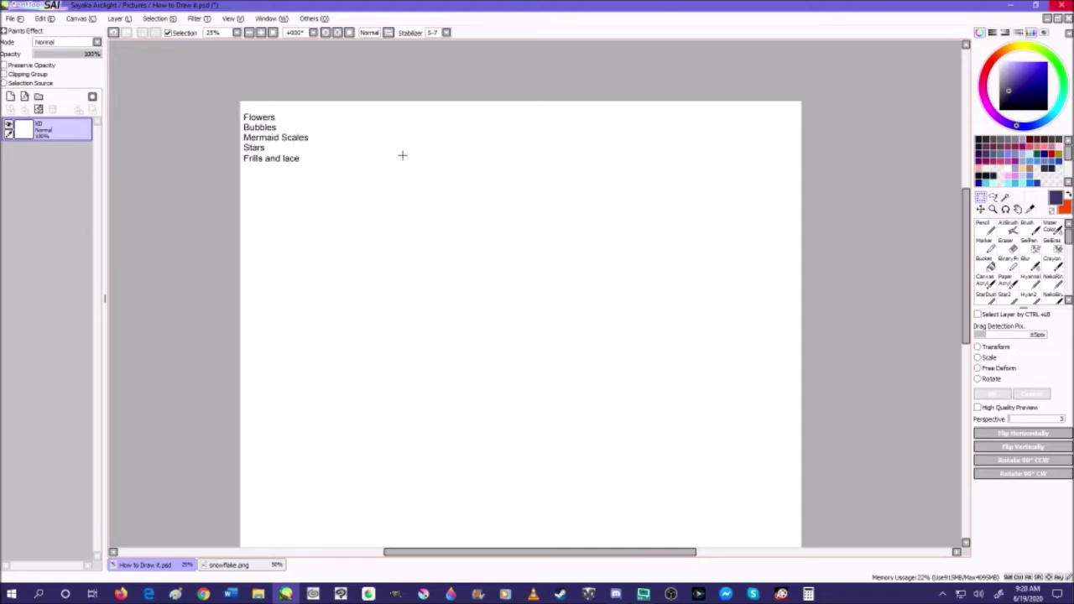
# - Examine the list of drawing subjects written in the upper corner of the canvas
pyautogui.scroll(1, 260, 104)
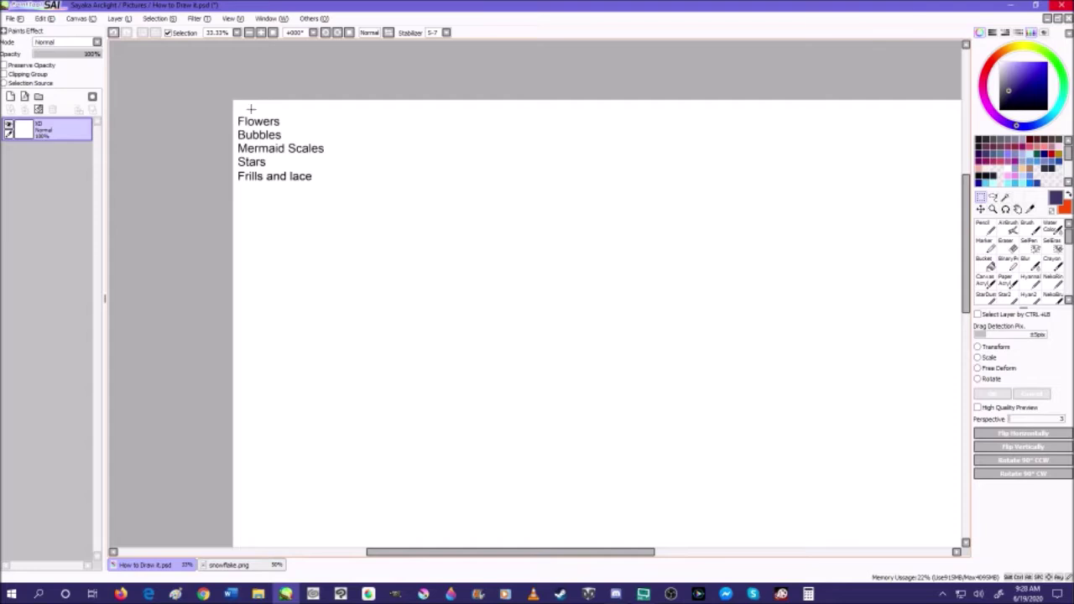
pyautogui.scroll(1, 241, 113)
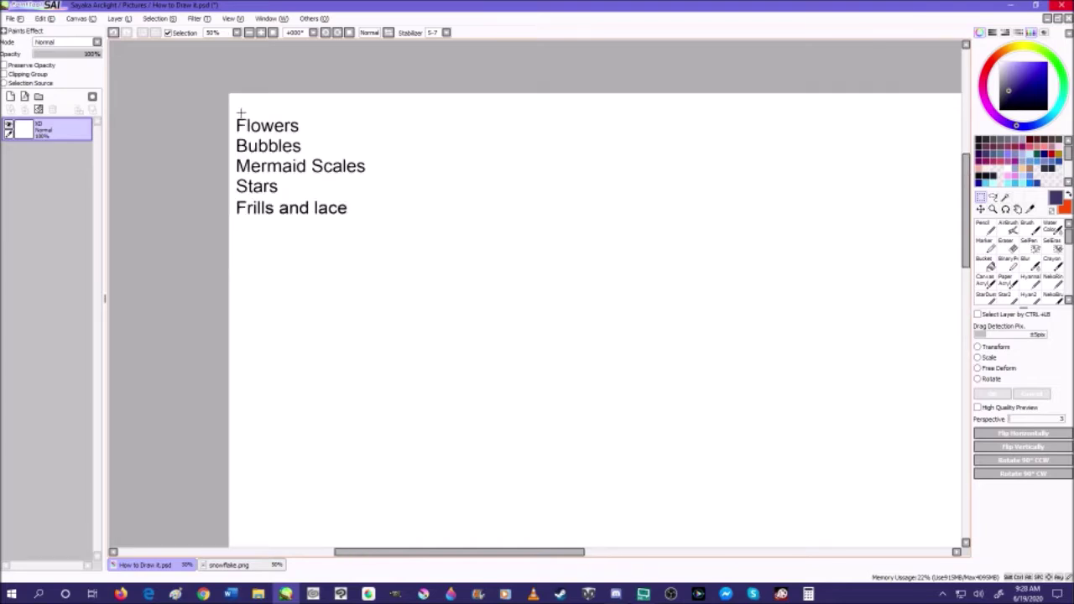
pyautogui.scroll(-1, 239, 114)
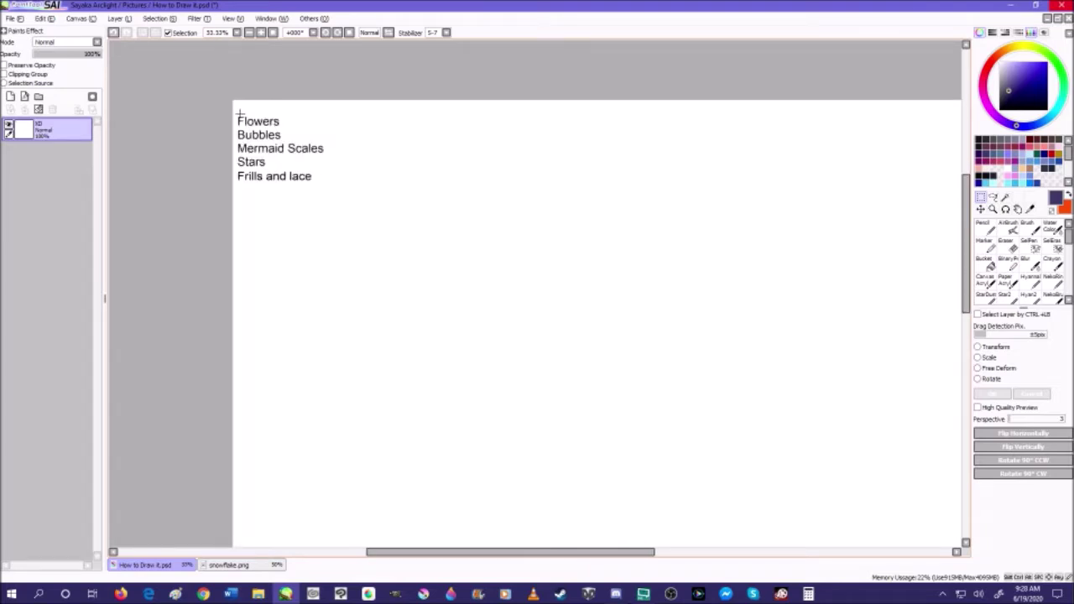
pyautogui.scroll(-1, 257, 147)
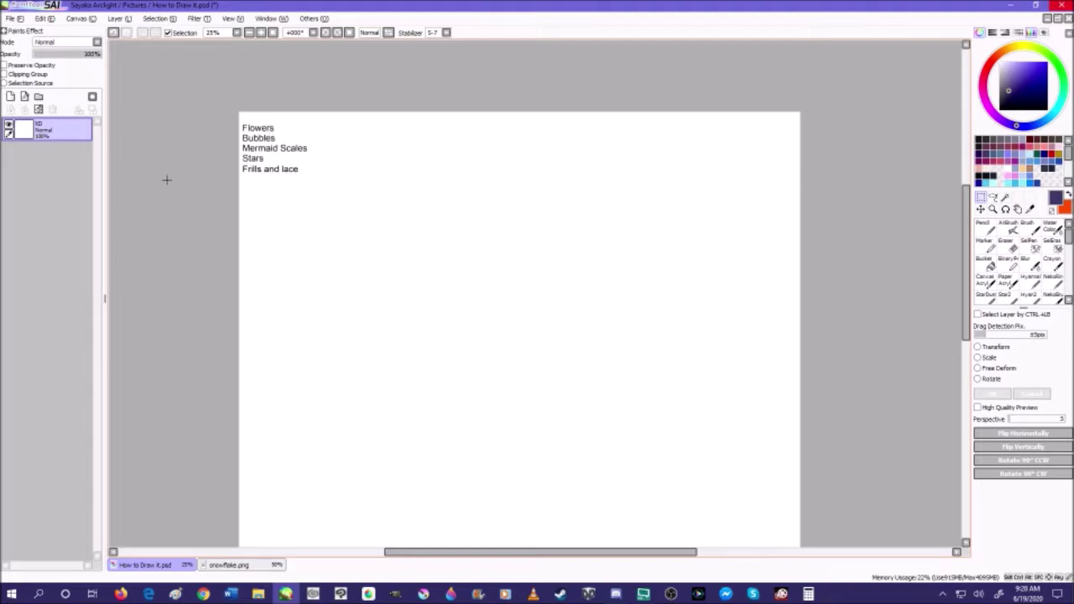
pyautogui.scroll(1, 222, 121)
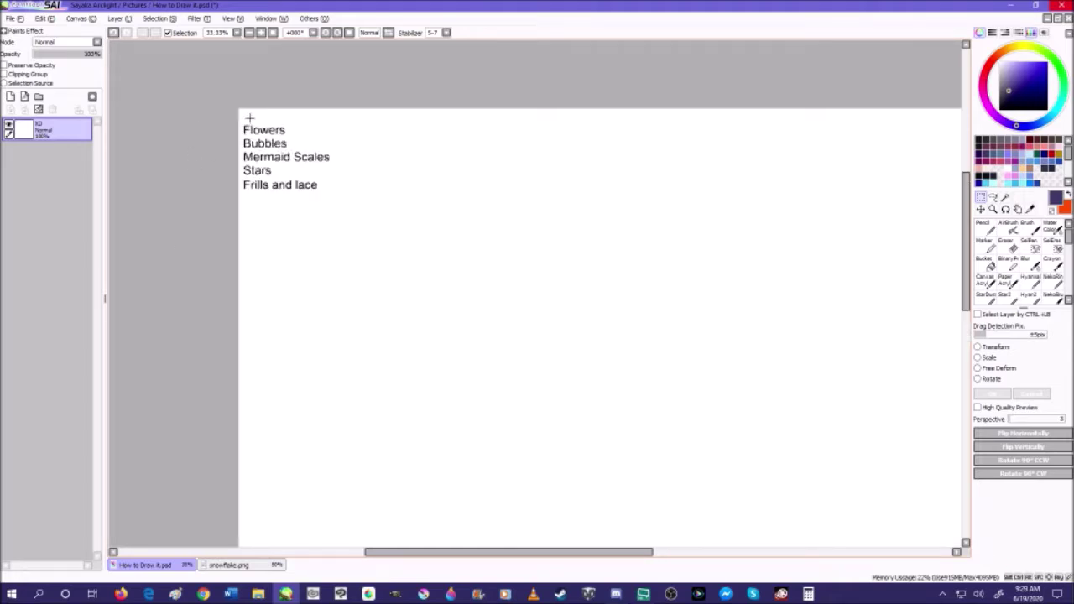
pyautogui.scroll(1, 250, 118)
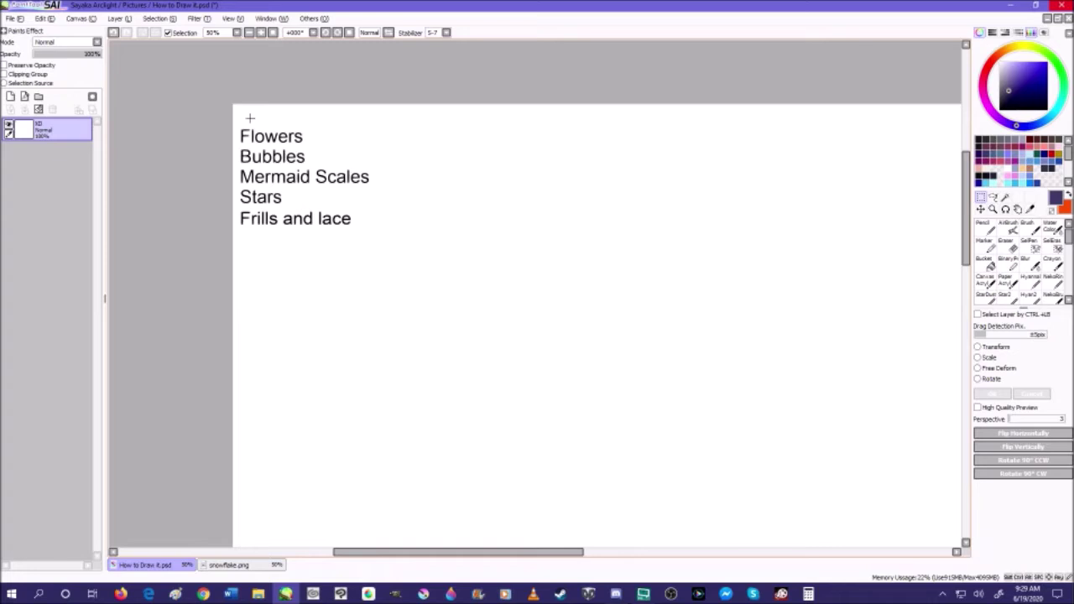
pyautogui.scroll(-1, 249, 119)
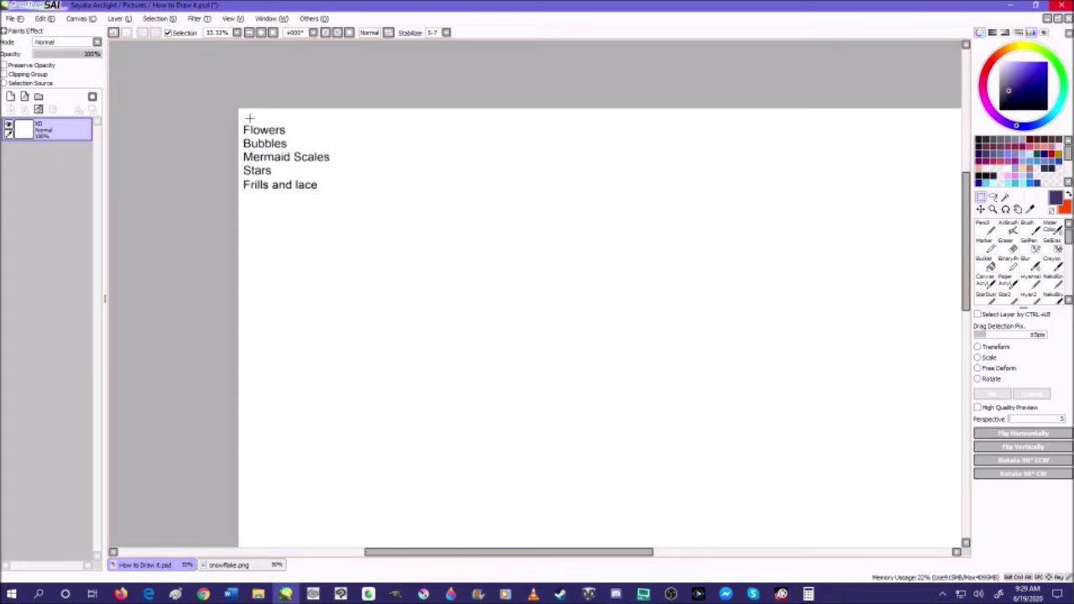
pyautogui.scroll(-2, 281, 148)
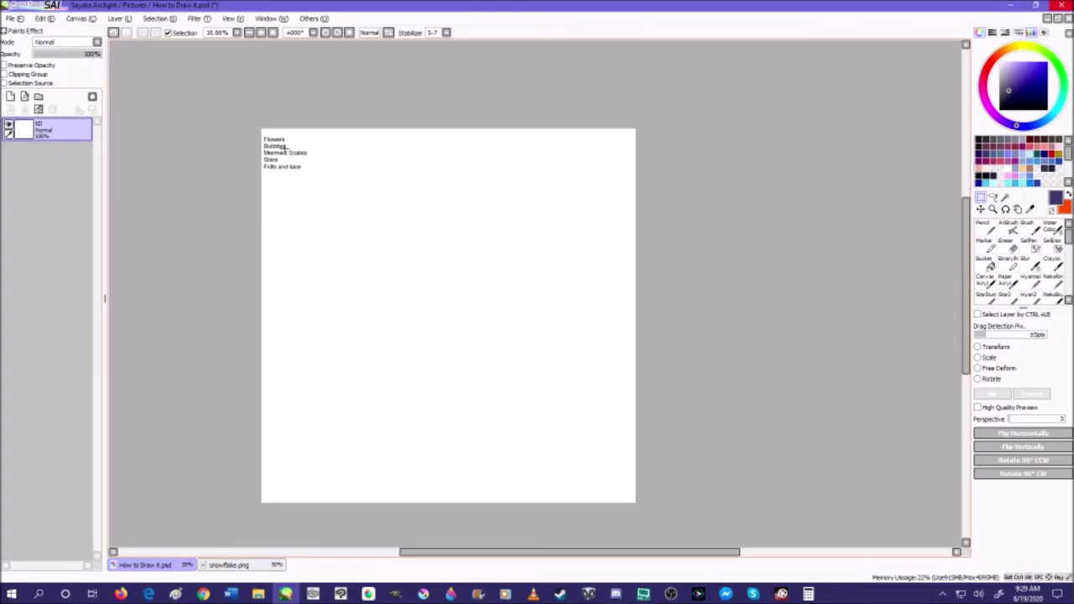
# - Add a new layer above the existing one and name it "Mermaid Scales"
pyautogui.click(11, 97)
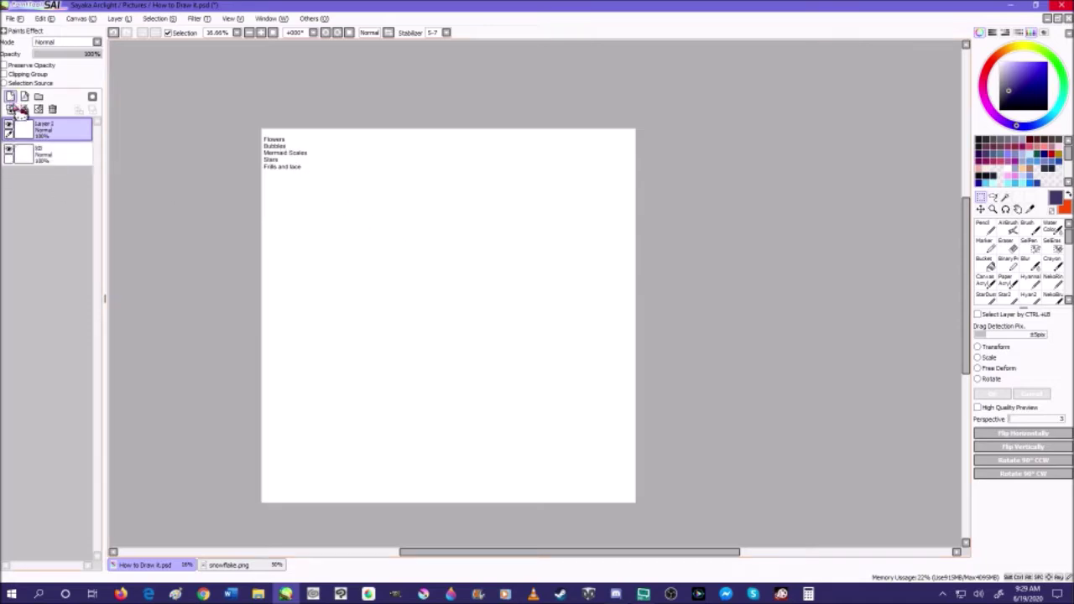
pyautogui.scroll(1, 381, 247)
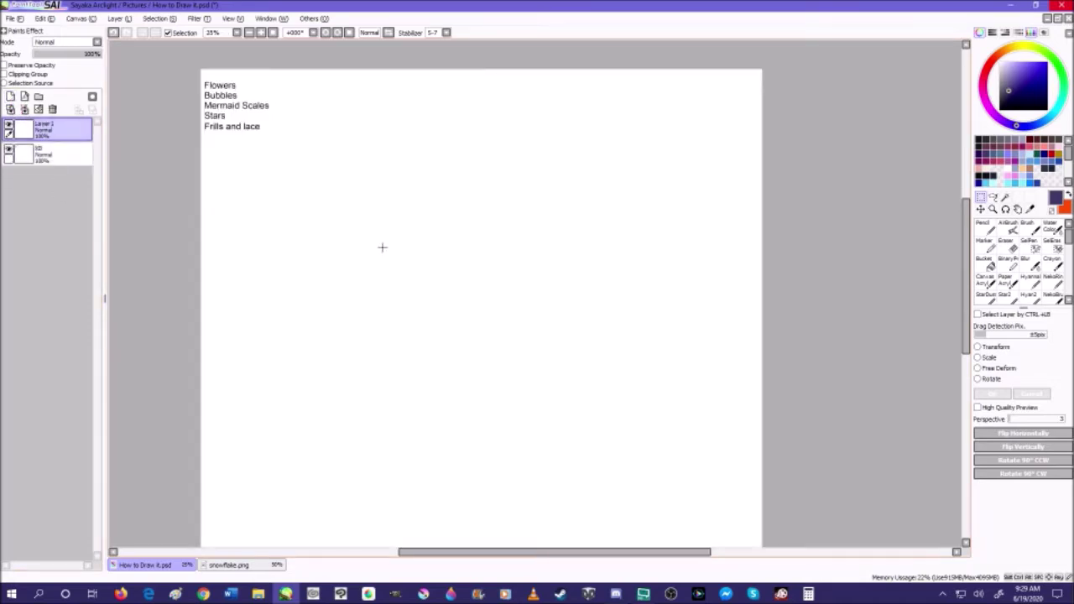
pyautogui.doubleClick(61, 136)
pyautogui.press('BackSpace')
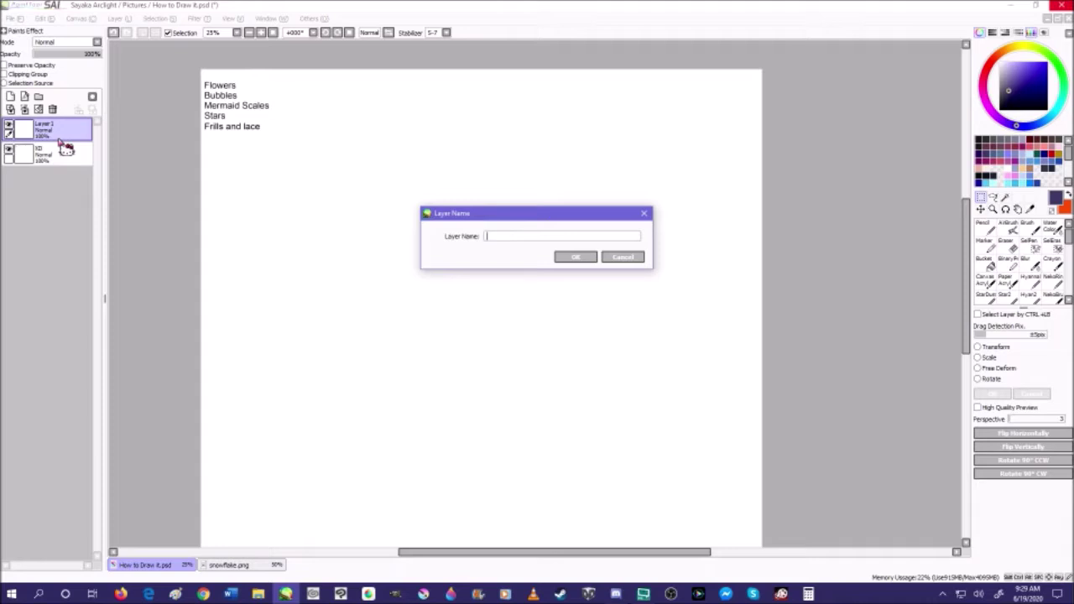
pyautogui.press('BackSpace')
pyautogui.write('Mermaid Scales')
pyautogui.press('Return')
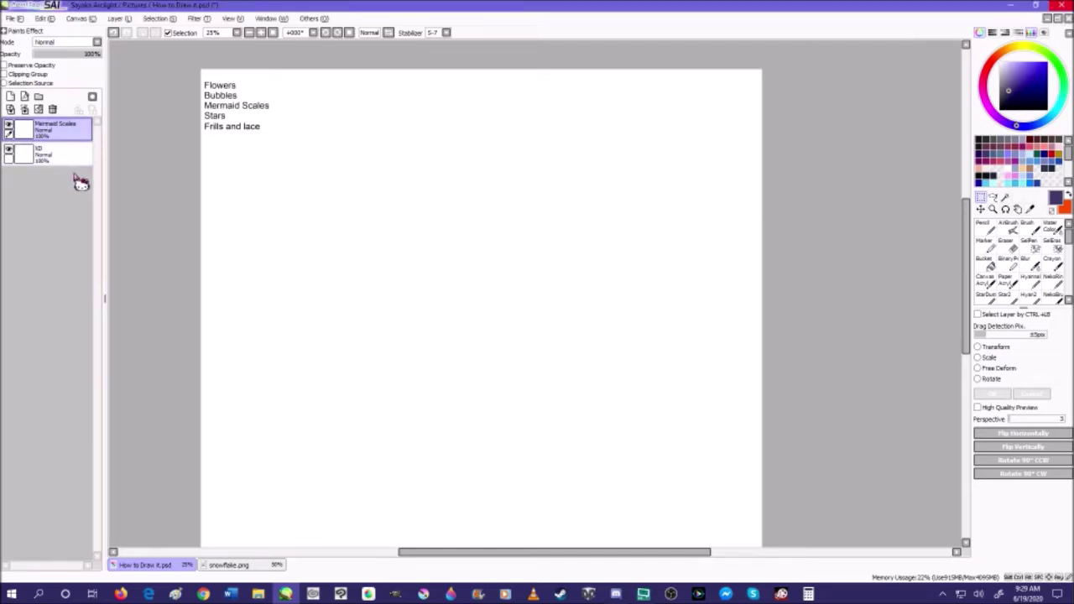
# - Stamp a solid round dot near the middle of the canvas with the Pencil at size 120
pyautogui.click(983, 227)
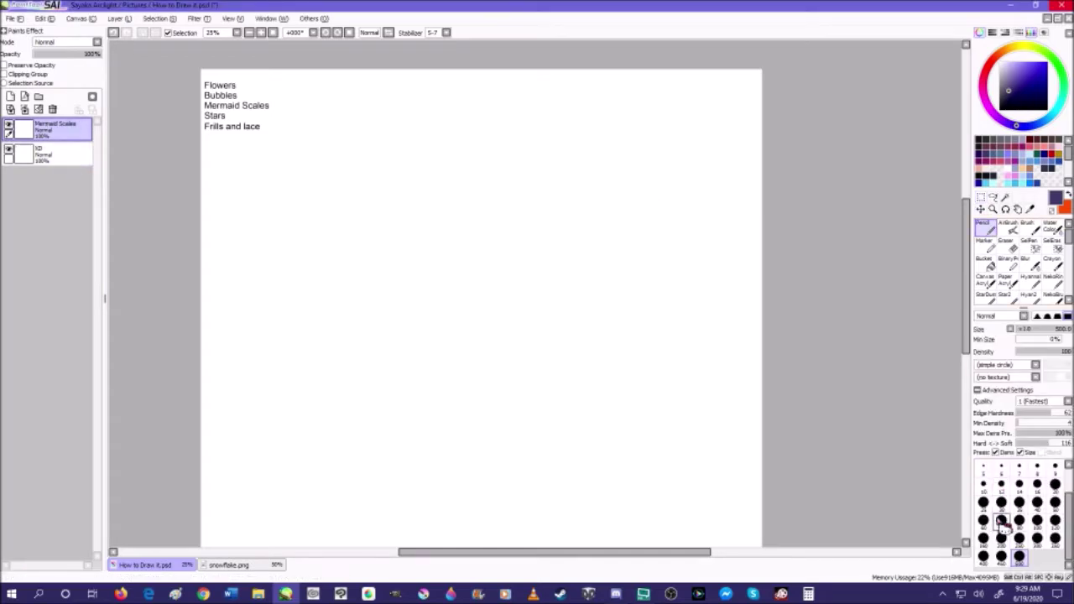
pyautogui.click(1055, 520)
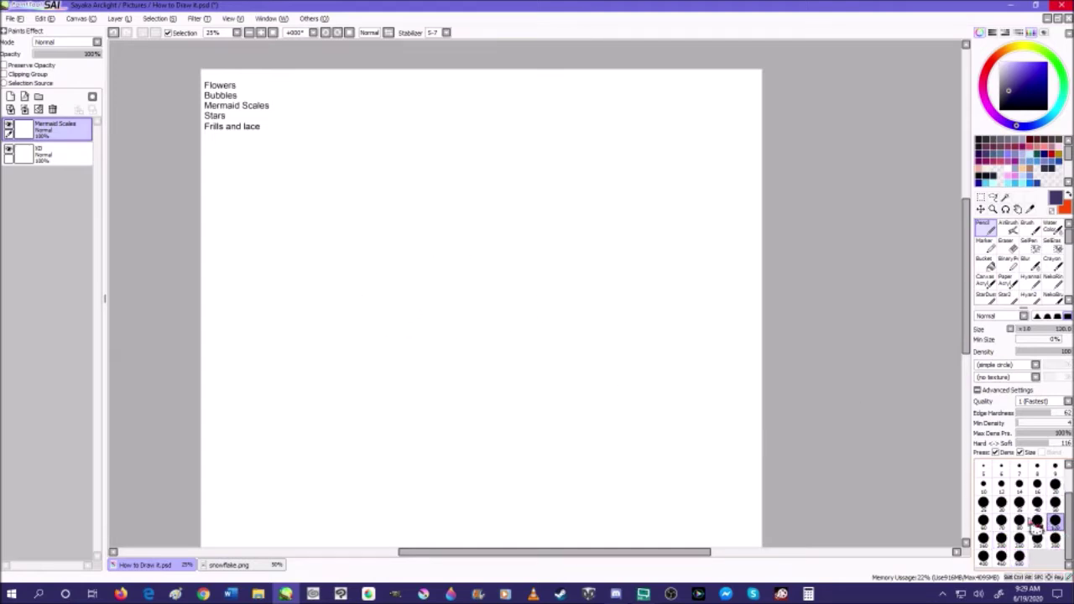
pyautogui.scroll(3, 408, 297)
pyautogui.click(409, 297)
pyautogui.moveTo(410, 298)
pyautogui.mouseDown()
pyautogui.moveTo(416, 261)
pyautogui.moveTo(428, 248)
pyautogui.moveTo(431, 268)
pyautogui.moveTo(430, 252)
pyautogui.moveTo(445, 262)
pyautogui.moveTo(423, 276)
pyautogui.moveTo(416, 251)
pyautogui.moveTo(431, 261)
pyautogui.moveTo(425, 252)
pyautogui.moveTo(443, 251)
pyautogui.moveTo(442, 275)
pyautogui.moveTo(416, 269)
pyautogui.moveTo(423, 256)
pyautogui.moveTo(442, 278)
pyautogui.moveTo(414, 276)
pyautogui.moveTo(425, 253)
pyautogui.moveTo(449, 265)
pyautogui.moveTo(421, 271)
pyautogui.moveTo(447, 253)
pyautogui.moveTo(446, 278)
pyautogui.moveTo(429, 279)
pyautogui.moveTo(435, 252)
pyautogui.moveTo(451, 271)
pyautogui.moveTo(423, 275)
pyautogui.moveTo(432, 253)
pyautogui.moveTo(448, 284)
pyautogui.moveTo(419, 276)
pyautogui.mouseUp()
# - Hollow out the dot with the Eraser at size 100, leaving a thin circular outline, and set the eraser size to 8
pyautogui.click(1005, 243)
pyautogui.click(1036, 495)
pyautogui.scroll(5, 412, 300)
pyautogui.scroll(-6, 419, 275)
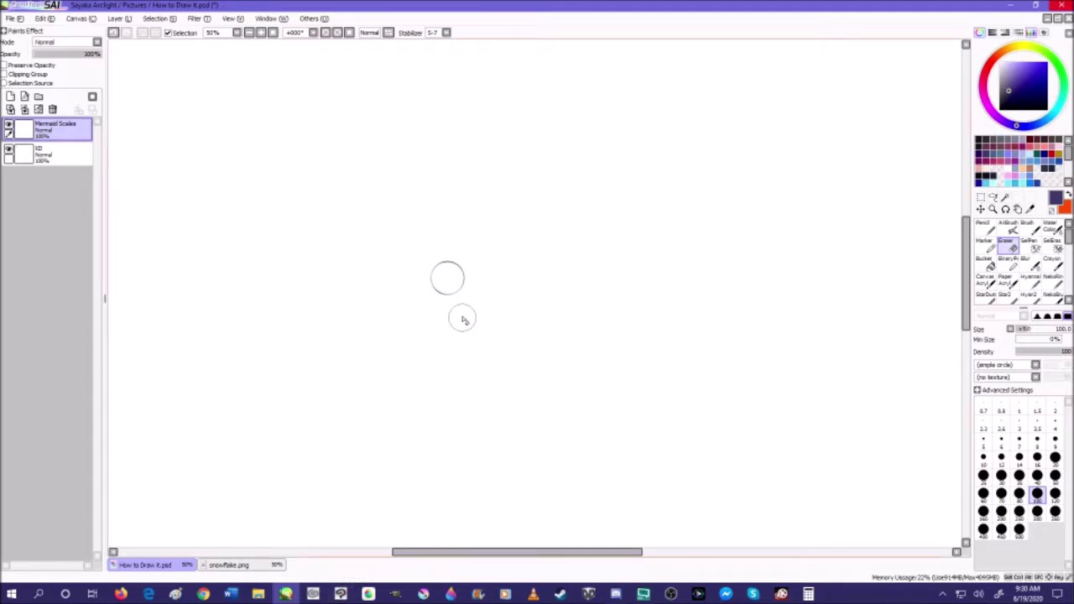
pyautogui.scroll(6, 458, 327)
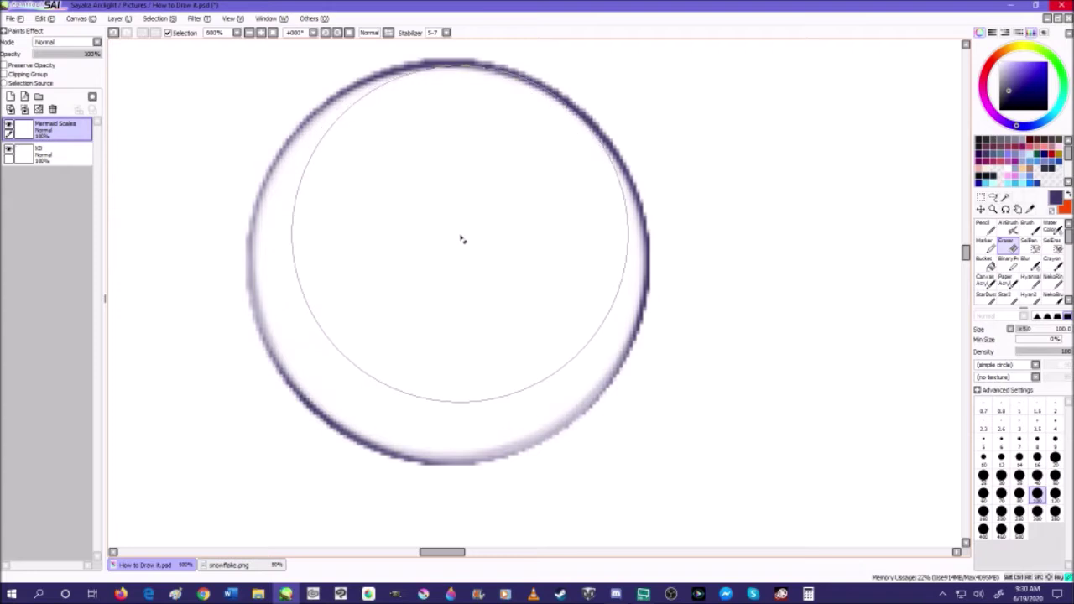
pyautogui.scroll(-3, 462, 247)
pyautogui.click(1037, 439)
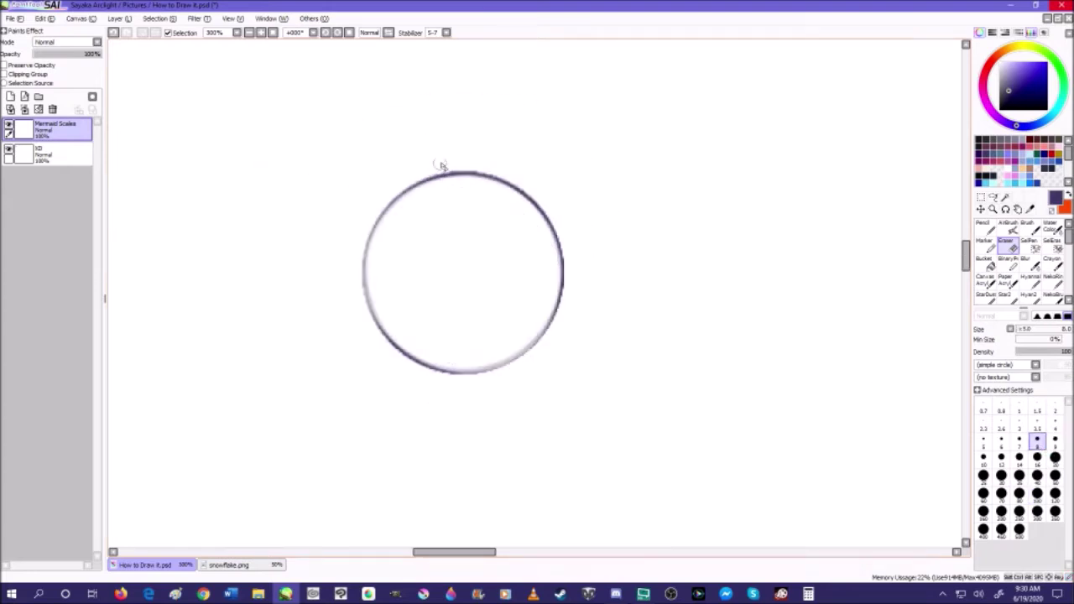
pyautogui.scroll(2, 438, 170)
pyautogui.scroll(-6, 492, 192)
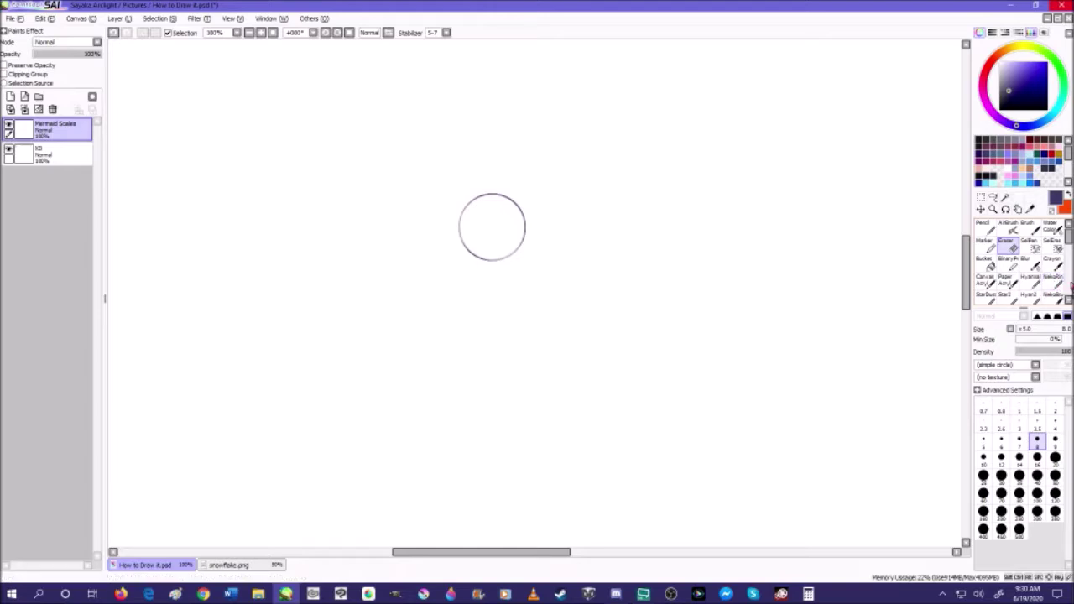
pyautogui.scroll(-3, 1038, 287)
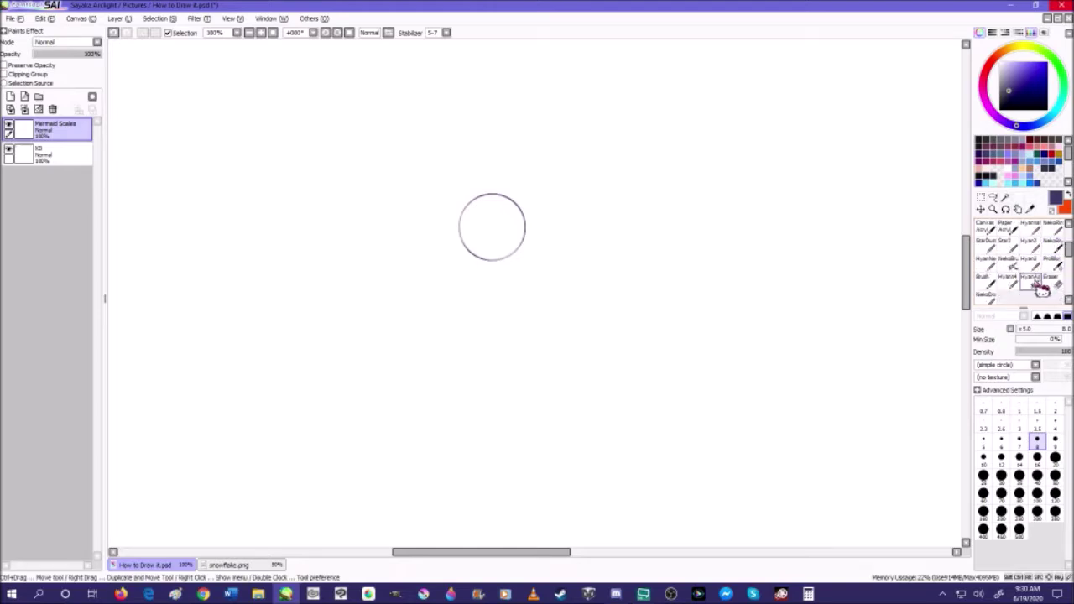
pyautogui.click(989, 298)
pyautogui.click(983, 243)
pyautogui.moveTo(659, 324)
pyautogui.mouseDown()
pyautogui.moveTo(627, 362)
pyautogui.moveTo(608, 356)
pyautogui.moveTo(630, 327)
pyautogui.moveTo(611, 303)
pyautogui.moveTo(606, 319)
pyautogui.moveTo(681, 328)
pyautogui.mouseUp()
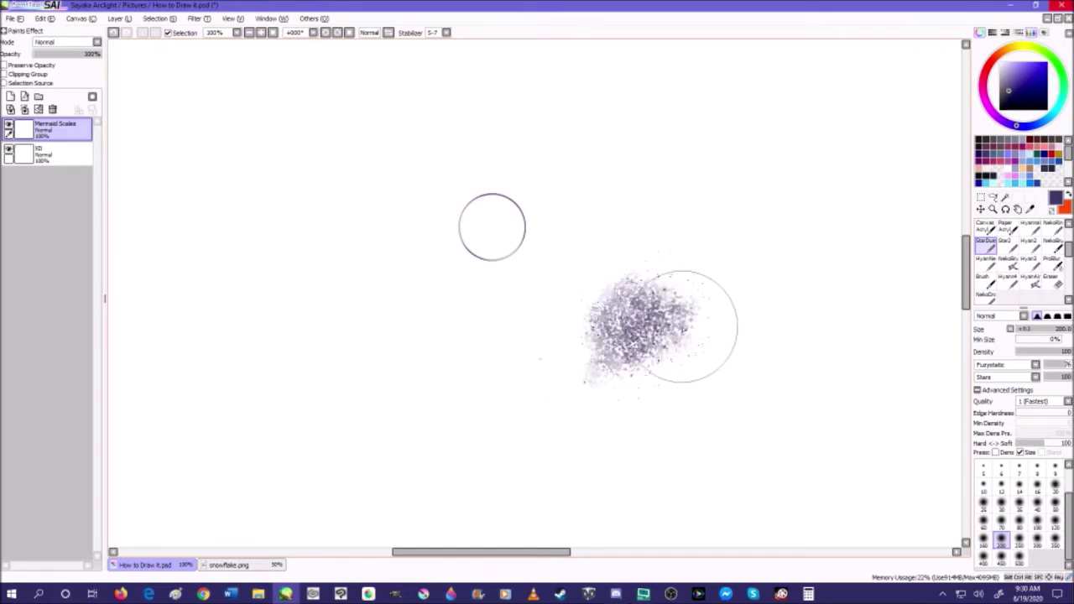
pyautogui.scroll(4, 681, 327)
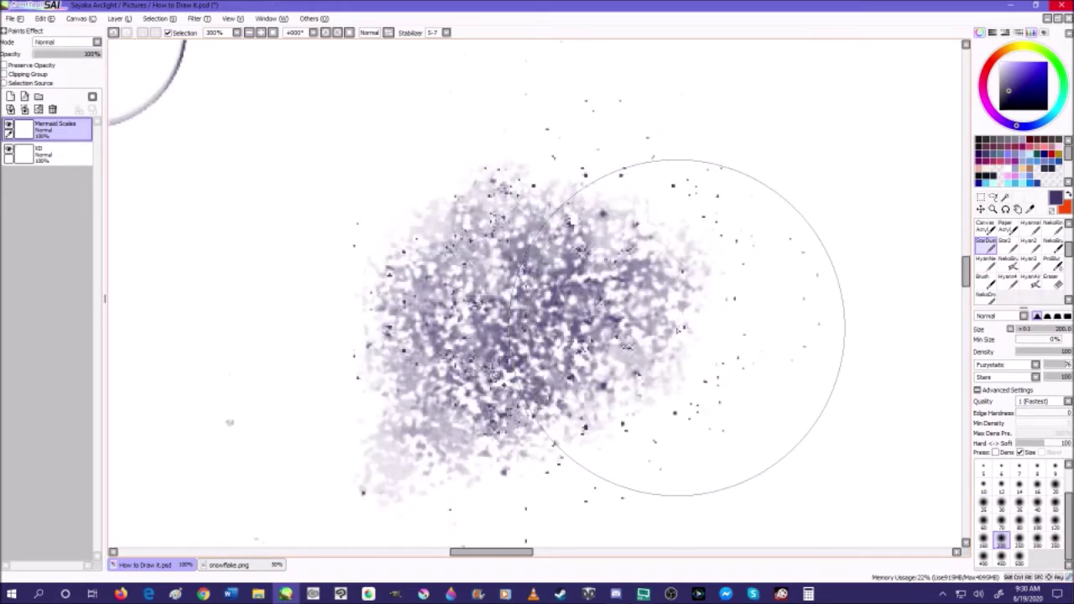
pyautogui.click(115, 36)
pyautogui.scroll(-4, 568, 267)
pyautogui.scroll(3, 349, 175)
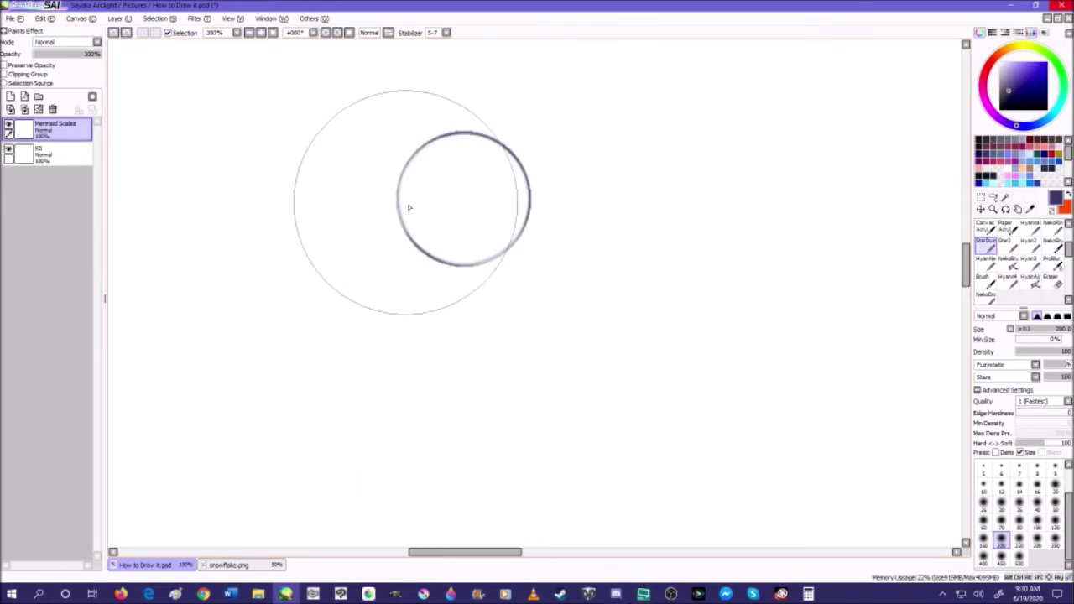
# - Erase along the inner lower edge of the circle outline with the Eraser at size 12 to thin the line
pyautogui.click(1005, 243)
pyautogui.scroll(3, 1015, 256)
pyautogui.click(1012, 249)
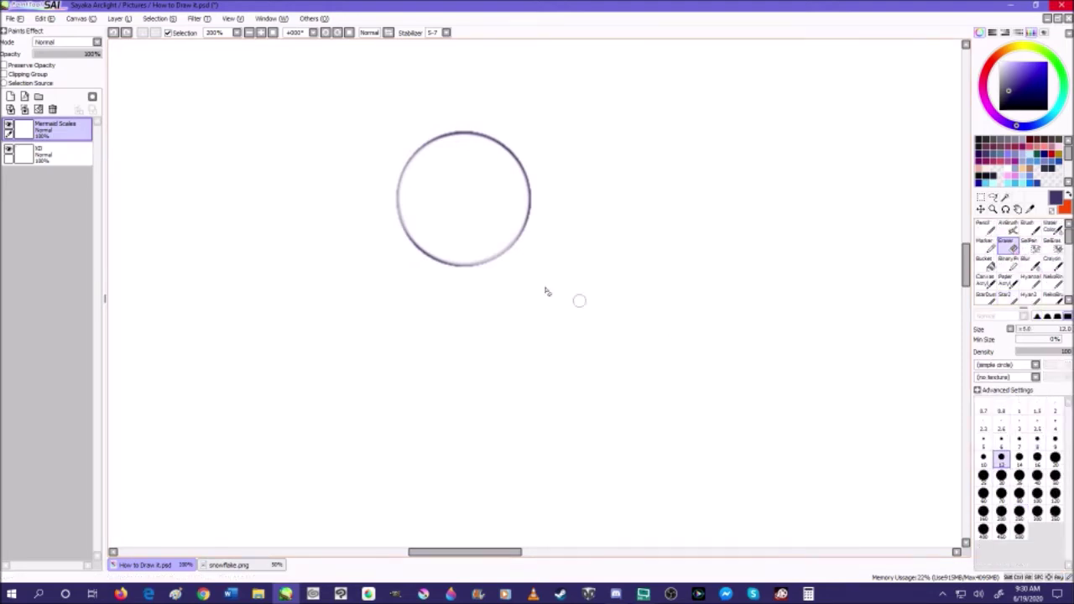
pyautogui.scroll(5, 546, 290)
pyautogui.moveTo(397, 284)
pyautogui.mouseDown()
pyautogui.moveTo(342, 282)
pyautogui.moveTo(509, 294)
pyautogui.moveTo(568, 278)
pyautogui.moveTo(683, 215)
pyautogui.moveTo(767, 139)
pyautogui.mouseUp()
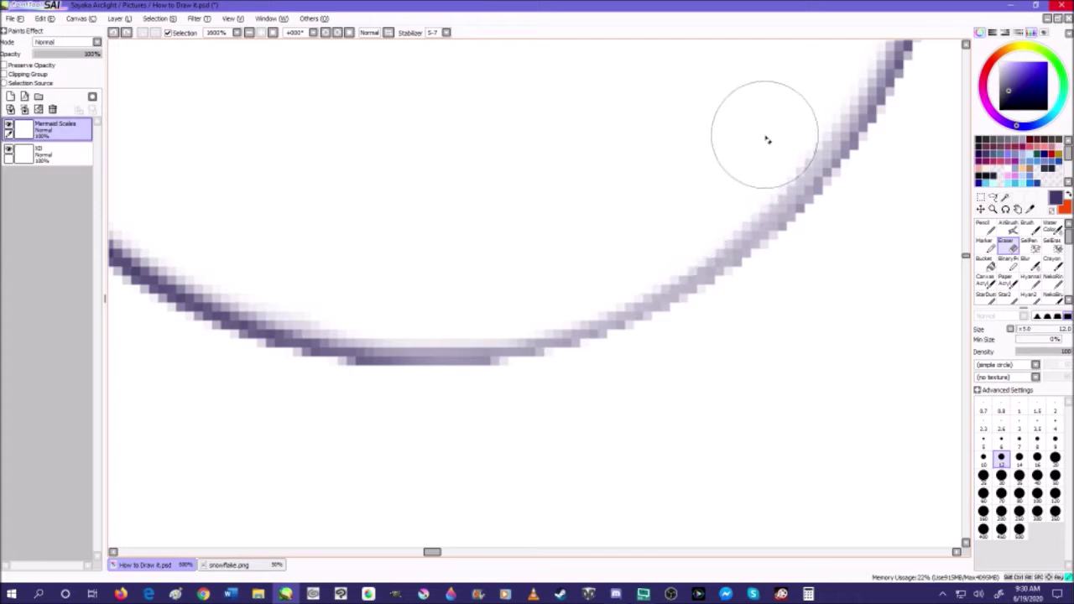
pyautogui.scroll(-6, 511, 366)
# - Thin the lower part of the circle outline further with the Eraser at size 14
pyautogui.click(1019, 458)
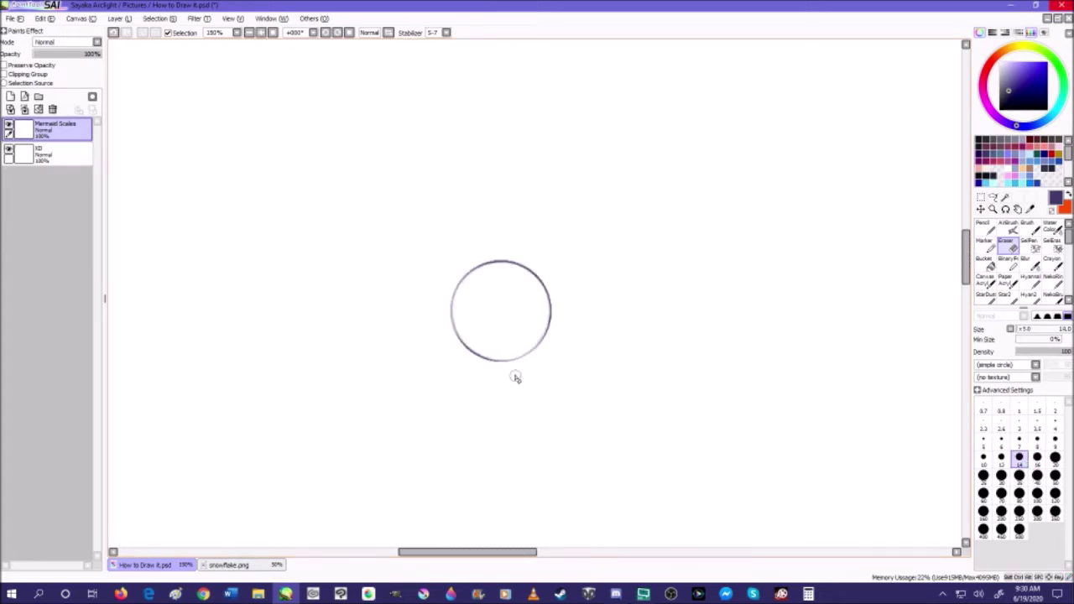
pyautogui.scroll(6, 495, 357)
pyautogui.moveTo(438, 370)
pyautogui.mouseDown()
pyautogui.moveTo(509, 397)
pyautogui.moveTo(563, 403)
pyautogui.mouseUp()
pyautogui.scroll(-3, 562, 404)
pyautogui.scroll(-4, 561, 402)
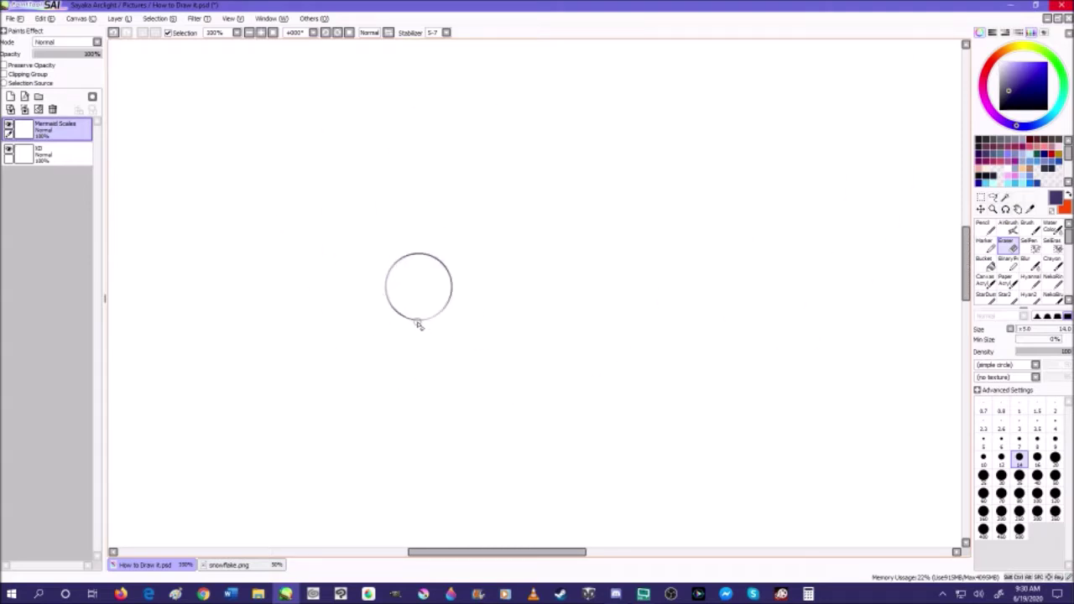
pyautogui.scroll(2, 424, 327)
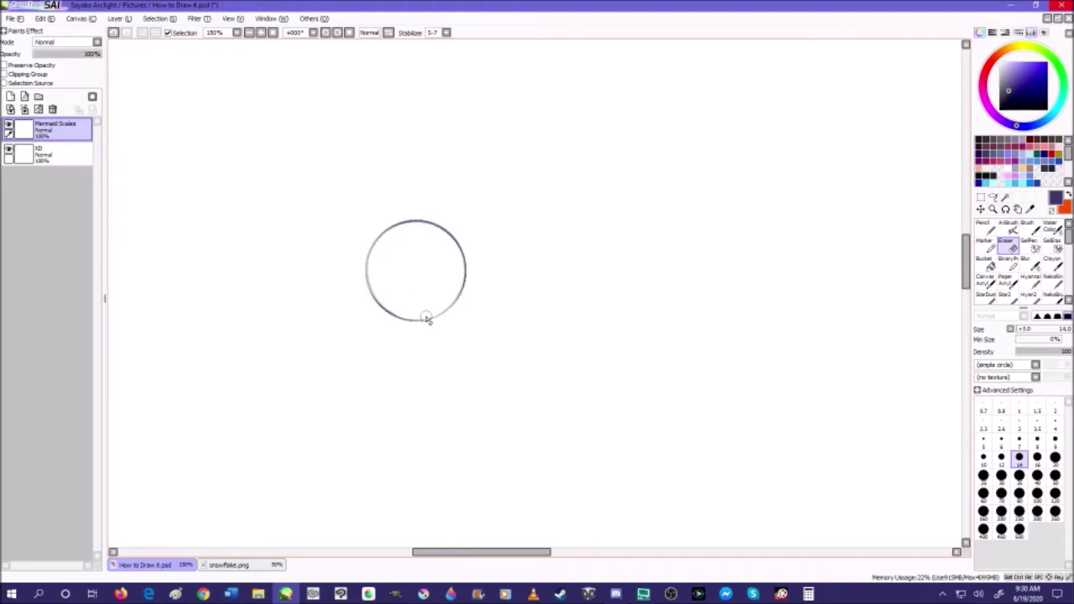
pyautogui.scroll(-1, 387, 287)
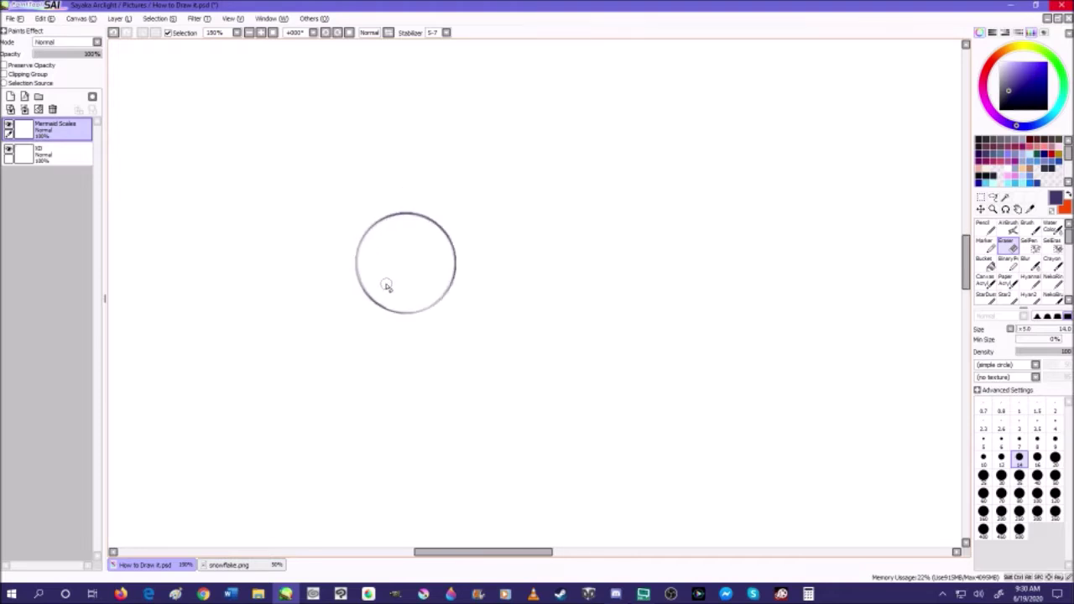
pyautogui.scroll(-2, 388, 287)
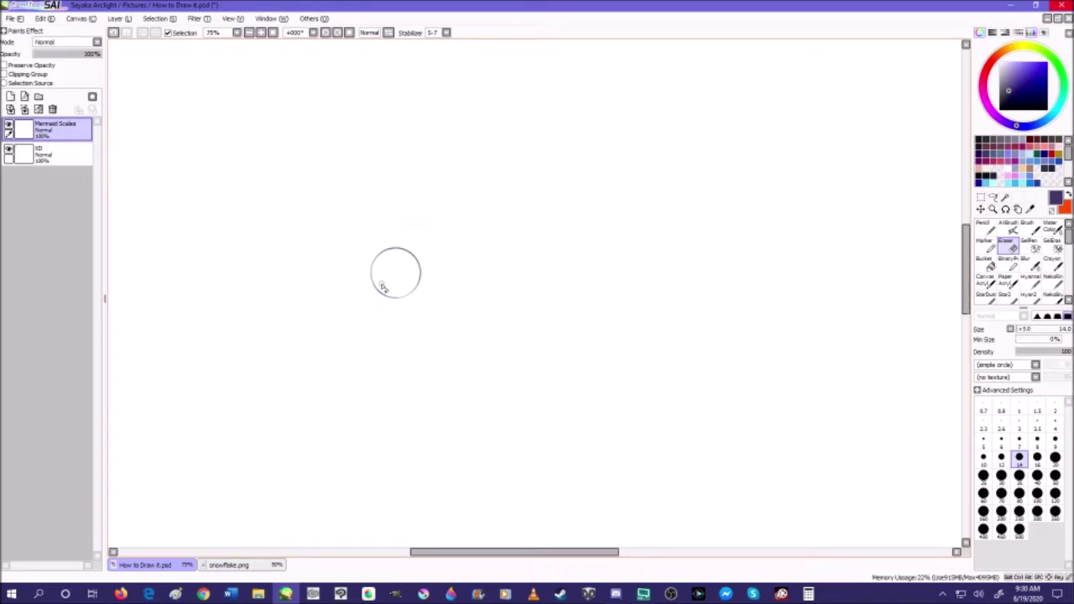
# - Duplicate the Mermaid Scales layer and move the copied circle to the right so it touches the original's edge
pyautogui.click(158, 20)
pyautogui.moveTo(130, 21)
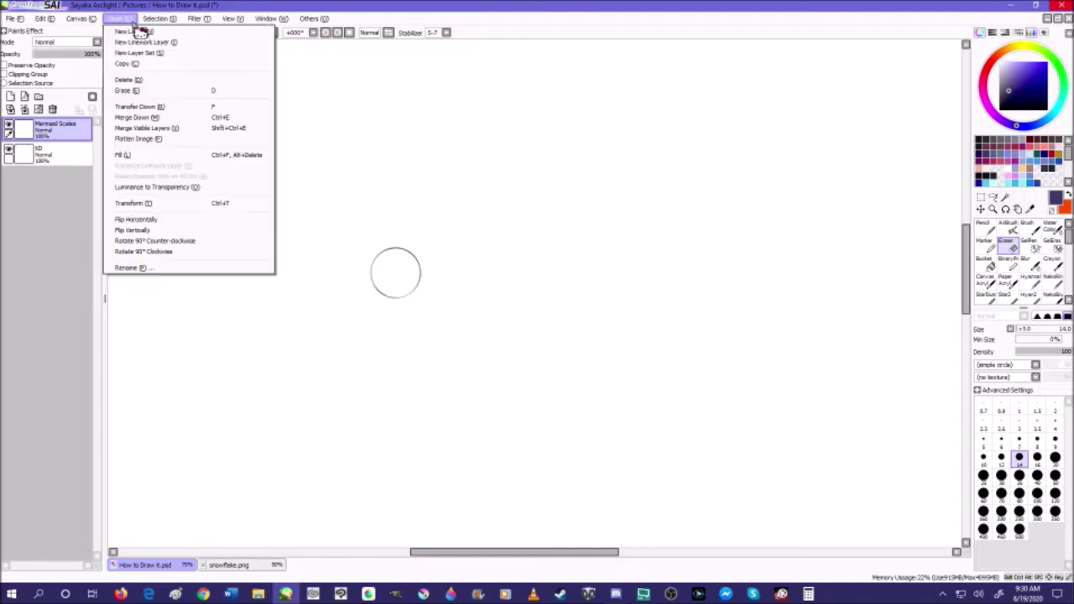
pyautogui.click(146, 66)
pyautogui.click(980, 209)
pyautogui.scroll(5, 412, 251)
pyautogui.moveTo(393, 332); pyautogui.dragTo(660, 335)
pyautogui.scroll(-3, 523, 294)
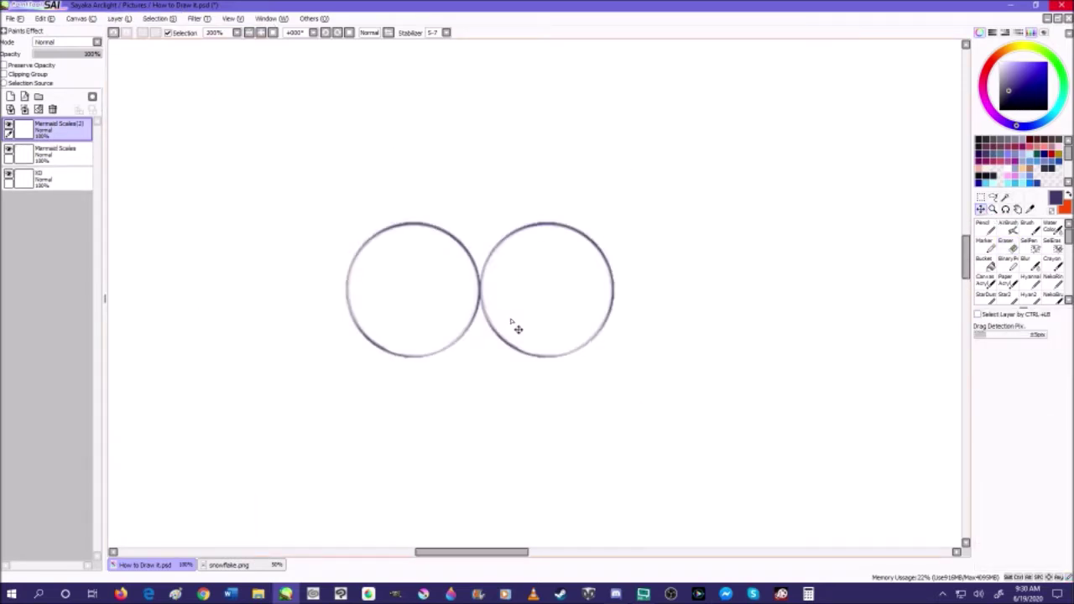
# - Check where the two circles meet and merge the duplicate layer down into Mermaid Scales
pyautogui.scroll(2, 507, 335)
pyautogui.scroll(1, 498, 263)
pyautogui.scroll(-4, 498, 265)
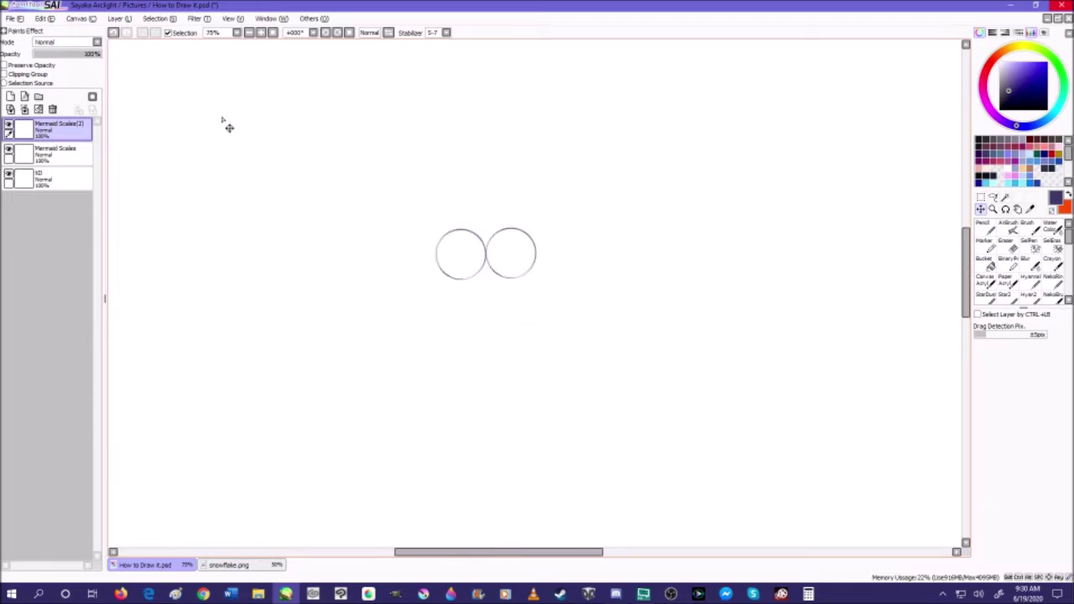
pyautogui.scroll(2, 467, 258)
pyautogui.click(24, 109)
# - Duplicate the layer with the pair of circles and move the copy right to form a touching row of four
pyautogui.click(119, 18)
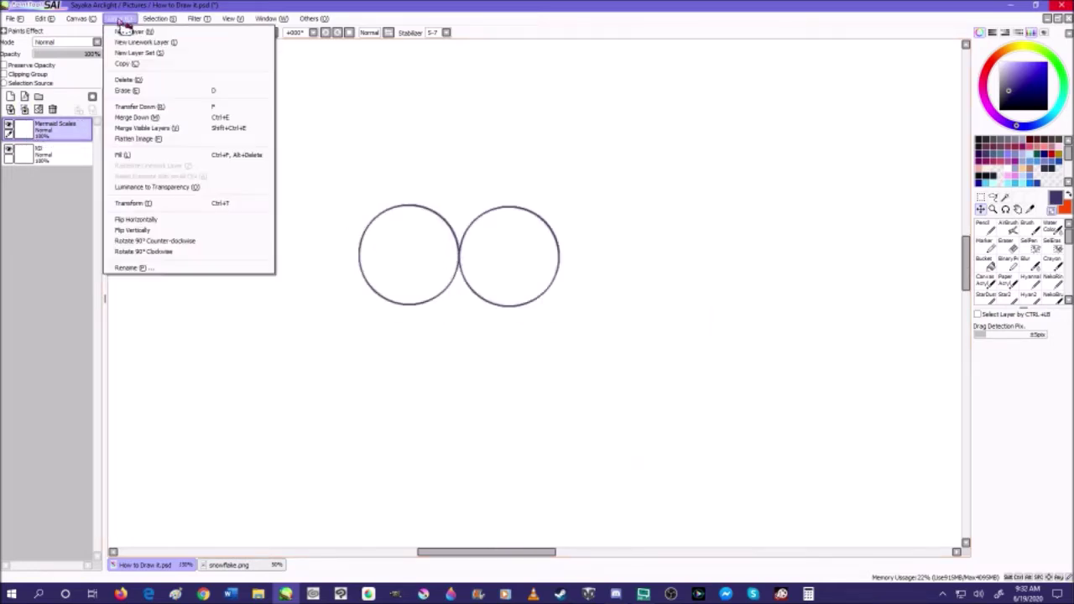
pyautogui.click(138, 64)
pyautogui.moveTo(357, 285); pyautogui.dragTo(599, 264)
pyautogui.scroll(4, 561, 264)
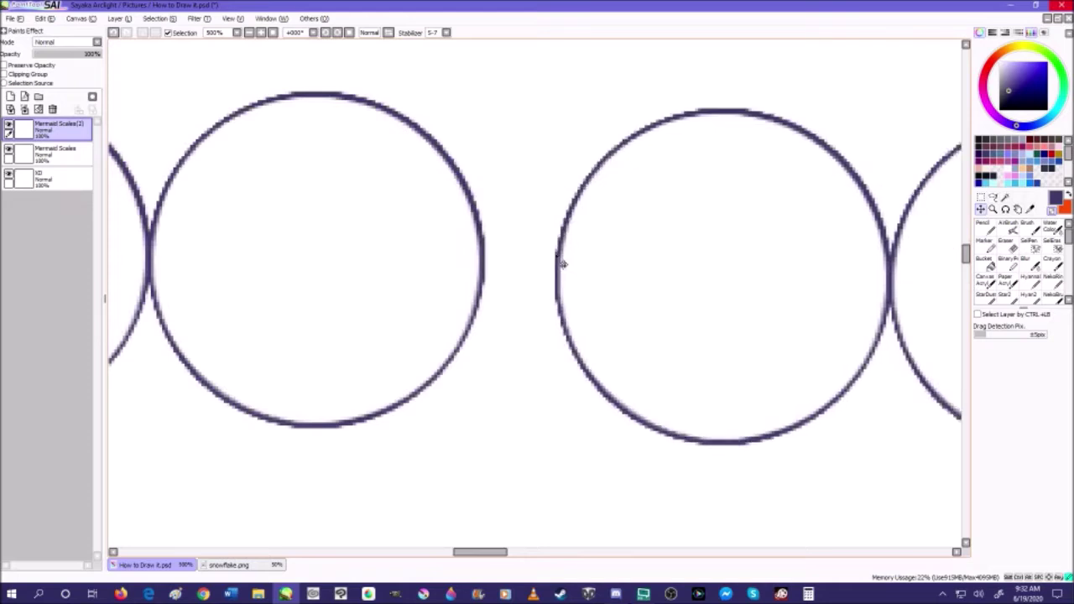
pyautogui.scroll(-5, 496, 254)
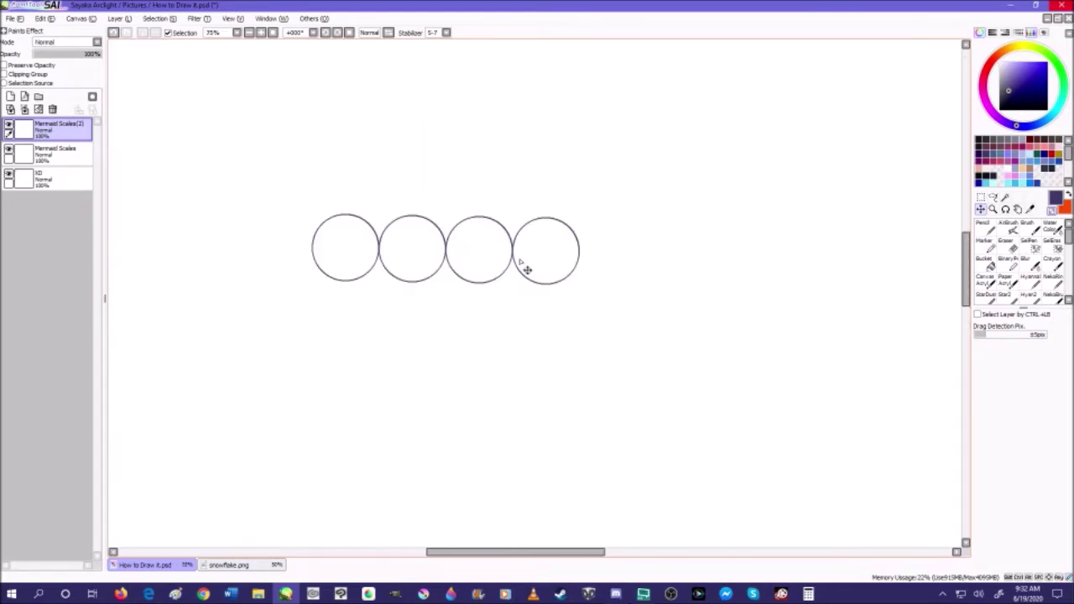
# - Nudge the copied pair of circles up against the first pair and merge the duplicate layer down into Mermaid Scales
pyautogui.scroll(4, 454, 250)
pyautogui.moveTo(489, 273); pyautogui.dragTo(489, 269)
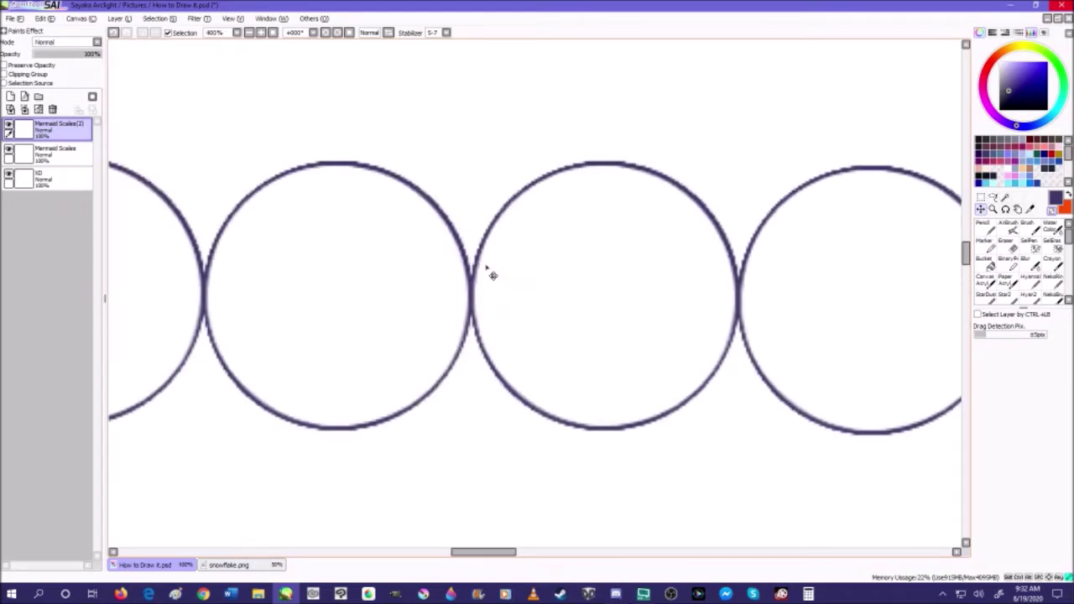
pyautogui.scroll(-4, 490, 271)
pyautogui.scroll(-3, 494, 281)
pyautogui.click(25, 110)
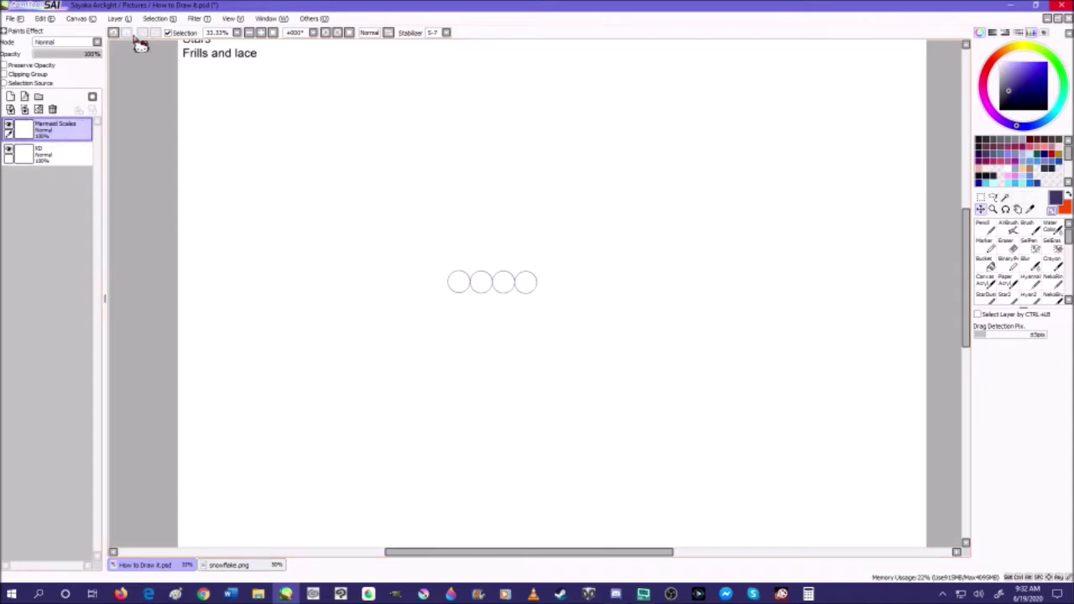
# - Extend the row to eight touching circles with a duplicate layer moved right, and merge it down into Mermaid Scales
pyautogui.click(144, 19)
pyautogui.moveTo(126, 30)
pyautogui.scroll(1, 482, 302)
pyautogui.moveTo(481, 302); pyautogui.dragTo(596, 295)
pyautogui.scroll(5, 587, 293)
pyautogui.moveTo(674, 287); pyautogui.dragTo(559, 292)
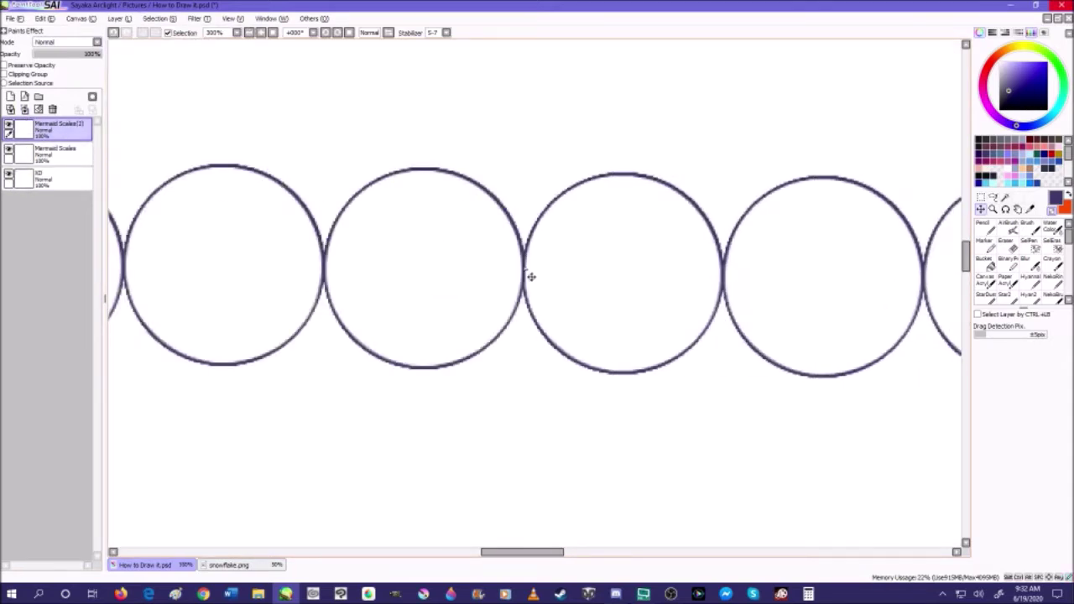
pyautogui.scroll(3, 556, 290)
pyautogui.scroll(-7, 555, 290)
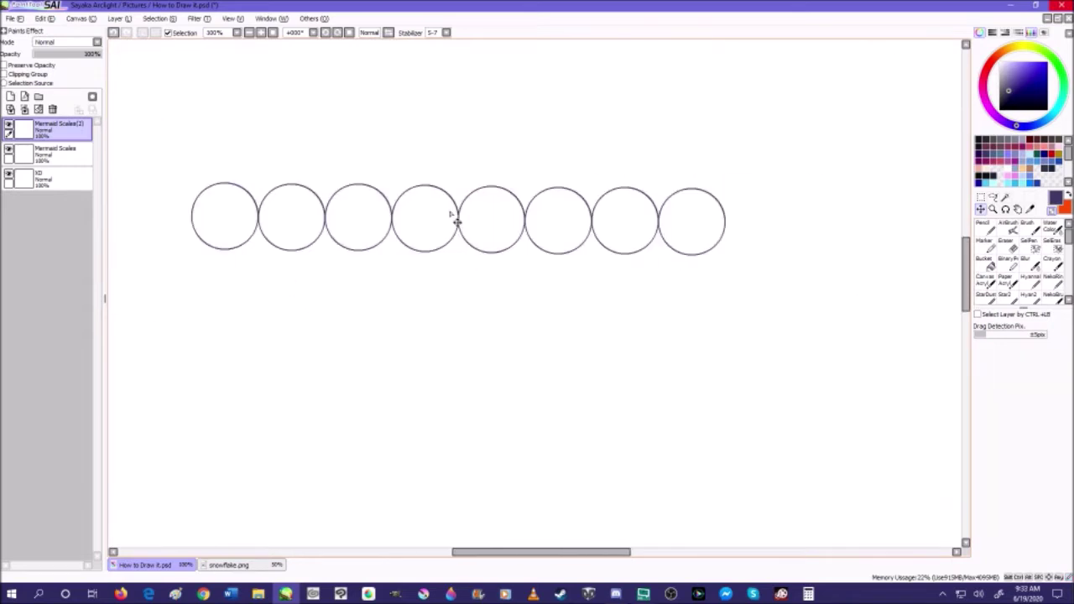
pyautogui.click(26, 110)
# - Duplicate the row of eight, align the copy at its right end to make sixteen circles, and merge it down
pyautogui.click(153, 20)
pyautogui.moveTo(123, 20)
pyautogui.click(136, 64)
pyautogui.moveTo(275, 195); pyautogui.dragTo(709, 227)
pyautogui.scroll(2, 646, 212)
pyautogui.scroll(2, 716, 235)
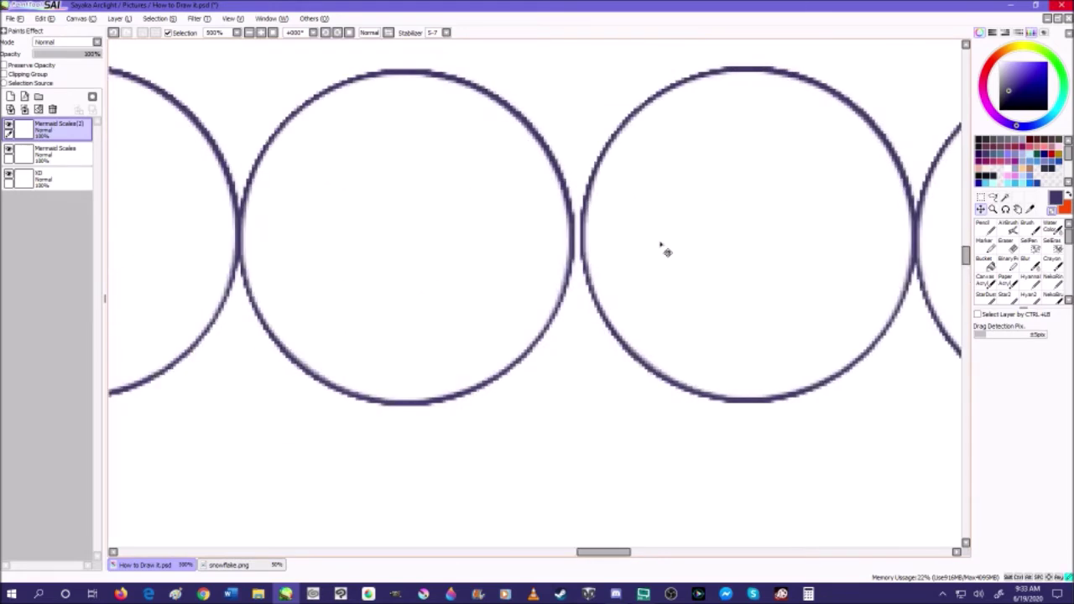
pyautogui.scroll(-8, 654, 247)
pyautogui.scroll(2, 554, 234)
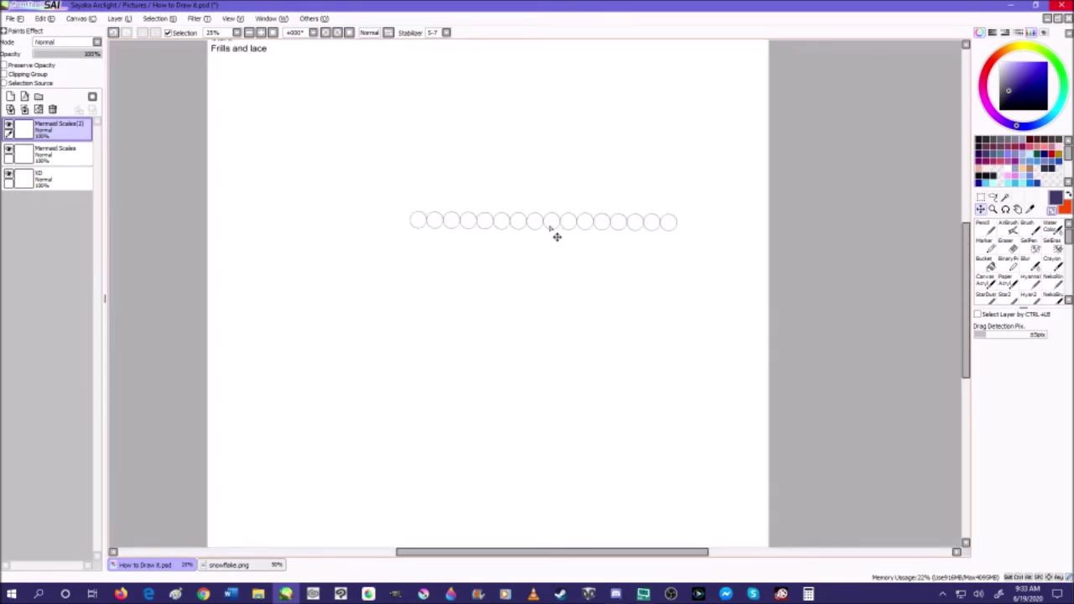
pyautogui.click(25, 109)
# - Duplicate the row of sixteen and join the copy end to end across the canvas width, merged into Mermaid Scales
pyautogui.click(117, 19)
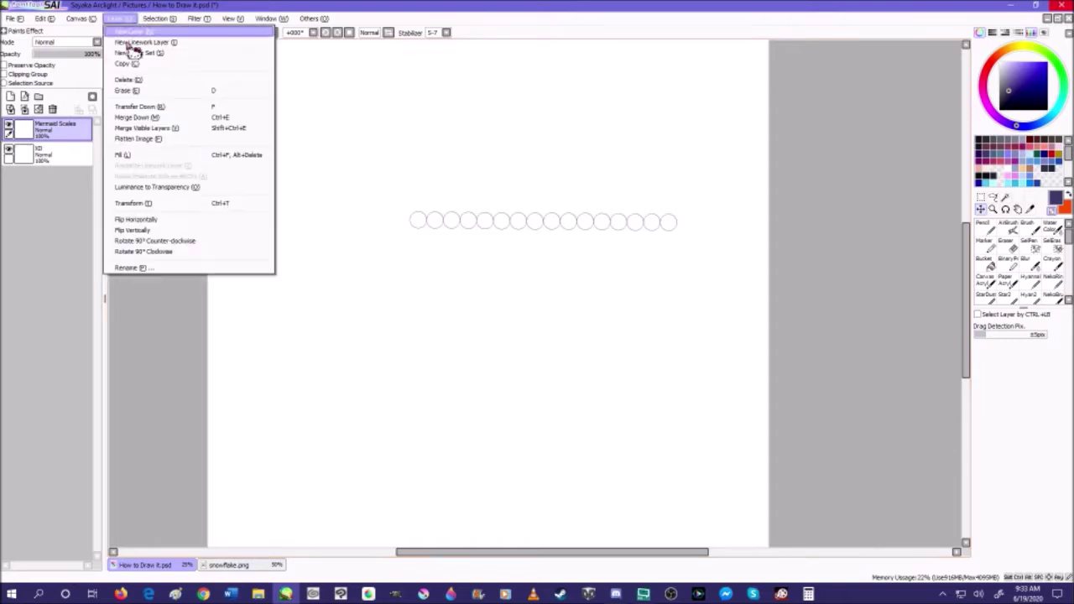
pyautogui.click(139, 79)
pyautogui.scroll(1, 456, 232)
pyautogui.moveTo(456, 232); pyautogui.dragTo(336, 246)
pyautogui.scroll(1, 442, 229)
pyautogui.moveTo(402, 225); pyautogui.dragTo(225, 220)
pyautogui.scroll(5, 285, 218)
pyautogui.moveTo(407, 251); pyautogui.dragTo(462, 233)
pyautogui.scroll(-6, 448, 242)
pyautogui.scroll(-2, 448, 241)
pyautogui.scroll(1, 462, 237)
pyautogui.click(24, 109)
pyautogui.moveTo(374, 231); pyautogui.dragTo(446, 246)
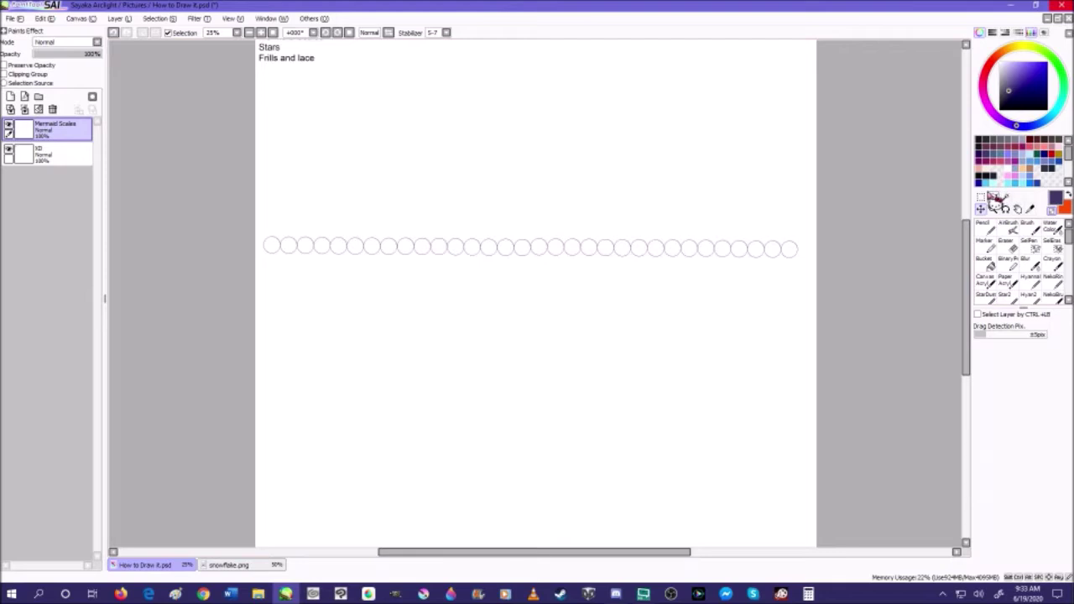
# - Inspect how straight the full row of circles is with the Transform frame, then close the transform
pyautogui.click(980, 197)
pyautogui.click(993, 347)
pyautogui.scroll(1, 533, 252)
pyautogui.scroll(1, 583, 254)
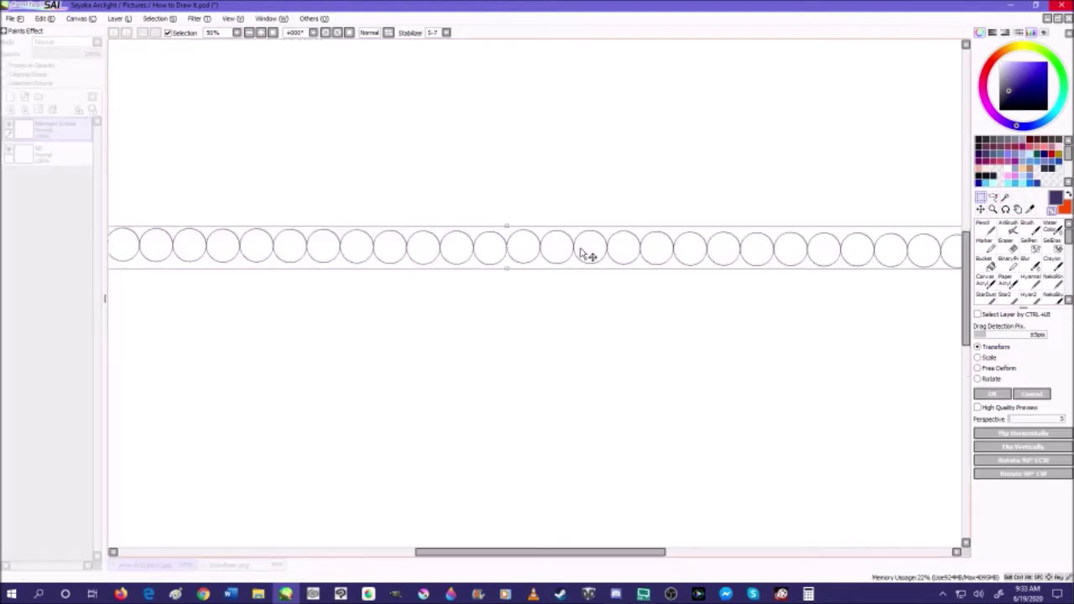
pyautogui.scroll(-3, 587, 254)
pyautogui.scroll(2, 743, 253)
pyautogui.scroll(4, 742, 254)
pyautogui.scroll(-4, 743, 252)
pyautogui.click(993, 395)
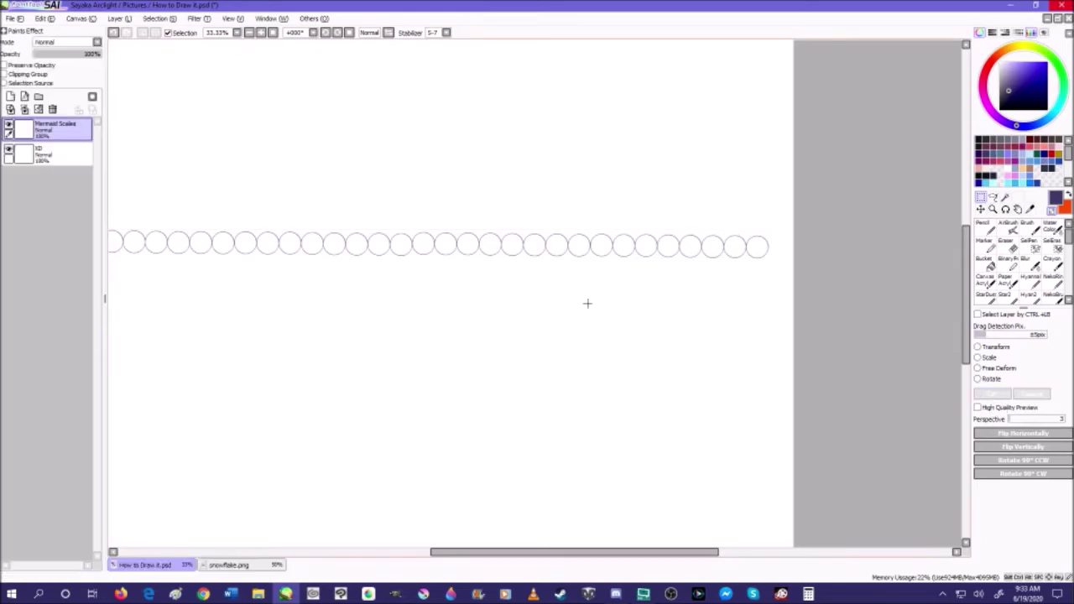
# - Duplicate the full row and move the copy half a circle down and half a circle to the right
pyautogui.click(160, 18)
pyautogui.moveTo(118, 19)
pyautogui.click(139, 76)
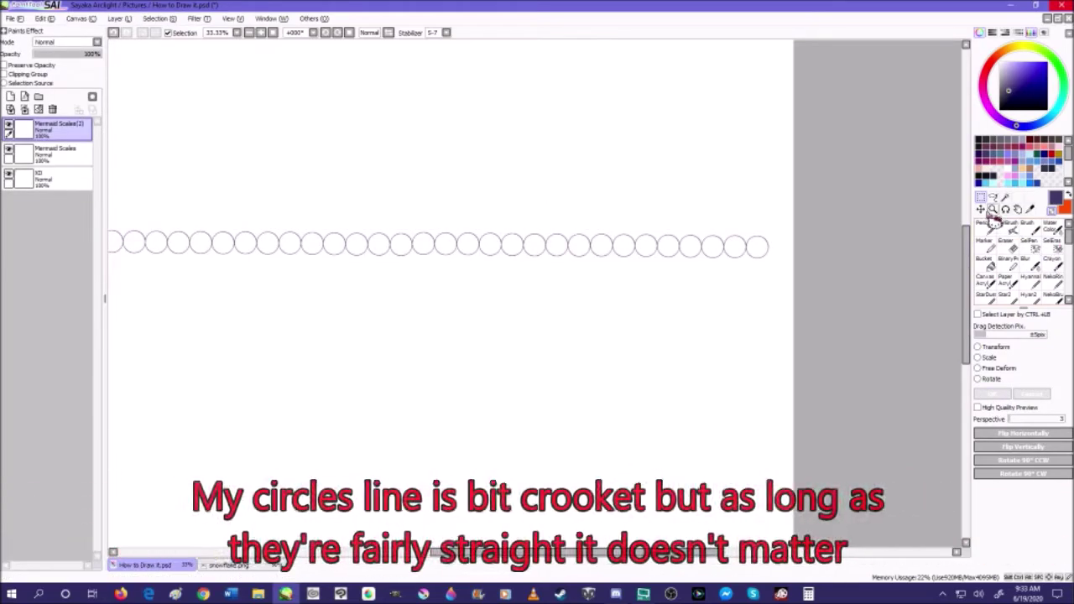
pyautogui.scroll(5, 404, 255)
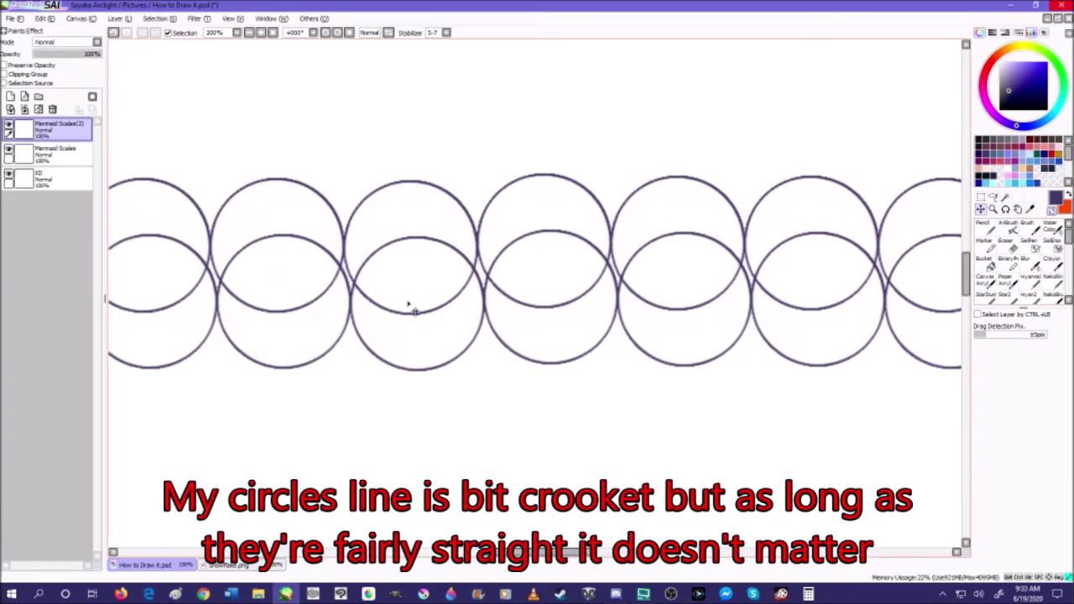
pyautogui.scroll(-5, 408, 306)
pyautogui.scroll(6, 503, 271)
pyautogui.moveTo(414, 265); pyautogui.dragTo(506, 270)
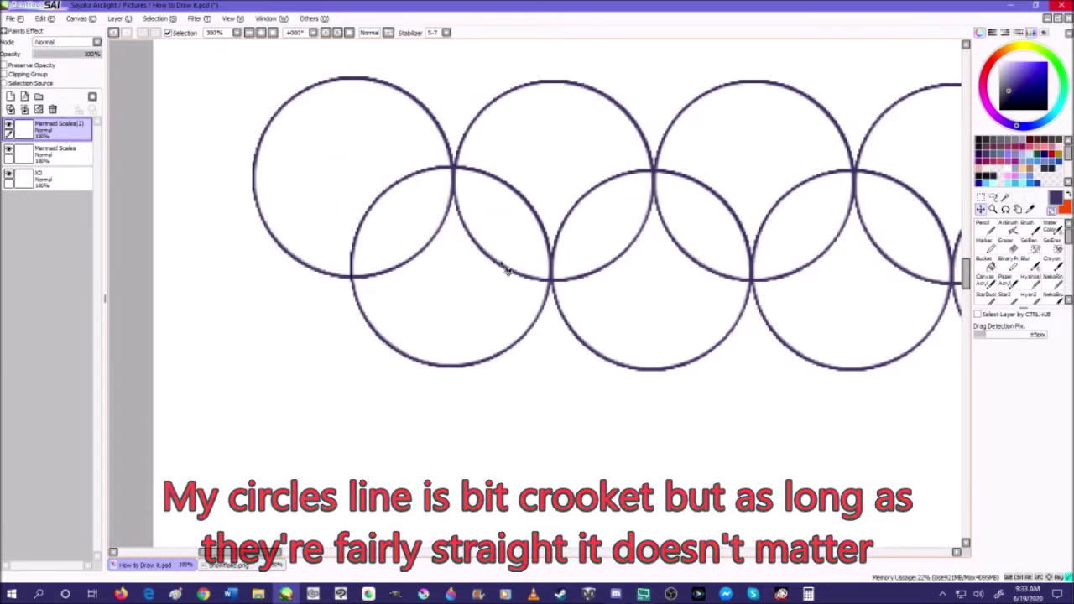
pyautogui.scroll(-7, 507, 270)
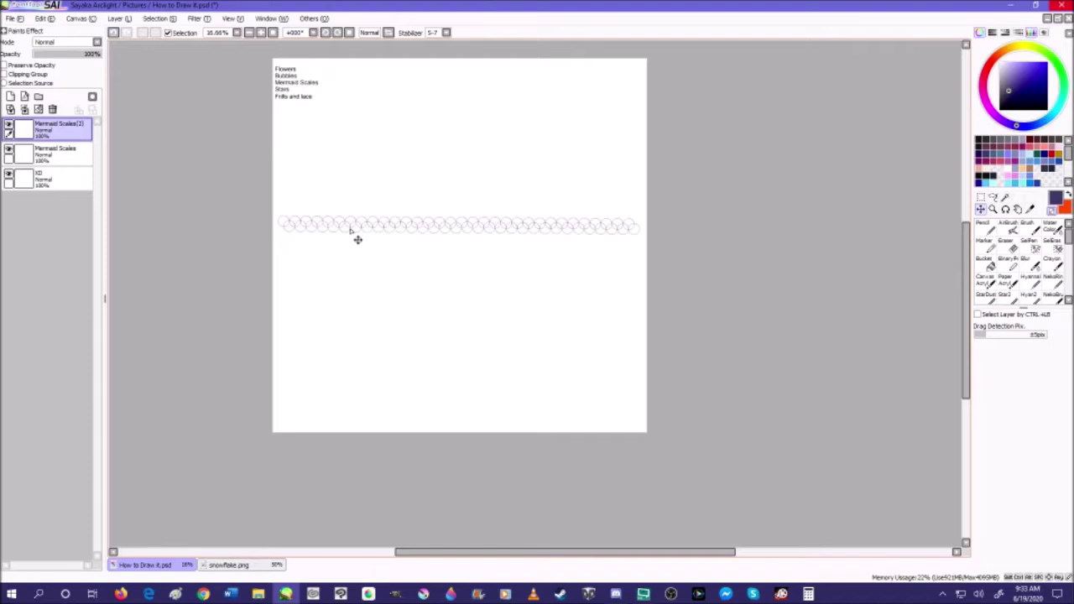
pyautogui.scroll(3, 312, 226)
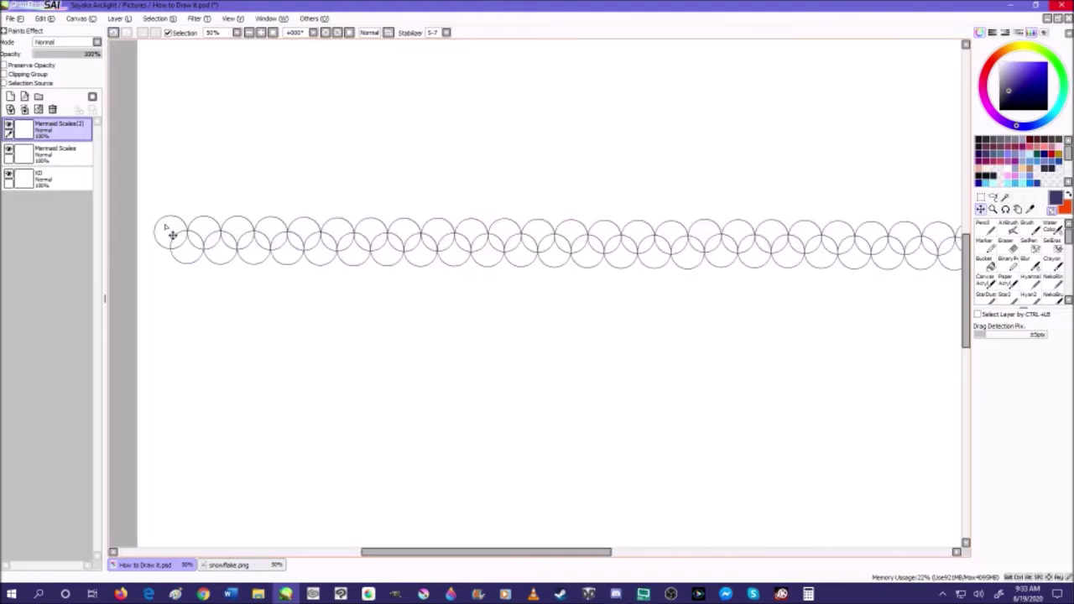
# - Select the circles of the Mermaid Scales layer by picking the surrounding area with the Magic Wand in Transparency (Strict) mode and inverting
pyautogui.click(42, 154)
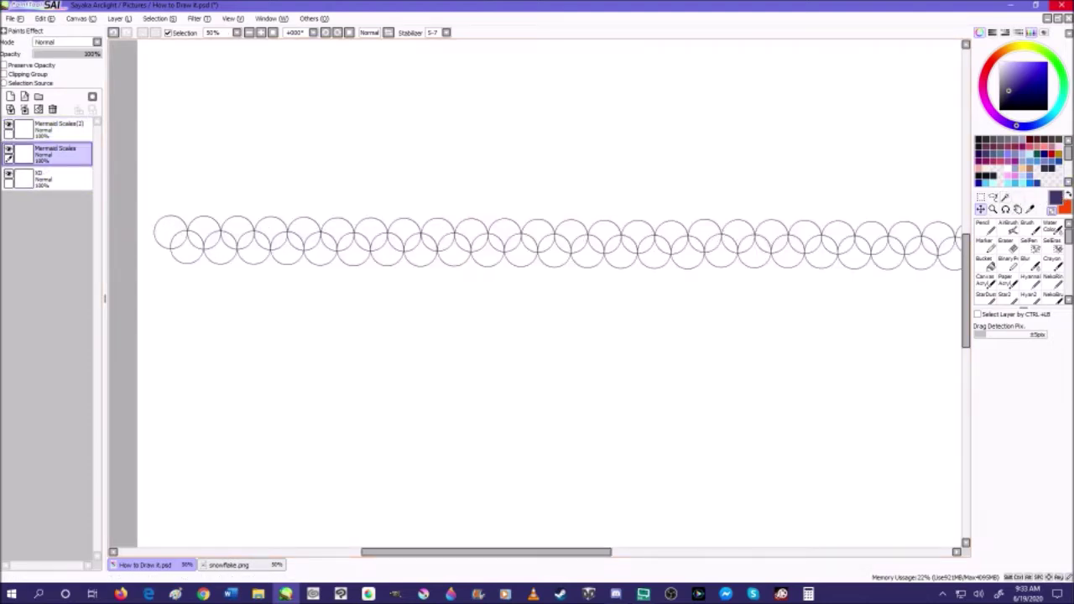
pyautogui.click(1005, 197)
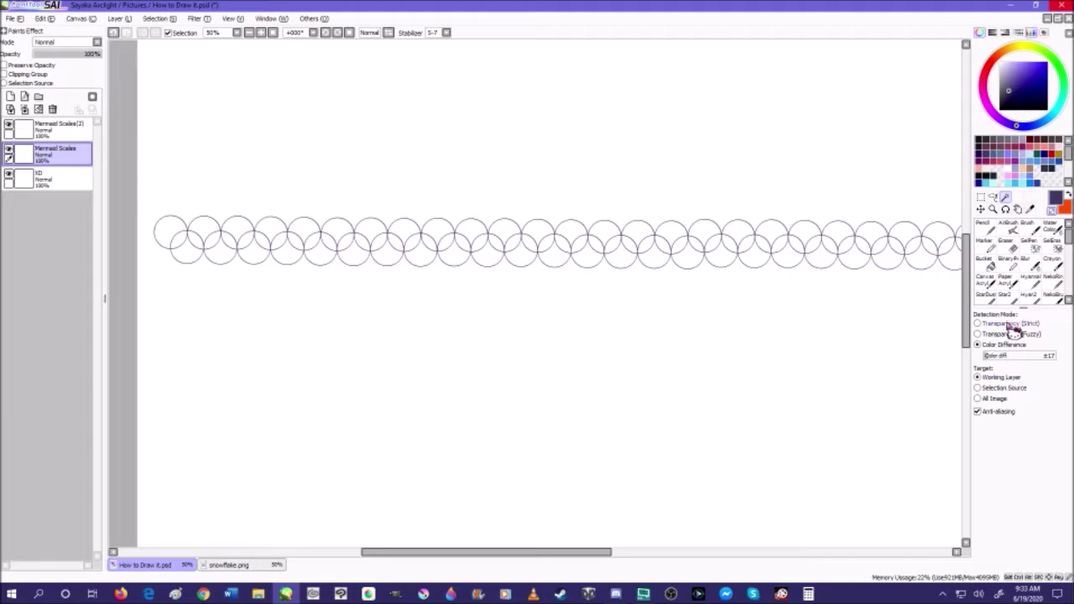
pyautogui.click(854, 344)
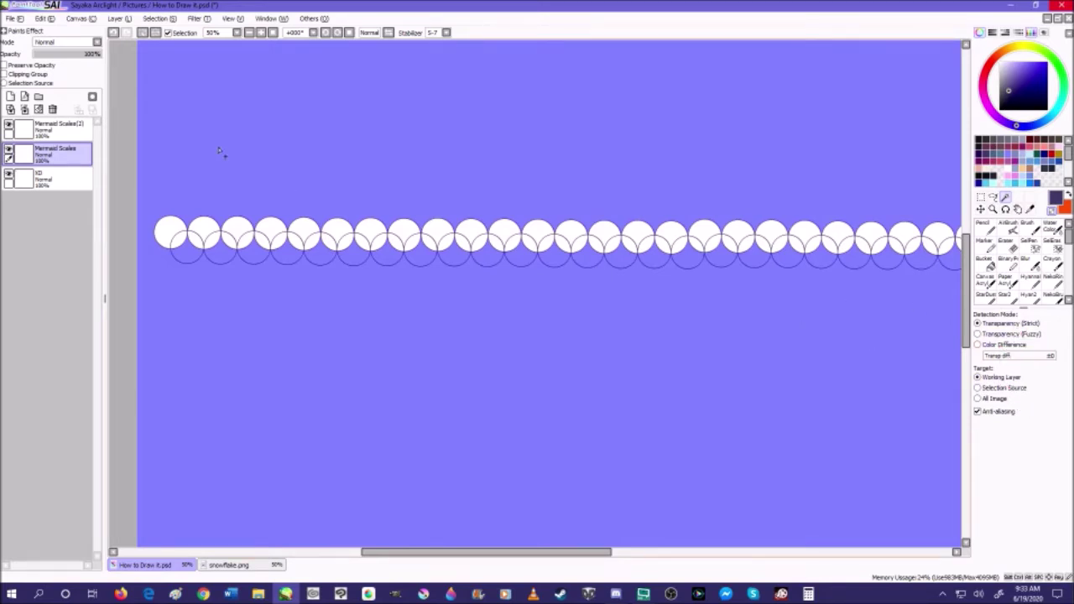
pyautogui.click(164, 40)
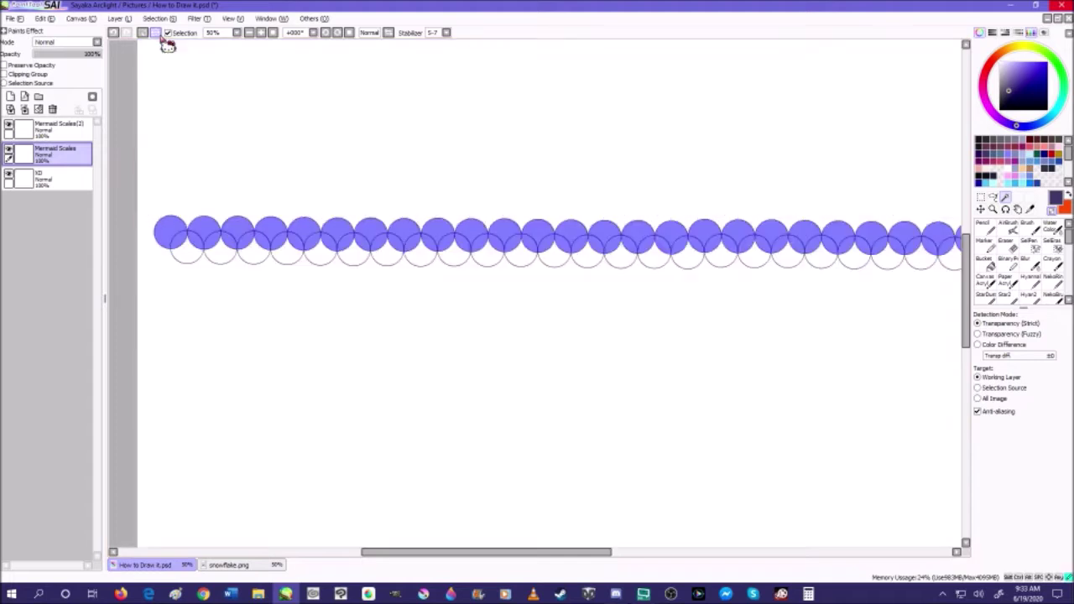
# - Clear the overlapping outlines inside the selection on the Mermaid Scales(2) layer and deselect
pyautogui.click(75, 126)
pyautogui.scroll(-1, 247, 164)
pyautogui.scroll(2, 248, 164)
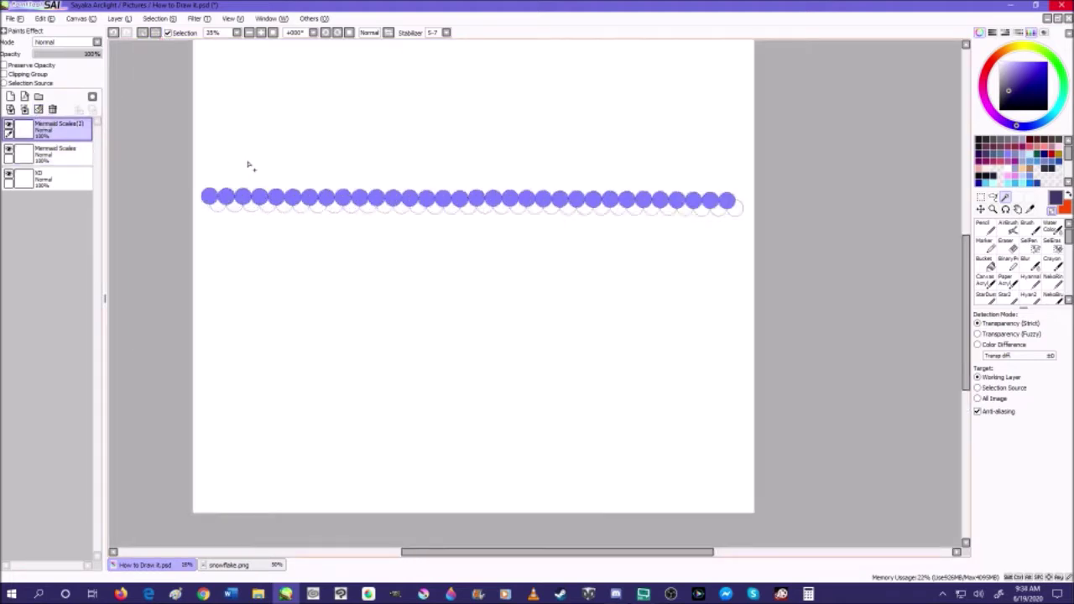
pyautogui.click(144, 34)
pyautogui.click(8, 125)
pyautogui.click(8, 125)
# - Merge the trimmed second row down into the Mermaid Scales layer
pyautogui.click(119, 19)
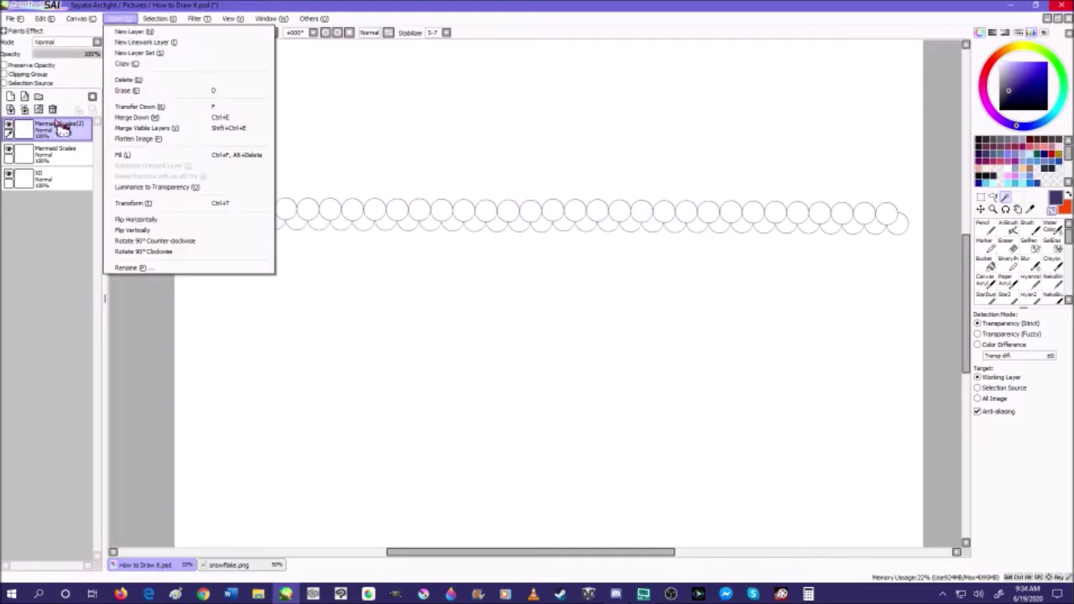
pyautogui.click(25, 109)
pyautogui.click(25, 109)
# - Duplicate the two-row layer and move the copy down so its circles join the staggered row above
pyautogui.click(130, 21)
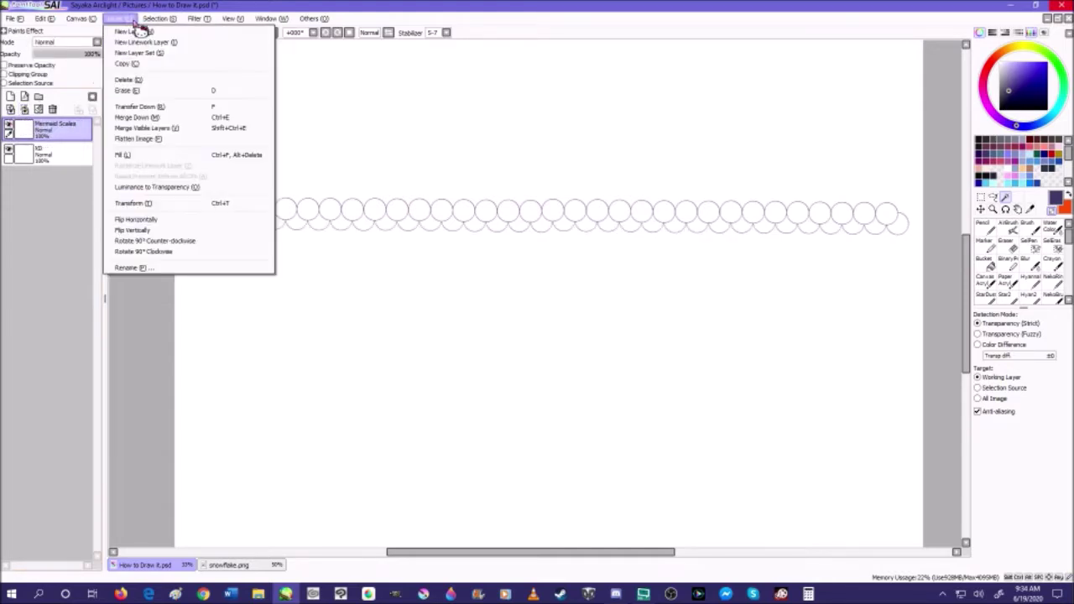
pyautogui.click(123, 63)
pyautogui.click(980, 209)
pyautogui.scroll(4, 200, 228)
pyautogui.moveTo(200, 229); pyautogui.dragTo(237, 328)
pyautogui.scroll(1, 309, 286)
pyautogui.moveTo(382, 312); pyautogui.dragTo(364, 311)
pyautogui.scroll(-5, 369, 309)
pyautogui.scroll(2, 425, 302)
# - Select the upper rows' scales with the Magic Wand and inversion, clear the overlap on the Mermaid Scales(2) layer, and deselect
pyautogui.click(1005, 196)
pyautogui.click(54, 151)
pyautogui.click(360, 199)
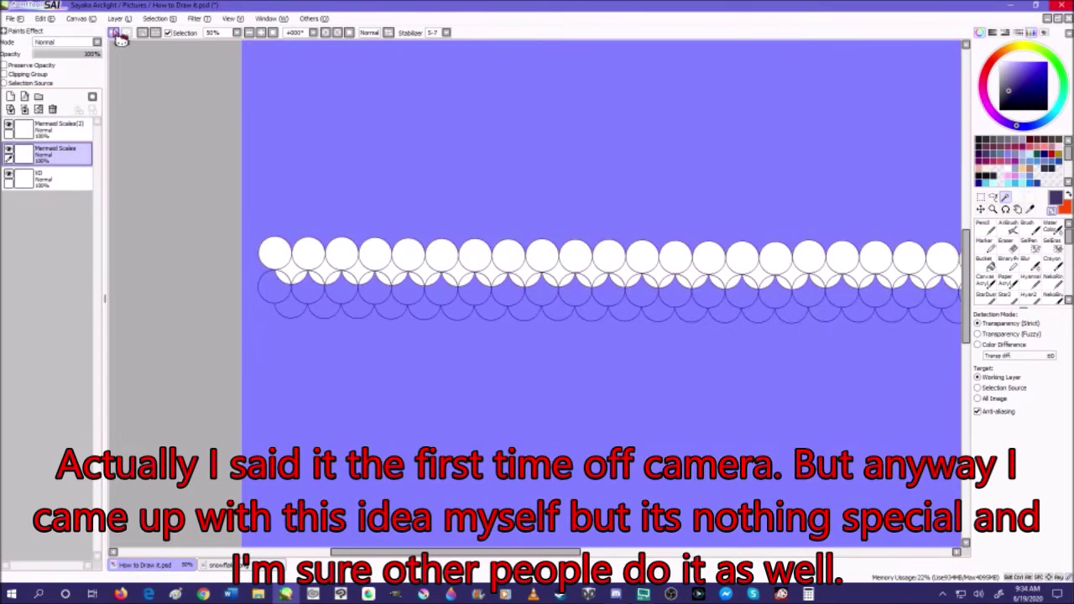
pyautogui.click(155, 31)
pyautogui.click(46, 124)
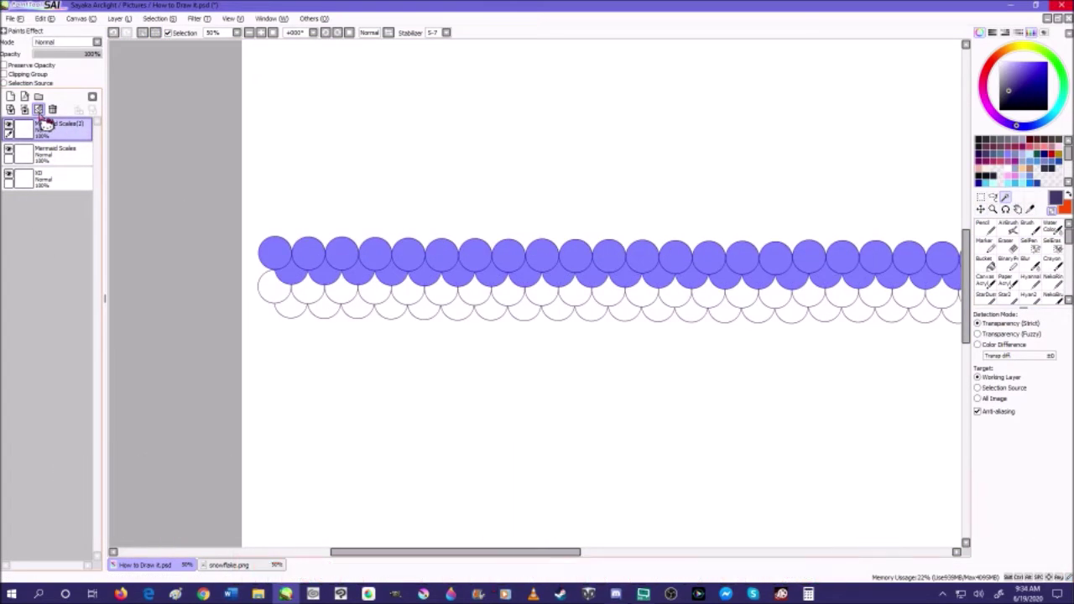
pyautogui.click(145, 32)
pyautogui.scroll(-2, 336, 159)
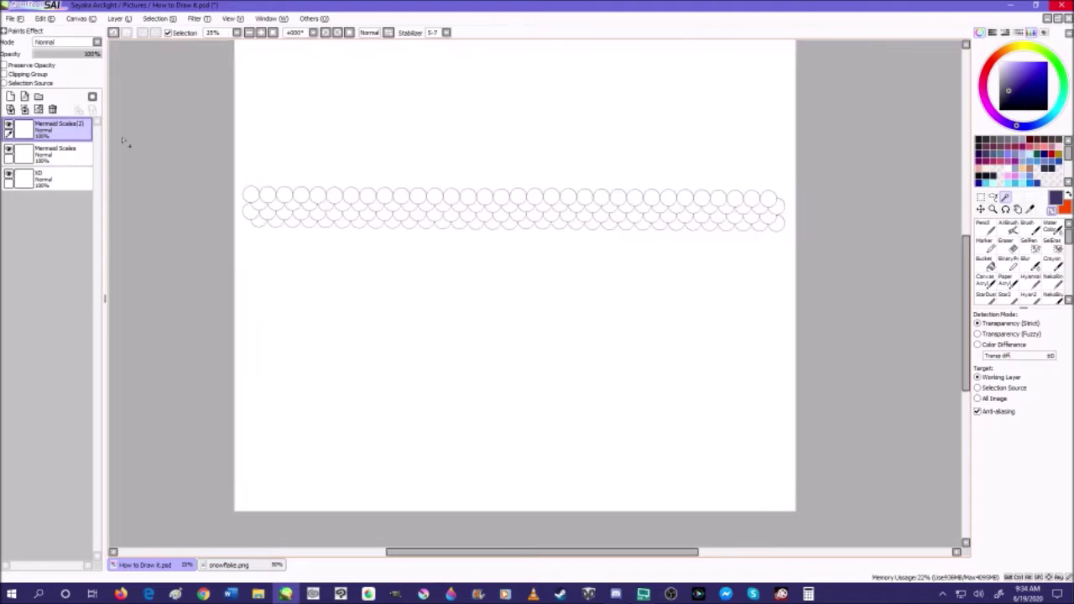
# - Merge the four rows into the Mermaid Scales layer and duplicate it
pyautogui.click(24, 109)
pyautogui.click(118, 19)
pyautogui.click(128, 63)
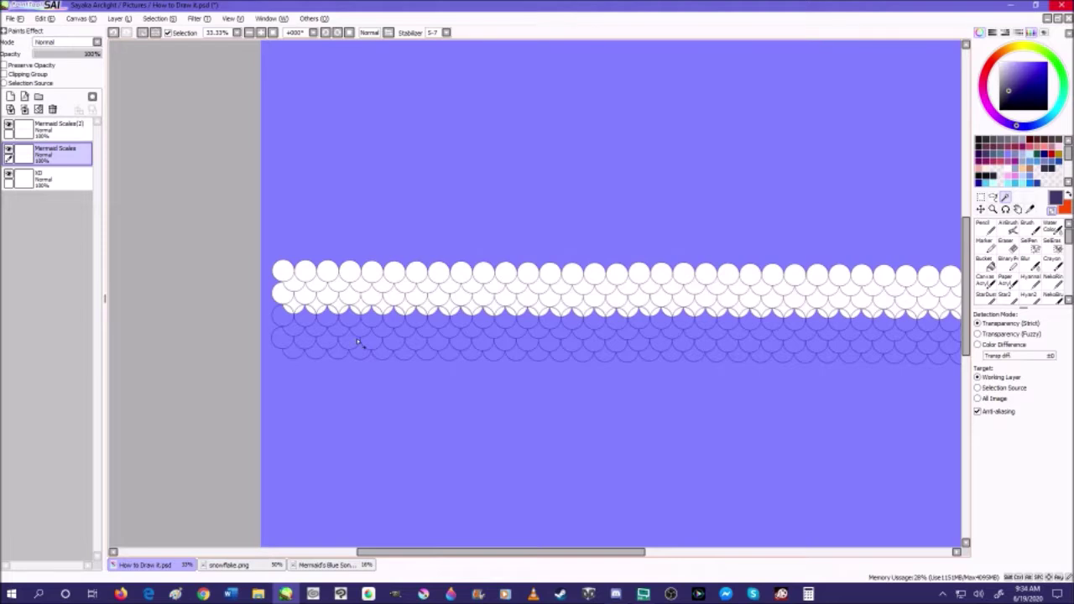
# - Invert the selection around the upper four rows, clear the overlapping outlines on the Mermaid Scales(2) layer, and deselect
pyautogui.moveTo(357, 338); pyautogui.dragTo(333, 319)
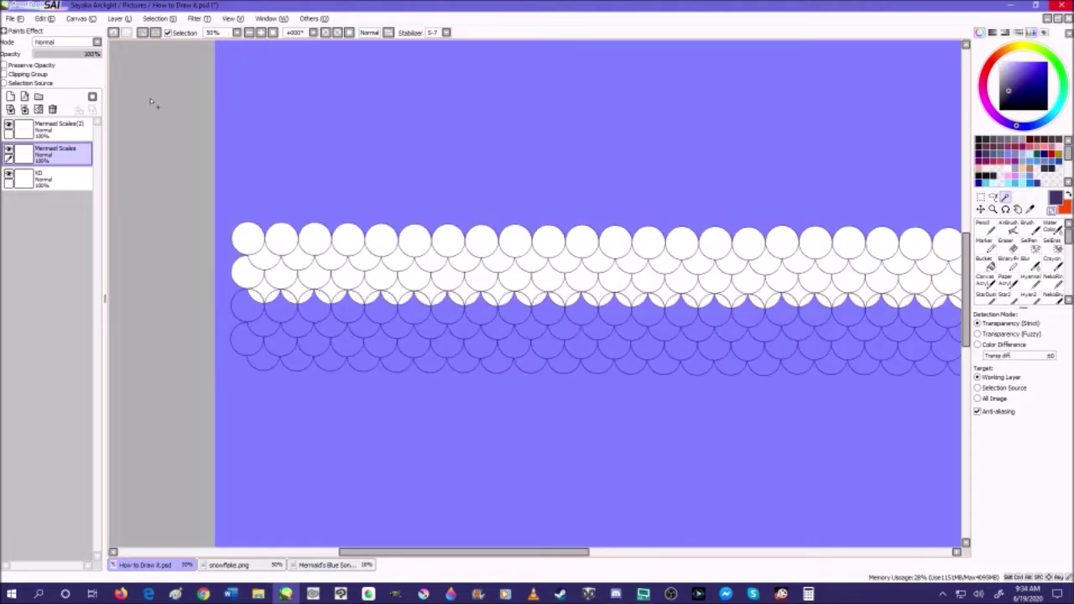
pyautogui.click(156, 34)
pyautogui.click(87, 130)
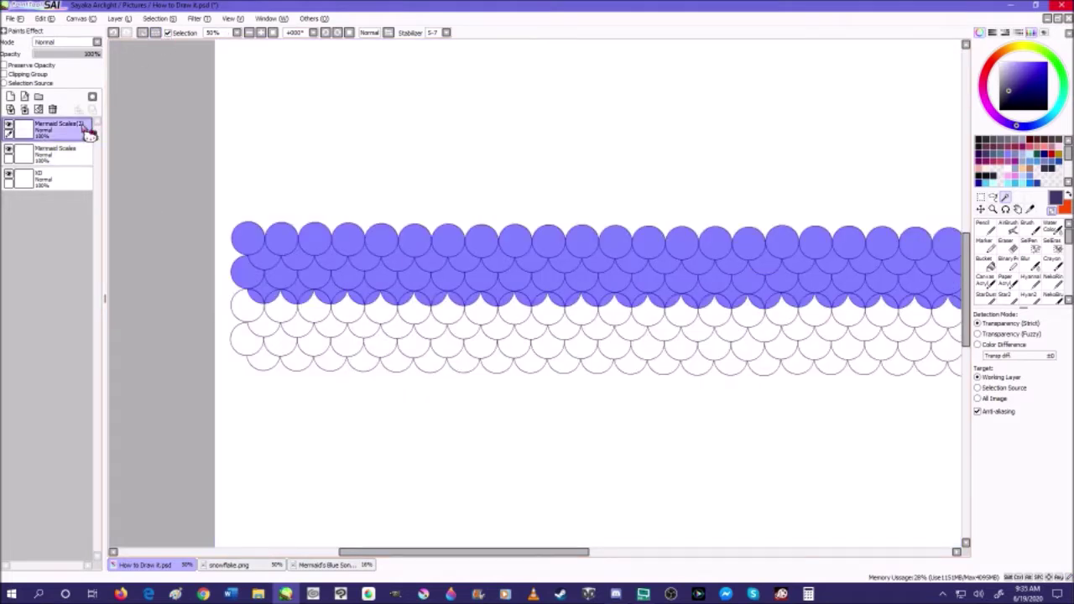
pyautogui.click(143, 32)
pyautogui.scroll(-3, 434, 291)
pyautogui.scroll(2, 595, 309)
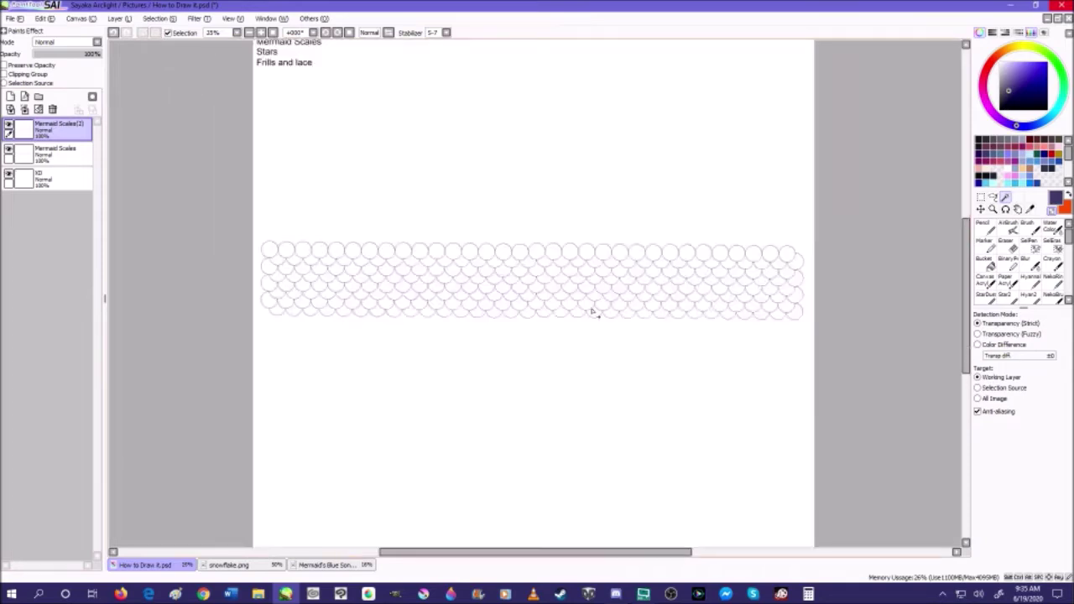
# - Check the joint between the two blocks of rows and undo the last clearing of the overlapping outlines
pyautogui.scroll(4, 671, 317)
pyautogui.scroll(-3, 684, 315)
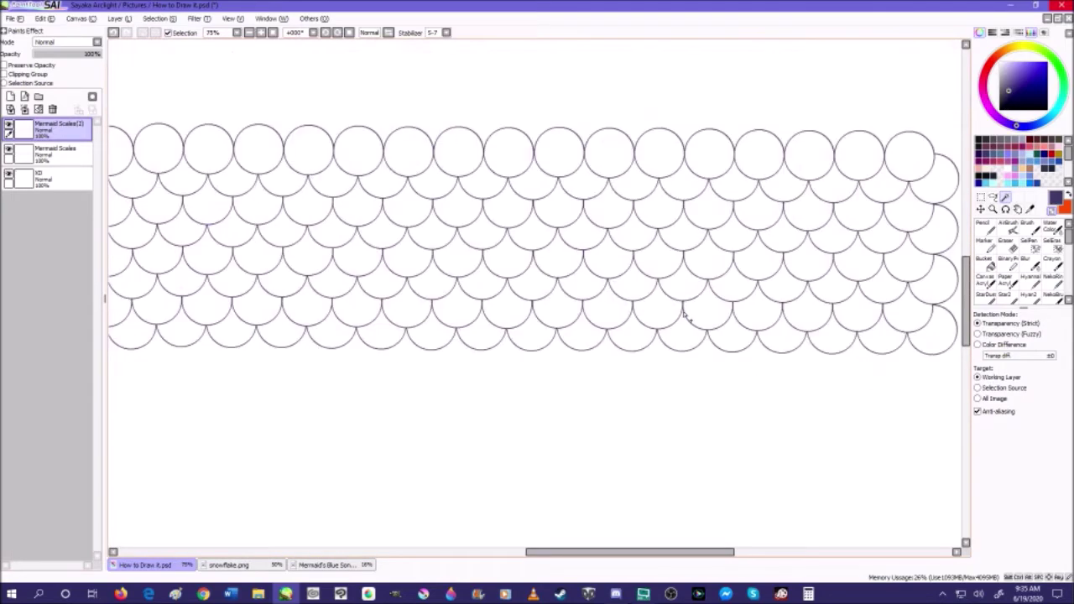
pyautogui.scroll(-4, 443, 264)
pyautogui.scroll(2, 241, 248)
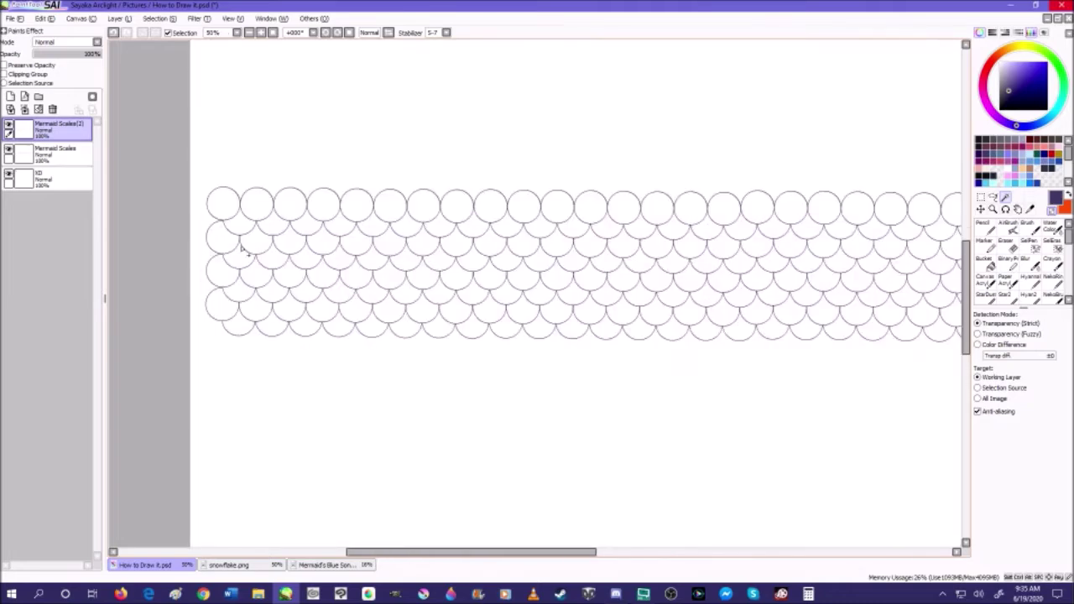
pyautogui.click(113, 32)
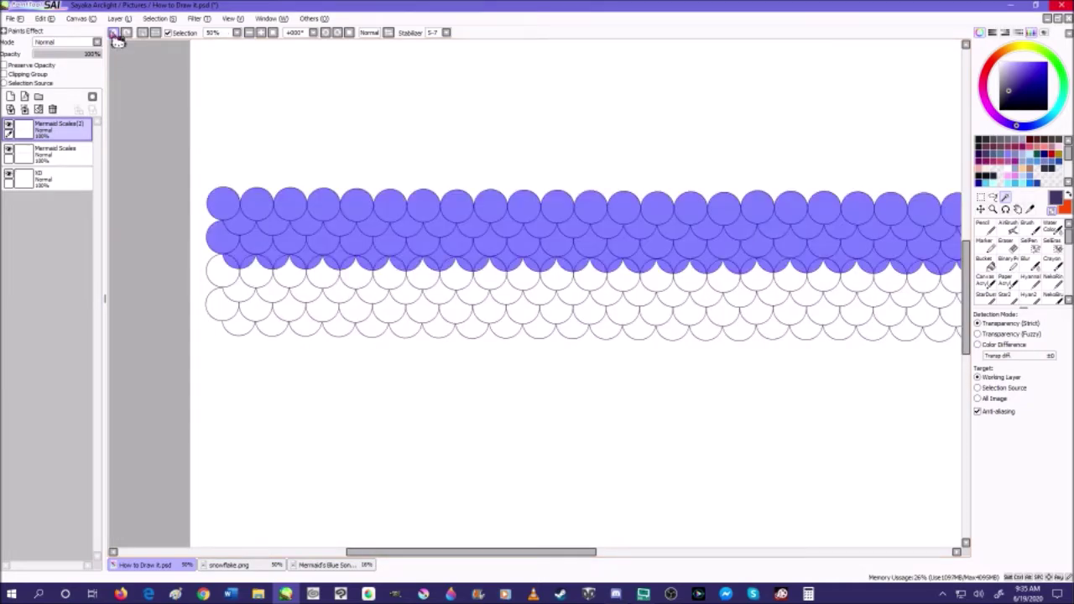
pyautogui.click(143, 34)
# - Adjust the copied block's position with the Move tool so its top circles meet the rows above
pyautogui.scroll(5, 263, 151)
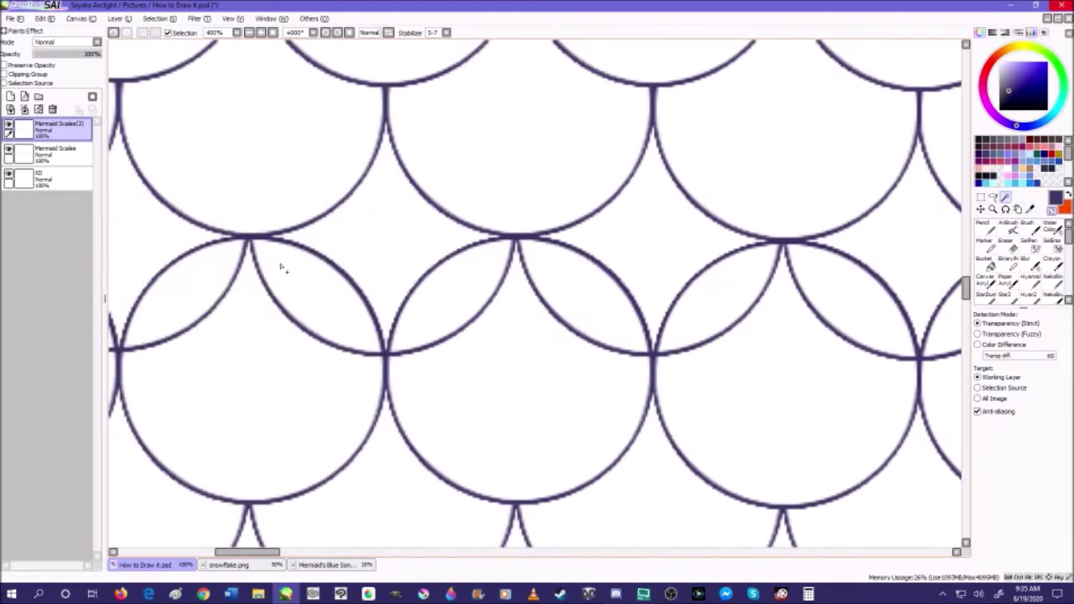
pyautogui.click(282, 271)
pyautogui.click(154, 34)
pyautogui.click(979, 209)
pyautogui.scroll(2, 276, 263)
pyautogui.scroll(-6, 439, 244)
# - Select the scales of the Mermaid Scales layer with the Magic Wand and inversion, and clear the overlap on Mermaid Scales(2)
pyautogui.click(74, 158)
pyautogui.click(1004, 197)
pyautogui.click(604, 438)
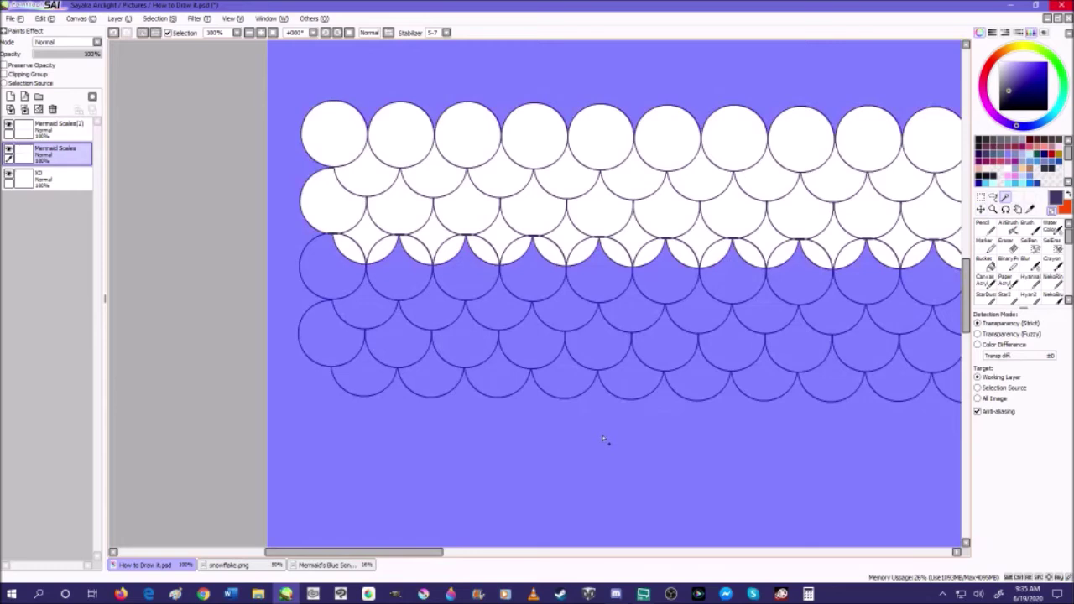
pyautogui.click(154, 33)
pyautogui.click(48, 124)
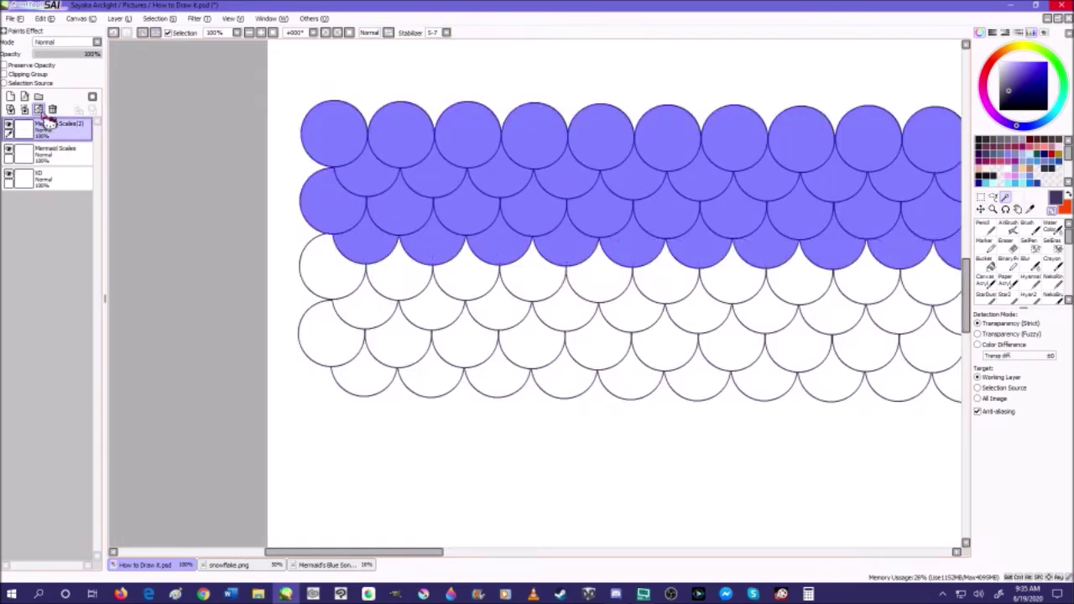
# - Deselect the upper rows of scales after clearing the overlap
pyautogui.click(141, 33)
pyautogui.scroll(-5, 391, 228)
pyautogui.scroll(4, 467, 220)
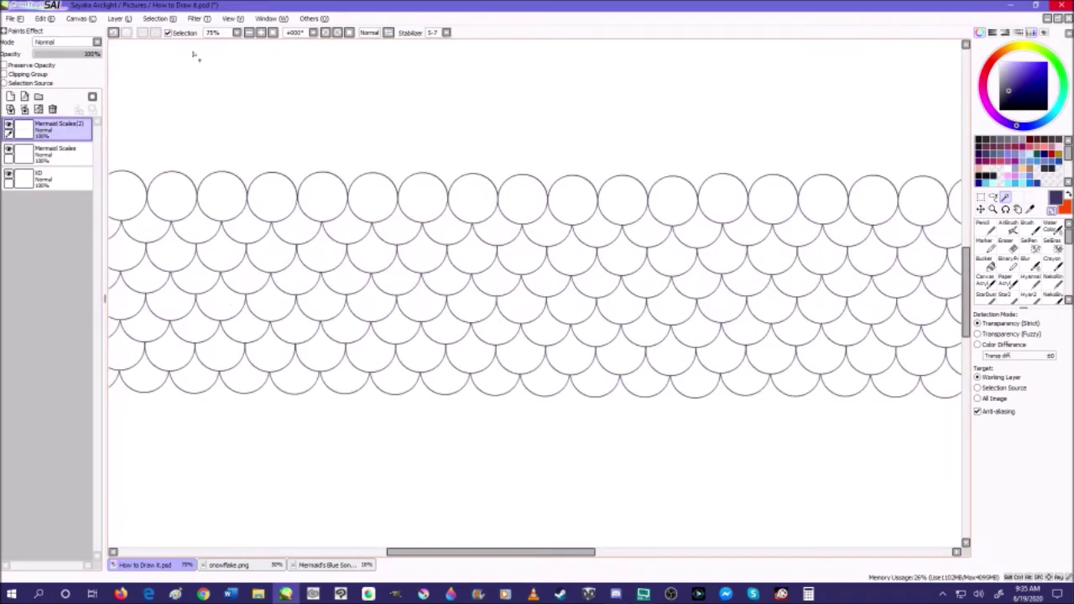
pyautogui.click(160, 19)
pyautogui.moveTo(118, 19)
pyautogui.click(156, 48)
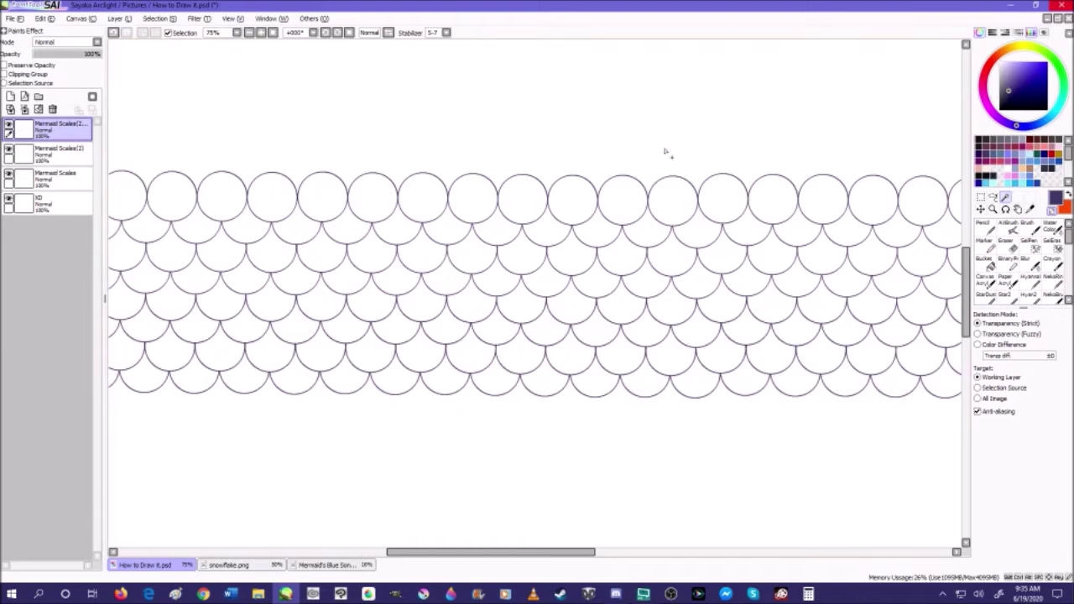
pyautogui.click(993, 210)
pyautogui.scroll(-4, 649, 247)
pyautogui.scroll(7, 472, 246)
pyautogui.scroll(-1, 491, 180)
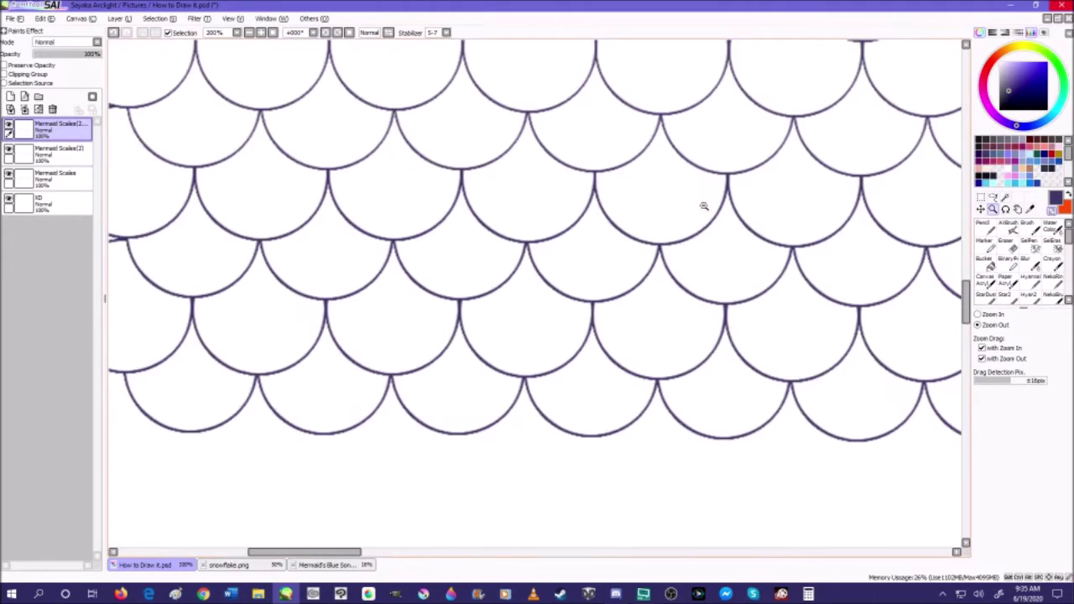
pyautogui.click(980, 209)
pyautogui.scroll(-4, 702, 307)
pyautogui.moveTo(681, 283); pyautogui.dragTo(682, 341)
pyautogui.scroll(4, 572, 318)
pyautogui.click(113, 32)
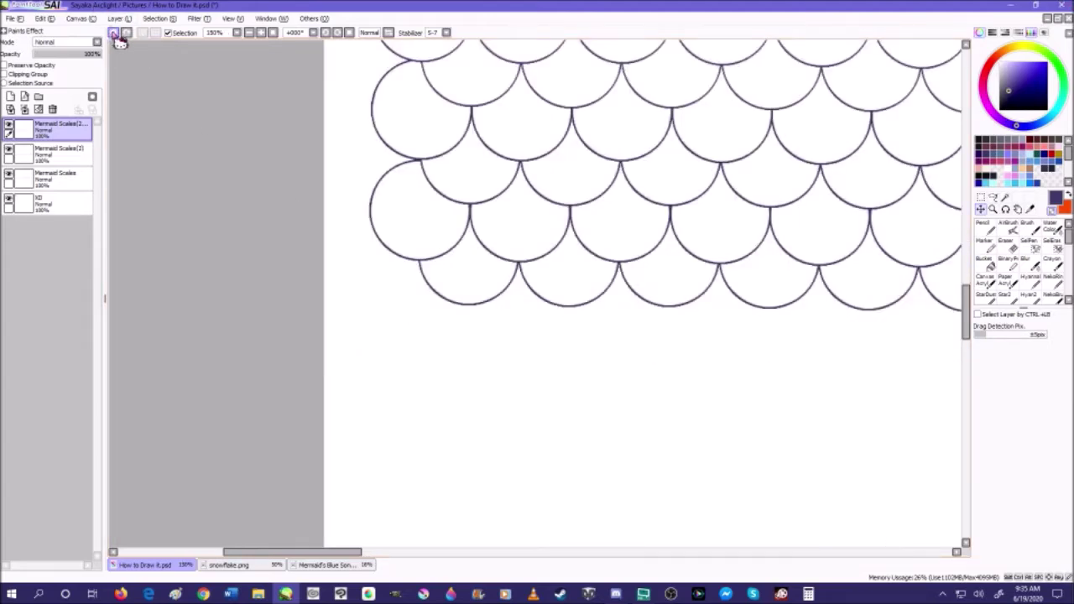
pyautogui.click(52, 109)
# - Duplicate the Mermaid Scales(2) layer, then merge the scale layers down into the single Mermaid Scales layer
pyautogui.scroll(-4, 359, 257)
pyautogui.click(118, 19)
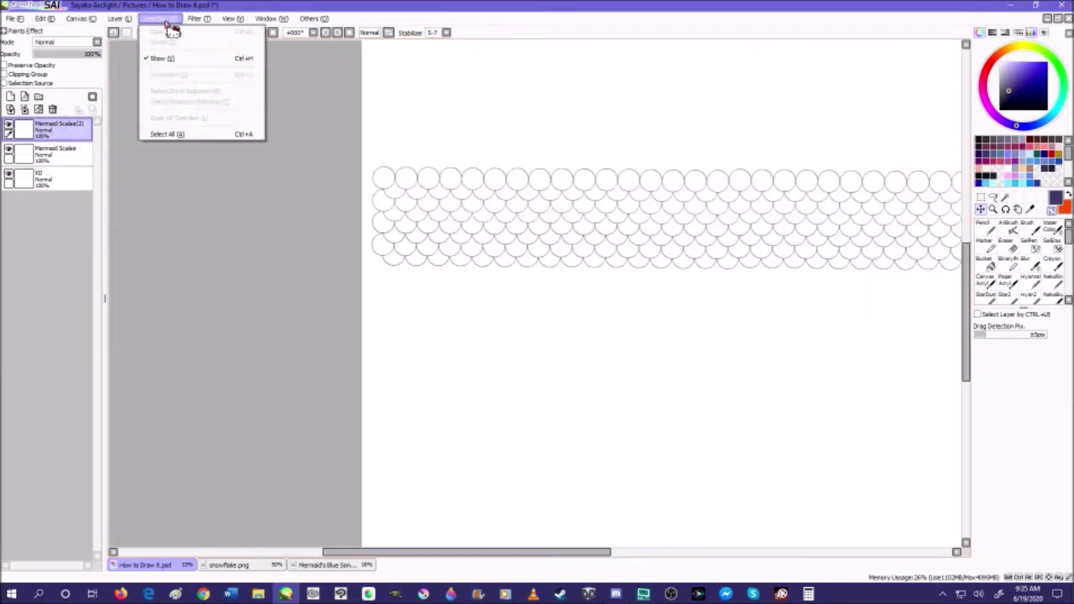
pyautogui.click(151, 64)
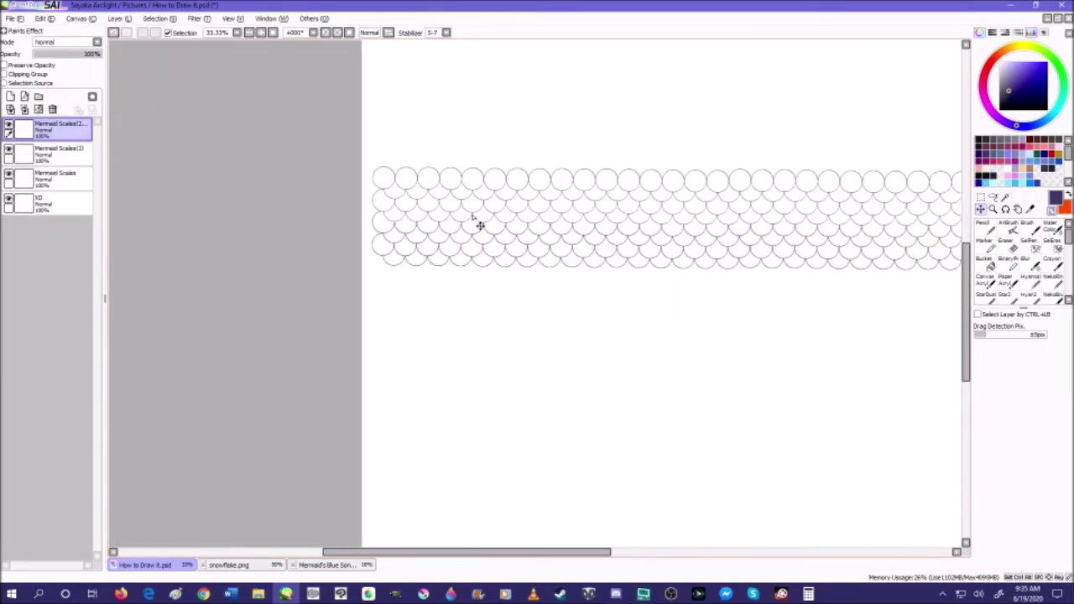
pyautogui.click(26, 111)
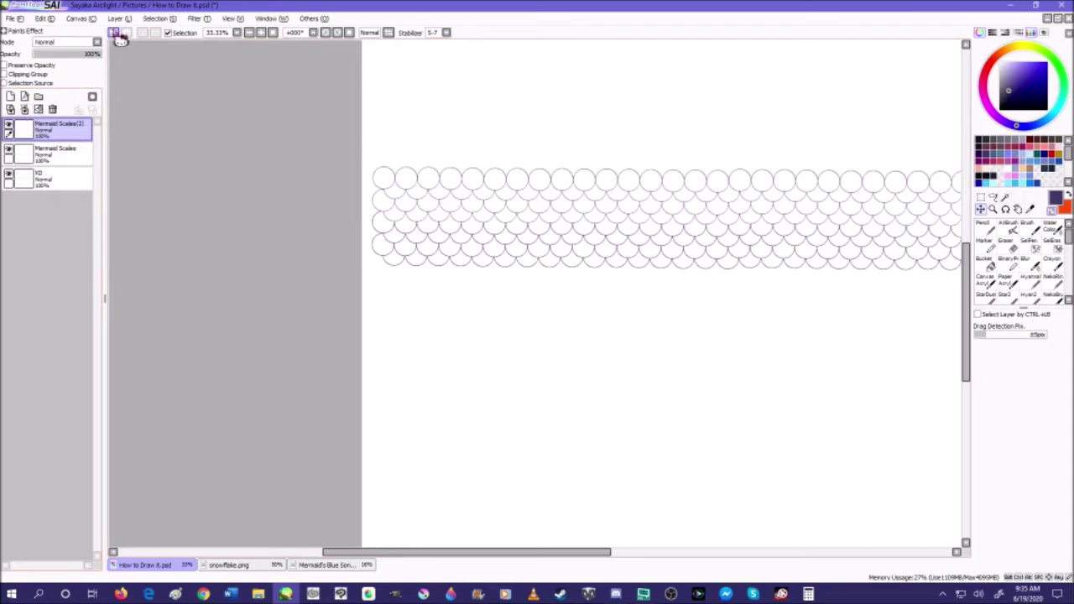
pyautogui.click(25, 111)
# - Duplicate the merged Mermaid Scales layer and move the copy down so its top circles overlap the lowest row
pyautogui.click(118, 19)
pyautogui.click(151, 64)
pyautogui.moveTo(520, 201); pyautogui.dragTo(529, 263)
pyautogui.scroll(5, 376, 296)
pyautogui.scroll(-6, 440, 264)
pyautogui.scroll(3, 436, 266)
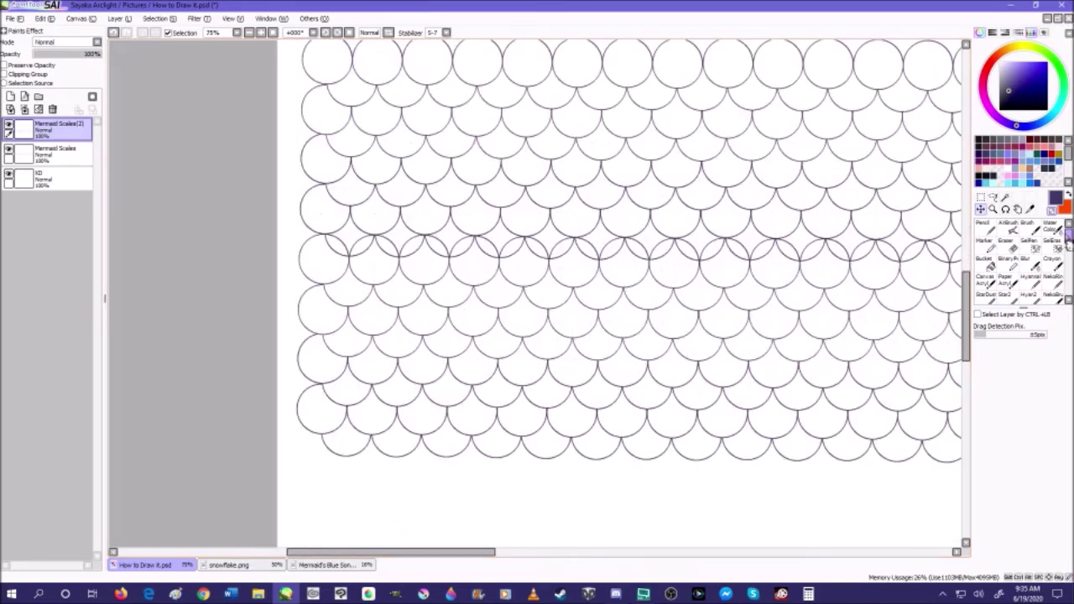
# - Select the scales on the Mermaid Scales layer by picking the empty area around them with the Magic Wand and inverting
pyautogui.click(1013, 210)
pyautogui.click(54, 151)
pyautogui.click(411, 338)
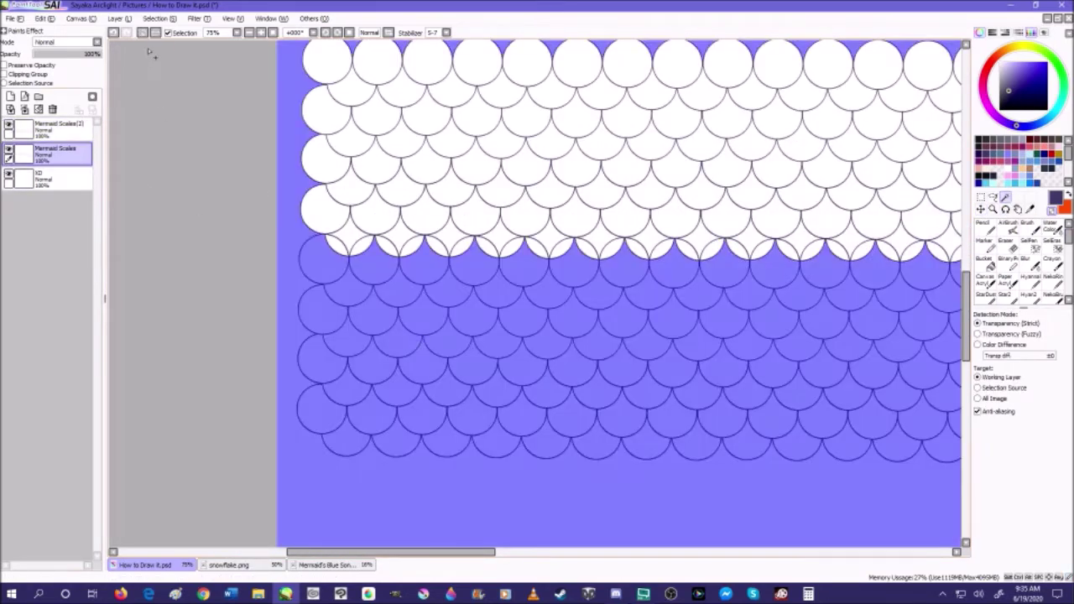
pyautogui.click(155, 32)
pyautogui.click(38, 109)
pyautogui.scroll(-3, 382, 269)
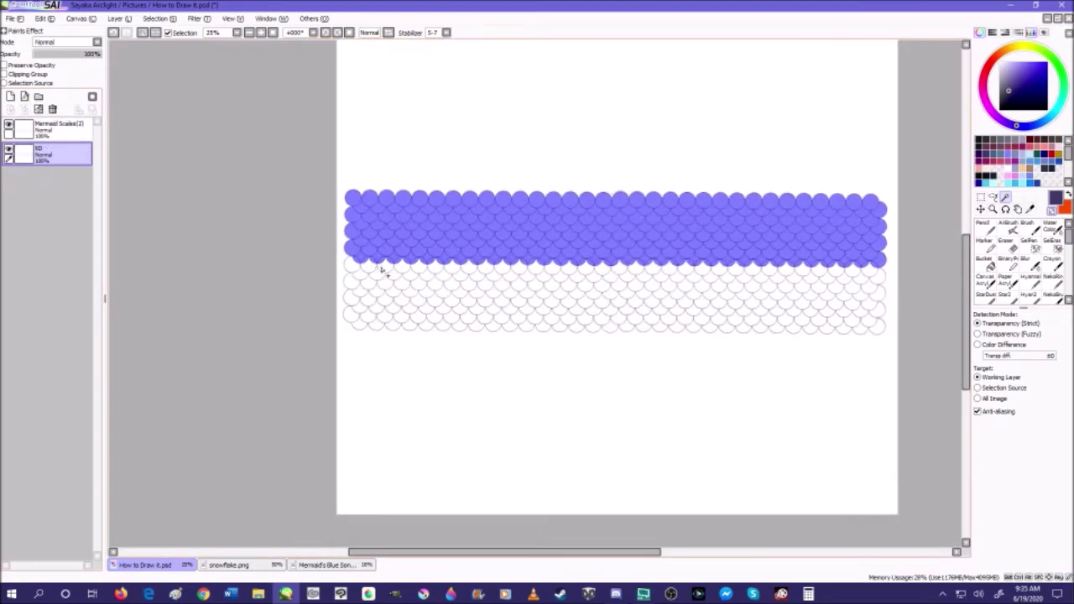
pyautogui.scroll(1, 381, 269)
pyautogui.click(115, 34)
# - Clear the overlapping outlines on the Mermaid Scales(2) layer, deselect, and merge it down into Mermaid Scales
pyautogui.click(76, 130)
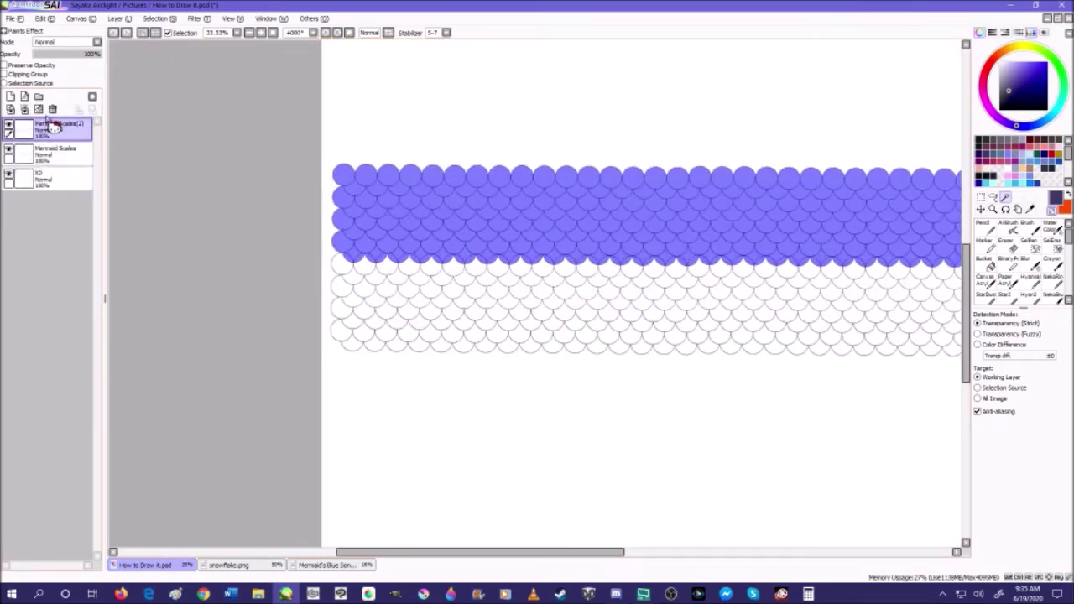
pyautogui.click(142, 34)
pyautogui.scroll(-2, 439, 243)
pyautogui.scroll(1, 533, 248)
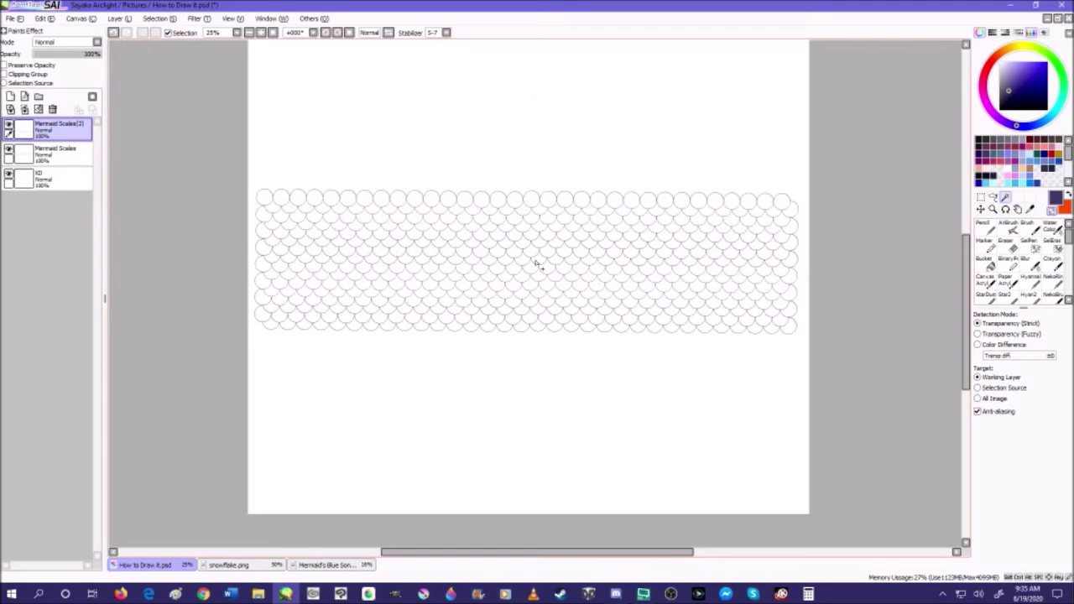
pyautogui.click(24, 110)
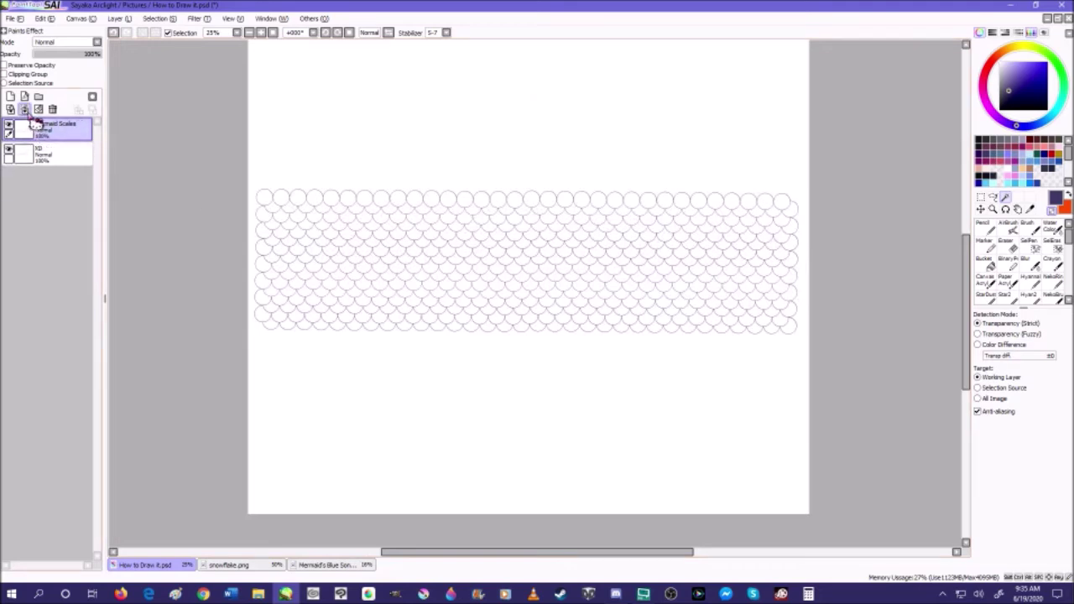
# - Open the line art Mermaid Princess.png from the Sketches and LineArt folder
pyautogui.click(10, 18)
pyautogui.click(25, 51)
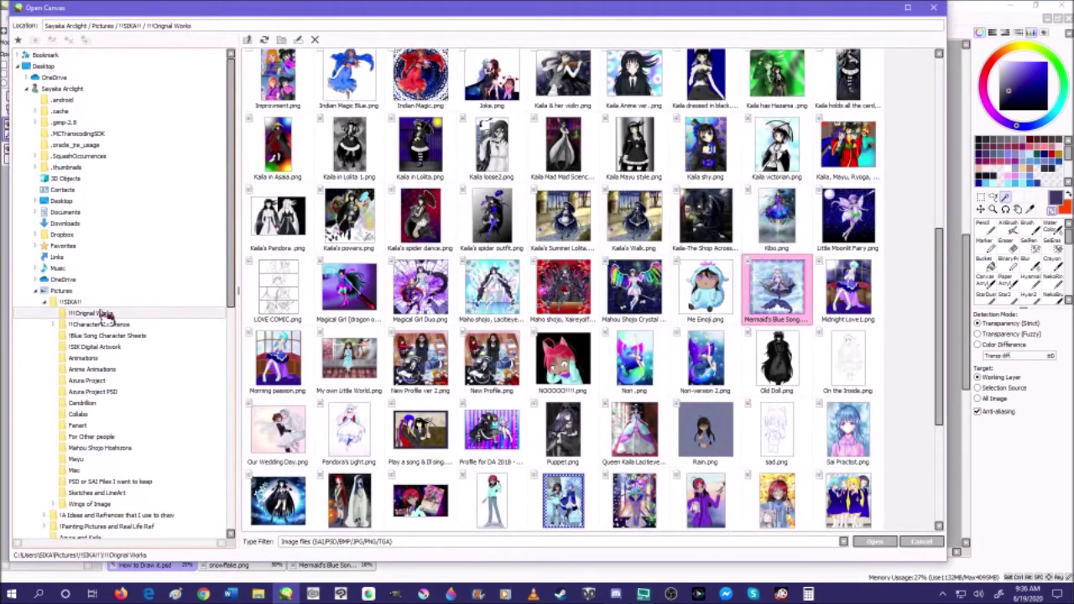
pyautogui.click(69, 303)
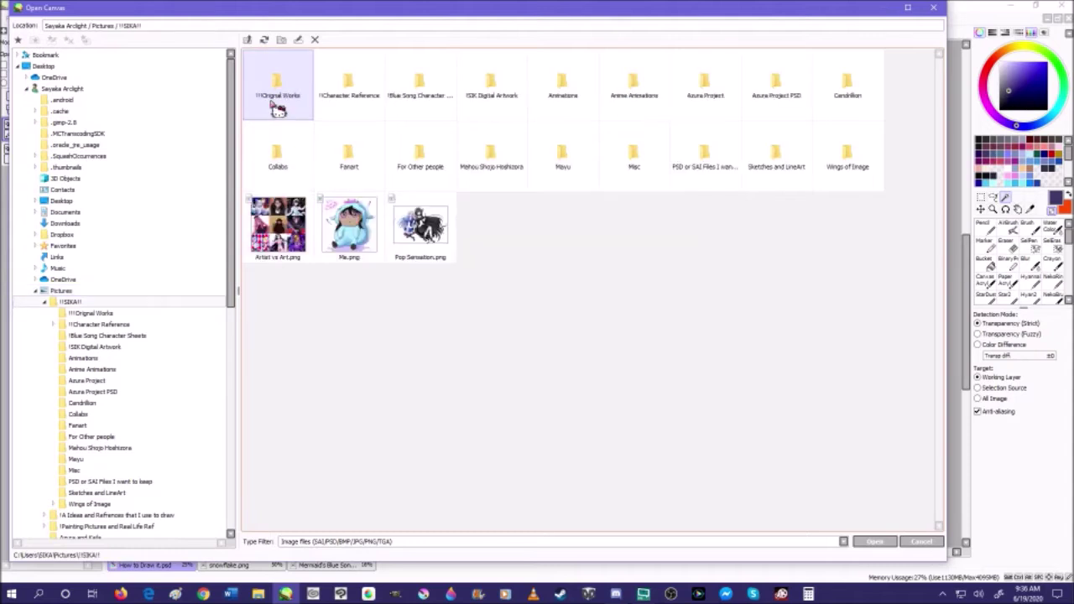
pyautogui.click(737, 160)
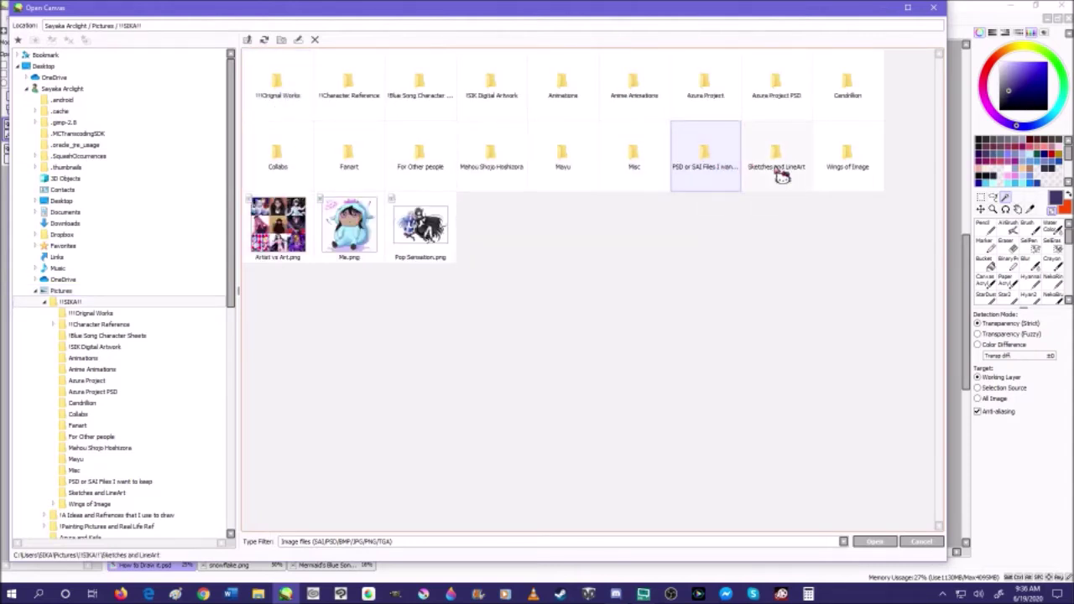
pyautogui.click(789, 169)
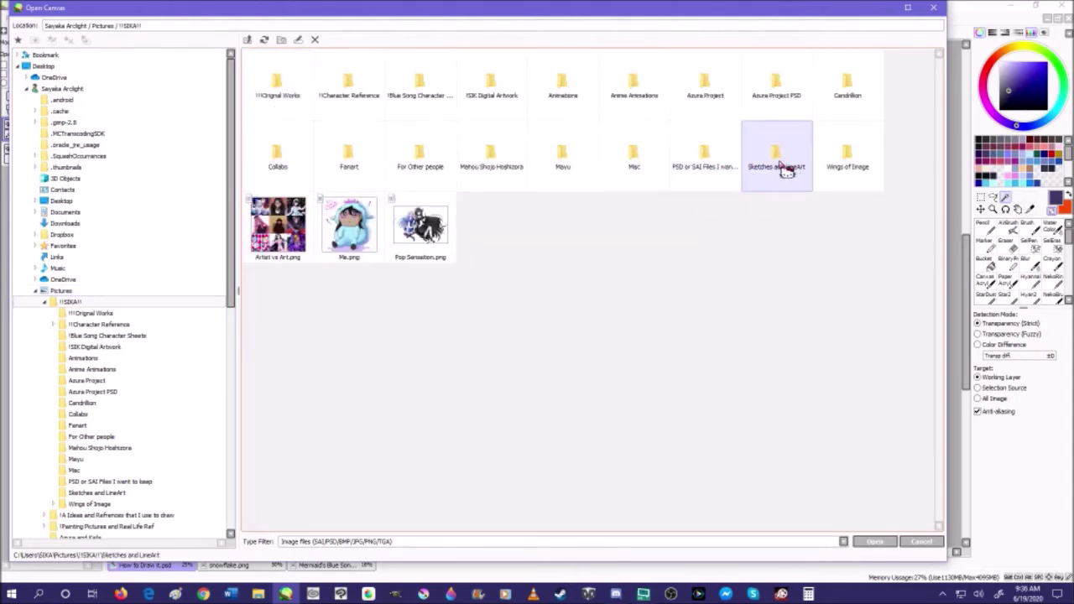
pyautogui.doubleClick(785, 169)
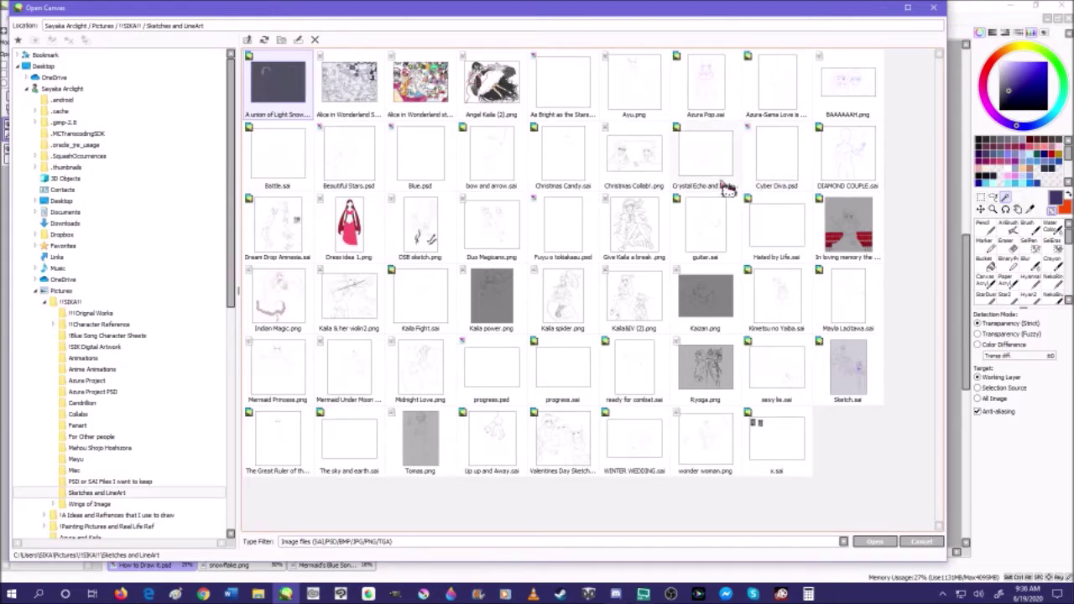
pyautogui.doubleClick(300, 390)
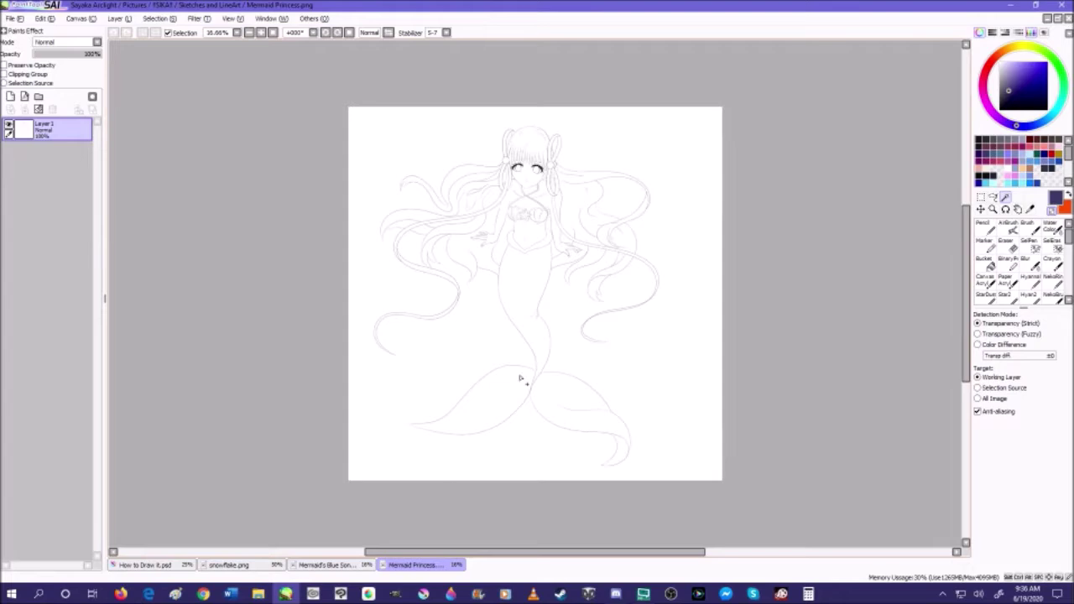
# - Examine the scale pattern on the tail in the Mermaid's Blue Song painting
pyautogui.scroll(1, 520, 378)
pyautogui.click(327, 564)
pyautogui.scroll(3, 463, 505)
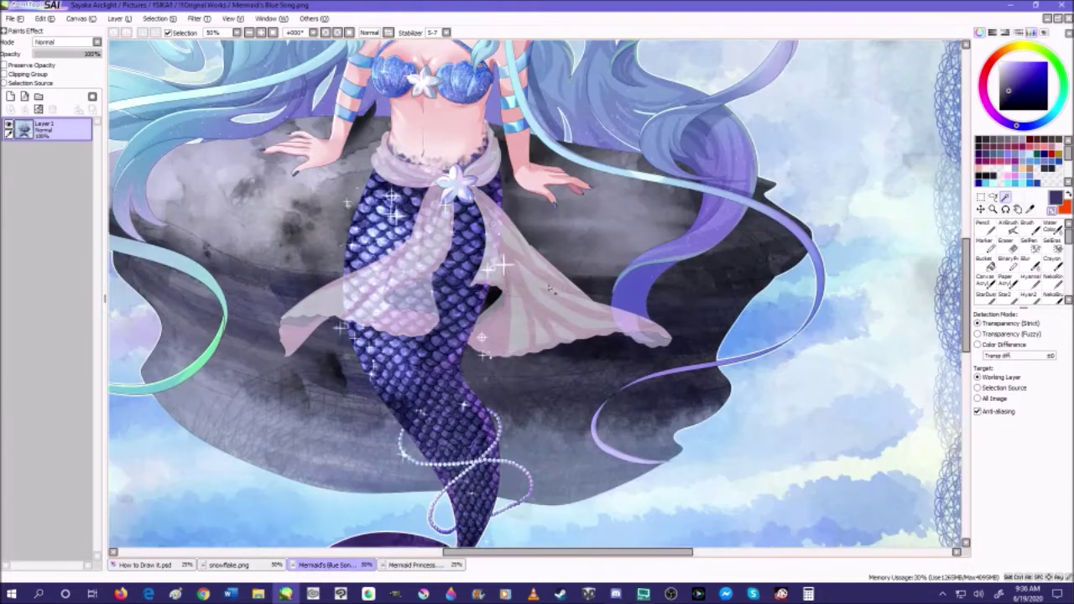
pyautogui.scroll(3, 549, 287)
pyautogui.scroll(-7, 534, 309)
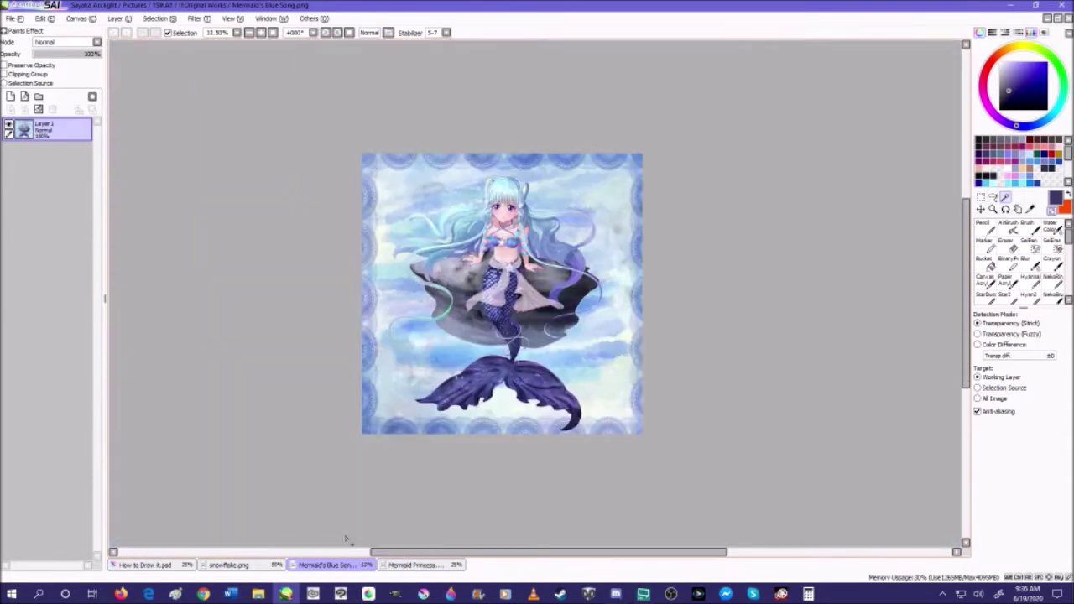
# - Close the snowflake.png canvas
pyautogui.click(411, 564)
pyautogui.click(205, 567)
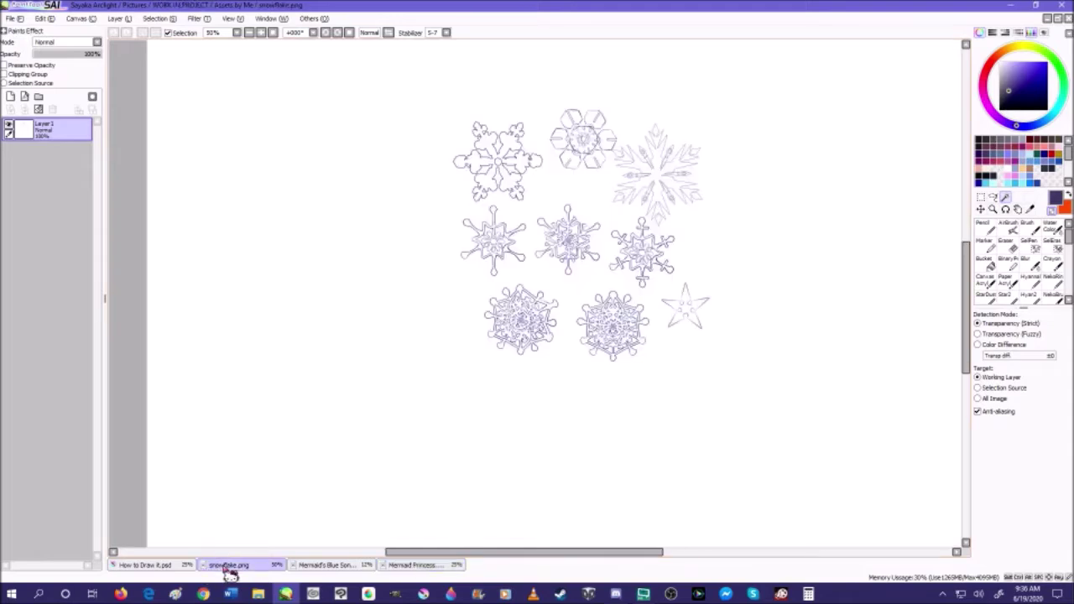
pyautogui.click(1068, 19)
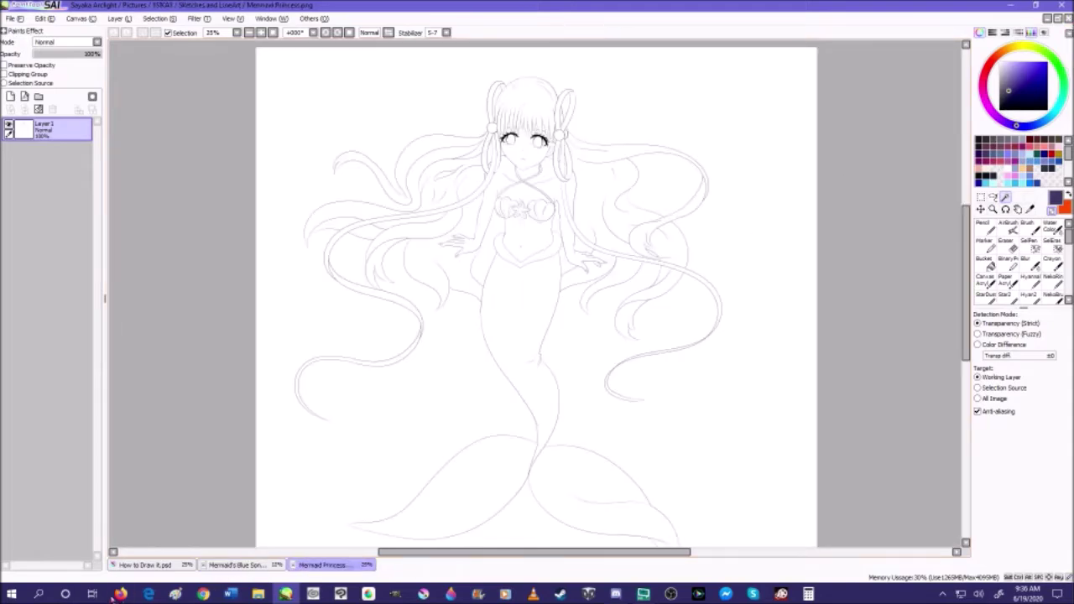
# - Copy the entire scale pattern from the Mermaid Scales layer of How to Draw it.psd and deselect
pyautogui.click(177, 567)
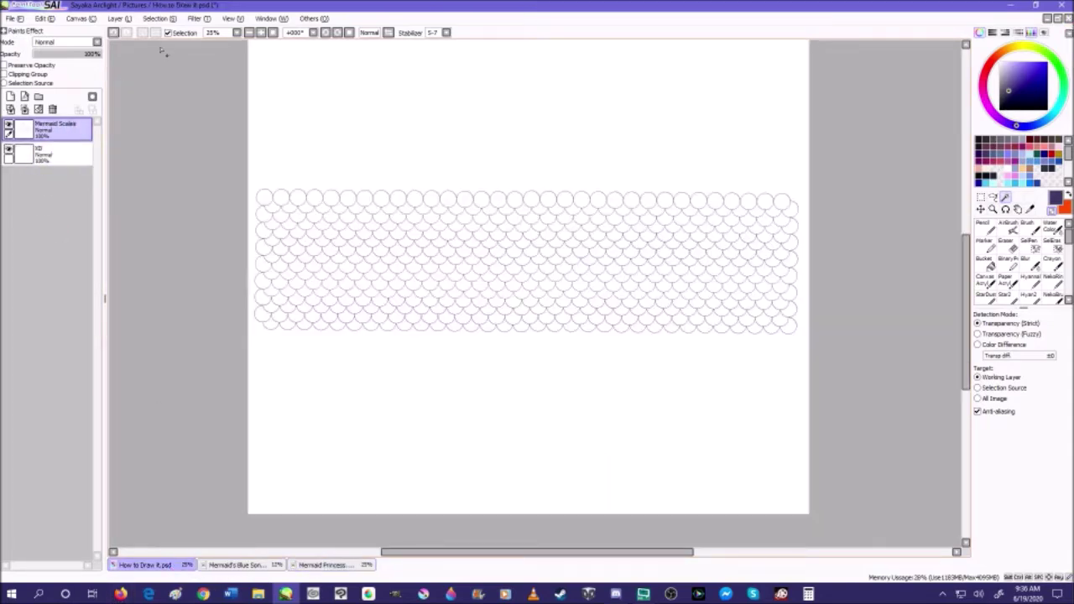
pyautogui.click(170, 20)
pyautogui.click(168, 135)
pyautogui.click(42, 18)
pyautogui.click(87, 78)
pyautogui.click(146, 36)
# - Paste the scale pattern into the Mermaid Princess.png canvas as a new layer
pyautogui.click(359, 567)
pyautogui.click(42, 19)
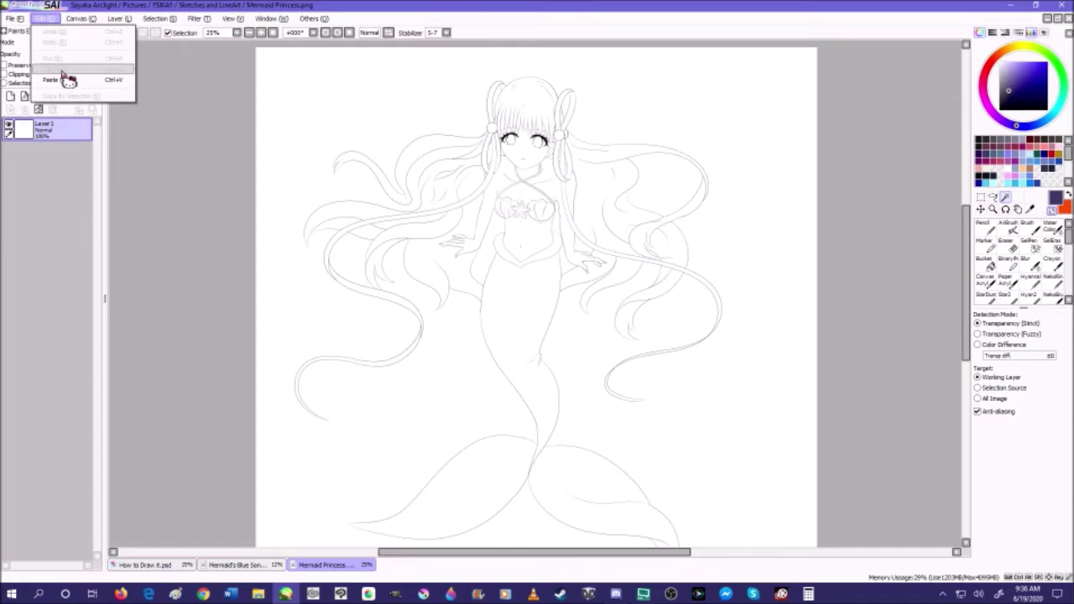
pyautogui.click(54, 82)
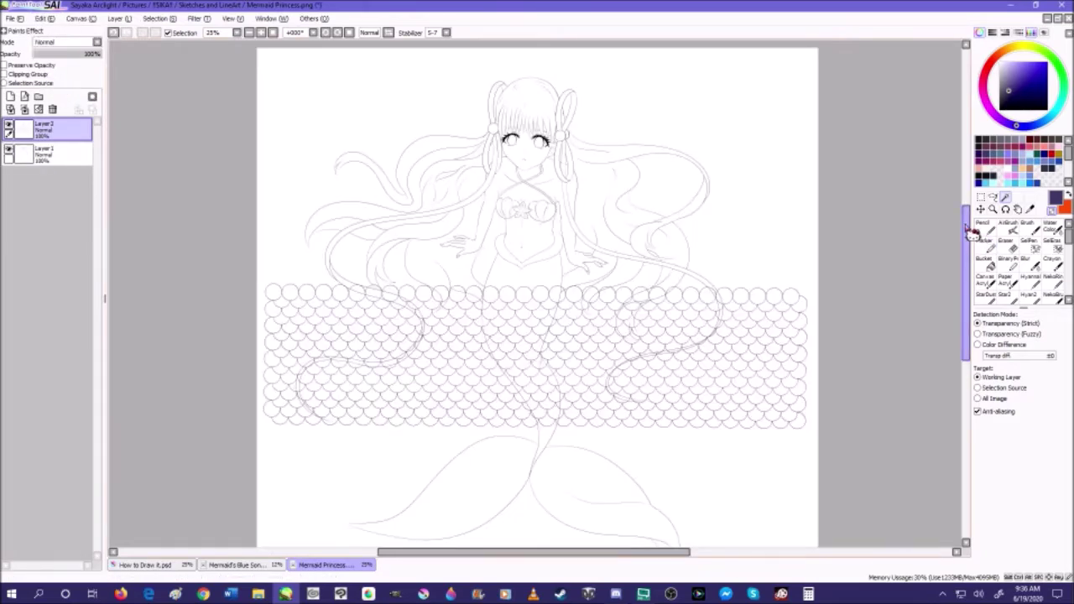
pyautogui.hotkey('ctrl', 't')
pyautogui.click(999, 348)
pyautogui.moveTo(637, 381); pyautogui.dragTo(611, 340)
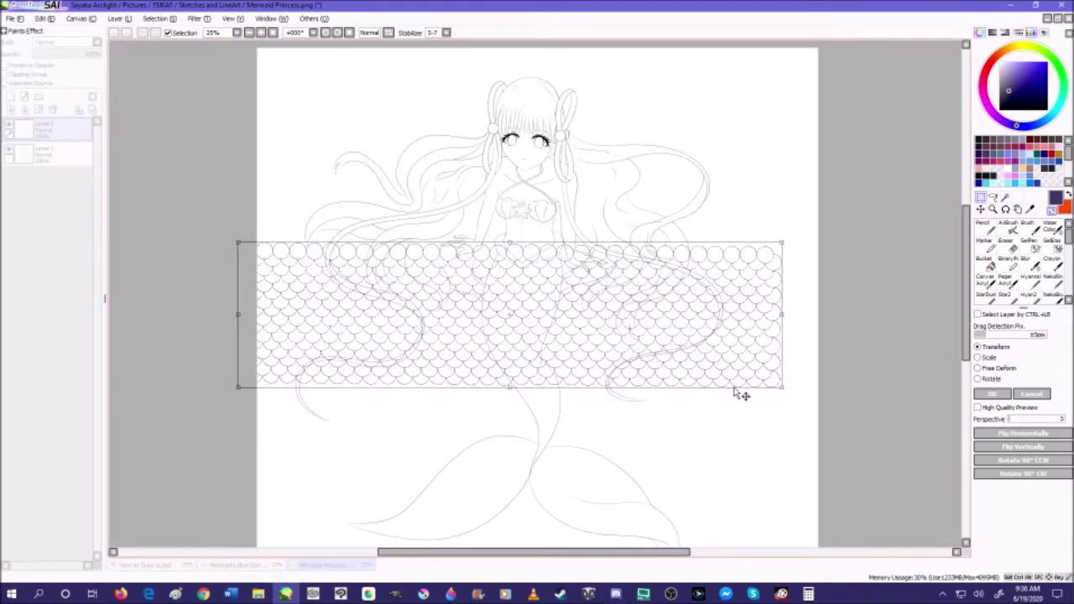
pyautogui.moveTo(779, 388); pyautogui.dragTo(699, 356)
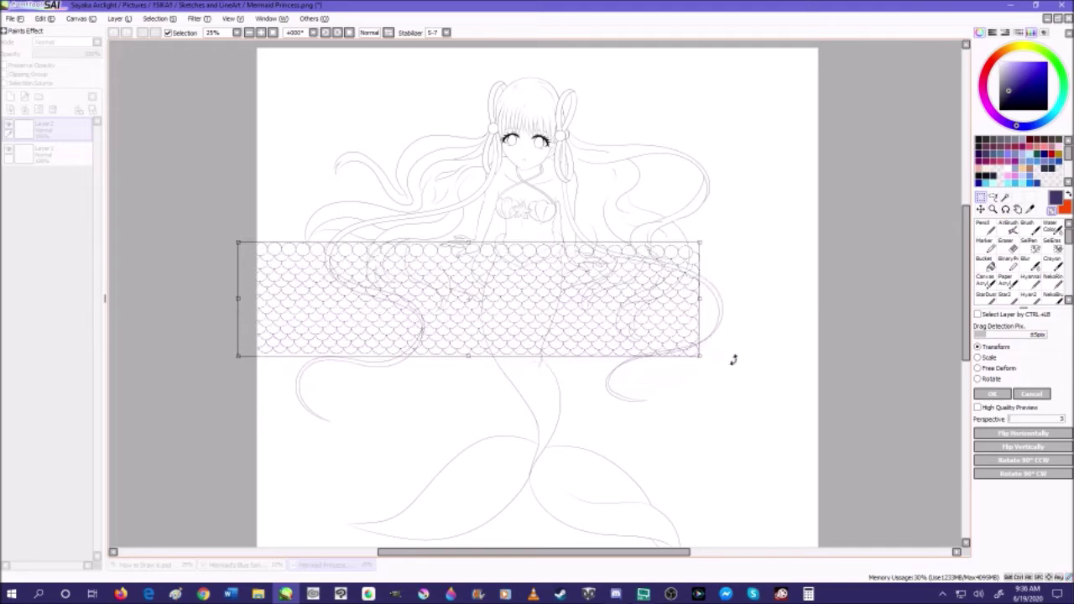
pyautogui.click(1033, 394)
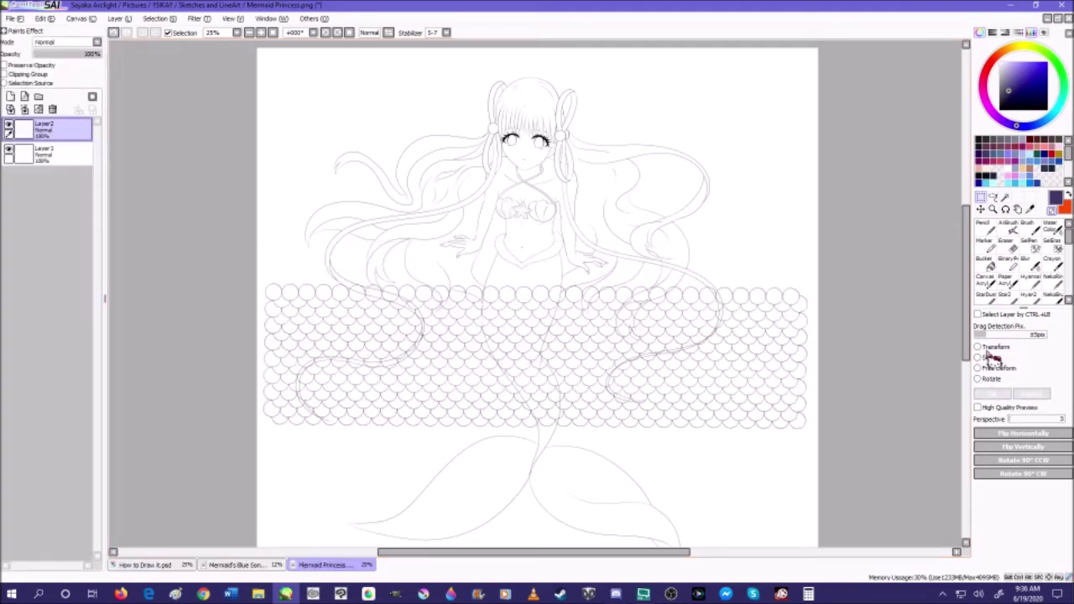
# - Shrink the pasted scale block with Transform, move it over the mermaid's hips, and rotate it slightly clockwise
pyautogui.hotkey('ctrl', 't')
pyautogui.moveTo(721, 411); pyautogui.dragTo(671, 365)
pyautogui.moveTo(755, 386); pyautogui.dragTo(479, 309)
pyautogui.moveTo(352, 286); pyautogui.dragTo(553, 295)
pyautogui.scroll(2, 553, 295)
pyautogui.moveTo(713, 203); pyautogui.dragTo(724, 216)
pyautogui.scroll(-1, 566, 337)
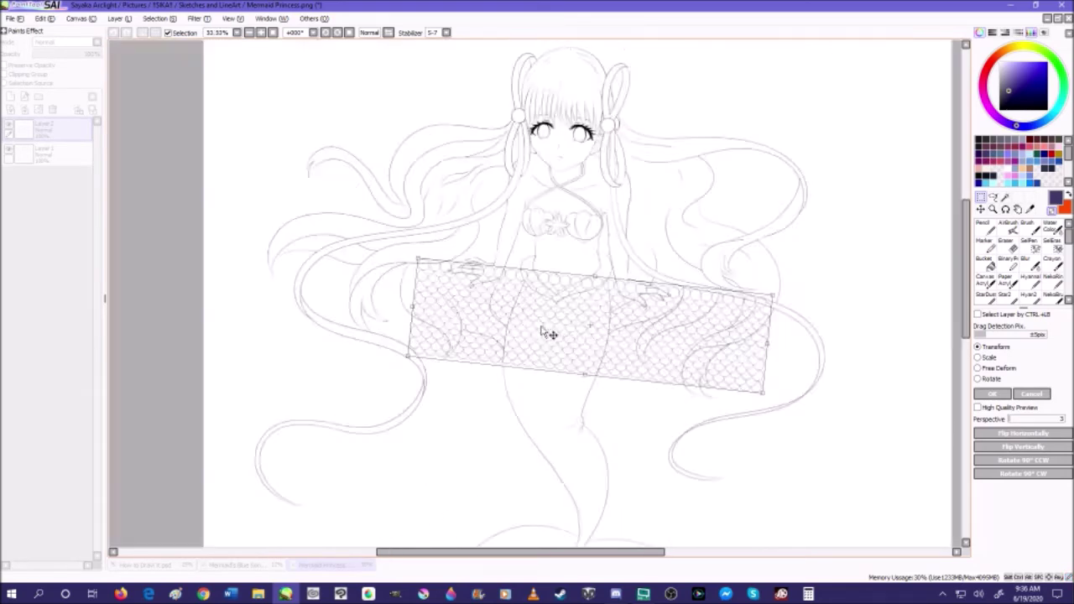
# - Fine-tune the scale block's position and tilt across the waistline of the tail and apply the transform
pyautogui.scroll(2, 542, 328)
pyautogui.moveTo(653, 223); pyautogui.dragTo(639, 229)
pyautogui.moveTo(714, 174)
pyautogui.mouseDown()
pyautogui.moveTo(703, 176)
pyautogui.moveTo(712, 184)
pyautogui.mouseUp()
pyautogui.scroll(-3, 618, 330)
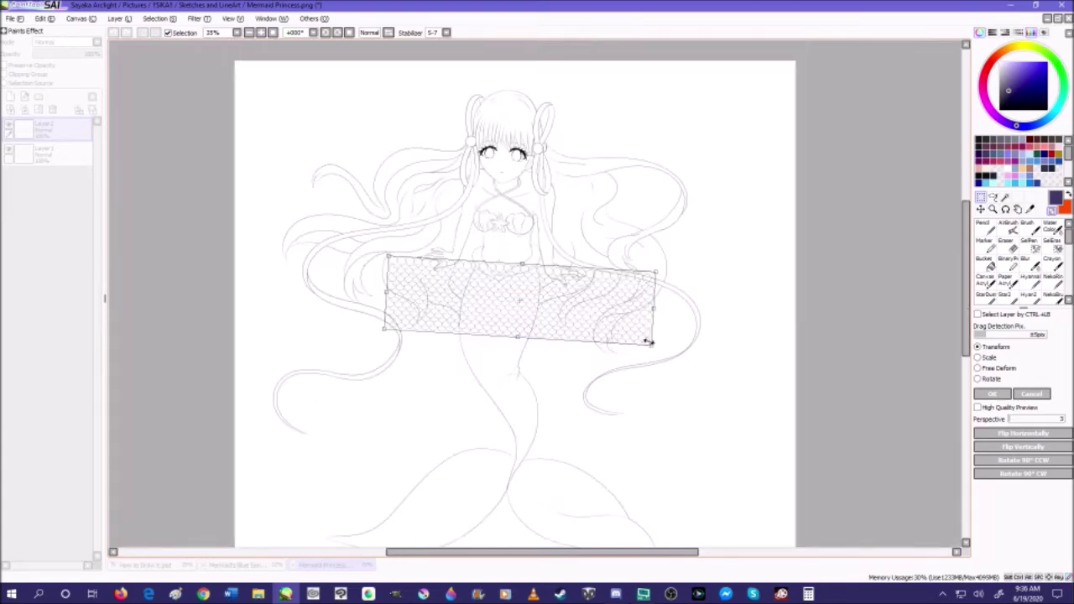
pyautogui.scroll(2, 616, 335)
pyautogui.moveTo(815, 213); pyautogui.dragTo(811, 200)
pyautogui.moveTo(515, 239); pyautogui.dragTo(519, 246)
pyautogui.moveTo(660, 210); pyautogui.dragTo(678, 211)
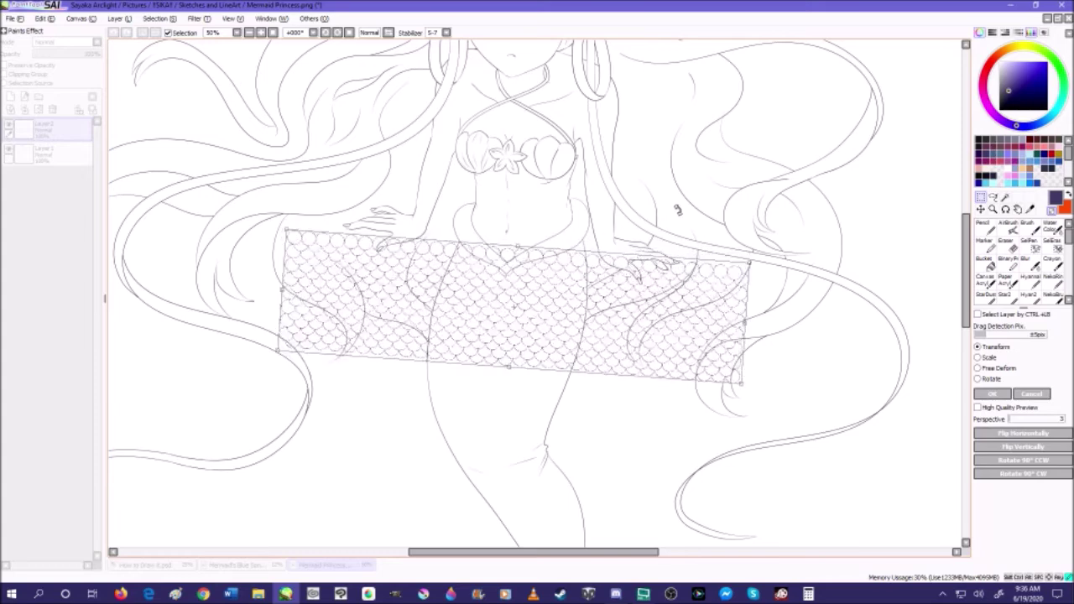
pyautogui.click(991, 392)
# - Duplicate the Layer 2 scale block and move the copy directly below the original, over the upper tail
pyautogui.scroll(1, 461, 297)
pyautogui.scroll(-2, 461, 297)
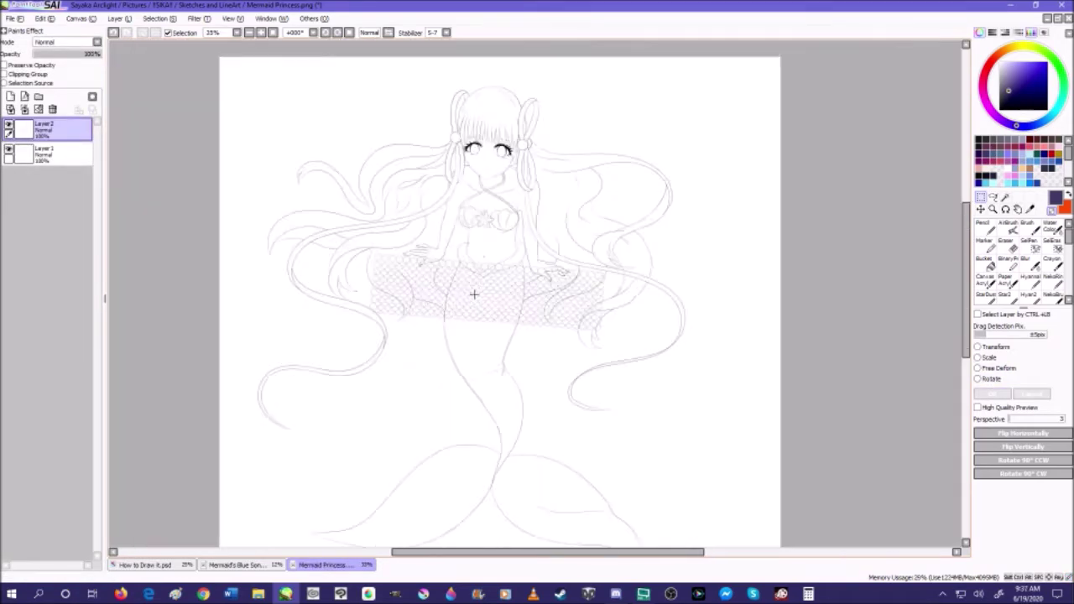
pyautogui.scroll(3, 474, 293)
pyautogui.scroll(-3, 470, 305)
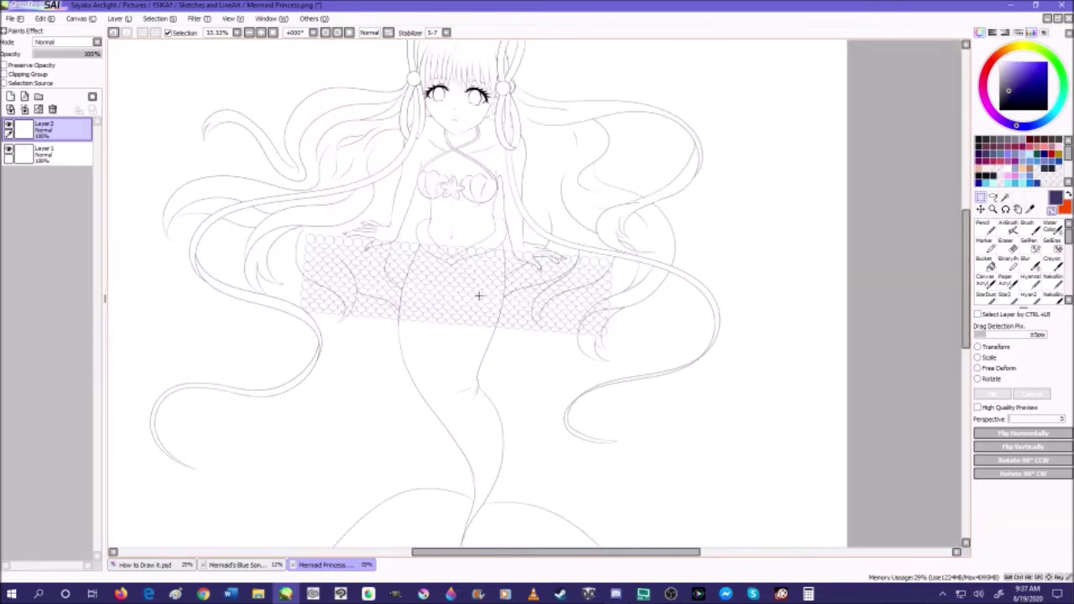
pyautogui.scroll(1, 479, 293)
pyautogui.click(159, 19)
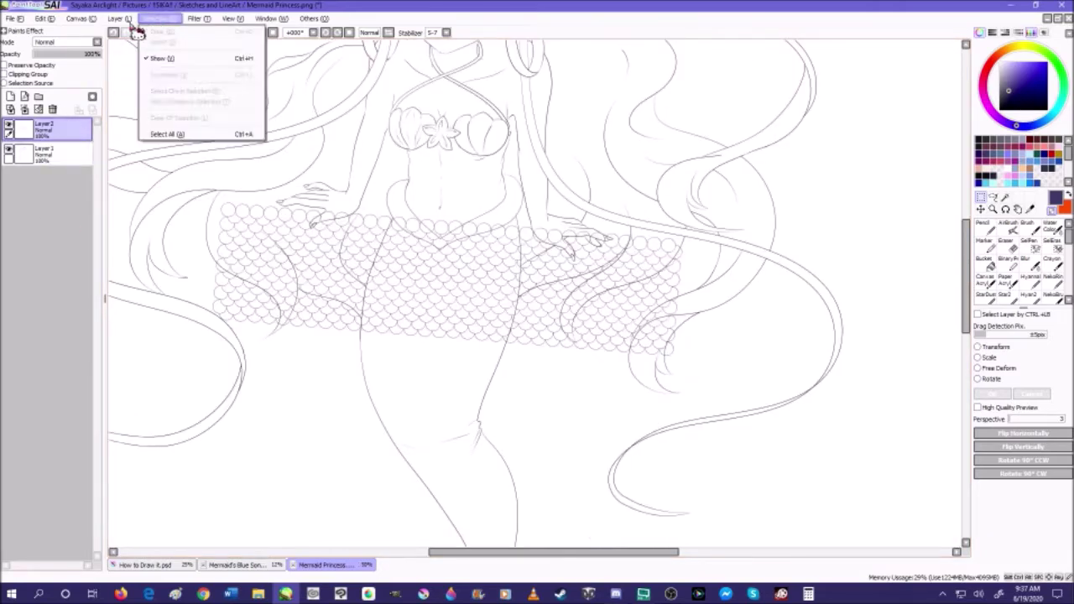
pyautogui.click(127, 64)
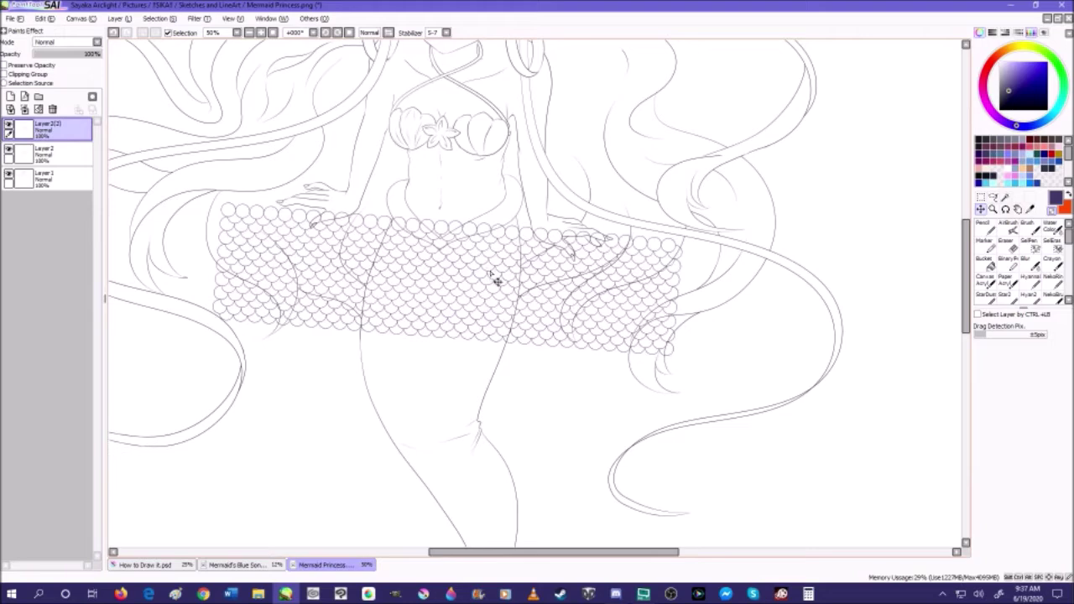
pyautogui.moveTo(499, 281); pyautogui.dragTo(480, 447)
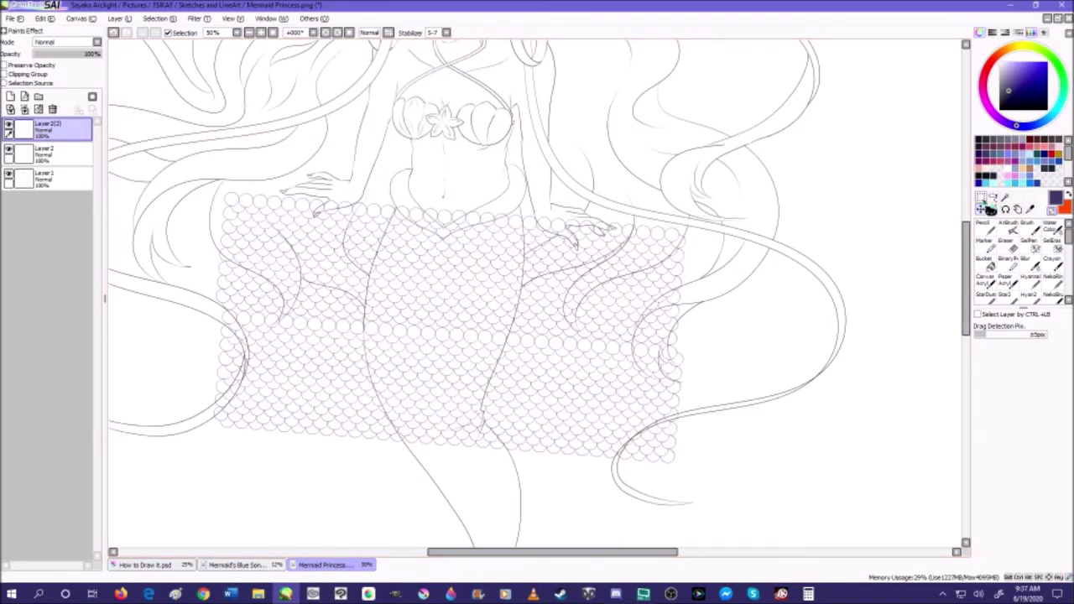
# - Transform the copied block so its top row overlaps the bottom row of the upper block, and apply the transform
pyautogui.hotkey('ctrl', 't')
pyautogui.scroll(2, 532, 316)
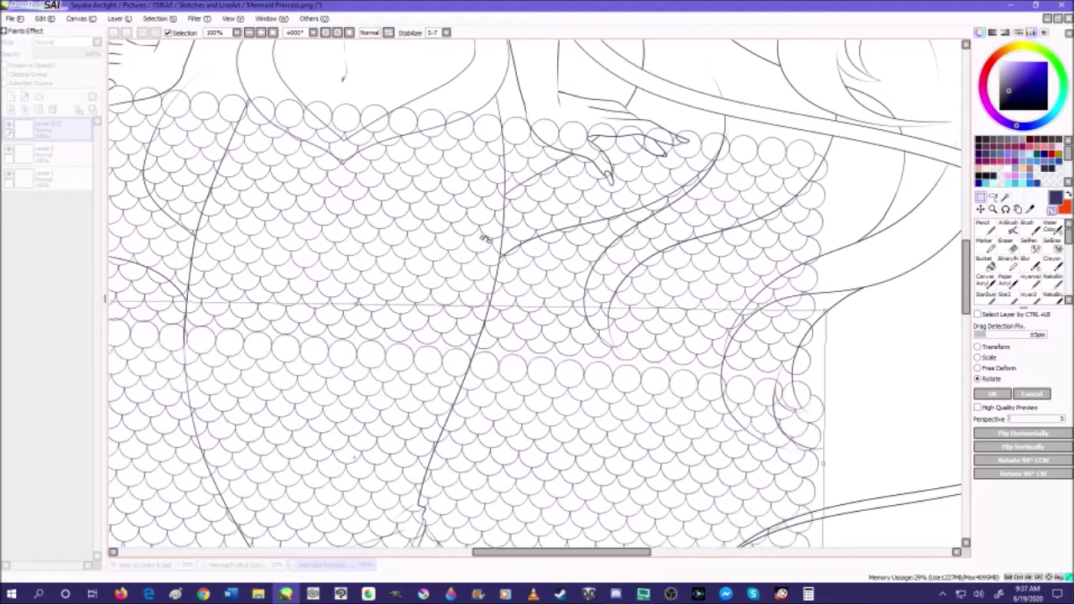
pyautogui.moveTo(426, 384); pyautogui.dragTo(433, 371)
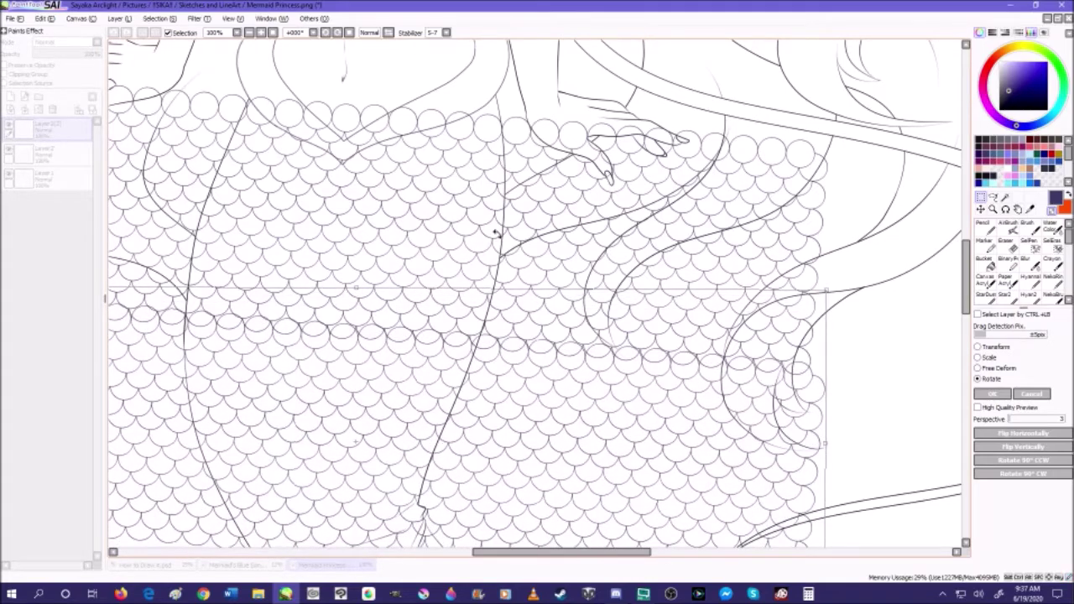
pyautogui.scroll(-3, 496, 234)
pyautogui.scroll(2, 424, 256)
pyautogui.moveTo(606, 191); pyautogui.dragTo(605, 191)
pyautogui.moveTo(484, 374)
pyautogui.mouseDown()
pyautogui.moveTo(479, 338)
pyautogui.moveTo(485, 364)
pyautogui.mouseUp()
pyautogui.click(1010, 395)
# - Select around the scales on Layer 2 with the Magic Wand, invert the selection, and clear that area from the duplicate layer
pyautogui.click(75, 153)
pyautogui.click(1005, 197)
pyautogui.click(570, 327)
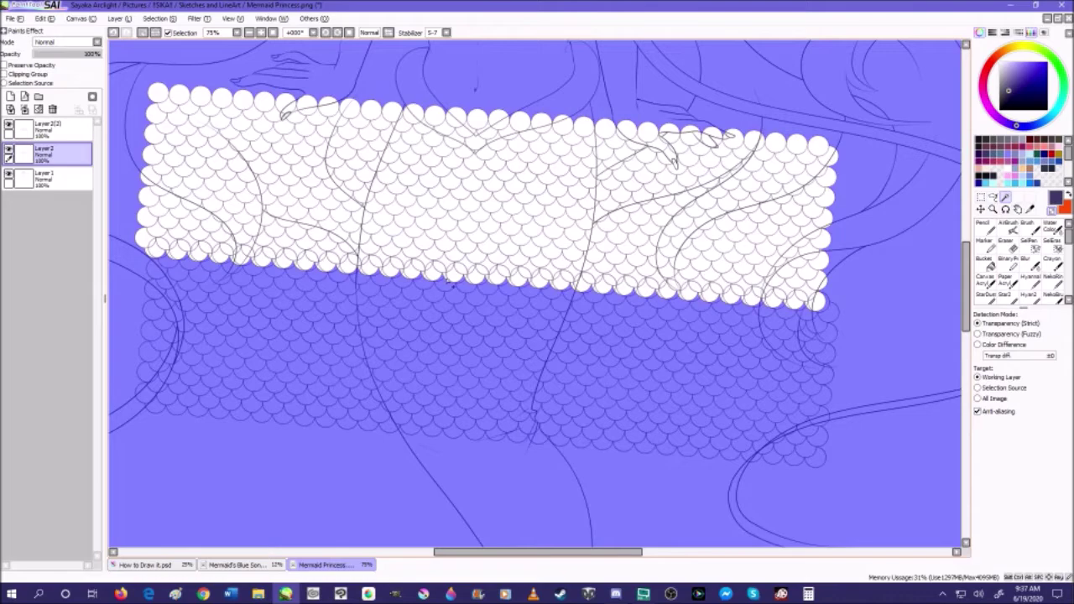
pyautogui.click(157, 33)
pyautogui.click(43, 130)
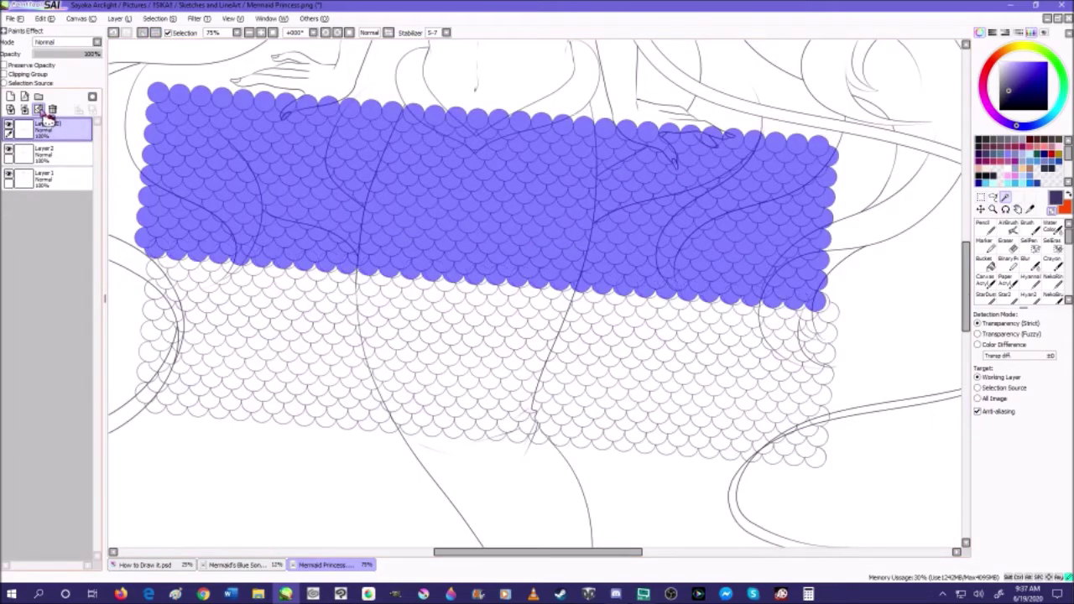
pyautogui.scroll(-2, 321, 199)
pyautogui.scroll(2, 327, 205)
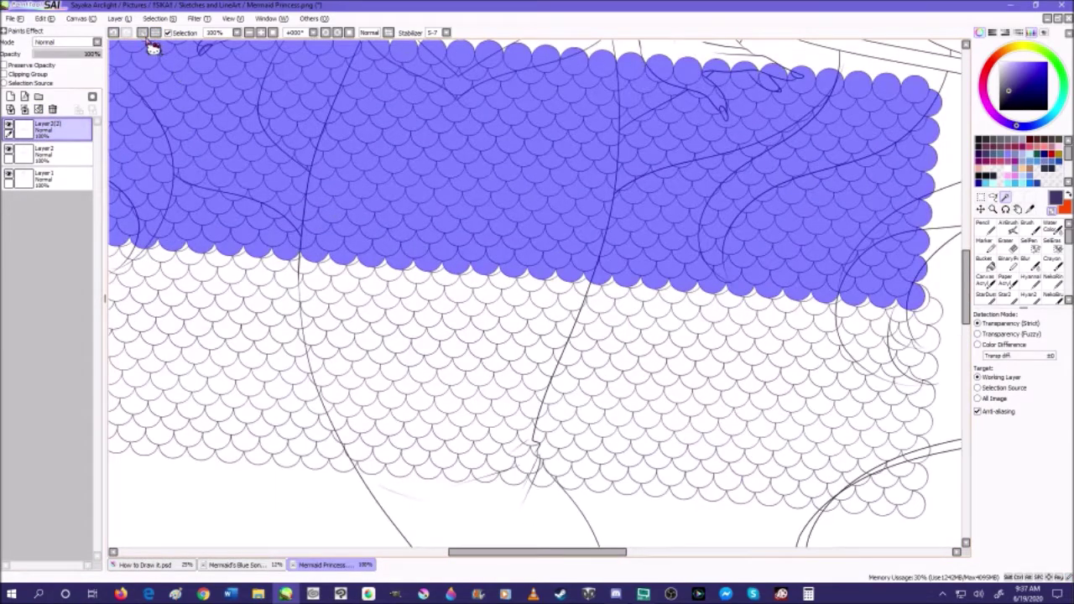
# - Reselect the upper block's silhouette from Layer 2, clear any remaining overlap on the duplicate layer, and deselect
pyautogui.click(143, 32)
pyautogui.click(46, 154)
pyautogui.click(352, 335)
pyautogui.click(156, 33)
pyautogui.scroll(-2, 310, 217)
pyautogui.click(41, 130)
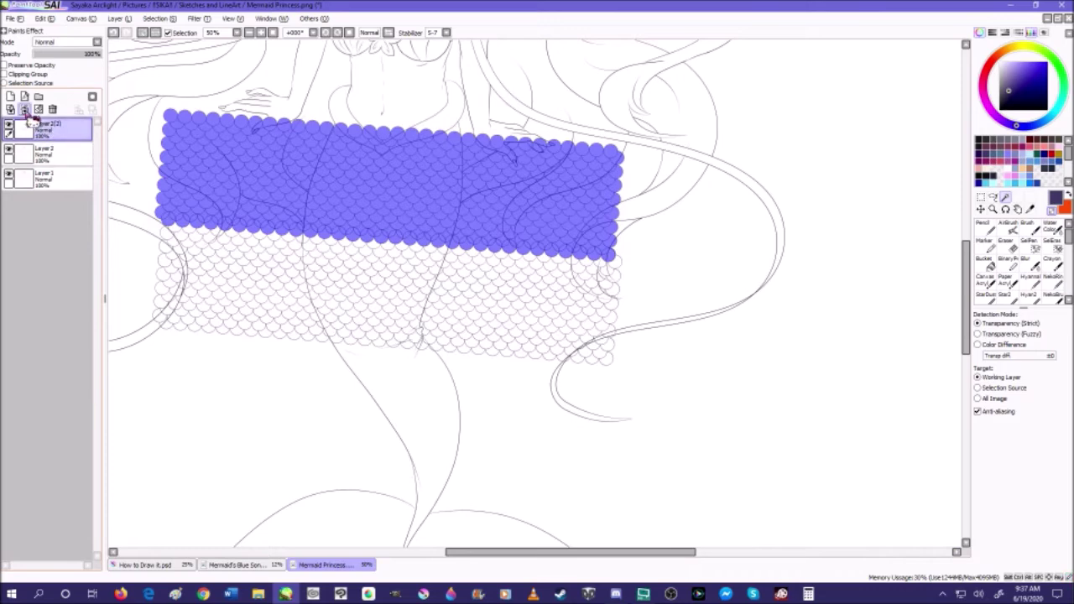
pyautogui.click(144, 33)
# - Merge the trimmed copy down into Layer 2 and duplicate the combined scale layer
pyautogui.scroll(-3, 441, 203)
pyautogui.scroll(2, 441, 203)
pyautogui.click(24, 110)
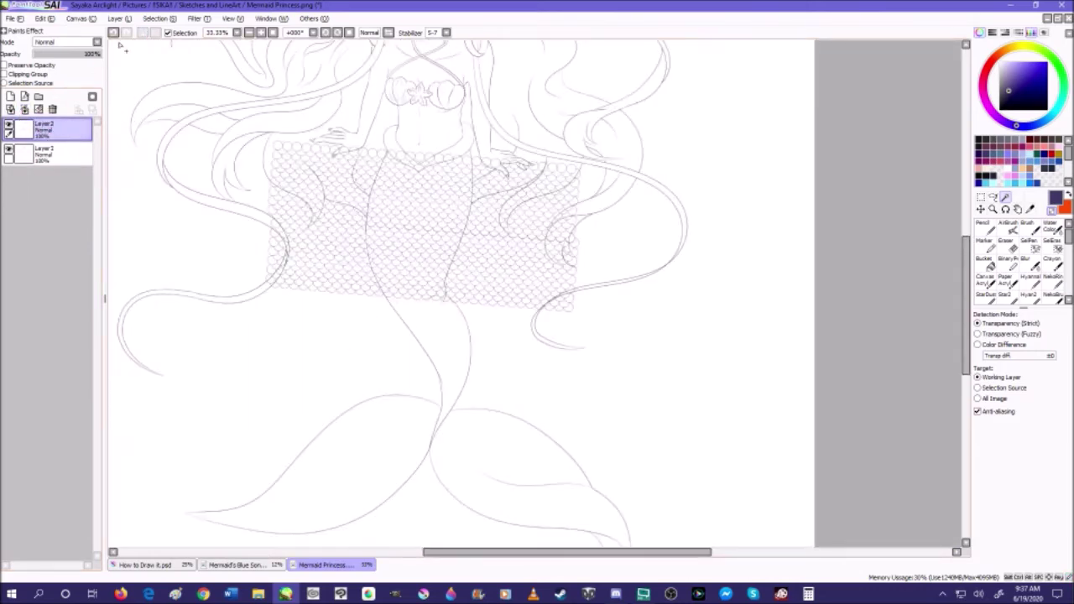
pyautogui.click(144, 21)
pyautogui.moveTo(131, 23)
pyautogui.click(144, 67)
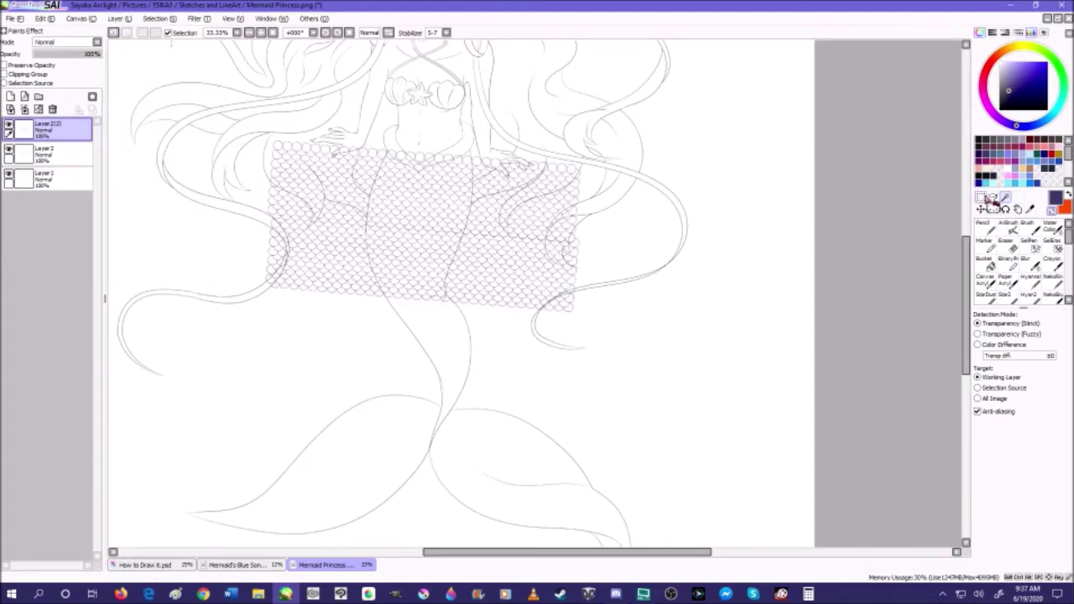
# - Shrink the duplicated scale block with Transform, move it down over the lower tail, and rotate it counterclockwise
pyautogui.click(982, 198)
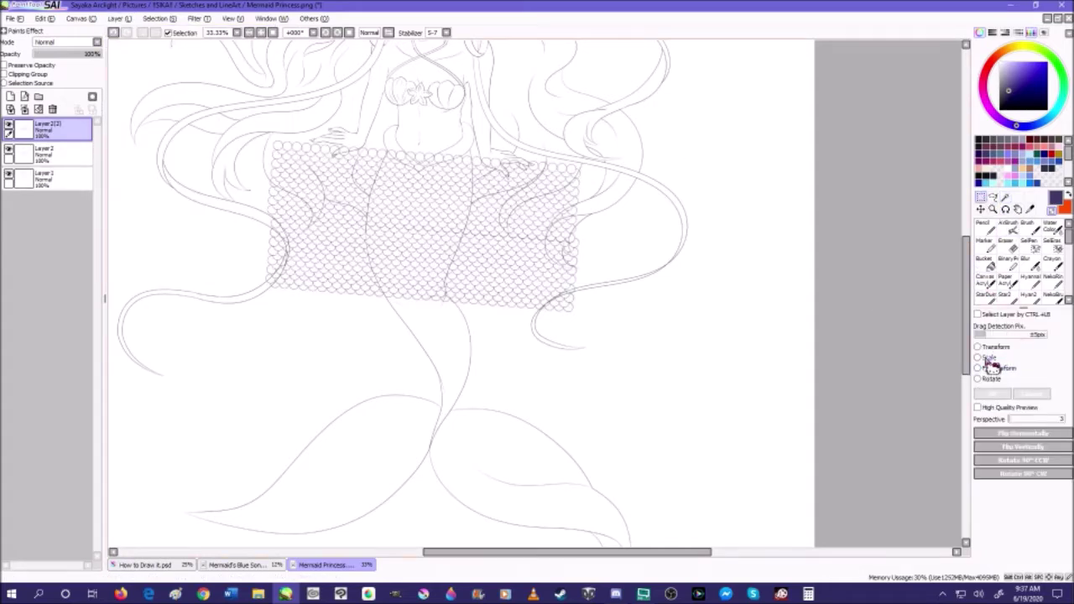
pyautogui.hotkey('ctrl', 't')
pyautogui.moveTo(522, 307); pyautogui.dragTo(546, 375)
pyautogui.moveTo(598, 215); pyautogui.dragTo(554, 215)
pyautogui.moveTo(452, 317); pyautogui.dragTo(452, 350)
pyautogui.scroll(2, 484, 252)
pyautogui.moveTo(595, 234); pyautogui.dragTo(588, 232)
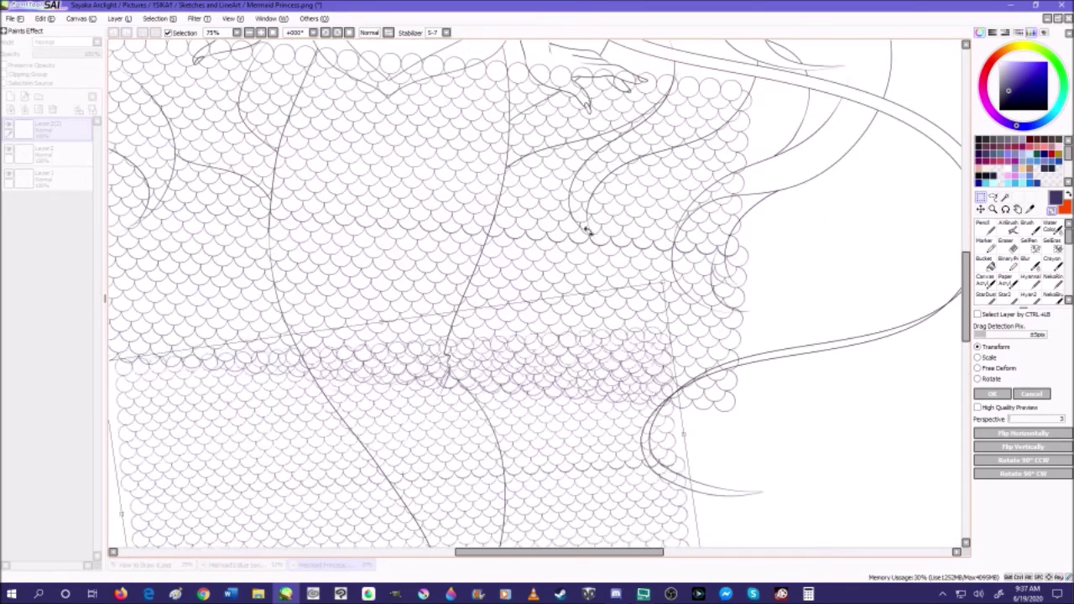
# - Fine-tune the smaller block's position and tilt over the lower tail, overlapping the large block's bottom edge, and apply the transform
pyautogui.scroll(-3, 587, 232)
pyautogui.moveTo(377, 435); pyautogui.dragTo(422, 423)
pyautogui.scroll(3, 537, 352)
pyautogui.moveTo(536, 352); pyautogui.dragTo(531, 353)
pyautogui.click(1002, 399)
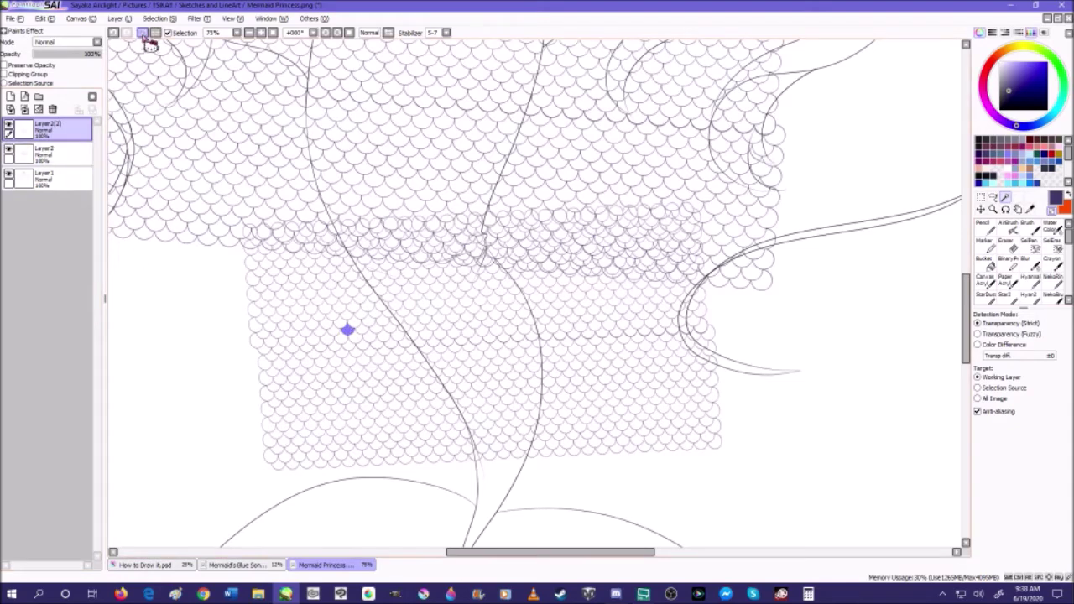
# - Clear the smaller block's overlapping scales using the inverted Magic Wand selection from Layer 2, and deselect
pyautogui.click(59, 153)
pyautogui.click(296, 338)
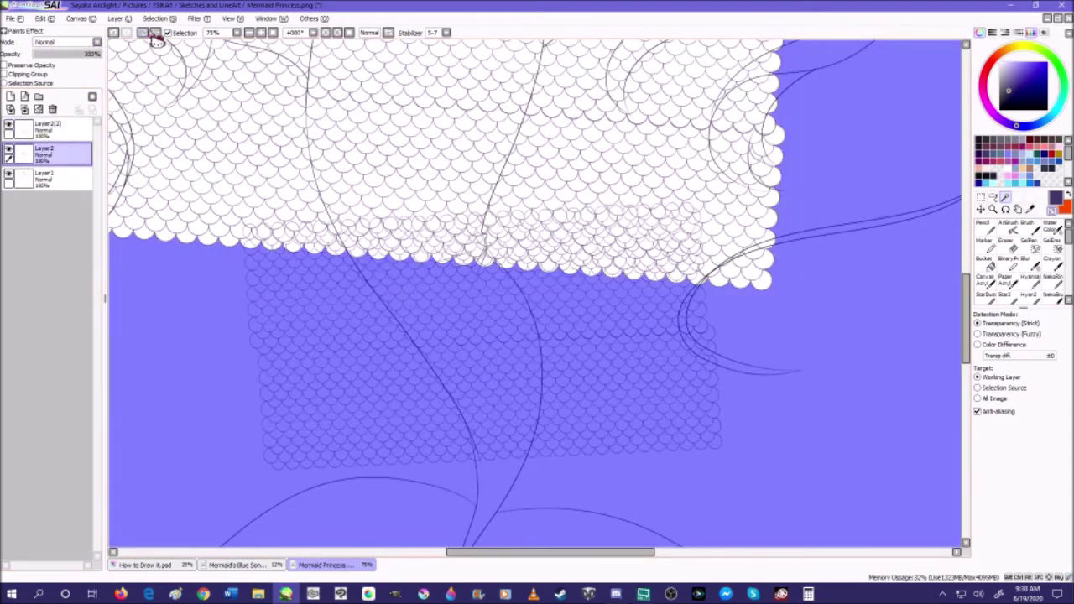
pyautogui.click(154, 34)
pyautogui.click(52, 127)
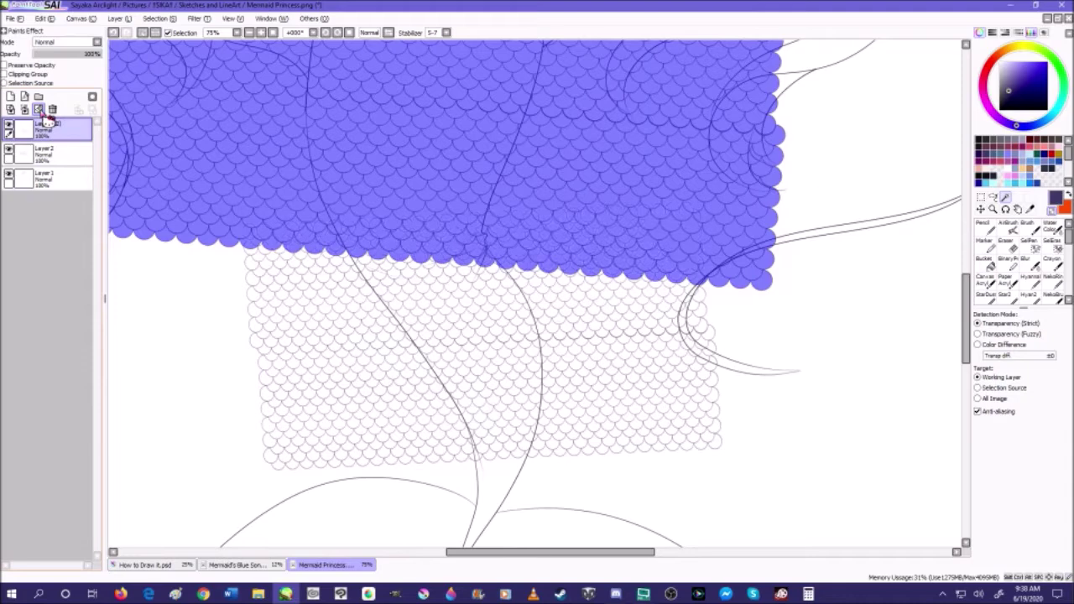
pyautogui.click(145, 33)
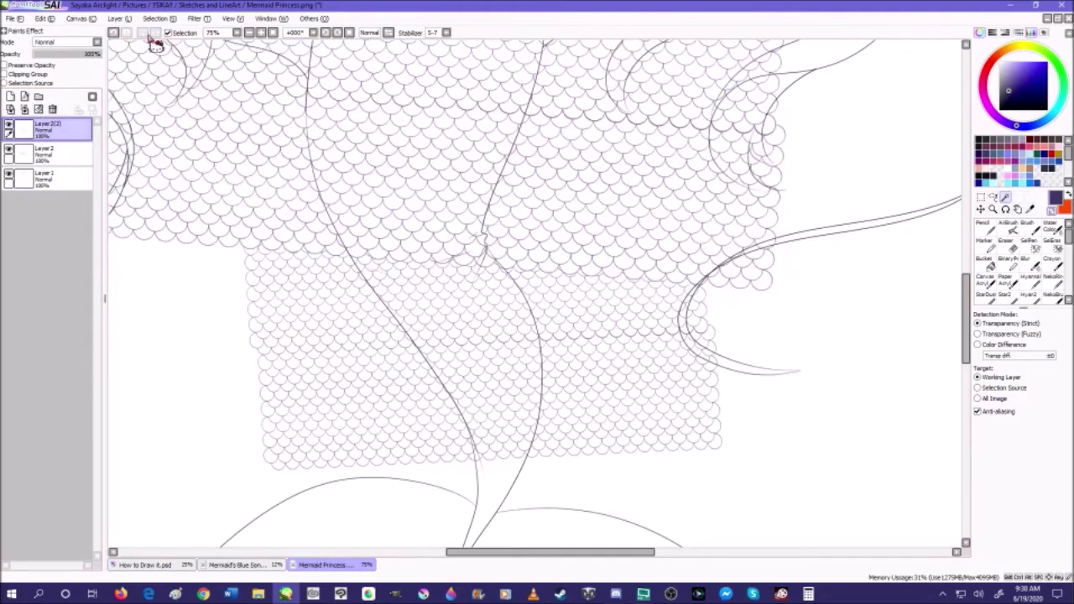
# - Merge the smaller scale block down into Layer 2 and duplicate the merged layer
pyautogui.scroll(-4, 495, 278)
pyautogui.scroll(3, 494, 277)
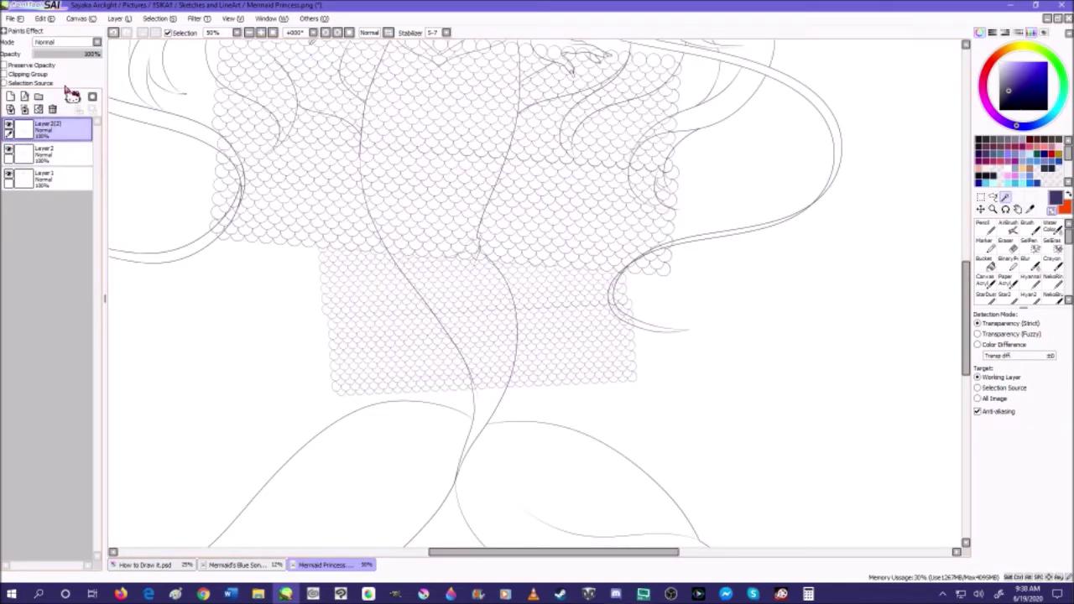
pyautogui.click(25, 109)
pyautogui.scroll(-1, 454, 350)
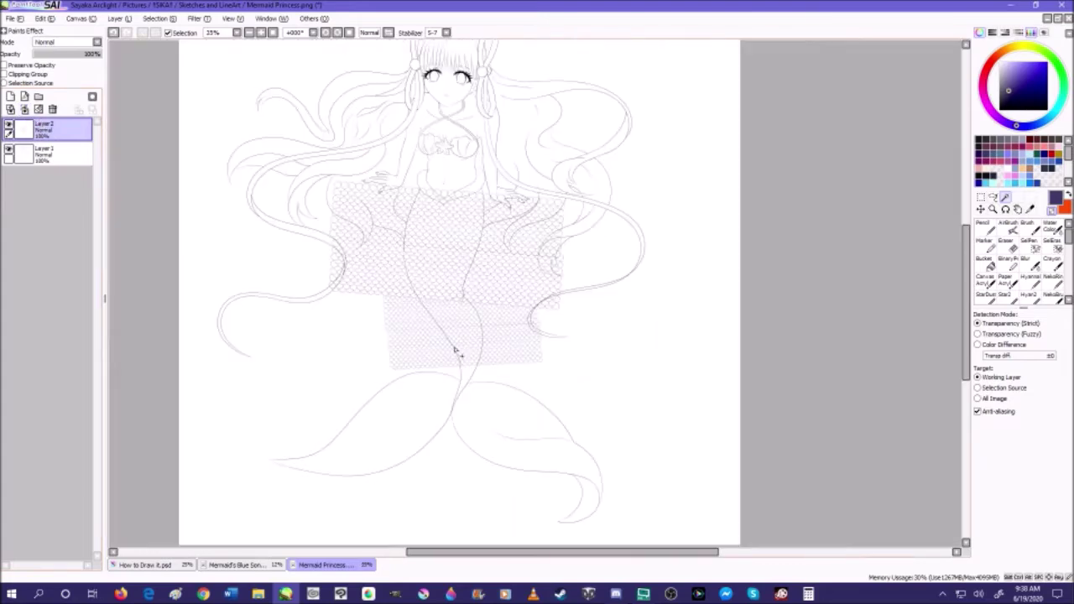
pyautogui.click(117, 18)
pyautogui.click(139, 66)
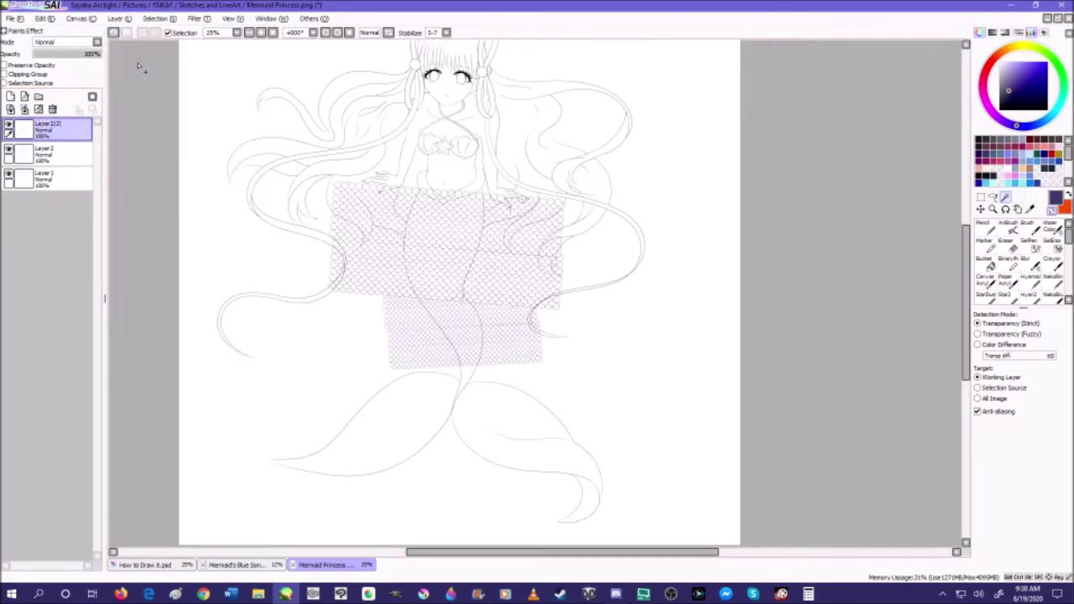
pyautogui.scroll(1, 442, 330)
pyautogui.click(114, 32)
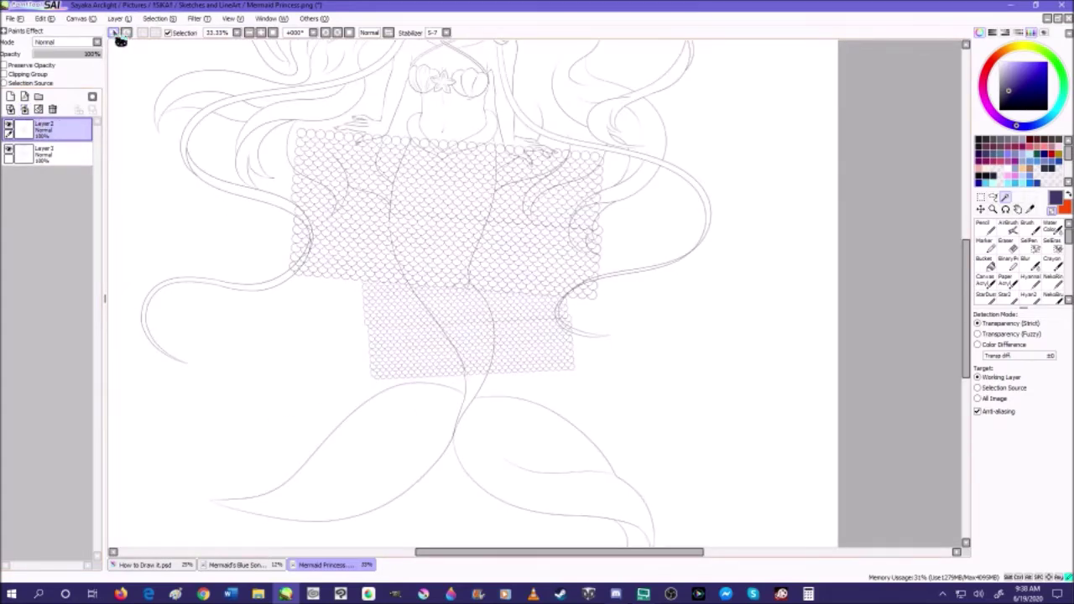
pyautogui.click(126, 33)
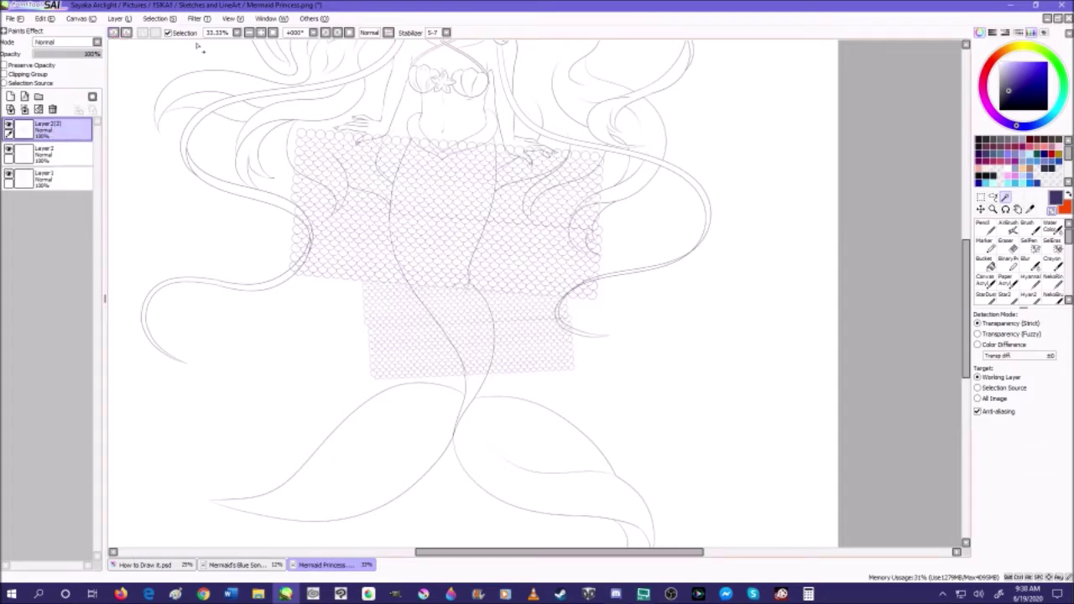
# - Duplicate the Layer 2(2) scales once more and move the new copy down over the base of the tail
pyautogui.click(117, 17)
pyautogui.click(143, 62)
pyautogui.click(980, 209)
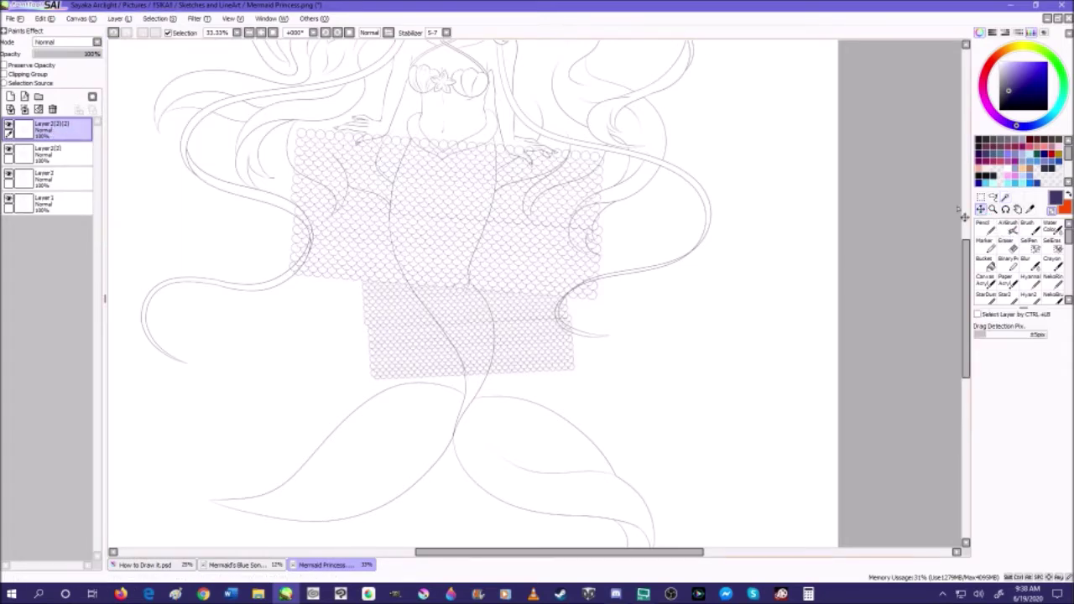
pyautogui.scroll(1, 506, 328)
pyautogui.moveTo(505, 328); pyautogui.dragTo(513, 426)
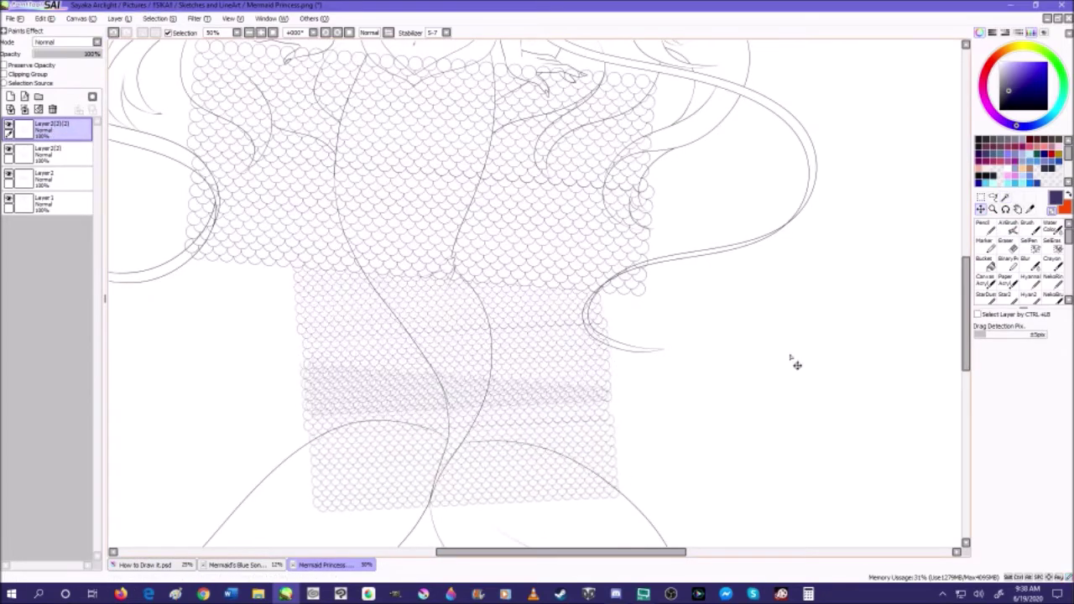
# - Shrink the newest scale copy with Transform, tilt it slightly clockwise, place it where the tail meets the fins, and apply
pyautogui.doubleClick(994, 198)
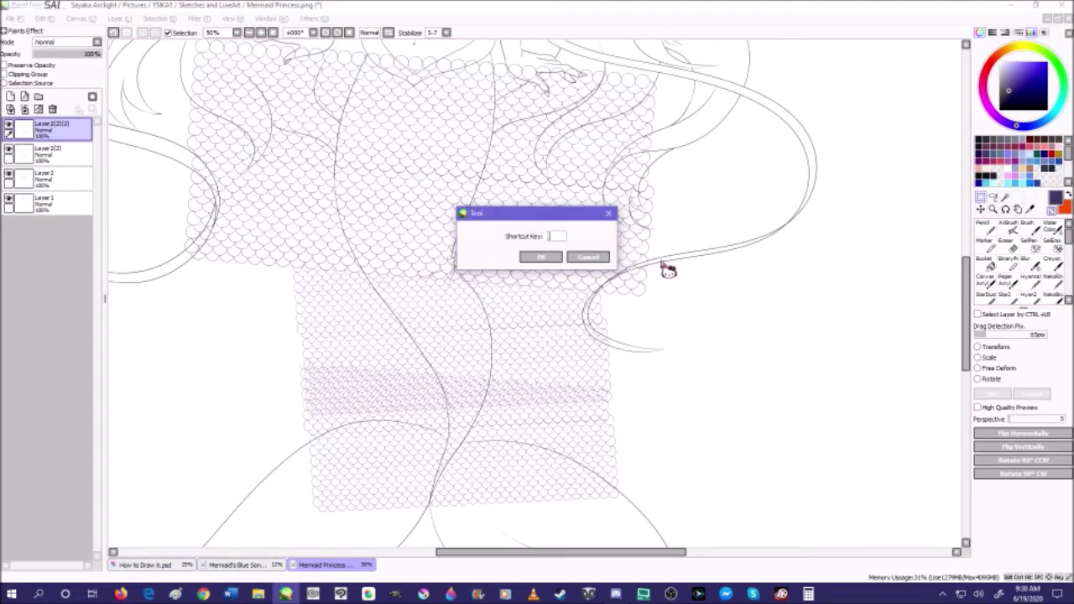
pyautogui.click(587, 257)
pyautogui.click(977, 347)
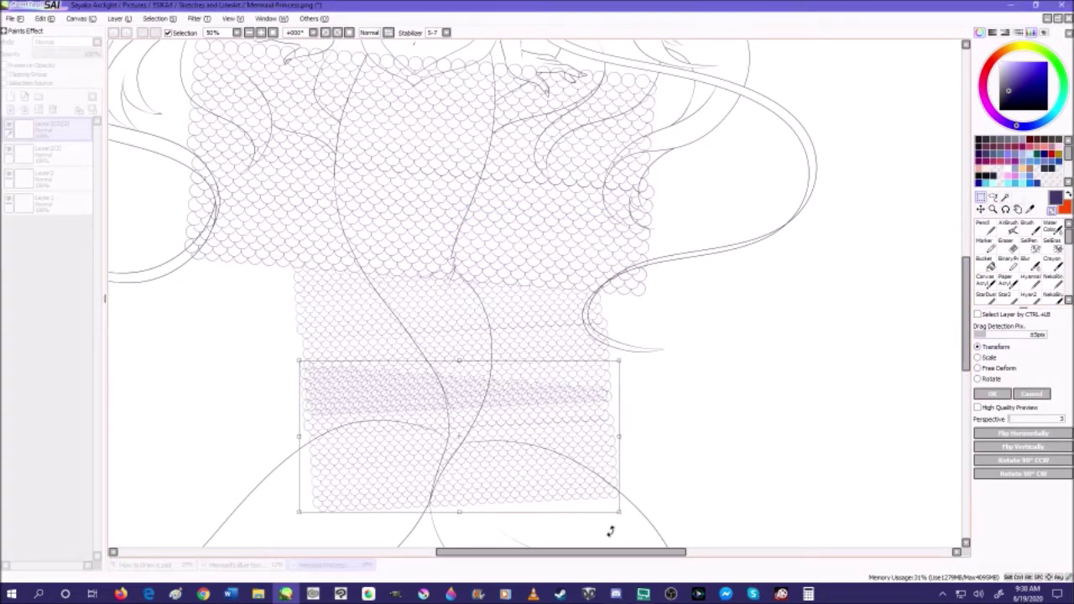
pyautogui.moveTo(620, 513); pyautogui.dragTo(544, 477)
pyautogui.moveTo(514, 382); pyautogui.dragTo(512, 388)
pyautogui.moveTo(454, 458); pyautogui.dragTo(461, 485)
pyautogui.click(987, 395)
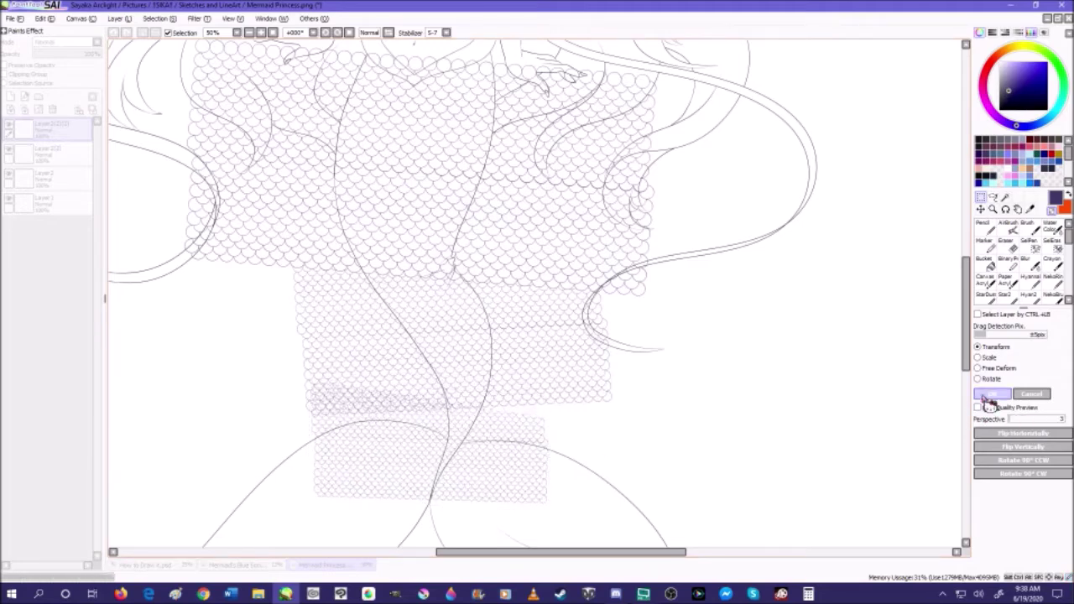
# - Merge Layer 2(2) into Layer 2, clear the smallest block's overlap using Layer 2's inverted Magic Wand selection, and deselect
pyautogui.click(1005, 197)
pyautogui.click(63, 153)
pyautogui.click(25, 109)
pyautogui.click(290, 346)
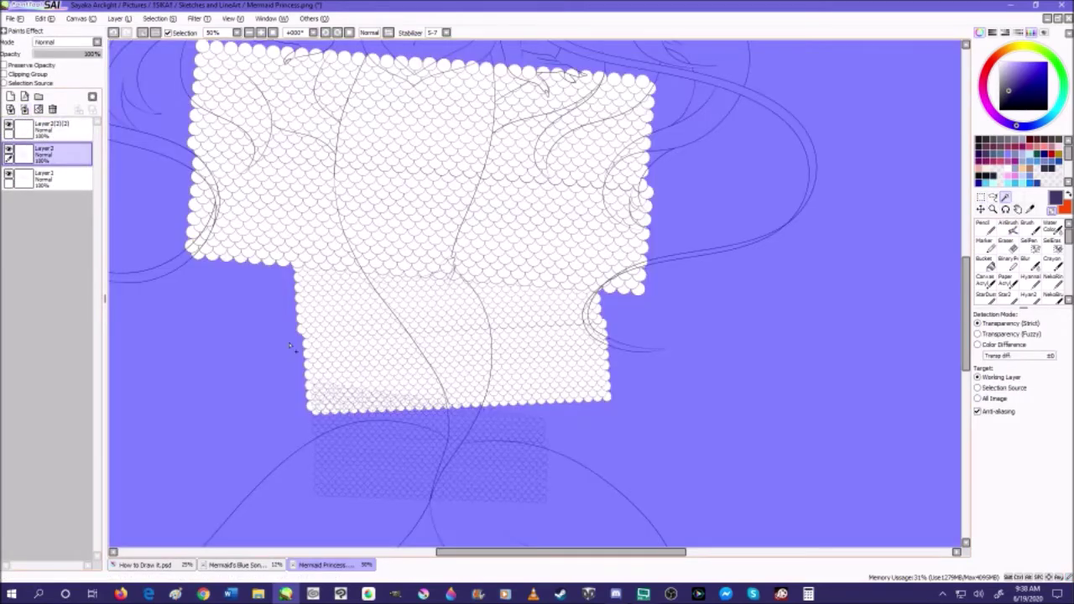
pyautogui.click(156, 33)
pyautogui.click(50, 125)
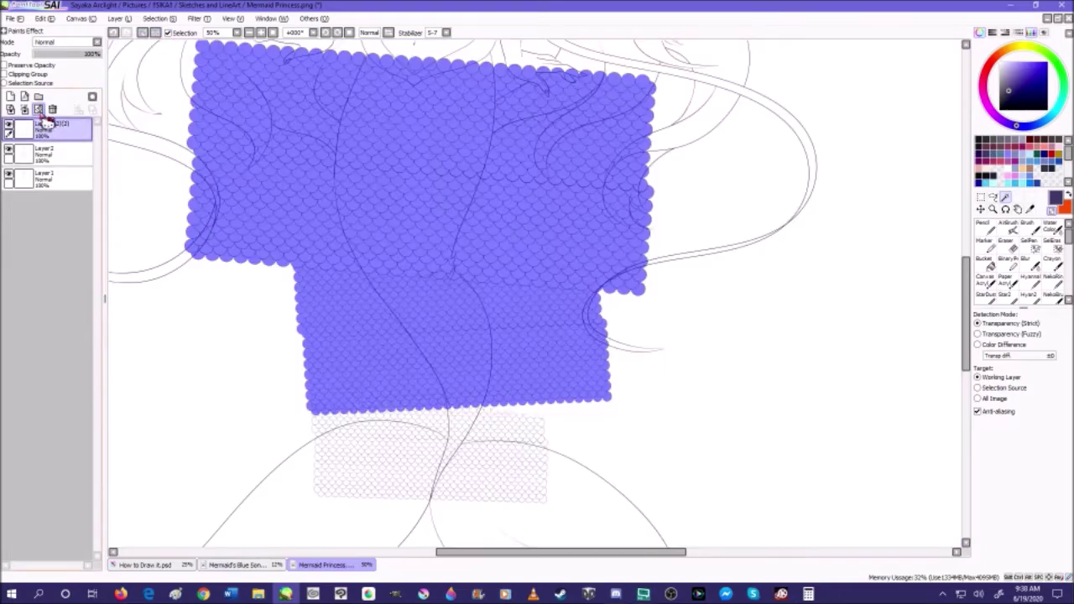
pyautogui.click(145, 34)
# - Merge the smallest scale block down into Layer 2 and hide the combined scale layer
pyautogui.scroll(-3, 346, 213)
pyautogui.scroll(3, 346, 212)
pyautogui.scroll(-2, 457, 220)
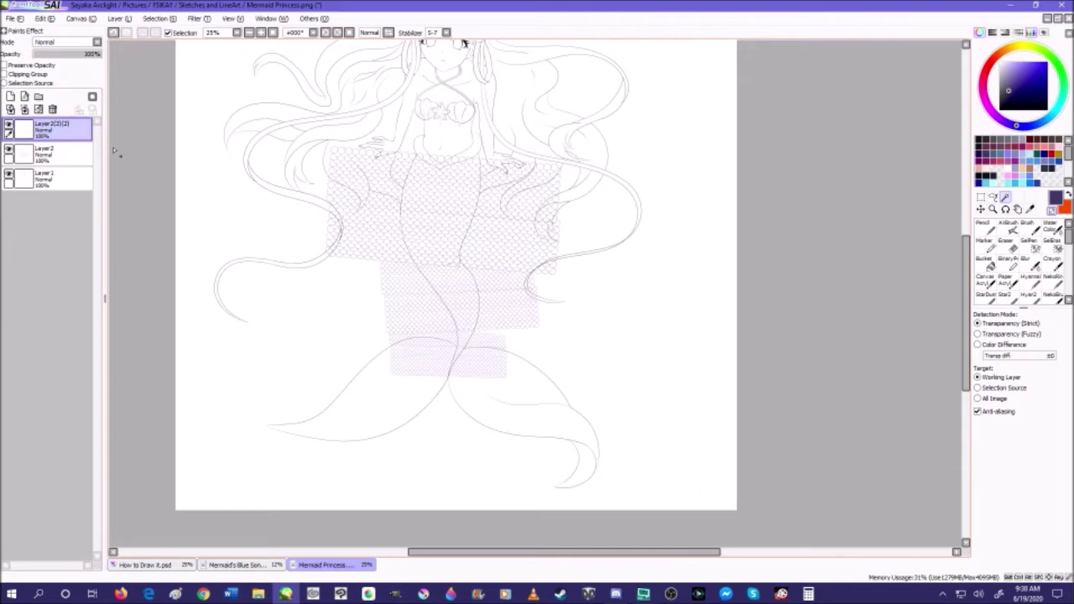
pyautogui.click(24, 110)
pyautogui.click(9, 125)
# - Select the tail's body on Layer 1 with the Magic Wand and invert the selection
pyautogui.click(50, 153)
pyautogui.scroll(1, 431, 192)
pyautogui.click(433, 194)
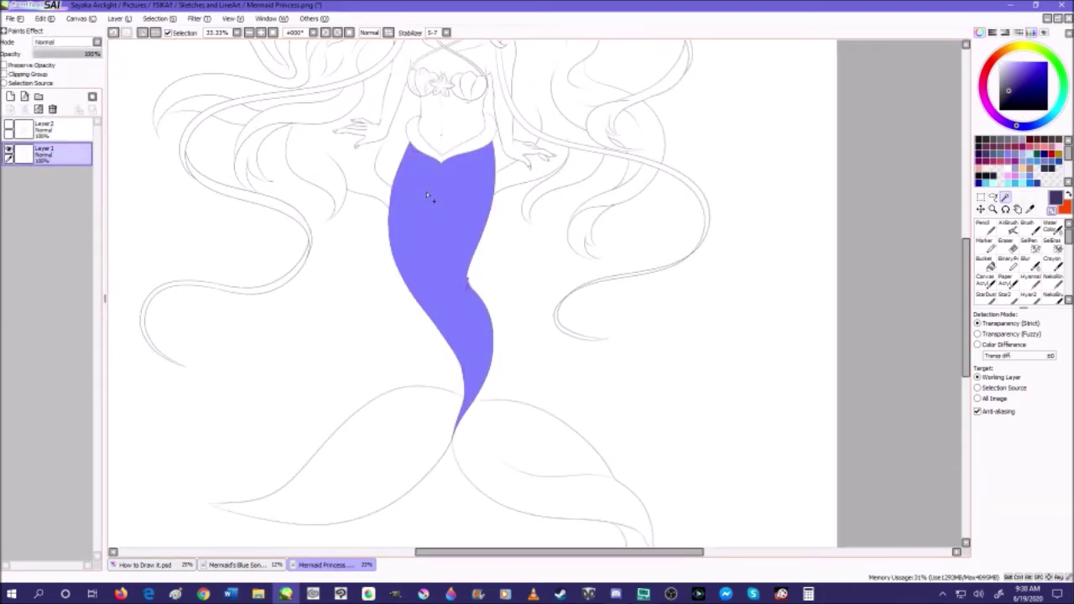
pyautogui.scroll(-1, 538, 274)
pyautogui.click(156, 32)
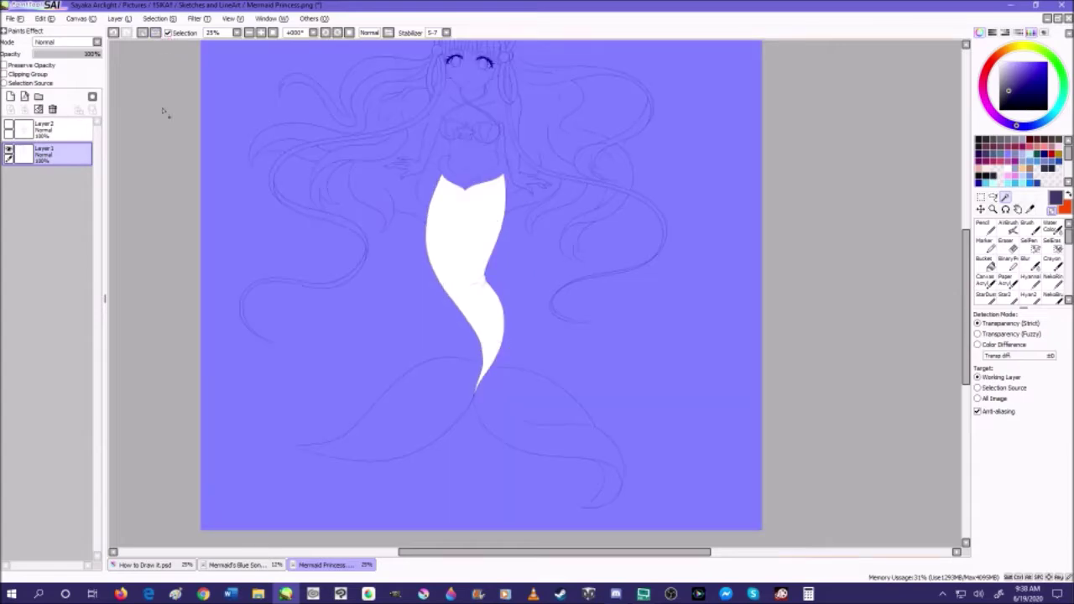
# - Show the scale layer, Layer 2, clear its scales outside the tail outline, and remove the selection
pyautogui.click(19, 130)
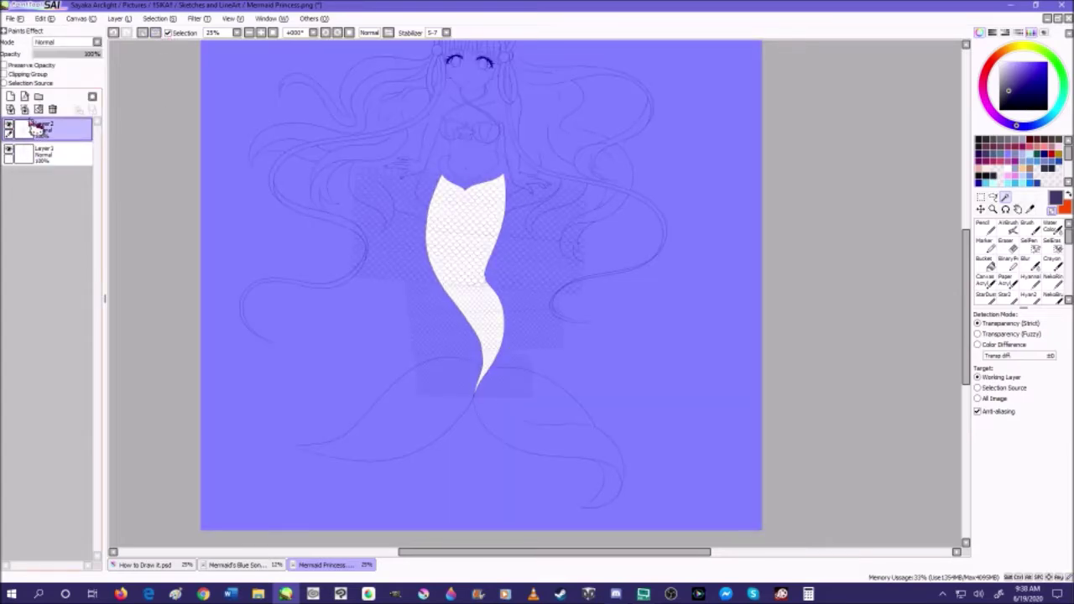
pyautogui.scroll(6, 453, 285)
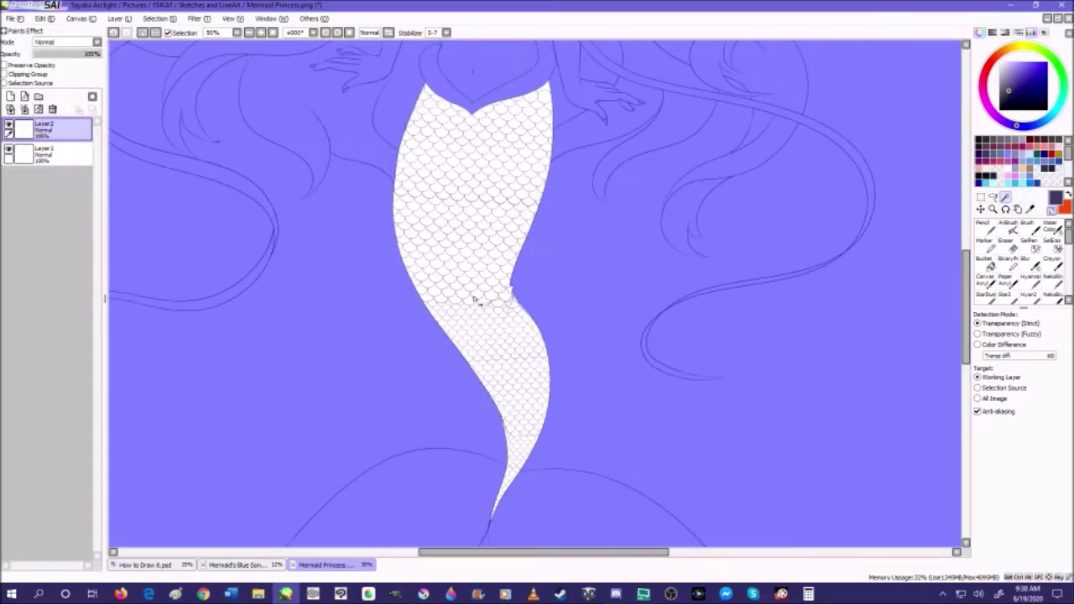
pyautogui.scroll(-5, 469, 308)
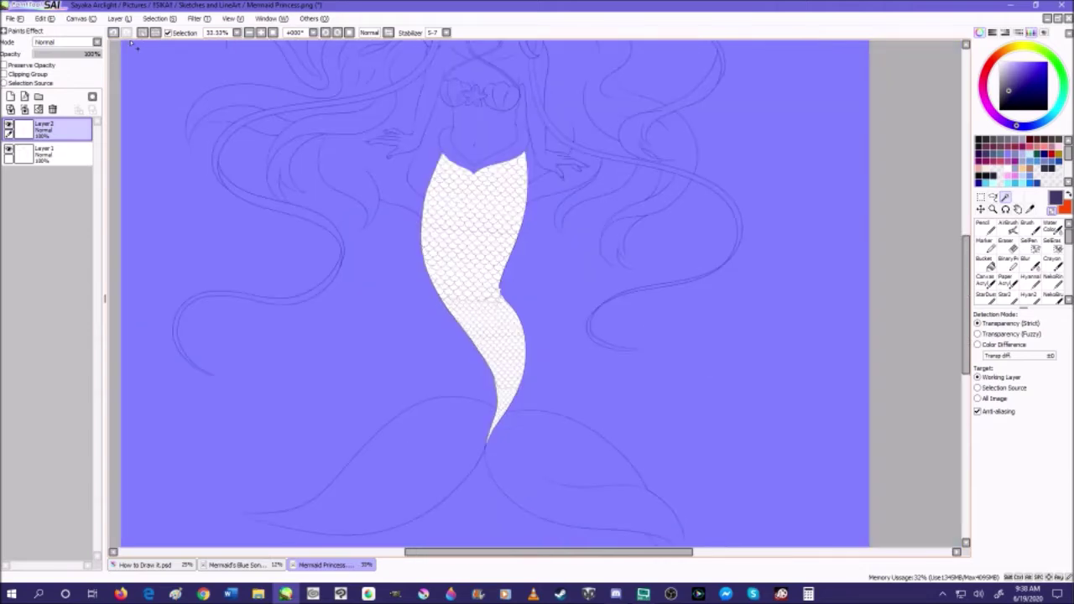
pyautogui.click(144, 34)
pyautogui.scroll(4, 458, 200)
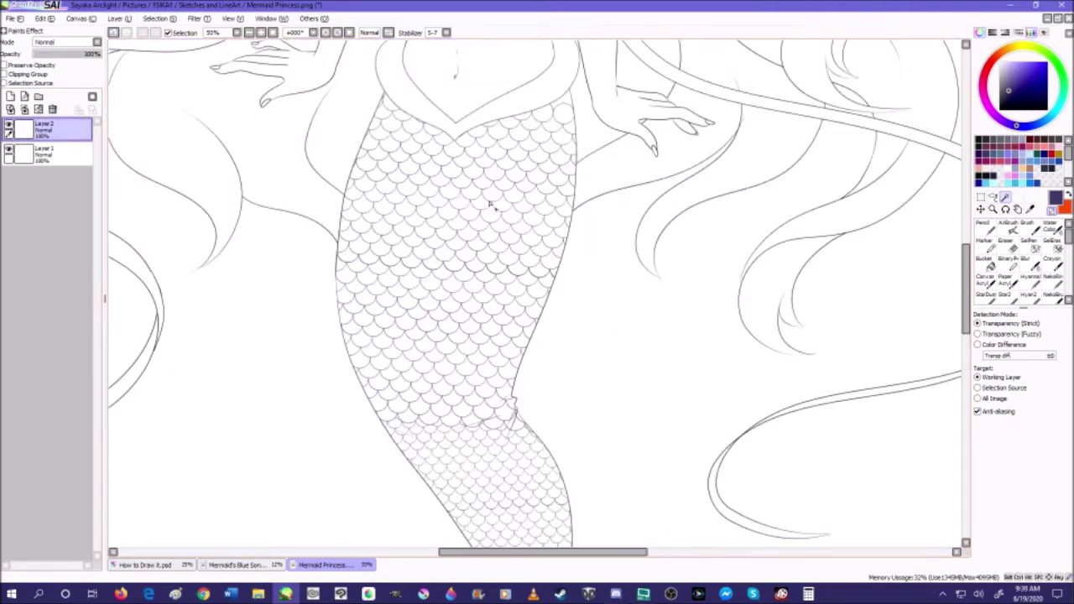
pyautogui.scroll(-3, 454, 199)
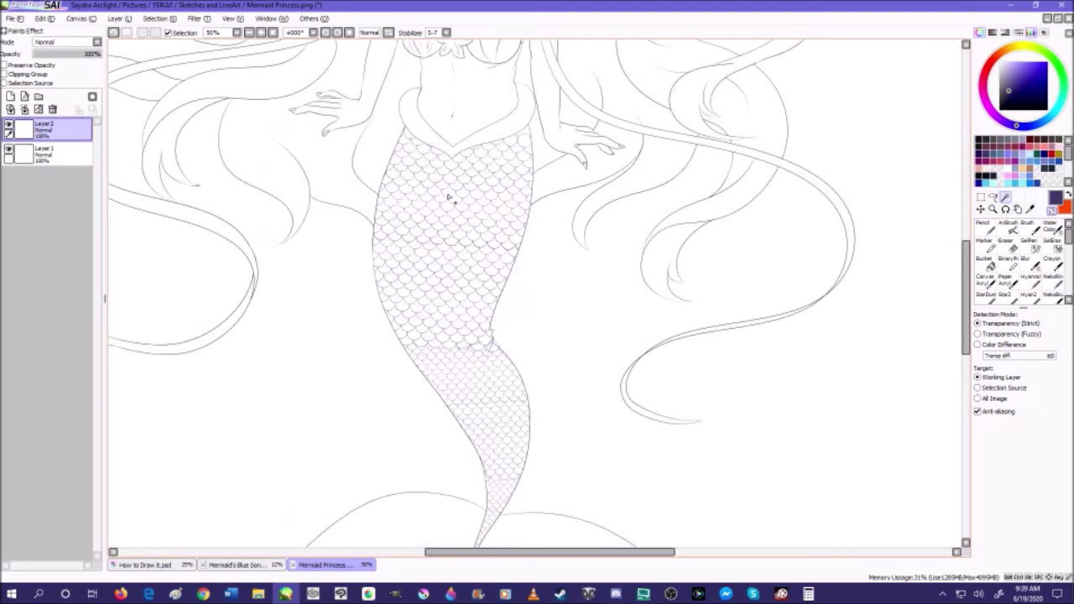
# - Merge the trimmed scales down into Layer 1 and add a new empty layer beneath it
pyautogui.click(47, 152)
pyautogui.click(38, 126)
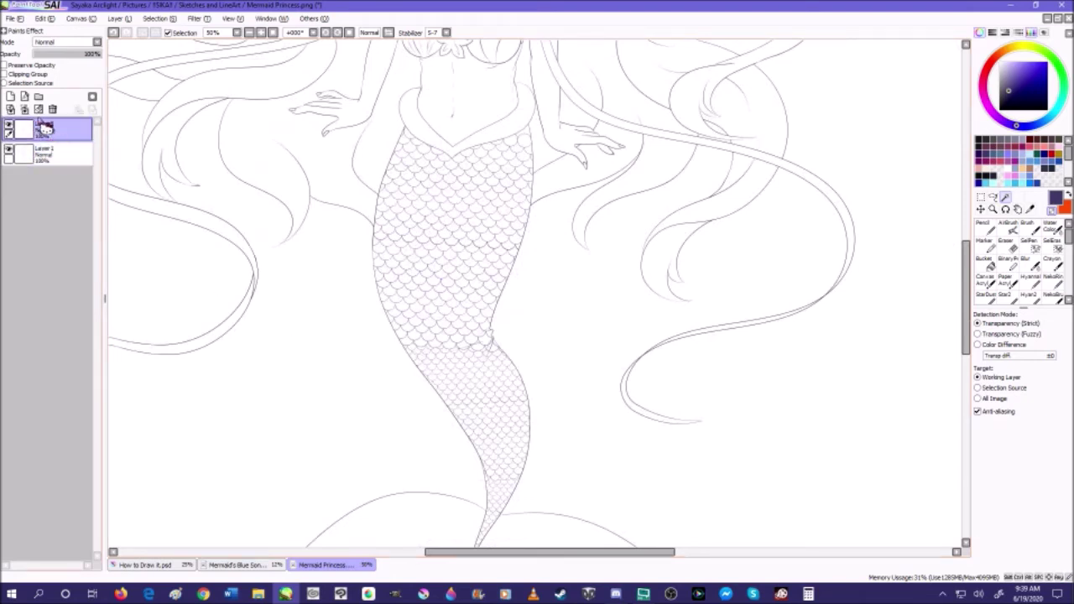
pyautogui.click(24, 110)
pyautogui.click(10, 97)
pyautogui.moveTo(51, 128); pyautogui.dragTo(59, 169)
# - Paint light blue across the whole tail area on the new layer, using the Pencil at up to size 500
pyautogui.click(983, 226)
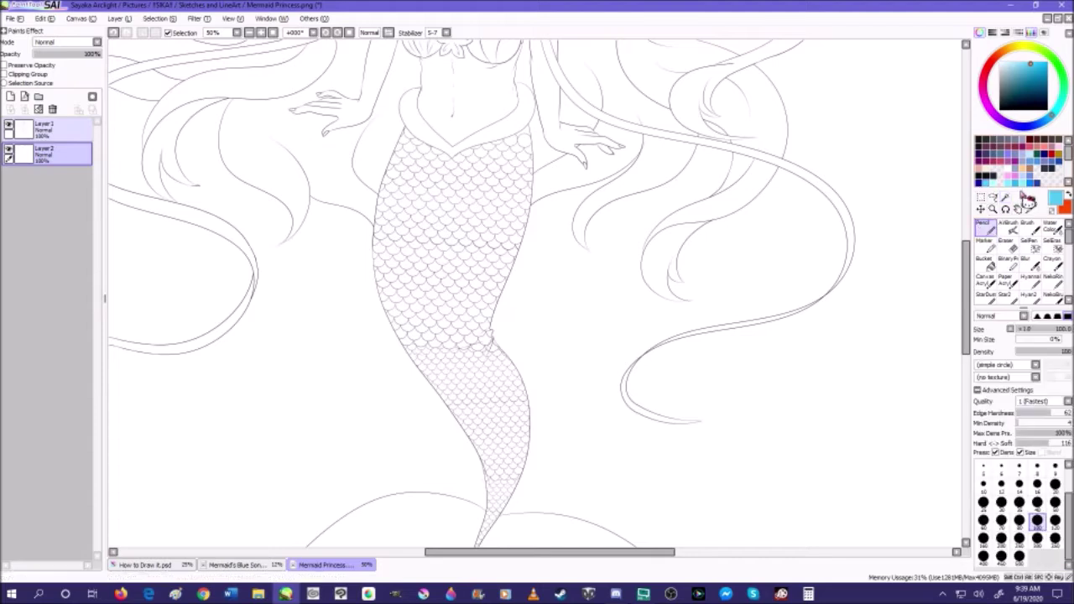
pyautogui.moveTo(457, 234)
pyautogui.mouseDown()
pyautogui.moveTo(462, 223)
pyautogui.moveTo(501, 247)
pyautogui.moveTo(462, 503)
pyautogui.moveTo(451, 242)
pyautogui.mouseUp()
pyautogui.moveTo(479, 318)
pyautogui.mouseDown()
pyautogui.moveTo(475, 479)
pyautogui.moveTo(420, 113)
pyautogui.moveTo(479, 268)
pyautogui.mouseUp()
pyautogui.scroll(-3, 460, 194)
pyautogui.scroll(4, 460, 194)
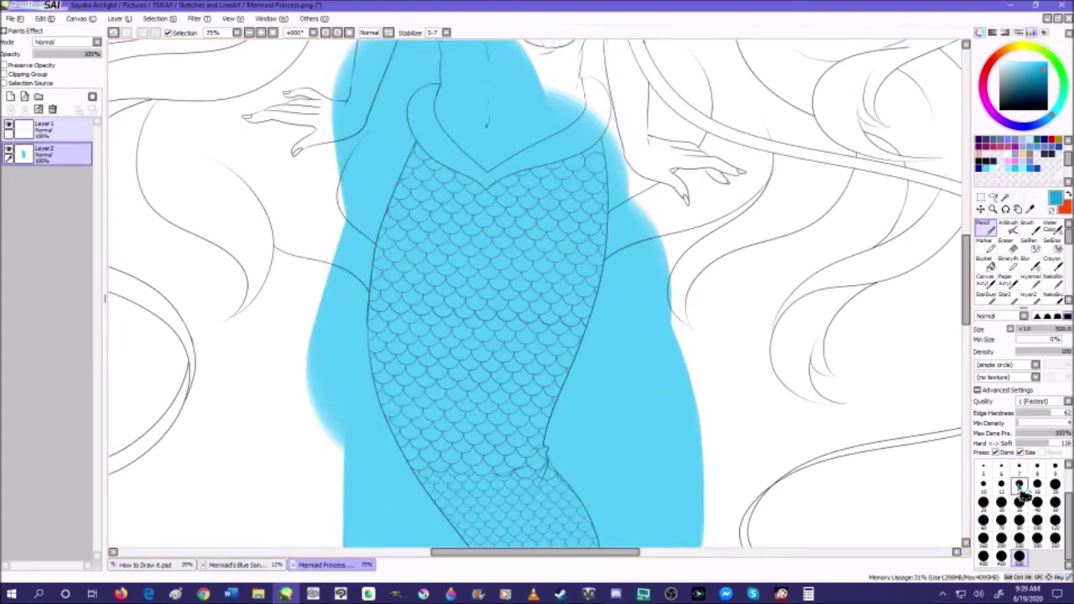
# - Try shading the lower edge of one scale in a darker blue with the Airbrush at size 9
pyautogui.scroll(8, 483, 252)
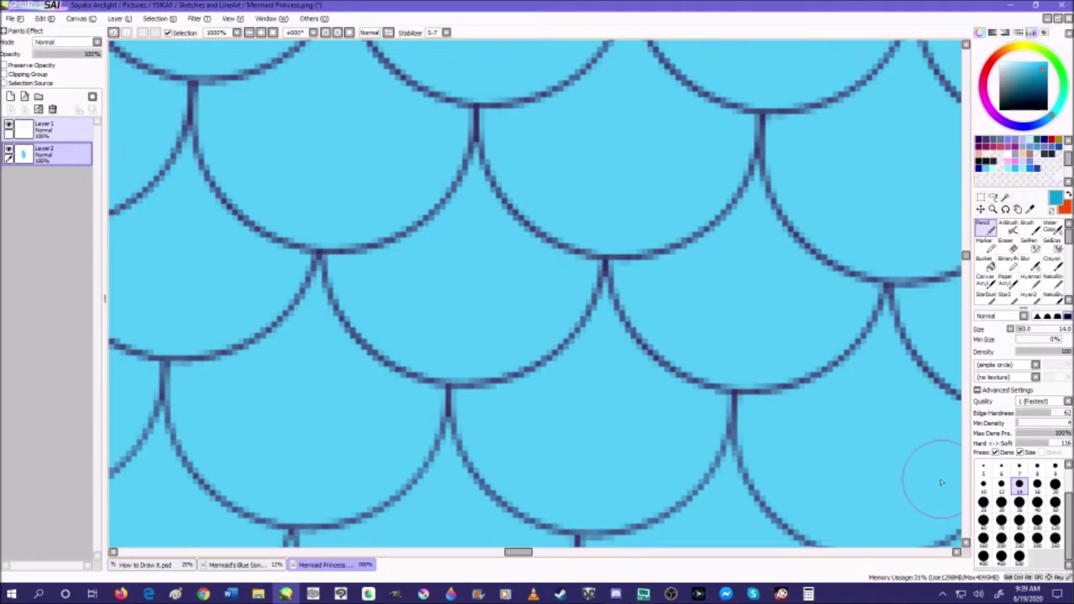
pyautogui.scroll(-1, 942, 482)
pyautogui.click(1002, 486)
pyautogui.scroll(-4, 887, 431)
pyautogui.click(1009, 228)
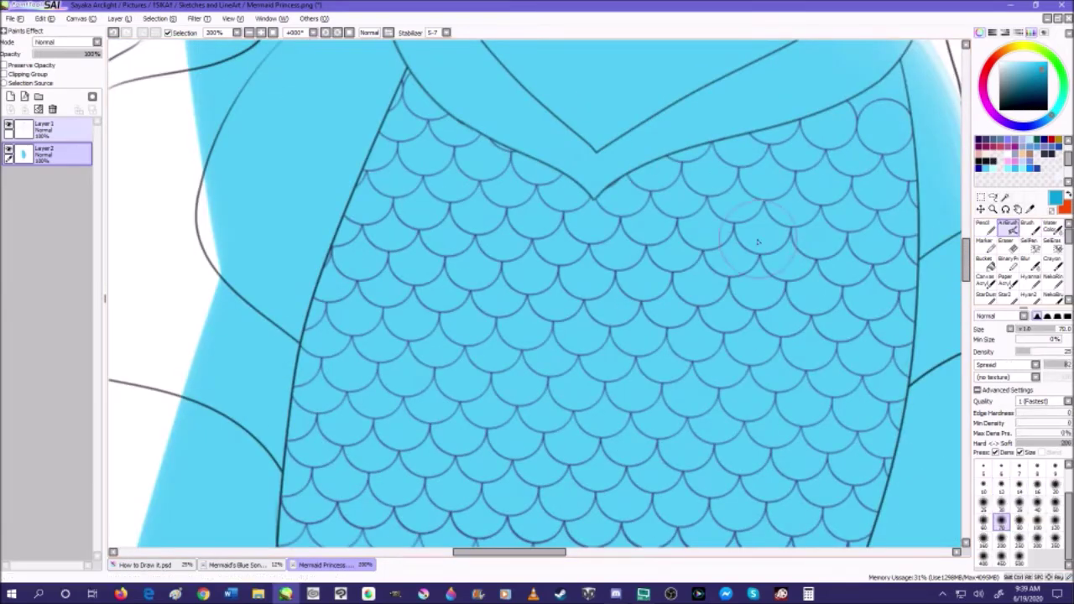
pyautogui.scroll(2, 1033, 466)
pyautogui.scroll(4, 584, 302)
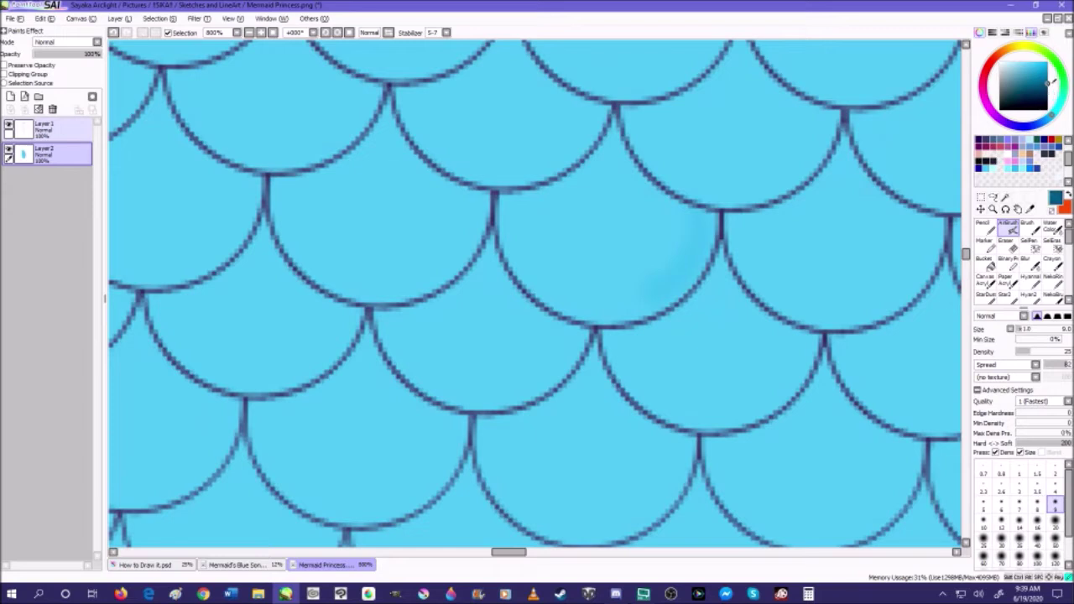
# - Try shading the lower edges of several scales in dark blue with the Pencil at size 12, and undo the strokes
pyautogui.click(983, 228)
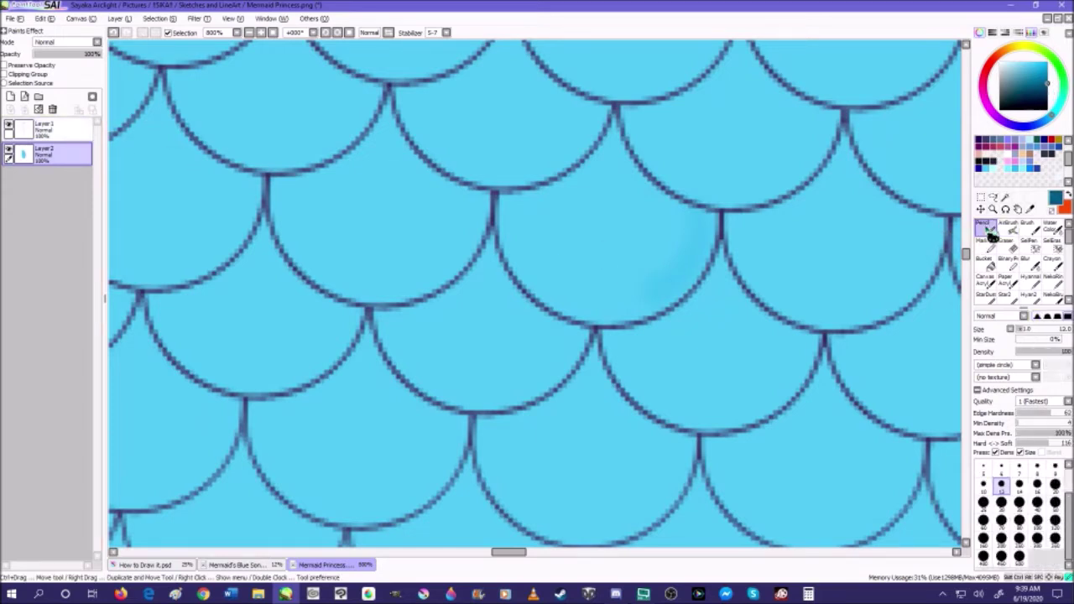
pyautogui.moveTo(690, 217)
pyautogui.mouseDown()
pyautogui.moveTo(675, 281)
pyautogui.moveTo(570, 322)
pyautogui.mouseUp()
pyautogui.click(782, 342)
pyautogui.moveTo(782, 358)
pyautogui.mouseDown()
pyautogui.moveTo(747, 403)
pyautogui.moveTo(694, 417)
pyautogui.mouseUp()
pyautogui.moveTo(805, 345); pyautogui.dragTo(751, 410)
pyautogui.scroll(-6, 560, 300)
pyautogui.scroll(2, 586, 315)
pyautogui.scroll(3, 586, 315)
pyautogui.moveTo(625, 270); pyautogui.dragTo(549, 348)
pyautogui.scroll(-5, 549, 348)
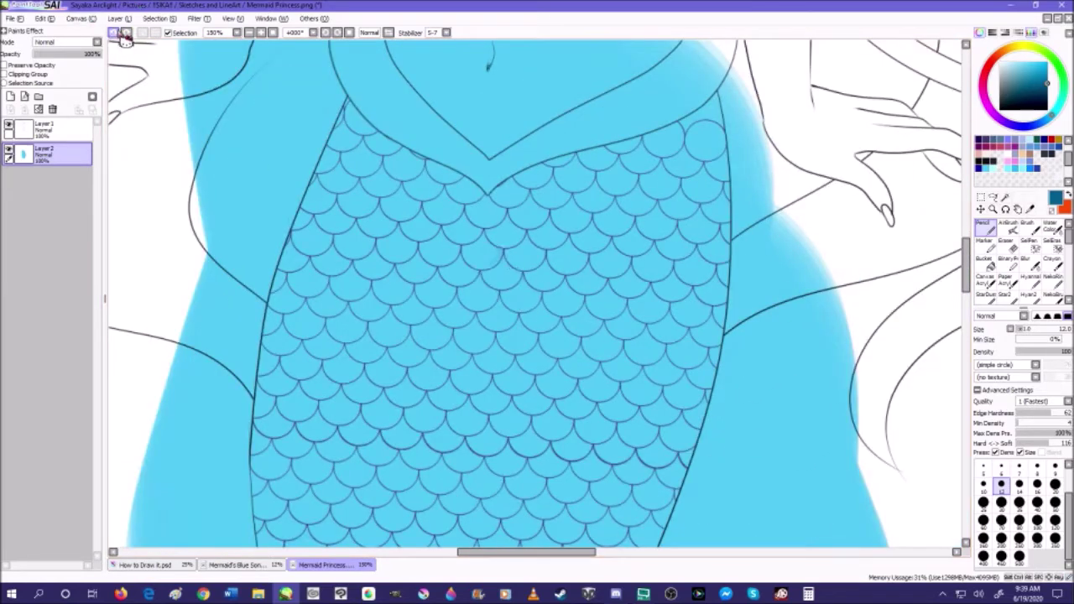
# - Create a layer folder, put the Layer 1 line art inside it, and make the folder the selection source
pyautogui.click(67, 135)
pyautogui.click(38, 97)
pyautogui.moveTo(63, 154); pyautogui.dragTo(71, 131)
pyautogui.click(42, 84)
pyautogui.click(73, 160)
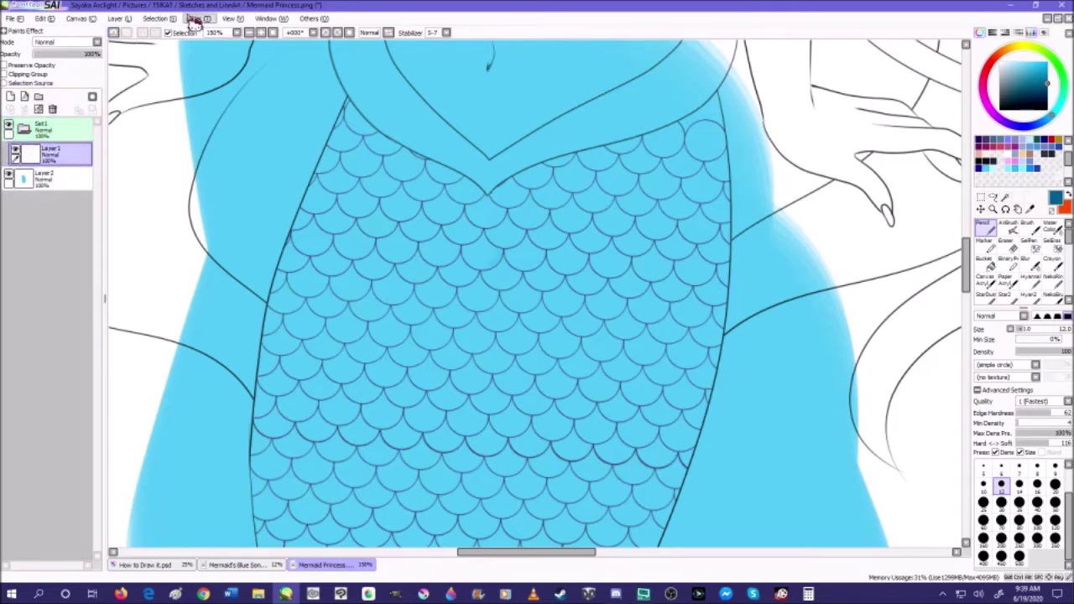
# - Duplicate the Layer 1 line art inside the folder and move the copy slightly to the left
pyautogui.click(161, 18)
pyautogui.click(143, 67)
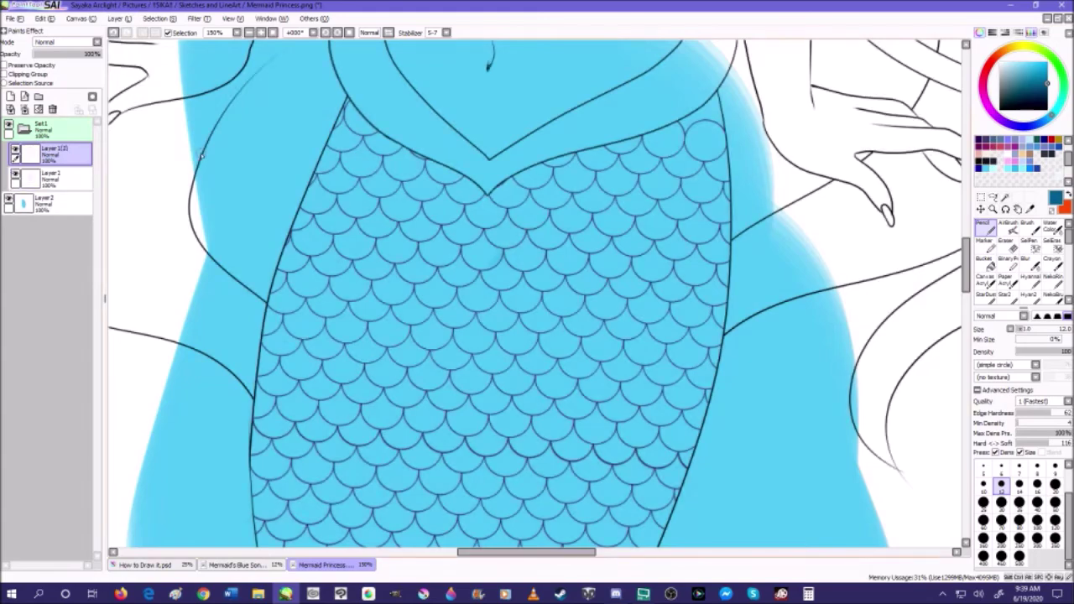
pyautogui.click(982, 210)
pyautogui.scroll(5, 686, 255)
pyautogui.moveTo(691, 245); pyautogui.dragTo(655, 246)
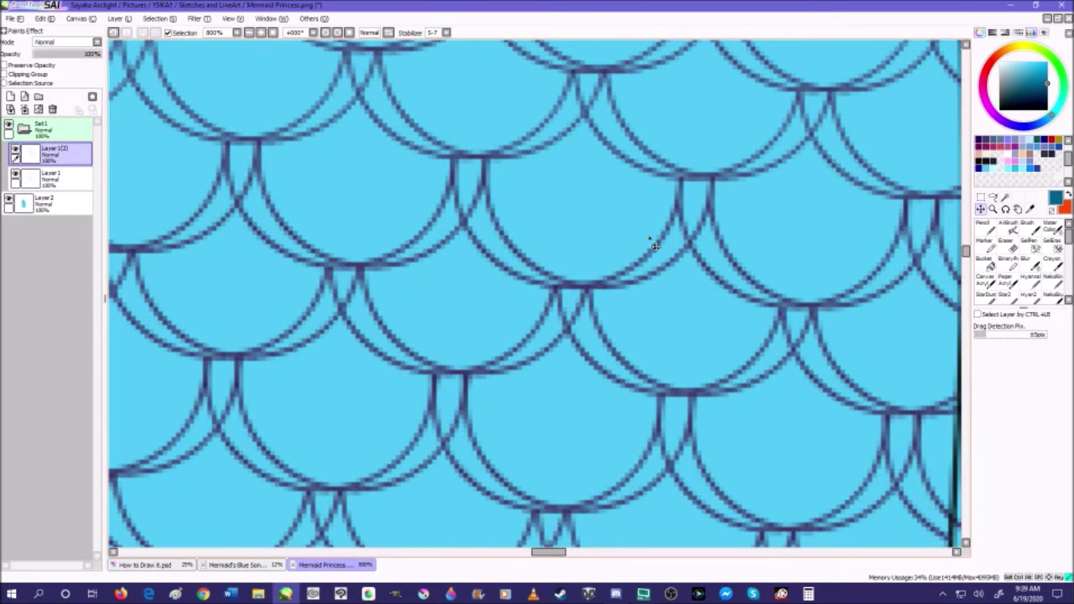
pyautogui.scroll(-8, 608, 231)
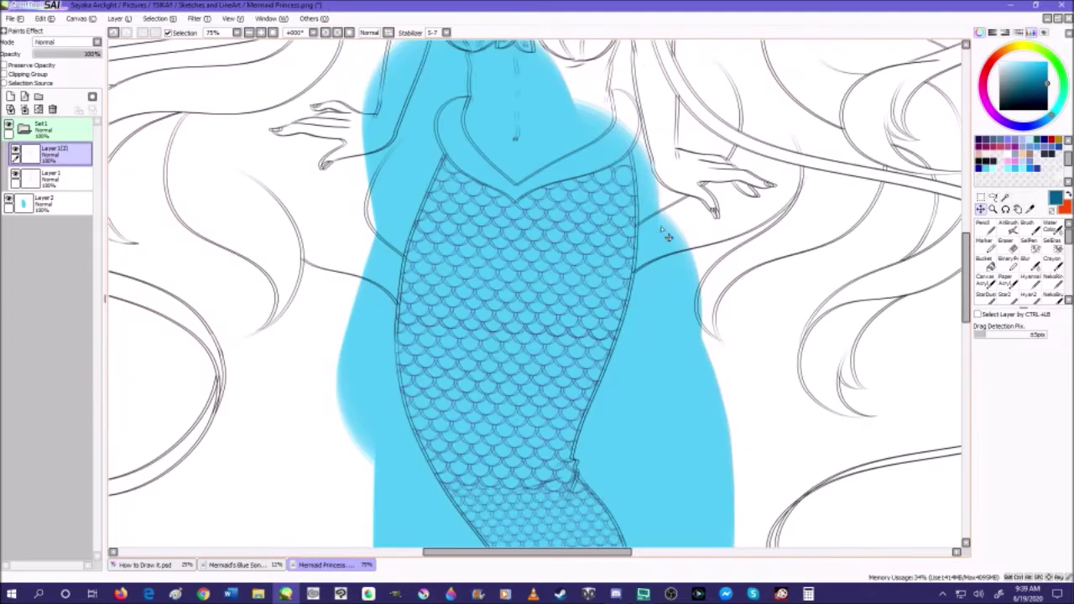
# - Add a new layer above the light blue Layer 2 and cover the tail in dark blue with the Pencil at size 200
pyautogui.click(991, 262)
pyautogui.click(37, 201)
pyautogui.click(10, 97)
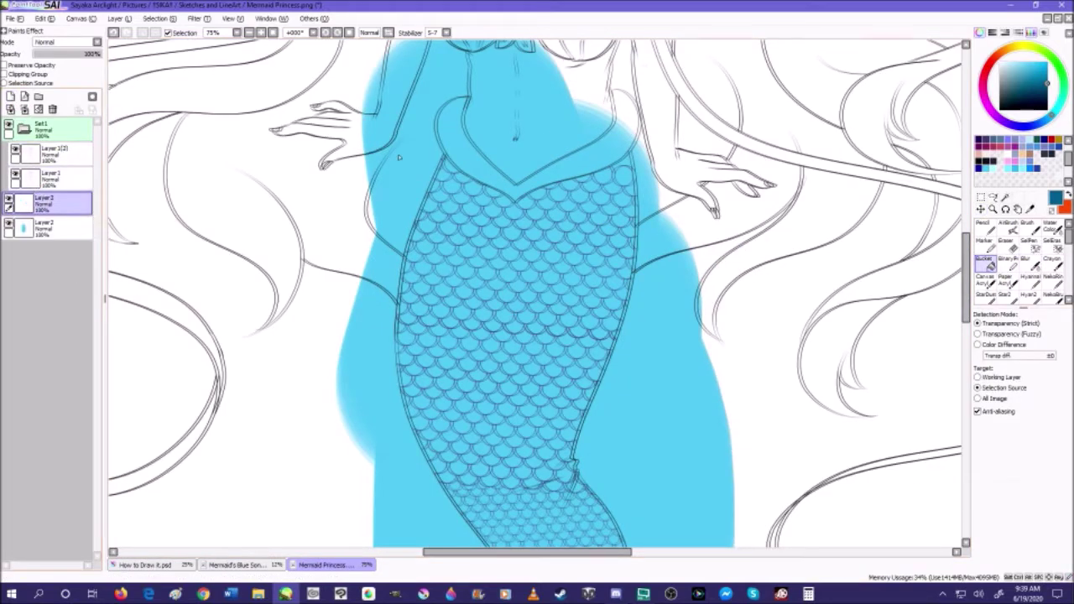
pyautogui.click(989, 246)
pyautogui.click(1000, 537)
pyautogui.moveTo(436, 168)
pyautogui.mouseDown()
pyautogui.moveTo(444, 343)
pyautogui.moveTo(662, 369)
pyautogui.mouseUp()
pyautogui.moveTo(561, 393)
pyautogui.mouseDown()
pyautogui.moveTo(431, 494)
pyautogui.moveTo(463, 520)
pyautogui.mouseUp()
pyautogui.scroll(-4, 441, 178)
pyautogui.moveTo(441, 177); pyautogui.dragTo(440, 158)
pyautogui.moveTo(456, 237)
pyautogui.mouseDown()
pyautogui.moveTo(479, 356)
pyautogui.moveTo(486, 203)
pyautogui.mouseUp()
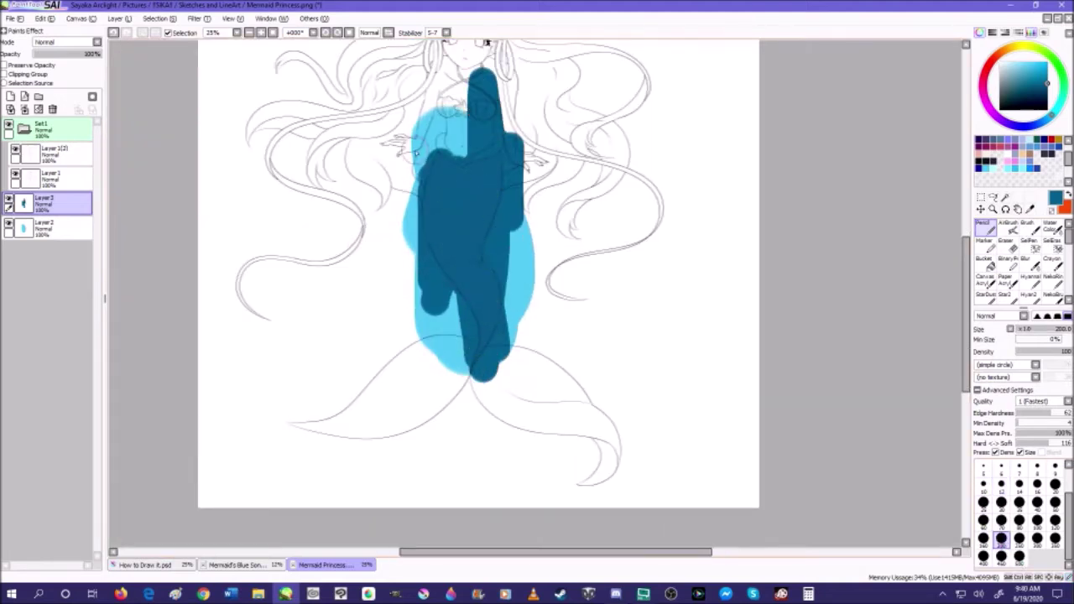
# - Set the Bucket to transparent colour and clear the centres of four scales below the waistline's point
pyautogui.scroll(2, 414, 154)
pyautogui.click(988, 261)
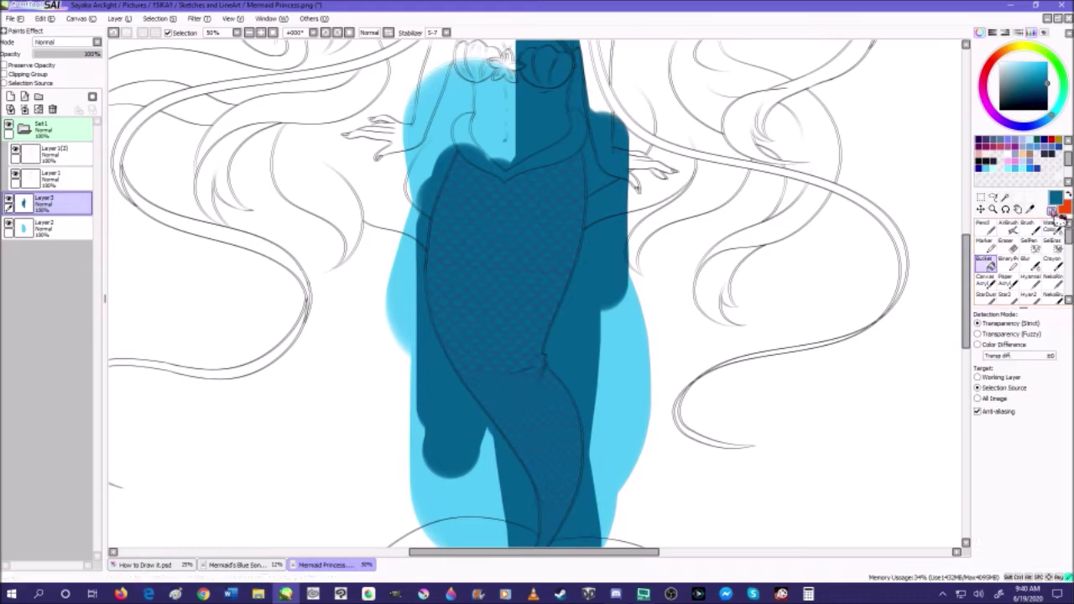
pyautogui.scroll(5, 511, 204)
pyautogui.click(518, 225)
pyautogui.click(494, 197)
pyautogui.click(524, 172)
pyautogui.click(498, 144)
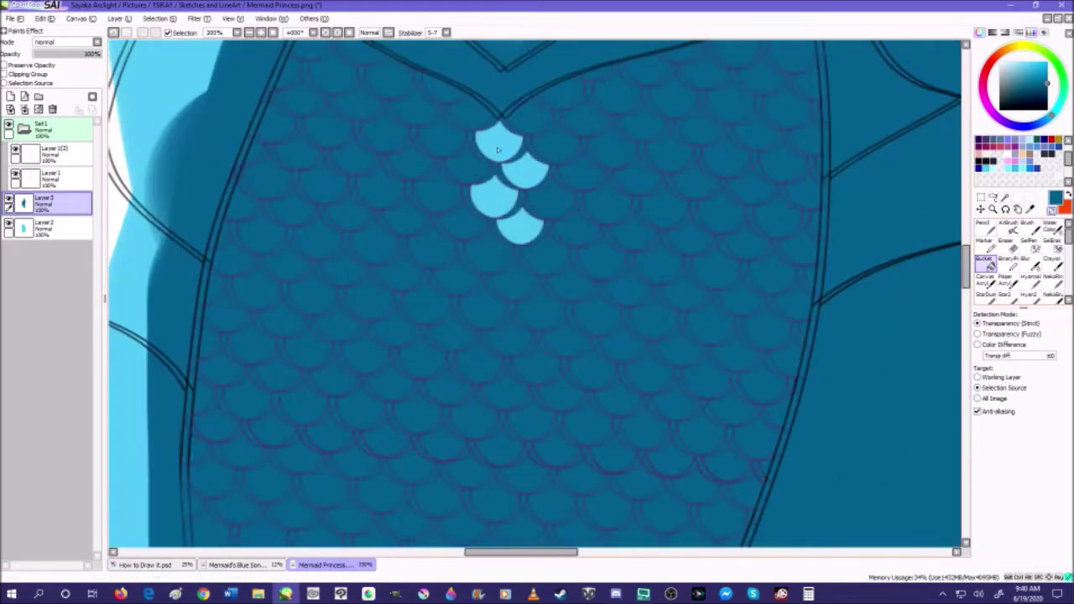
# - Clear the dark blue centres of the scales along the waistline's left half with the transparent Bucket
pyautogui.click(467, 165)
pyautogui.click(443, 137)
pyautogui.click(474, 113)
pyautogui.click(436, 192)
pyautogui.click(411, 161)
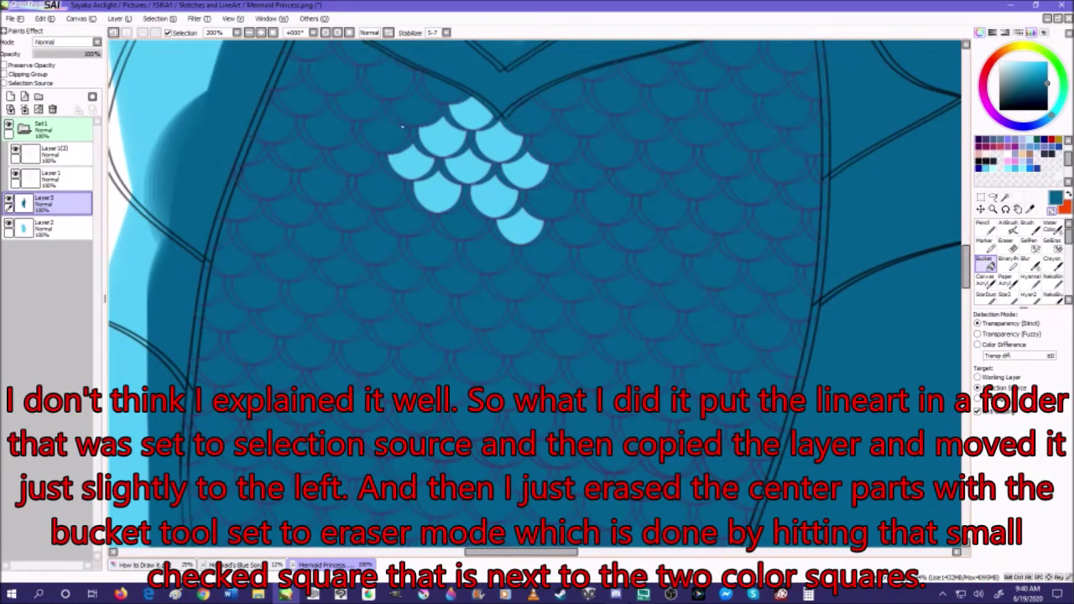
pyautogui.click(385, 136)
pyautogui.click(415, 111)
pyautogui.click(444, 90)
pyautogui.click(390, 81)
pyautogui.click(358, 105)
pyautogui.click(388, 189)
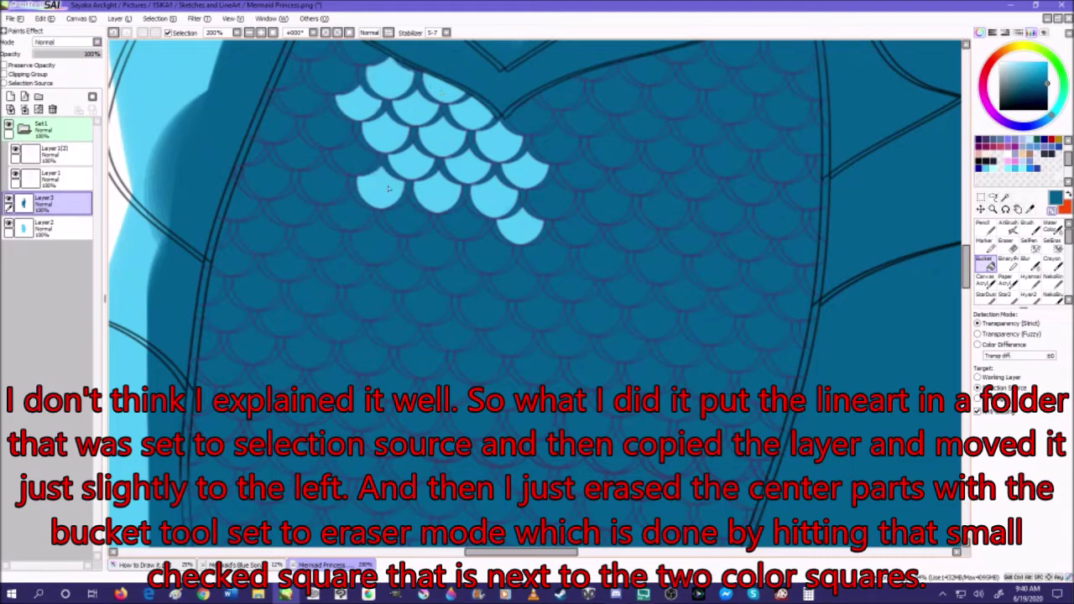
# - Clear the dark blue centres of the scales in the rows below, through the middle of the upper tail
pyautogui.click(354, 159)
pyautogui.click(407, 219)
pyautogui.click(375, 244)
pyautogui.click(431, 247)
pyautogui.click(463, 223)
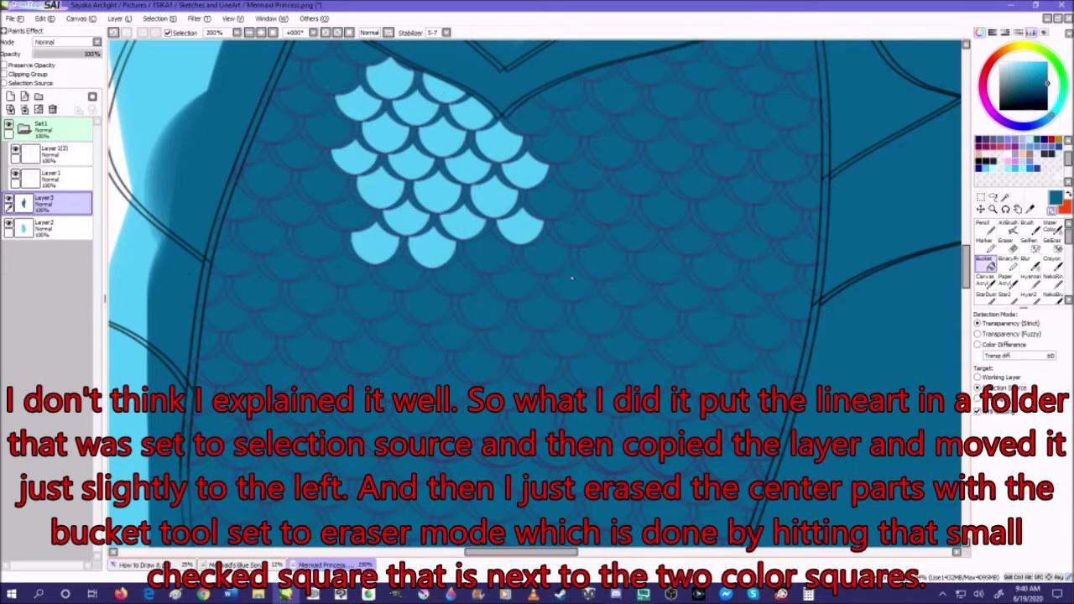
pyautogui.click(489, 253)
pyautogui.click(458, 277)
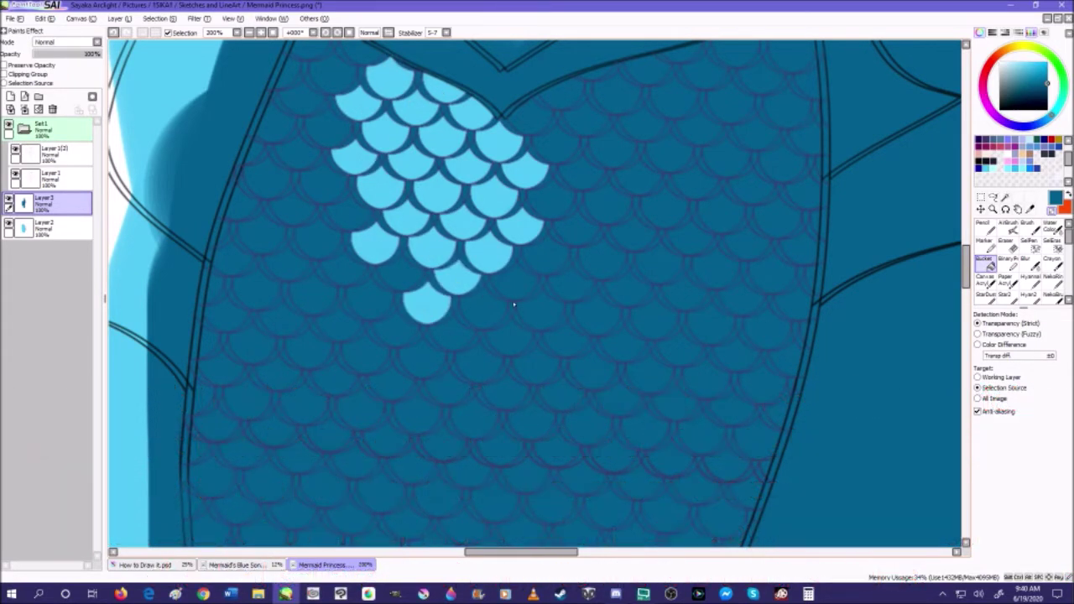
pyautogui.click(514, 284)
pyautogui.click(428, 306)
pyautogui.click(484, 309)
pyautogui.click(546, 253)
pyautogui.click(554, 205)
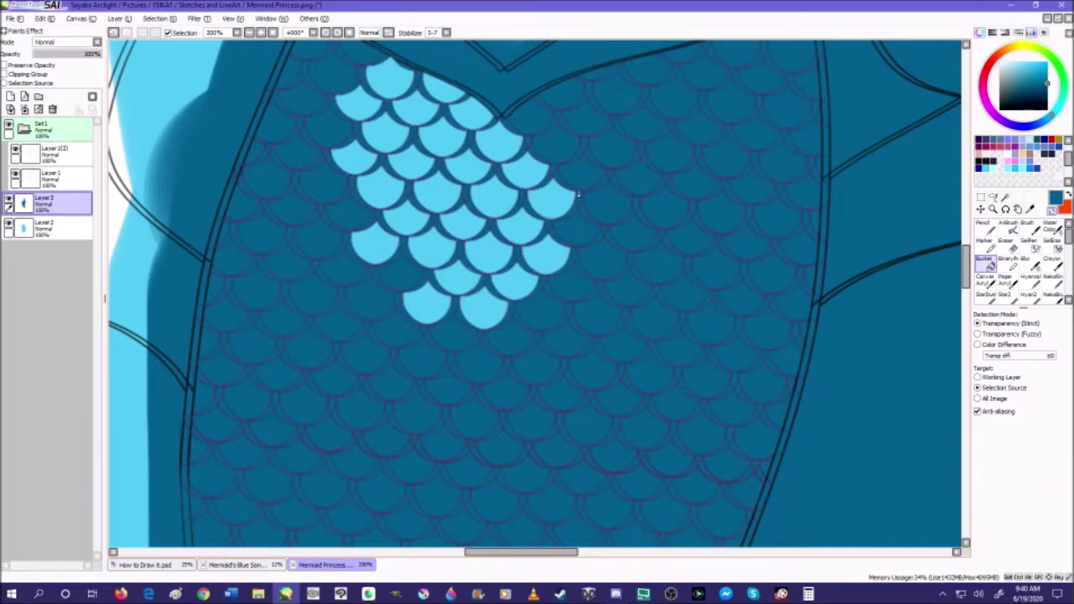
# - Clear the dark blue centres of the scales under the waistline's right half and diagonally down toward the middle
pyautogui.click(582, 177)
pyautogui.click(577, 229)
pyautogui.click(555, 143)
pyautogui.click(586, 119)
pyautogui.click(534, 118)
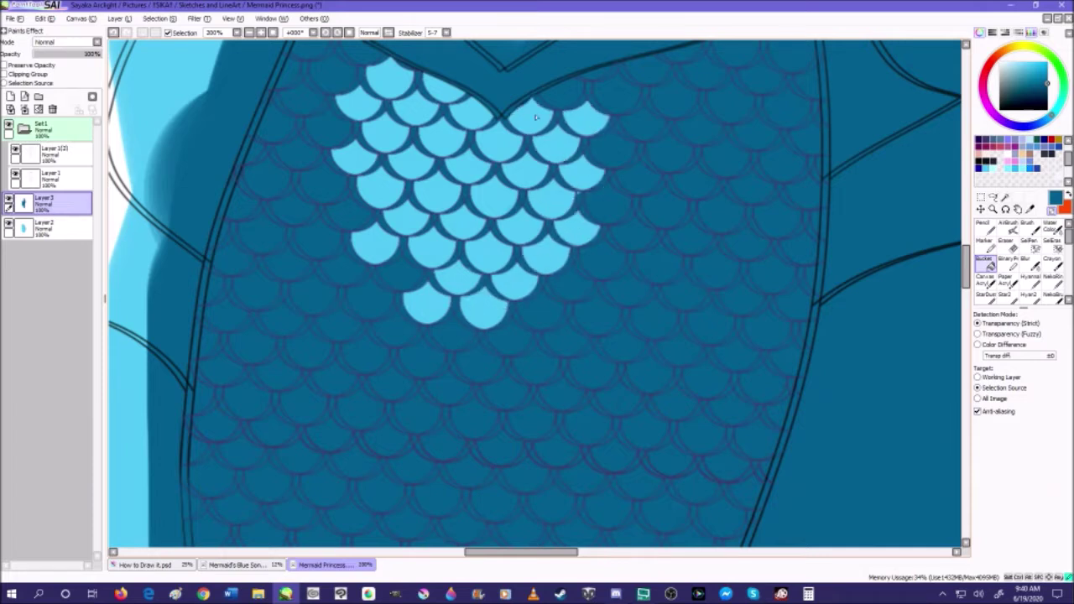
pyautogui.click(608, 203)
pyautogui.click(613, 149)
pyautogui.click(638, 178)
pyautogui.click(643, 124)
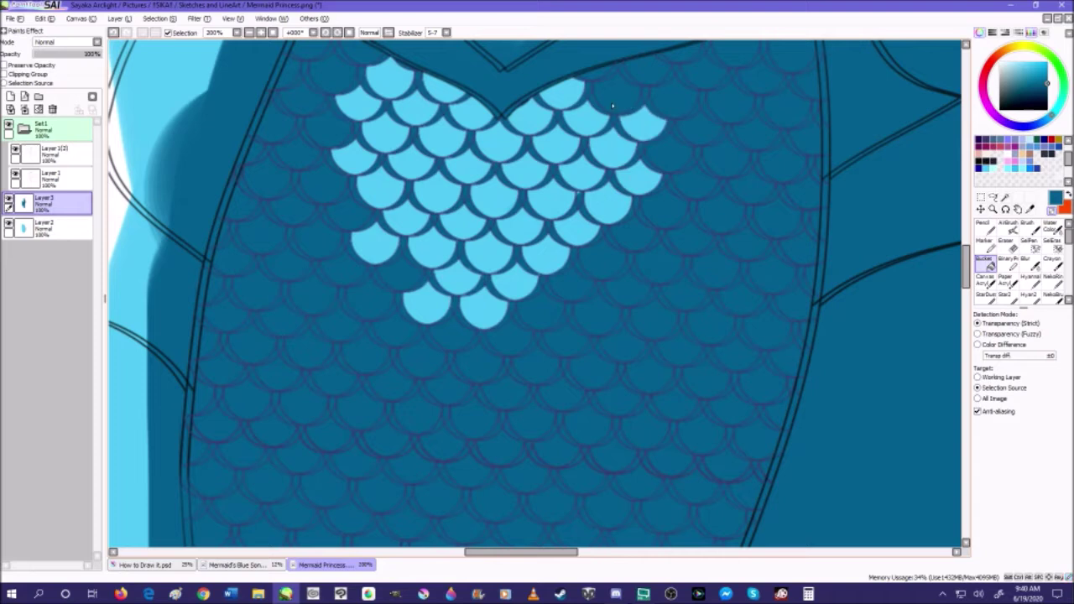
pyautogui.click(617, 94)
pyautogui.click(650, 75)
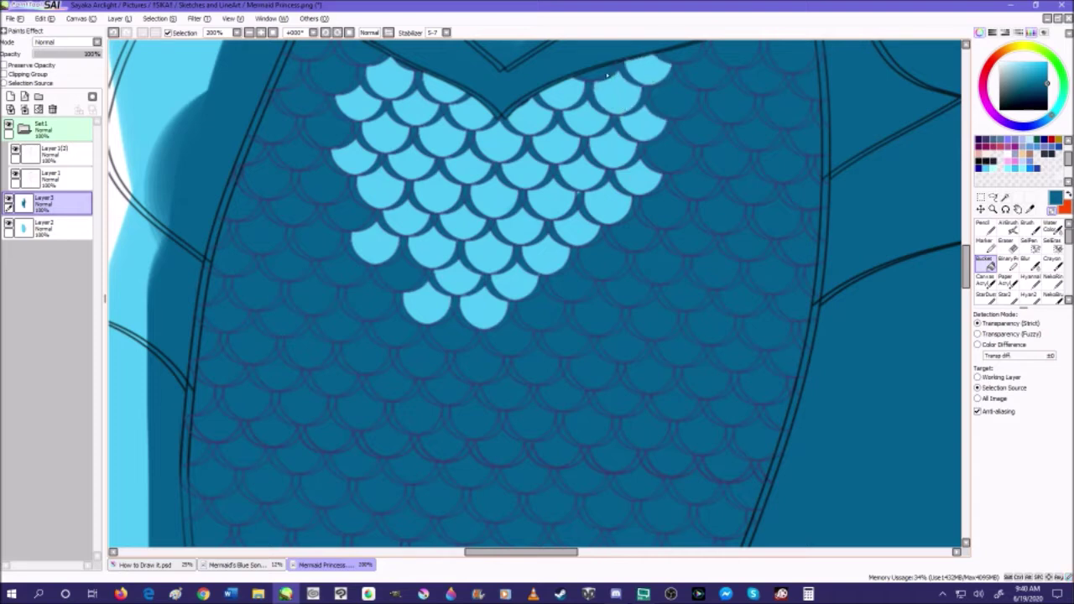
pyautogui.click(641, 228)
pyautogui.click(664, 210)
pyautogui.click(602, 265)
pyautogui.click(567, 291)
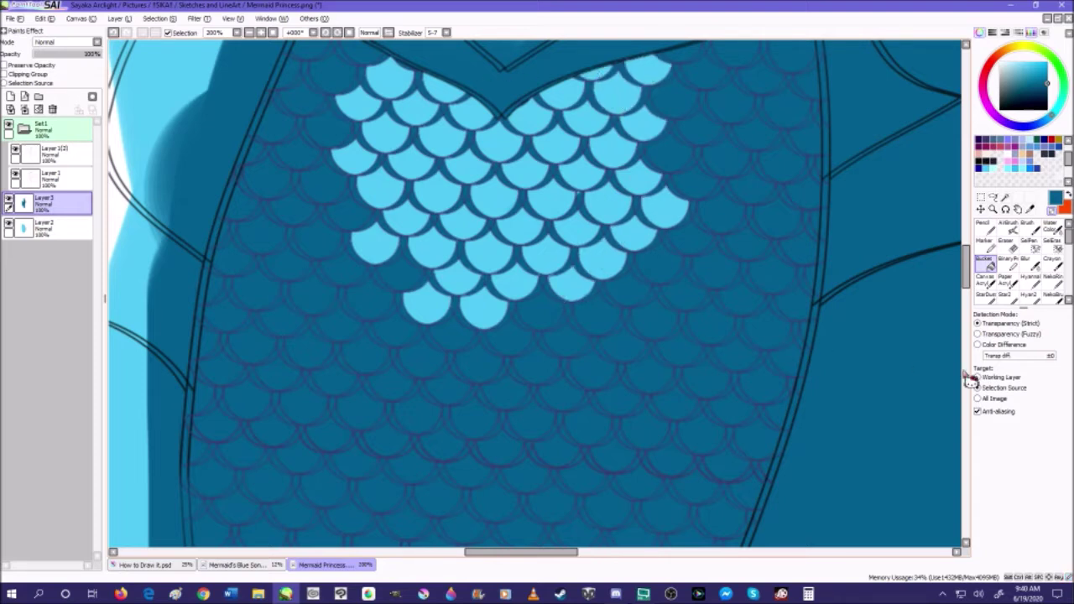
# - Clear the dark blue centres of the scales along the cleared patch's lower right and up its right edge
pyautogui.click(635, 294)
pyautogui.click(658, 267)
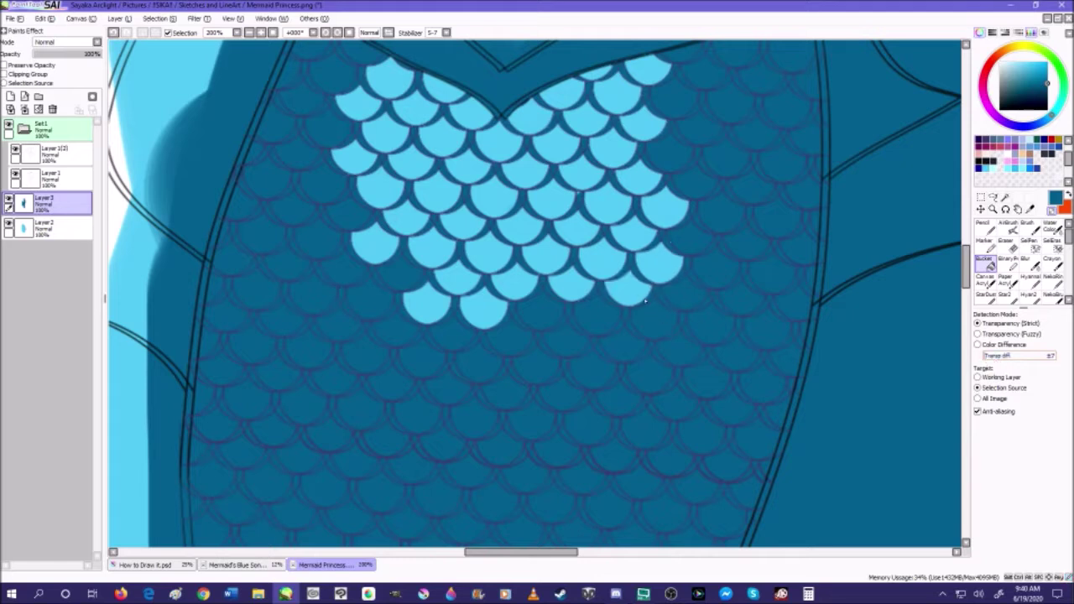
pyautogui.click(597, 319)
pyautogui.click(655, 319)
pyautogui.click(684, 294)
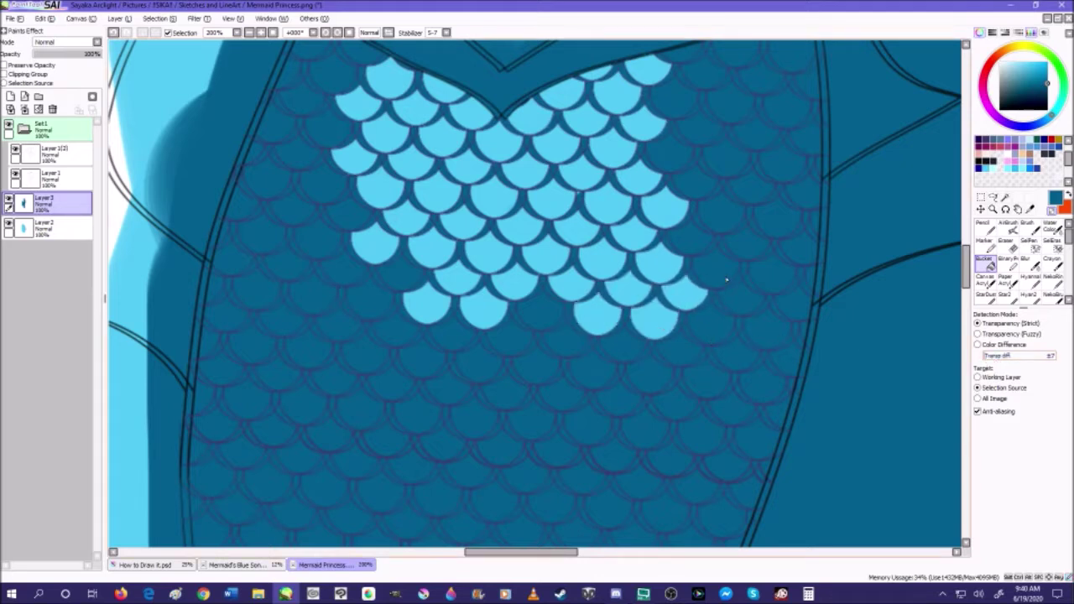
pyautogui.click(717, 268)
pyautogui.click(691, 238)
pyautogui.click(725, 206)
pyautogui.click(671, 154)
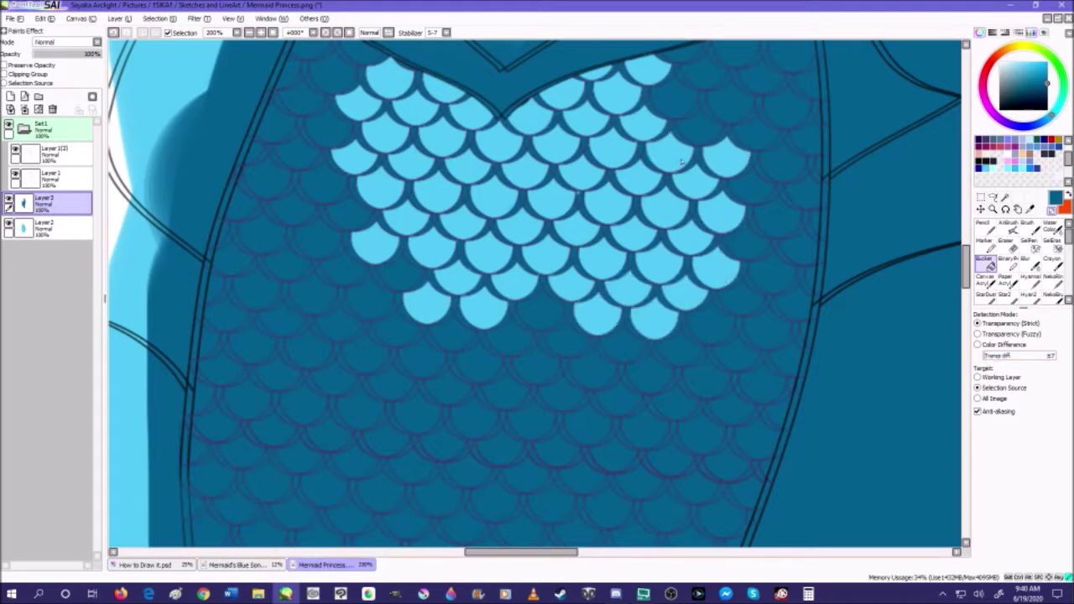
# - Try deleting the offset line art copy, inspect the scales without it, and undo the deletion
pyautogui.scroll(-3, 509, 364)
pyautogui.click(48, 154)
pyautogui.click(53, 110)
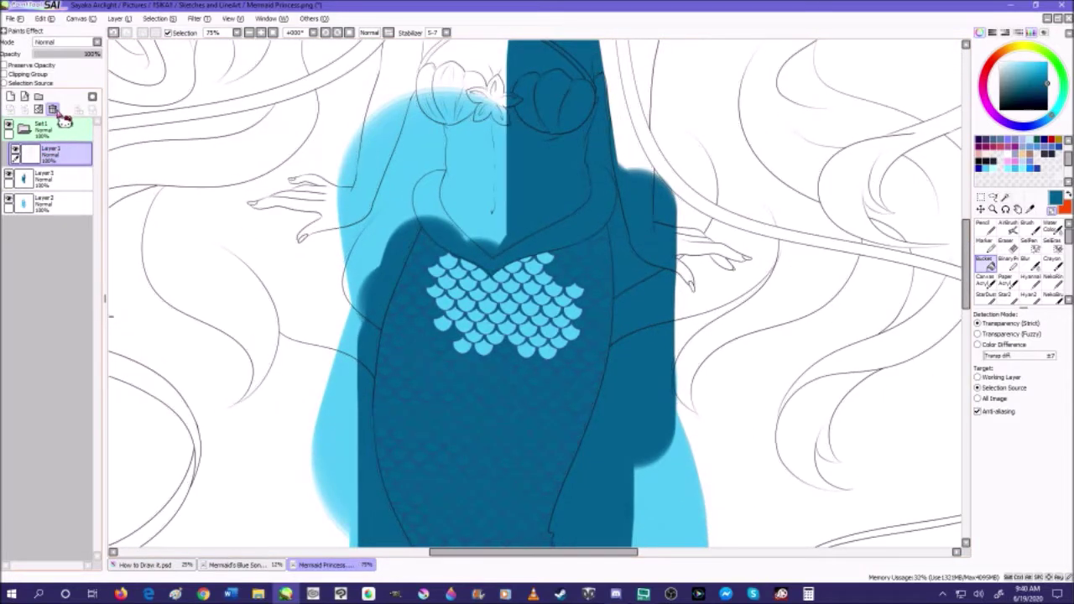
pyautogui.scroll(4, 503, 309)
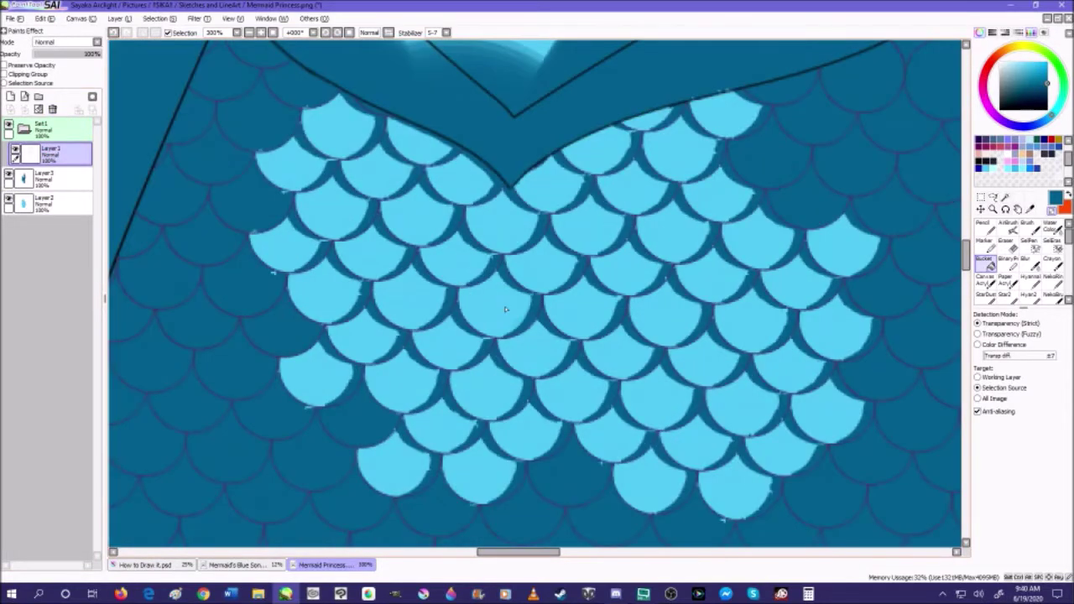
pyautogui.scroll(-3, 505, 310)
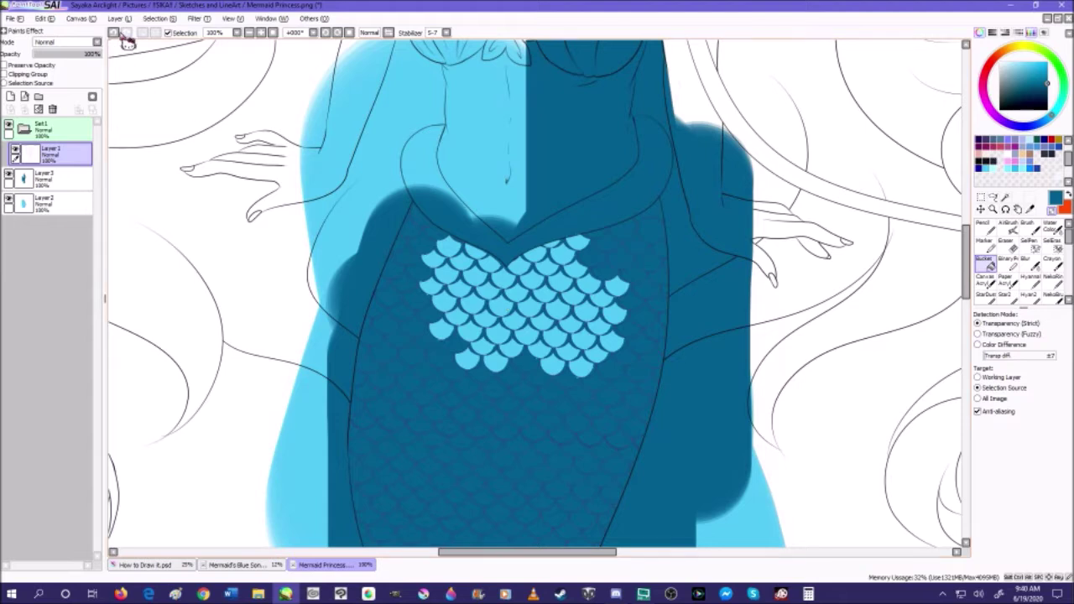
pyautogui.click(115, 33)
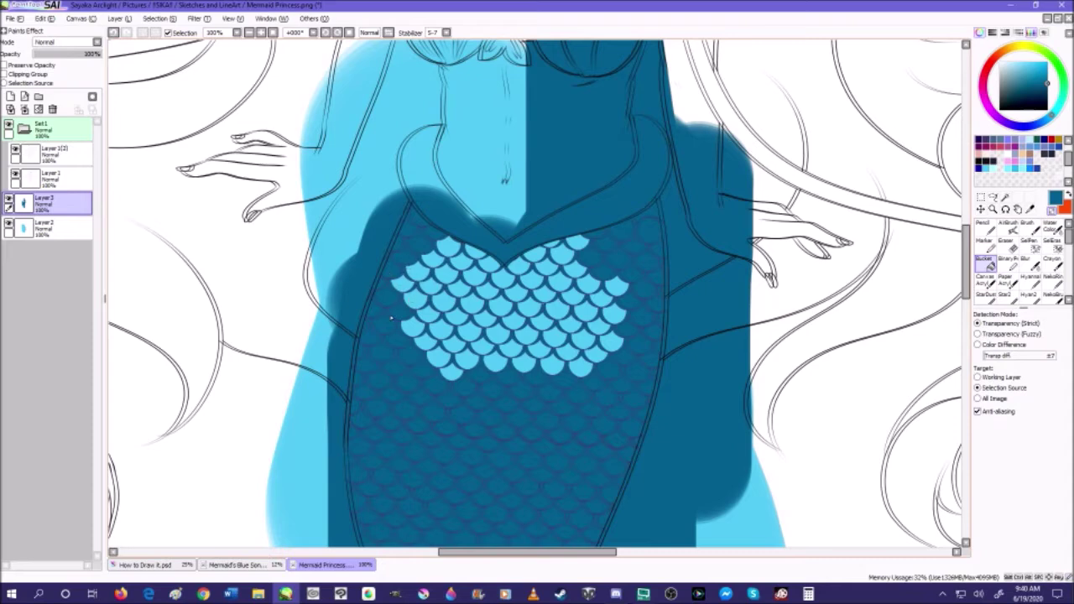
# - Delete the offset line art copy and add a new layer above the dark blue layer
pyautogui.scroll(-3, 545, 271)
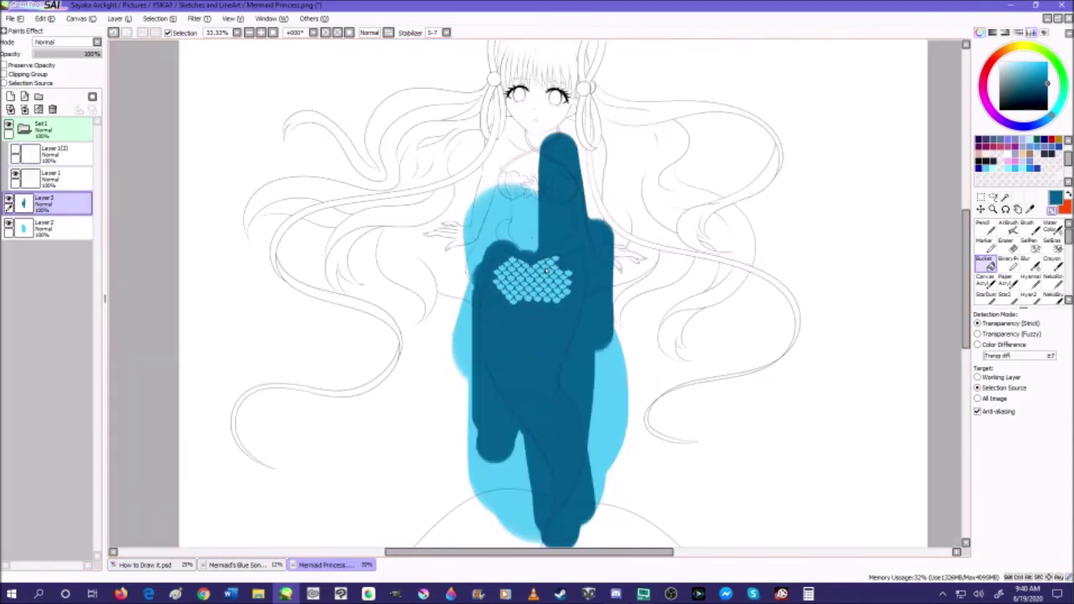
pyautogui.scroll(6, 545, 271)
pyautogui.scroll(-1, 545, 271)
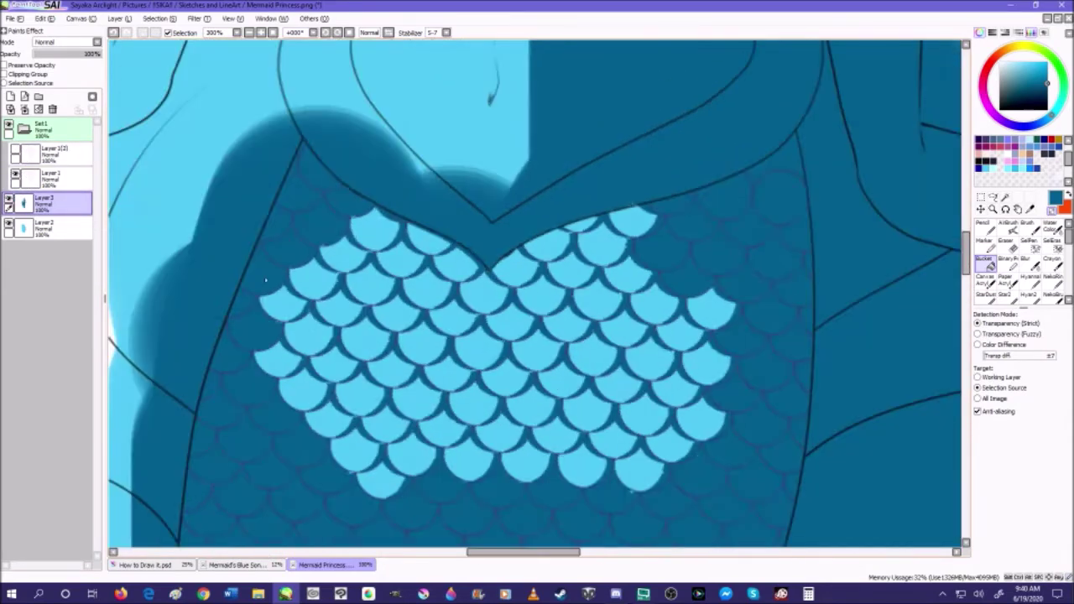
pyautogui.click(10, 126)
pyautogui.click(10, 124)
pyautogui.click(62, 156)
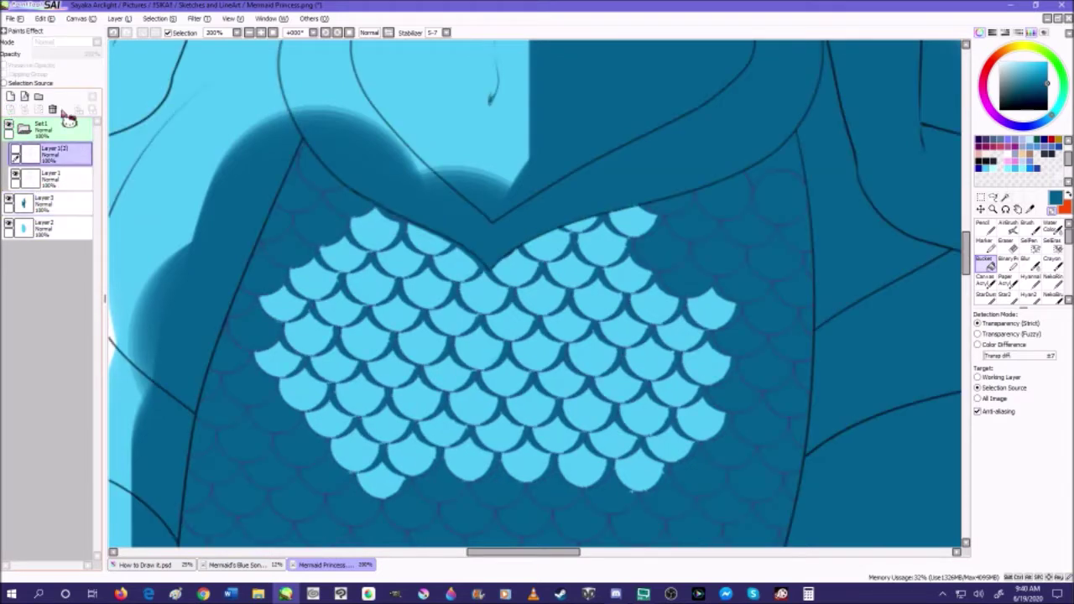
pyautogui.click(53, 109)
pyautogui.click(10, 109)
# - Clip the dark blue layer to the light blue base and set the AirBrush texture to Glass 02
pyautogui.click(42, 202)
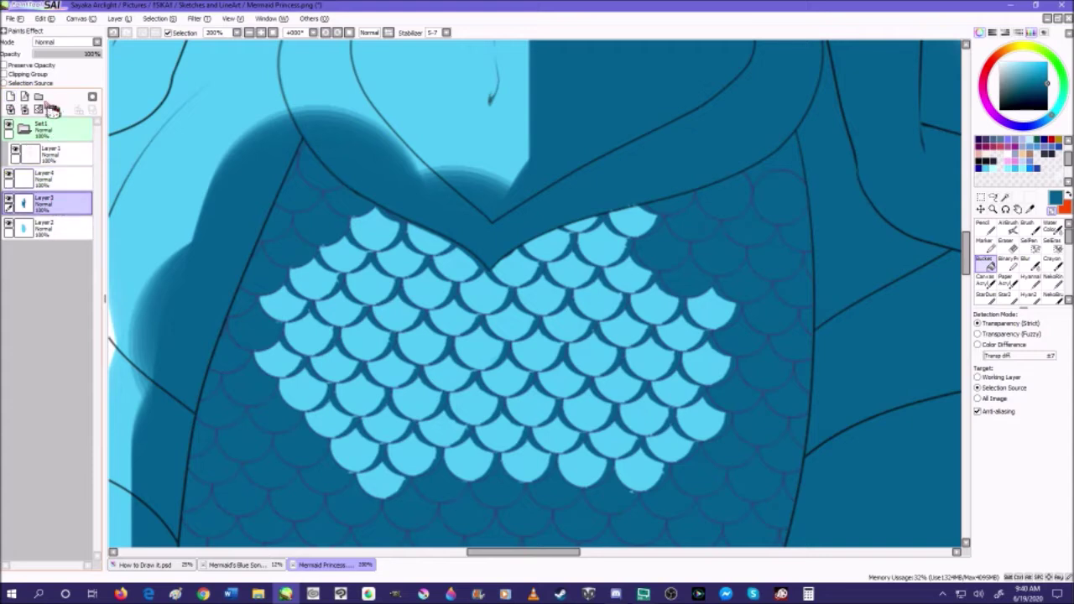
pyautogui.click(32, 75)
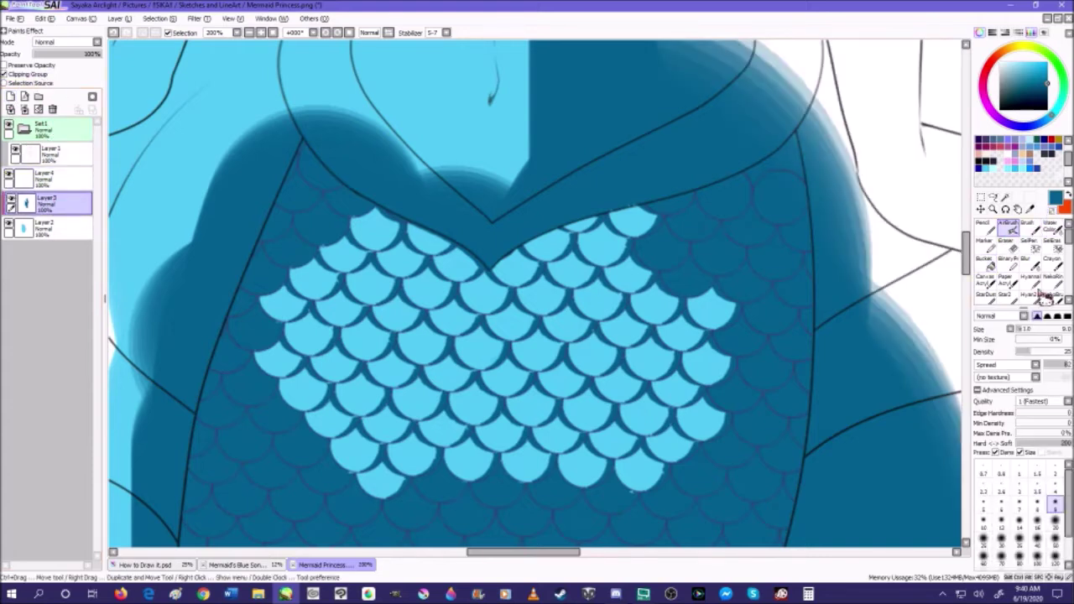
pyautogui.click(1034, 376)
pyautogui.scroll(-5, 1002, 518)
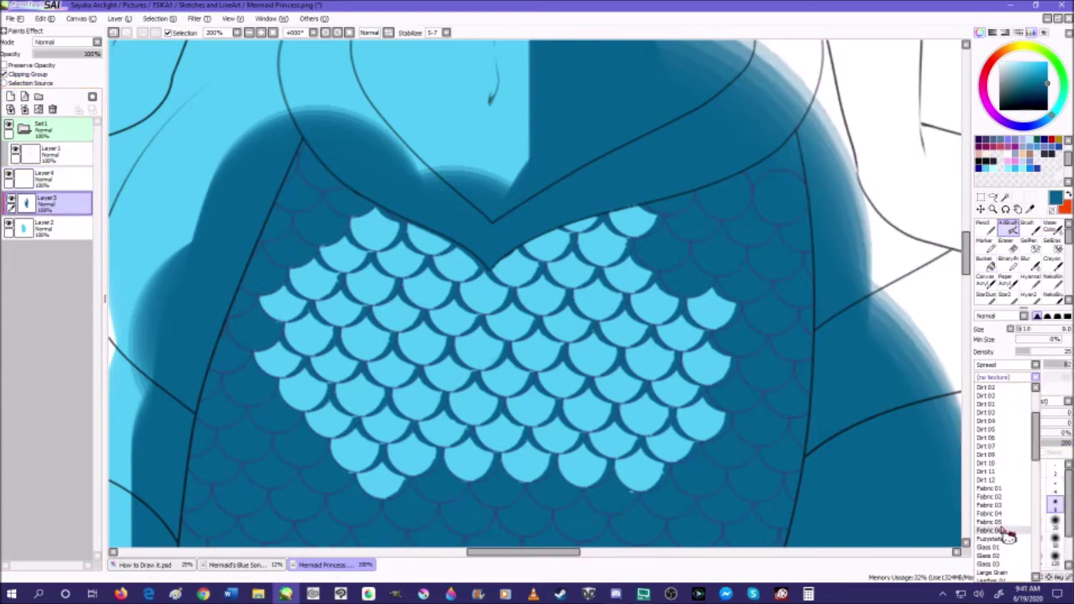
pyautogui.click(994, 561)
# - Airbrush the Glass 02 texture over the right-hand scales on a new layer and set its opacity to 47%
pyautogui.moveTo(607, 418)
pyautogui.mouseDown()
pyautogui.moveTo(630, 483)
pyautogui.moveTo(685, 490)
pyautogui.moveTo(691, 450)
pyautogui.moveTo(647, 459)
pyautogui.moveTo(586, 425)
pyautogui.moveTo(643, 376)
pyautogui.mouseUp()
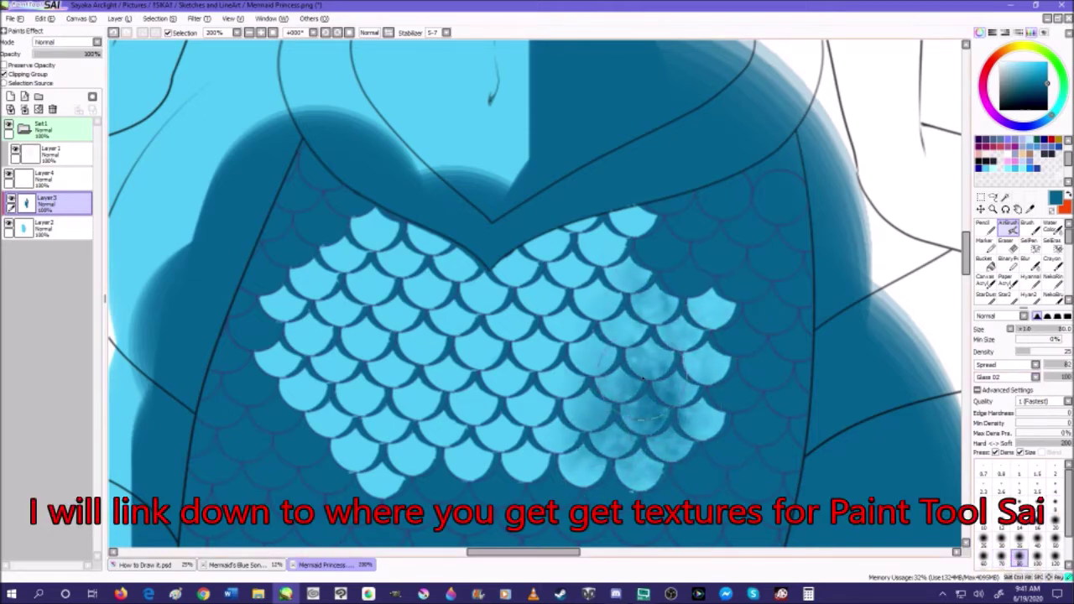
pyautogui.click(113, 32)
pyautogui.click(10, 97)
pyautogui.moveTo(709, 330)
pyautogui.mouseDown()
pyautogui.moveTo(587, 419)
pyautogui.moveTo(536, 415)
pyautogui.moveTo(729, 457)
pyautogui.moveTo(694, 416)
pyautogui.mouseUp()
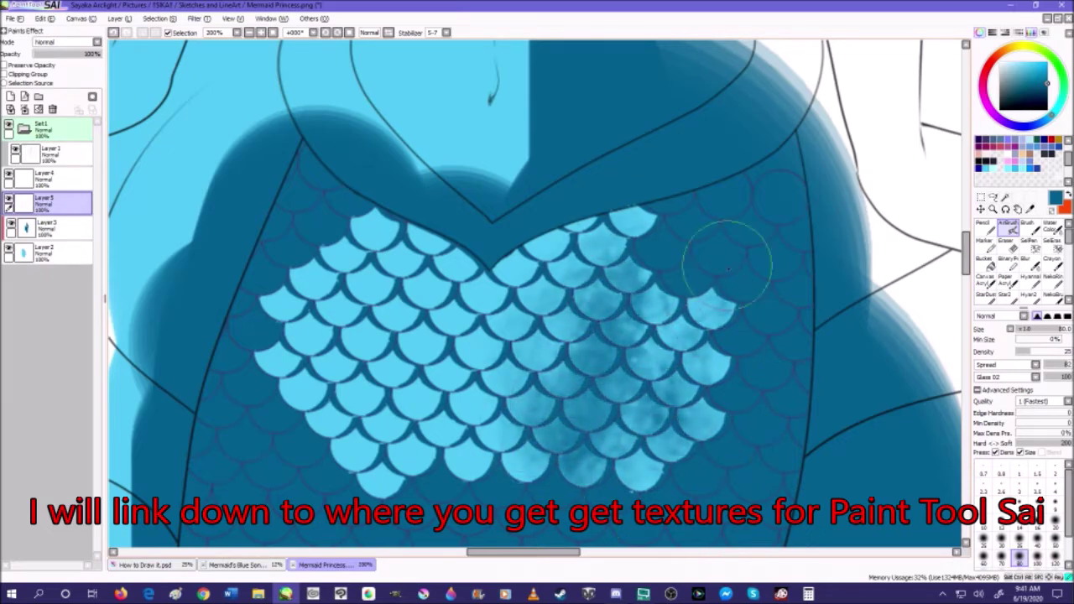
pyautogui.moveTo(94, 53); pyautogui.dragTo(64, 56)
pyautogui.scroll(-4, 599, 316)
pyautogui.scroll(4, 606, 323)
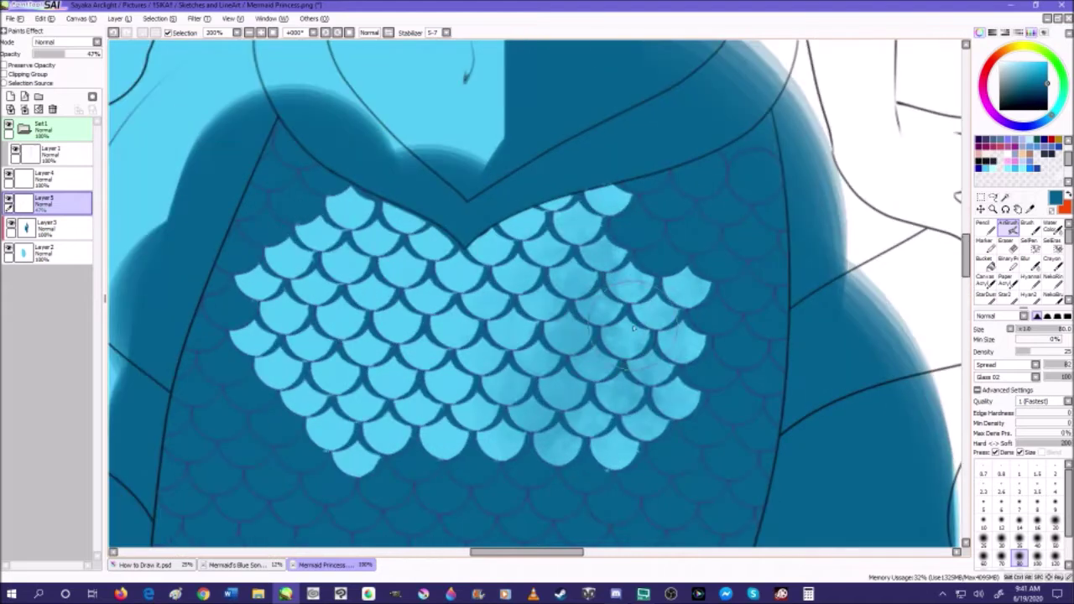
# - Airbrush the texture over the centre-left scales on another new layer and set its blending mode to Luminosity
pyautogui.click(10, 96)
pyautogui.moveTo(428, 379)
pyautogui.mouseDown()
pyautogui.moveTo(417, 419)
pyautogui.moveTo(394, 403)
pyautogui.mouseUp()
pyautogui.click(97, 43)
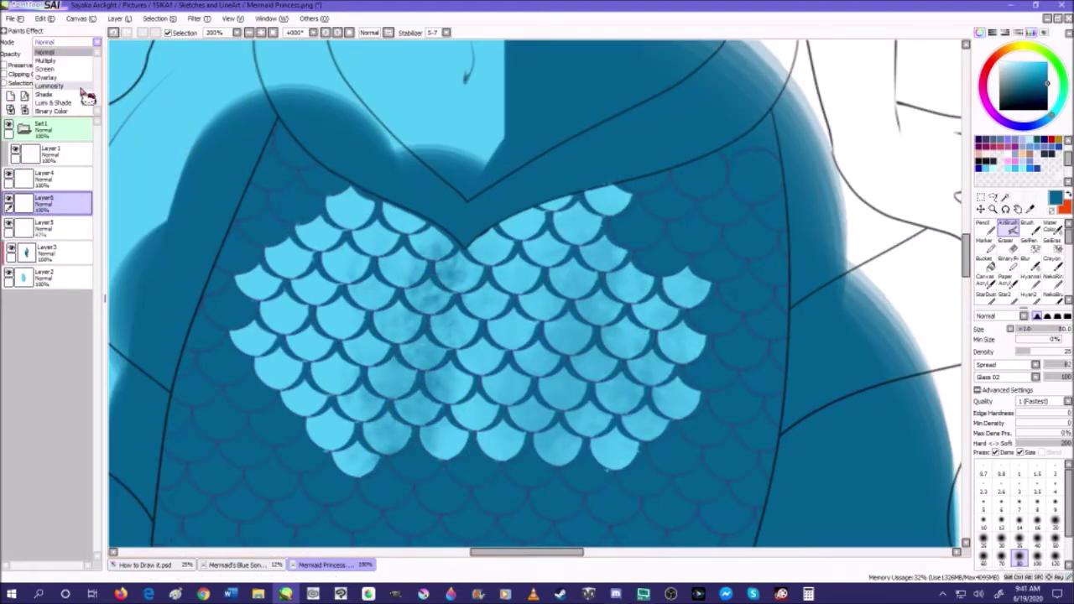
pyautogui.click(82, 88)
pyautogui.scroll(-4, 437, 349)
pyautogui.scroll(-3, 437, 349)
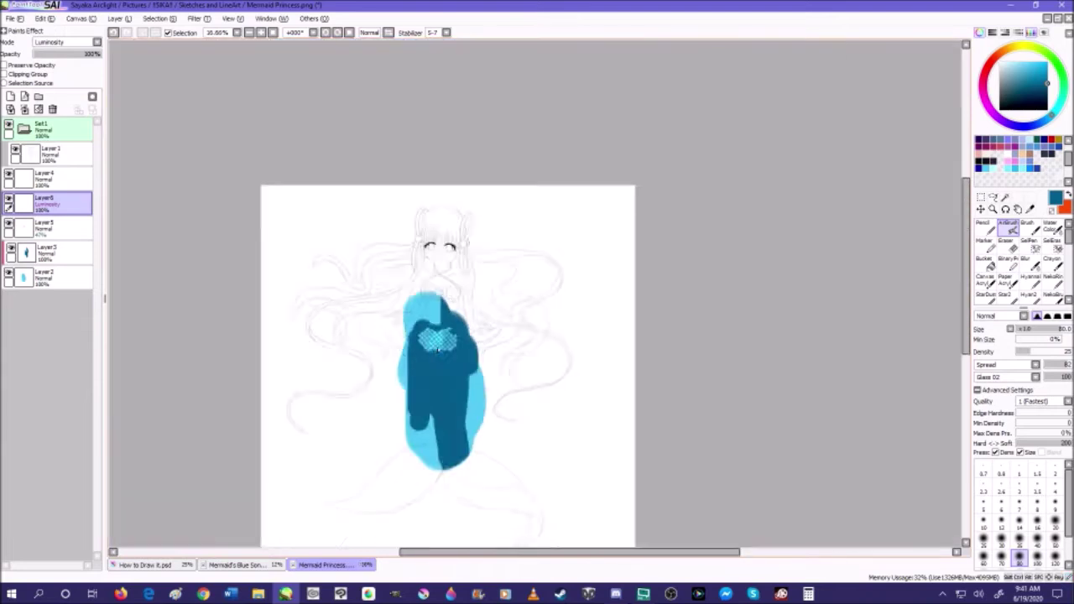
pyautogui.scroll(2, 437, 349)
# - Delete the texture, colour and line art layers, and close the Mermaid Princess document
pyautogui.click(53, 109)
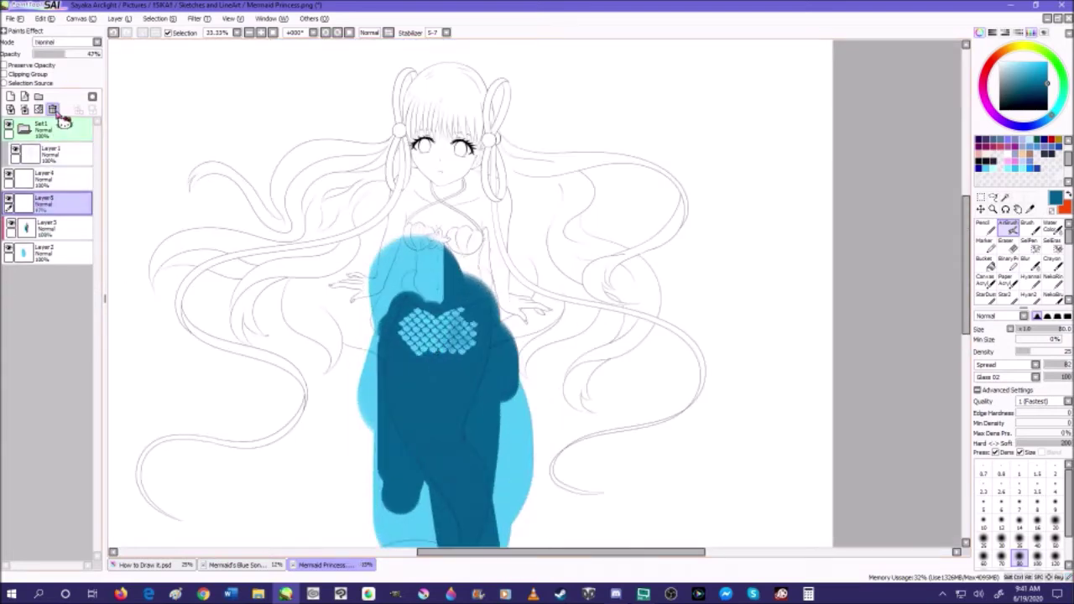
pyautogui.click(52, 109)
pyautogui.click(52, 109)
pyautogui.click(52, 109)
pyautogui.click(42, 126)
pyautogui.click(52, 109)
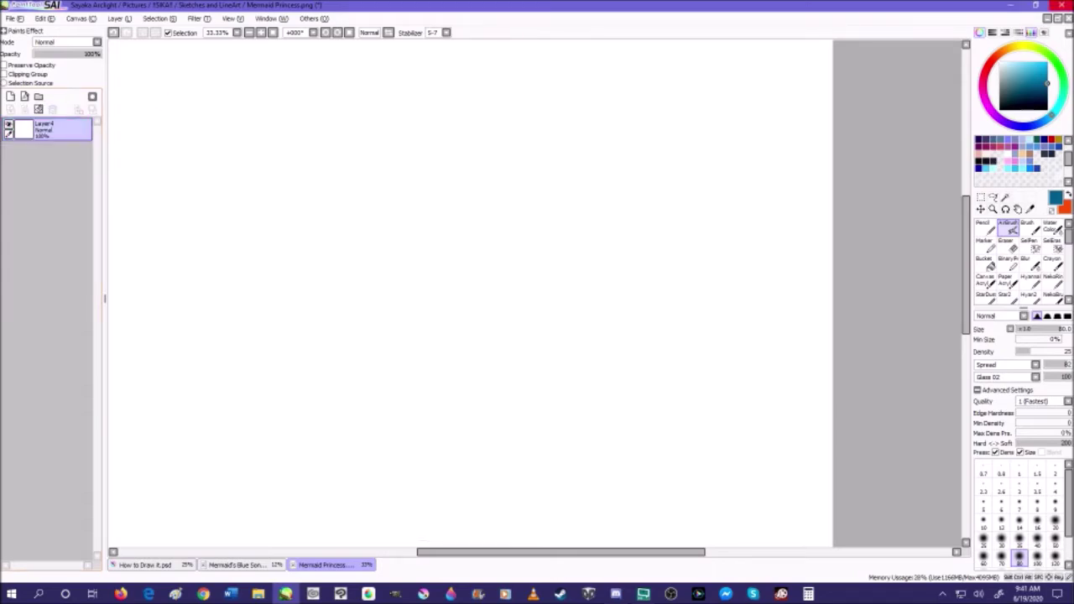
pyautogui.click(1068, 18)
pyautogui.click(547, 333)
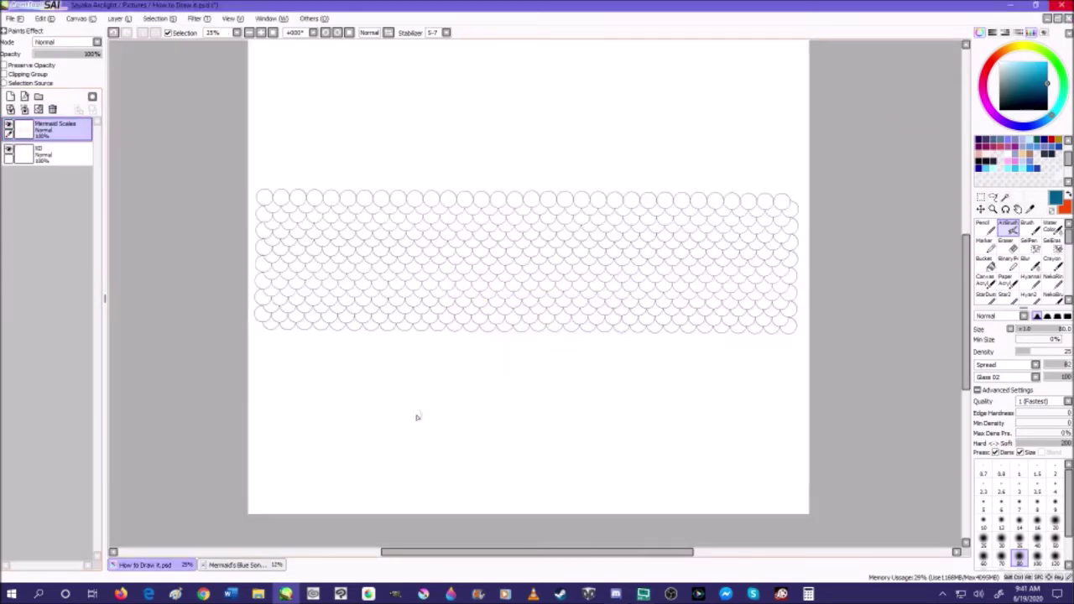
# - Examine the finished scale colouring and shading on the tail in the Mermaid's Blue Song artwork
pyautogui.click(265, 565)
pyautogui.scroll(9, 517, 307)
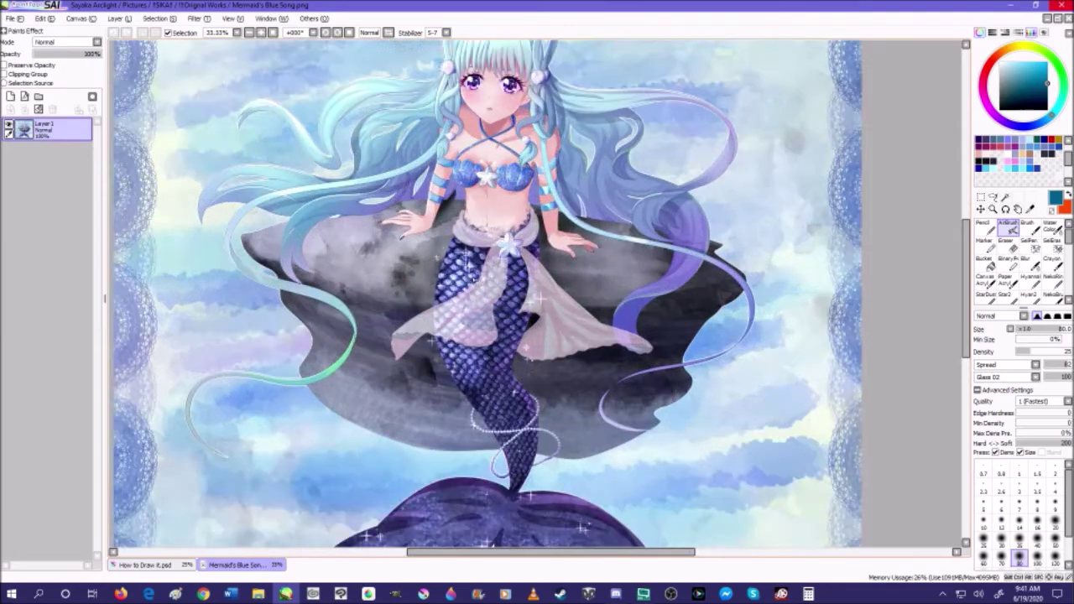
pyautogui.scroll(-5, 537, 293)
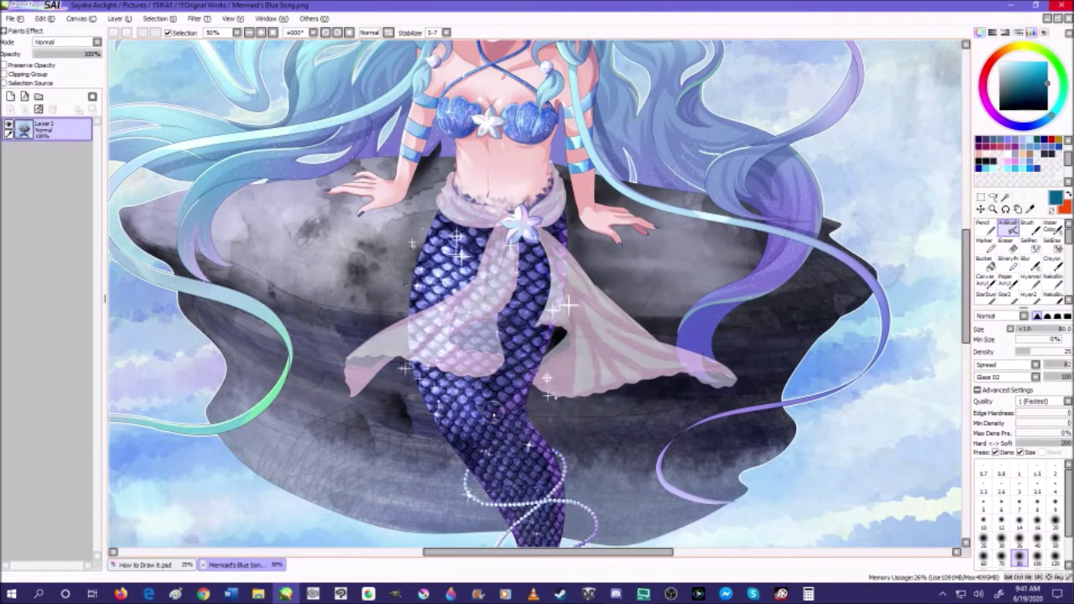
pyautogui.scroll(1, 495, 409)
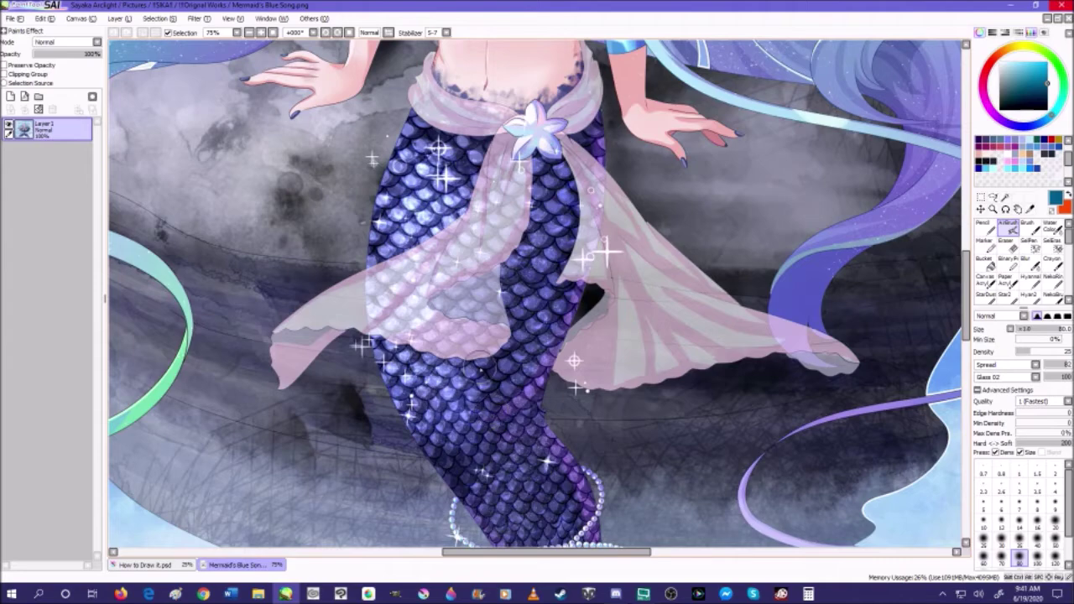
pyautogui.scroll(-3, 514, 421)
pyautogui.scroll(1, 513, 422)
pyautogui.scroll(-1, 514, 421)
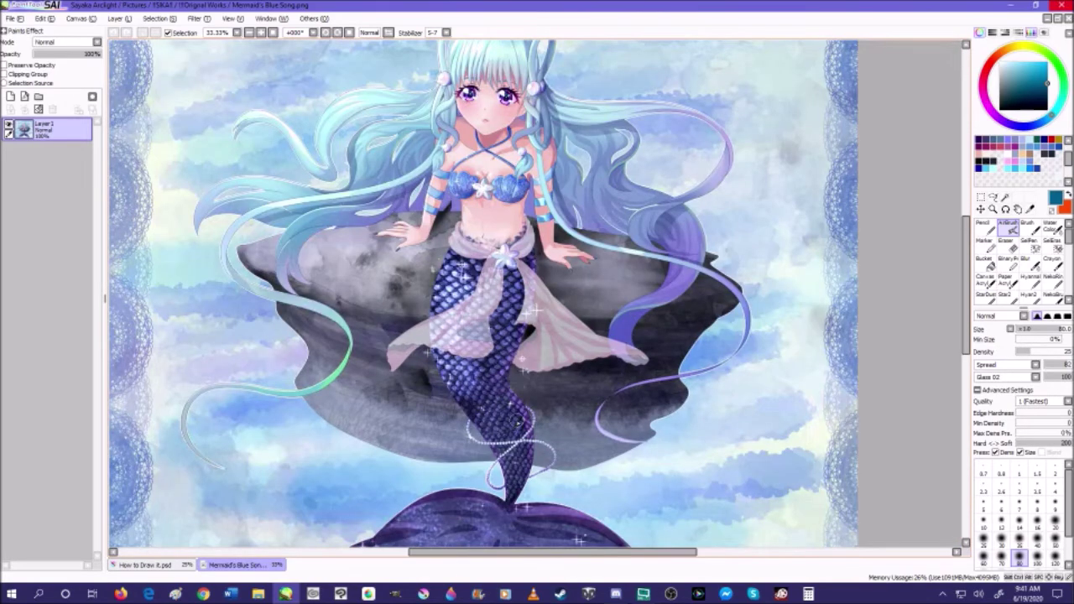
# - Return to How to Draw it.psd, hide the Mermaid Scales layer and view the list of topics
pyautogui.click(144, 565)
pyautogui.scroll(-2, 359, 371)
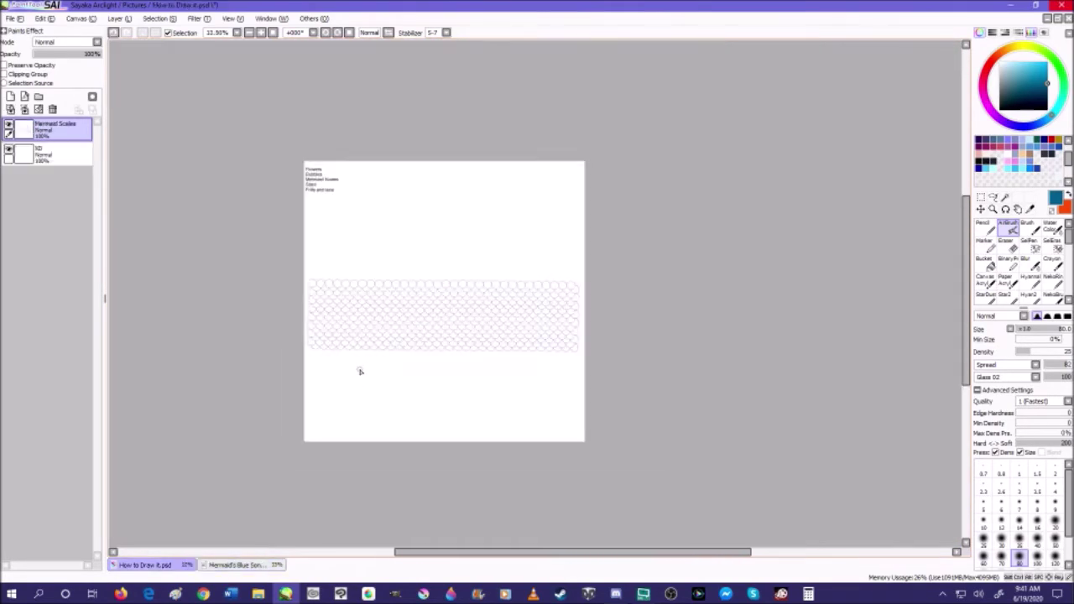
pyautogui.click(9, 126)
pyautogui.scroll(2, 269, 153)
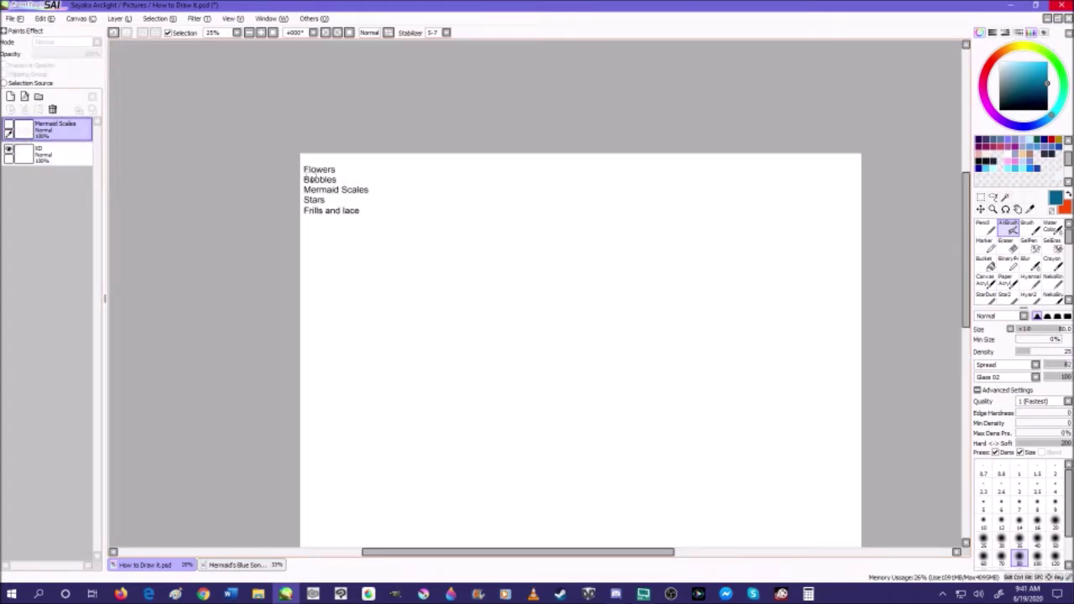
pyautogui.scroll(1, 311, 179)
pyautogui.scroll(-1, 354, 220)
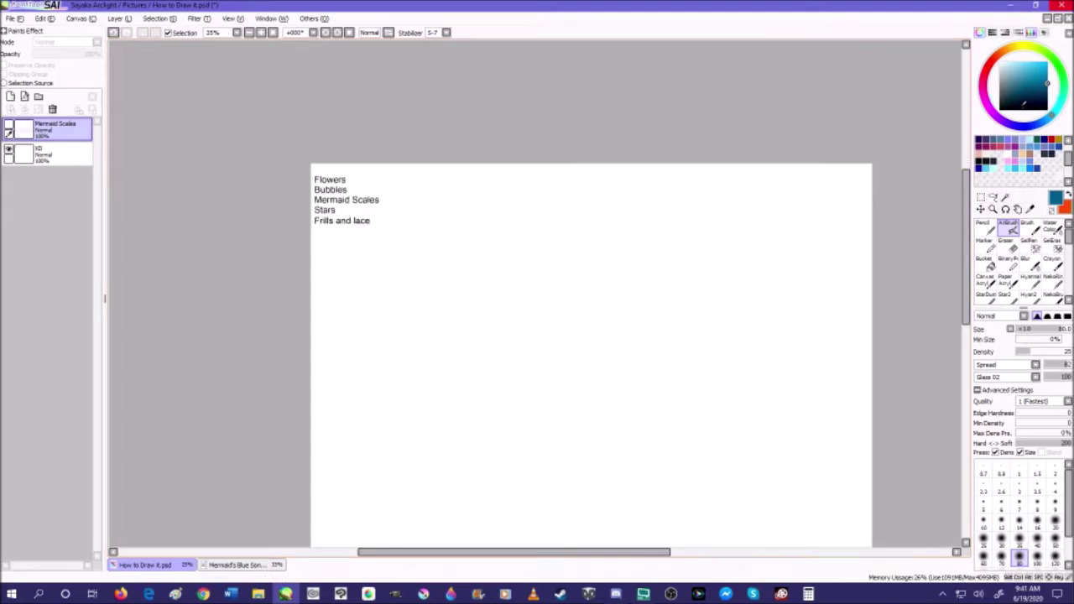
# - Add a new layer above Mermaid Scales and name it Bubble
pyautogui.moveTo(1055, 96); pyautogui.dragTo(1061, 59)
pyautogui.scroll(3, 662, 290)
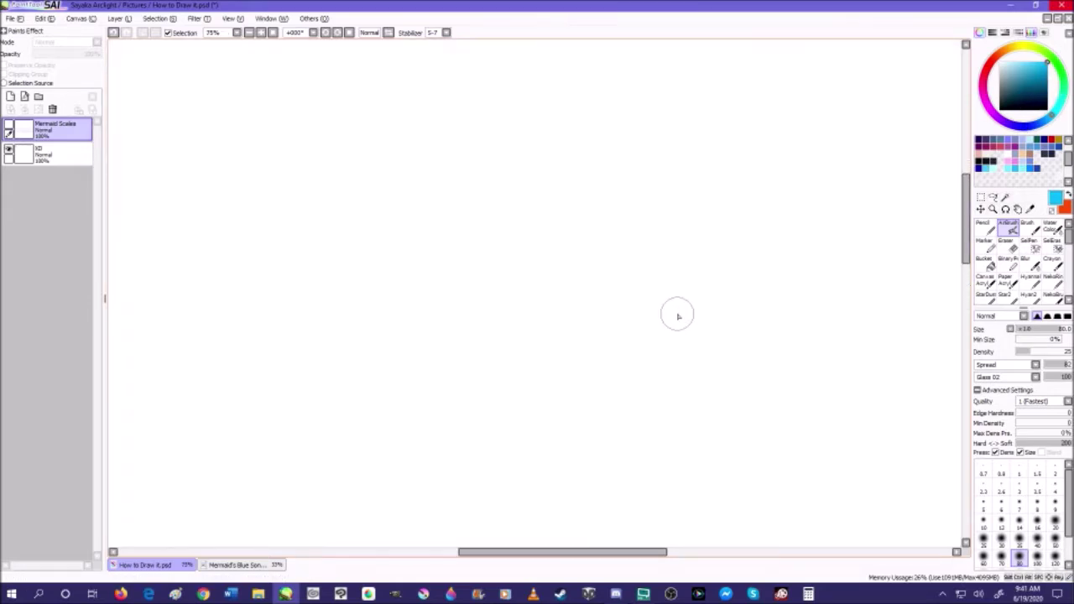
pyautogui.click(48, 152)
pyautogui.click(55, 134)
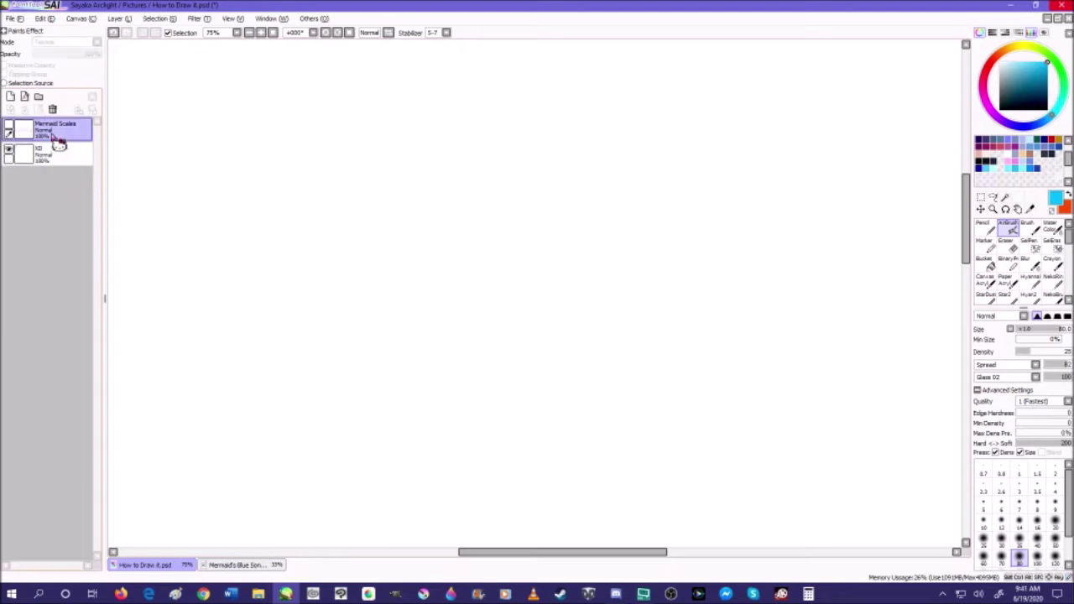
pyautogui.click(24, 96)
pyautogui.click(52, 109)
pyautogui.click(10, 97)
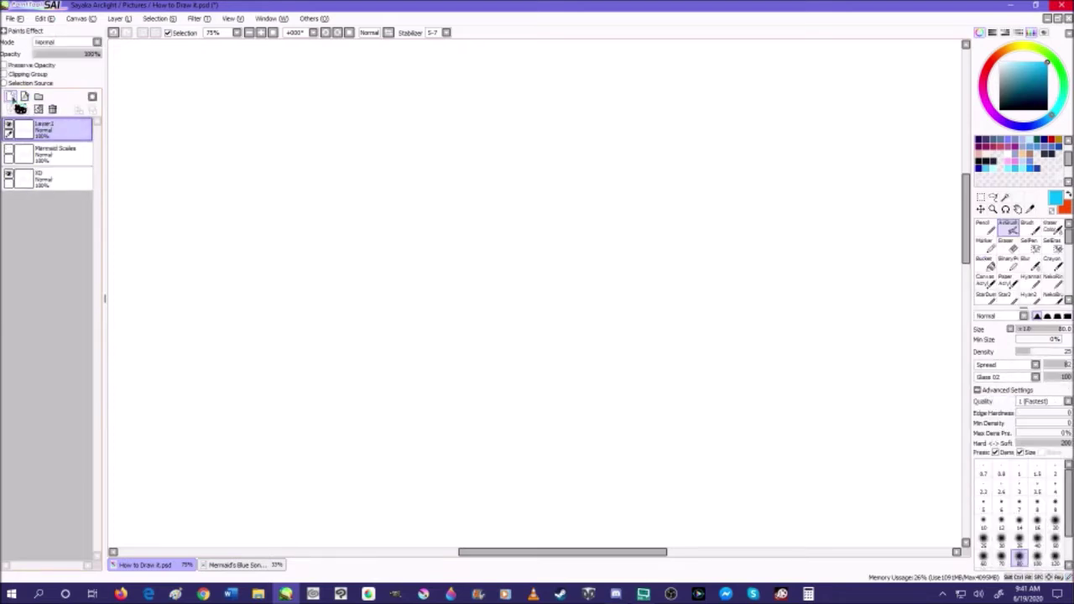
pyautogui.doubleClick(55, 134)
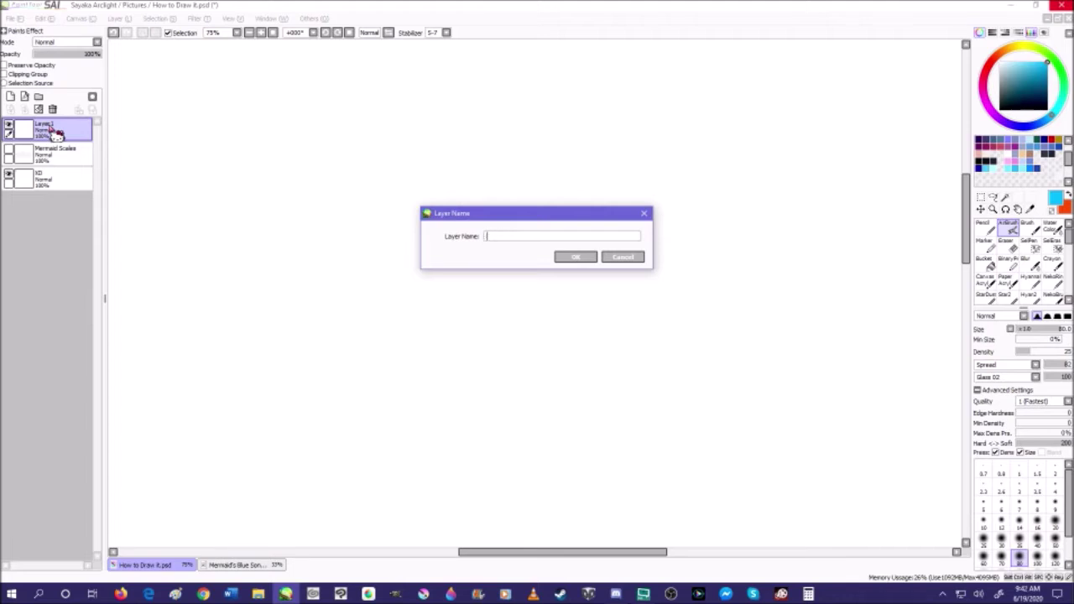
pyautogui.write('Bubble')
pyautogui.press('Return')
# - Choose a dark blue colour and add a layer named BG between Bubble and Mermaid Scales
pyautogui.click(1039, 94)
pyautogui.click(1025, 86)
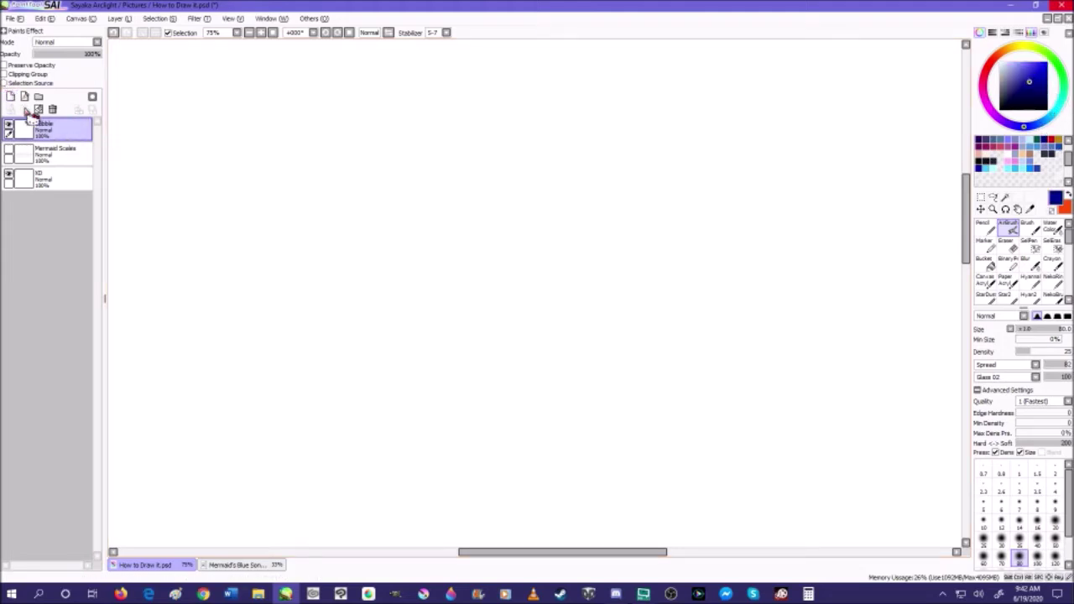
pyautogui.click(59, 158)
pyautogui.click(10, 96)
pyautogui.doubleClick(67, 157)
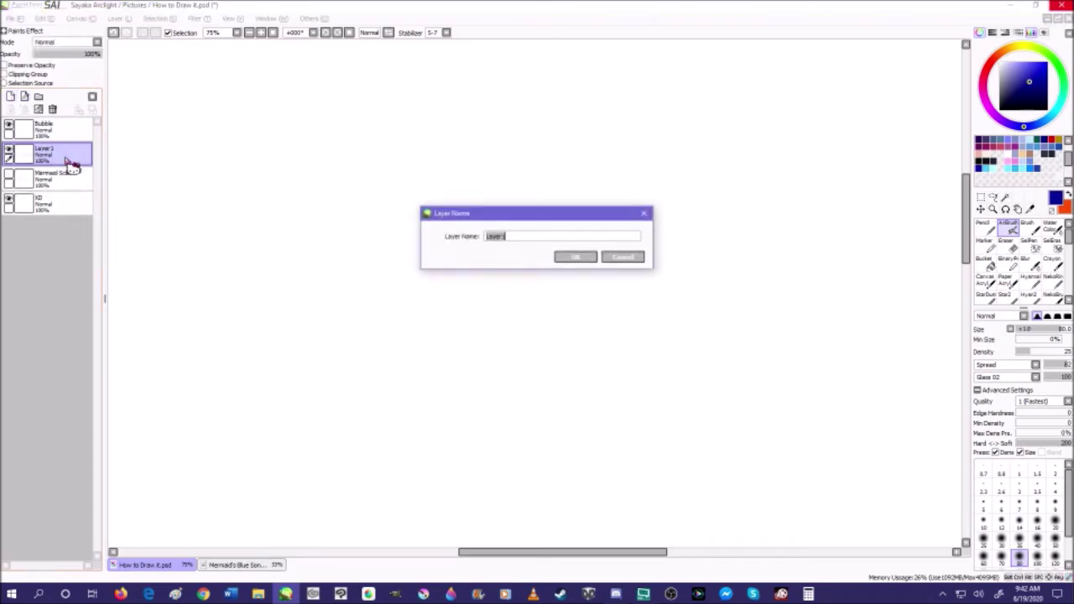
pyautogui.write('BG')
pyautogui.press('Return')
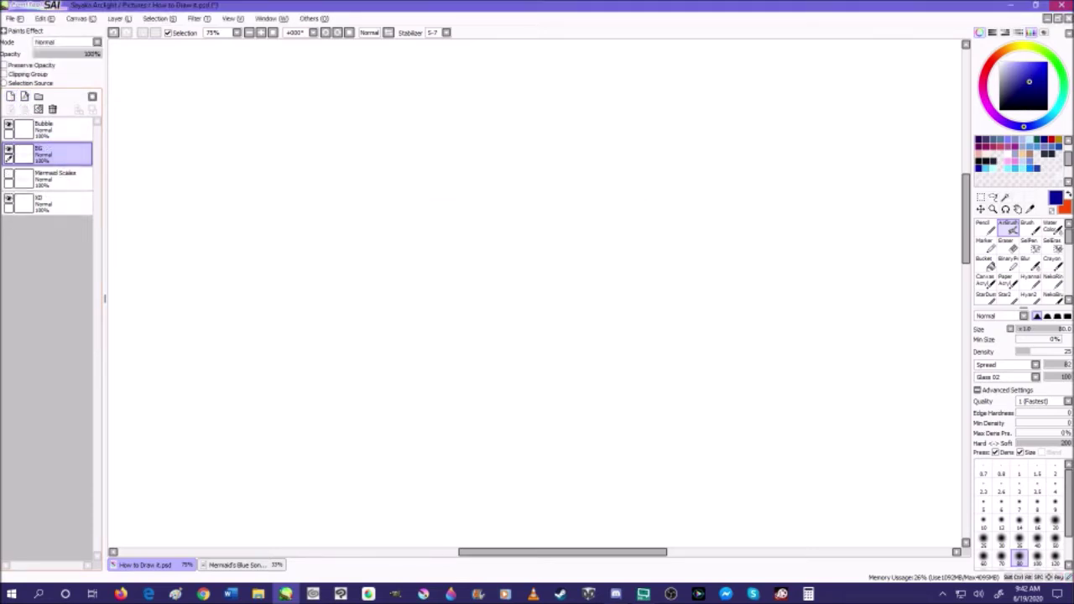
# - Choose a muted dark blue and spray a soft patch on the BG layer with the AirBrush at size 250
pyautogui.click(995, 138)
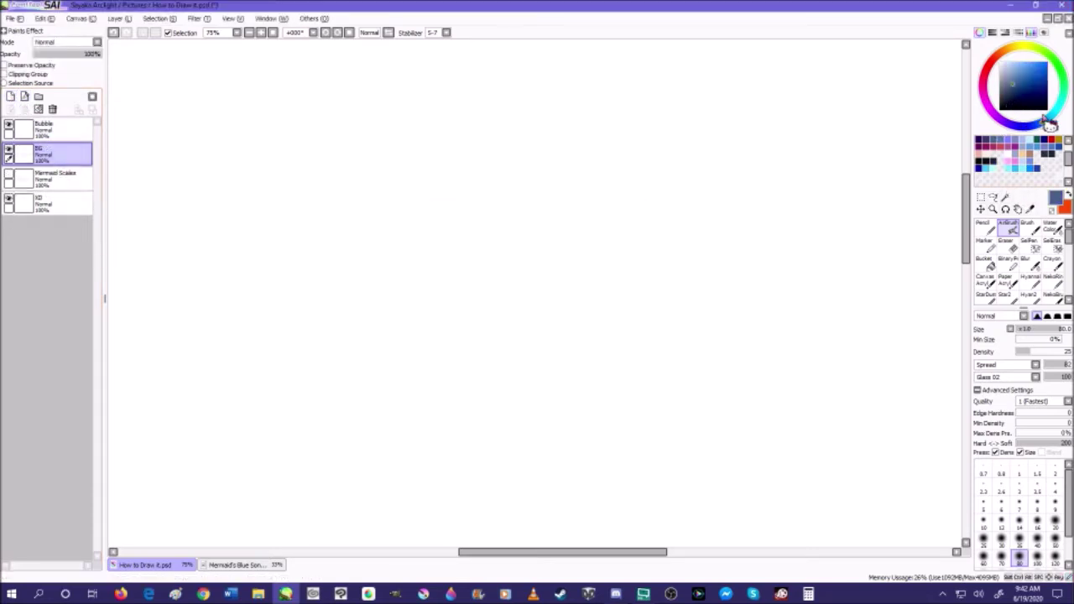
pyautogui.moveTo(1042, 121); pyautogui.dragTo(1033, 131)
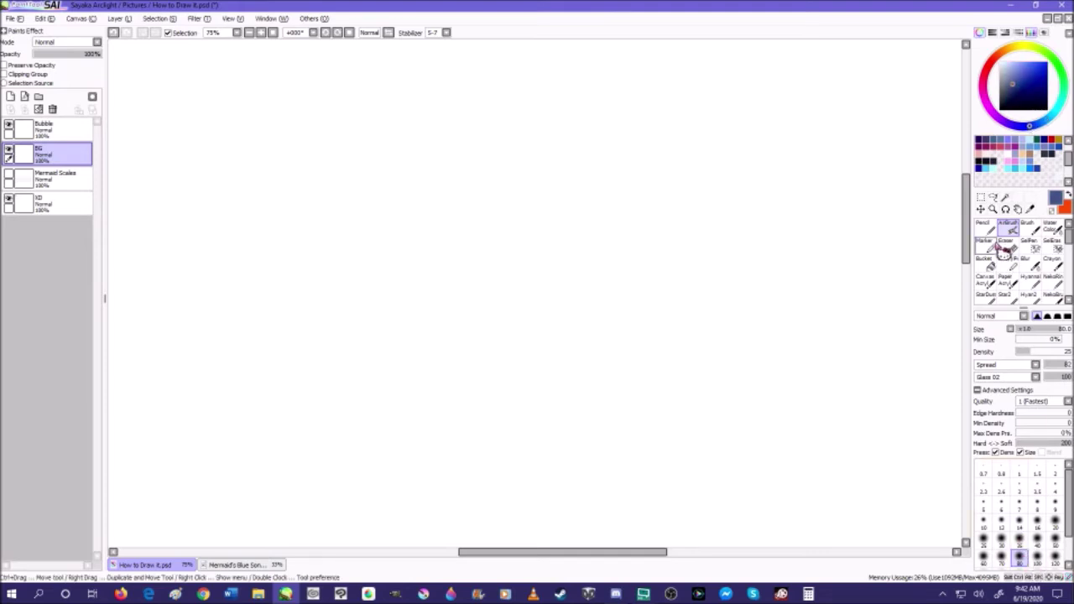
pyautogui.scroll(-2, 1028, 546)
pyautogui.click(1023, 537)
pyautogui.moveTo(520, 302); pyautogui.dragTo(604, 306)
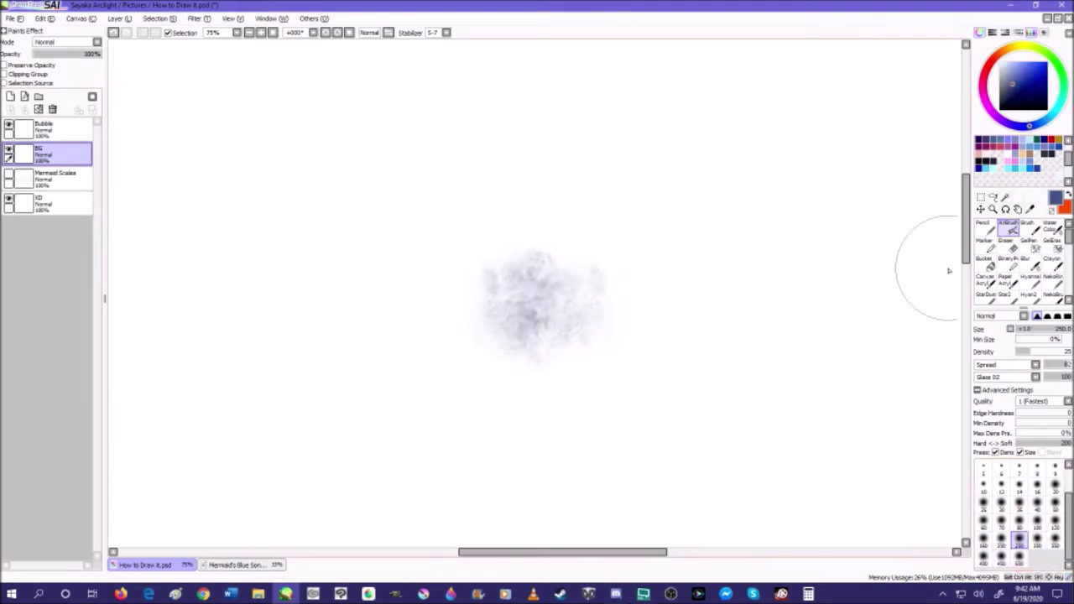
# - Set the AirBrush to simple circle with no texture and try a stroke on the BG layer
pyautogui.click(1035, 364)
pyautogui.scroll(1, 1022, 379)
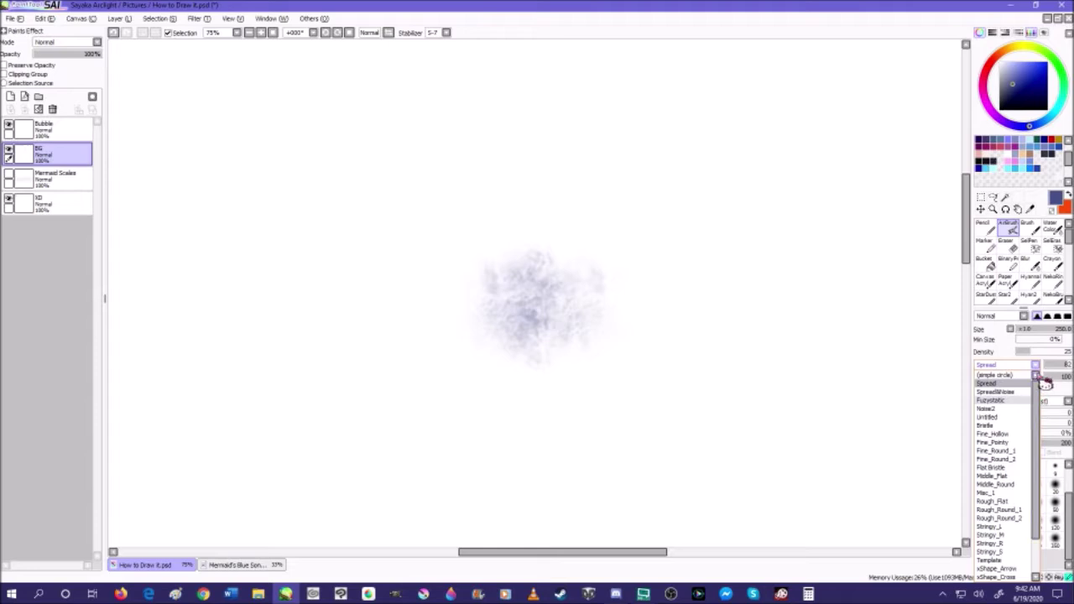
pyautogui.click(1015, 376)
pyautogui.click(1034, 377)
pyautogui.scroll(3, 1036, 394)
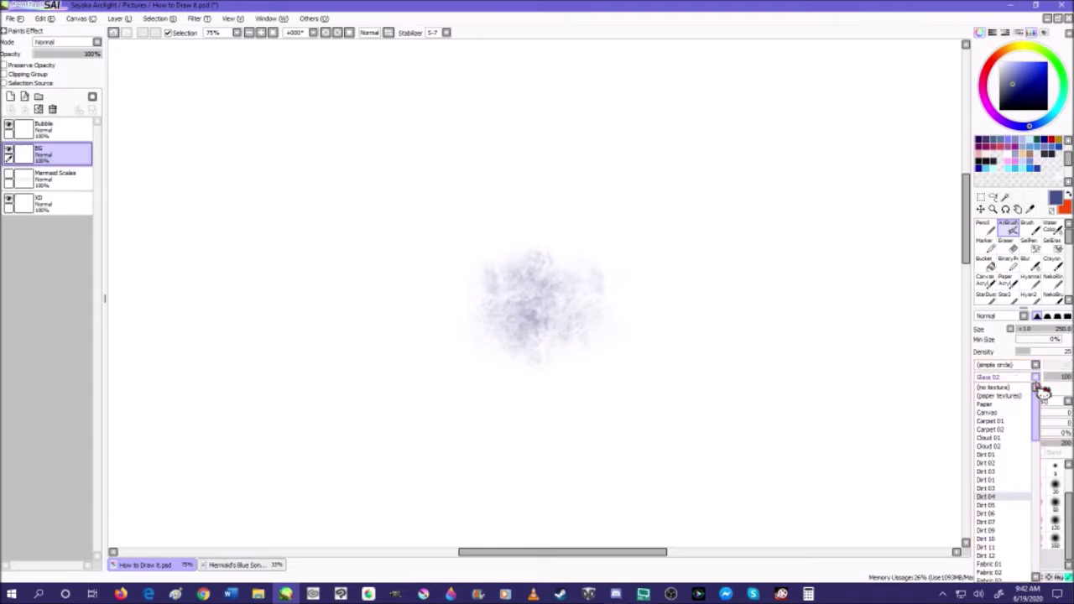
pyautogui.click(1007, 381)
pyautogui.moveTo(554, 306)
pyautogui.mouseDown()
pyautogui.moveTo(372, 305)
pyautogui.moveTo(579, 290)
pyautogui.mouseUp()
# - Paint a large muted blue patch and an overlapping light cyan patch on the BG layer with the Pencil at size 500
pyautogui.click(981, 226)
pyautogui.click(1019, 555)
pyautogui.moveTo(604, 353)
pyautogui.mouseDown()
pyautogui.moveTo(360, 330)
pyautogui.moveTo(319, 384)
pyautogui.moveTo(348, 257)
pyautogui.moveTo(376, 359)
pyautogui.mouseUp()
pyautogui.scroll(-2, 390, 356)
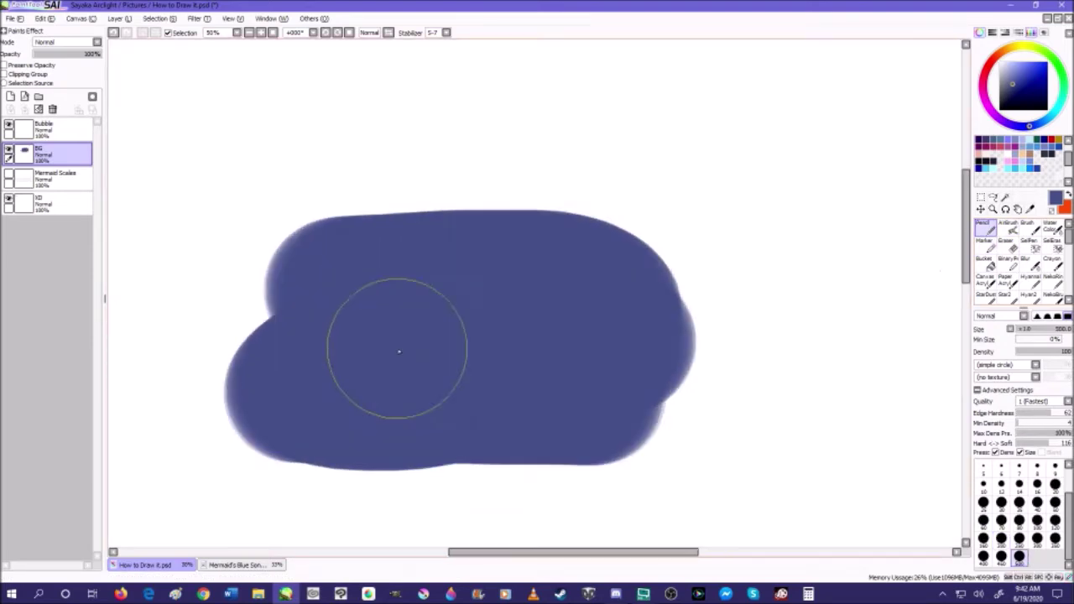
pyautogui.click(1029, 166)
pyautogui.moveTo(697, 302)
pyautogui.mouseDown()
pyautogui.moveTo(638, 371)
pyautogui.moveTo(695, 336)
pyautogui.moveTo(862, 307)
pyautogui.moveTo(838, 409)
pyautogui.mouseUp()
pyautogui.scroll(2, 394, 361)
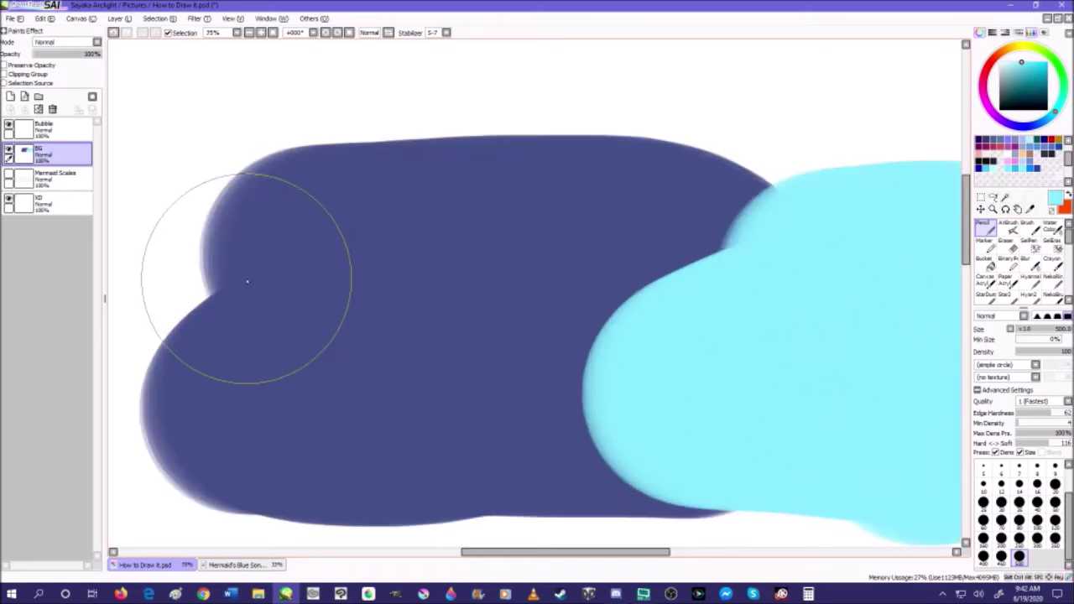
# - Add a new layer above Bubble and draw a white oval bubble outline on the dark blue patch with the Pencil at size 12
pyautogui.click(10, 96)
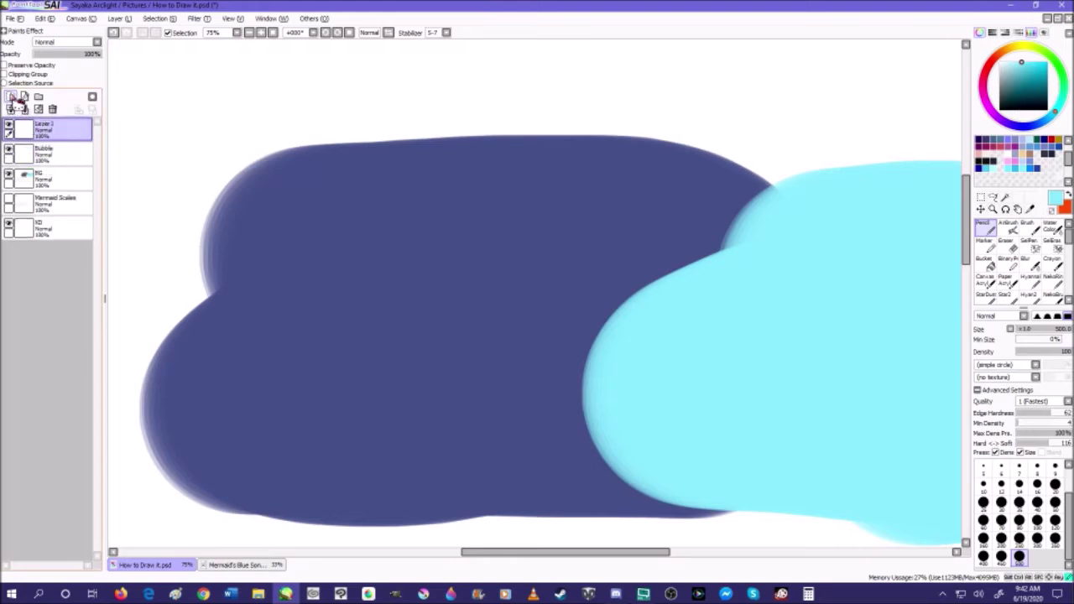
pyautogui.click(1000, 484)
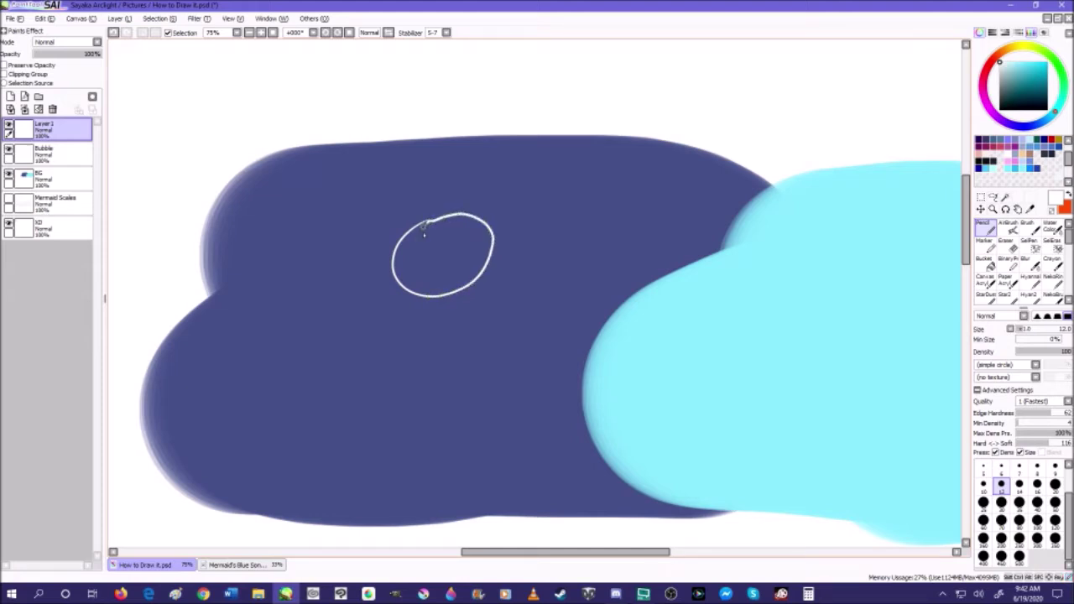
pyautogui.hotkey('ctrl', 'z')
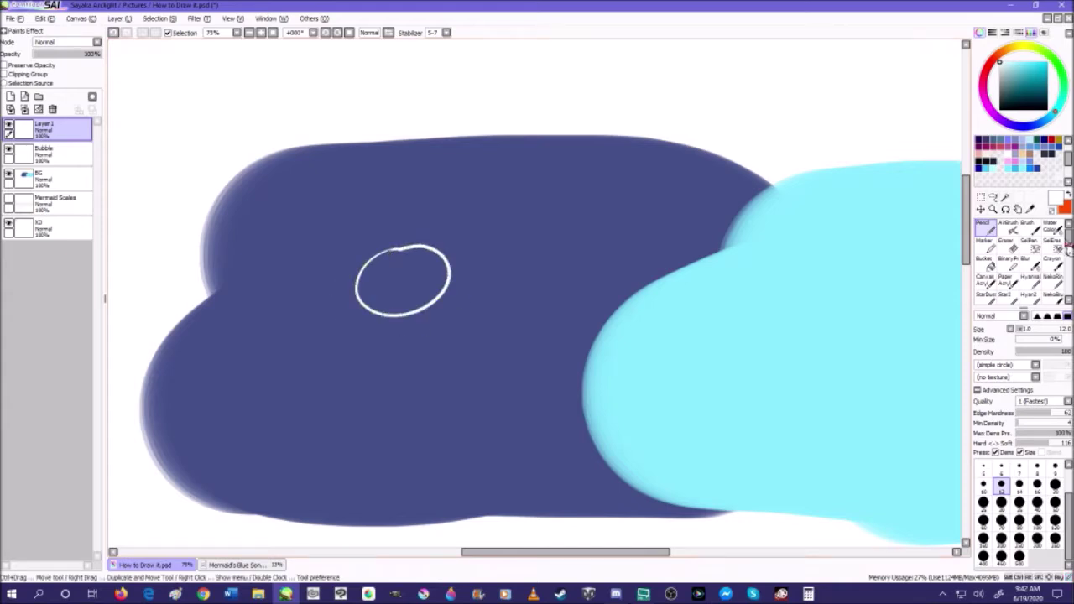
# - Erase the uneven line overlap at the join of the white oval outline
pyautogui.press('e')
pyautogui.scroll(5, 392, 249)
pyautogui.moveTo(353, 310)
pyautogui.mouseDown()
pyautogui.moveTo(400, 308)
pyautogui.moveTo(328, 311)
pyautogui.moveTo(409, 296)
pyautogui.moveTo(434, 304)
pyautogui.mouseUp()
pyautogui.scroll(-7, 435, 303)
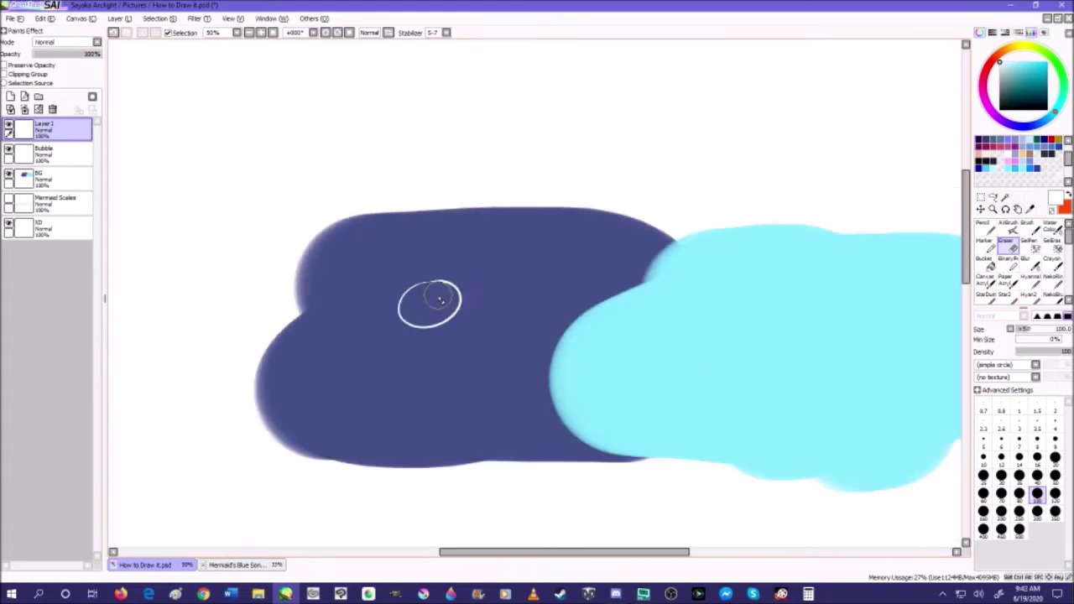
# - Draw a second, smaller slanted white oval beside the first with the Pencil, undoing and redrawing the uneven attempt
pyautogui.click(988, 228)
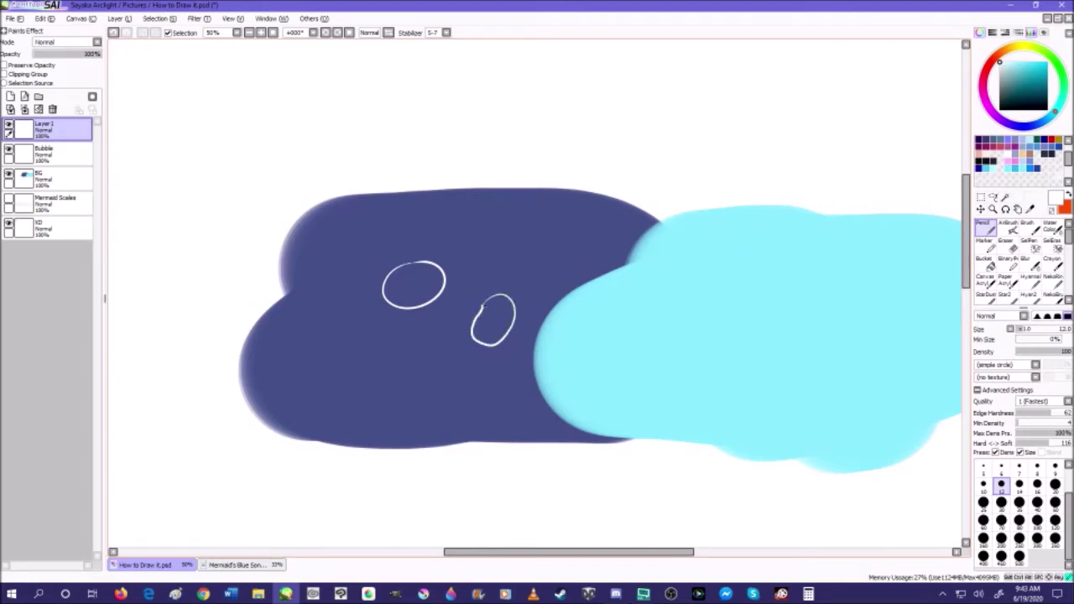
pyautogui.scroll(4, 494, 302)
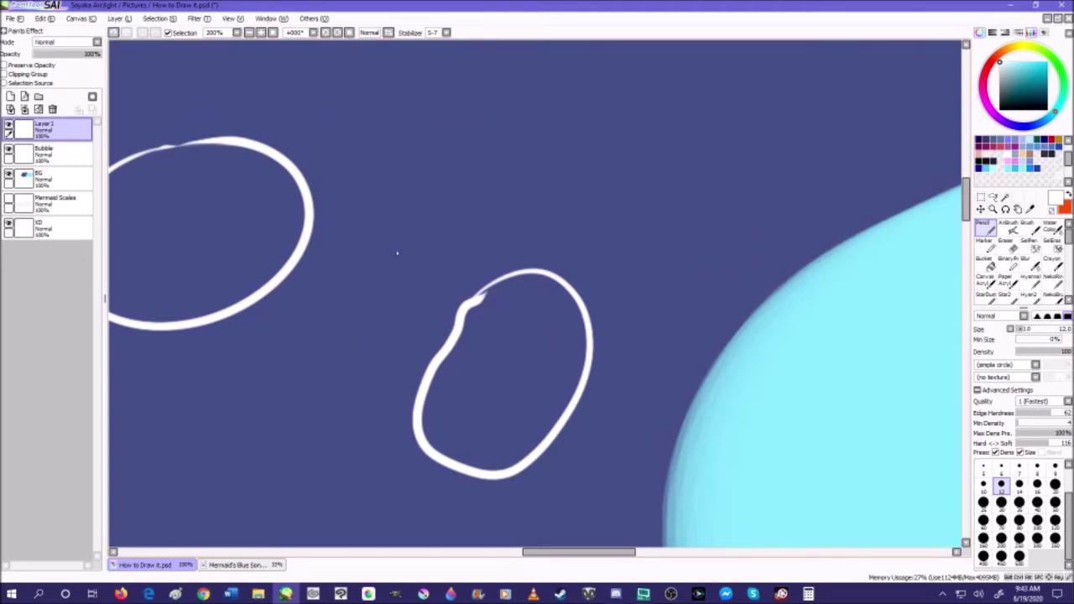
pyautogui.click(113, 33)
pyautogui.moveTo(423, 260)
pyautogui.mouseDown()
pyautogui.moveTo(474, 401)
pyautogui.moveTo(577, 166)
pyautogui.mouseUp()
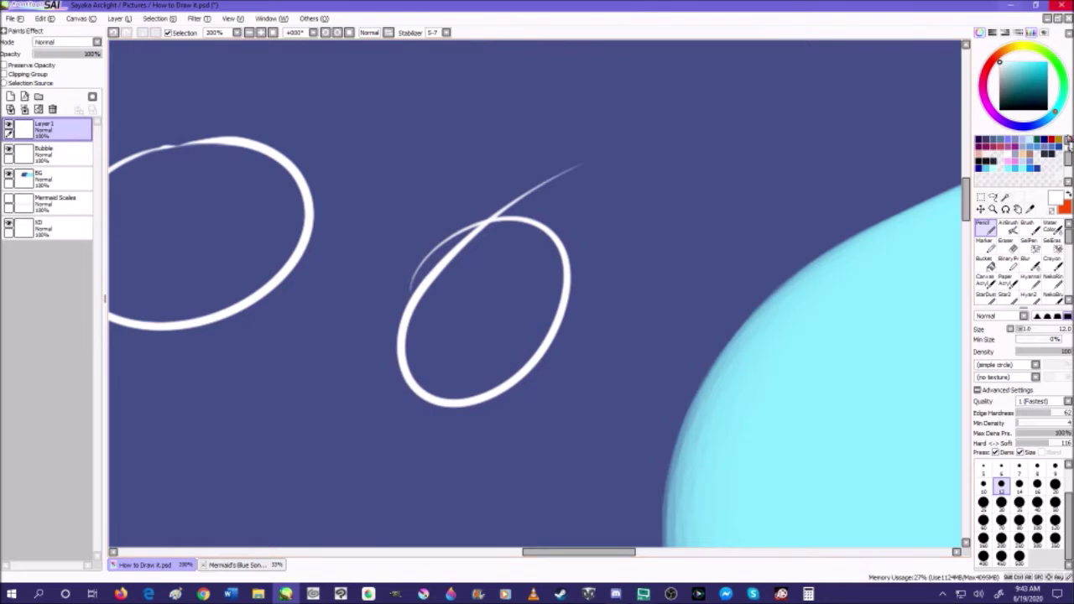
# - Erase the stray line ends around the top of the slanted oval with the Eraser at size 35
pyautogui.click(1005, 240)
pyautogui.click(1018, 475)
pyautogui.scroll(3, 344, 244)
pyautogui.moveTo(390, 260)
pyautogui.mouseDown()
pyautogui.moveTo(540, 374)
pyautogui.moveTo(653, 244)
pyautogui.moveTo(704, 205)
pyautogui.moveTo(880, 118)
pyautogui.moveTo(927, 114)
pyautogui.mouseUp()
pyautogui.scroll(-3, 510, 232)
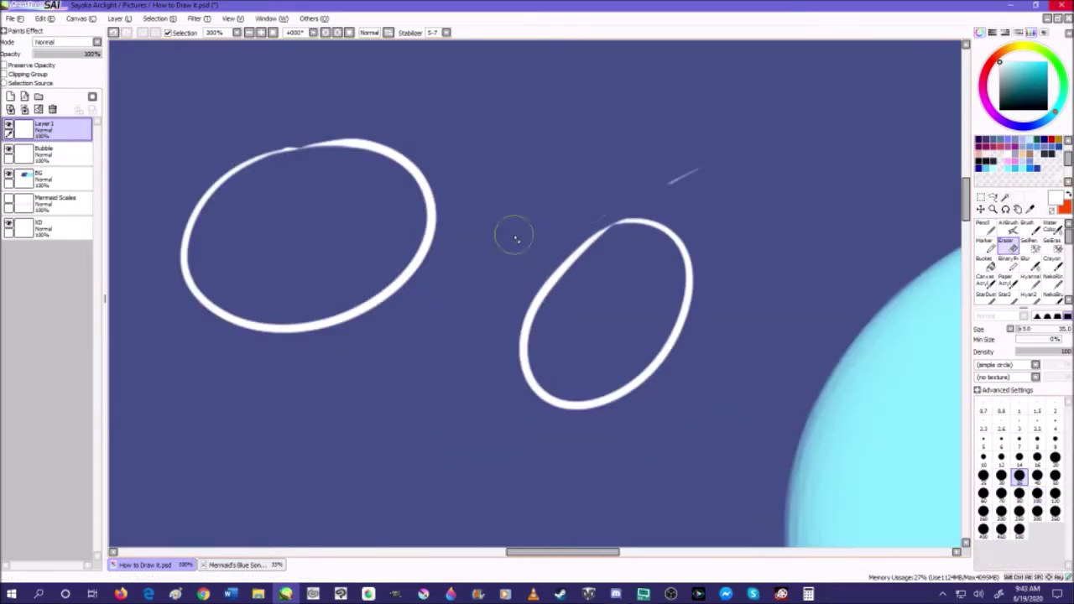
pyautogui.scroll(-6, 438, 302)
pyautogui.scroll(1, 470, 334)
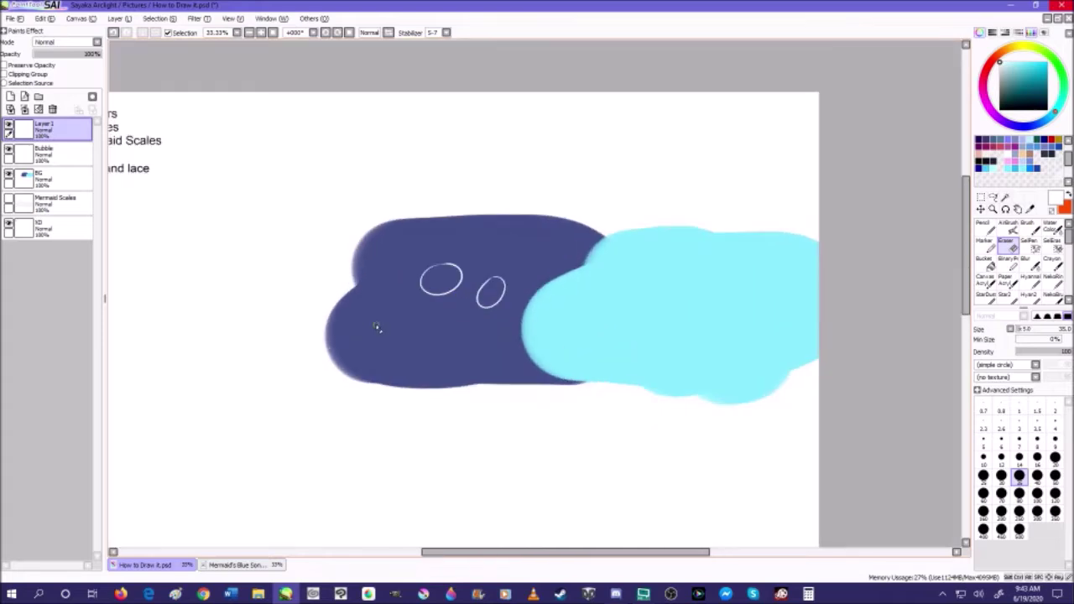
# - Draw a small irregular white bubble outline below the first oval and clean its line join with the Eraser at size 30
pyautogui.press('n')
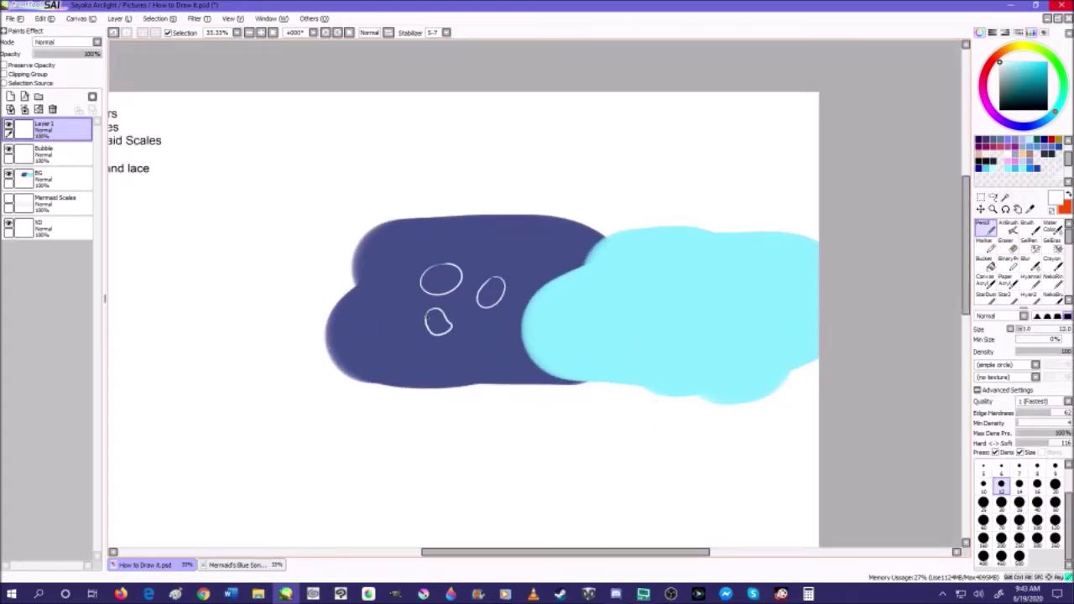
pyautogui.scroll(7, 426, 310)
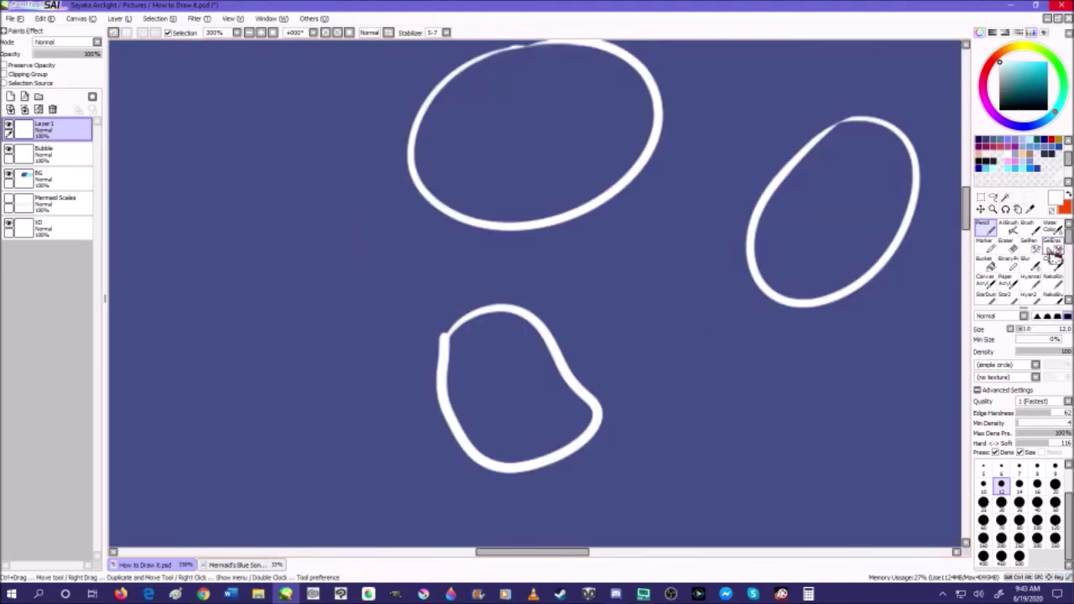
pyautogui.press('e')
pyautogui.scroll(1, 444, 347)
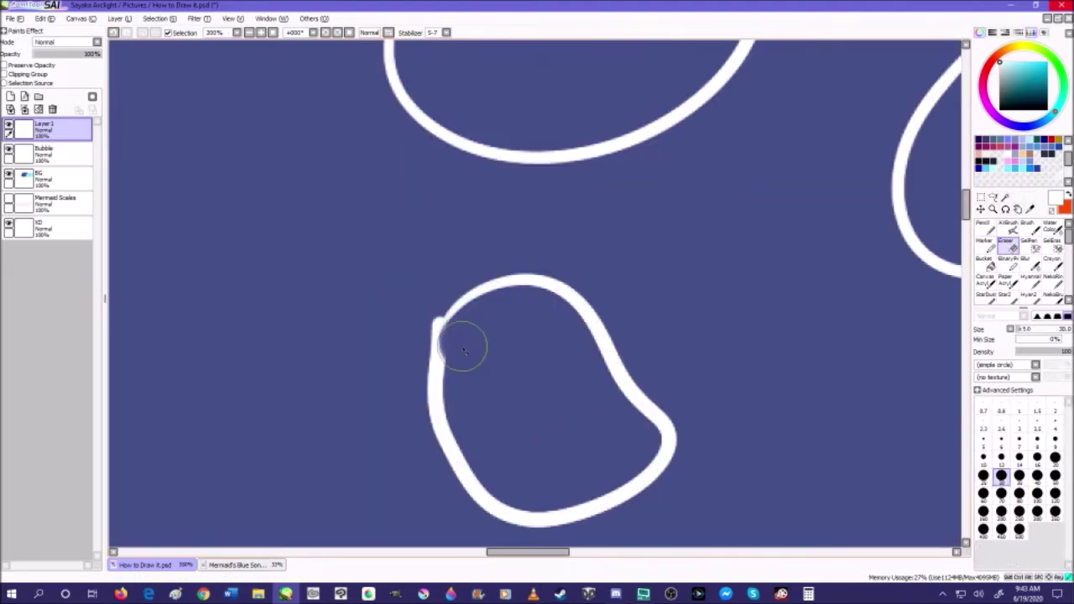
pyautogui.scroll(1, 425, 311)
pyautogui.scroll(-1, 425, 311)
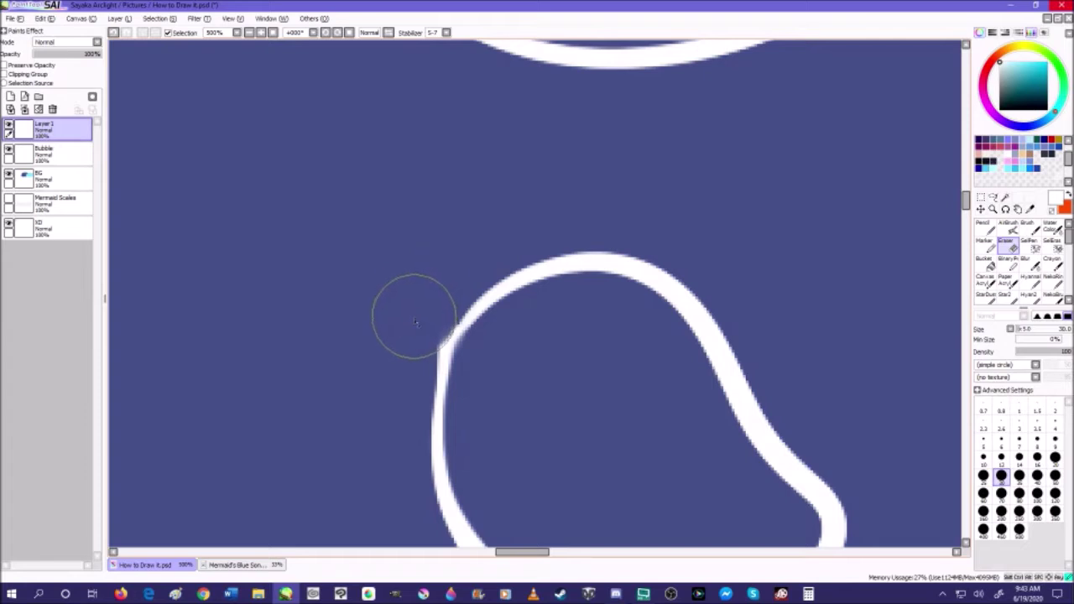
pyautogui.scroll(-1, 422, 322)
pyautogui.scroll(-4, 422, 321)
pyautogui.scroll(2, 521, 289)
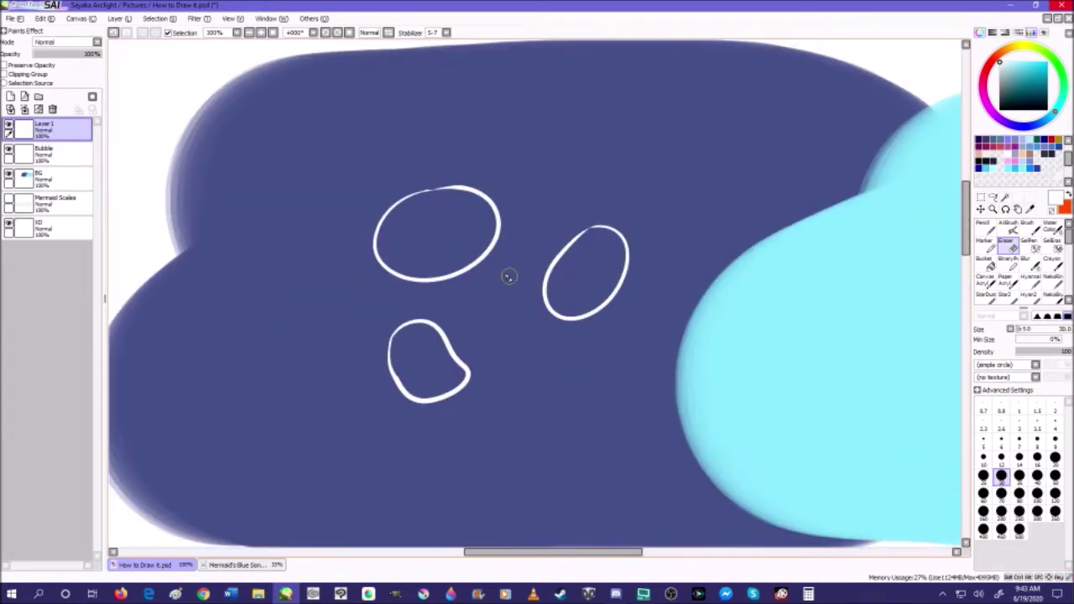
# - Draw a teal crescent inside the lower edge of the first oval and fill it with the Pencil at size 30
pyautogui.scroll(1, 458, 243)
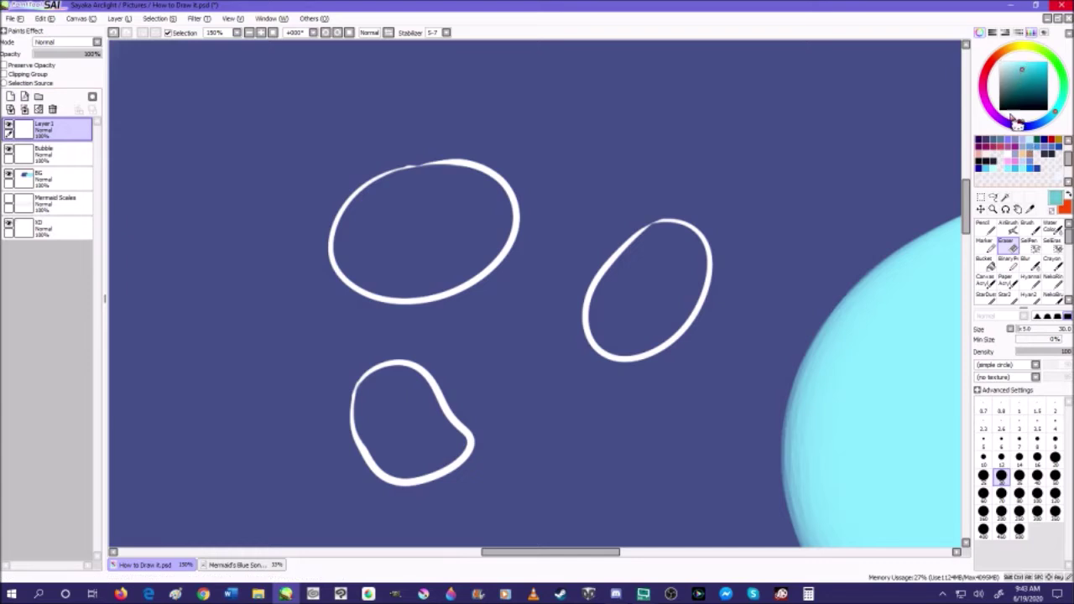
pyautogui.click(985, 224)
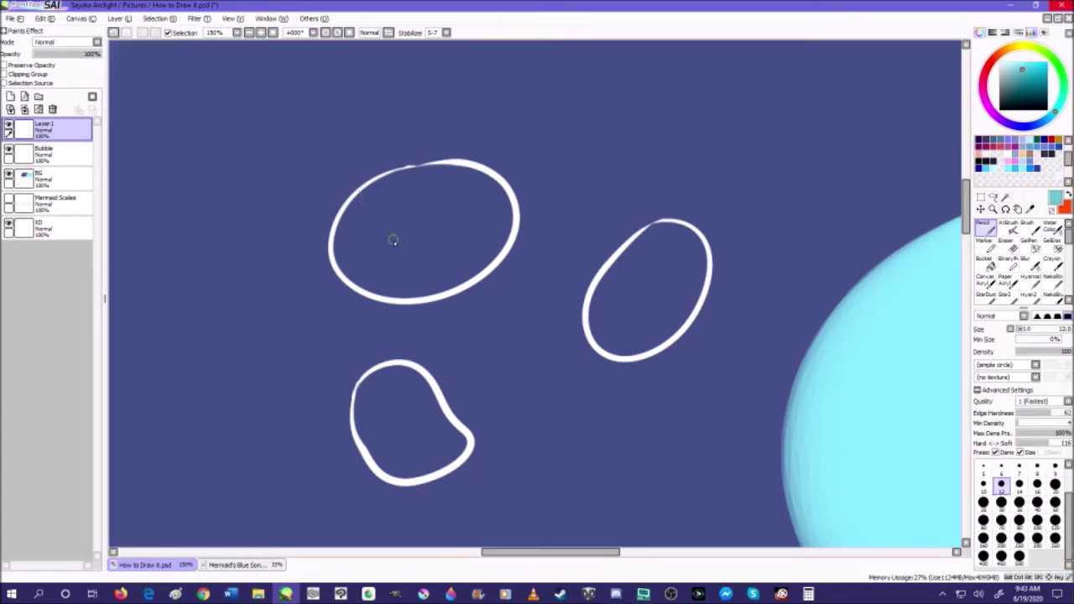
pyautogui.moveTo(364, 250)
pyautogui.mouseDown()
pyautogui.moveTo(472, 224)
pyautogui.moveTo(436, 277)
pyautogui.moveTo(371, 264)
pyautogui.mouseUp()
pyautogui.click(1000, 502)
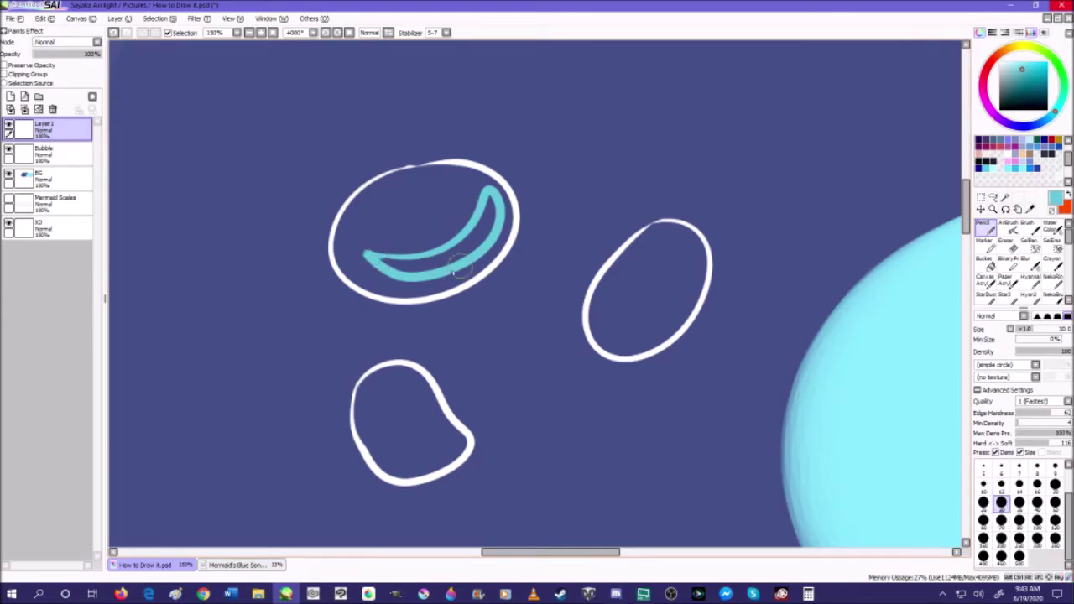
pyautogui.moveTo(375, 263)
pyautogui.mouseDown()
pyautogui.moveTo(453, 256)
pyautogui.moveTo(495, 203)
pyautogui.mouseUp()
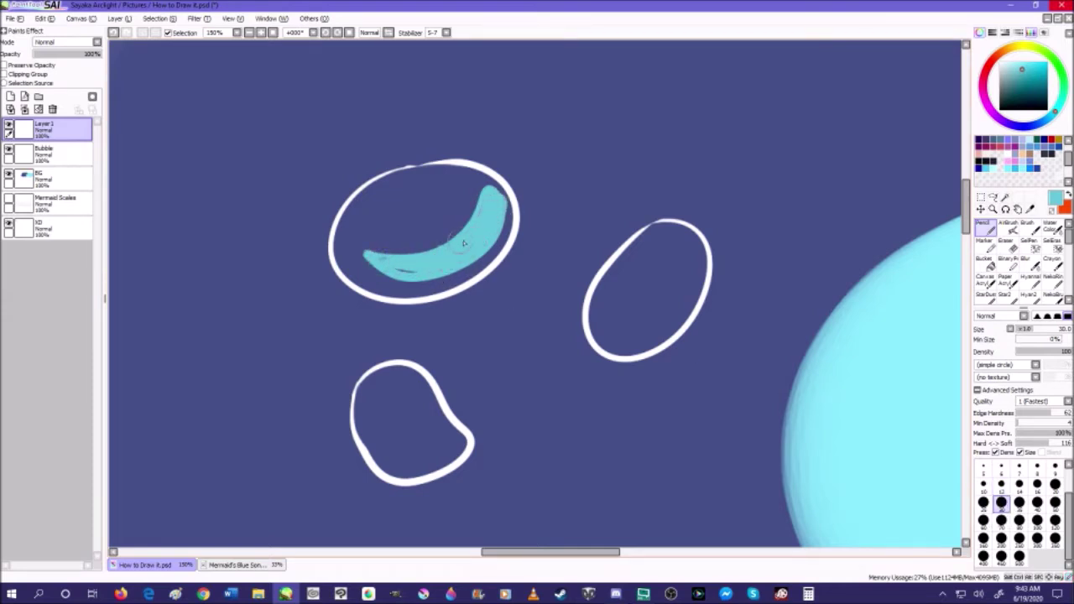
# - Add a layer directly above Bubble and paint a dark teal band along the first oval's lower rim, around the crescent
pyautogui.click(1018, 73)
pyautogui.click(69, 159)
pyautogui.click(10, 98)
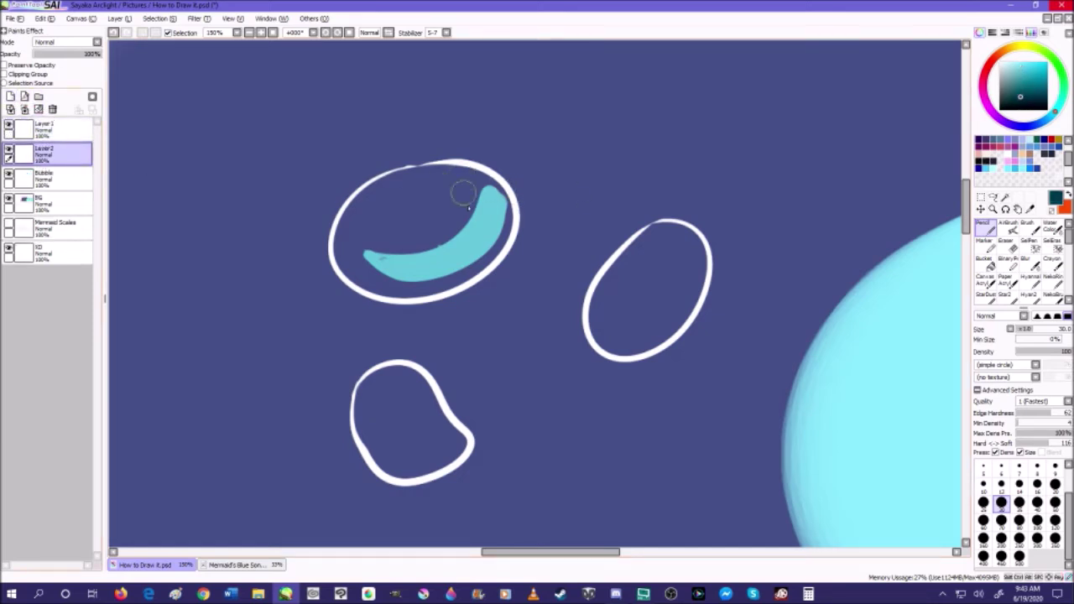
pyautogui.moveTo(467, 170)
pyautogui.mouseDown()
pyautogui.moveTo(485, 205)
pyautogui.moveTo(457, 260)
pyautogui.moveTo(400, 288)
pyautogui.moveTo(361, 290)
pyautogui.moveTo(451, 281)
pyautogui.moveTo(487, 235)
pyautogui.moveTo(478, 175)
pyautogui.moveTo(506, 204)
pyautogui.moveTo(494, 250)
pyautogui.moveTo(426, 288)
pyautogui.mouseUp()
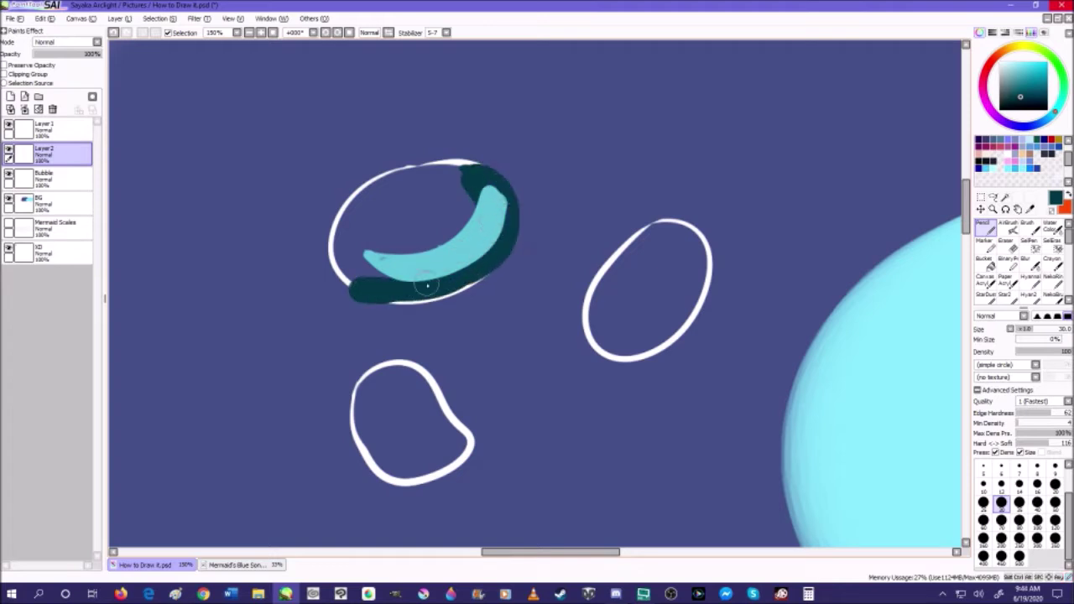
# - Select the area outside the bubble outlines with the Magic Wand, clear it on Layer1 and Layer2, and deselect
pyautogui.click(1005, 196)
pyautogui.click(67, 176)
pyautogui.click(211, 259)
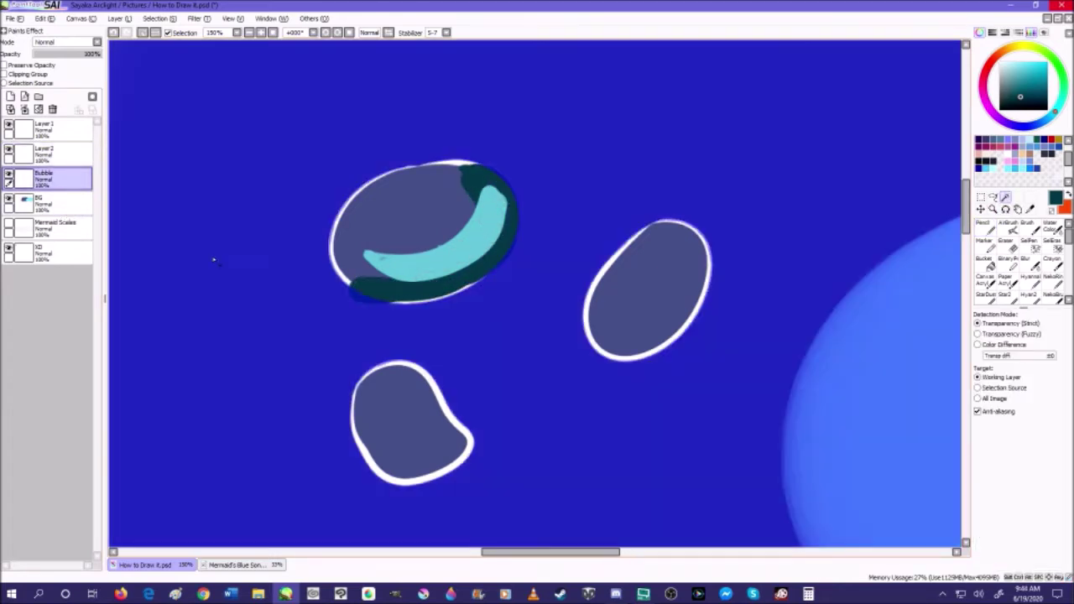
pyautogui.click(51, 136)
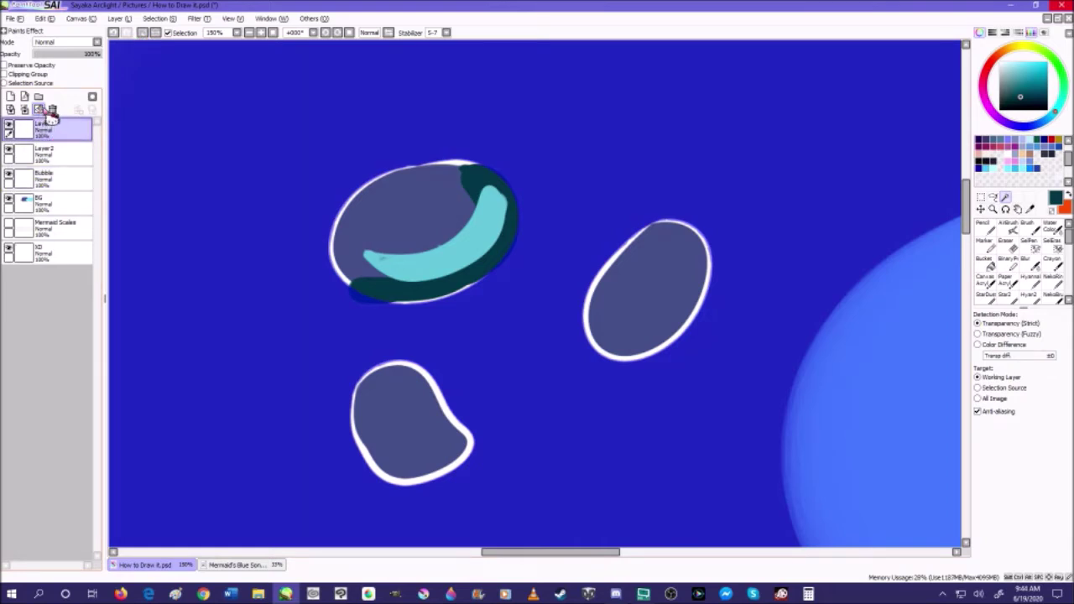
pyautogui.click(45, 149)
pyautogui.click(8, 125)
pyautogui.click(8, 125)
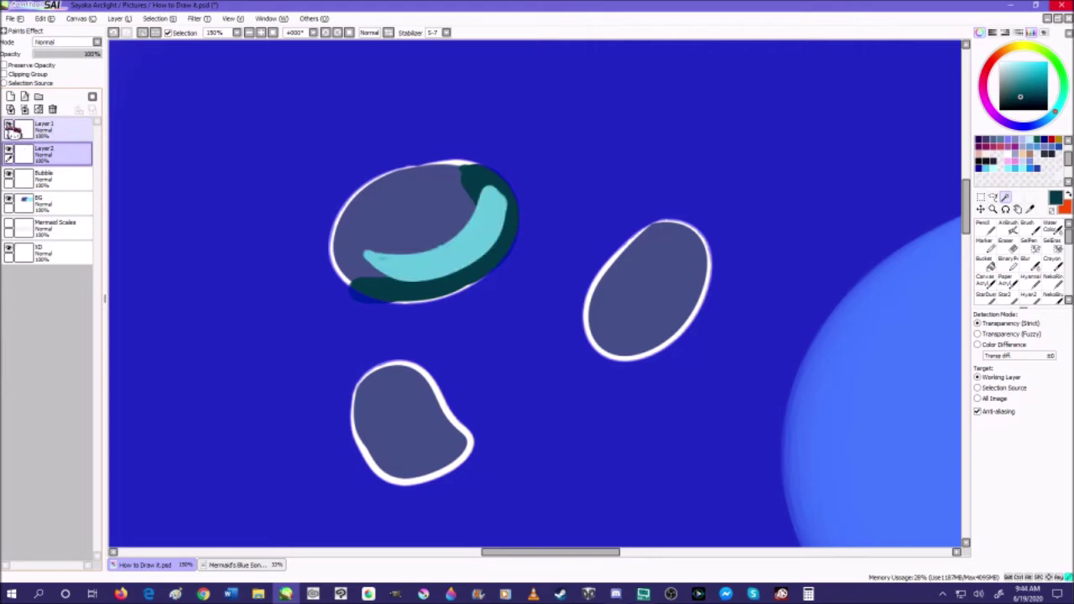
pyautogui.click(38, 110)
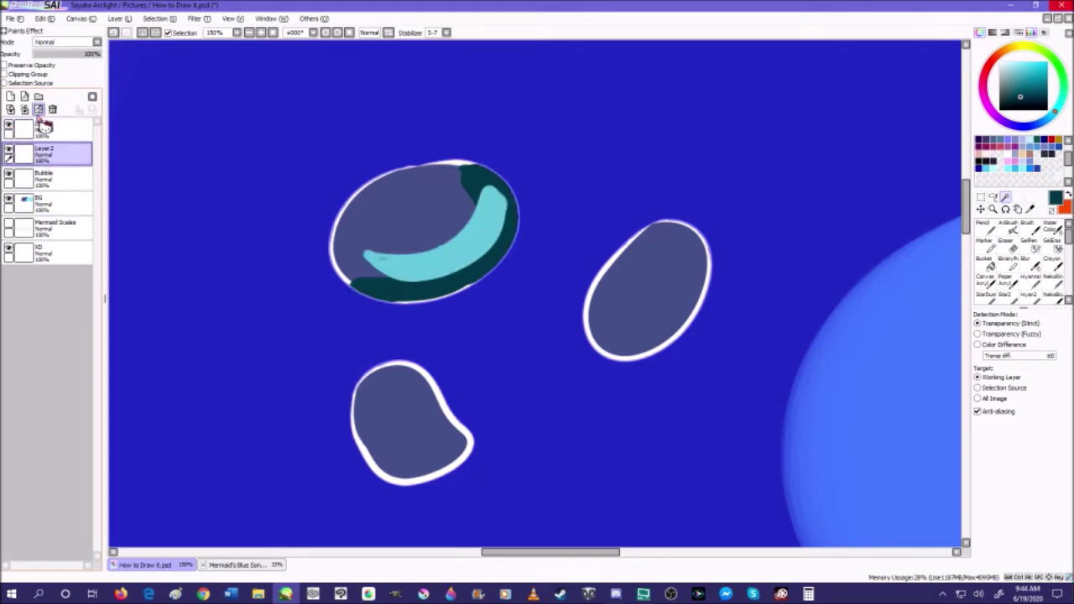
pyautogui.click(142, 33)
# - Merge Layer1 down into Layer2 and lower the merged layer's opacity to 55%
pyautogui.click(60, 131)
pyautogui.click(25, 110)
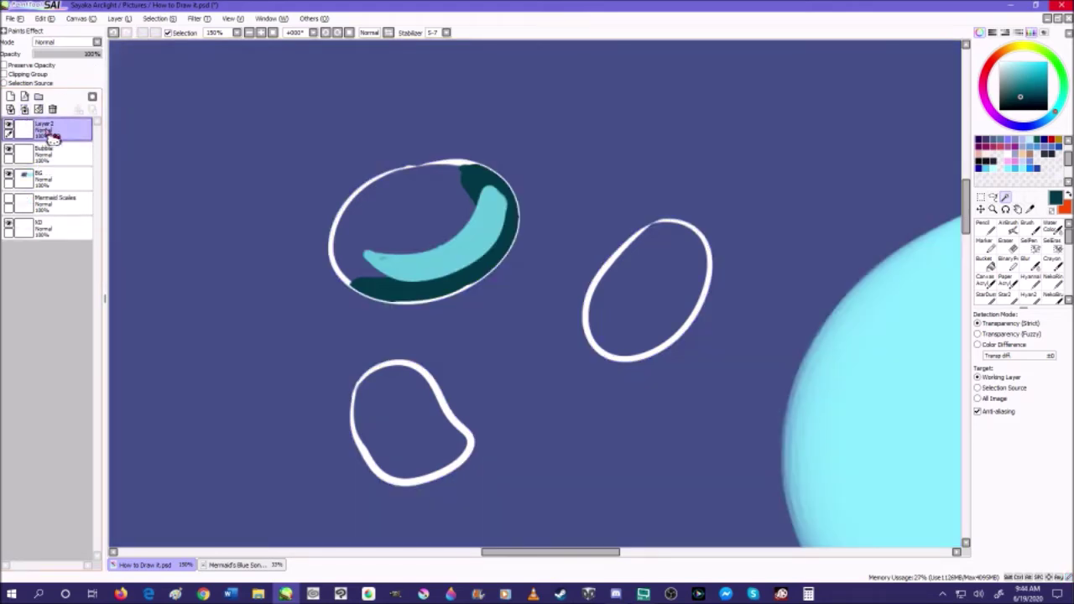
pyautogui.moveTo(97, 54); pyautogui.dragTo(74, 60)
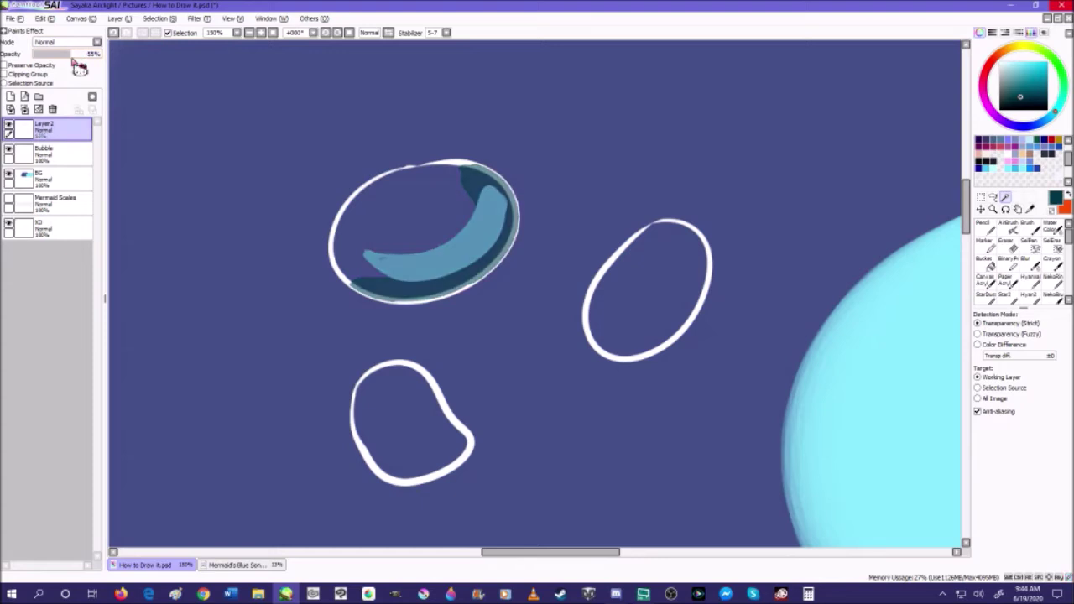
pyautogui.scroll(-9, 346, 188)
pyautogui.scroll(9, 338, 184)
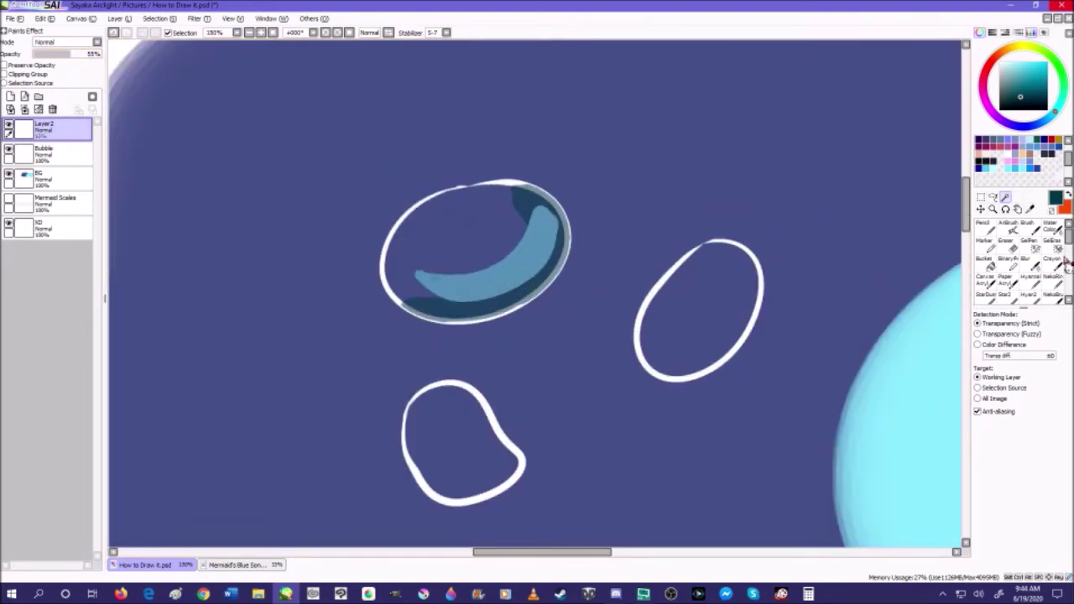
# - Blend the inner edge of the teal crescent in the first oval with the Blur brush at size 14
pyautogui.click(1020, 259)
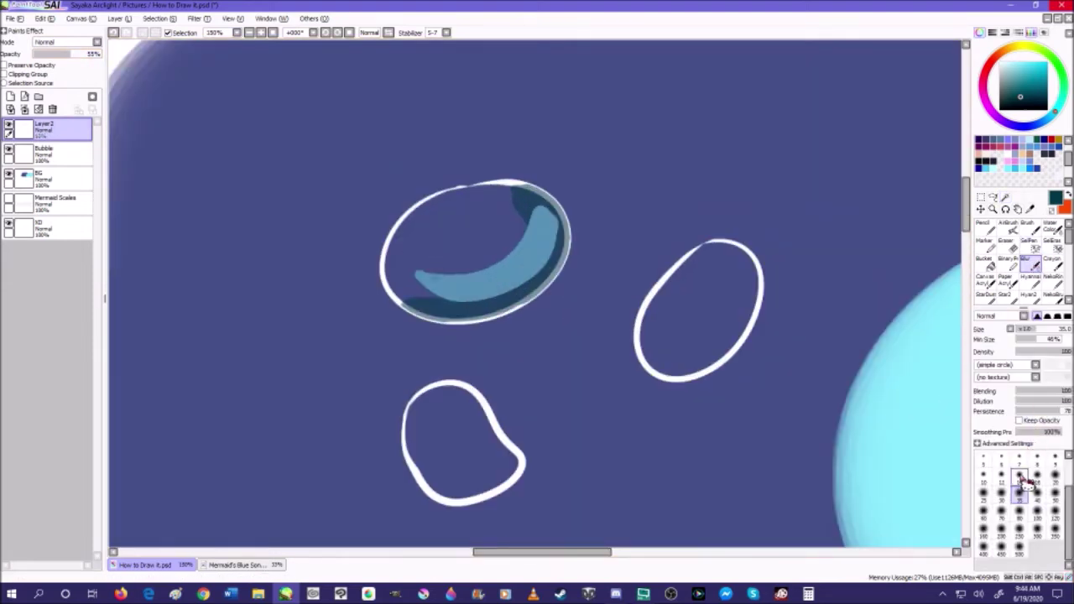
pyautogui.scroll(1, 419, 289)
pyautogui.moveTo(440, 279)
pyautogui.mouseDown()
pyautogui.moveTo(481, 287)
pyautogui.moveTo(528, 259)
pyautogui.mouseUp()
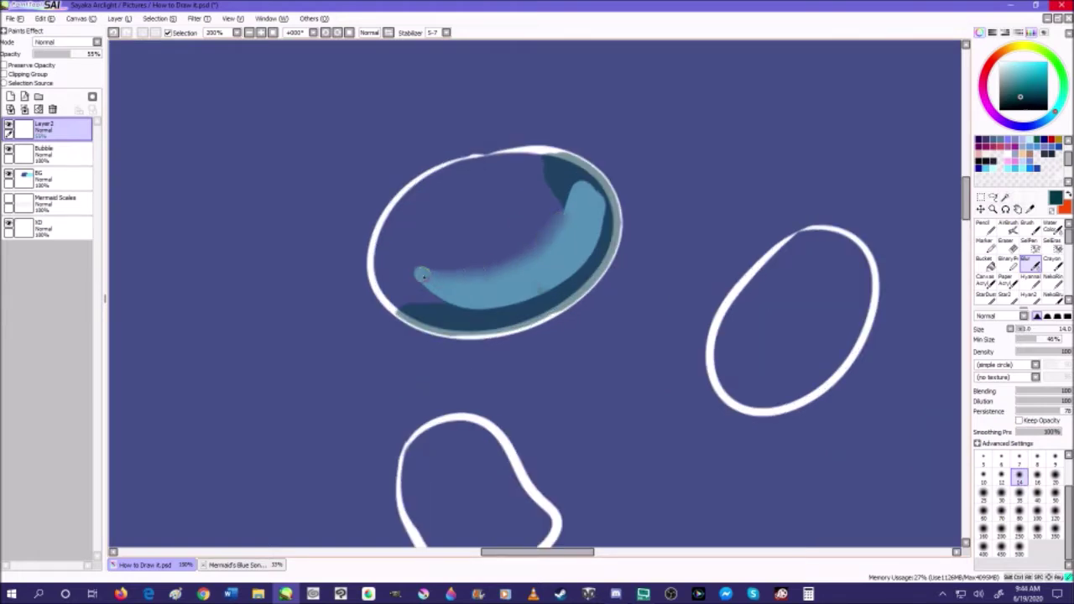
pyautogui.scroll(-2, 453, 280)
pyautogui.scroll(1, 467, 267)
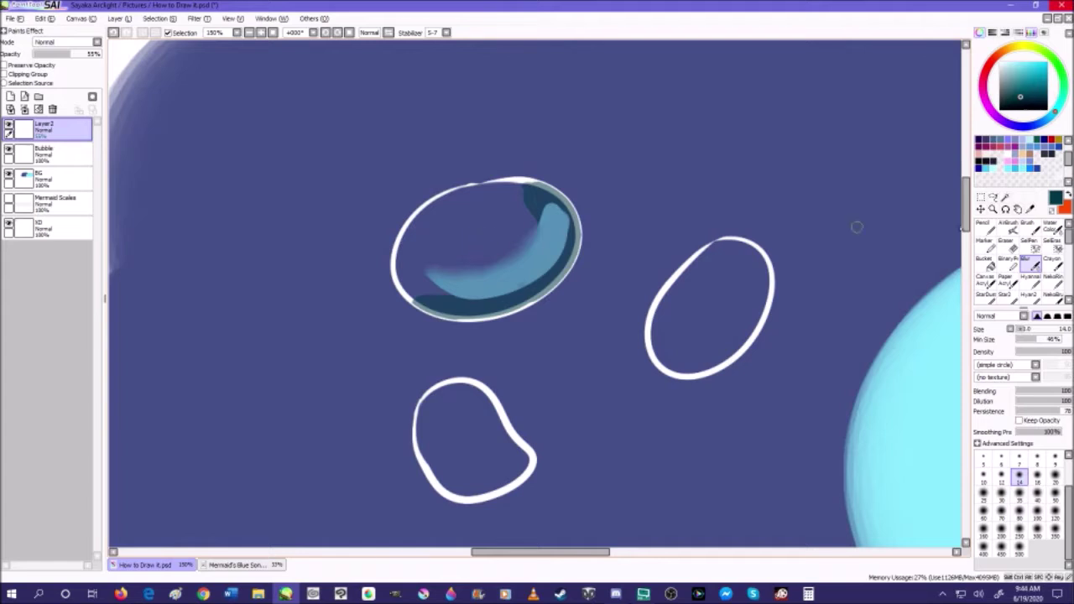
# - Paint three small white highlights inside the first bubble's upper-left area with the Pencil at size 30
pyautogui.click(983, 224)
pyautogui.moveTo(443, 210)
pyautogui.mouseDown()
pyautogui.moveTo(452, 207)
pyautogui.moveTo(428, 229)
pyautogui.moveTo(454, 226)
pyautogui.mouseUp()
pyautogui.scroll(-7, 446, 235)
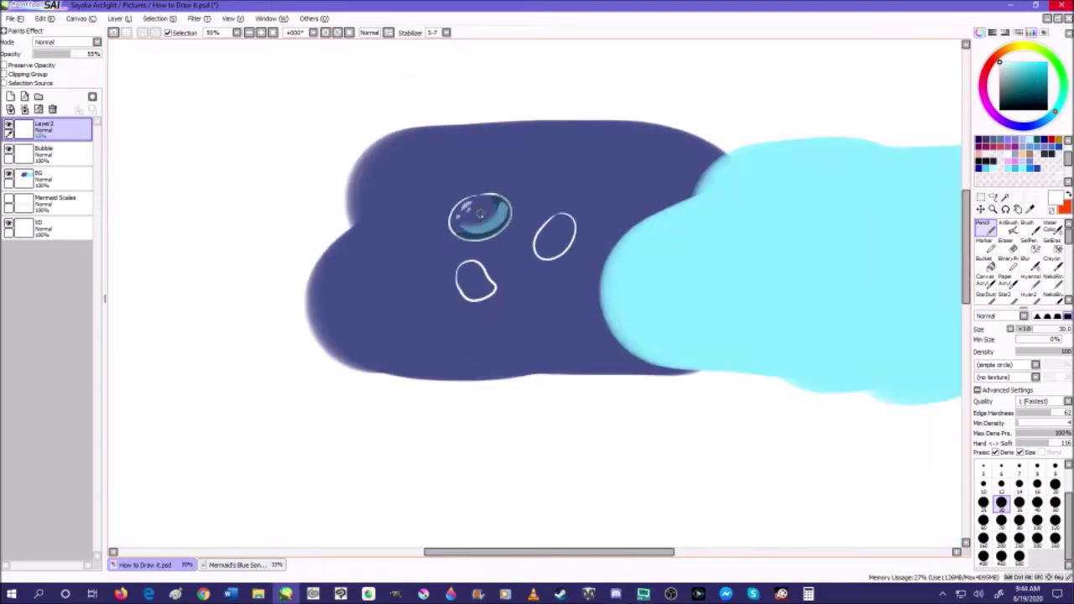
pyautogui.scroll(6, 510, 243)
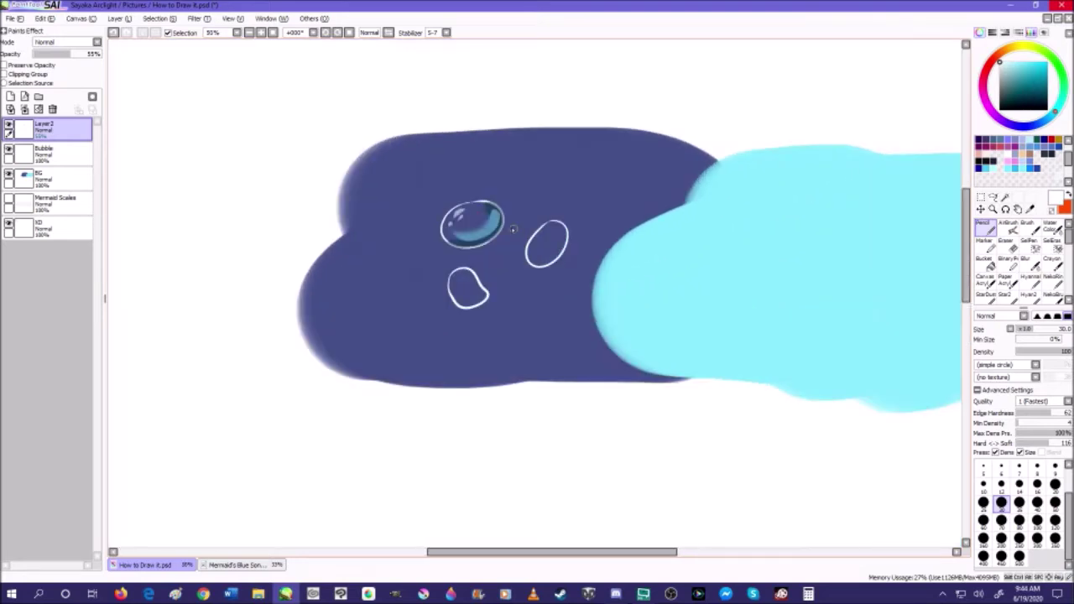
# - Merge Layer2 down into the Bubble layer
pyautogui.click(1014, 159)
pyautogui.click(53, 151)
pyautogui.click(55, 131)
pyautogui.click(24, 110)
# - Add a layer above Bubble, airbrush a pale pink glow over the first bubble's highlights, and set the layer to Luminosity
pyautogui.click(10, 98)
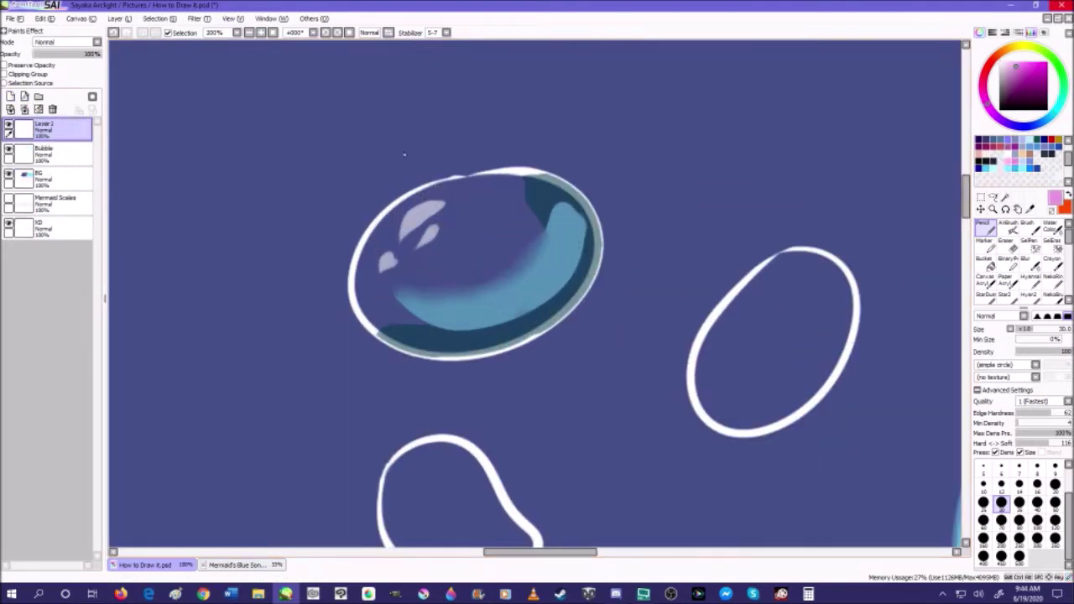
pyautogui.press('e')
pyautogui.click(1037, 475)
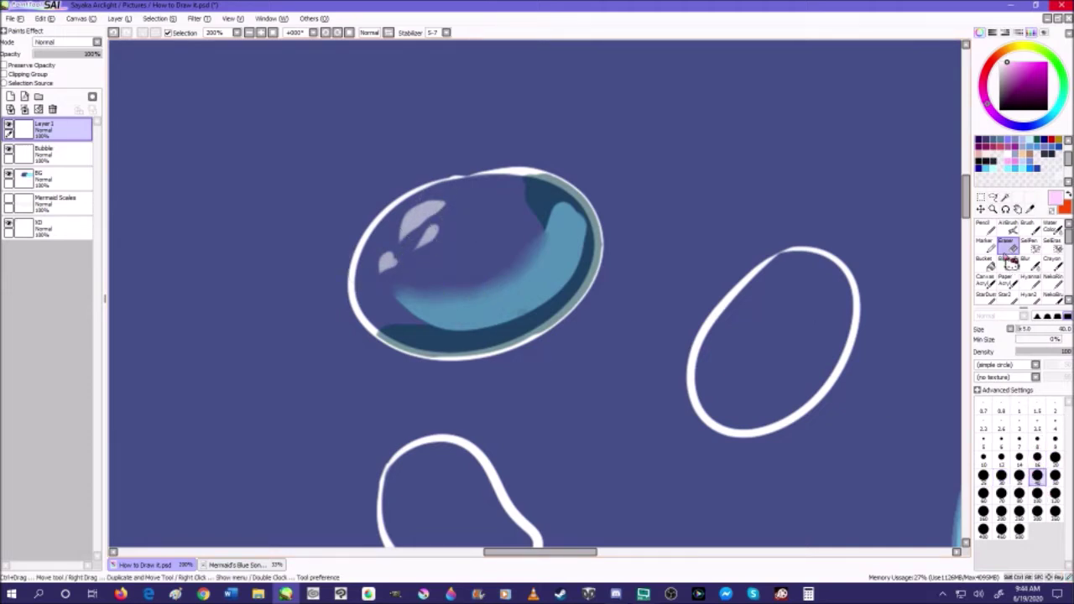
pyautogui.press('v')
pyautogui.moveTo(406, 262)
pyautogui.mouseDown()
pyautogui.moveTo(424, 233)
pyautogui.moveTo(436, 225)
pyautogui.moveTo(415, 253)
pyautogui.moveTo(438, 234)
pyautogui.mouseUp()
pyautogui.click(97, 43)
pyautogui.click(82, 89)
# - Delete the Luminosity glow layer above Bubble
pyautogui.scroll(-6, 455, 231)
pyautogui.scroll(2, 474, 248)
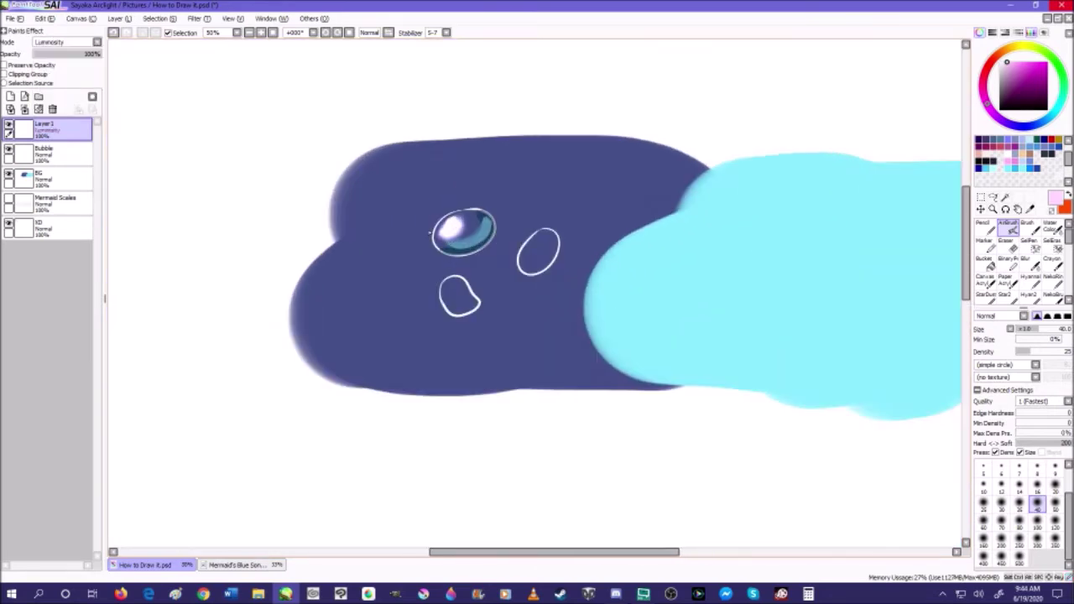
pyautogui.scroll(-1, 400, 225)
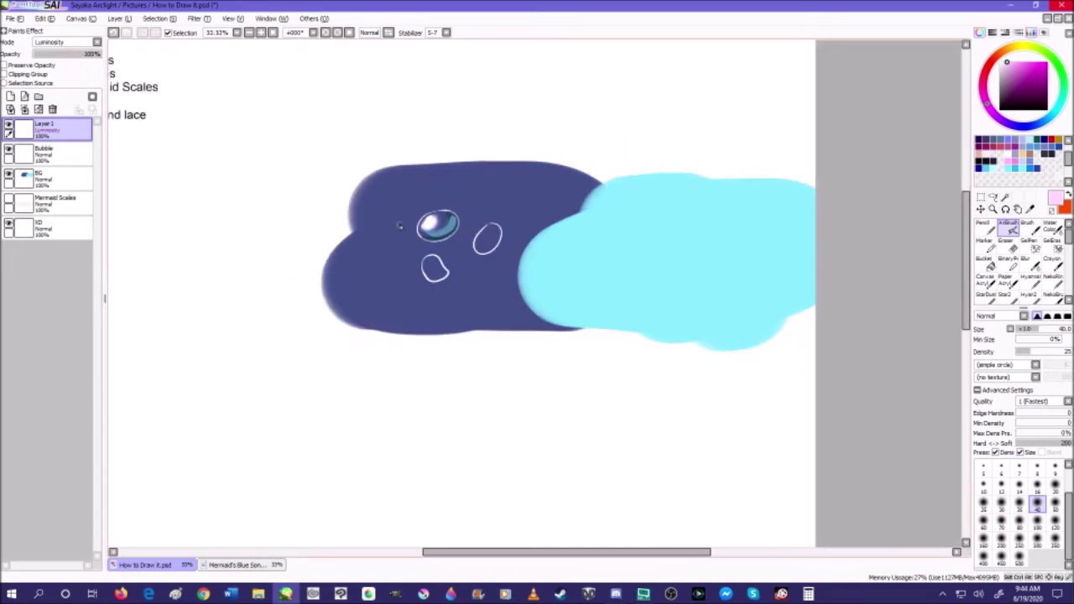
pyautogui.scroll(1, 437, 230)
pyautogui.click(52, 110)
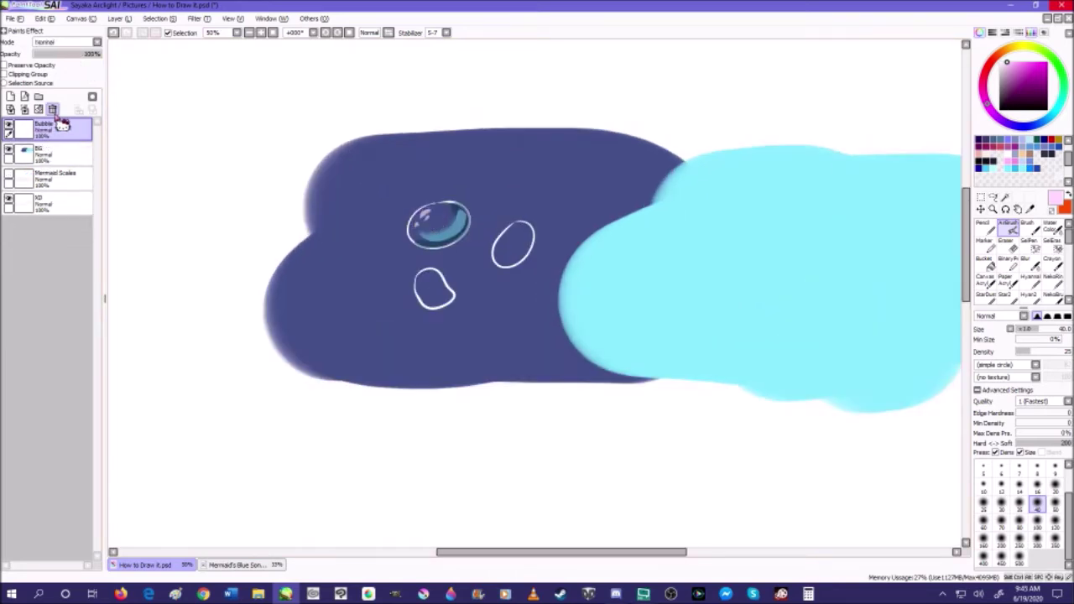
pyautogui.scroll(4, 467, 187)
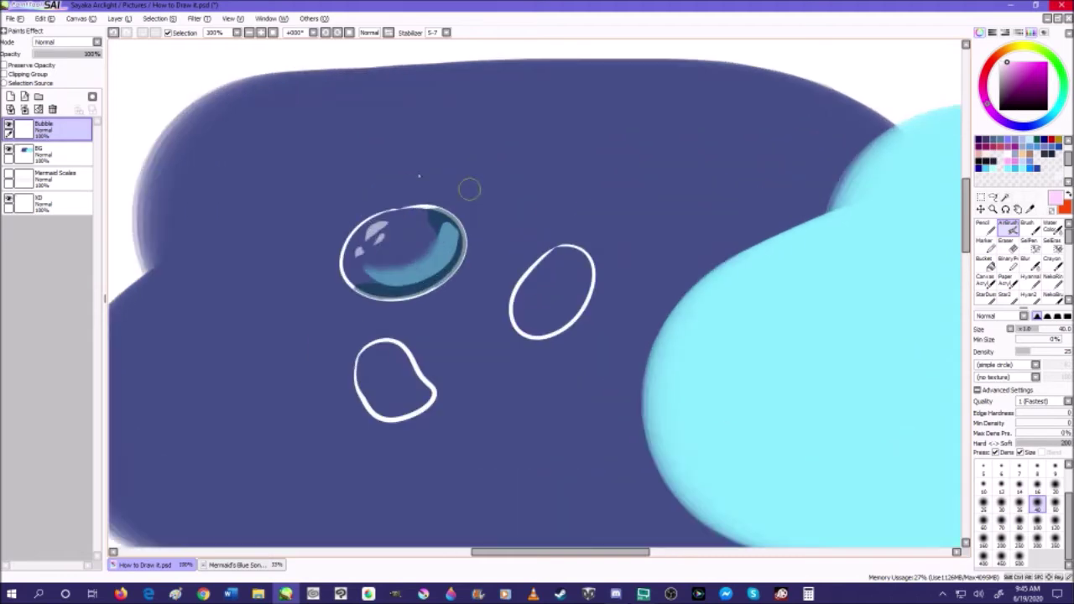
# - Delete the BG and Bubble layers and show the Mermaid Scales layer
pyautogui.click(52, 110)
pyautogui.hotkey('ctrl', 'z')
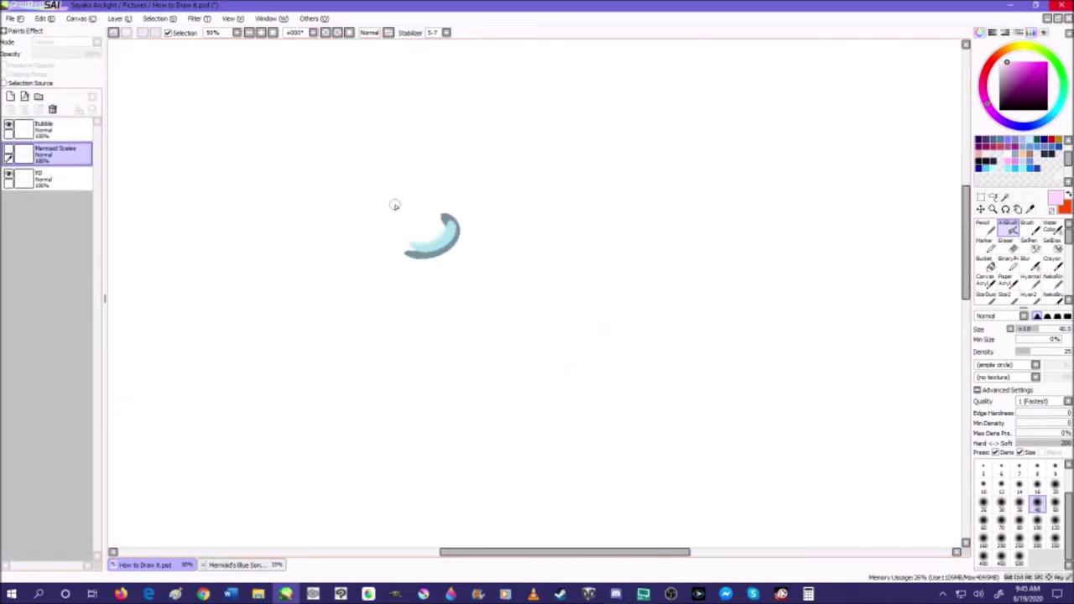
pyautogui.click(52, 129)
pyautogui.click(53, 110)
pyautogui.click(8, 125)
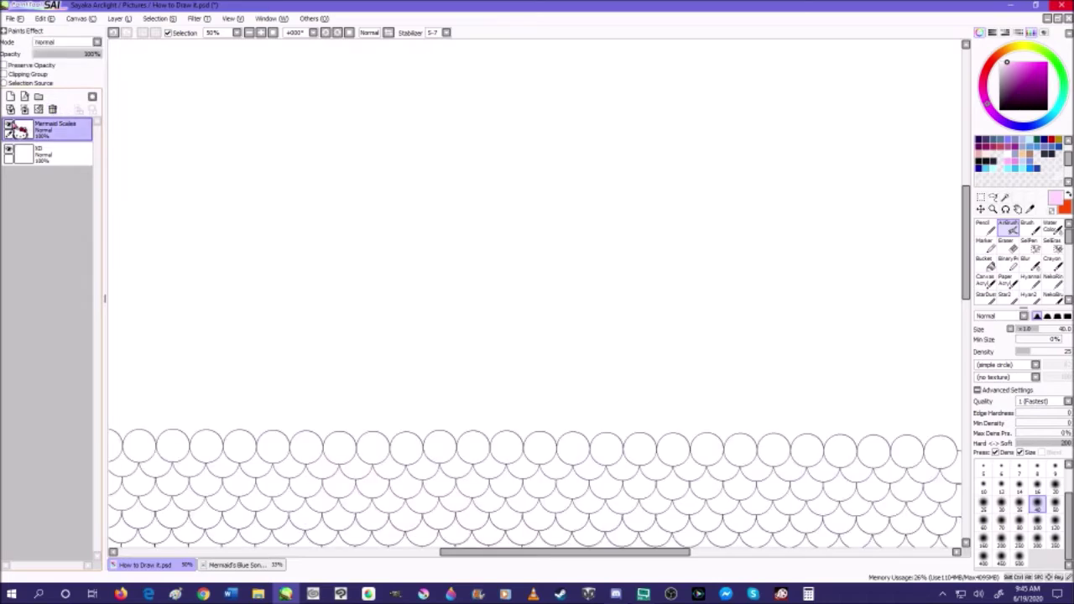
# - Open the image Aoi no Ai .png from the Fanart folder inside !!SIKA!!
pyautogui.click(16, 19)
pyautogui.click(23, 44)
pyautogui.hotkey('ctrl', 'o')
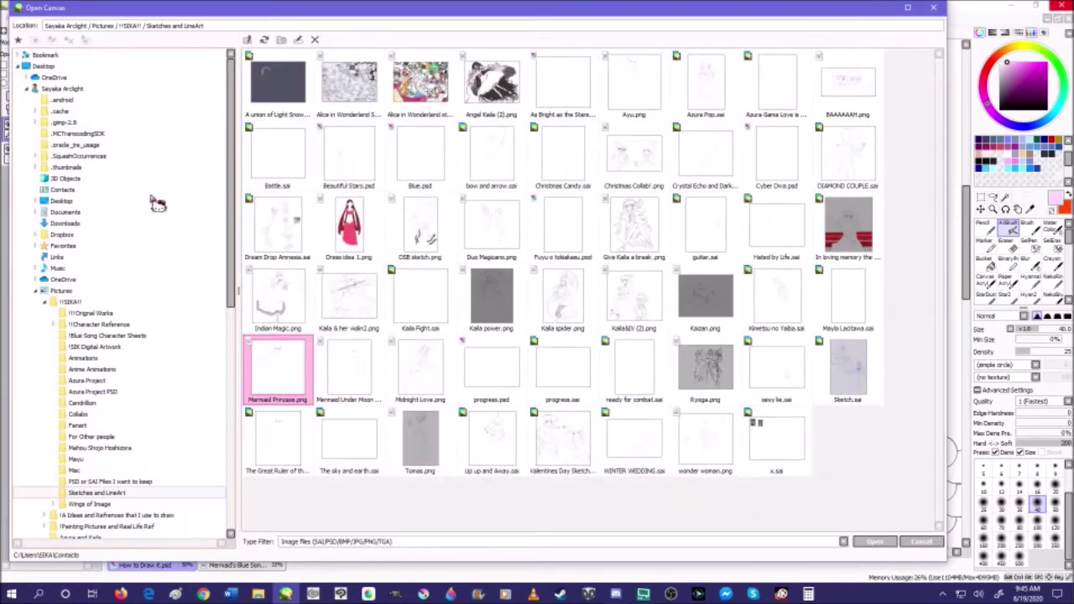
pyautogui.click(74, 292)
pyautogui.doubleClick(277, 84)
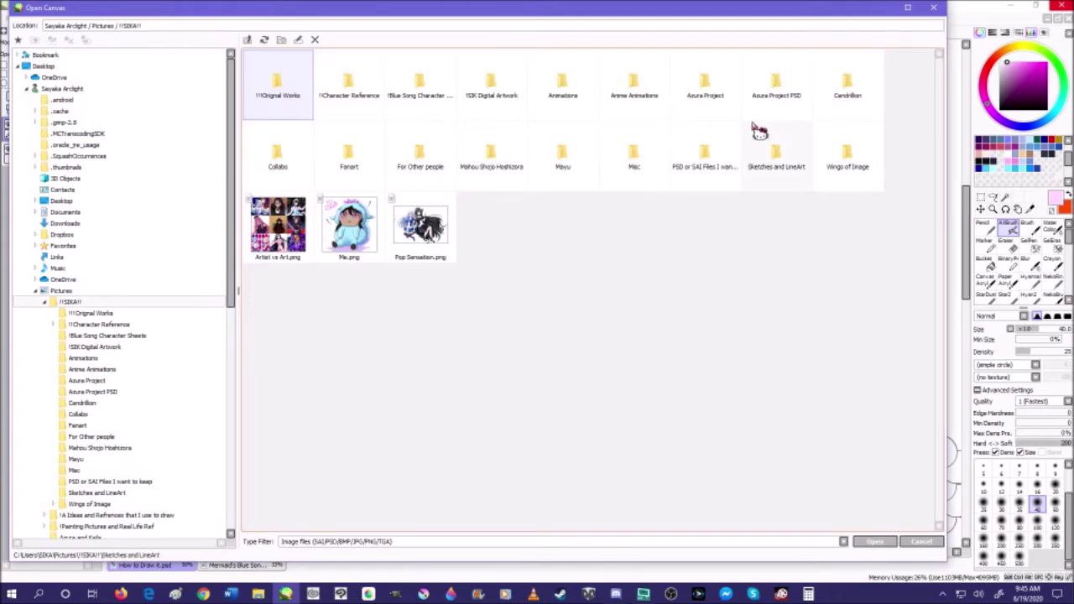
pyautogui.doubleClick(348, 158)
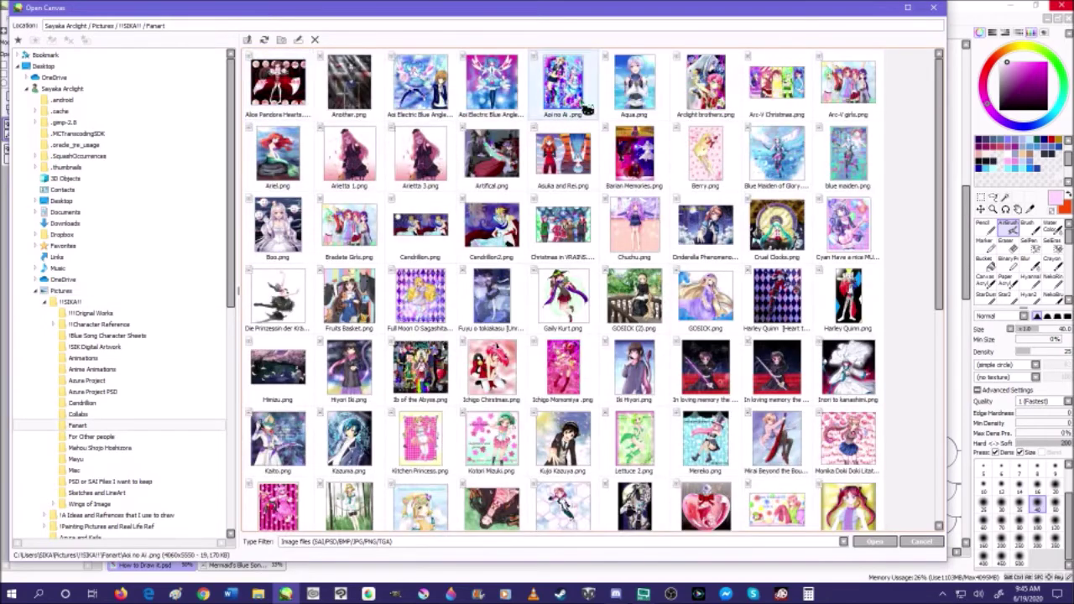
pyautogui.doubleClick(585, 108)
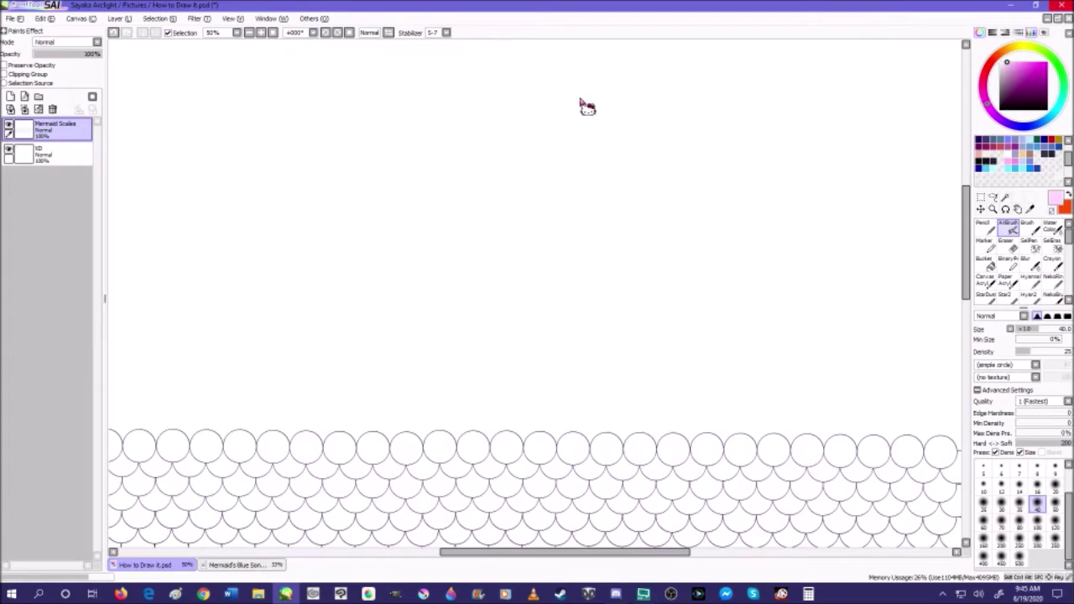
# - Examine the finished bubbles around the two characters in the upper half of the artwork
pyautogui.scroll(3, 654, 151)
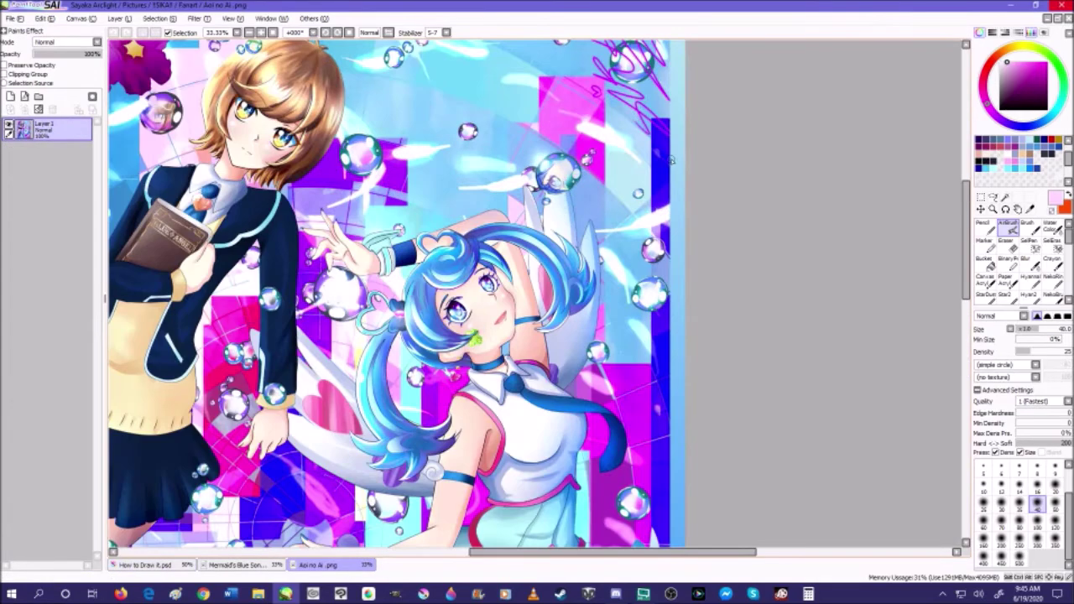
pyautogui.scroll(1, 665, 204)
pyautogui.scroll(-2, 665, 205)
pyautogui.scroll(2, 639, 182)
pyautogui.scroll(-2, 632, 179)
pyautogui.scroll(-1, 619, 170)
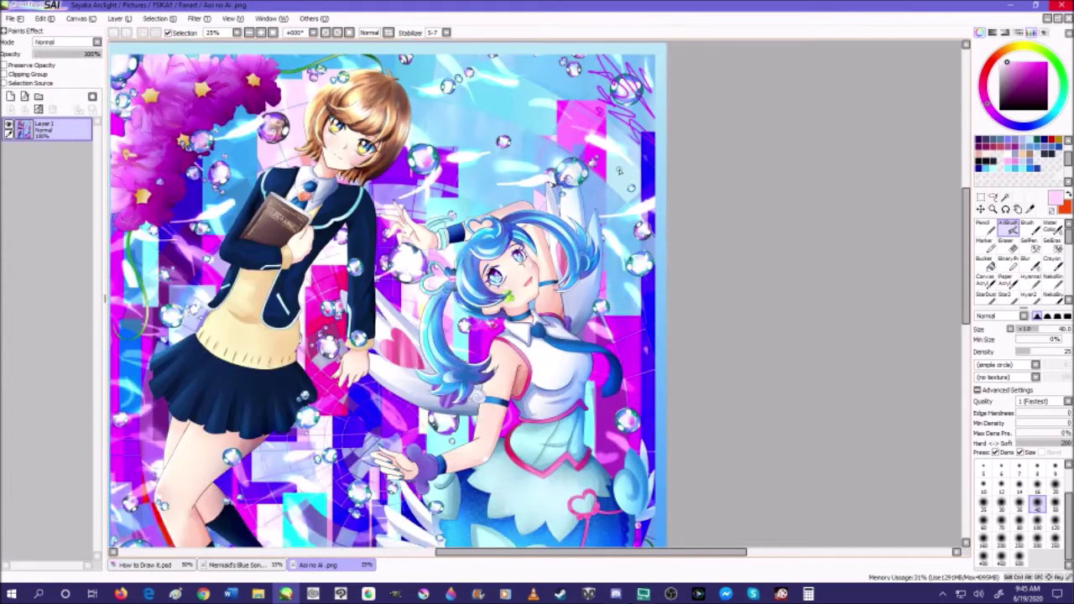
pyautogui.scroll(-1, 453, 243)
# - Examine the large bubble near the artwork's lower edge, checking its rim shading, highlights and central glow
pyautogui.scroll(8, 592, 437)
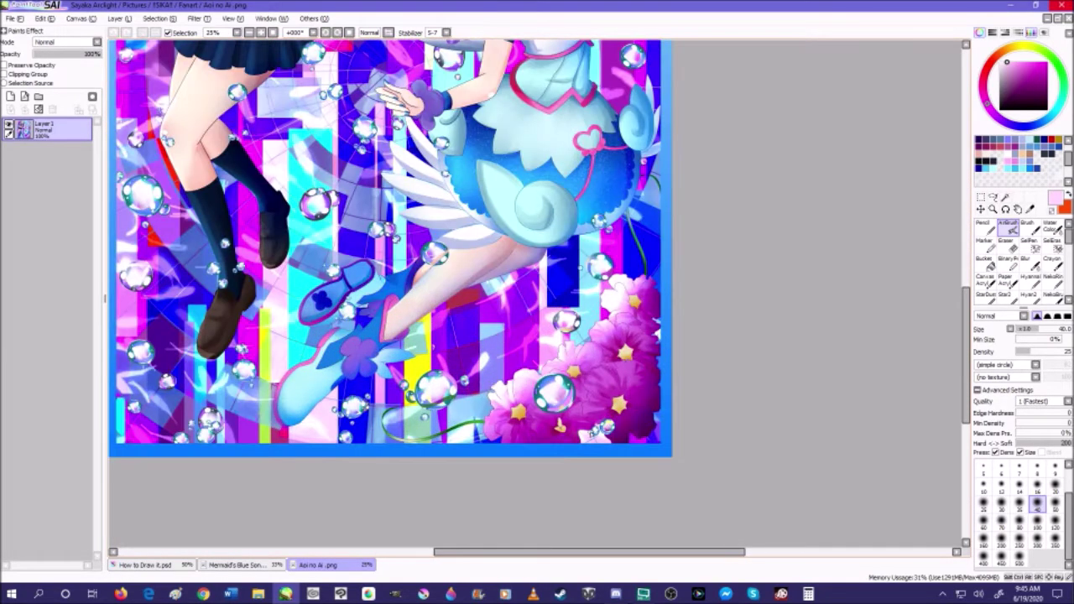
pyautogui.scroll(-5, 587, 338)
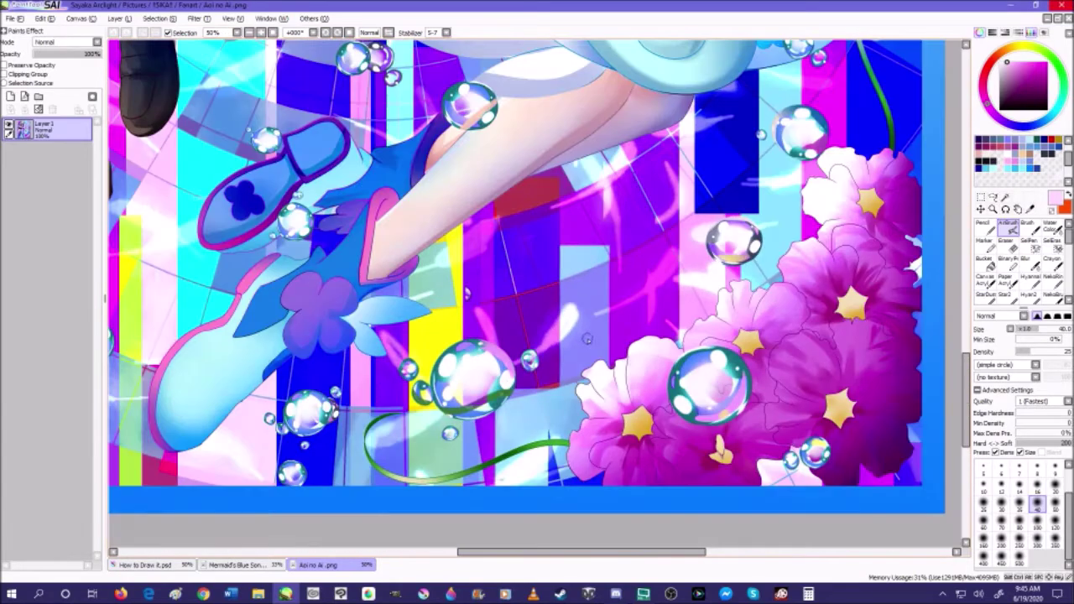
pyautogui.scroll(2, 529, 434)
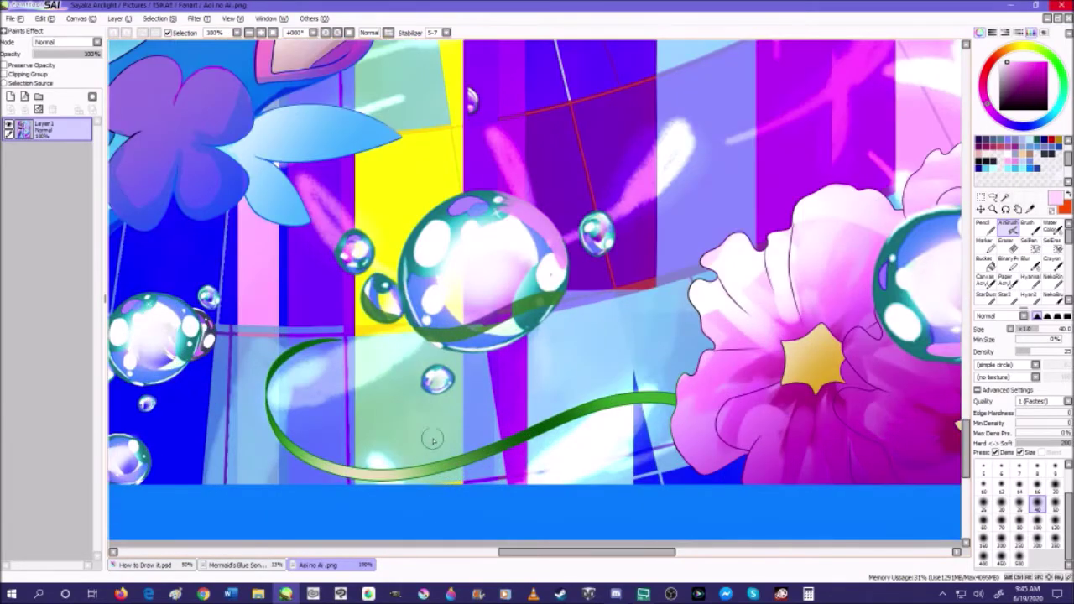
pyautogui.scroll(1, 454, 269)
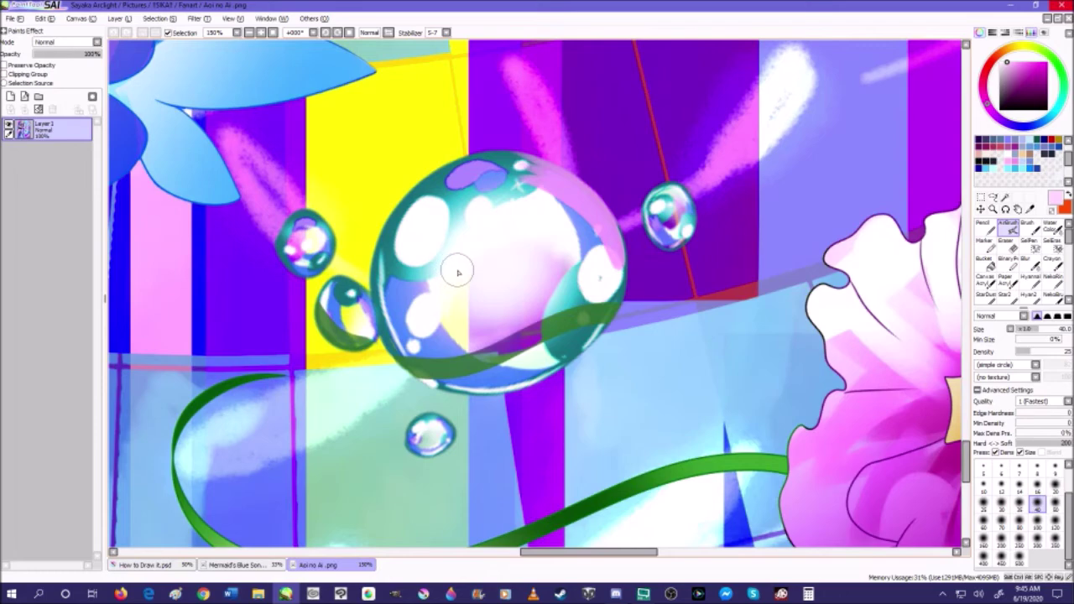
pyautogui.scroll(-8, 507, 409)
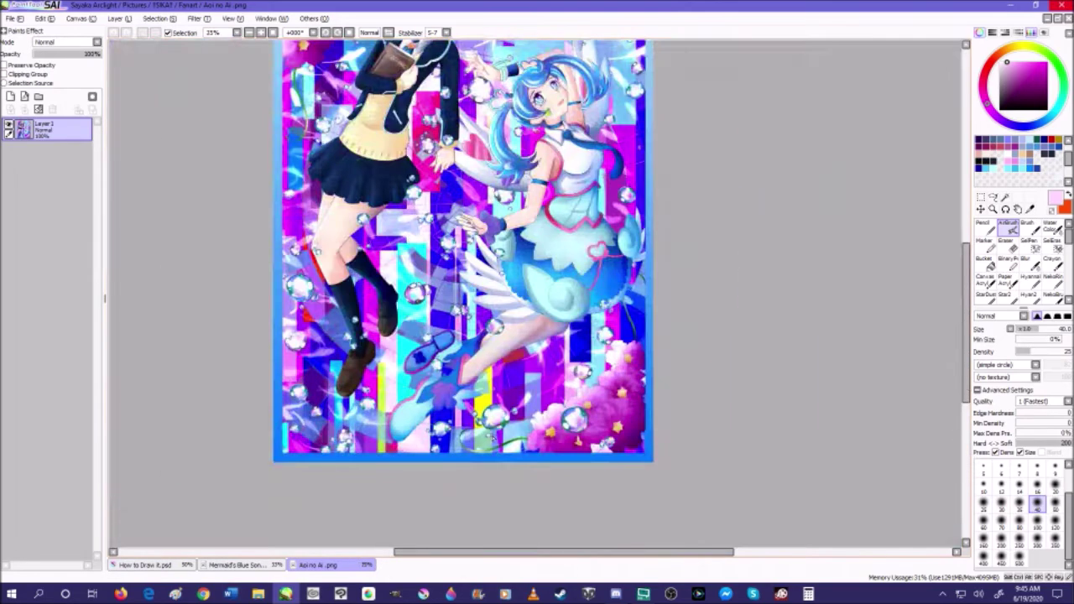
# - Examine the bubbles beside the brown-haired character, including the one containing a reflected face
pyautogui.scroll(7, 459, 214)
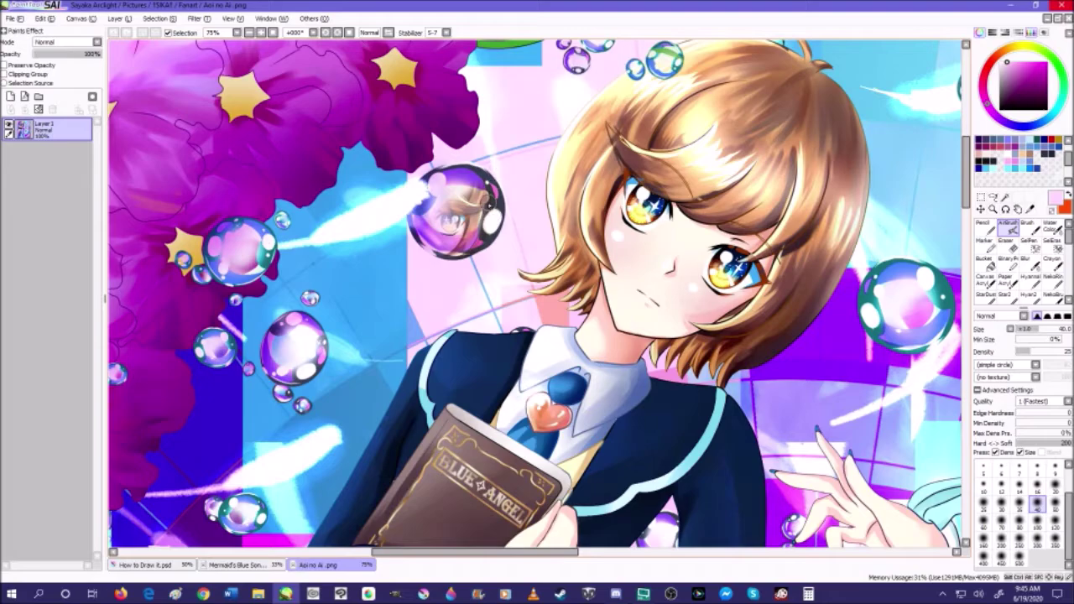
pyautogui.scroll(-3, 396, 205)
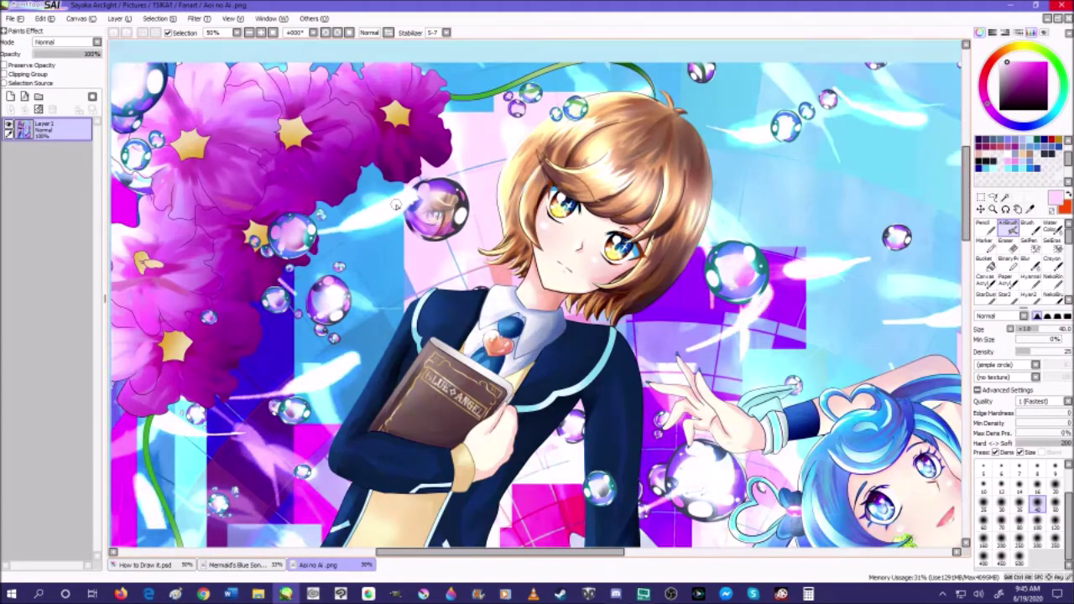
pyautogui.scroll(-1, 396, 206)
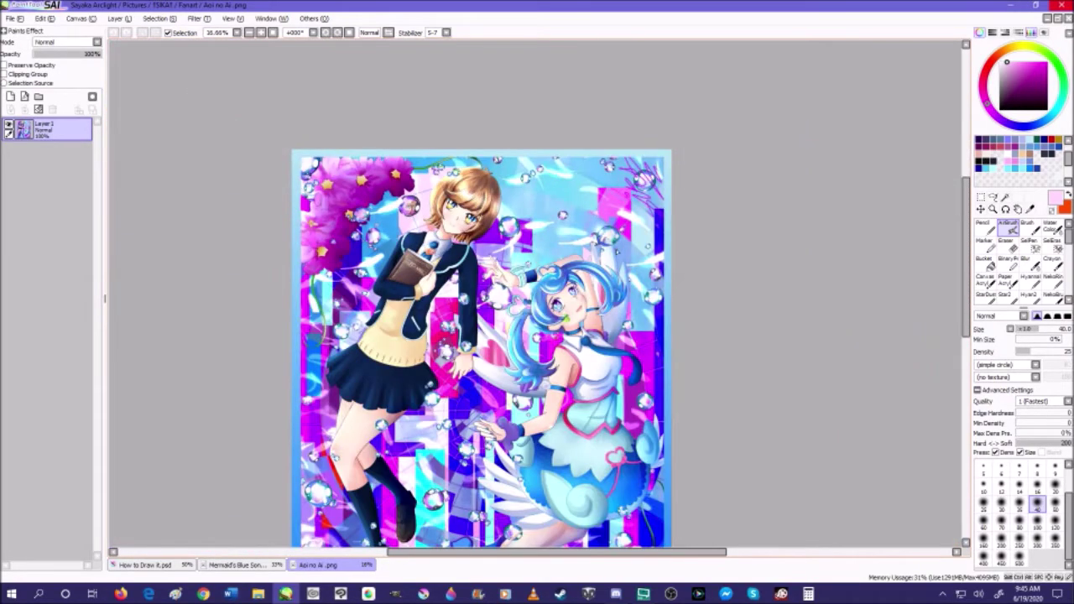
pyautogui.scroll(1, 396, 205)
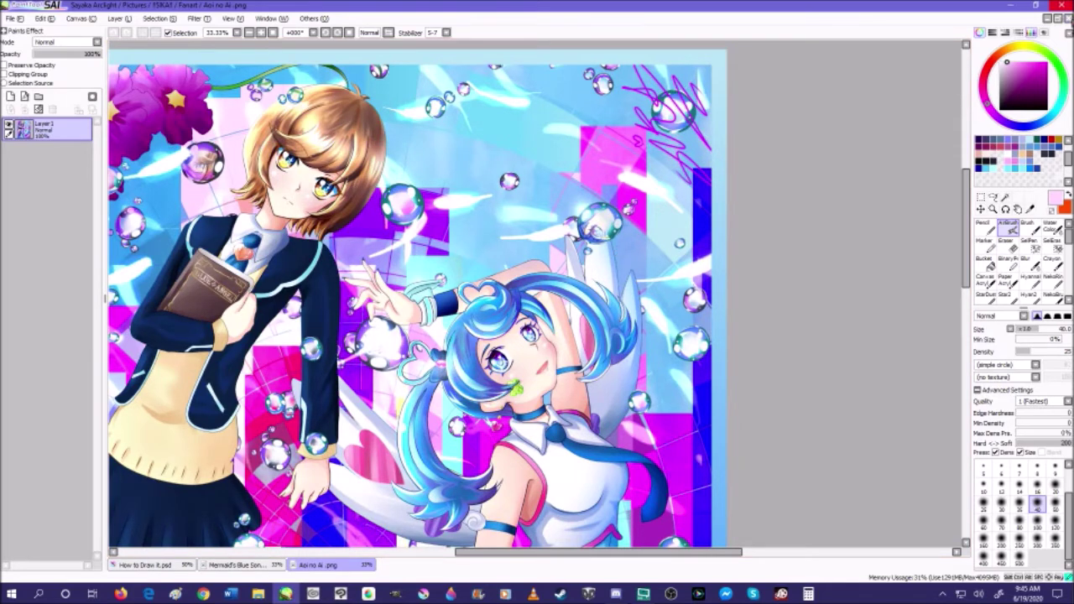
# - Close the Aoi no Ai .png reference and return to How to Draw it.psd
pyautogui.click(144, 564)
pyautogui.click(235, 564)
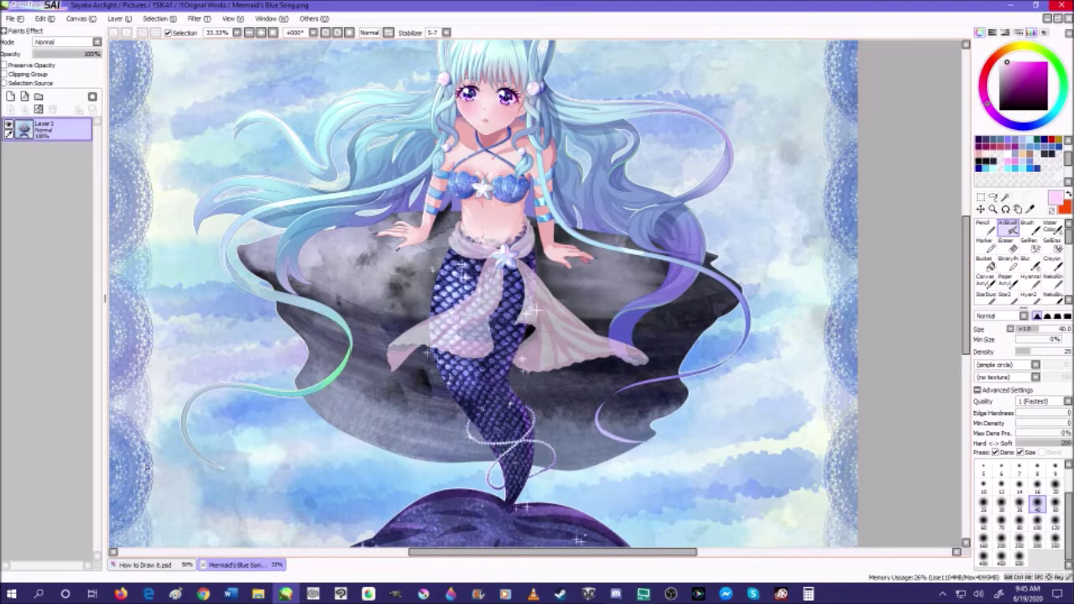
pyautogui.click(159, 565)
pyautogui.scroll(-2, 368, 241)
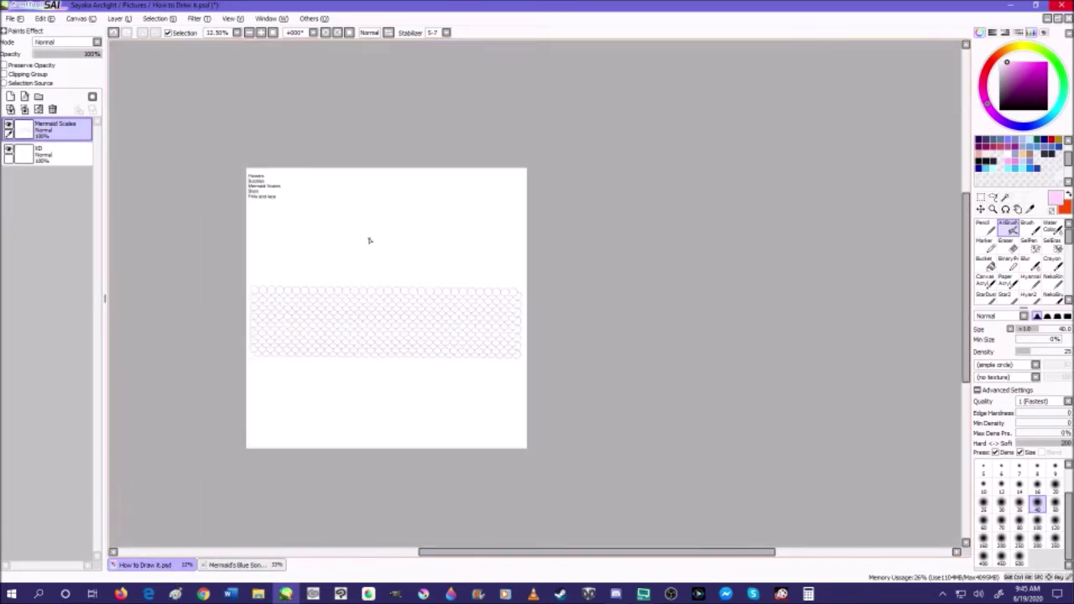
# - Undo the deletion of the Bubble and BG layers
pyautogui.click(114, 33)
pyautogui.click(114, 34)
pyautogui.scroll(6, 466, 251)
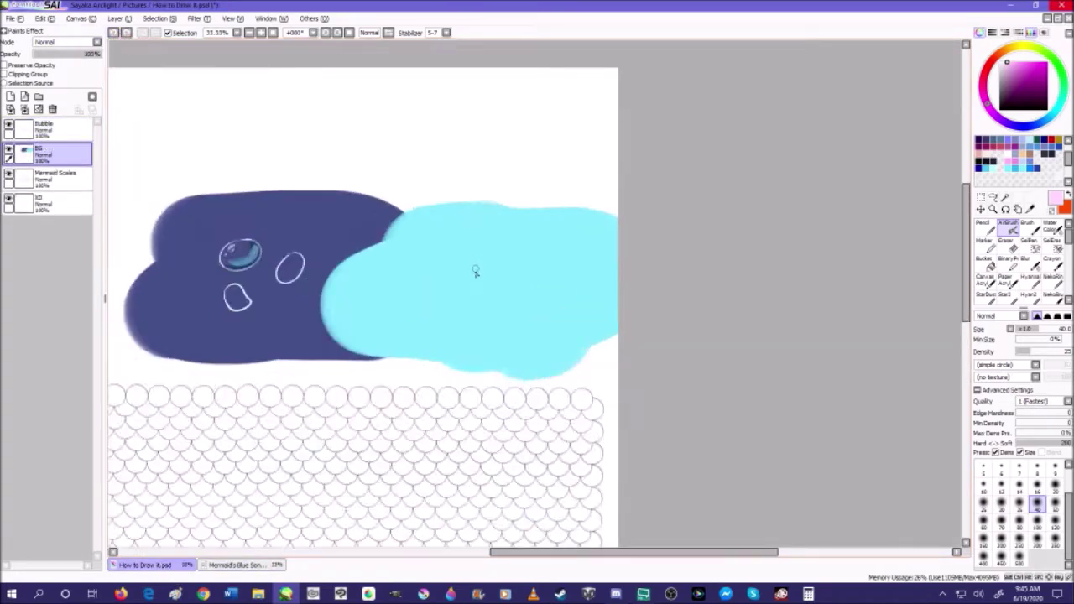
pyautogui.scroll(-3, 395, 266)
# - Draw a round purple bubble outline on the Bubble layer over the light blue background, using the Pencil at size 6
pyautogui.click(50, 130)
pyautogui.scroll(2, 415, 253)
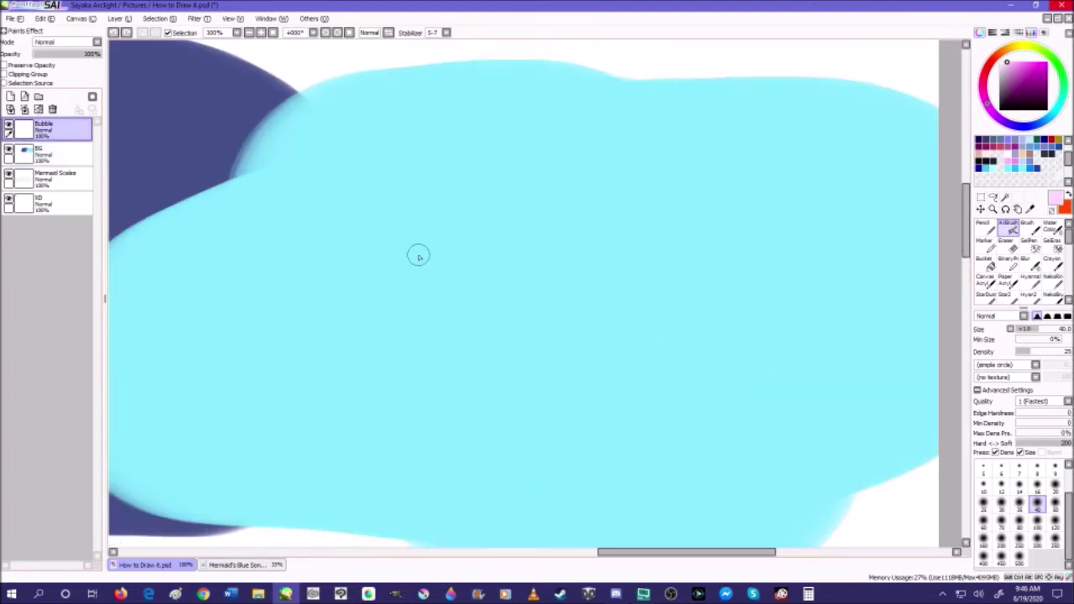
pyautogui.click(978, 141)
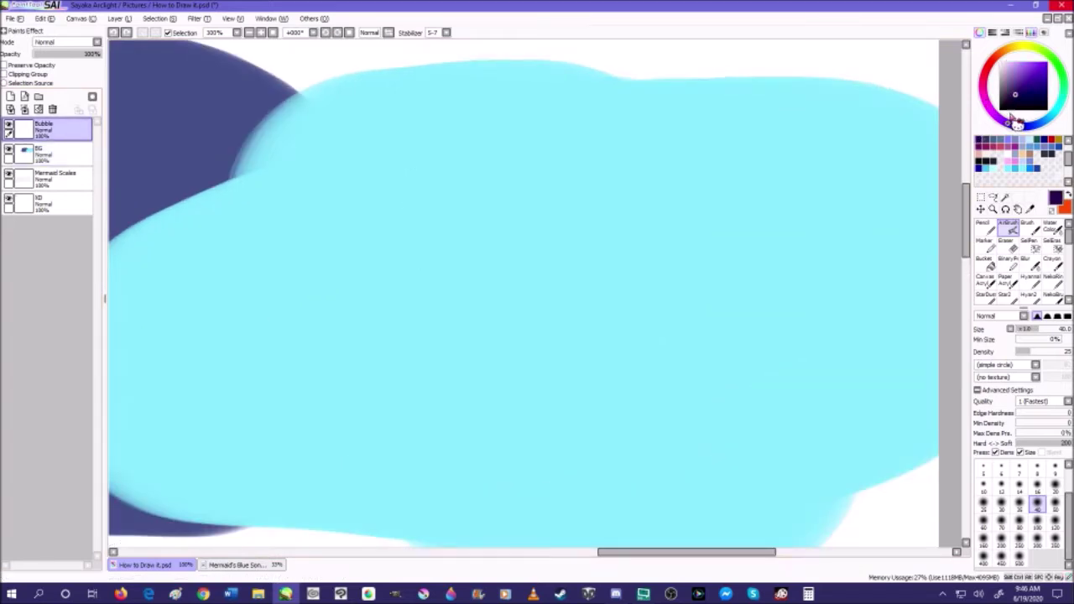
pyautogui.click(983, 226)
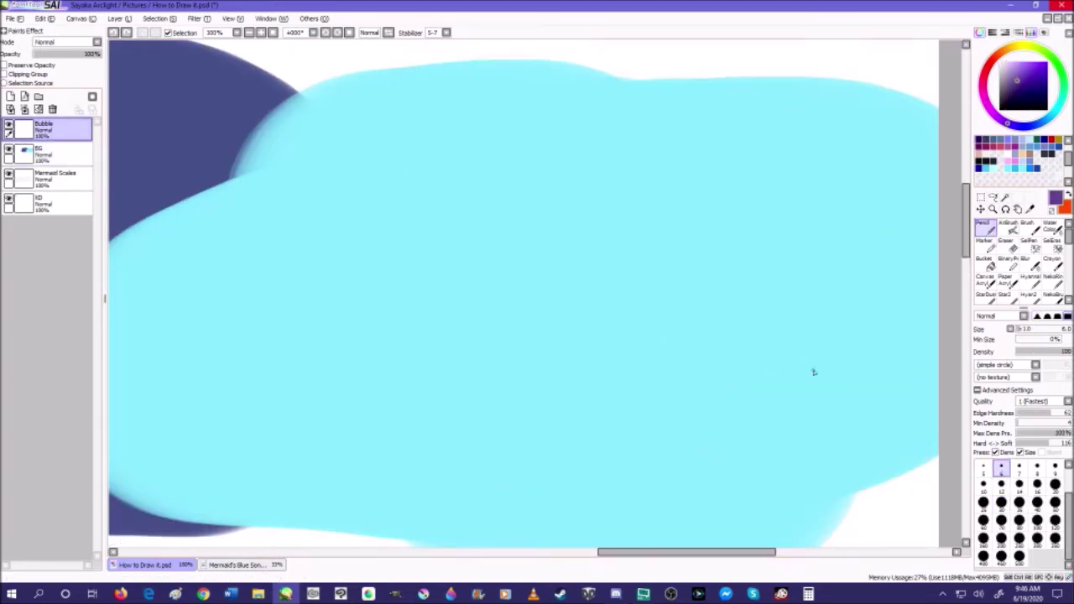
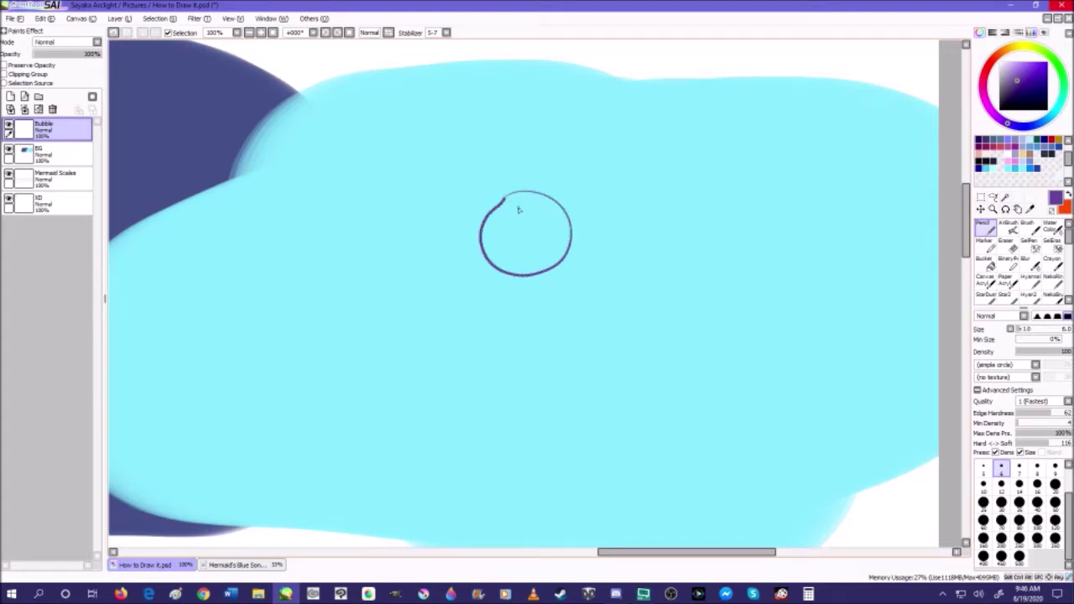
# - Add a new layer above Bubble and paint a curved purple shadow inside the outline with the Pencil at size 70
pyautogui.click(1001, 484)
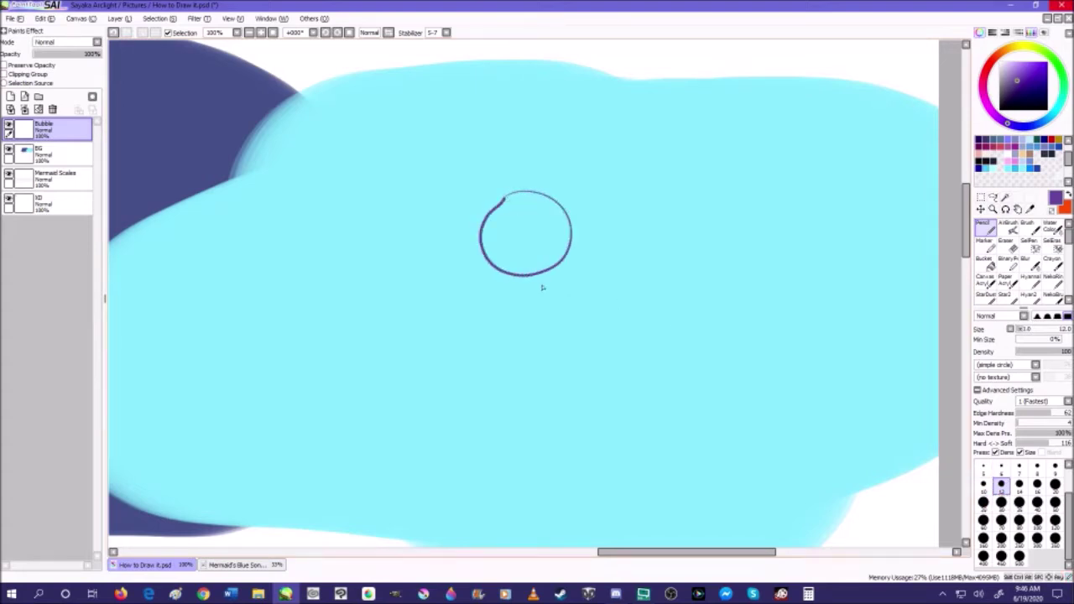
pyautogui.click(10, 95)
pyautogui.click(1001, 520)
pyautogui.moveTo(539, 220)
pyautogui.mouseDown()
pyautogui.moveTo(548, 246)
pyautogui.moveTo(521, 262)
pyautogui.moveTo(530, 231)
pyautogui.mouseUp()
# - Paint a small pink patch and a long curved white highlight along the bubble's upper-left rim with the Pencil at size 30
pyautogui.scroll(4, 530, 232)
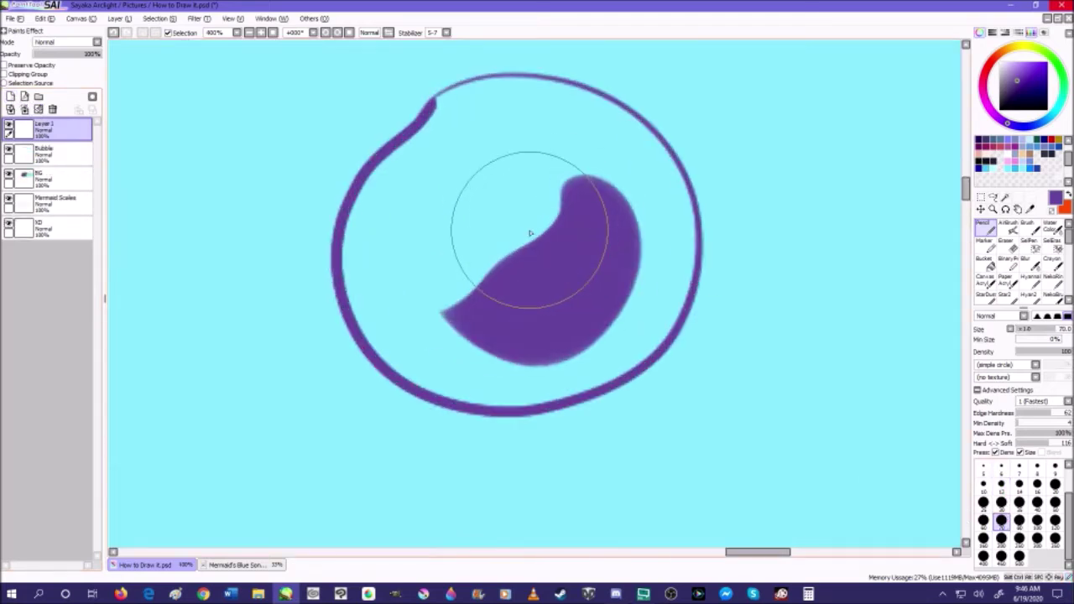
pyautogui.click(1000, 501)
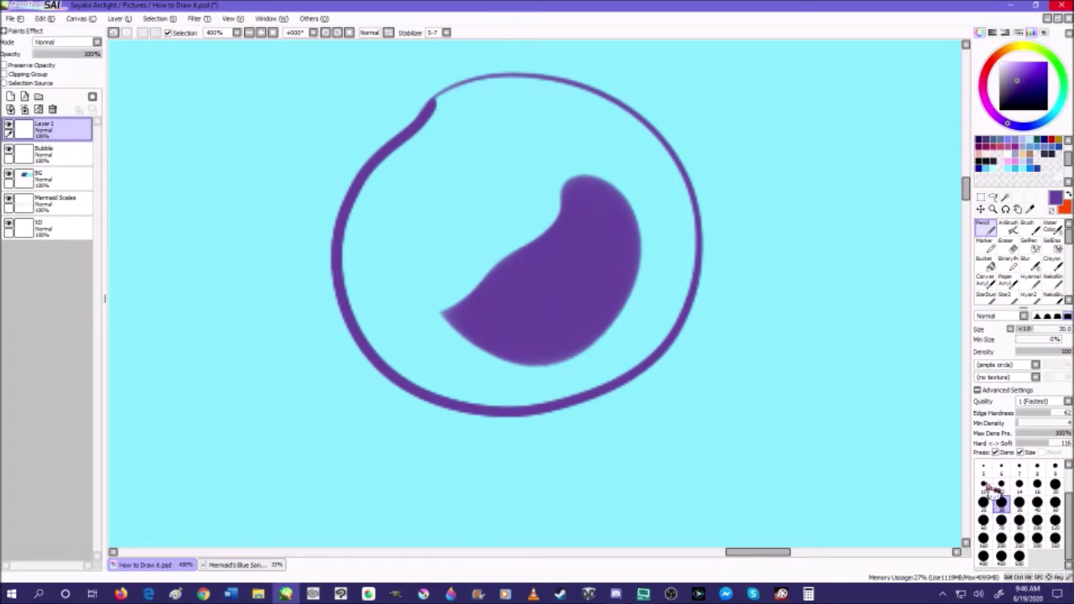
pyautogui.click(1009, 159)
pyautogui.moveTo(431, 208)
pyautogui.mouseDown()
pyautogui.moveTo(403, 252)
pyautogui.moveTo(452, 178)
pyautogui.moveTo(446, 220)
pyautogui.mouseUp()
pyautogui.moveTo(1019, 76); pyautogui.dragTo(988, 67)
pyautogui.moveTo(481, 110)
pyautogui.mouseDown()
pyautogui.moveTo(420, 160)
pyautogui.moveTo(376, 277)
pyautogui.mouseUp()
# - Add another new layer directly above the Bubble layer
pyautogui.click(51, 153)
pyautogui.click(10, 97)
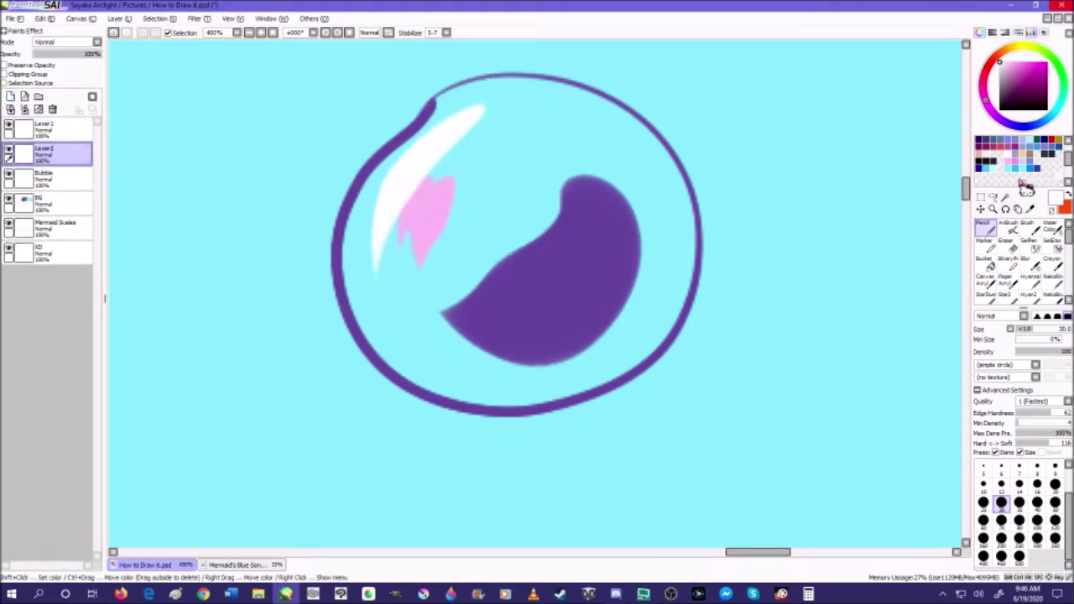
pyautogui.click(985, 167)
pyautogui.moveTo(580, 116)
pyautogui.mouseDown()
pyautogui.moveTo(615, 163)
pyautogui.moveTo(491, 363)
pyautogui.mouseUp()
pyautogui.moveTo(384, 373)
pyautogui.mouseDown()
pyautogui.moveTo(559, 389)
pyautogui.moveTo(682, 247)
pyautogui.moveTo(587, 122)
pyautogui.mouseUp()
pyautogui.click(130, 35)
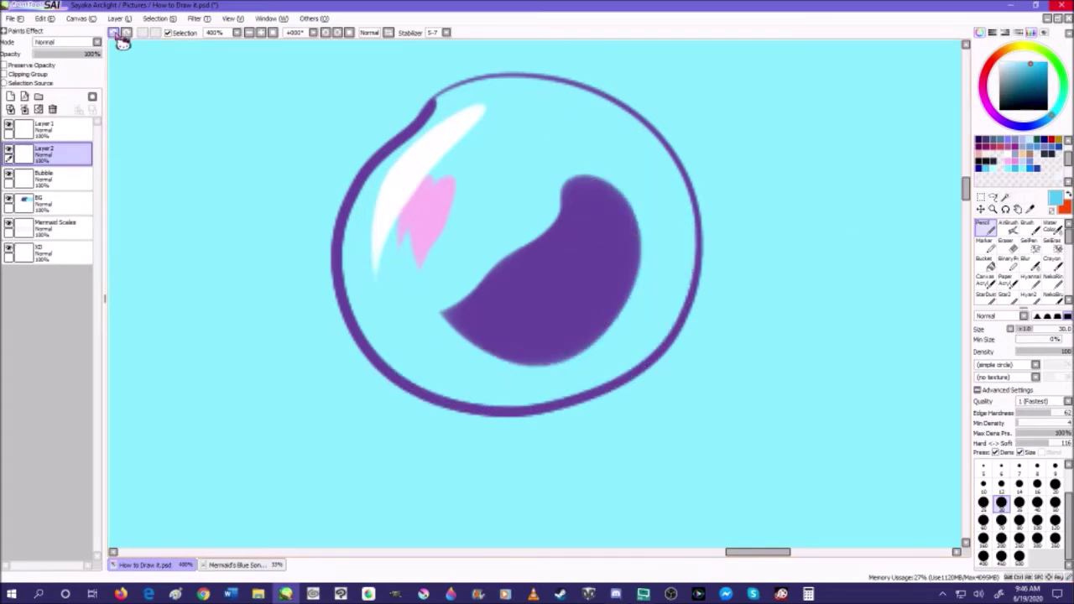
# - Paint a broad dark blue band along the bubble's lower-right rim and lower the layer's opacity to 57%
pyautogui.click(985, 167)
pyautogui.moveTo(575, 104); pyautogui.dragTo(614, 185)
pyautogui.moveTo(457, 402)
pyautogui.mouseDown()
pyautogui.moveTo(424, 374)
pyautogui.moveTo(575, 378)
pyautogui.moveTo(623, 120)
pyautogui.moveTo(583, 102)
pyautogui.moveTo(572, 118)
pyautogui.mouseUp()
pyautogui.moveTo(89, 55); pyautogui.dragTo(76, 55)
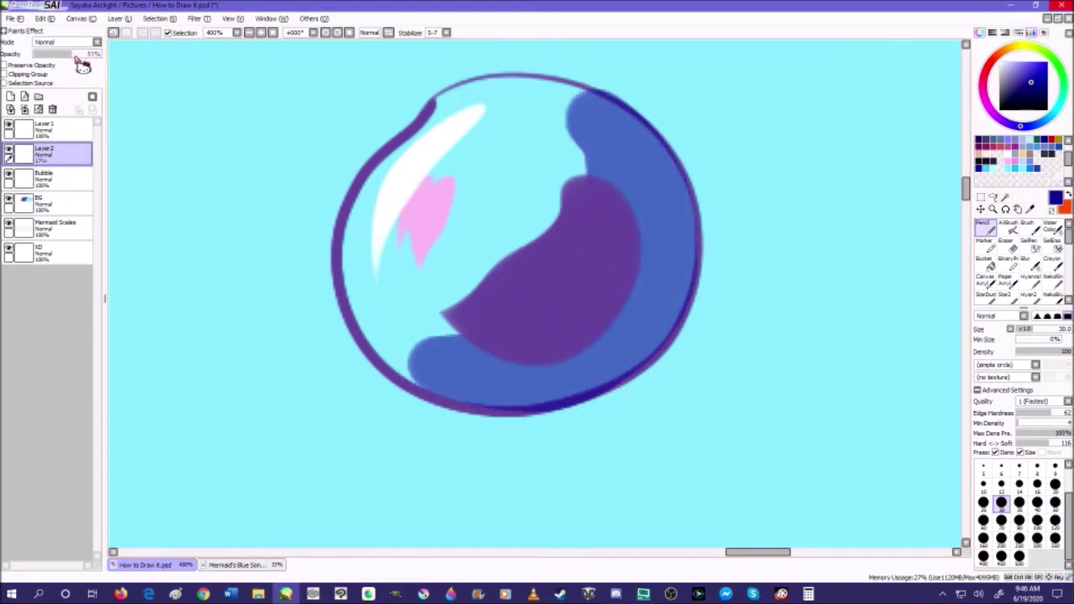
# - Trim the inner edge and ends of the dark blue rim shading with the Eraser at size 40
pyautogui.click(1005, 243)
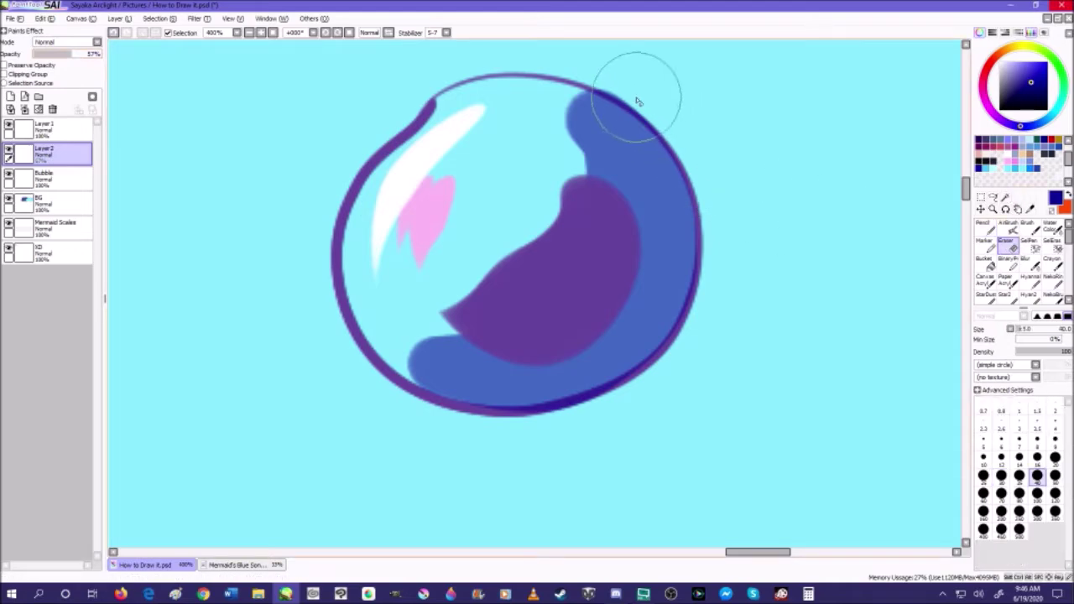
pyautogui.moveTo(541, 127)
pyautogui.mouseDown()
pyautogui.moveTo(555, 151)
pyautogui.moveTo(560, 219)
pyautogui.moveTo(521, 298)
pyautogui.moveTo(484, 323)
pyautogui.moveTo(417, 328)
pyautogui.mouseUp()
pyautogui.scroll(-8, 543, 246)
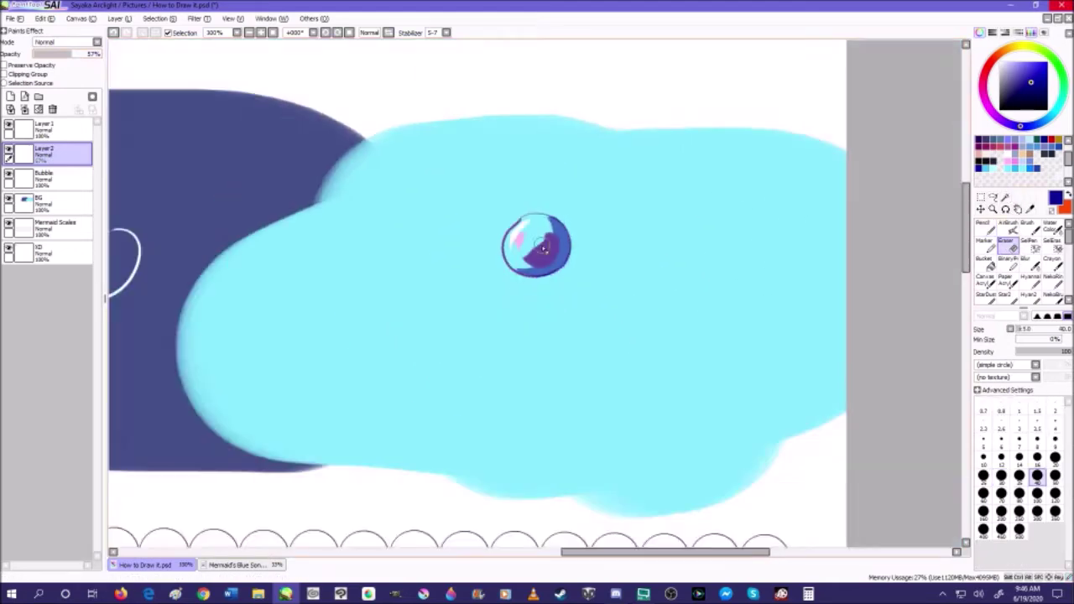
# - Lower the opacity of Layer1, which holds the bubble's highlights, to 69%
pyautogui.scroll(6, 545, 247)
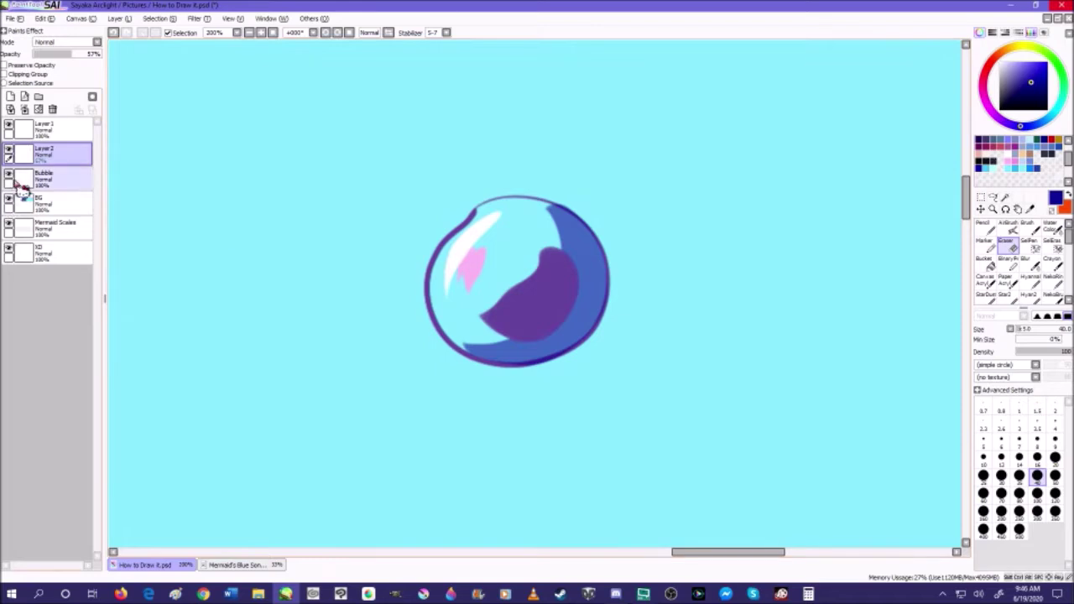
pyautogui.click(50, 130)
pyautogui.moveTo(90, 54); pyautogui.dragTo(82, 56)
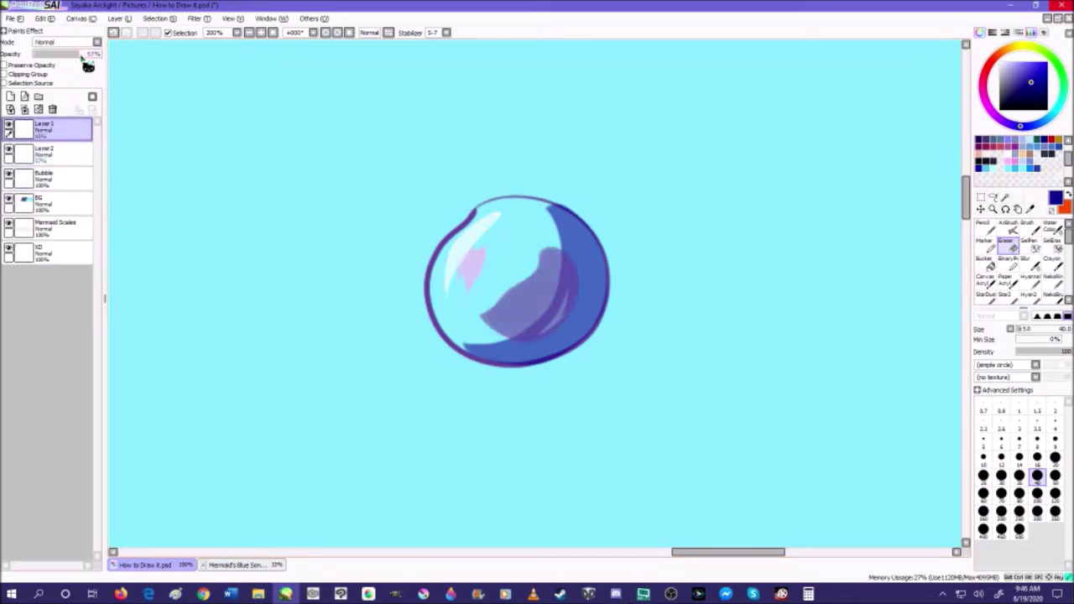
# - Soften the light streak within the bubble's purple shading on Layer2, with the Blur brush at size 14
pyautogui.scroll(3, 514, 272)
pyautogui.click(1036, 262)
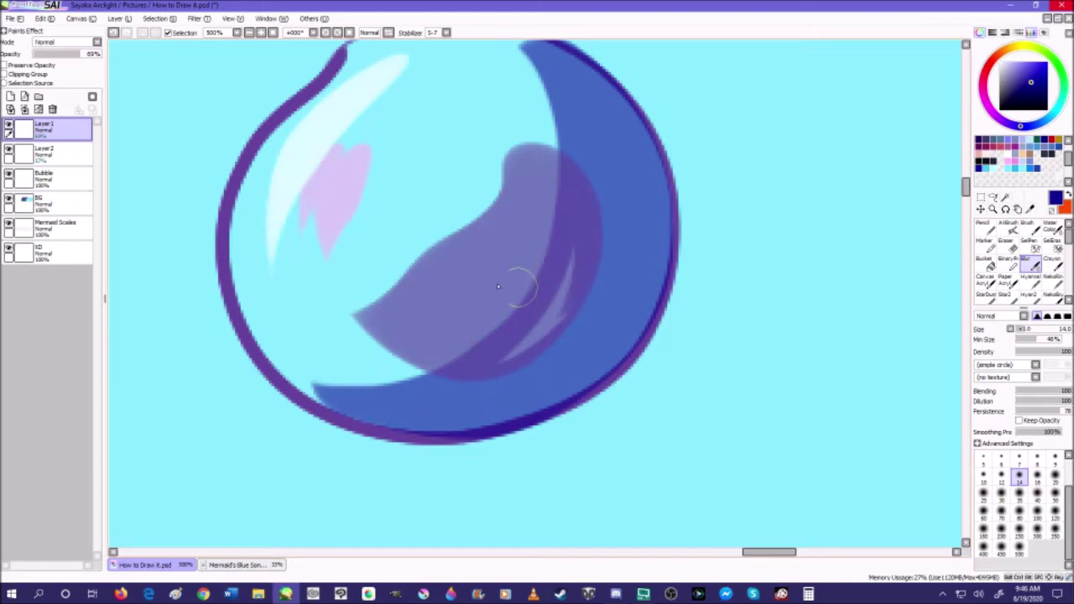
pyautogui.click(46, 153)
pyautogui.moveTo(517, 287)
pyautogui.mouseDown()
pyautogui.moveTo(517, 355)
pyautogui.moveTo(549, 292)
pyautogui.mouseUp()
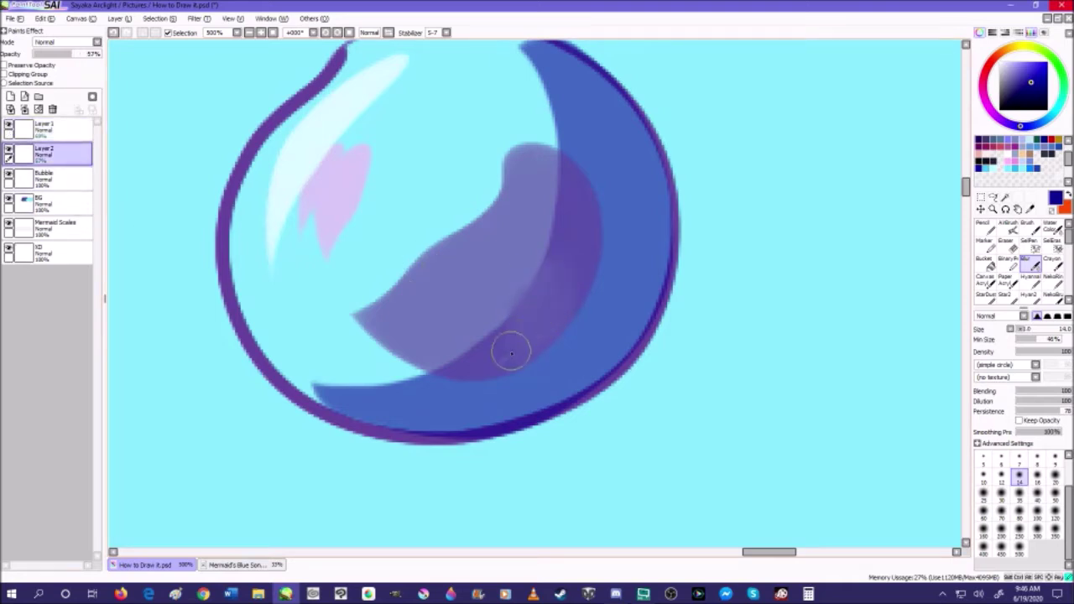
# - Merge Layer1 down into Layer2
pyautogui.scroll(-2, 564, 260)
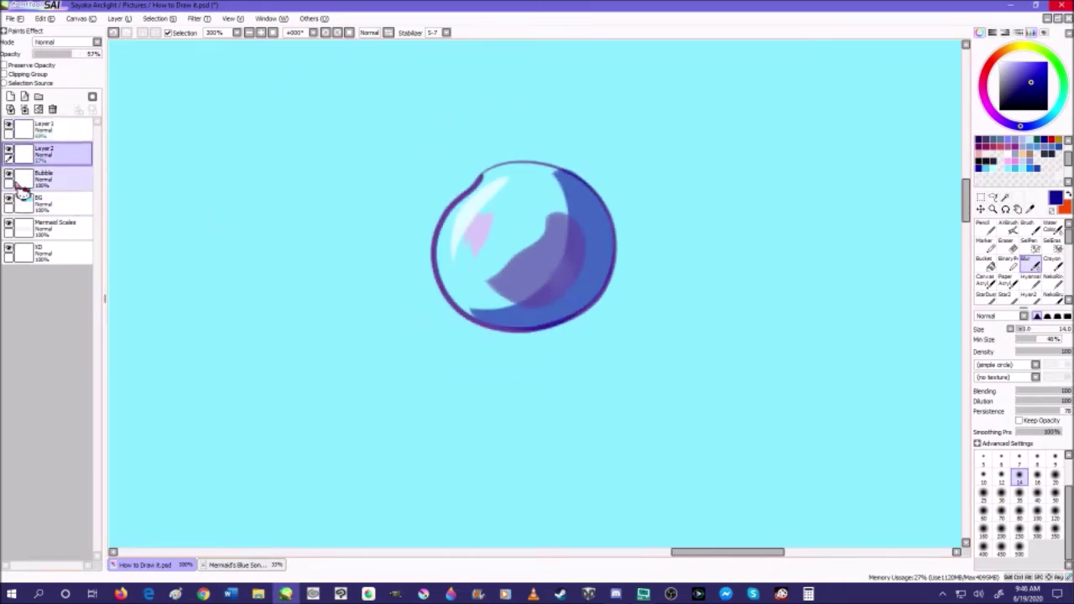
pyautogui.click(44, 130)
pyautogui.click(25, 110)
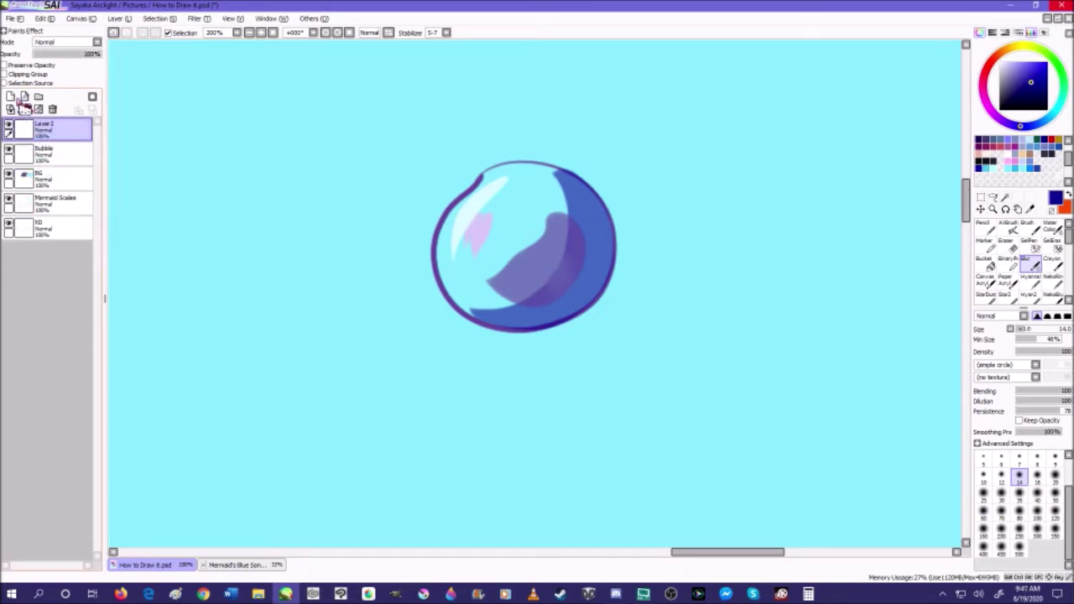
# - Add a new layer and spray a soft white glow over the bubble's highlight side with the AirBrush at size 70
pyautogui.click(12, 96)
pyautogui.click(1007, 225)
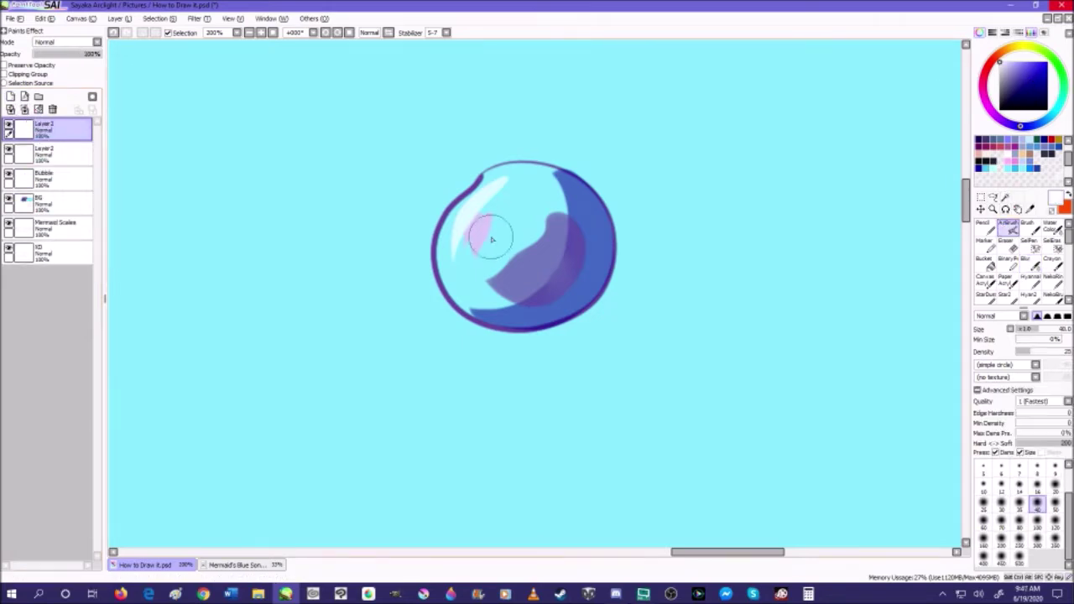
pyautogui.click(1000, 520)
pyautogui.moveTo(455, 238)
pyautogui.mouseDown()
pyautogui.moveTo(438, 285)
pyautogui.moveTo(466, 265)
pyautogui.moveTo(461, 224)
pyautogui.moveTo(495, 179)
pyautogui.moveTo(465, 276)
pyautogui.moveTo(477, 270)
pyautogui.moveTo(472, 219)
pyautogui.mouseUp()
# - Set the glow layer's blending mode to Luminosity and its opacity to 34%
pyautogui.click(97, 42)
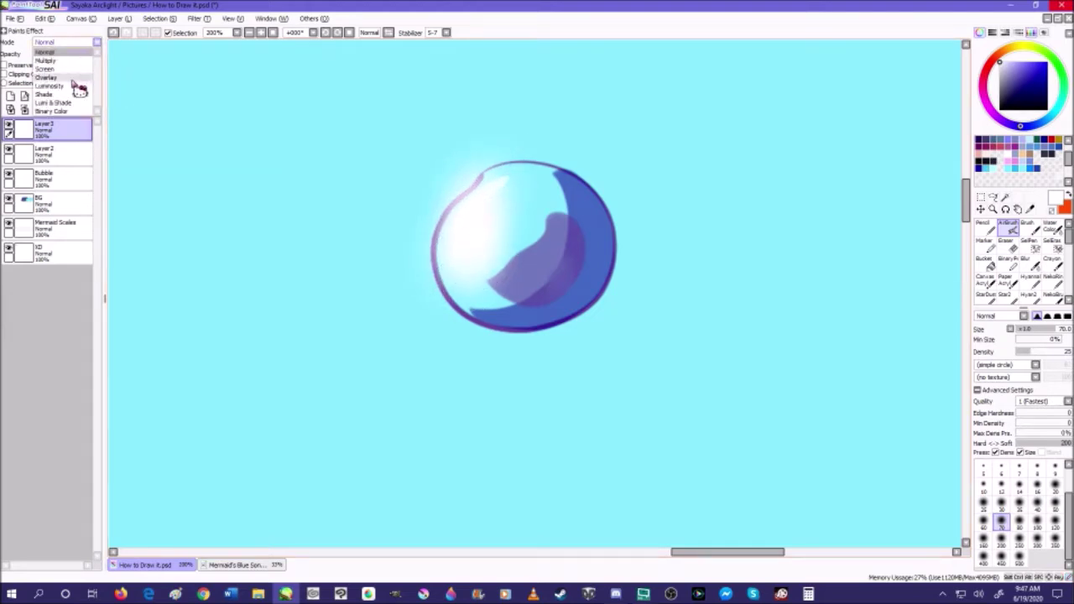
pyautogui.click(77, 89)
pyautogui.moveTo(57, 57)
pyautogui.mouseDown()
pyautogui.moveTo(48, 64)
pyautogui.moveTo(58, 57)
pyautogui.mouseUp()
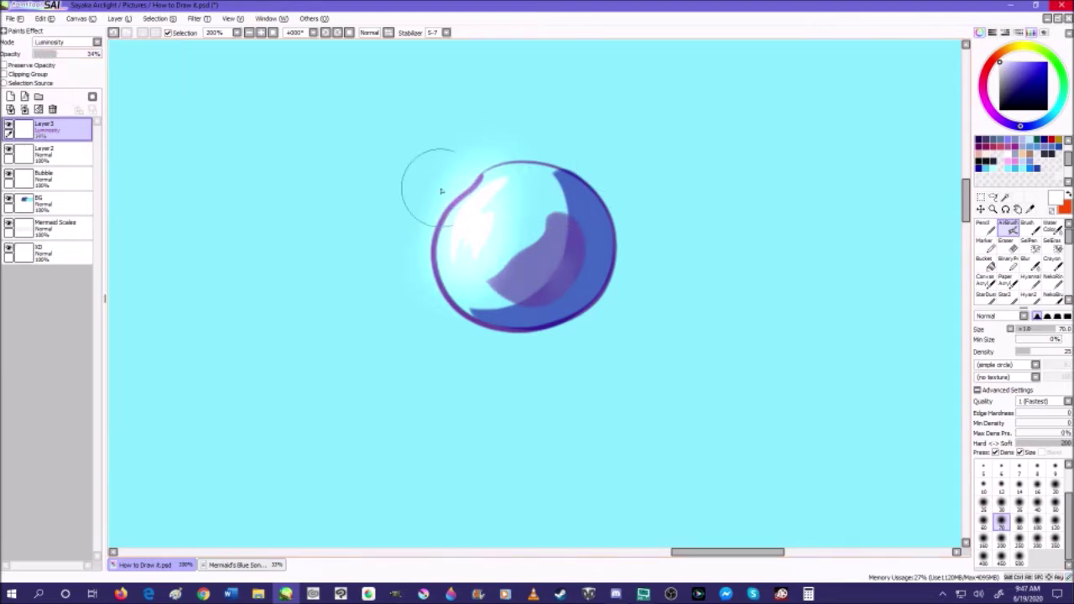
pyautogui.scroll(-9, 540, 284)
pyautogui.scroll(2, 540, 290)
pyautogui.scroll(1, 539, 291)
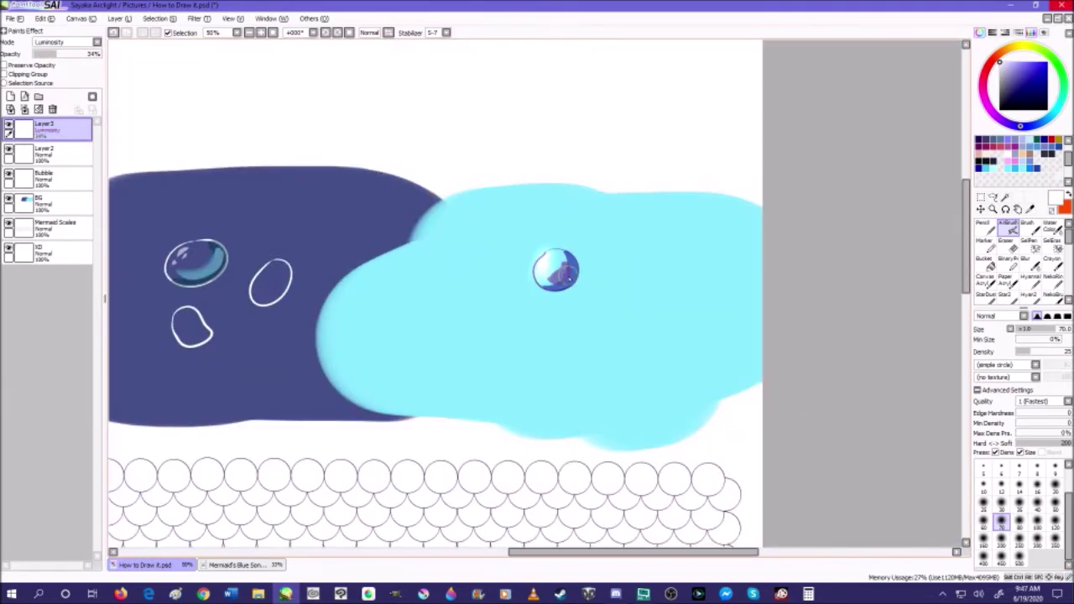
# - Remove Layer3 and Layer2 from the layer stack and hide the Bubble, BG and Mermaid Scales layers
pyautogui.click(52, 109)
pyautogui.click(52, 109)
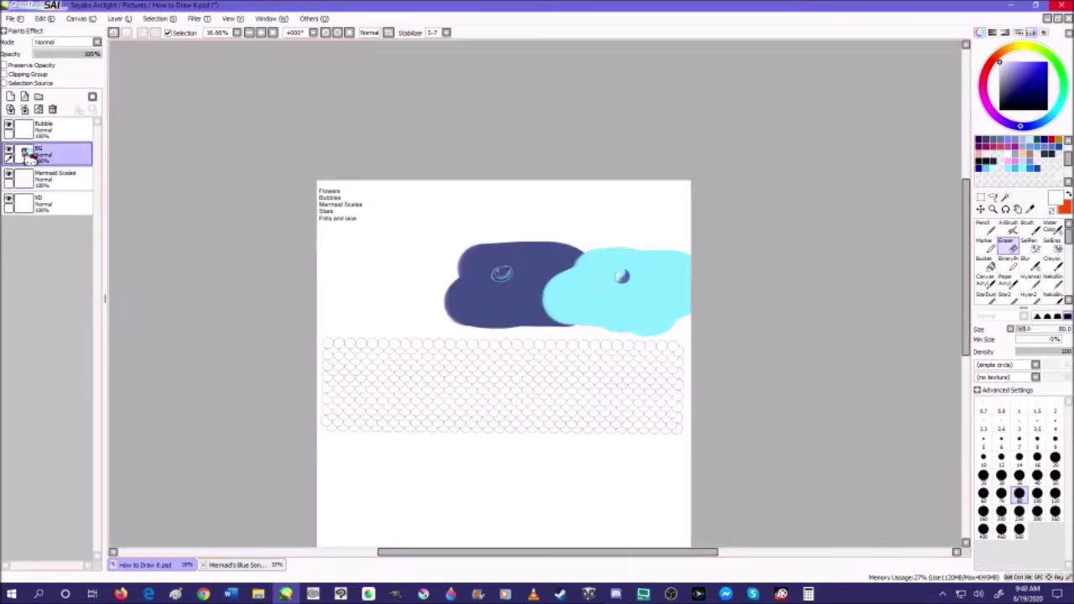
pyautogui.click(8, 154)
pyautogui.click(9, 126)
pyautogui.click(8, 177)
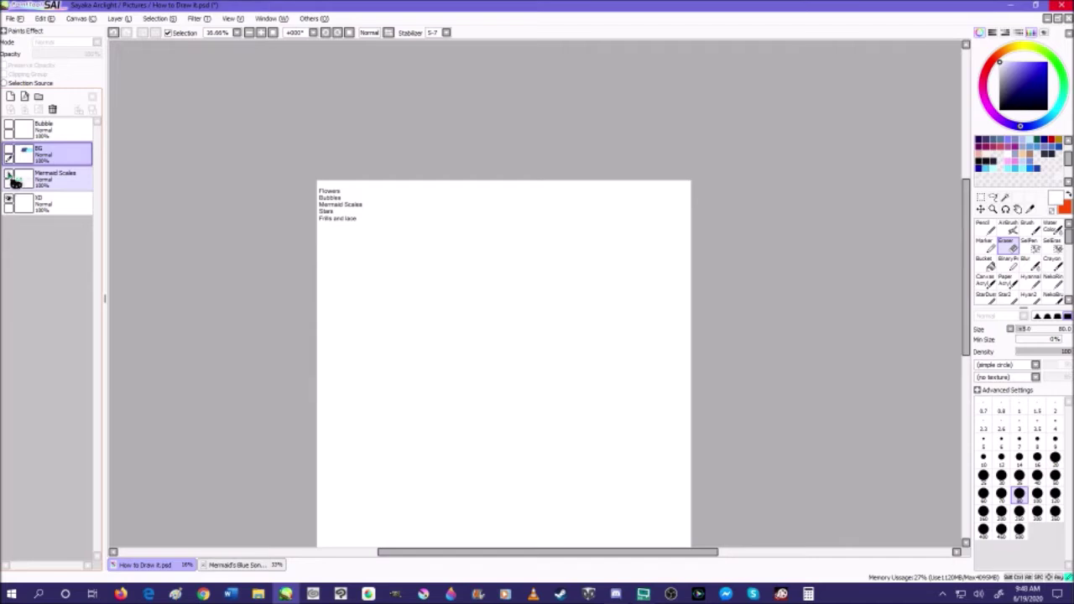
# - Create a new empty layer above the Bubble layer for the frill drawing
pyautogui.scroll(1, 530, 208)
pyautogui.click(52, 131)
pyautogui.click(10, 97)
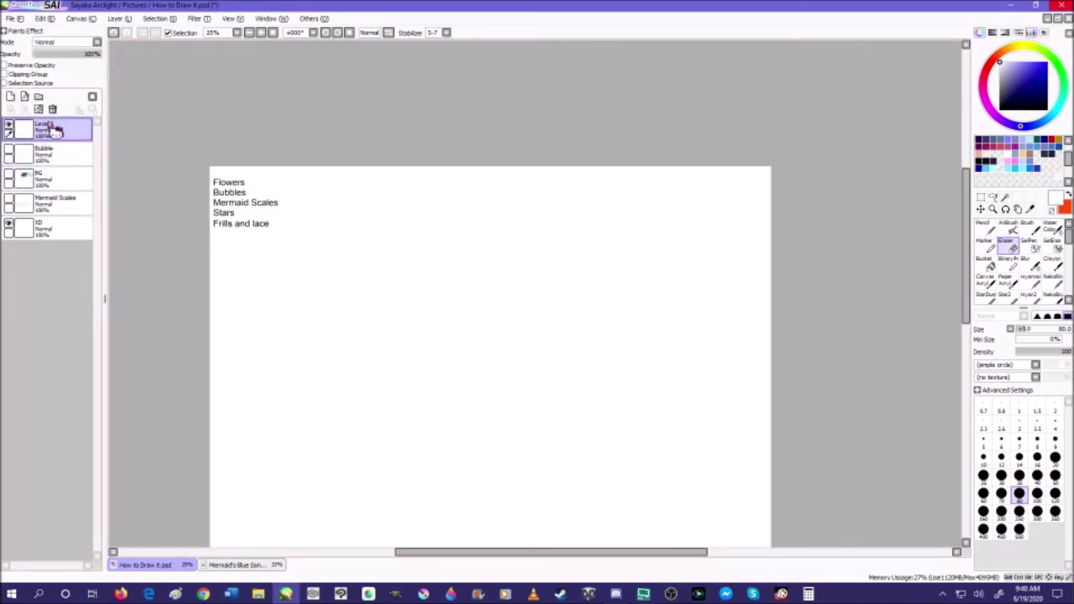
pyautogui.scroll(1, 507, 411)
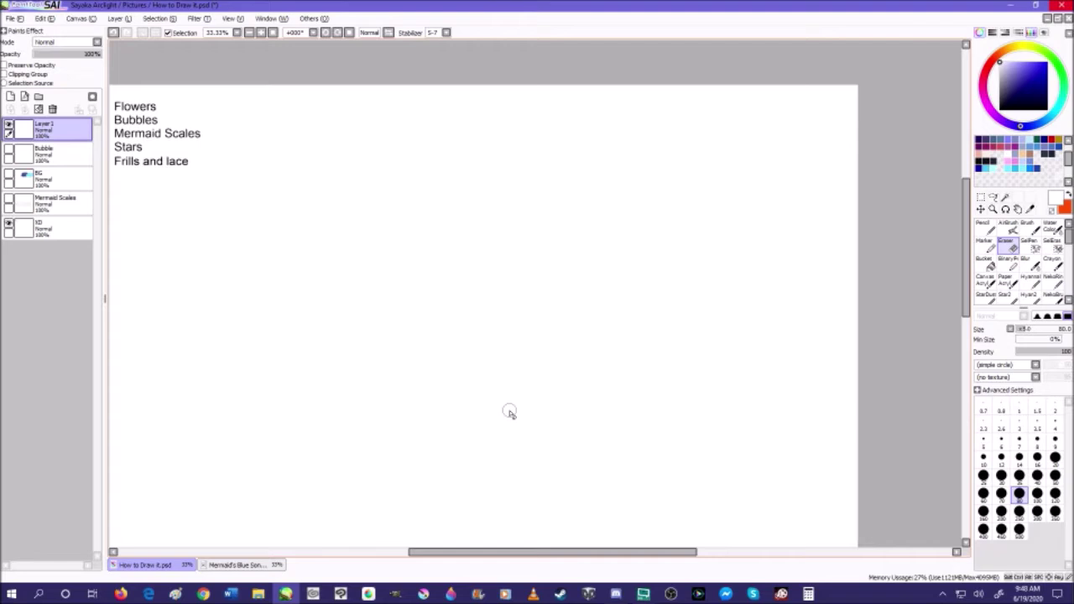
# - Draw a wide U-shaped arc with the black Brush at size 3, undoing unsatisfactory strokes
pyautogui.click(1029, 228)
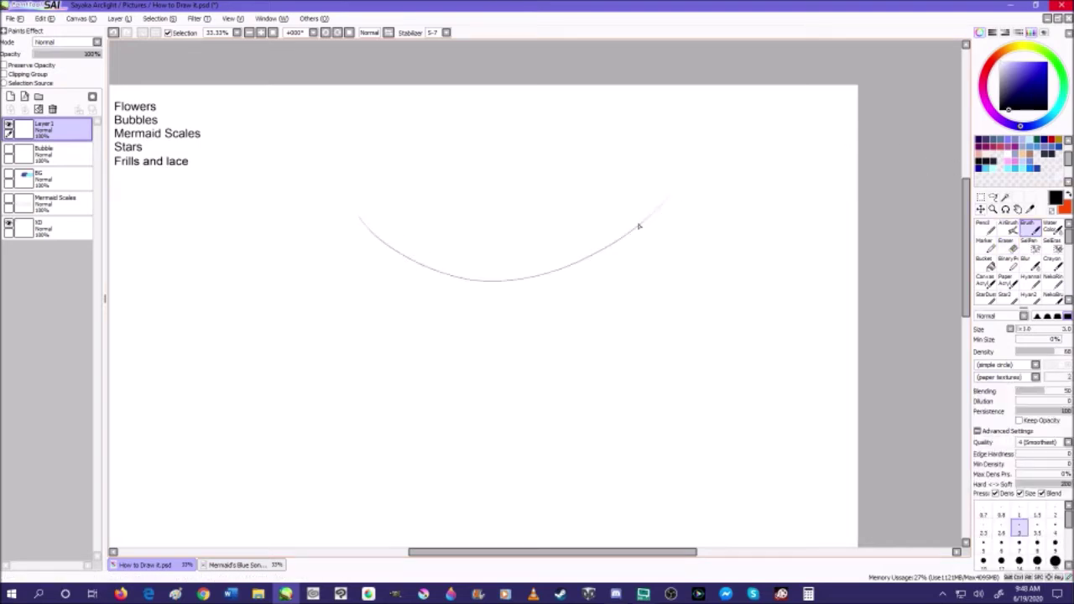
pyautogui.click(115, 32)
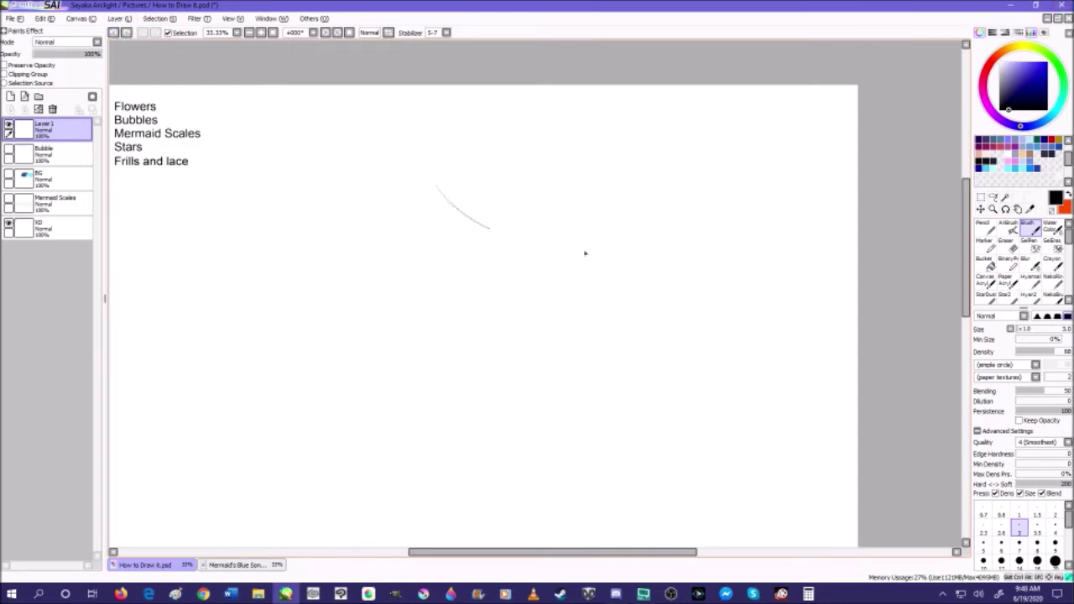
pyautogui.click(115, 32)
pyautogui.moveTo(380, 220); pyautogui.dragTo(557, 202)
# - Reshape the arc with Free Deform by adjusting its right end outward
pyautogui.click(981, 197)
pyautogui.click(977, 368)
pyautogui.moveTo(559, 261); pyautogui.dragTo(586, 267)
pyautogui.moveTo(559, 199); pyautogui.dragTo(558, 205)
pyautogui.press('Return')
# - Duplicate the arc's layer and move the copy below the original arc
pyautogui.scroll(1, 456, 256)
pyautogui.click(119, 19)
pyautogui.click(140, 65)
pyautogui.hotkey('ctrl', 't')
pyautogui.moveTo(503, 229); pyautogui.dragTo(508, 343)
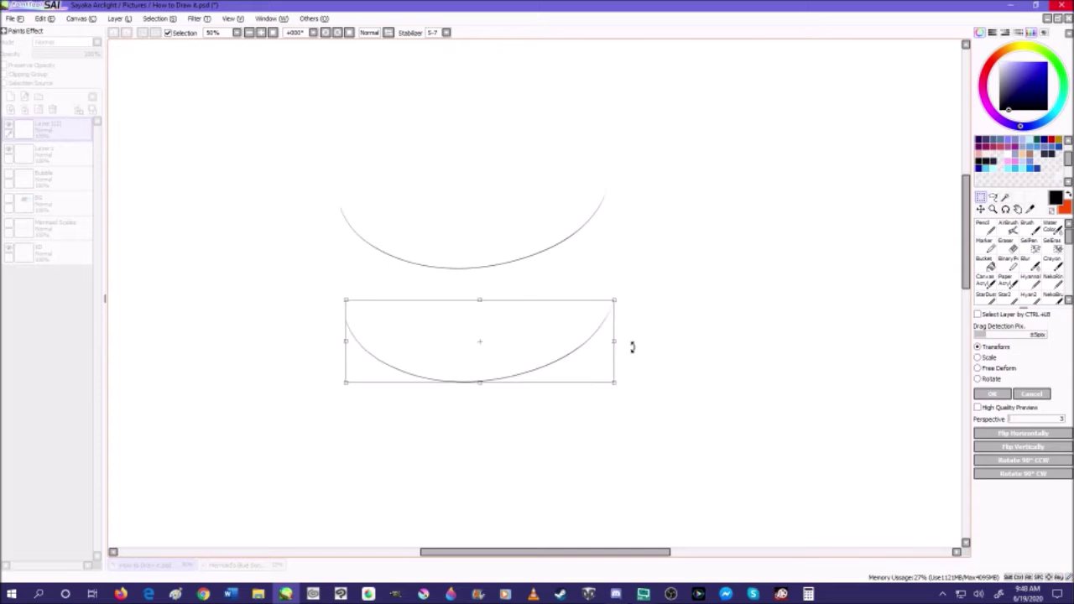
# - Widen the copied arc, centre it beneath the original and merge it into Layer1
pyautogui.moveTo(614, 341); pyautogui.dragTo(675, 342)
pyautogui.moveTo(572, 338)
pyautogui.mouseDown()
pyautogui.moveTo(531, 316)
pyautogui.moveTo(550, 311)
pyautogui.mouseUp()
pyautogui.click(993, 393)
pyautogui.hotkey('ctrl', 'e')
# - Rotate the pair of arcs slightly clockwise
pyautogui.click(978, 379)
pyautogui.moveTo(671, 277); pyautogui.dragTo(670, 297)
pyautogui.click(999, 394)
# - Draw side lines with the Brush connecting the ends of the two arcs into a curved band
pyautogui.click(1028, 227)
pyautogui.moveTo(321, 274); pyautogui.dragTo(367, 222)
# - Erase the overhanging line ends at the band's corners with the Eraser at size 40
pyautogui.click(982, 247)
pyautogui.click(1008, 246)
pyautogui.scroll(4, 337, 201)
pyautogui.moveTo(384, 176)
pyautogui.mouseDown()
pyautogui.moveTo(408, 238)
pyautogui.moveTo(445, 286)
pyautogui.moveTo(495, 230)
pyautogui.mouseUp()
pyautogui.click(1036, 476)
pyautogui.scroll(-3, 270, 294)
pyautogui.scroll(3, 730, 299)
pyautogui.moveTo(545, 185)
pyautogui.mouseDown()
pyautogui.moveTo(637, 254)
pyautogui.moveTo(671, 220)
pyautogui.mouseUp()
pyautogui.scroll(-4, 630, 231)
pyautogui.scroll(2, 672, 301)
pyautogui.moveTo(677, 317); pyautogui.dragTo(685, 338)
pyautogui.scroll(-2, 437, 311)
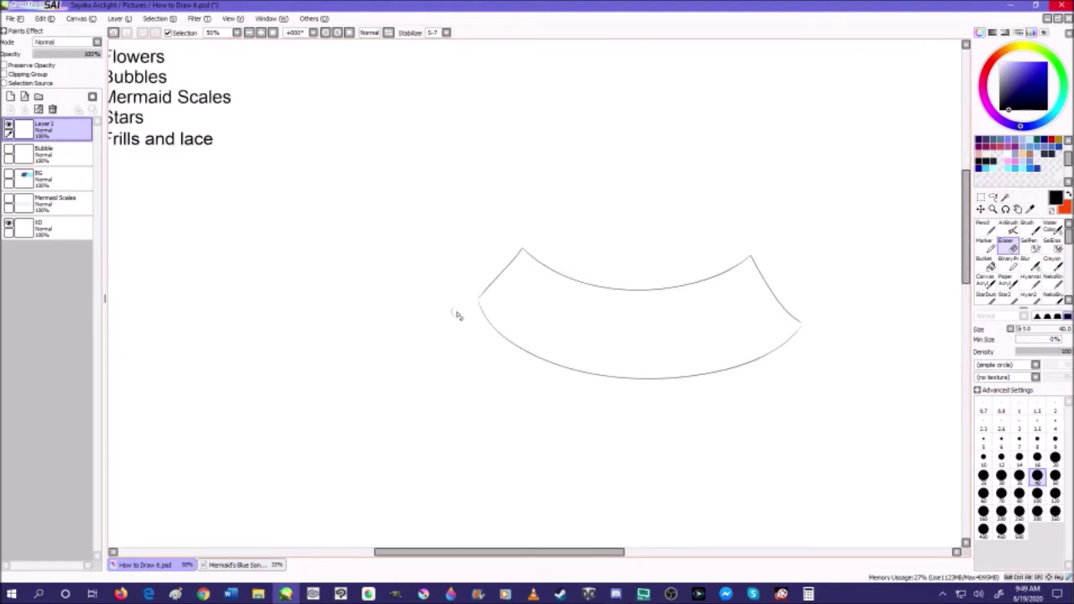
# - Close the small gap at the band's lower left corner with the size 3 Brush
pyautogui.scroll(4, 472, 297)
pyautogui.scroll(-2, 471, 302)
pyautogui.scroll(3, 473, 303)
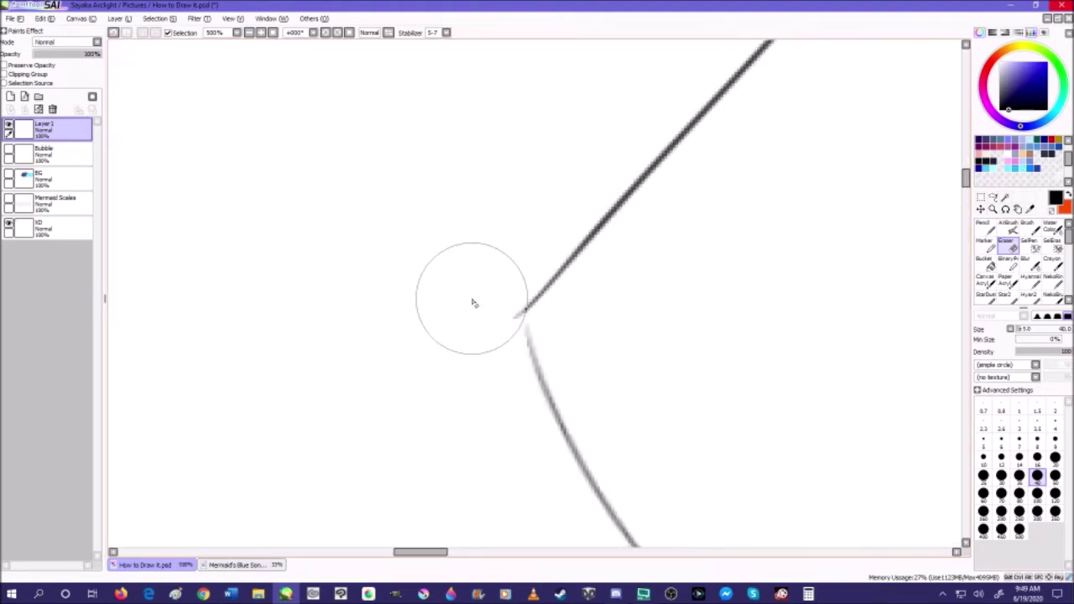
pyautogui.click(1029, 226)
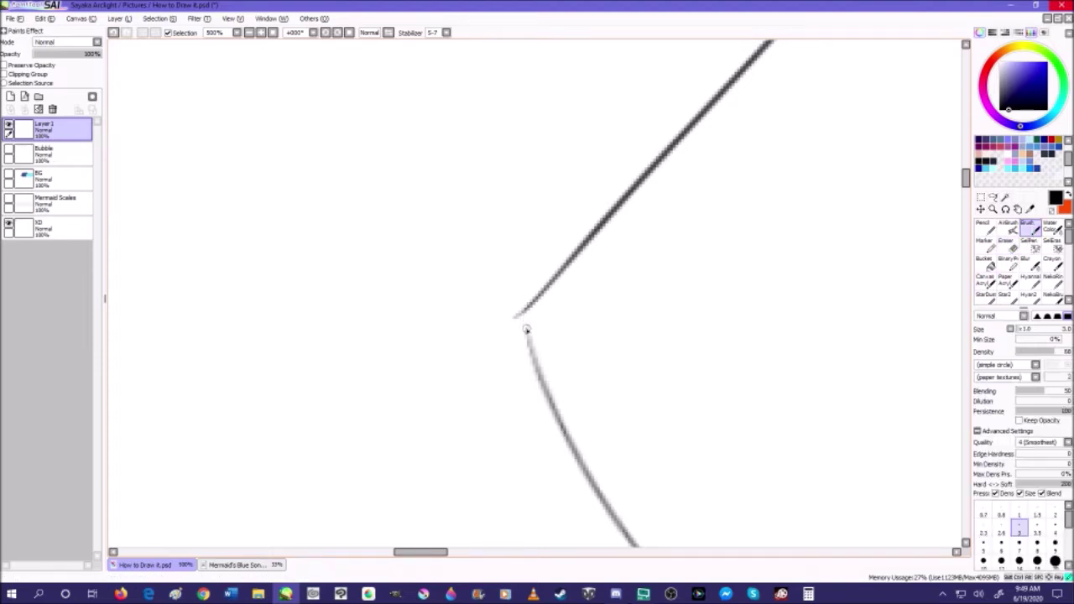
pyautogui.scroll(-5, 443, 235)
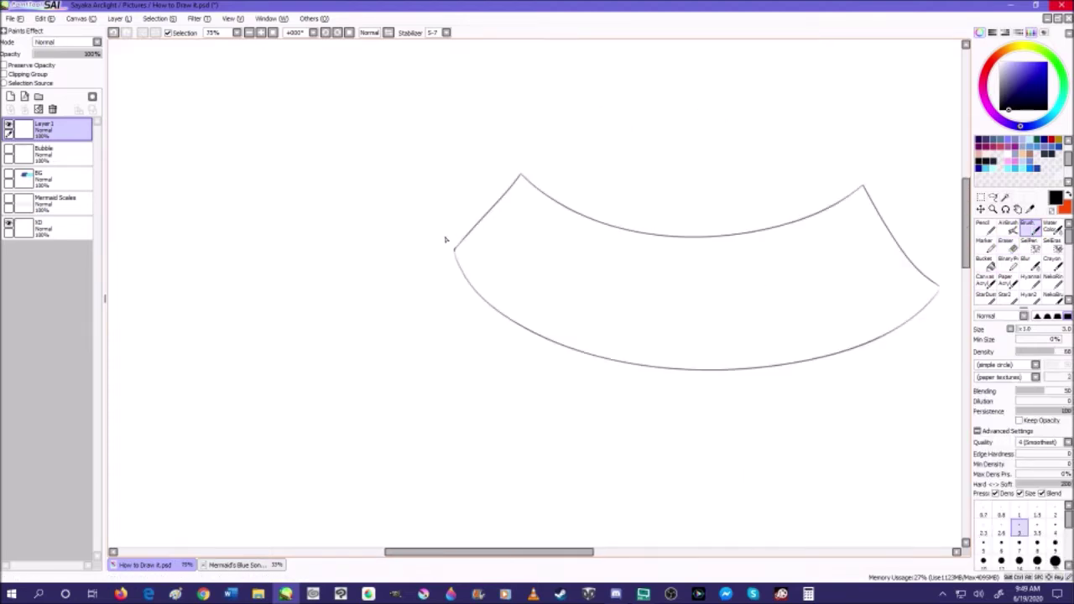
# - Add a new layer above the band and rename the band's layer Frills
pyautogui.click(10, 96)
pyautogui.doubleClick(57, 155)
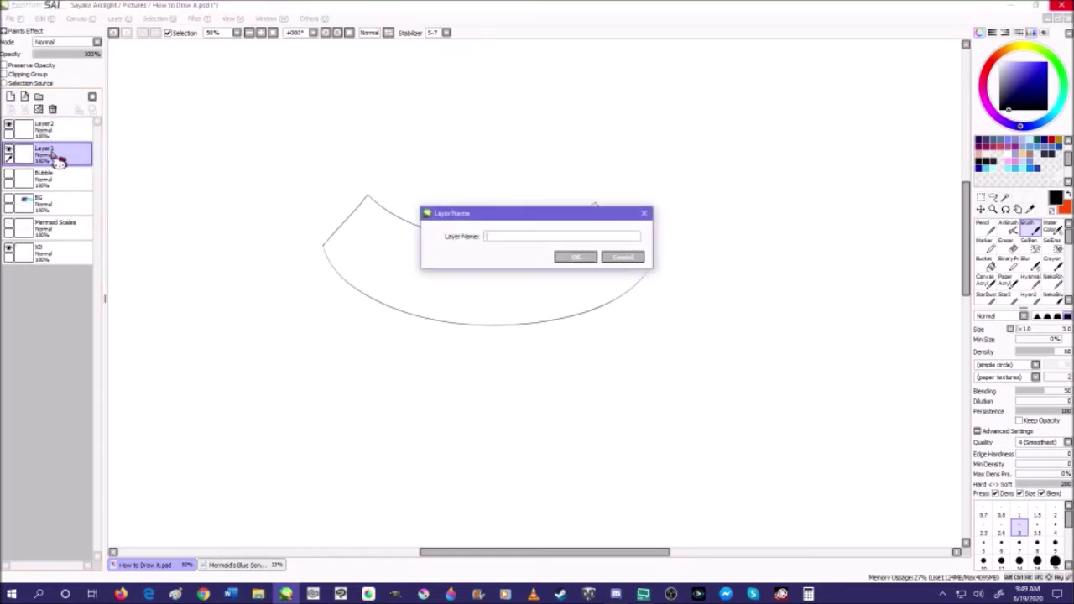
pyautogui.press('Return')
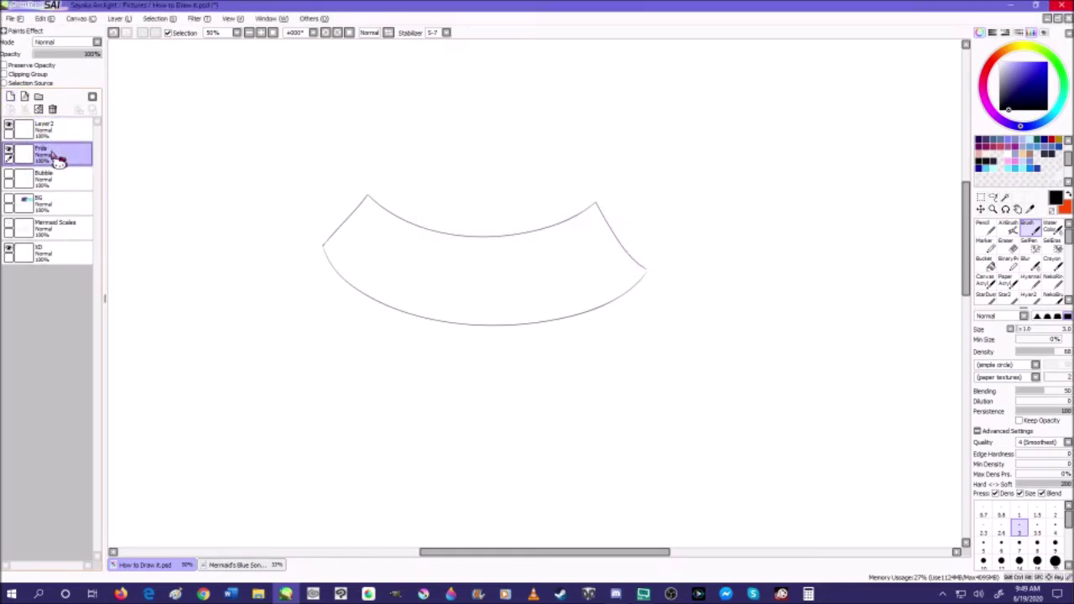
# - Draw a wavy ruffle edge on Layer2 below the band's lower arc, starting from its left corner, with the canvas rotated
pyautogui.click(59, 130)
pyautogui.click(325, 34)
pyautogui.click(326, 33)
pyautogui.click(326, 34)
pyautogui.scroll(2, 429, 481)
pyautogui.scroll(-2, 429, 482)
pyautogui.scroll(2, 430, 484)
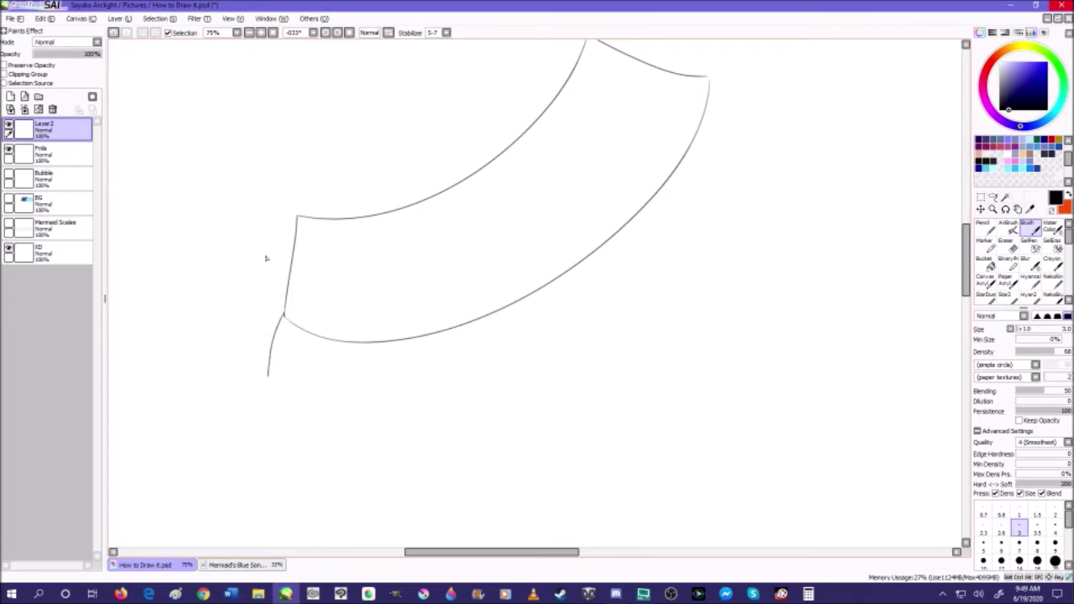
pyautogui.click(336, 38)
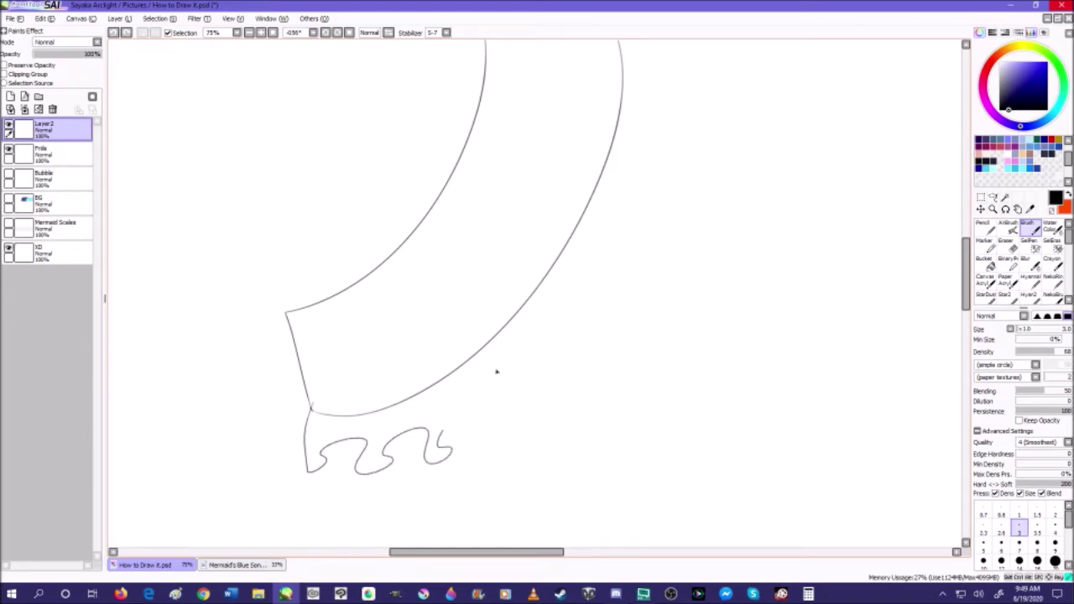
pyautogui.moveTo(440, 430)
pyautogui.mouseDown()
pyautogui.moveTo(511, 424)
pyautogui.moveTo(520, 337)
pyautogui.moveTo(543, 374)
pyautogui.moveTo(541, 346)
pyautogui.moveTo(603, 302)
pyautogui.moveTo(616, 243)
pyautogui.moveTo(630, 237)
pyautogui.moveTo(631, 180)
pyautogui.mouseUp()
pyautogui.moveTo(630, 225); pyautogui.dragTo(646, 184)
pyautogui.moveTo(655, 140); pyautogui.dragTo(658, 137)
# - Erase the right half of the ruffle edge, keeping the curls on the left side
pyautogui.scroll(-5, 628, 237)
pyautogui.scroll(2, 515, 206)
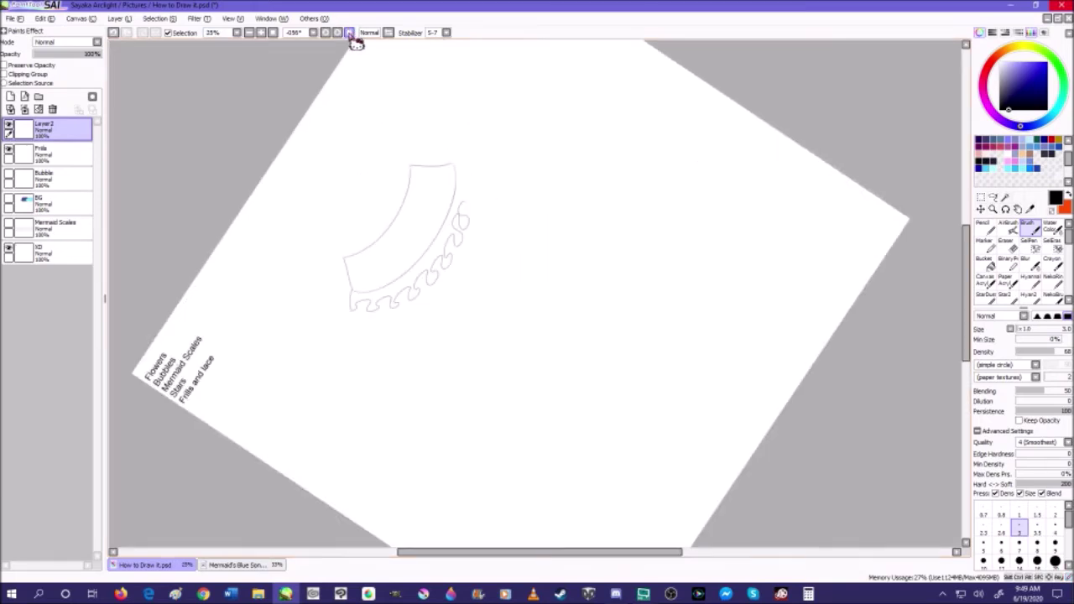
pyautogui.click(338, 33)
pyautogui.click(338, 34)
pyautogui.click(338, 34)
pyautogui.click(338, 33)
pyautogui.click(338, 34)
pyautogui.click(338, 34)
pyautogui.scroll(-1, 539, 201)
pyautogui.scroll(3, 539, 204)
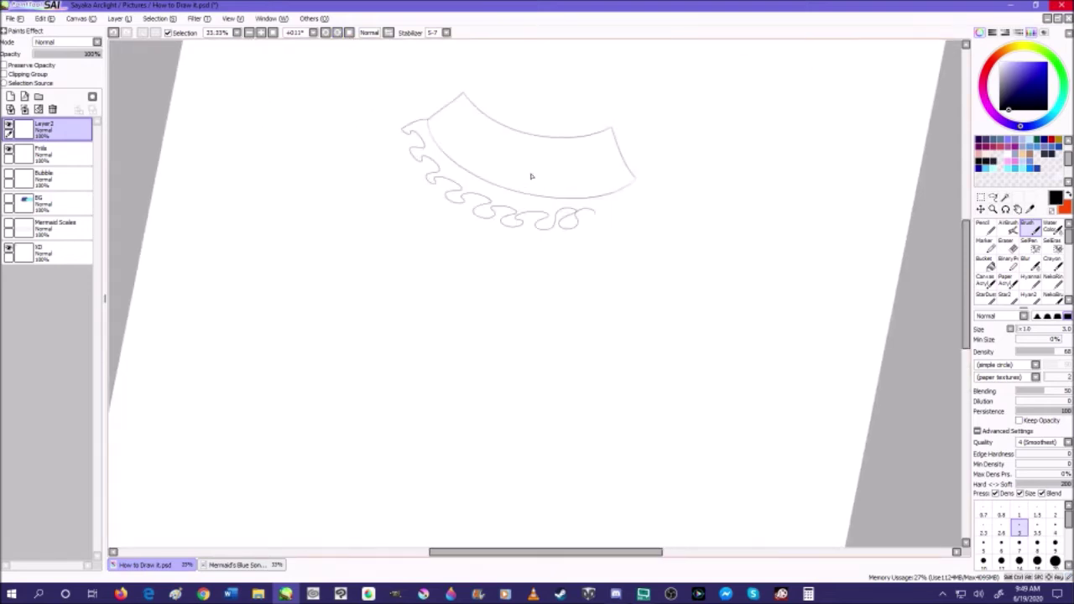
pyautogui.press('e')
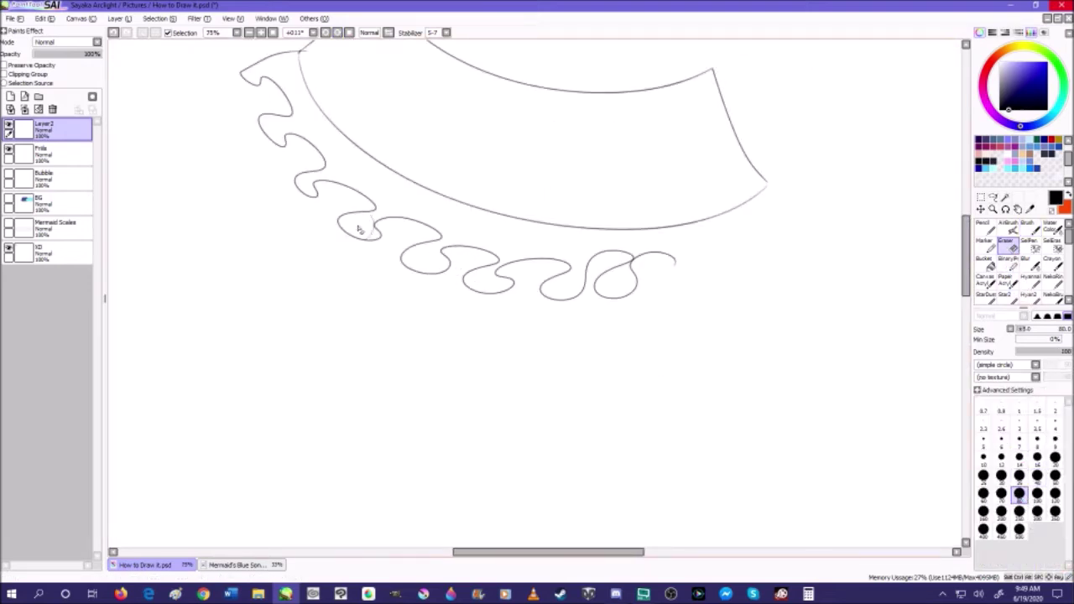
pyautogui.moveTo(411, 237)
pyautogui.mouseDown()
pyautogui.moveTo(428, 260)
pyautogui.moveTo(393, 276)
pyautogui.moveTo(422, 273)
pyautogui.moveTo(448, 289)
pyautogui.moveTo(464, 264)
pyautogui.moveTo(451, 269)
pyautogui.moveTo(508, 260)
pyautogui.moveTo(558, 324)
pyautogui.moveTo(625, 273)
pyautogui.moveTo(686, 265)
pyautogui.mouseUp()
pyautogui.click(113, 31)
pyautogui.click(113, 32)
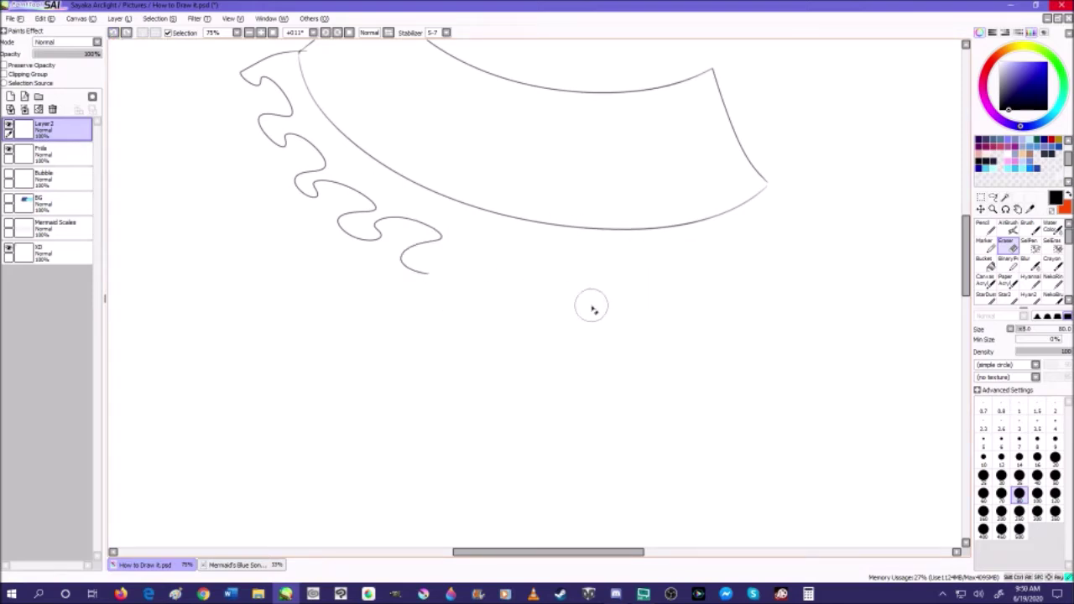
# - Draw the ruffle edge with the Brush from the band's right corner inward and connect it to the left curls
pyautogui.click(1030, 226)
pyautogui.moveTo(769, 187)
pyautogui.mouseDown()
pyautogui.moveTo(810, 239)
pyautogui.moveTo(762, 223)
pyautogui.moveTo(714, 267)
pyautogui.moveTo(792, 266)
pyautogui.moveTo(707, 275)
pyautogui.moveTo(689, 241)
pyautogui.moveTo(647, 286)
pyautogui.moveTo(741, 287)
pyautogui.moveTo(637, 260)
pyautogui.mouseUp()
pyautogui.moveTo(685, 286)
pyautogui.mouseDown()
pyautogui.moveTo(606, 278)
pyautogui.moveTo(571, 289)
pyautogui.mouseUp()
pyautogui.click(348, 31)
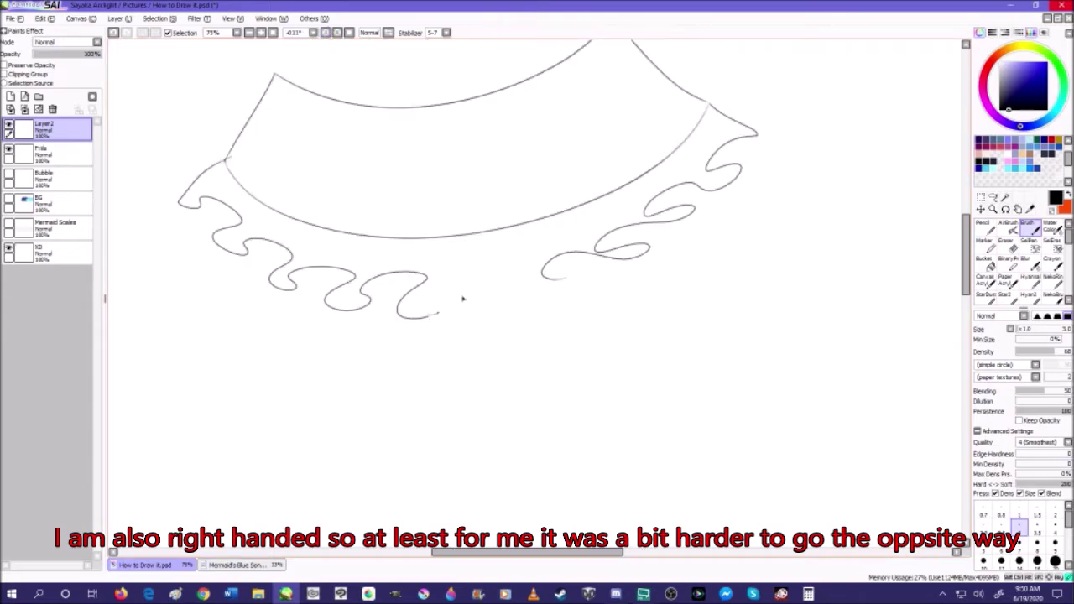
pyautogui.moveTo(520, 281)
pyautogui.mouseDown()
pyautogui.moveTo(547, 289)
pyautogui.moveTo(476, 295)
pyautogui.moveTo(561, 276)
pyautogui.moveTo(501, 333)
pyautogui.moveTo(569, 292)
pyautogui.mouseUp()
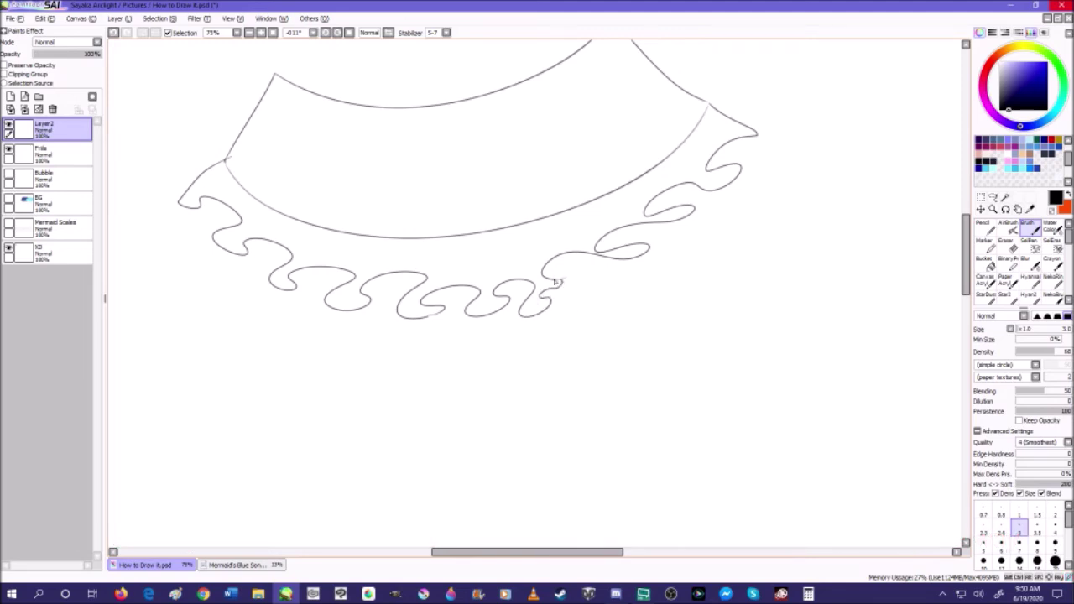
# - Erase the cramped curl where the left and right ruffles meet
pyautogui.scroll(-5, 558, 281)
pyautogui.scroll(7, 568, 274)
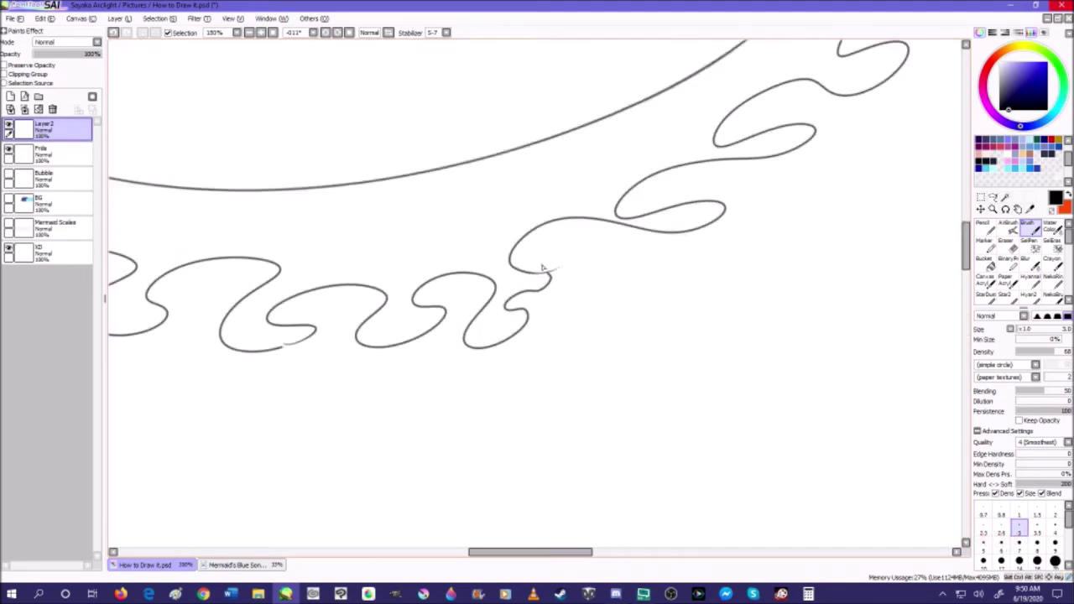
pyautogui.click(1009, 243)
pyautogui.moveTo(455, 299)
pyautogui.mouseDown()
pyautogui.moveTo(505, 289)
pyautogui.moveTo(465, 347)
pyautogui.moveTo(570, 288)
pyautogui.moveTo(553, 309)
pyautogui.mouseUp()
# - Redraw the curl joining the left and right ruffles with the size 3 Brush
pyautogui.click(1049, 226)
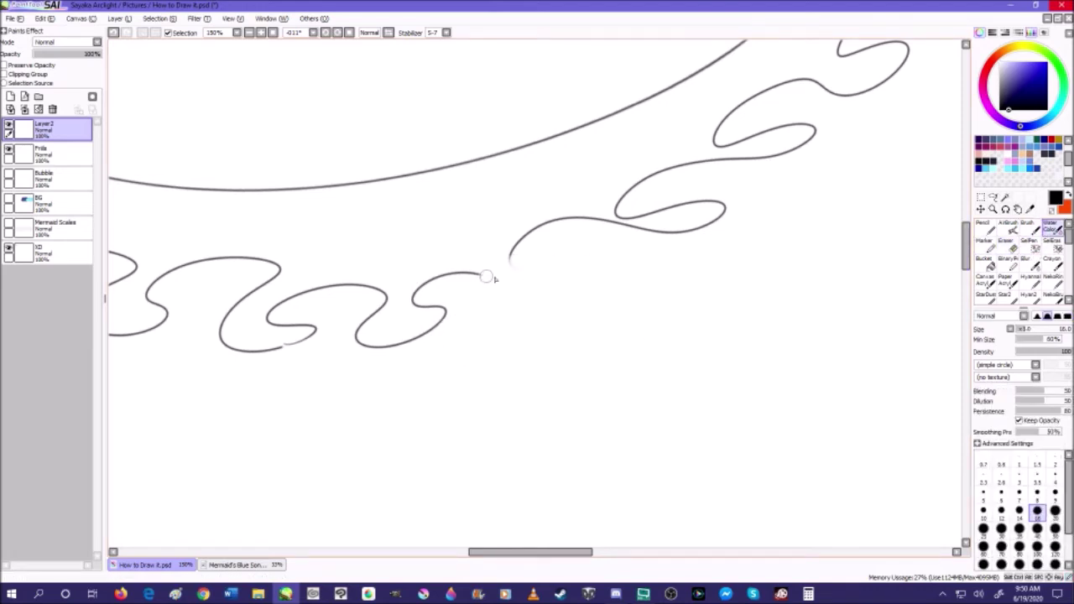
pyautogui.click(1028, 226)
pyautogui.moveTo(493, 275)
pyautogui.mouseDown()
pyautogui.moveTo(464, 358)
pyautogui.moveTo(571, 285)
pyautogui.moveTo(517, 296)
pyautogui.mouseUp()
pyautogui.moveTo(508, 250); pyautogui.dragTo(552, 220)
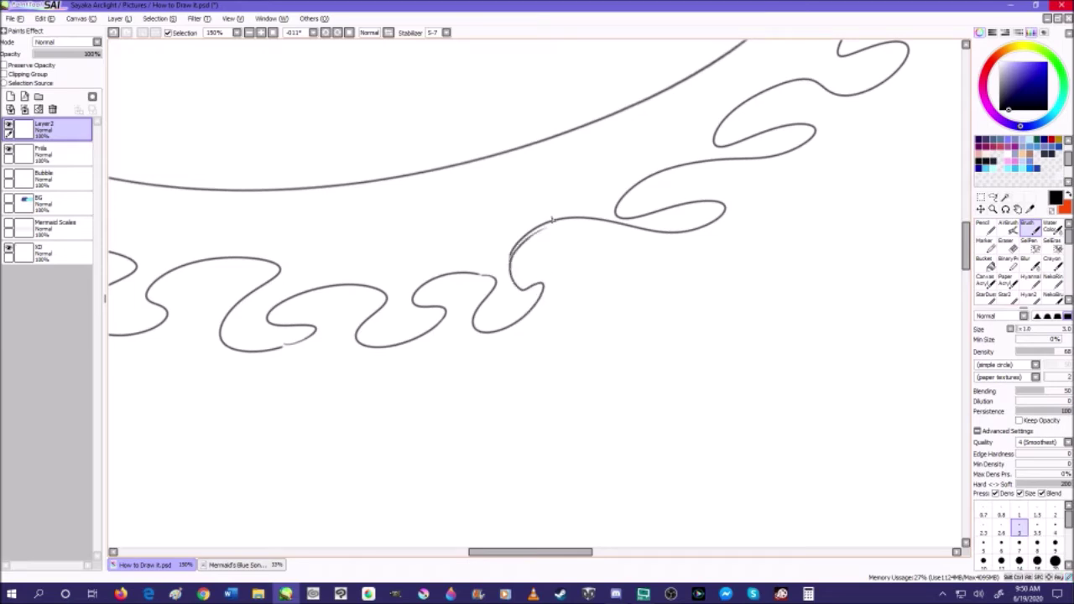
# - Clean up the doubled lines around the redrawn ruffle join with the Eraser at size 14
pyautogui.click(1007, 248)
pyautogui.scroll(2, 544, 258)
pyautogui.click(1018, 459)
pyautogui.scroll(3, 509, 237)
pyautogui.scroll(-1, 515, 235)
pyautogui.moveTo(600, 168)
pyautogui.mouseDown()
pyautogui.moveTo(506, 243)
pyautogui.moveTo(478, 288)
pyautogui.moveTo(483, 348)
pyautogui.mouseUp()
pyautogui.moveTo(483, 264)
pyautogui.mouseDown()
pyautogui.moveTo(470, 303)
pyautogui.moveTo(486, 354)
pyautogui.mouseUp()
pyautogui.scroll(-6, 497, 352)
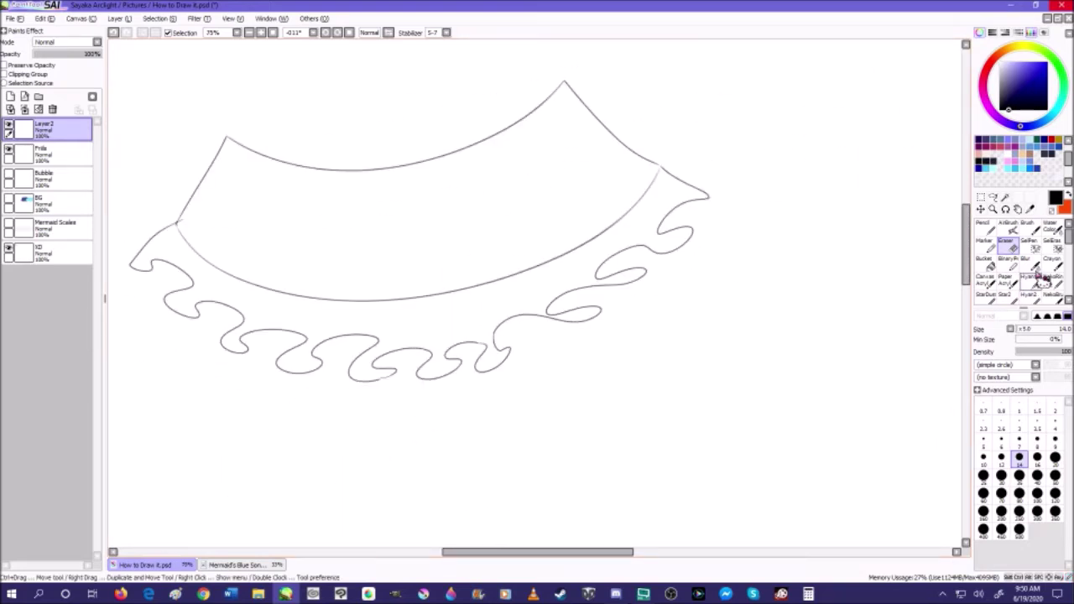
pyautogui.click(1028, 228)
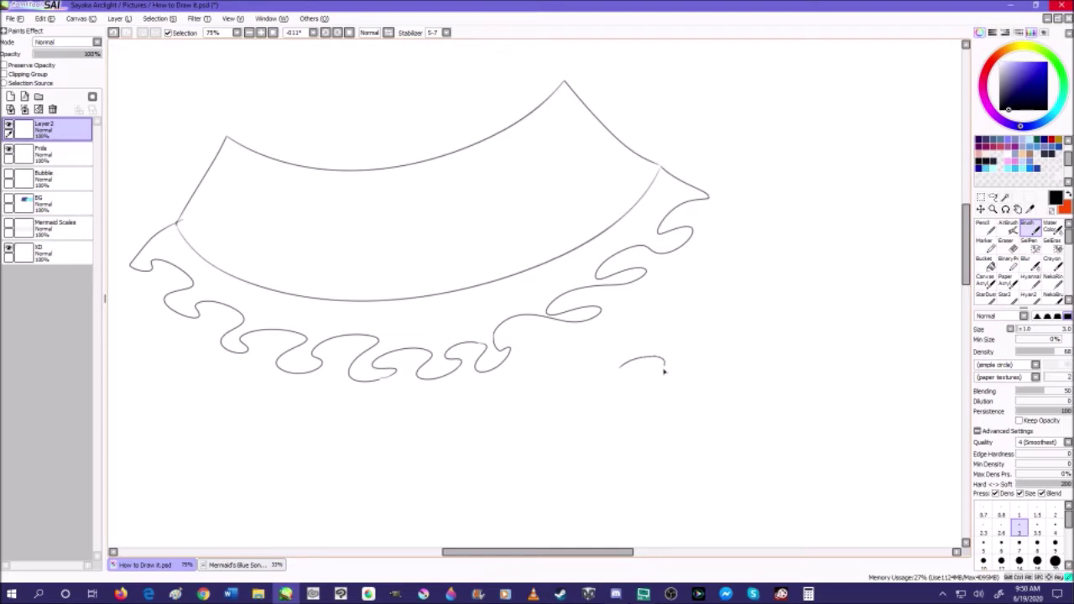
pyautogui.click(113, 32)
pyautogui.moveTo(570, 362)
pyautogui.mouseDown()
pyautogui.moveTo(658, 327)
pyautogui.moveTo(687, 421)
pyautogui.moveTo(854, 409)
pyautogui.mouseUp()
pyautogui.click(113, 32)
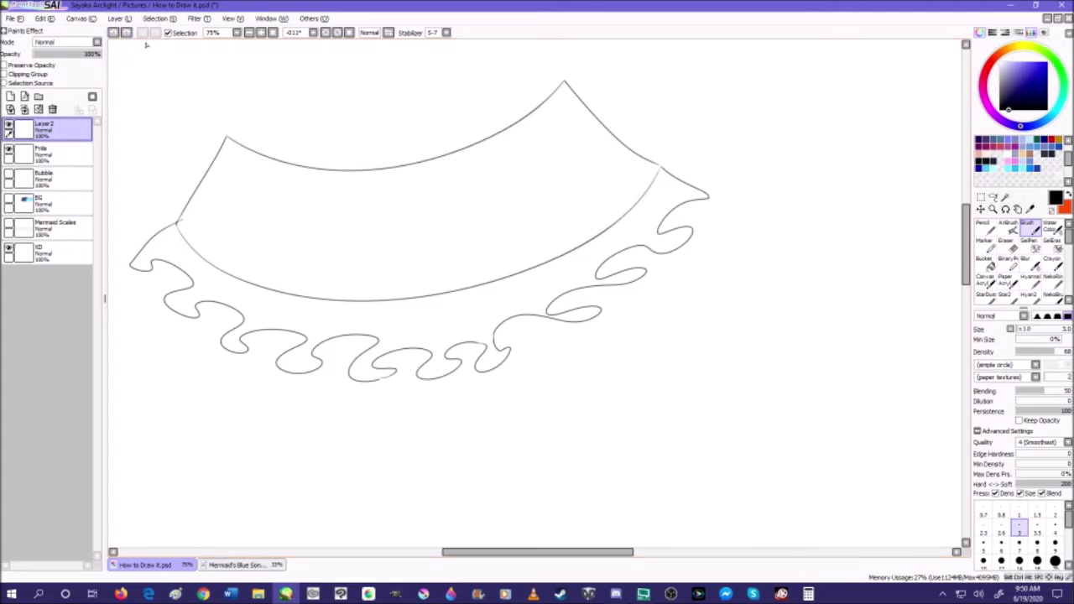
# - Erase the lower line of the long flat curl just right of the ruffle join with the Eraser at size 35
pyautogui.scroll(2, 544, 317)
pyautogui.press('e')
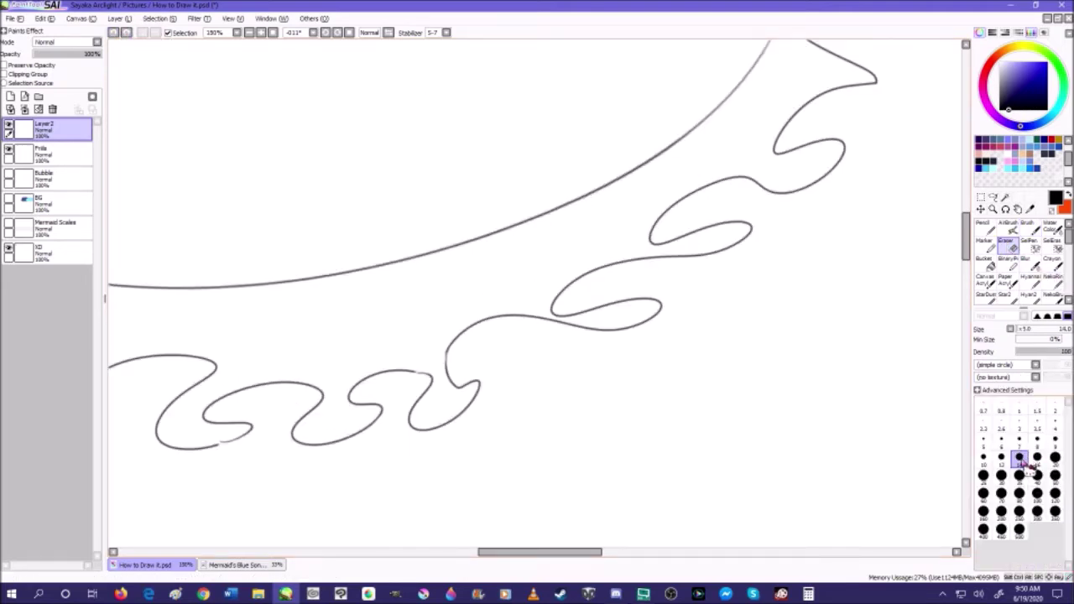
pyautogui.moveTo(530, 362)
pyautogui.mouseDown()
pyautogui.moveTo(494, 321)
pyautogui.moveTo(585, 338)
pyautogui.moveTo(643, 331)
pyautogui.mouseUp()
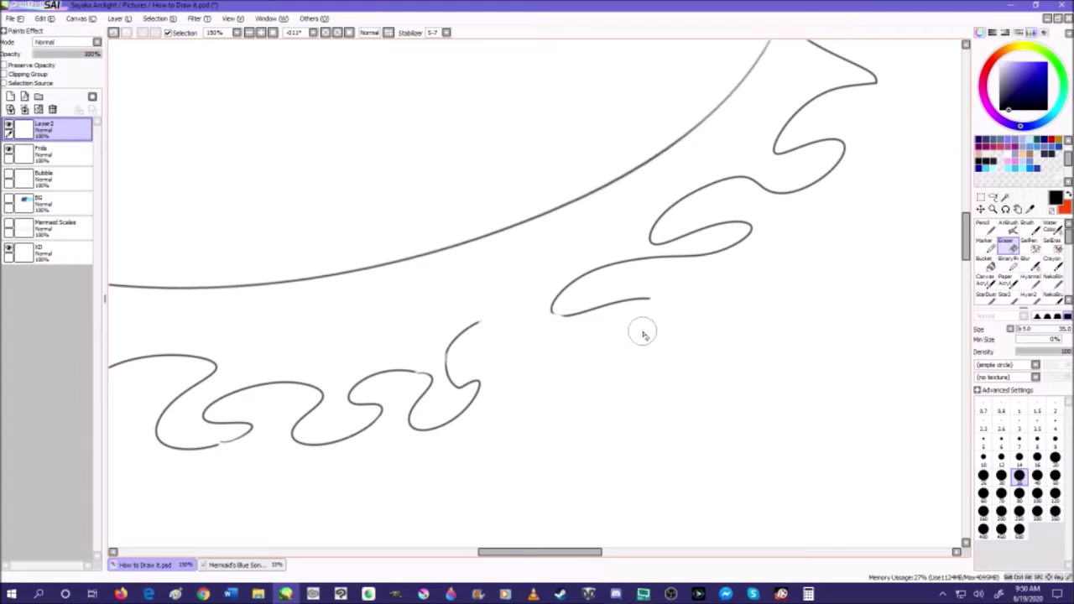
# - Try drawing tighter curls across the gap, then erase them together with the adjoining old curl using the Eraser at size 70
pyautogui.press('b')
pyautogui.moveTo(485, 320)
pyautogui.mouseDown()
pyautogui.moveTo(503, 360)
pyautogui.moveTo(582, 369)
pyautogui.moveTo(547, 359)
pyautogui.moveTo(621, 335)
pyautogui.moveTo(562, 292)
pyautogui.moveTo(642, 266)
pyautogui.mouseUp()
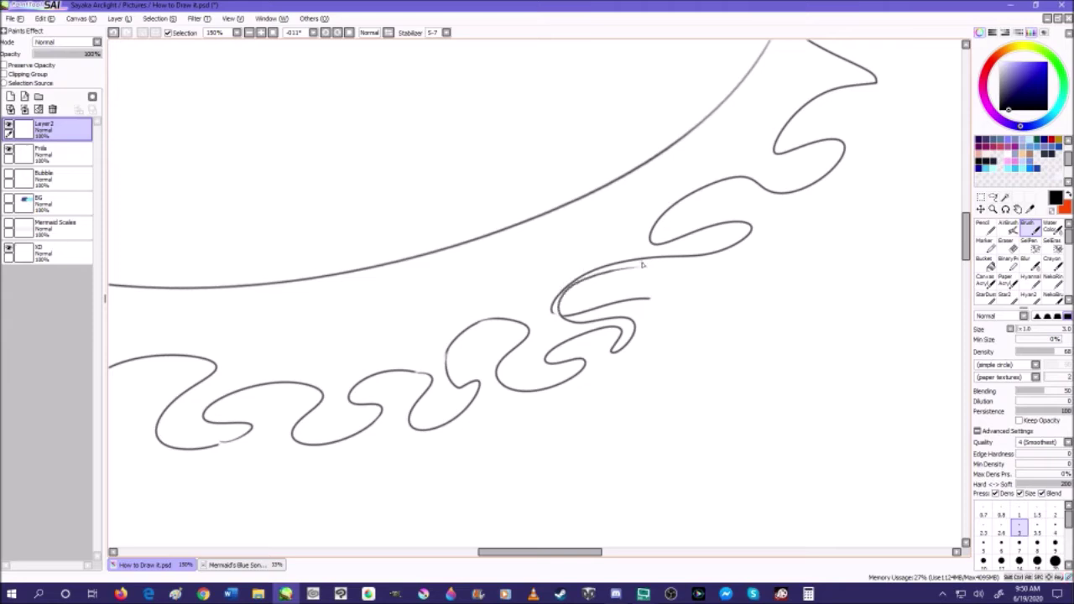
pyautogui.press('e')
pyautogui.moveTo(629, 369)
pyautogui.mouseDown()
pyautogui.moveTo(607, 341)
pyautogui.moveTo(574, 300)
pyautogui.moveTo(619, 344)
pyautogui.moveTo(570, 354)
pyautogui.moveTo(558, 394)
pyautogui.mouseUp()
# - Redraw the missing ruffle curls with the size 3 Brush, joining the right-hand ruffles to the middle ones
pyautogui.press('b')
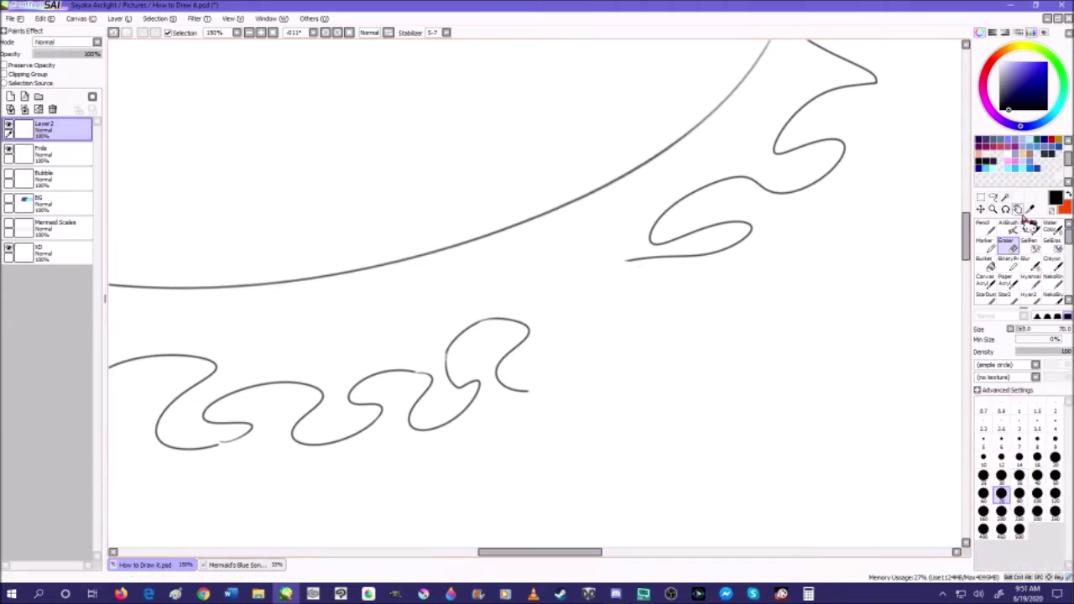
pyautogui.moveTo(612, 281)
pyautogui.mouseDown()
pyautogui.moveTo(619, 316)
pyautogui.moveTo(724, 331)
pyautogui.moveTo(637, 358)
pyautogui.moveTo(637, 328)
pyautogui.moveTo(619, 311)
pyautogui.moveTo(541, 359)
pyautogui.mouseUp()
pyautogui.moveTo(619, 356)
pyautogui.mouseDown()
pyautogui.moveTo(575, 399)
pyautogui.moveTo(529, 395)
pyautogui.mouseUp()
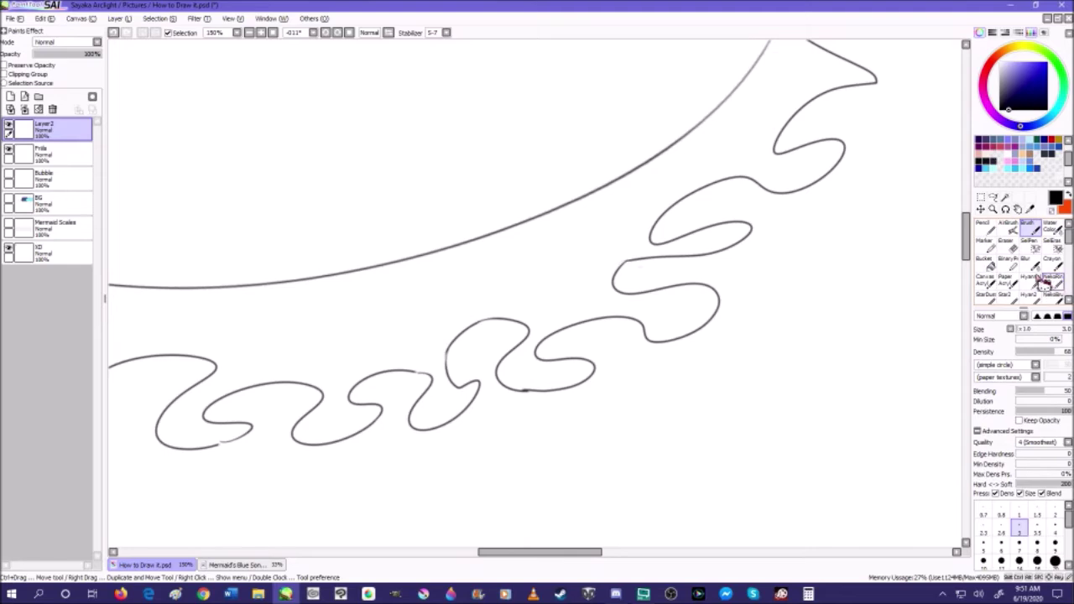
# - Clean up the overlapping line where the new curl meets the middle ruffle with the Eraser at size 6
pyautogui.click(1005, 242)
pyautogui.scroll(6, 535, 411)
pyautogui.scroll(-2, 496, 363)
pyautogui.moveTo(518, 357)
pyautogui.mouseDown()
pyautogui.moveTo(445, 367)
pyautogui.moveTo(473, 367)
pyautogui.moveTo(510, 328)
pyautogui.mouseUp()
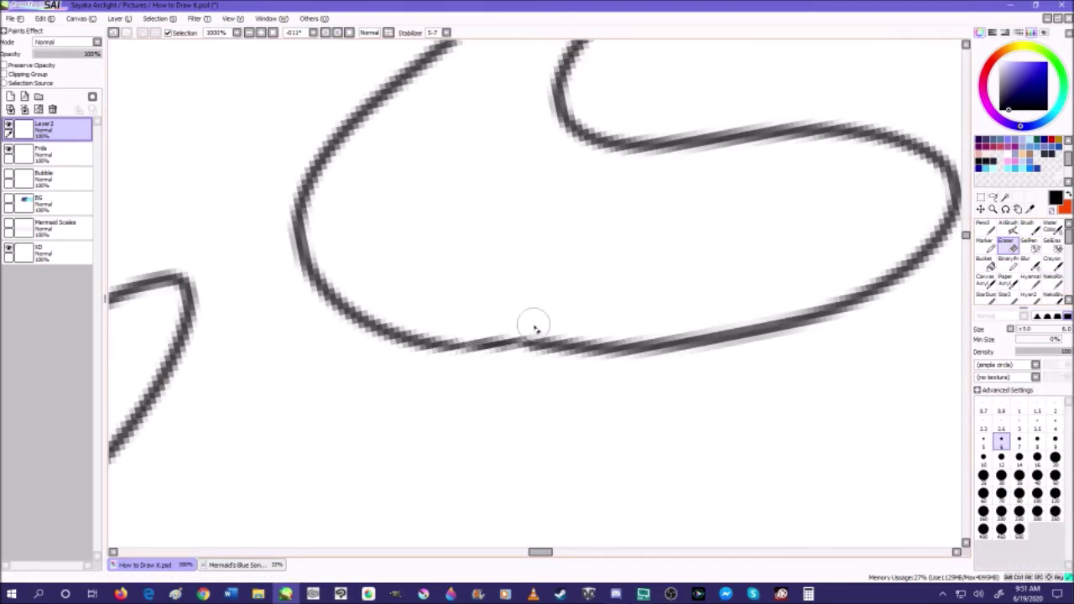
pyautogui.scroll(-10, 536, 352)
pyautogui.scroll(2, 447, 317)
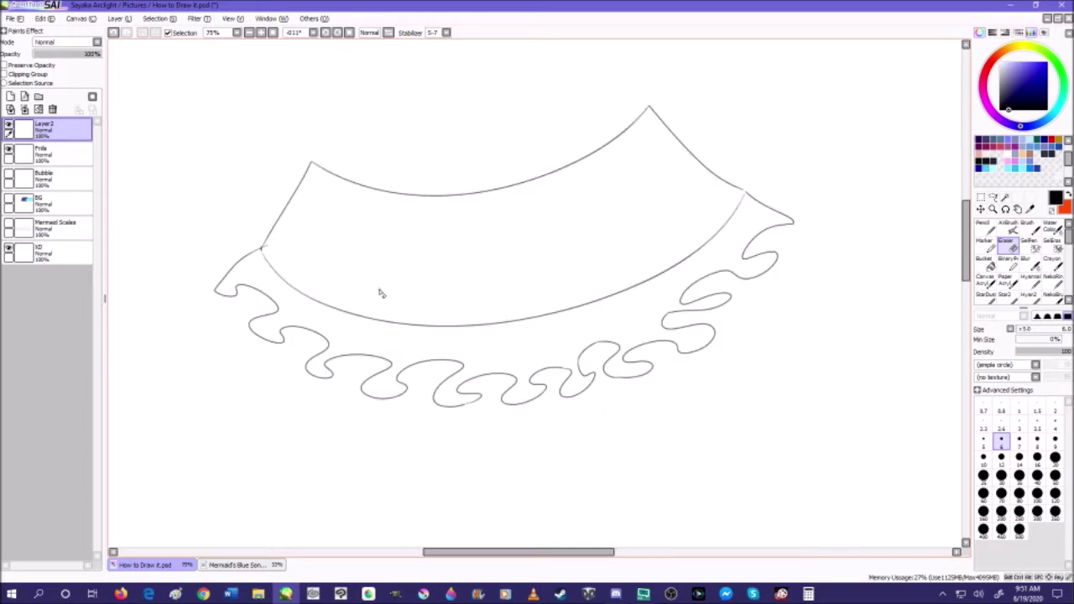
pyautogui.press('b')
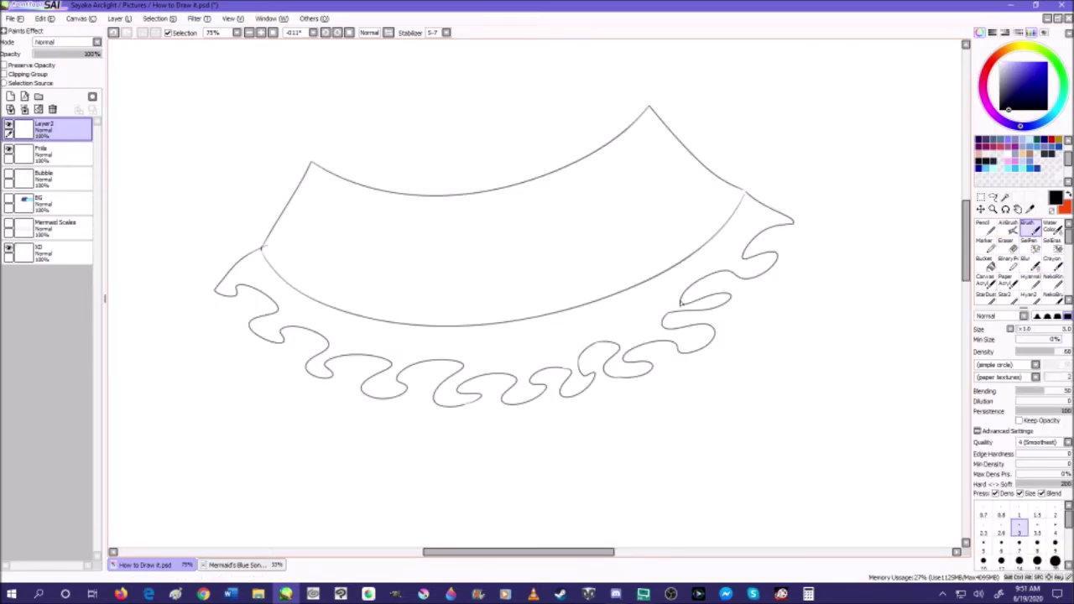
pyautogui.moveTo(679, 232); pyautogui.dragTo(680, 292)
pyautogui.moveTo(678, 229); pyautogui.dragTo(730, 266)
pyautogui.click(114, 31)
pyautogui.click(114, 32)
# - Draw tapering fold lines with the size 3 Brush from the left-half ruffle curls up past the band's lower edge
pyautogui.moveTo(435, 300); pyautogui.dragTo(461, 355)
pyautogui.moveTo(397, 374)
pyautogui.mouseDown()
pyautogui.moveTo(405, 332)
pyautogui.moveTo(432, 306)
pyautogui.mouseUp()
pyautogui.moveTo(327, 361); pyautogui.dragTo(387, 303)
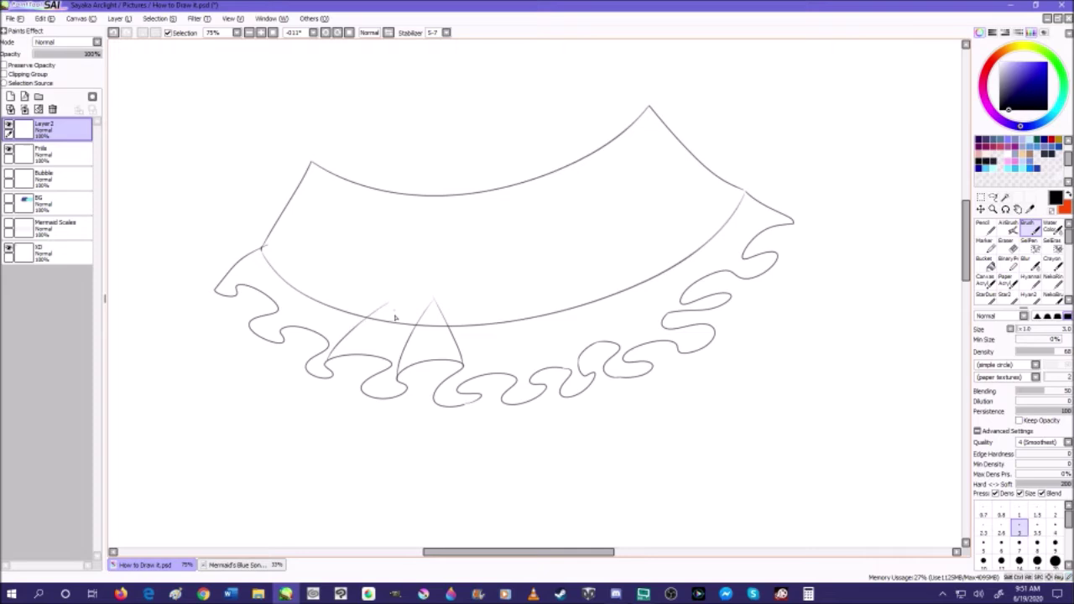
pyautogui.moveTo(391, 360); pyautogui.dragTo(390, 298)
pyautogui.moveTo(281, 327); pyautogui.dragTo(341, 286)
pyautogui.moveTo(330, 337); pyautogui.dragTo(344, 288)
pyautogui.moveTo(237, 284); pyautogui.dragTo(302, 258)
# - Erase the stray overlap where a left fold line meets its ruffle curl, using the Eraser at size 6
pyautogui.scroll(8, 249, 275)
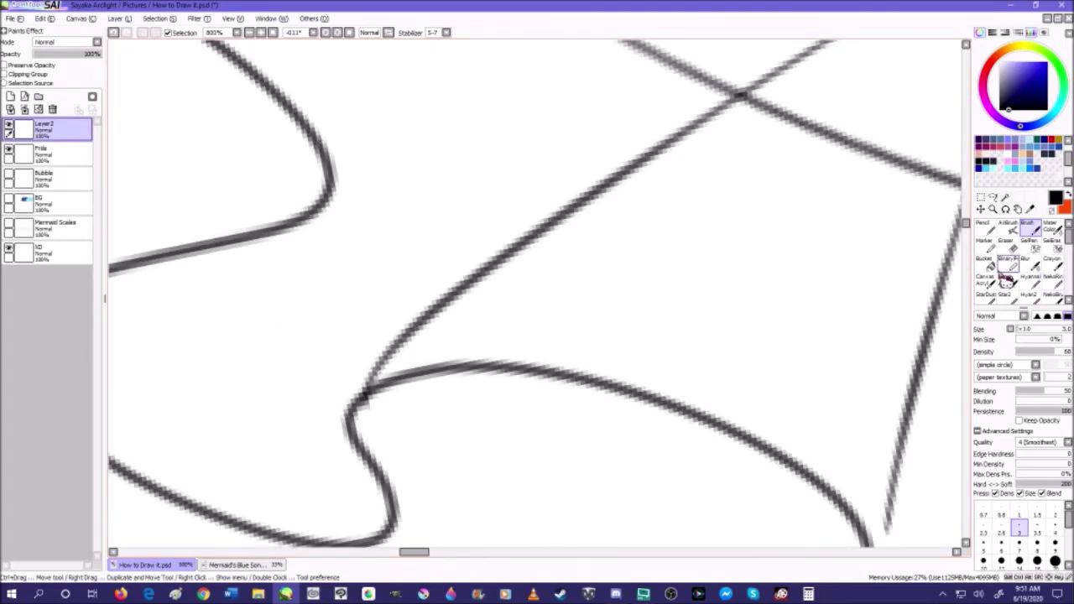
pyautogui.click(1008, 245)
pyautogui.moveTo(374, 408); pyautogui.dragTo(368, 403)
pyautogui.scroll(-5, 493, 356)
pyautogui.scroll(3, 387, 275)
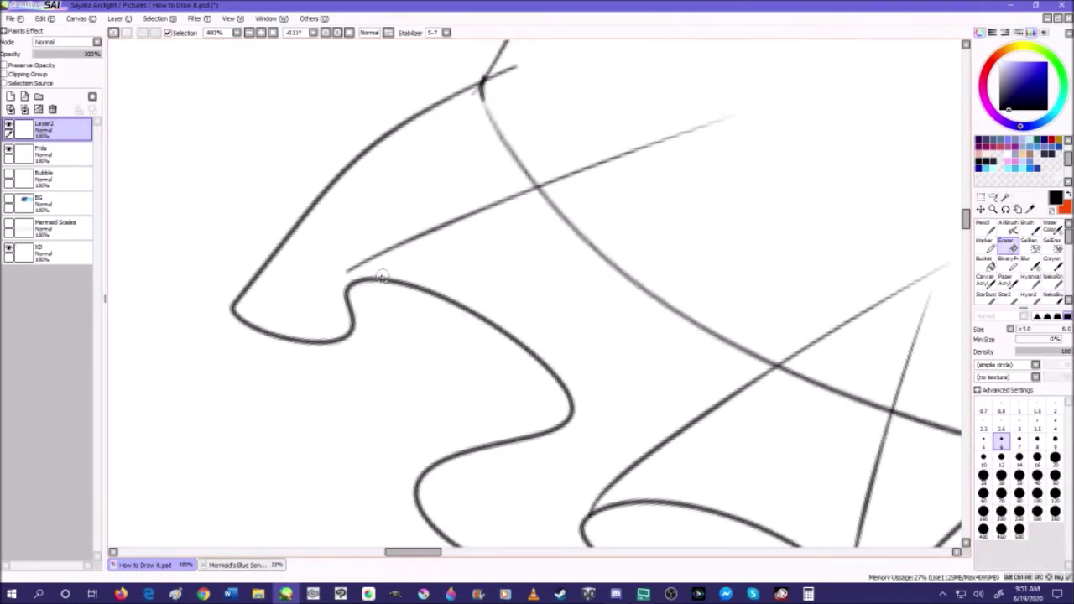
# - Draw two short fold lines with the Brush from the second left curl toward the band's lower edge
pyautogui.press('b')
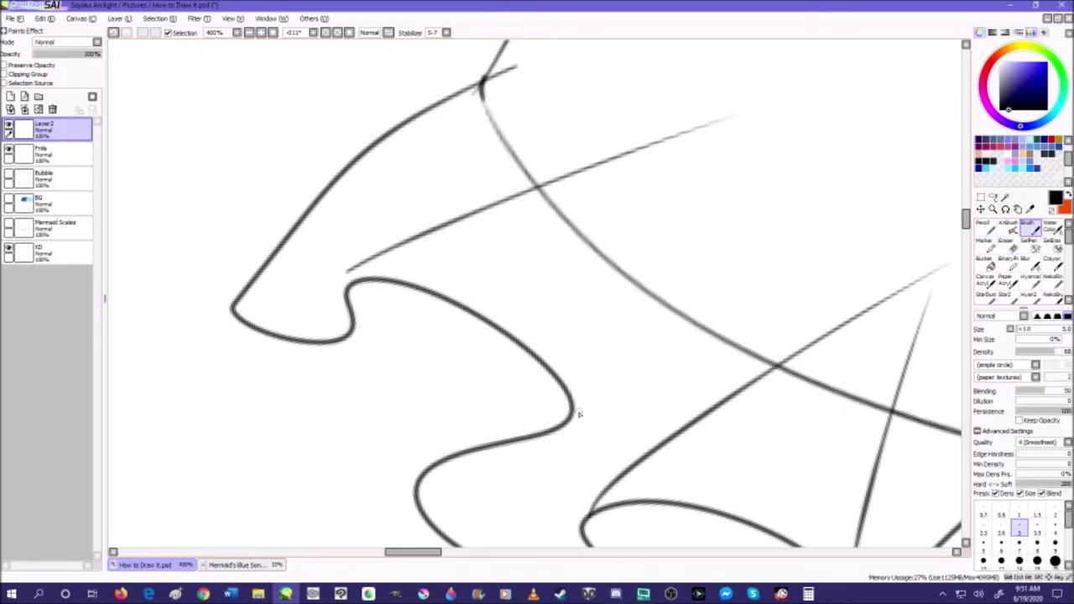
pyautogui.moveTo(578, 409); pyautogui.dragTo(668, 240)
pyautogui.moveTo(600, 374); pyautogui.dragTo(684, 306)
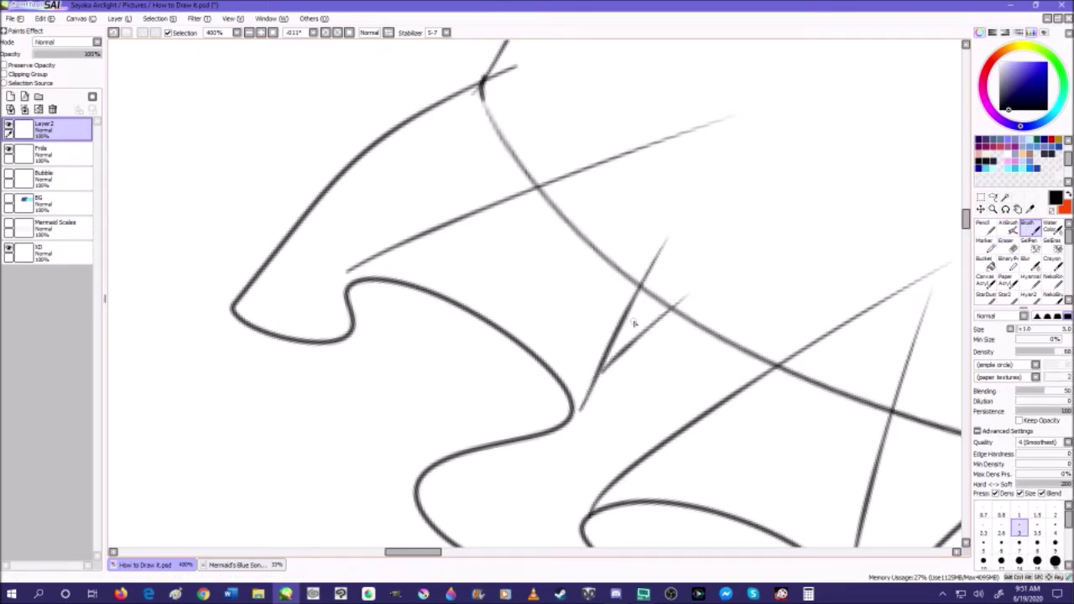
# - Draw fold lines from the middle ruffle curls up across the band's lower edge, plus a narrow hooked crease between them
pyautogui.scroll(-4, 471, 271)
pyautogui.scroll(-2, 740, 307)
pyautogui.scroll(4, 804, 342)
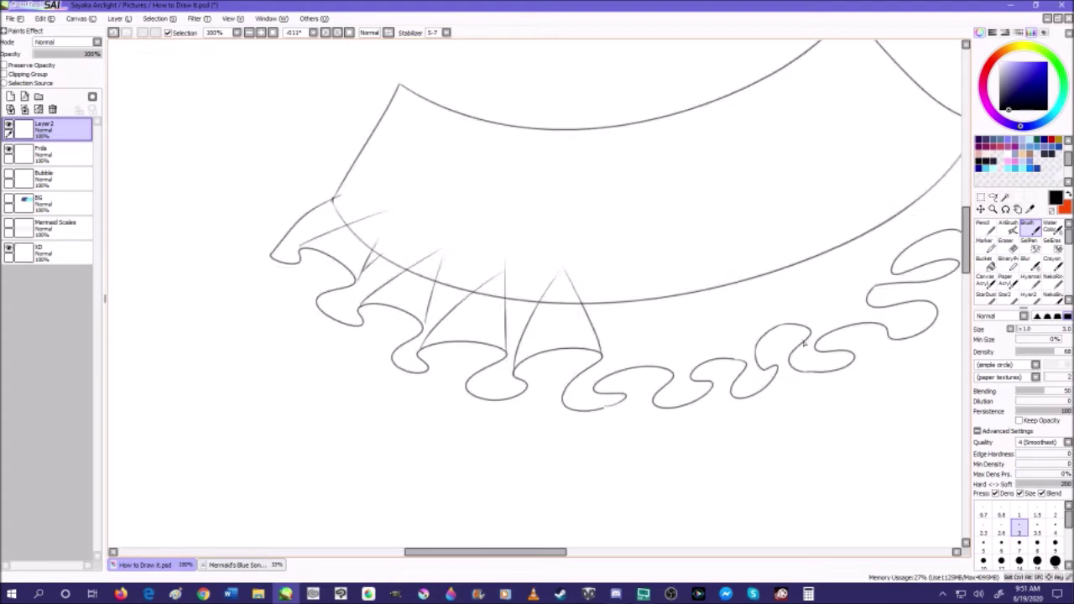
pyautogui.moveTo(525, 249)
pyautogui.mouseDown()
pyautogui.moveTo(560, 359)
pyautogui.moveTo(563, 289)
pyautogui.mouseUp()
pyautogui.click(114, 33)
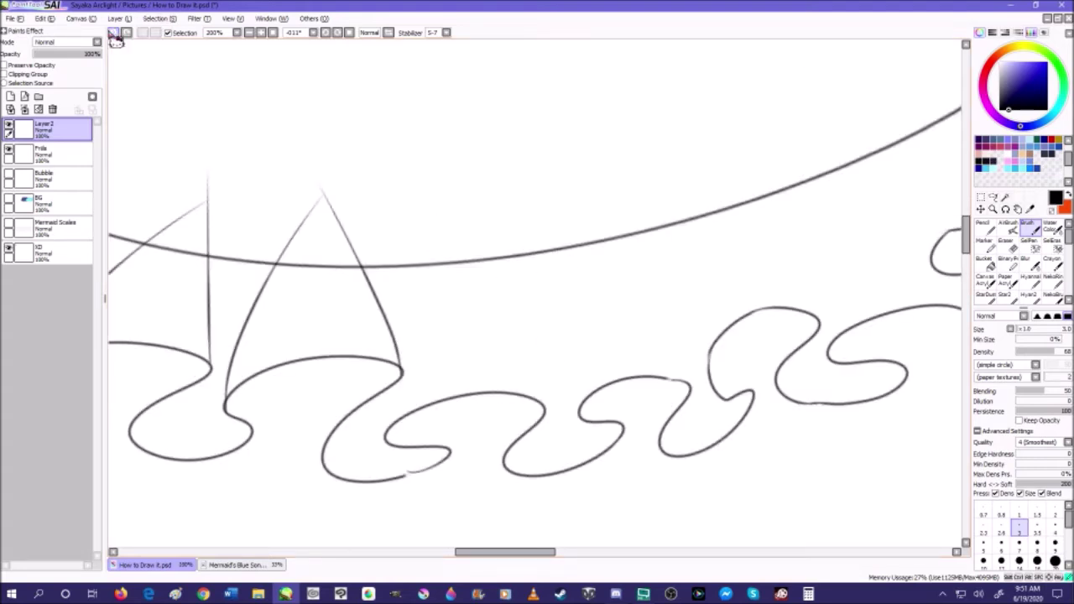
pyautogui.moveTo(522, 247); pyautogui.dragTo(545, 289)
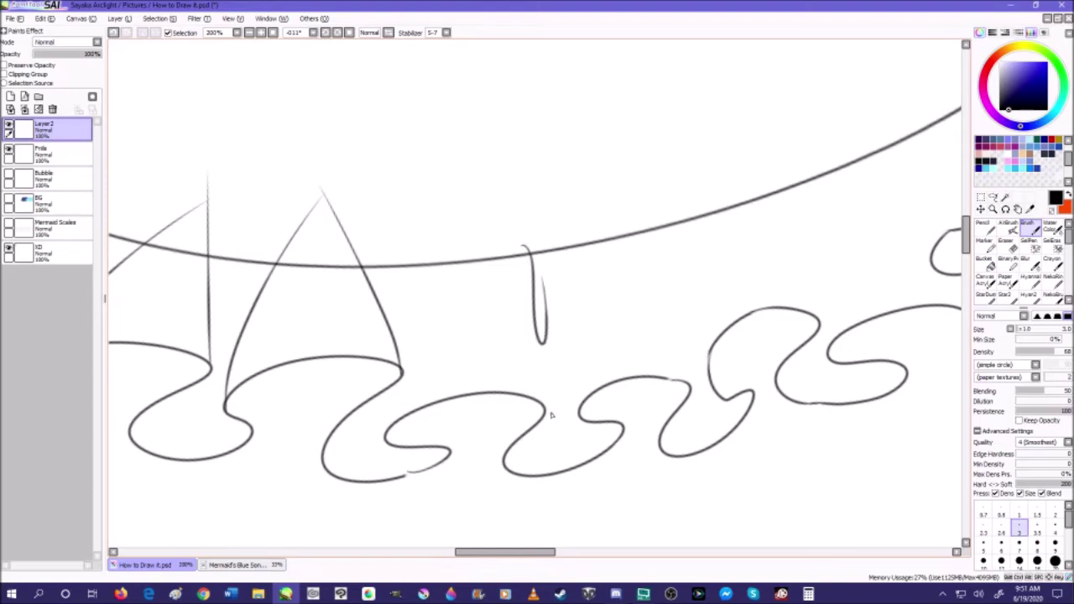
pyautogui.moveTo(543, 407); pyautogui.dragTo(459, 222)
pyautogui.moveTo(389, 428)
pyautogui.mouseDown()
pyautogui.moveTo(435, 357)
pyautogui.moveTo(425, 235)
pyautogui.mouseUp()
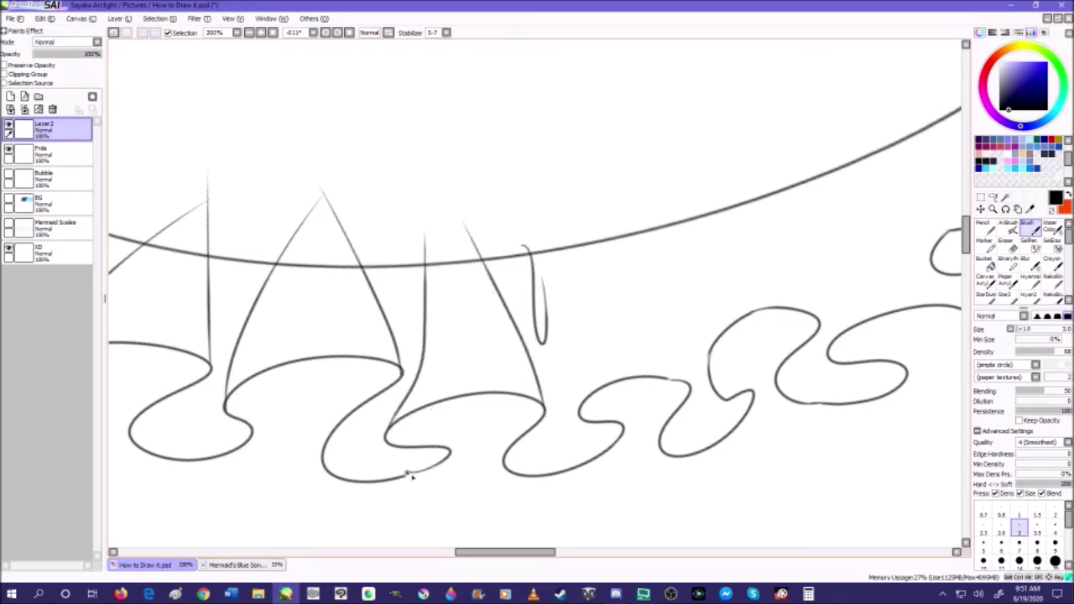
pyautogui.moveTo(575, 409); pyautogui.dragTo(581, 181)
pyautogui.moveTo(686, 378); pyautogui.dragTo(614, 231)
pyautogui.moveTo(662, 329); pyautogui.dragTo(641, 217)
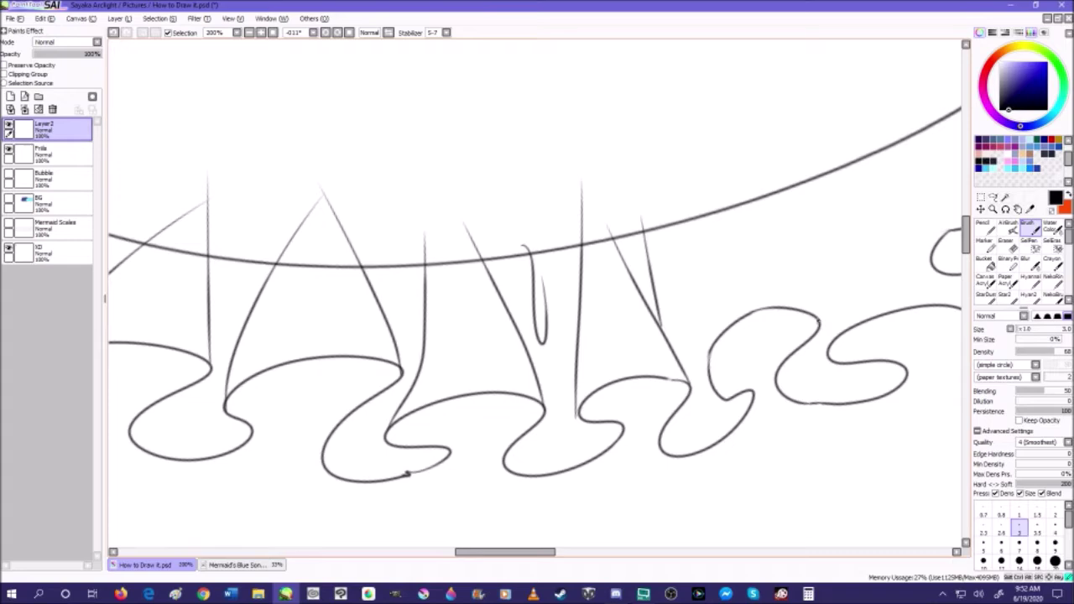
pyautogui.moveTo(818, 318); pyautogui.dragTo(718, 174)
# - Draw fold lines with the Brush from the right-side ruffle curls and corner up across the band's lower edge
pyautogui.scroll(-3, 650, 373)
pyautogui.scroll(2, 839, 323)
pyautogui.scroll(-2, 696, 334)
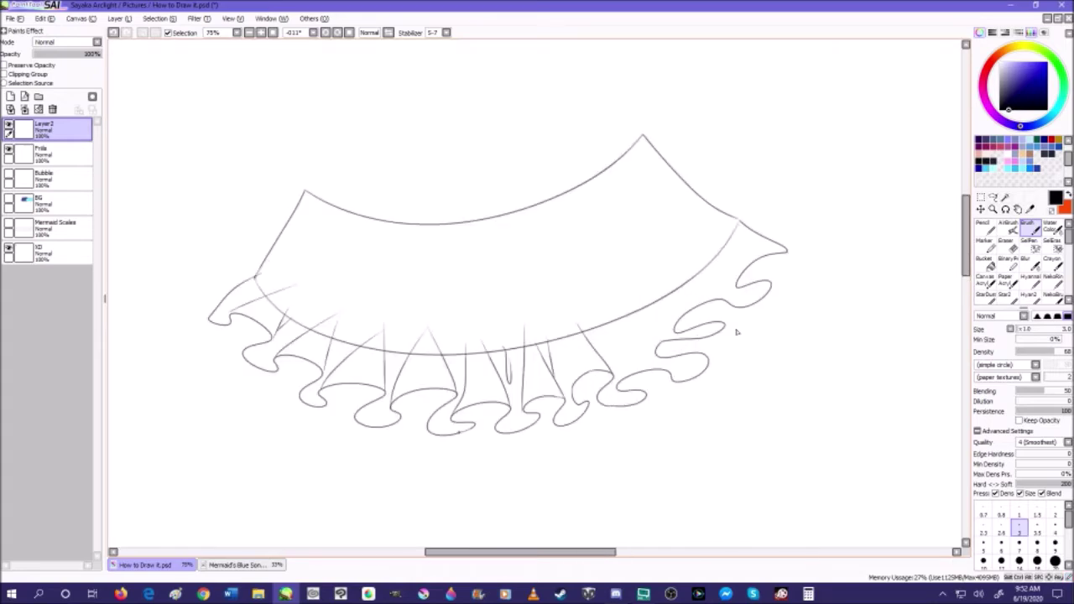
pyautogui.scroll(2, 761, 327)
pyautogui.moveTo(585, 343); pyautogui.dragTo(520, 204)
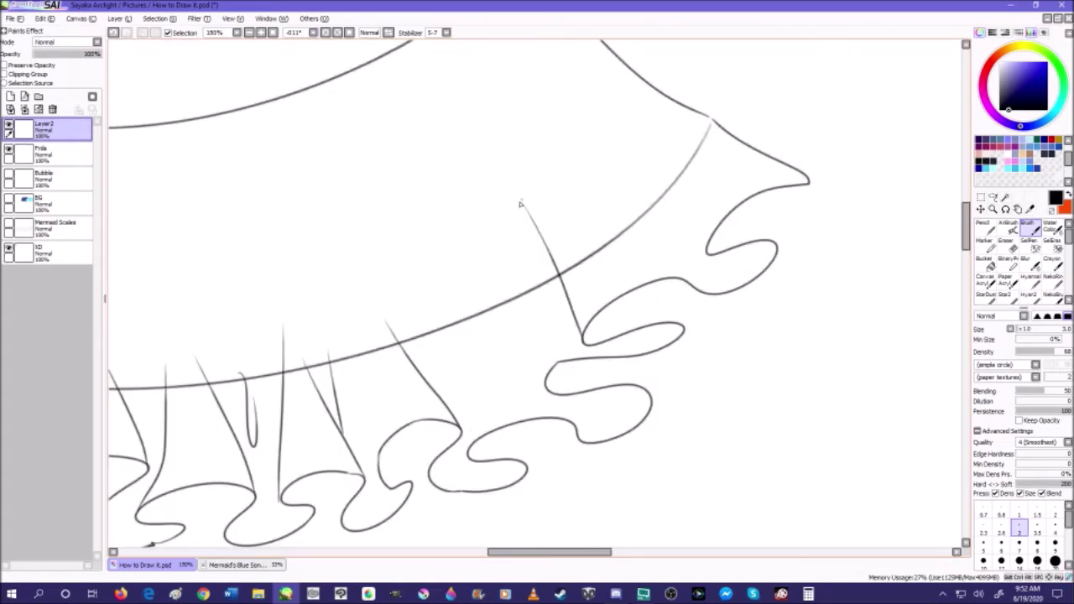
pyautogui.moveTo(547, 386); pyautogui.dragTo(479, 233)
pyautogui.moveTo(706, 248); pyautogui.dragTo(625, 162)
pyautogui.moveTo(759, 177); pyautogui.dragTo(641, 112)
pyautogui.moveTo(683, 272); pyautogui.dragTo(569, 185)
pyautogui.moveTo(564, 336); pyautogui.dragTo(479, 244)
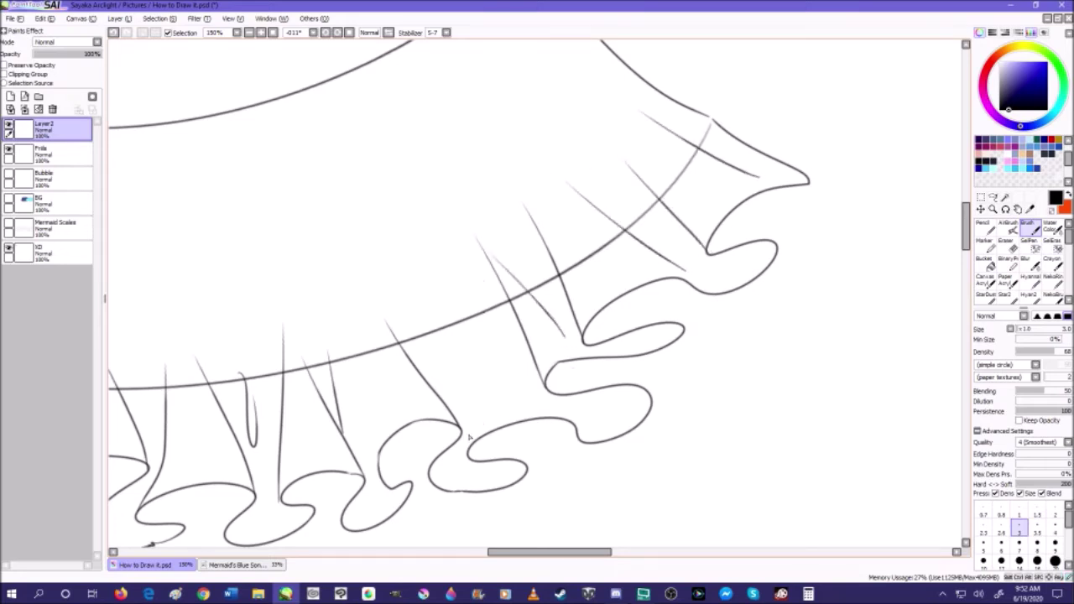
# - Fill the right-of-center ruffles with more fold lines and add two short hooked creases under the band's right edge
pyautogui.moveTo(466, 453); pyautogui.dragTo(438, 277)
pyautogui.moveTo(572, 425)
pyautogui.mouseDown()
pyautogui.moveTo(498, 362)
pyautogui.moveTo(453, 272)
pyautogui.mouseUp()
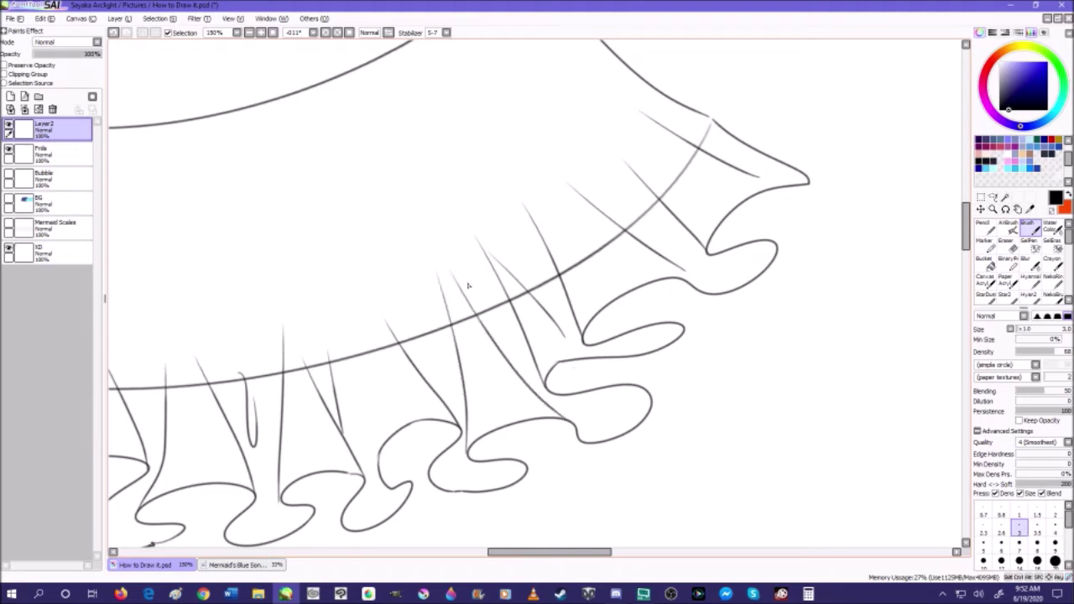
pyautogui.moveTo(519, 378); pyautogui.dragTo(480, 282)
pyautogui.moveTo(592, 268); pyautogui.dragTo(607, 249)
pyautogui.moveTo(659, 215); pyautogui.dragTo(671, 248)
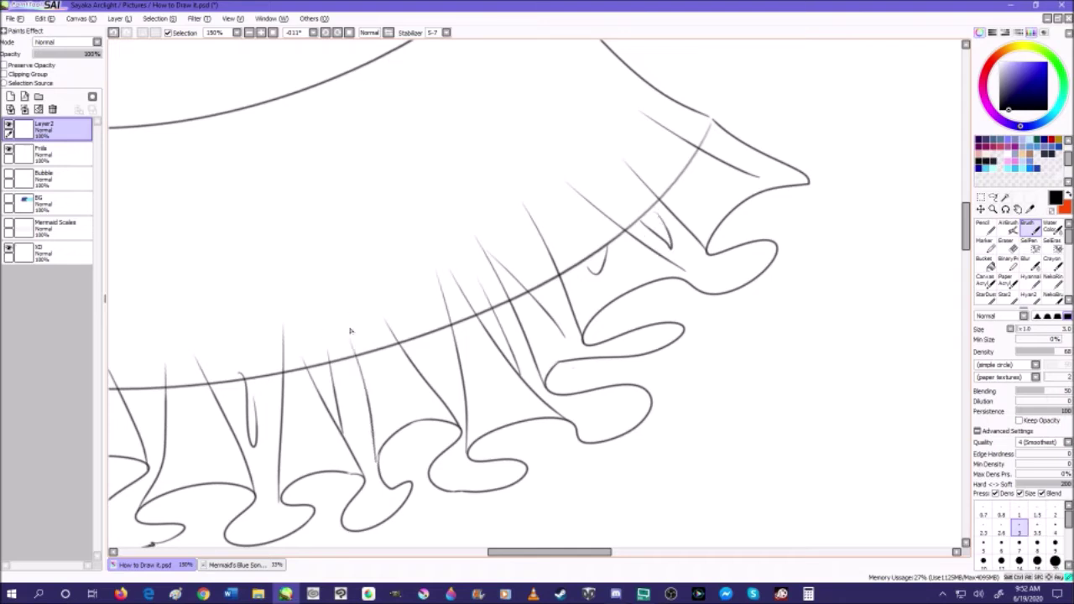
# - Hide Layer2 so only the band outline shows
pyautogui.scroll(-5, 563, 156)
pyautogui.scroll(3, 461, 231)
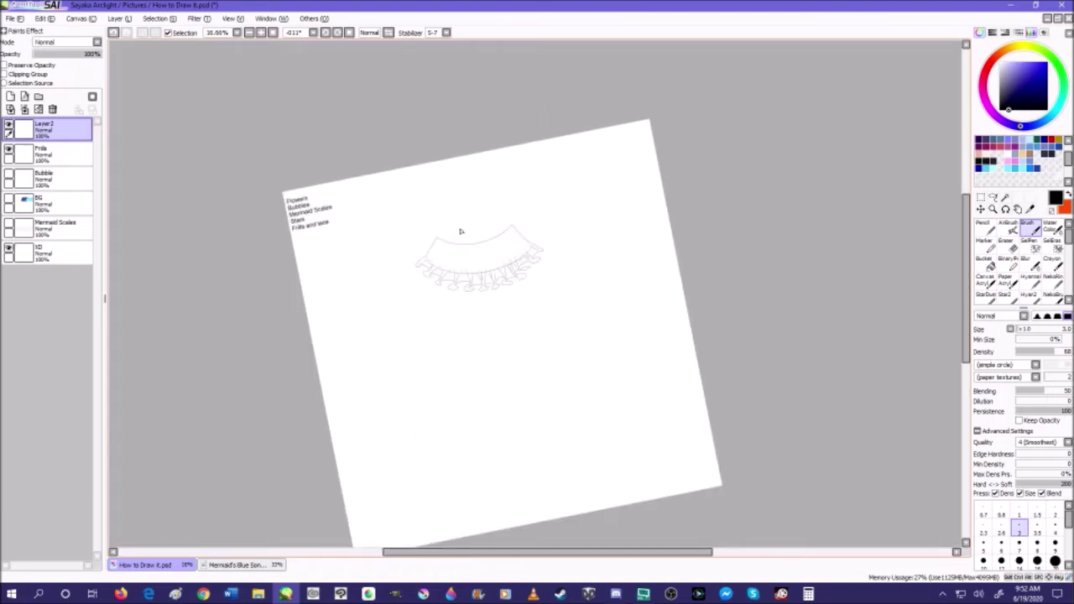
pyautogui.click(8, 124)
pyautogui.click(1006, 199)
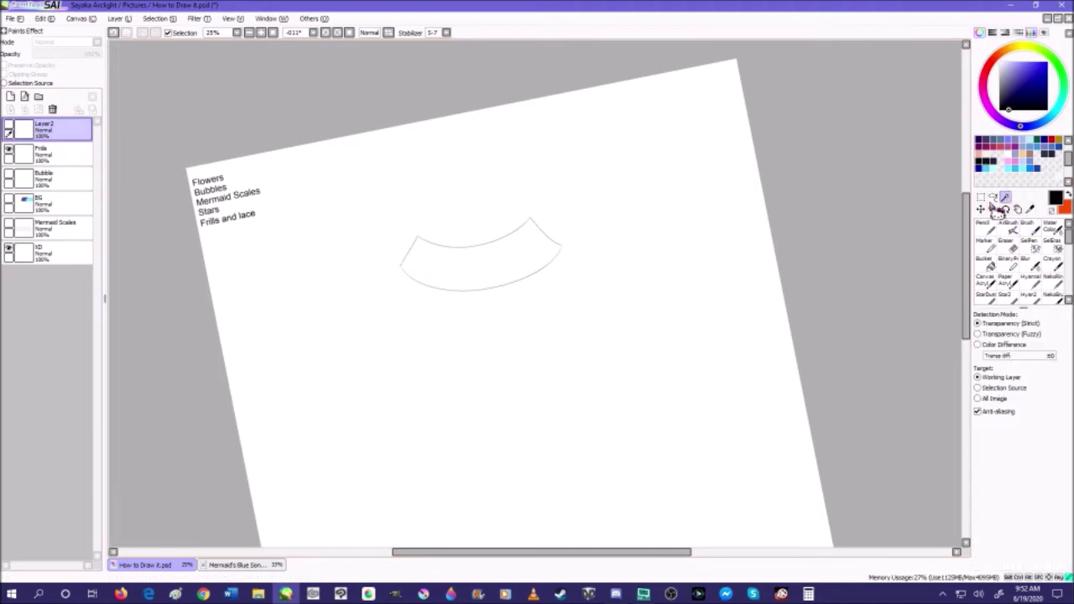
pyautogui.click(546, 395)
pyautogui.click(142, 32)
pyautogui.click(142, 33)
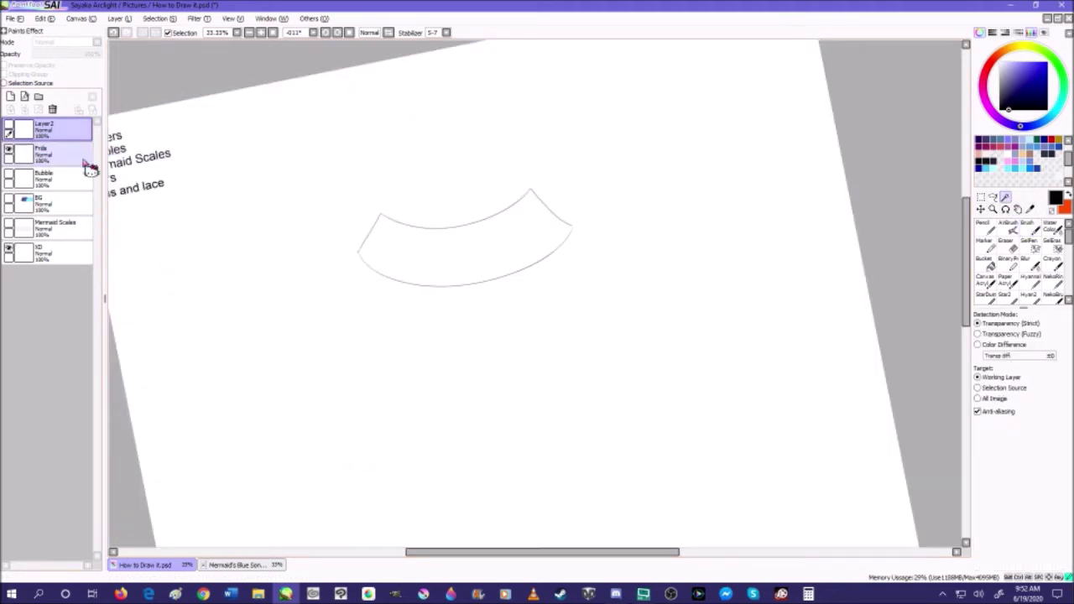
# - Close the gap at the band outline's right corner with the size 3 Brush on the Frills layer
pyautogui.scroll(8, 576, 245)
pyautogui.press('b')
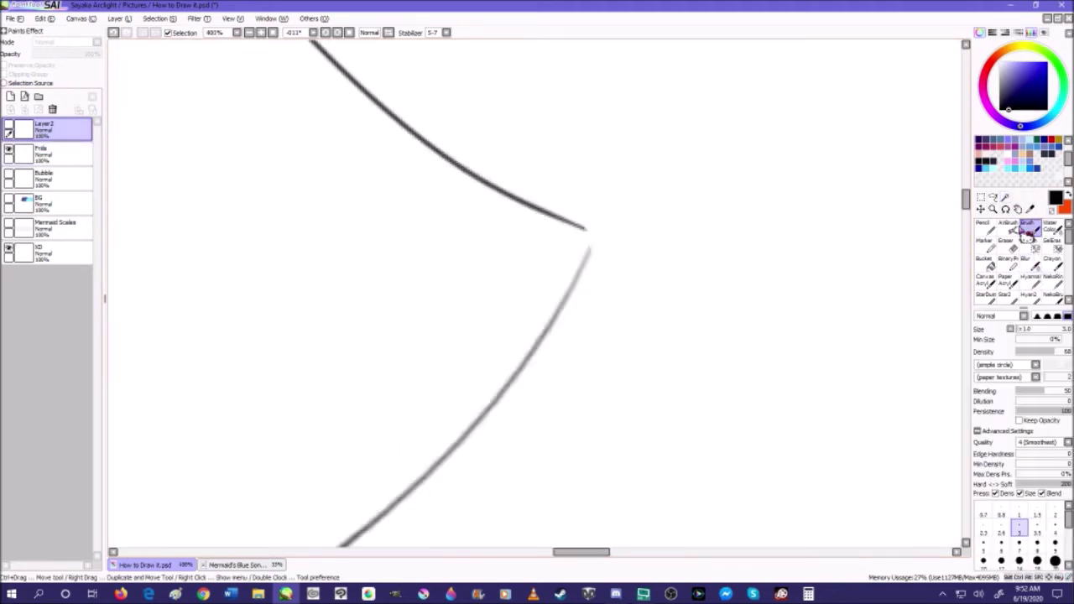
pyautogui.click(46, 154)
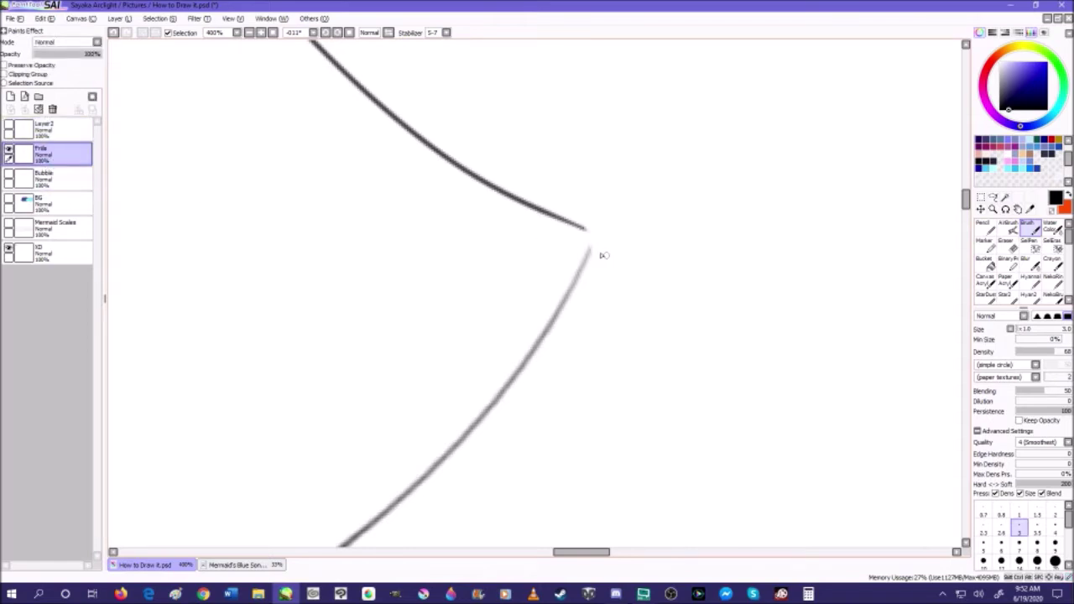
pyautogui.moveTo(590, 233); pyautogui.dragTo(596, 248)
# - Select the area outside the band with the Magic Wand and invert the selection to cover the band's interior
pyautogui.click(1004, 196)
pyautogui.scroll(-8, 492, 173)
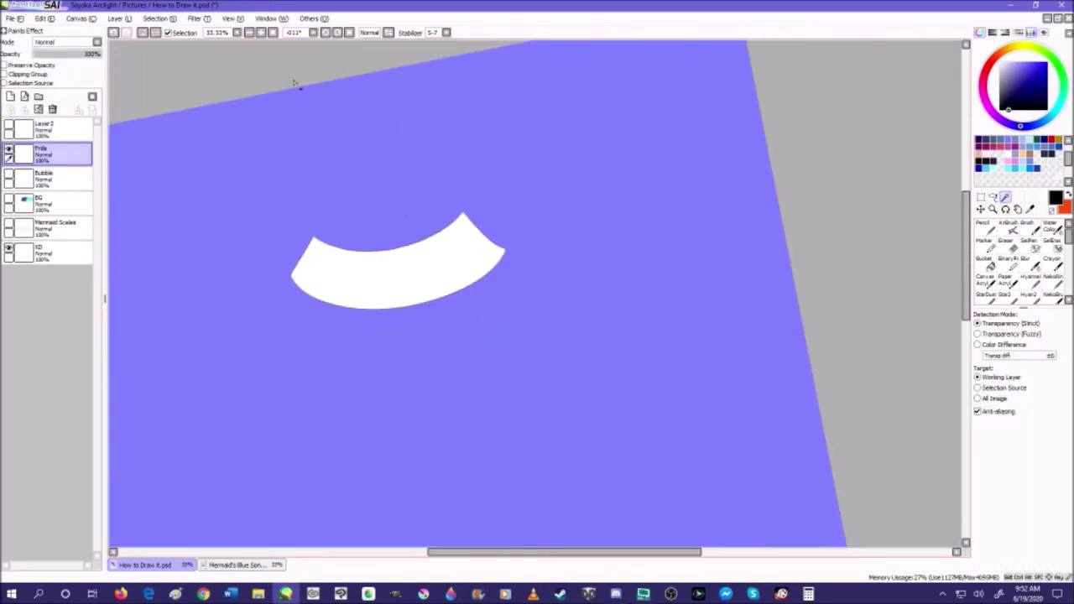
pyautogui.click(272, 33)
pyautogui.scroll(3, 535, 155)
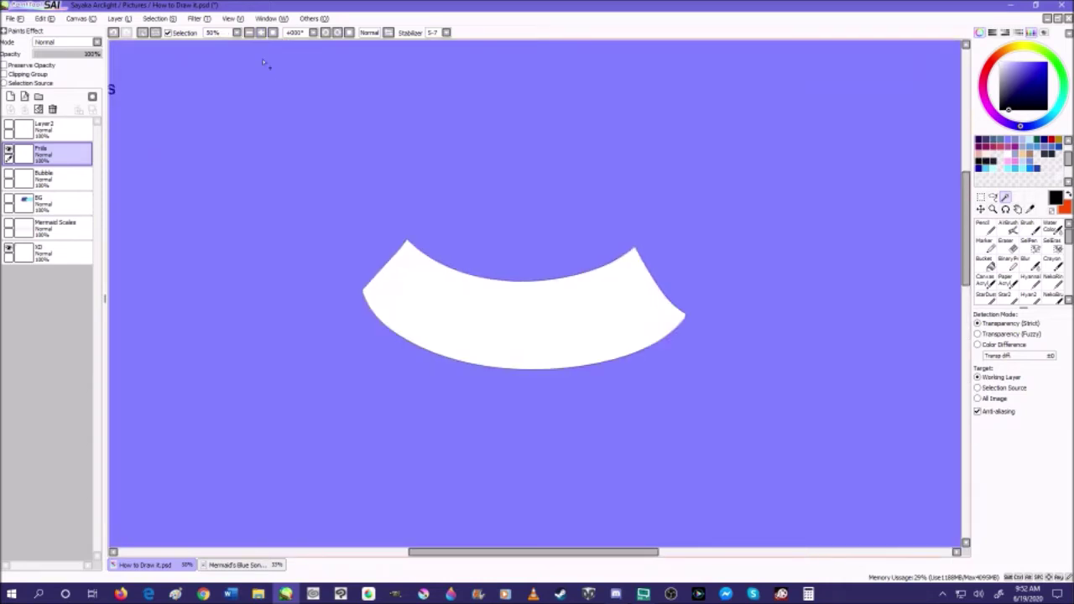
pyautogui.click(156, 32)
# - Show and activate Layer2, delete its fold lines inside the selected band, and clear the selection
pyautogui.click(37, 127)
pyautogui.click(9, 124)
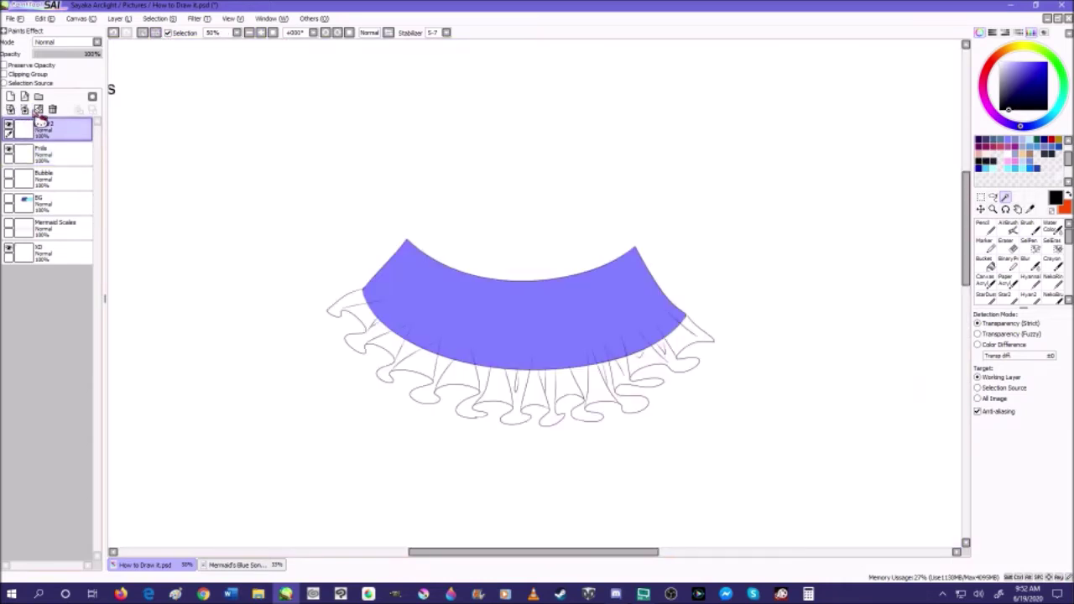
pyautogui.scroll(-2, 410, 230)
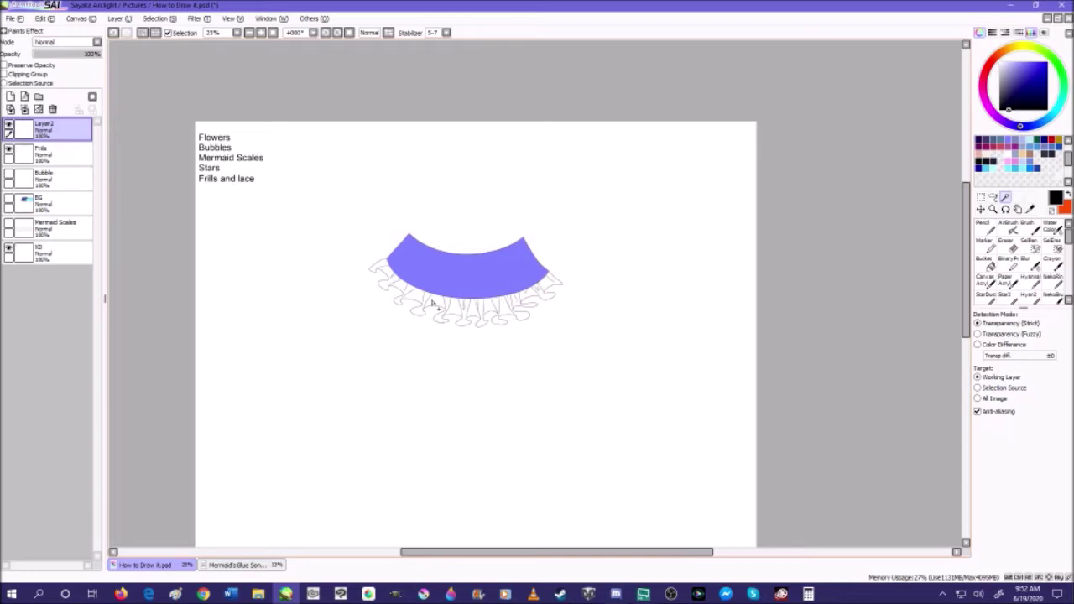
pyautogui.scroll(3, 433, 304)
pyautogui.click(144, 32)
pyautogui.scroll(3, 302, 227)
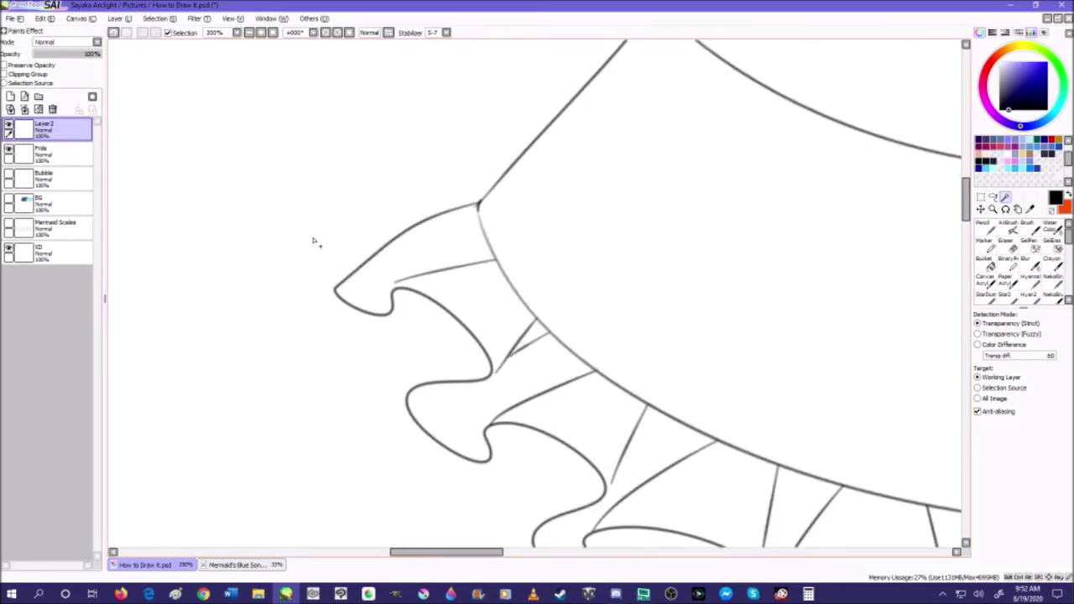
# - Draw short lines with the size 3 Brush on Layer2 joining the left ruffle folds to the wavy edge behind them
pyautogui.click(1029, 228)
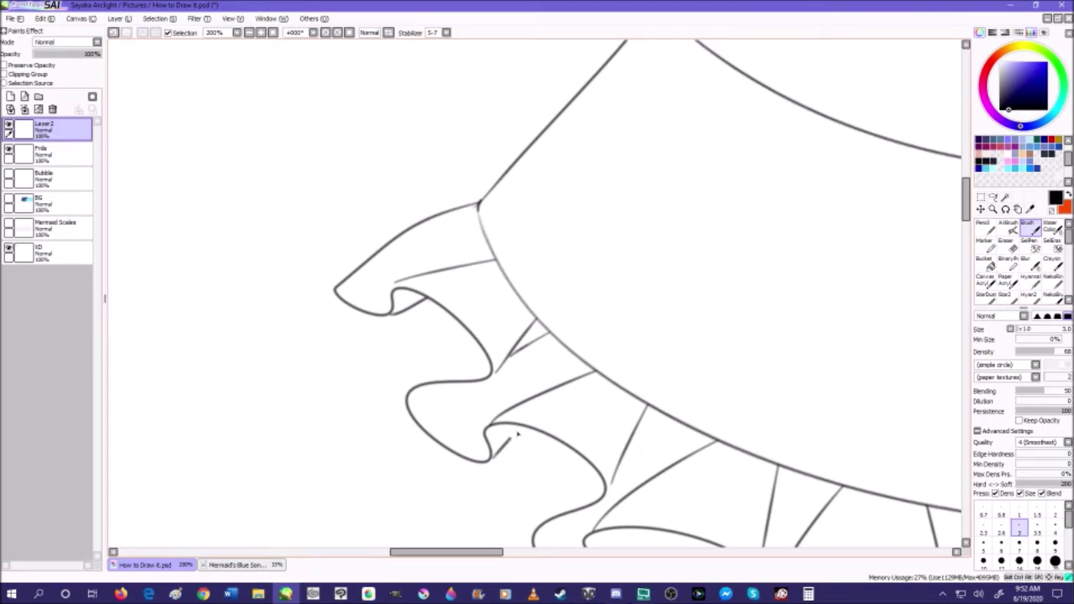
pyautogui.scroll(-5, 527, 446)
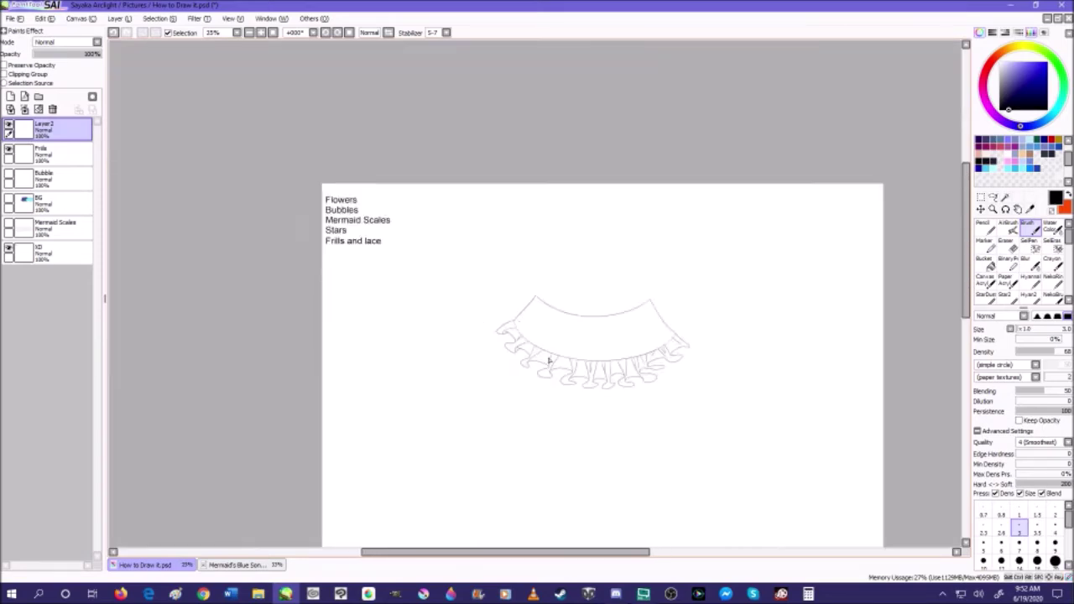
pyautogui.scroll(6, 542, 348)
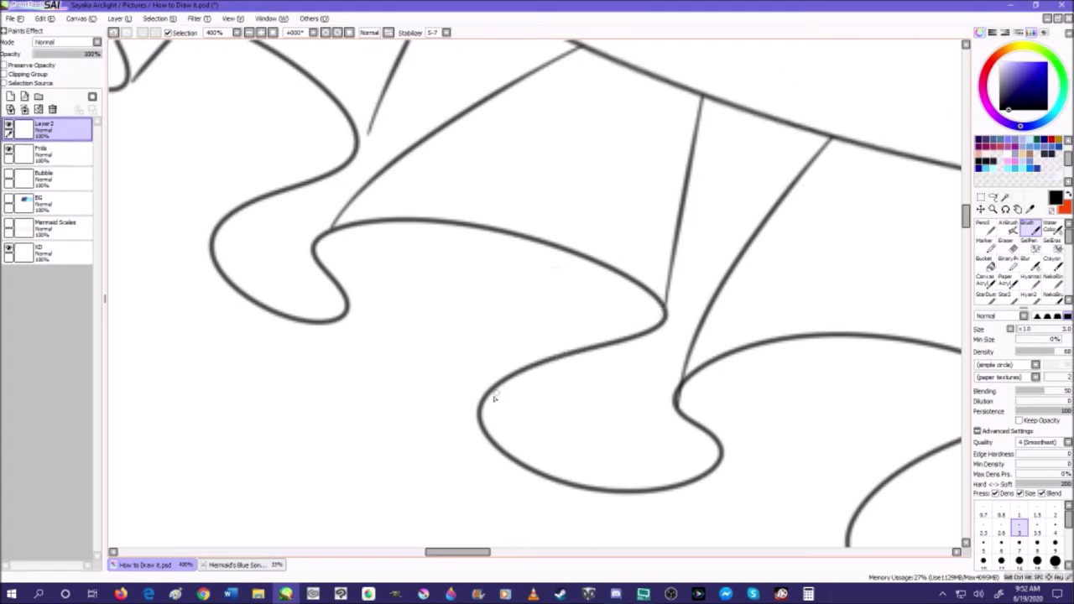
pyautogui.moveTo(480, 409); pyautogui.dragTo(491, 245)
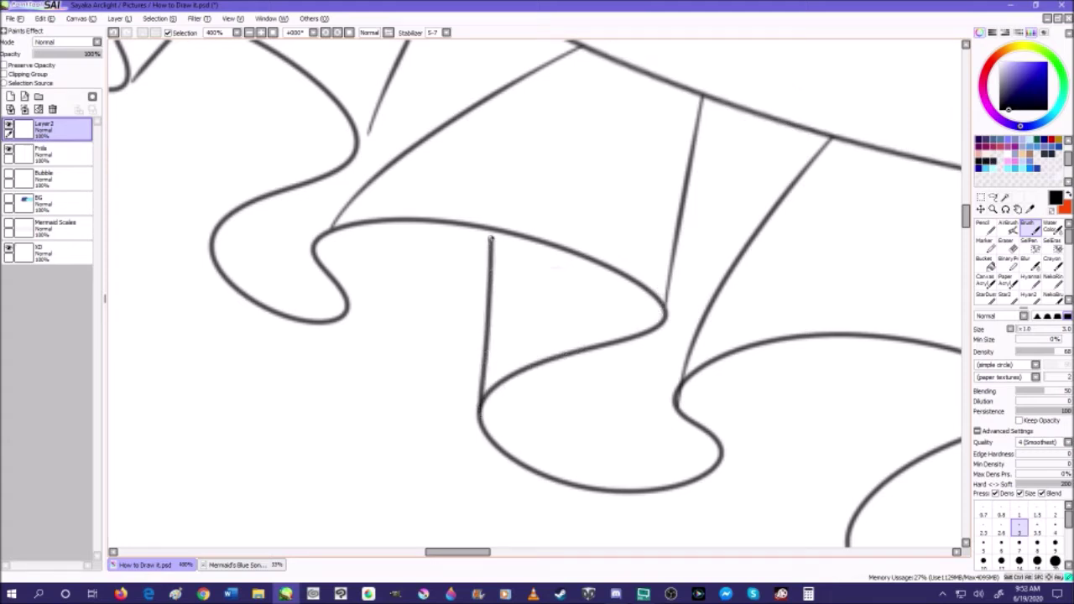
pyautogui.moveTo(349, 310); pyautogui.dragTo(387, 224)
# - Add the back-fold lines under the centre and right ruffle waves, undoing and redrawing the misplaced one
pyautogui.scroll(-5, 388, 224)
pyautogui.scroll(5, 356, 220)
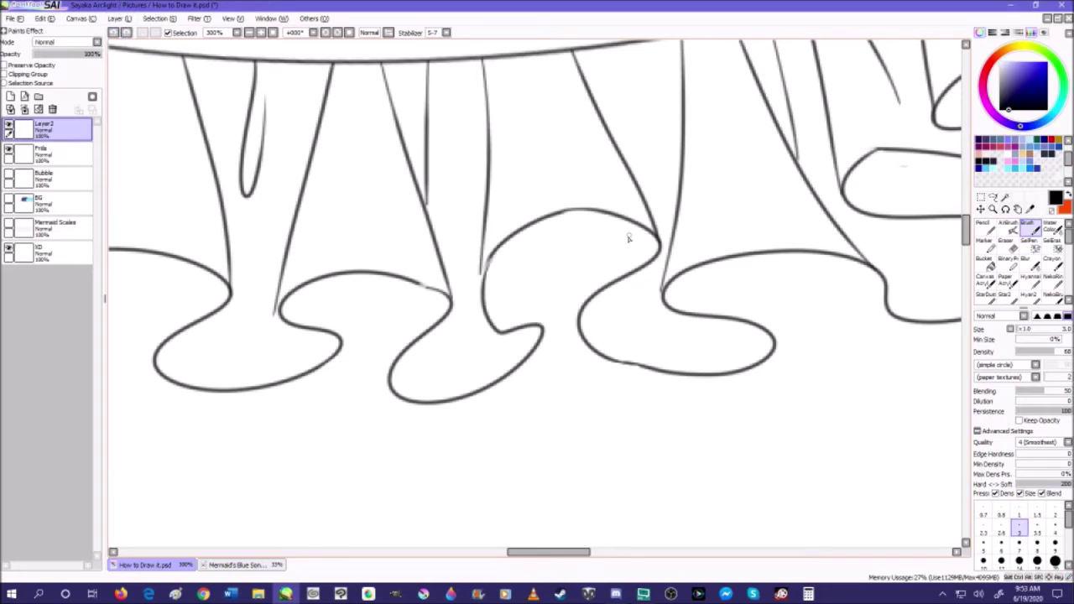
pyautogui.moveTo(577, 317); pyautogui.dragTo(570, 215)
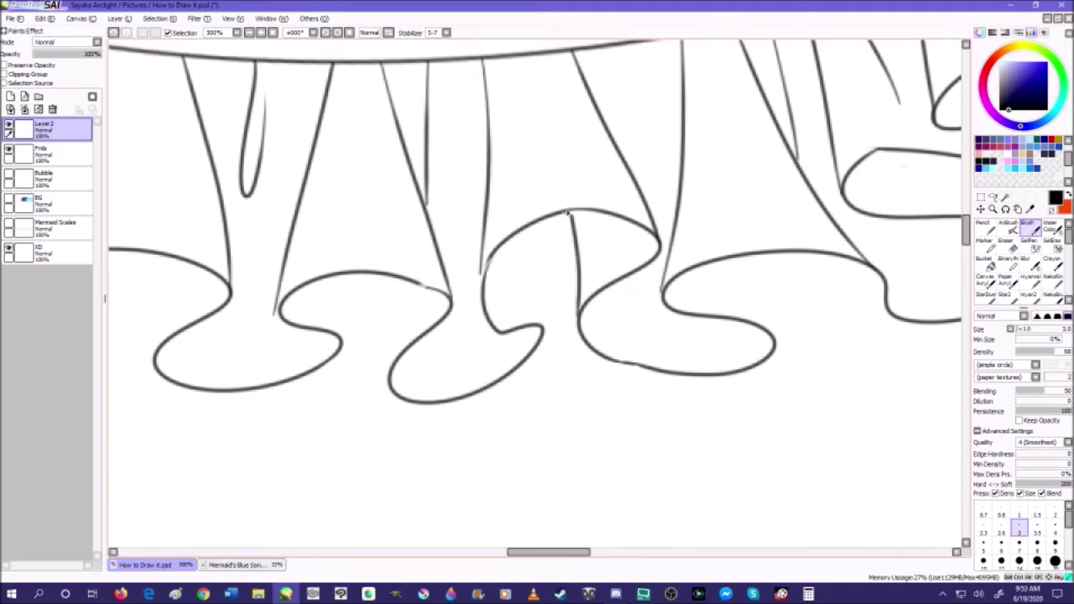
pyautogui.moveTo(390, 361); pyautogui.dragTo(384, 283)
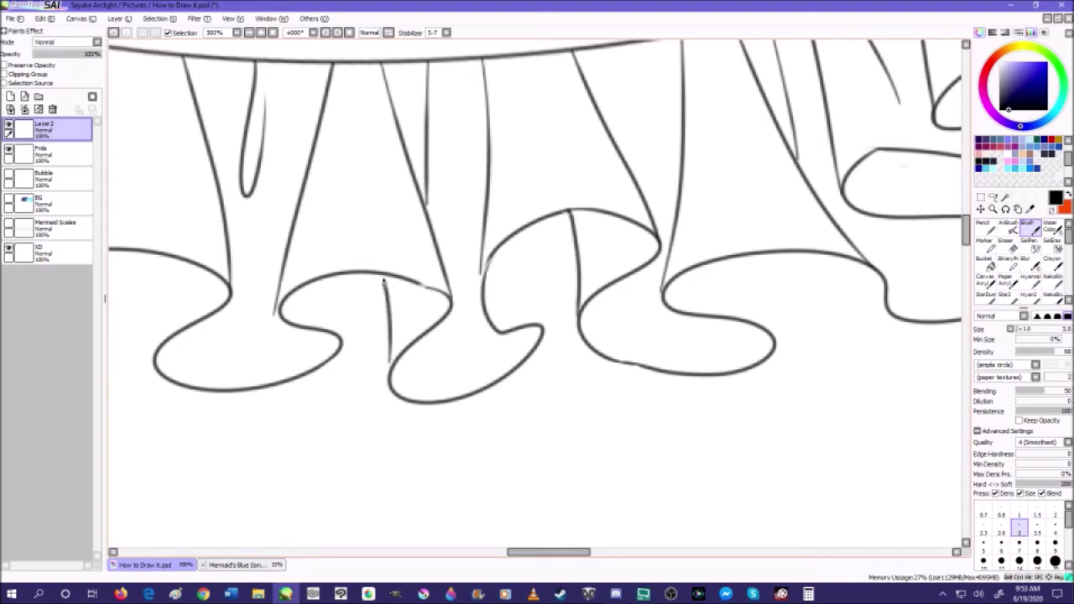
pyautogui.moveTo(342, 336); pyautogui.dragTo(349, 277)
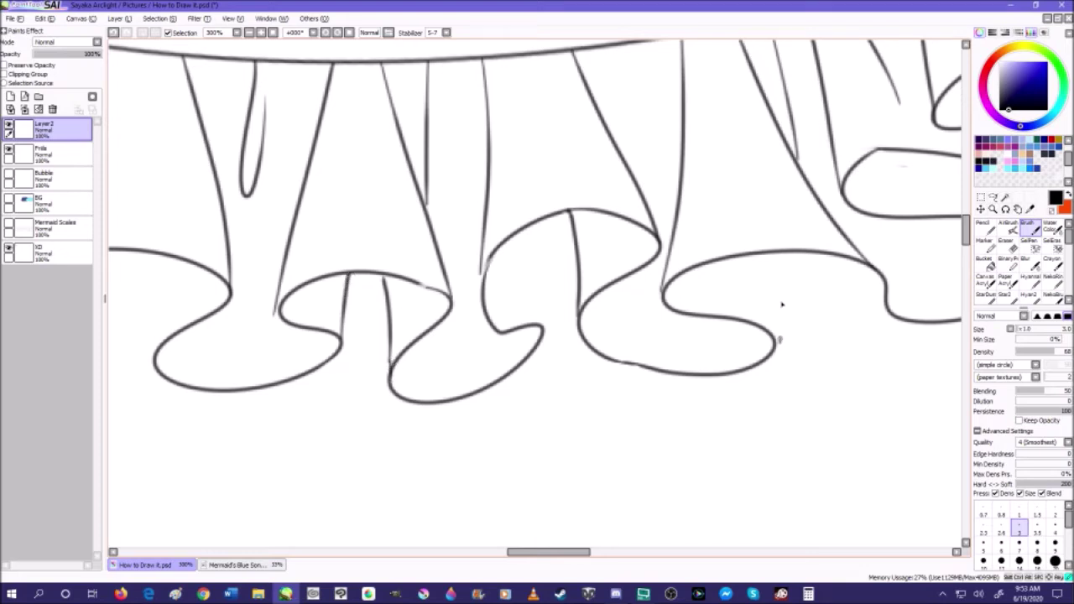
pyautogui.moveTo(780, 340); pyautogui.dragTo(777, 251)
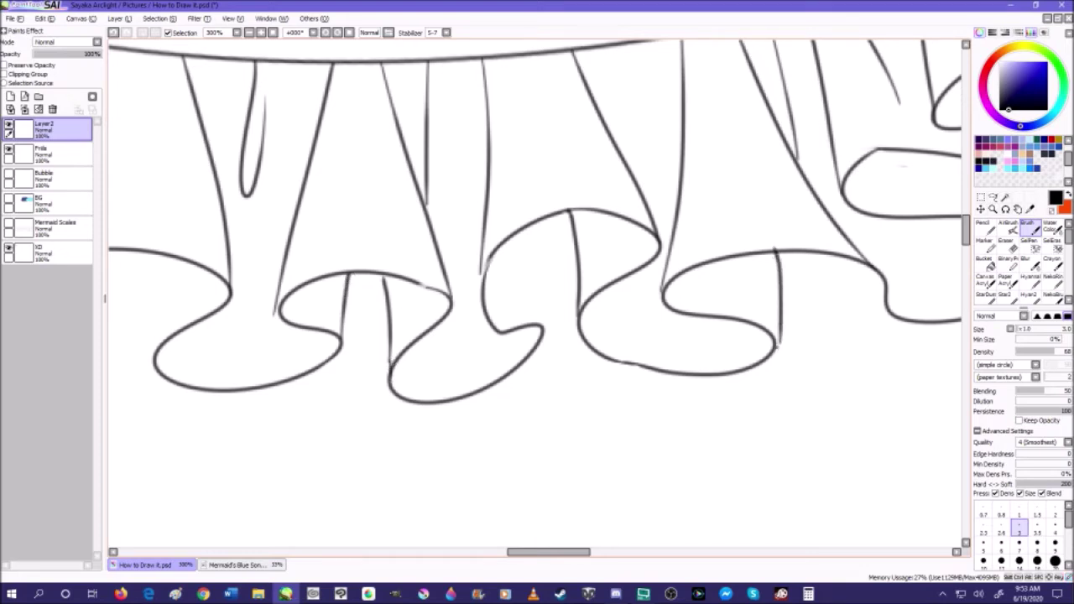
pyautogui.click(114, 34)
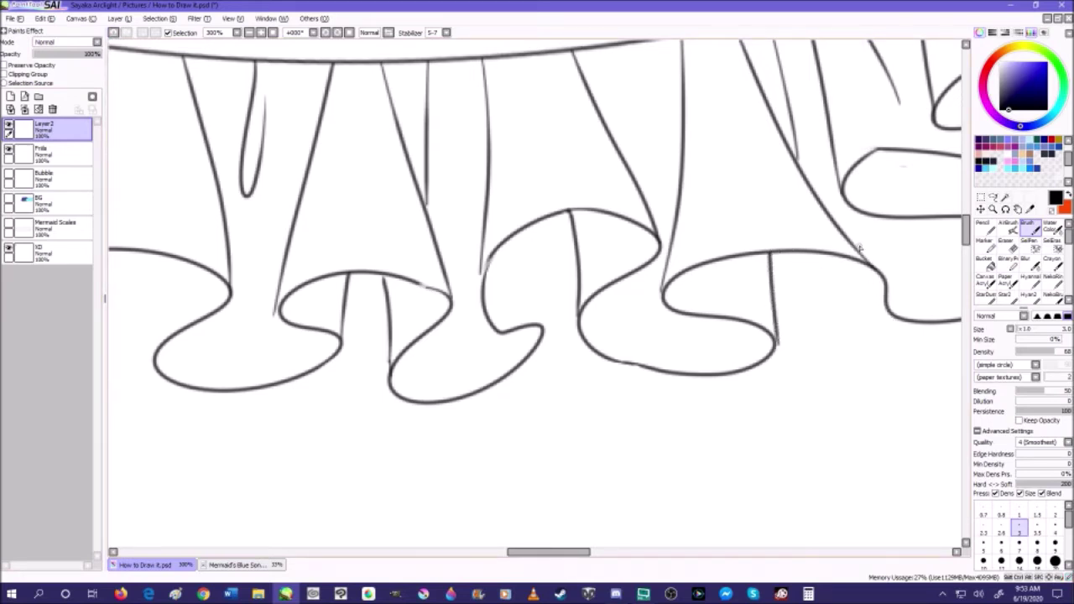
pyautogui.scroll(-8, 754, 267)
pyautogui.scroll(6, 735, 266)
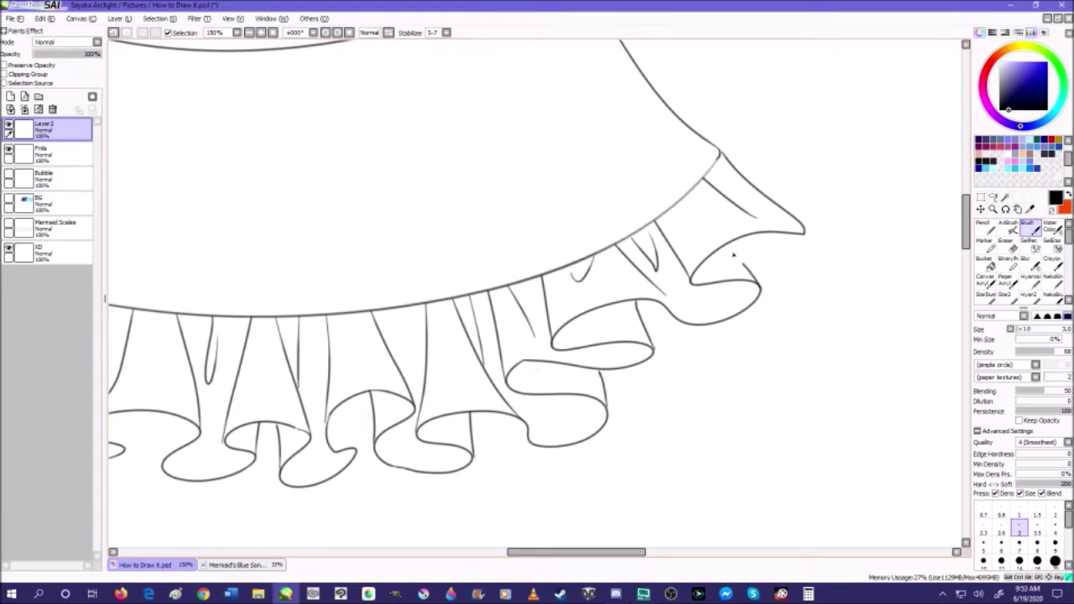
pyautogui.scroll(-7, 632, 243)
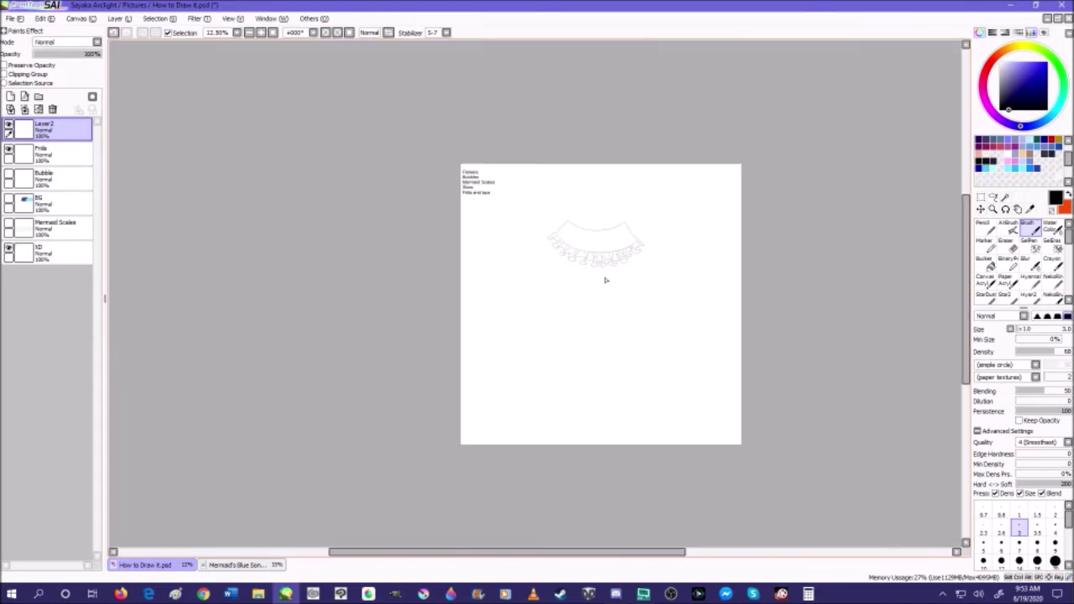
pyautogui.scroll(4, 630, 251)
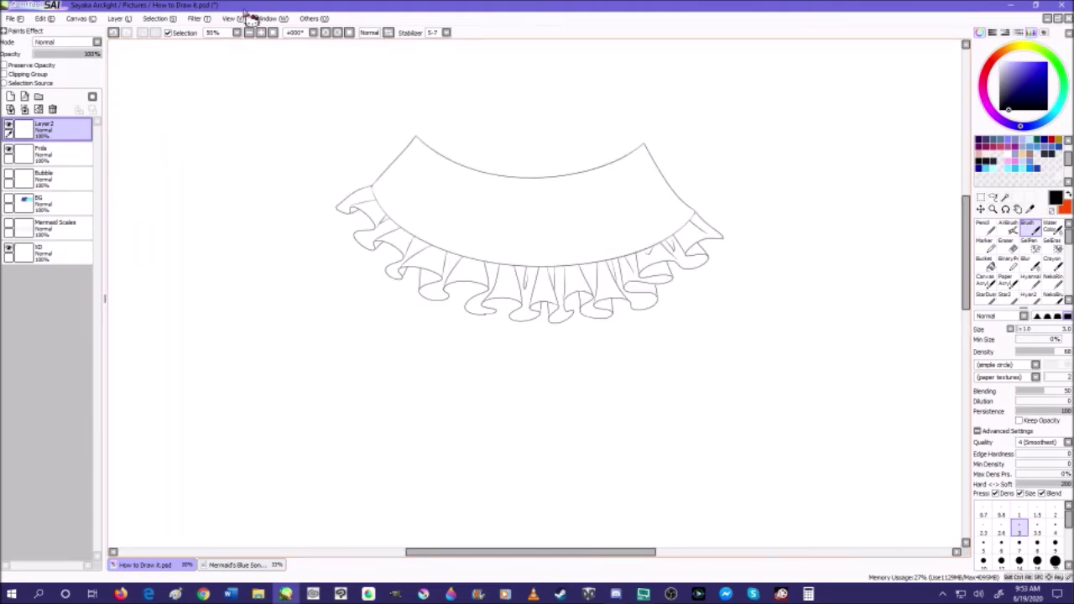
# - Open the image Kaila-The Shop Across from Death.png from the !!!Orignal Works folder
pyautogui.click(11, 19)
pyautogui.click(29, 53)
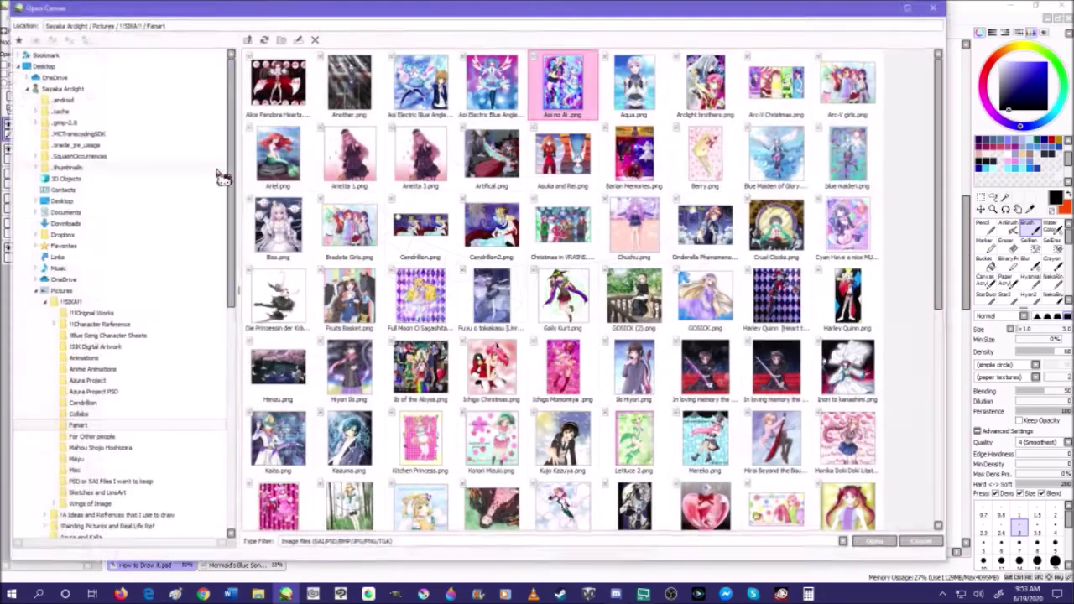
pyautogui.click(75, 302)
pyautogui.click(71, 292)
pyautogui.doubleClick(287, 89)
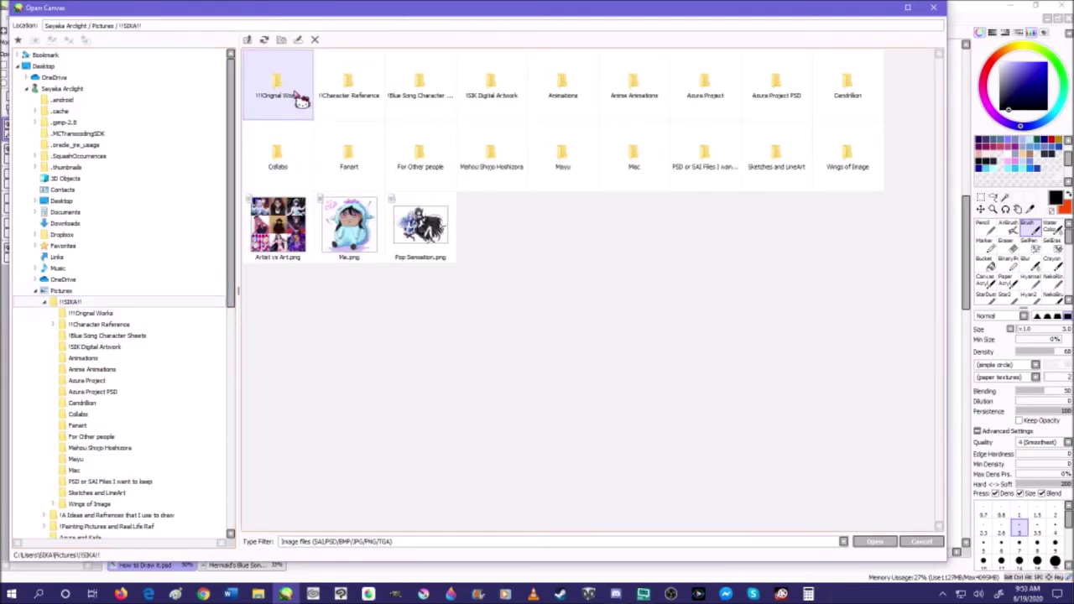
pyautogui.doubleClick(300, 99)
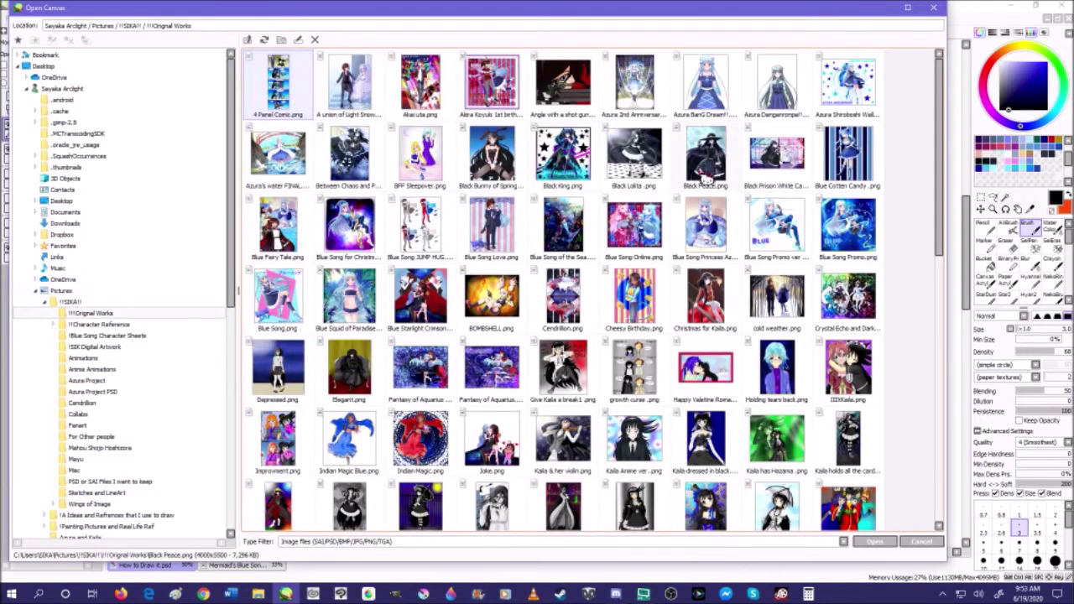
pyautogui.scroll(-2, 707, 177)
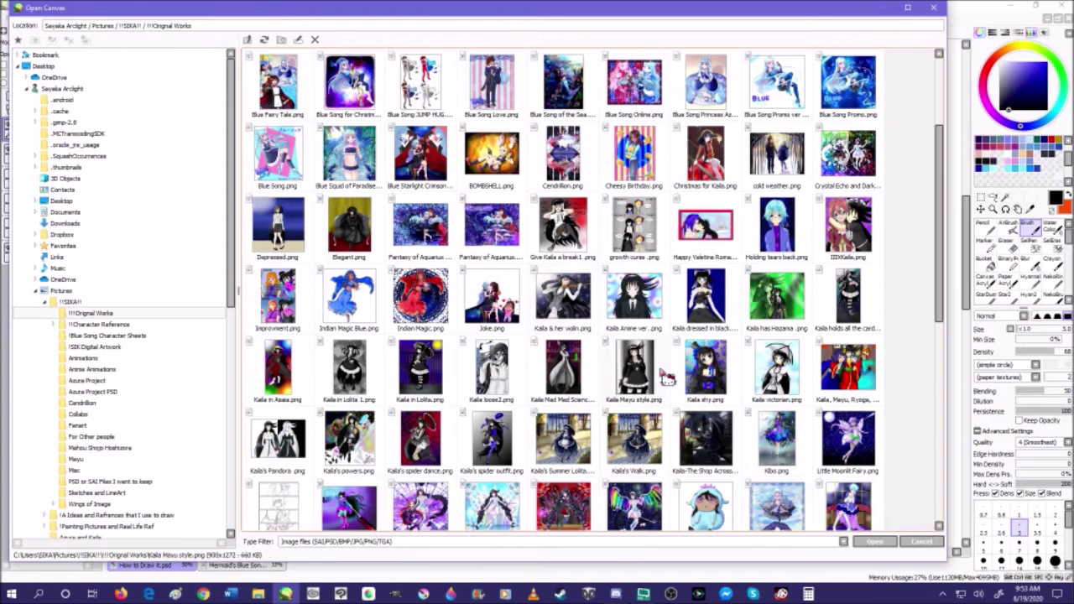
pyautogui.click(706, 440)
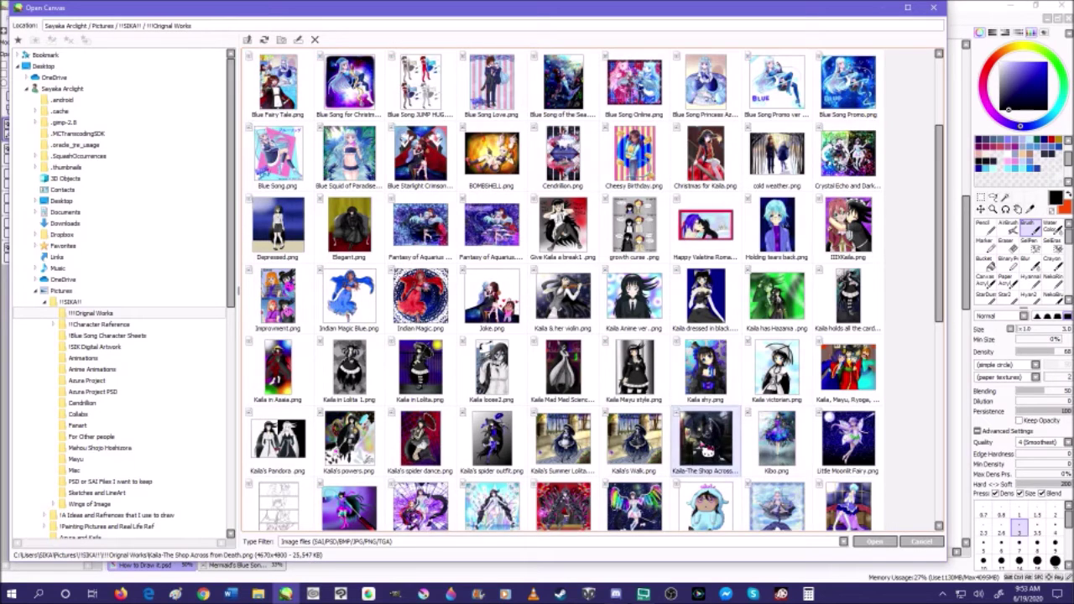
pyautogui.doubleClick(702, 442)
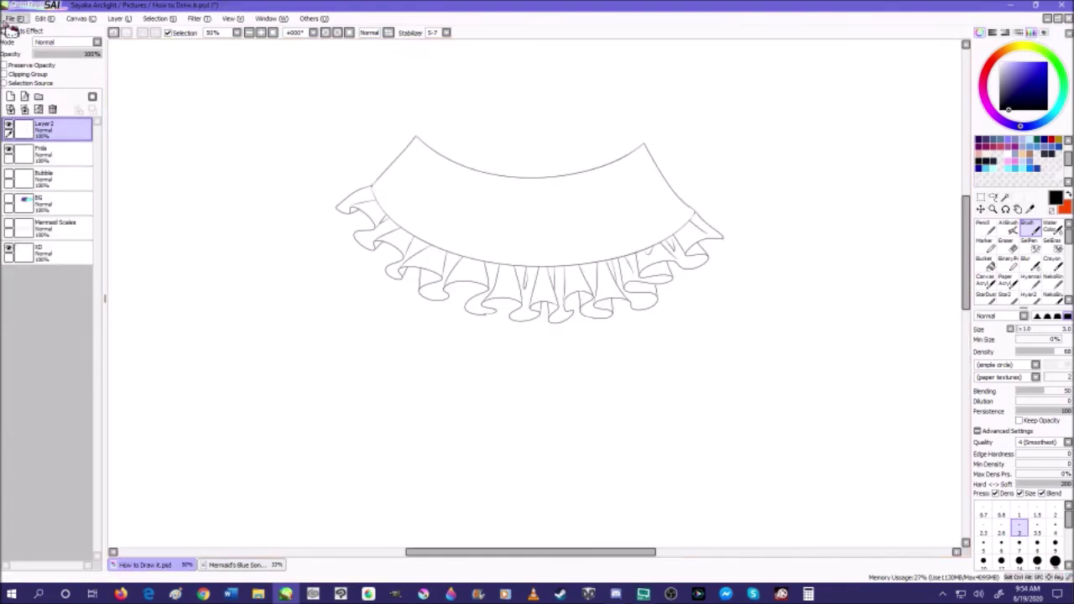
# - Open the reference image Kaila Render.png from the Misc folder inside !!SIKA!!
pyautogui.click(13, 18)
pyautogui.click(22, 42)
pyautogui.scroll(-5, 430, 277)
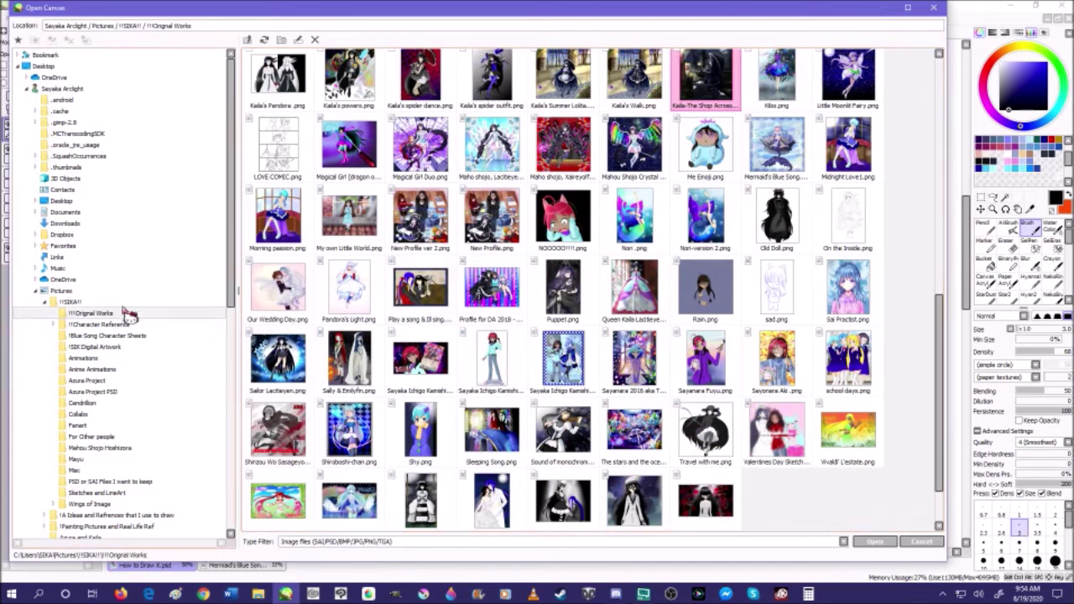
pyautogui.click(60, 290)
pyautogui.doubleClick(290, 101)
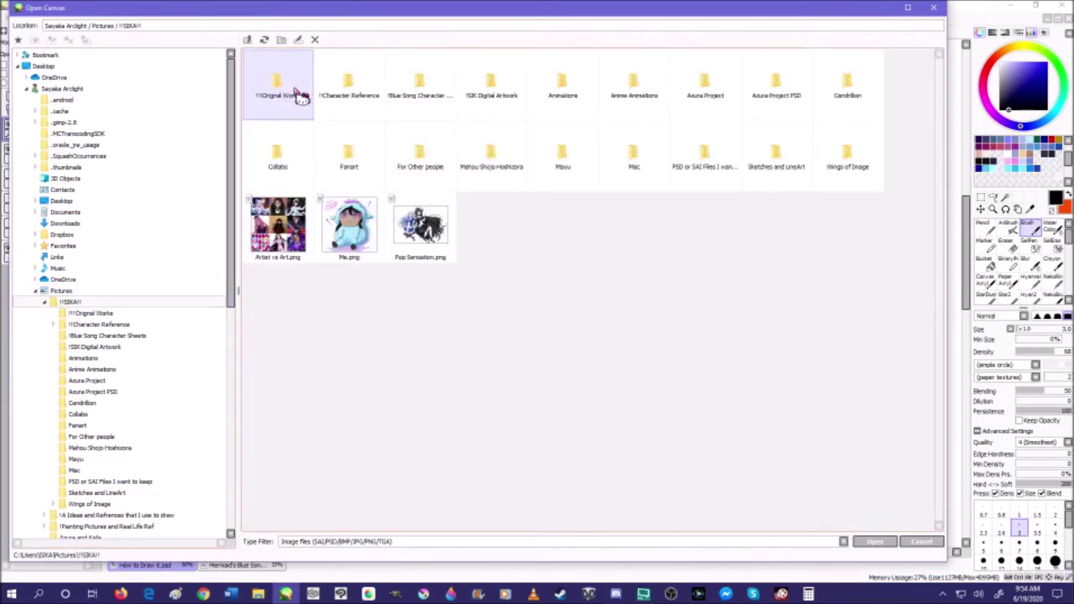
pyautogui.click(642, 592)
pyautogui.rightClick(642, 592)
pyautogui.click(410, 105)
pyautogui.click(421, 132)
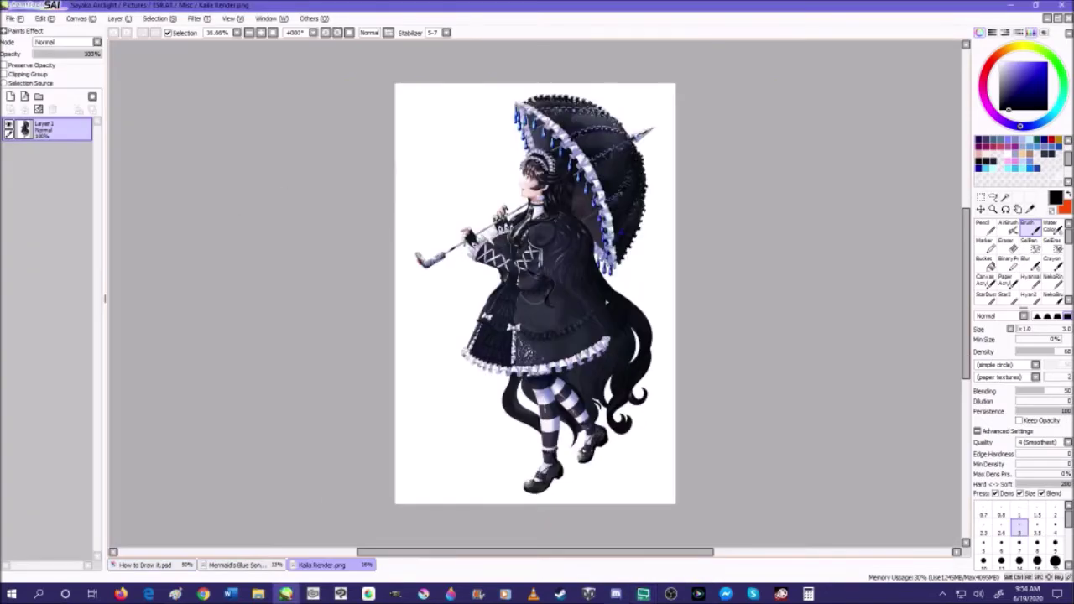
# - Examine the white frill along the skirt hem and the dark frills on the dress in the reference image
pyautogui.scroll(3, 537, 294)
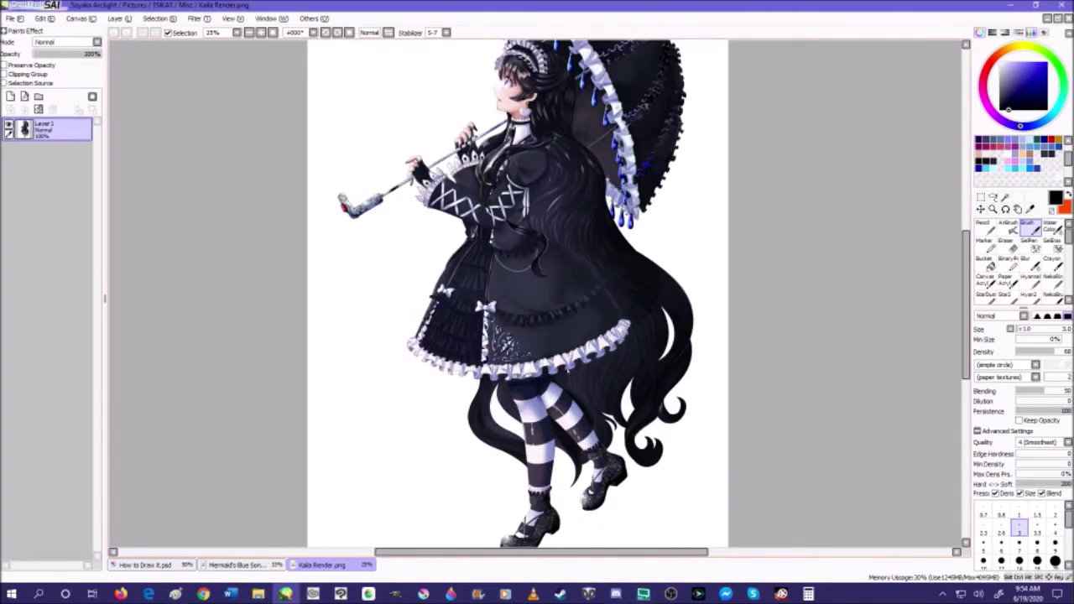
pyautogui.scroll(2, 507, 375)
pyautogui.scroll(2, 419, 327)
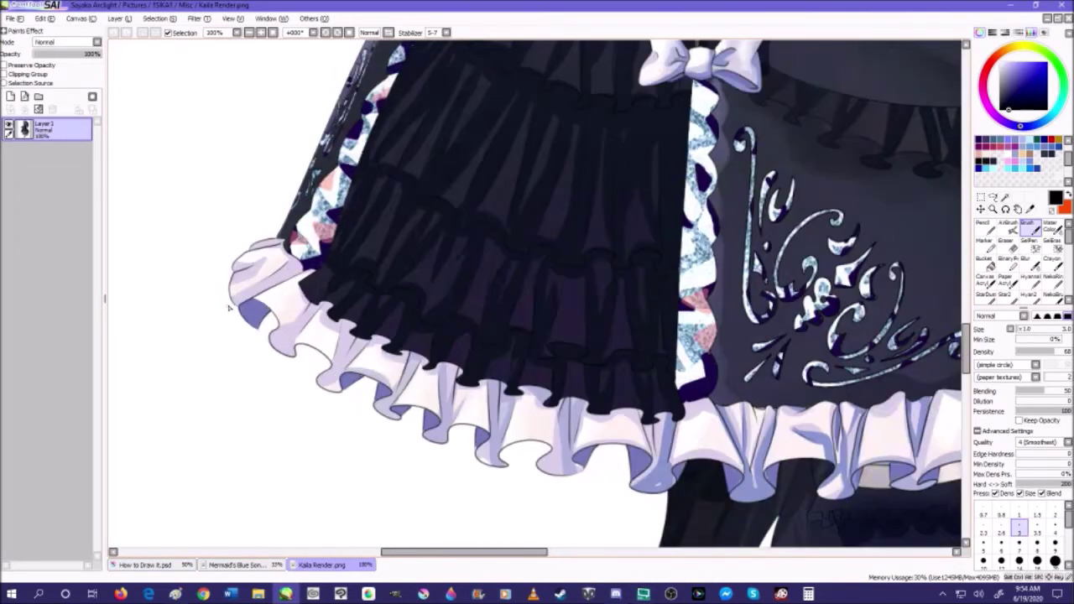
pyautogui.scroll(-3, 419, 327)
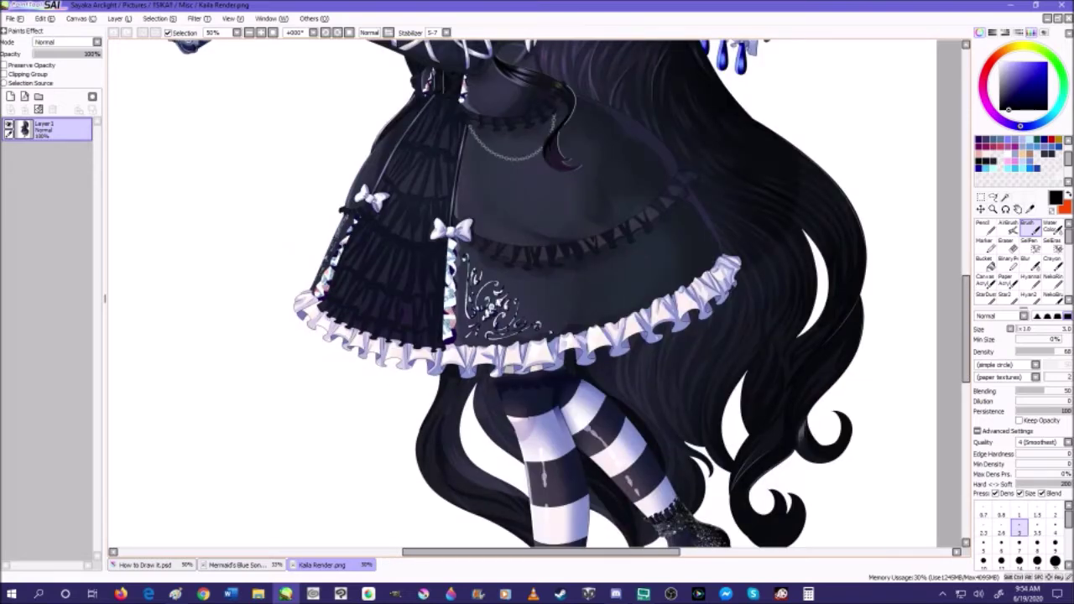
pyautogui.scroll(-2, 536, 293)
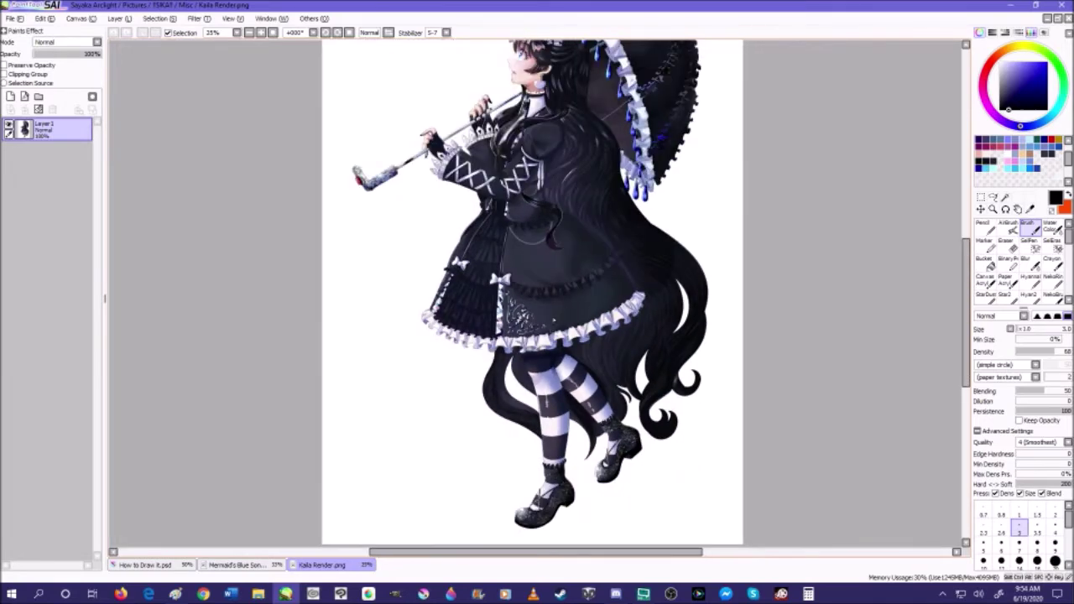
pyautogui.scroll(1, 558, 255)
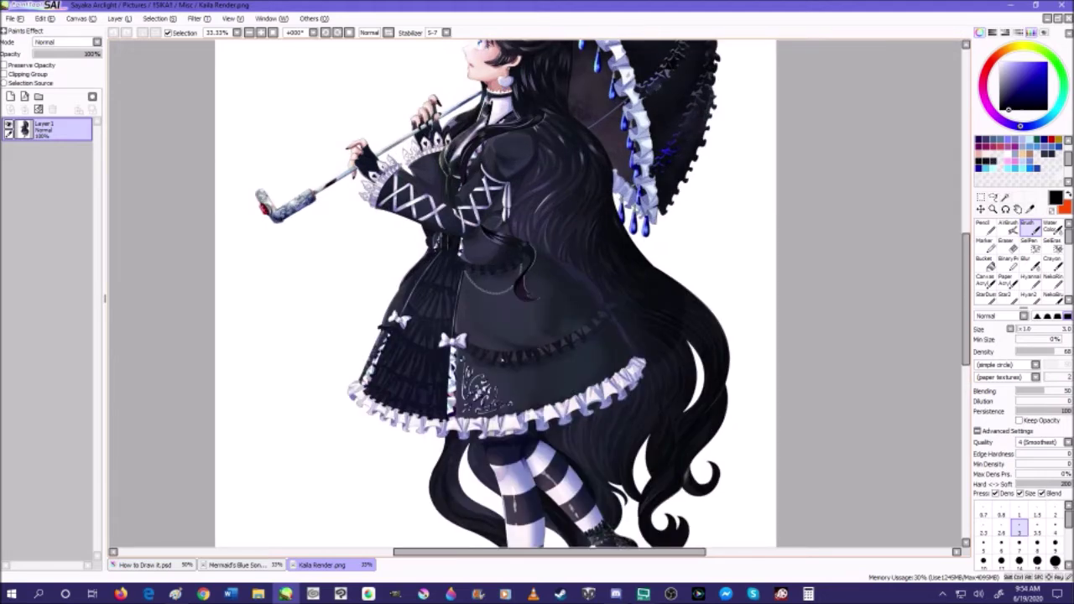
pyautogui.scroll(1, 572, 254)
pyautogui.scroll(-1, 629, 296)
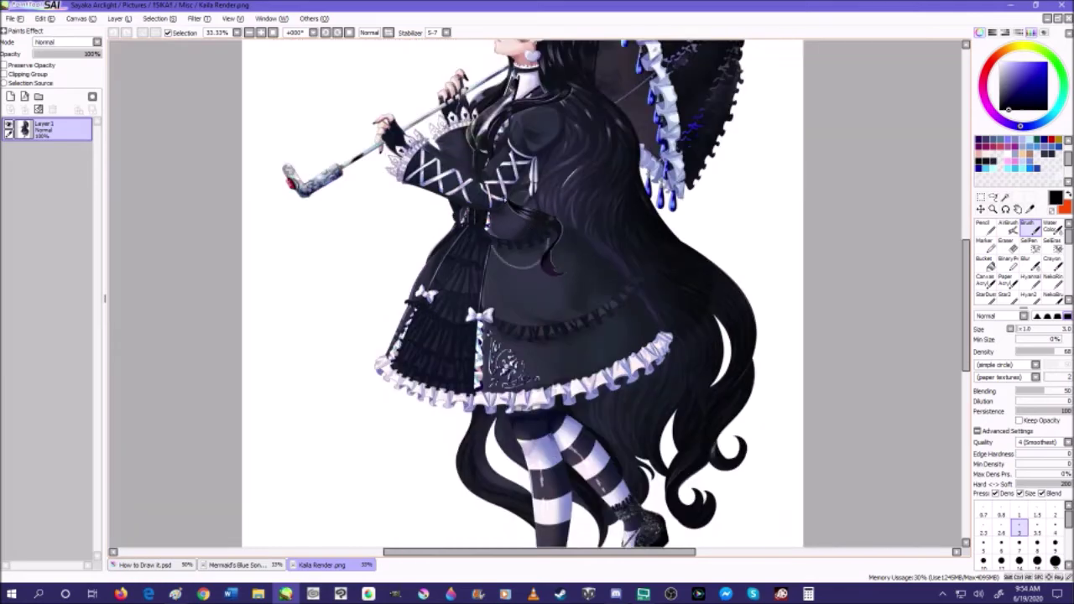
pyautogui.scroll(2, 545, 292)
pyautogui.scroll(-2, 482, 329)
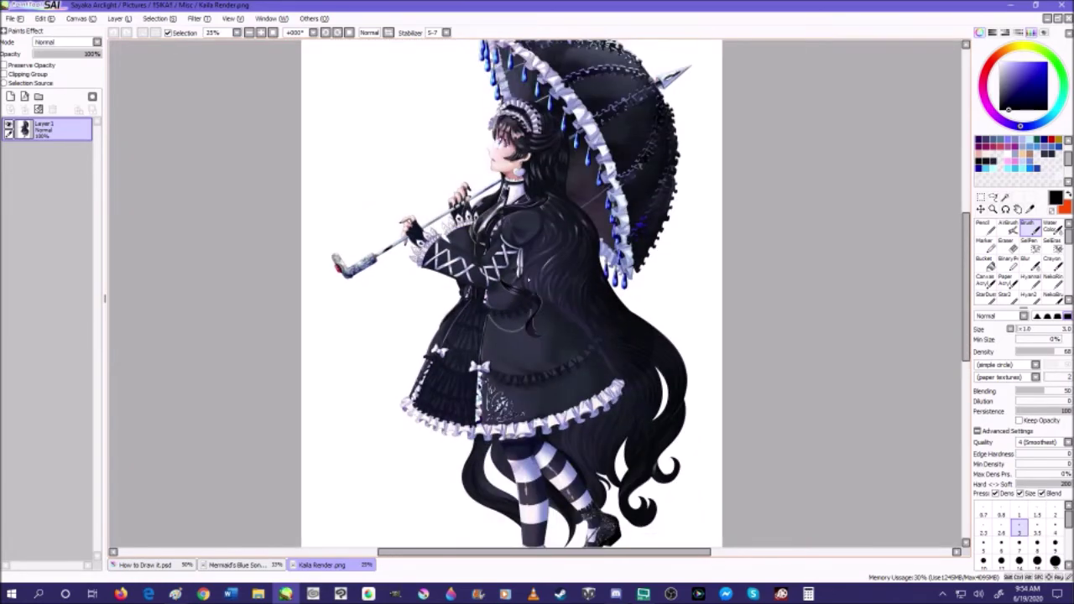
# - Examine the umbrella's white rim frill and black ruffle trims up close in the reference image
pyautogui.scroll(2, 532, 330)
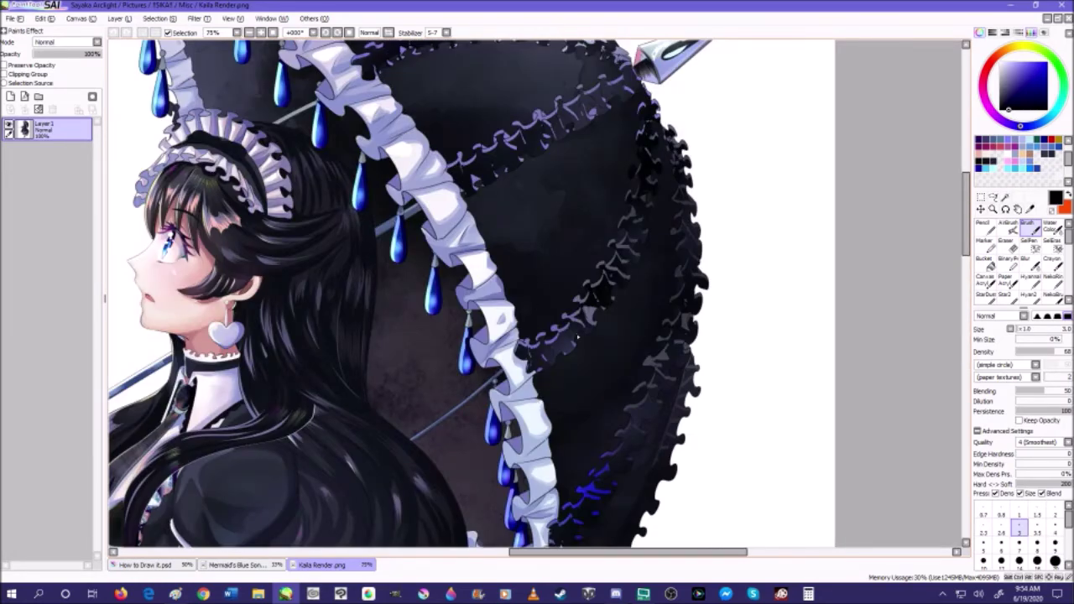
pyautogui.scroll(2, 576, 335)
pyautogui.scroll(-2, 554, 336)
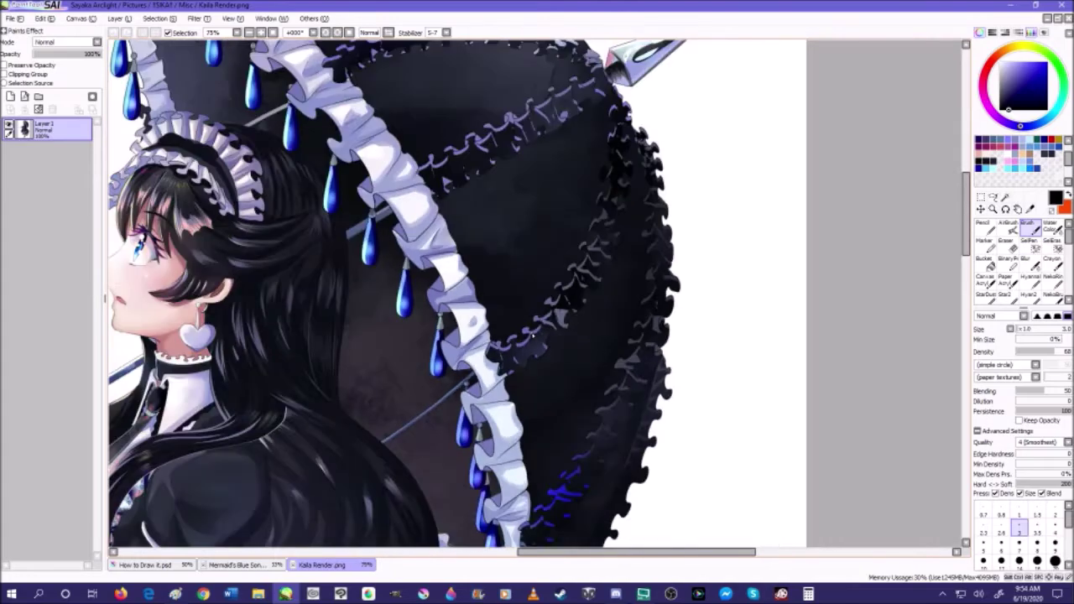
pyautogui.scroll(-2, 551, 320)
pyautogui.scroll(2, 533, 151)
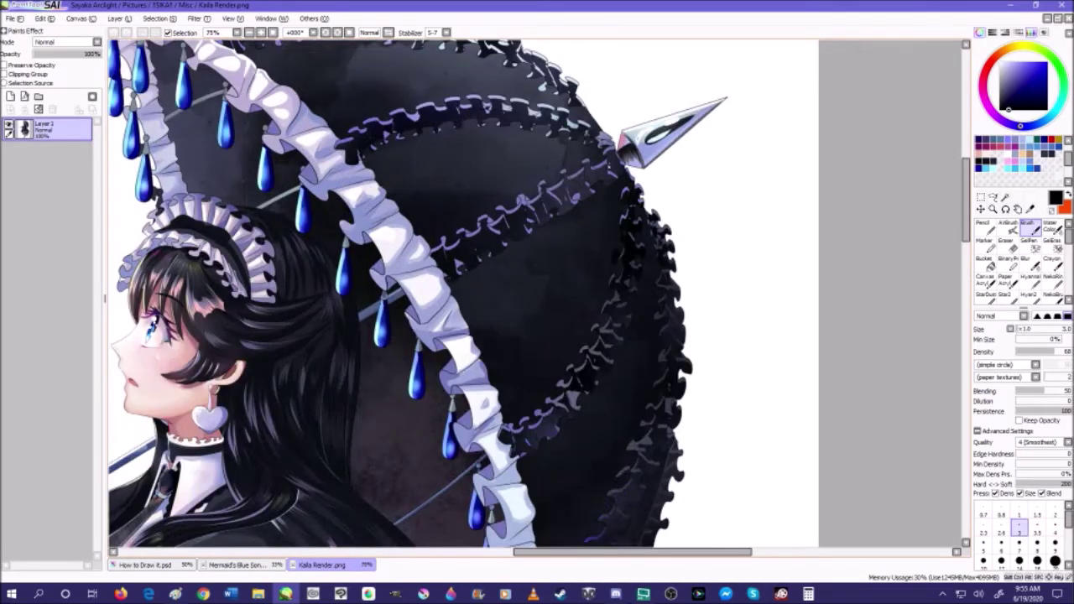
pyautogui.scroll(-2, 579, 208)
pyautogui.scroll(3, 460, 120)
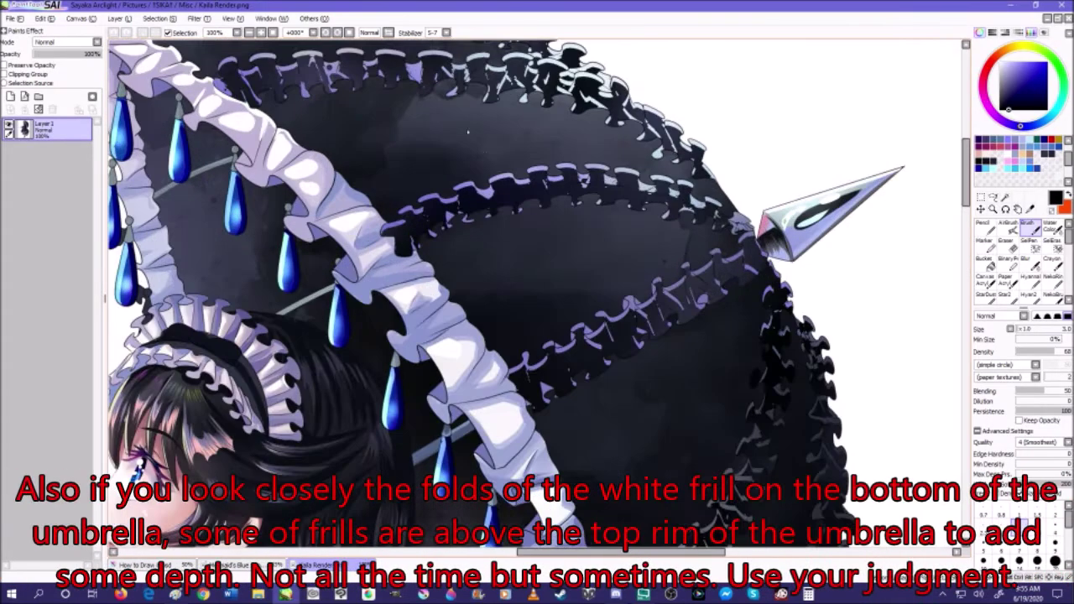
pyautogui.scroll(2, 407, 202)
pyautogui.scroll(-2, 407, 202)
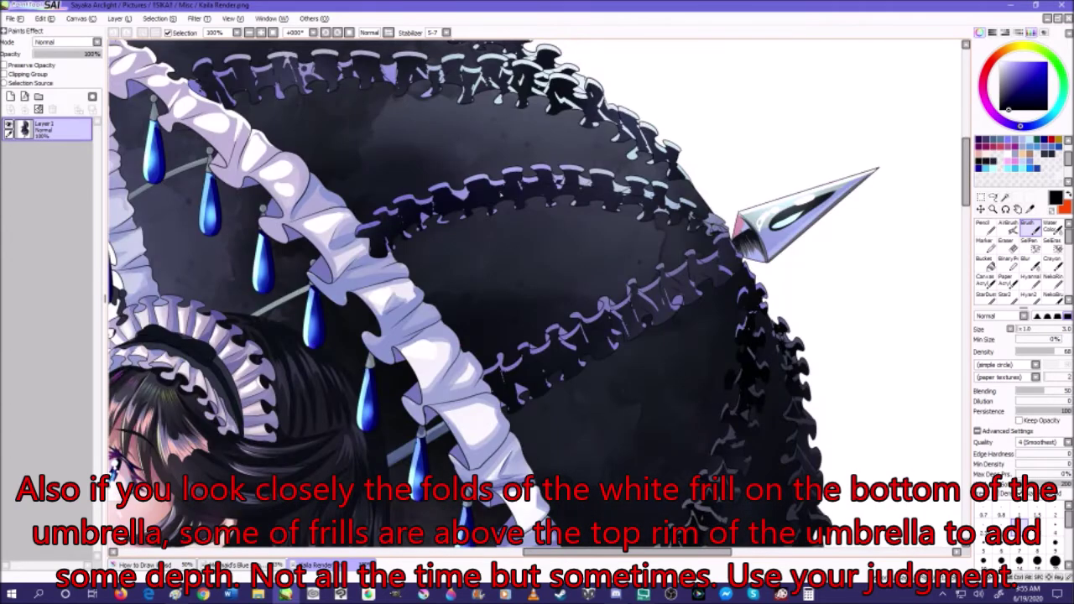
pyautogui.scroll(1, 407, 203)
pyautogui.scroll(1, 407, 202)
pyautogui.scroll(-1, 377, 224)
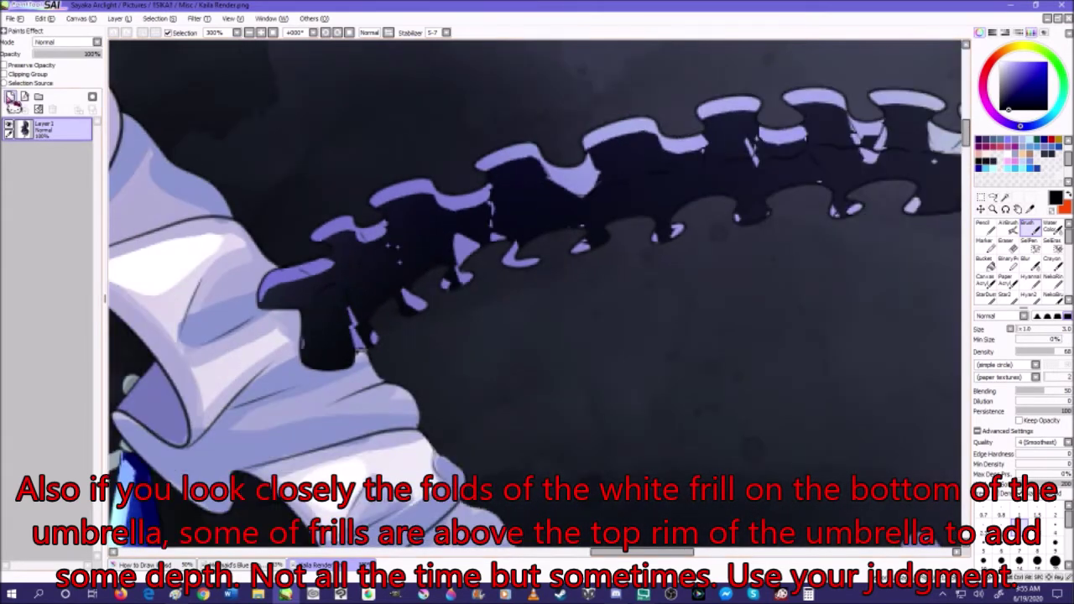
# - Trace part of the umbrella's ruffle trim in dark blue on a new layer, and delete that layer
pyautogui.click(10, 97)
pyautogui.click(1047, 76)
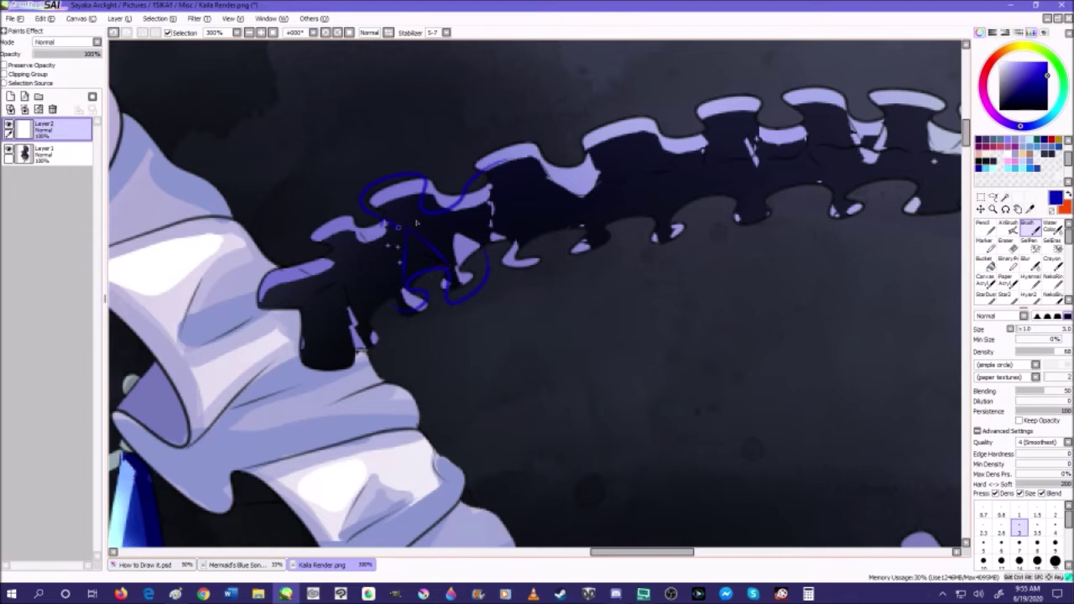
pyautogui.click(54, 110)
# - Review the umbrella and dress frills across the figure, and close Kaila Render.png without saving
pyautogui.scroll(-3, 405, 284)
pyautogui.scroll(-7, 460, 281)
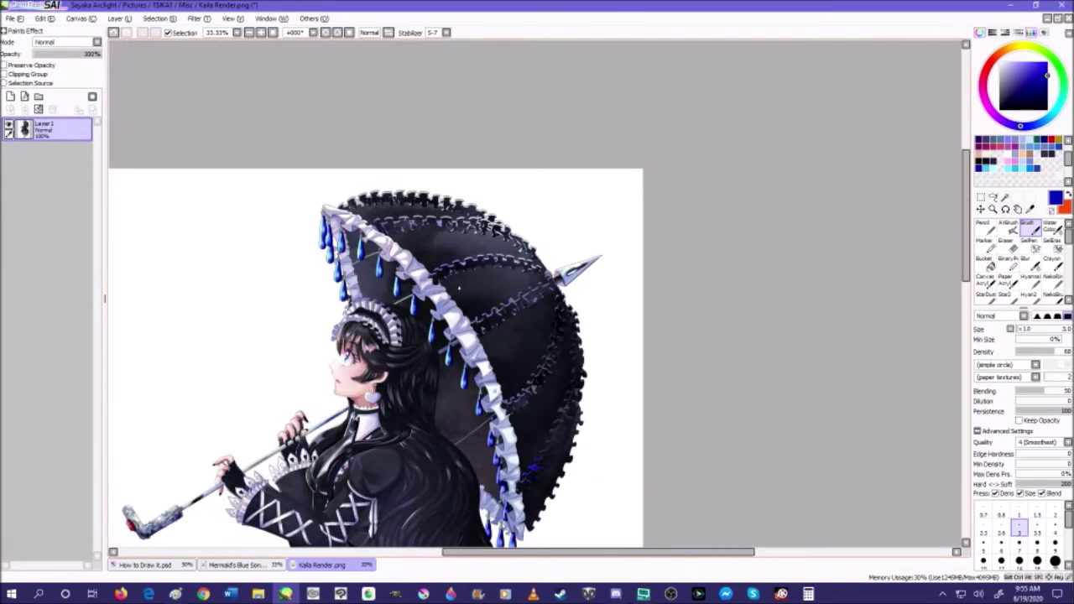
pyautogui.scroll(1, 441, 357)
pyautogui.scroll(2, 438, 328)
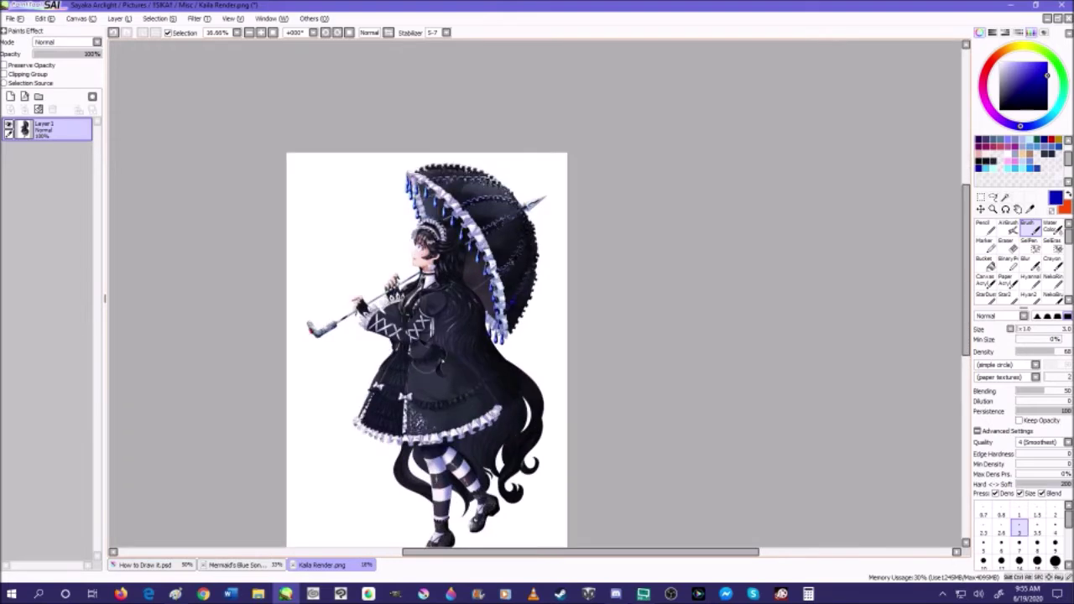
pyautogui.scroll(2, 403, 269)
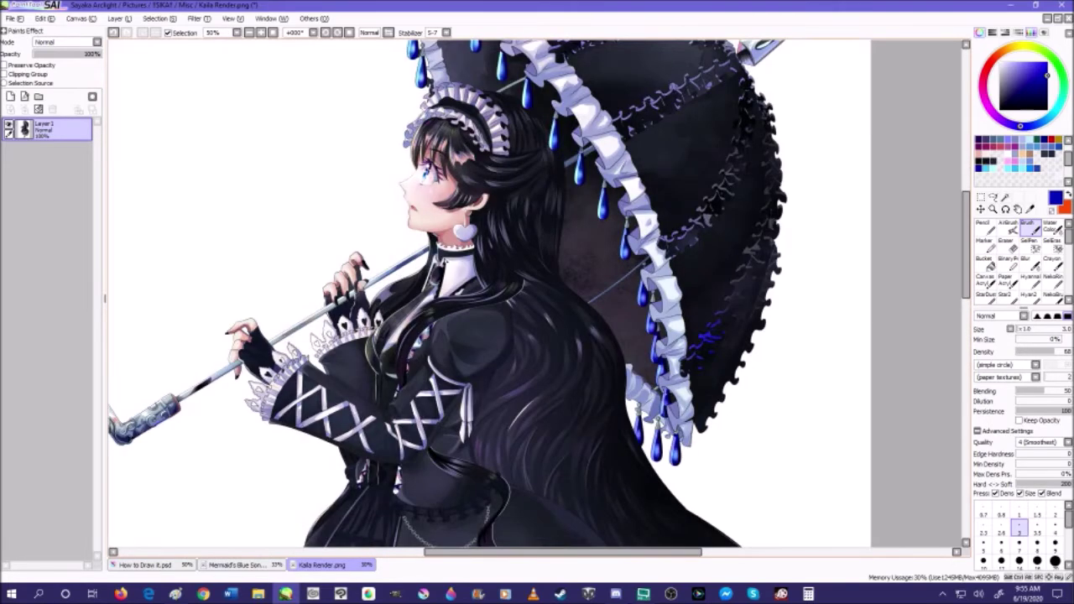
pyautogui.scroll(-1, 487, 202)
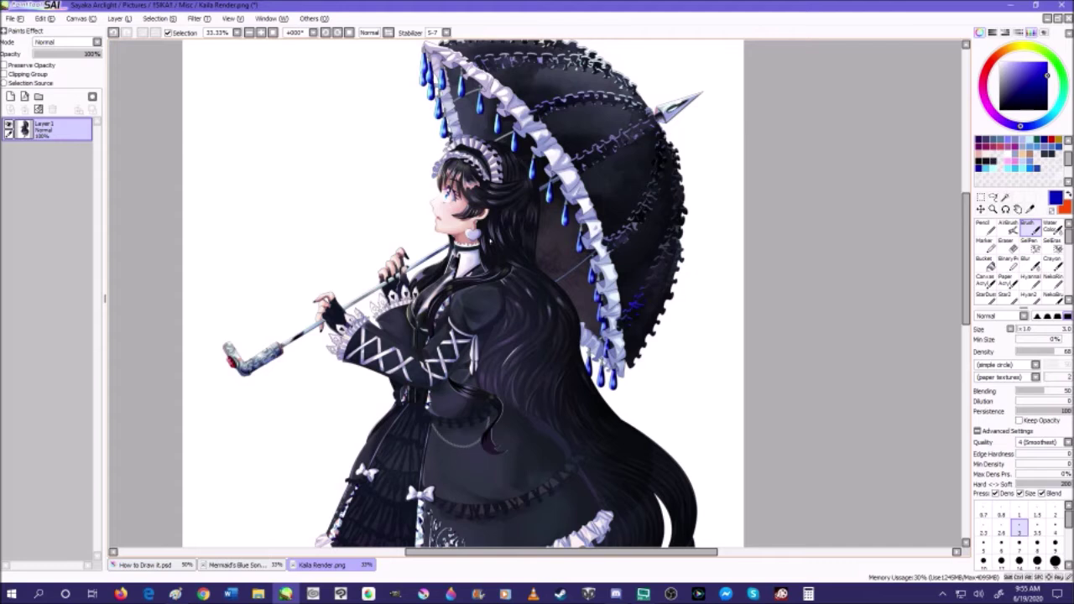
pyautogui.click(1065, 19)
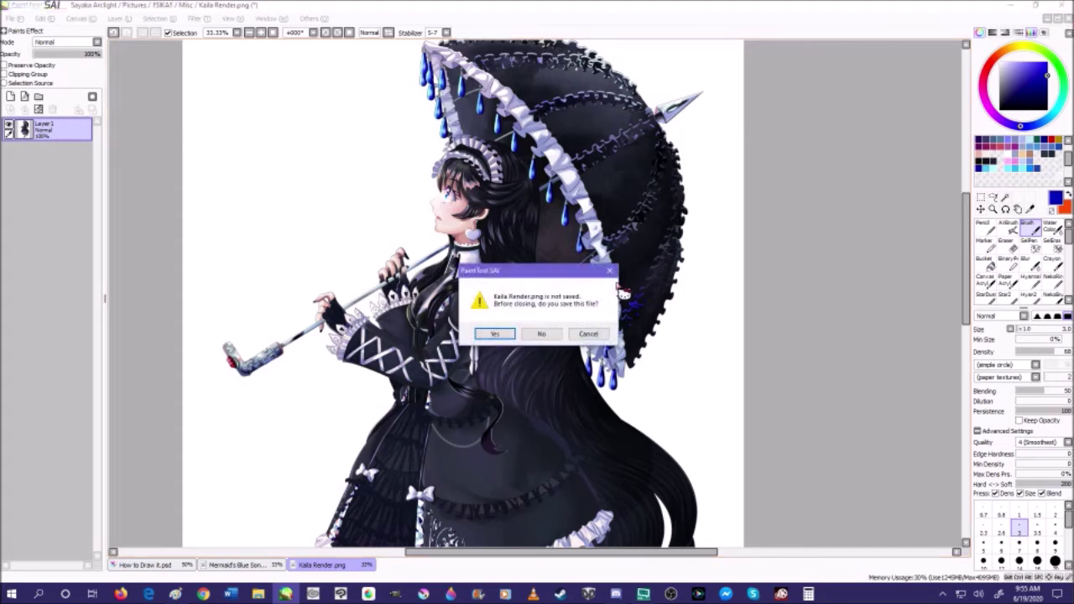
pyautogui.click(545, 334)
# - Merge Layer2 down into the Frills layer in How to Draw it.psd
pyautogui.scroll(-2, 368, 247)
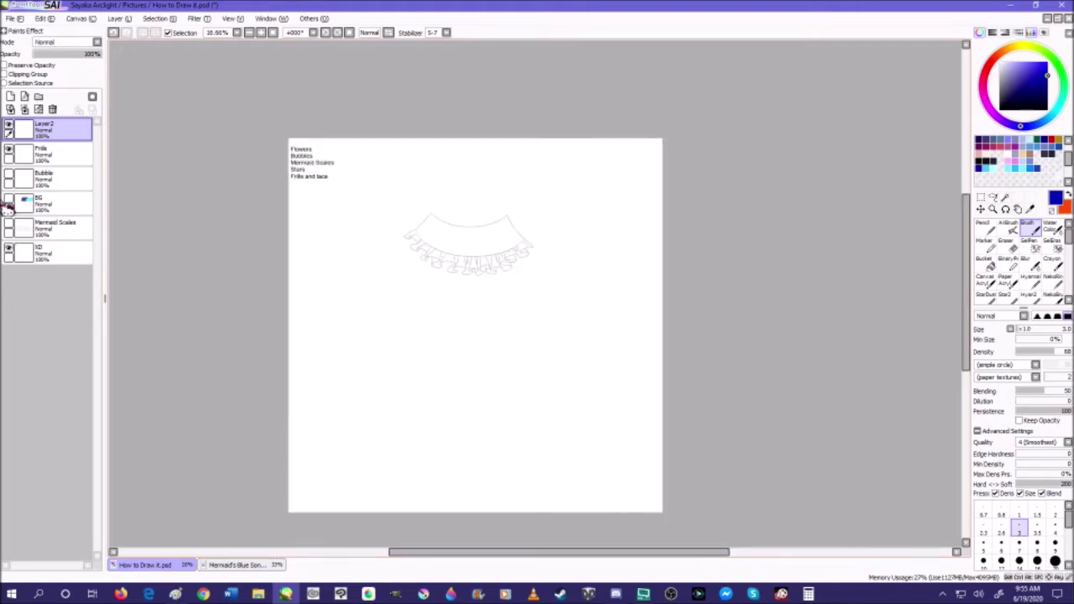
pyautogui.click(38, 159)
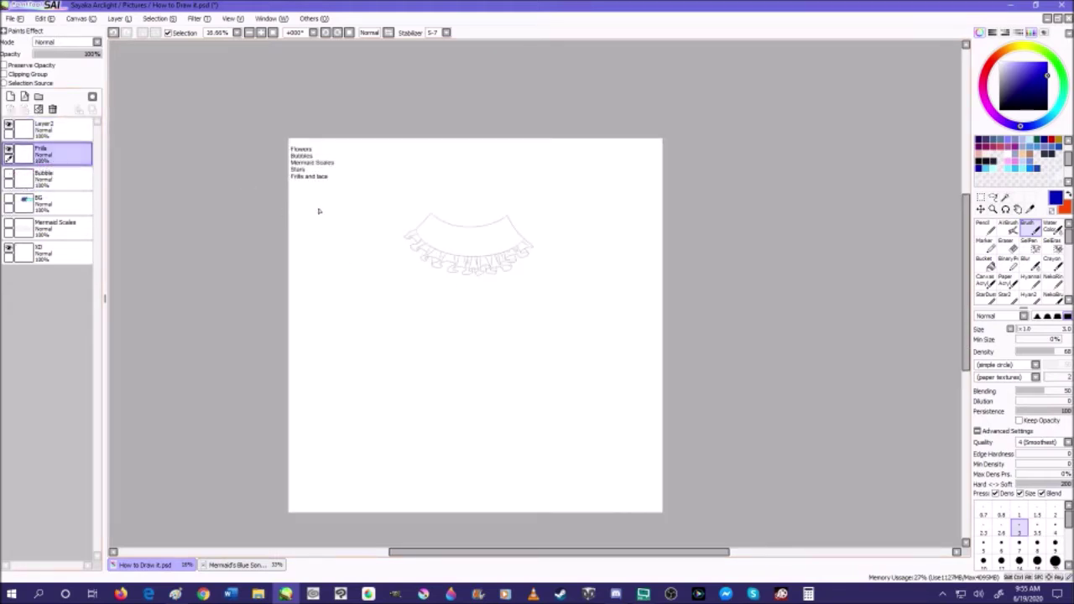
pyautogui.scroll(2, 363, 203)
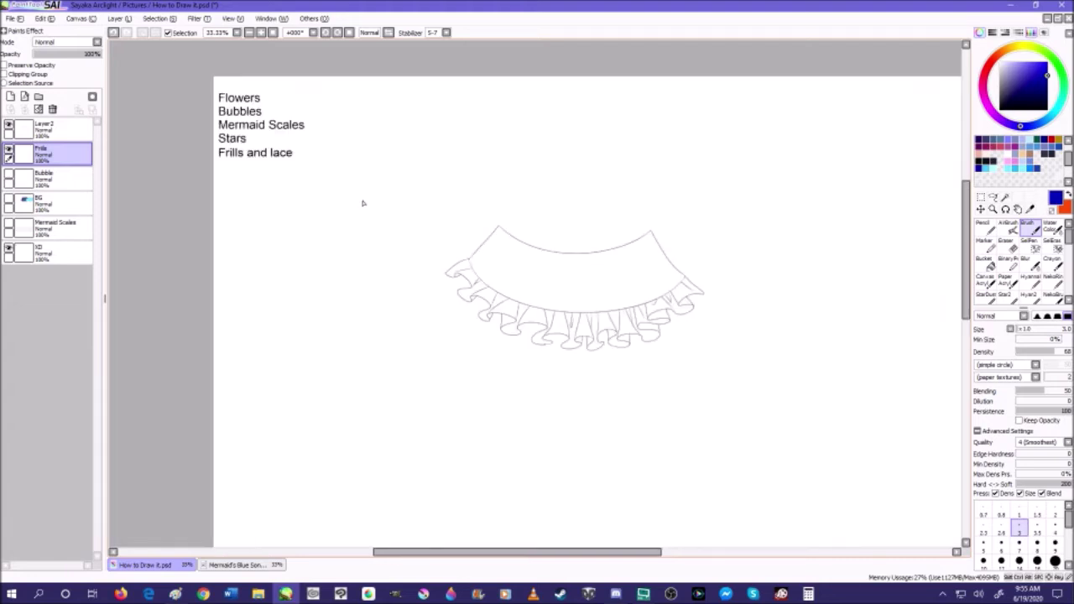
pyautogui.click(42, 132)
pyautogui.click(24, 110)
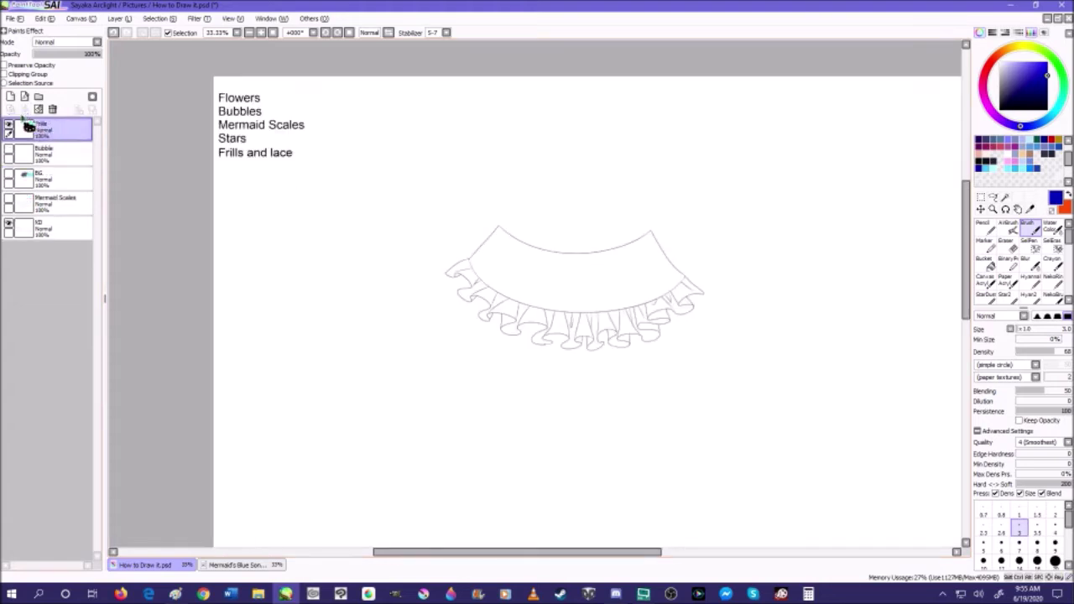
# - Add a blank layer above the Frills layer and hide the frill drawing
pyautogui.click(8, 125)
pyautogui.click(8, 125)
pyautogui.click(10, 97)
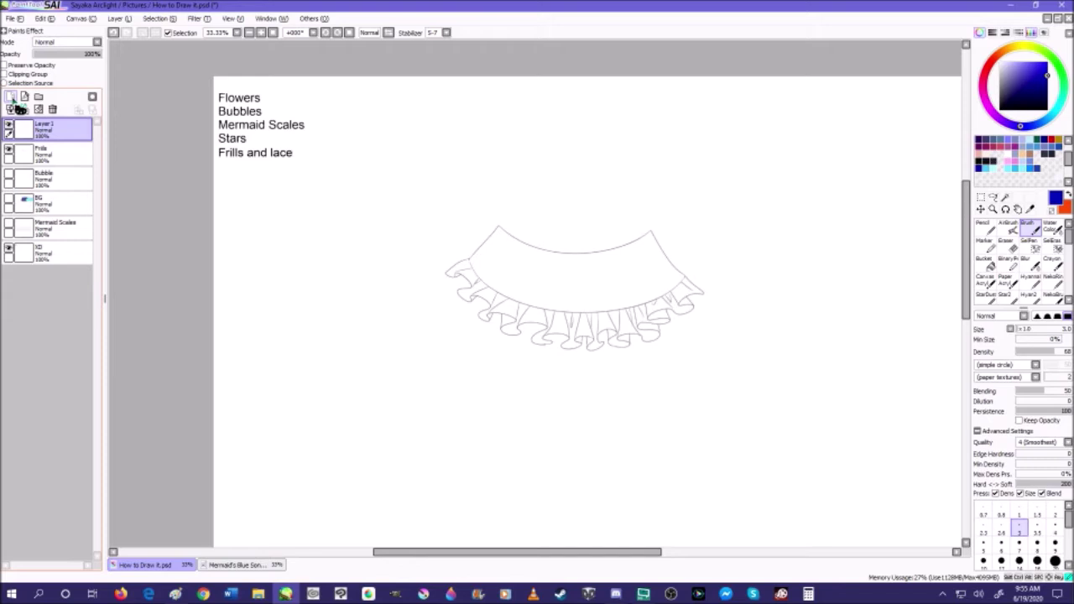
pyautogui.click(10, 148)
pyautogui.scroll(3, 454, 267)
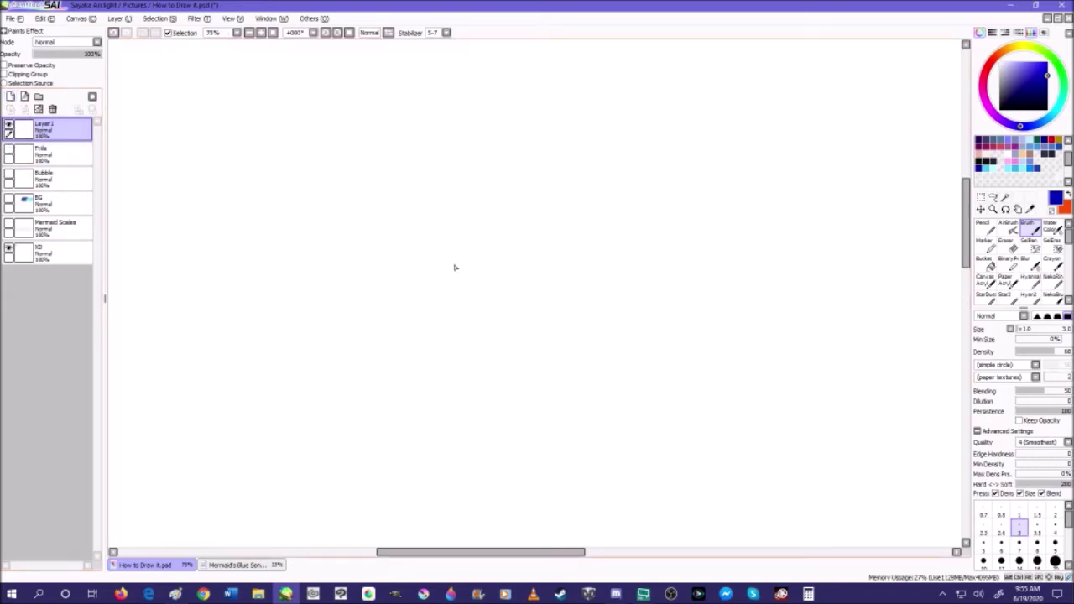
# - Add a linework layer above the new blank layer
pyautogui.click(40, 155)
pyautogui.click(58, 179)
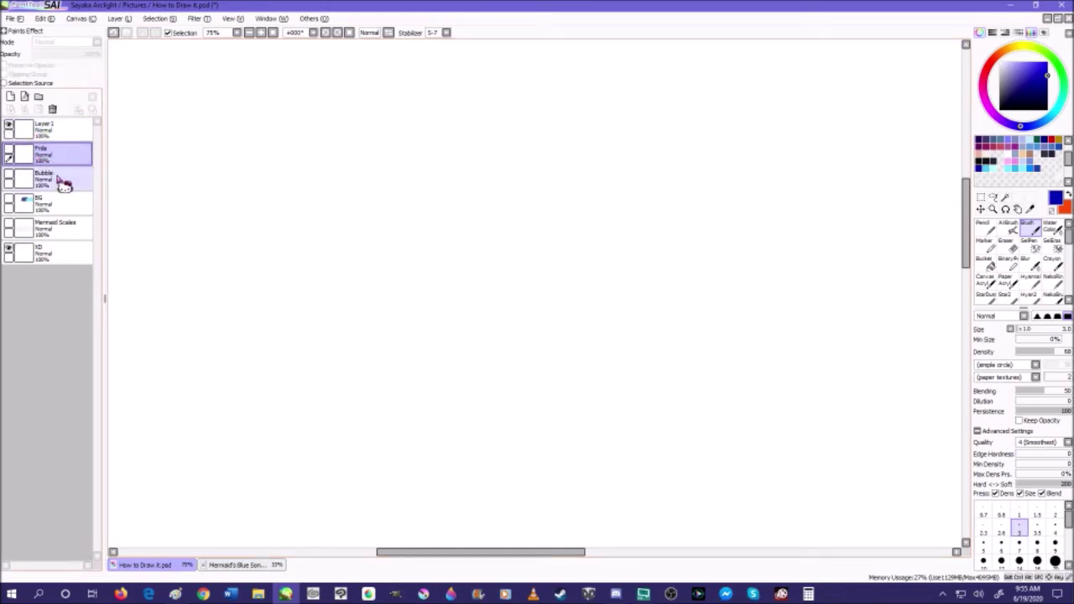
pyautogui.click(76, 228)
pyautogui.click(59, 130)
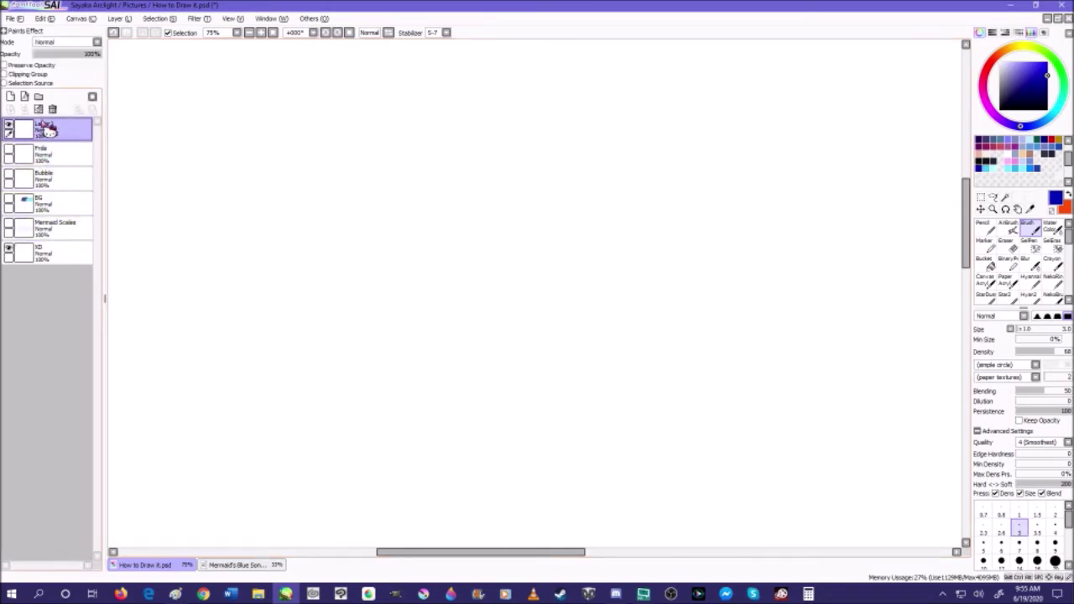
pyautogui.click(25, 97)
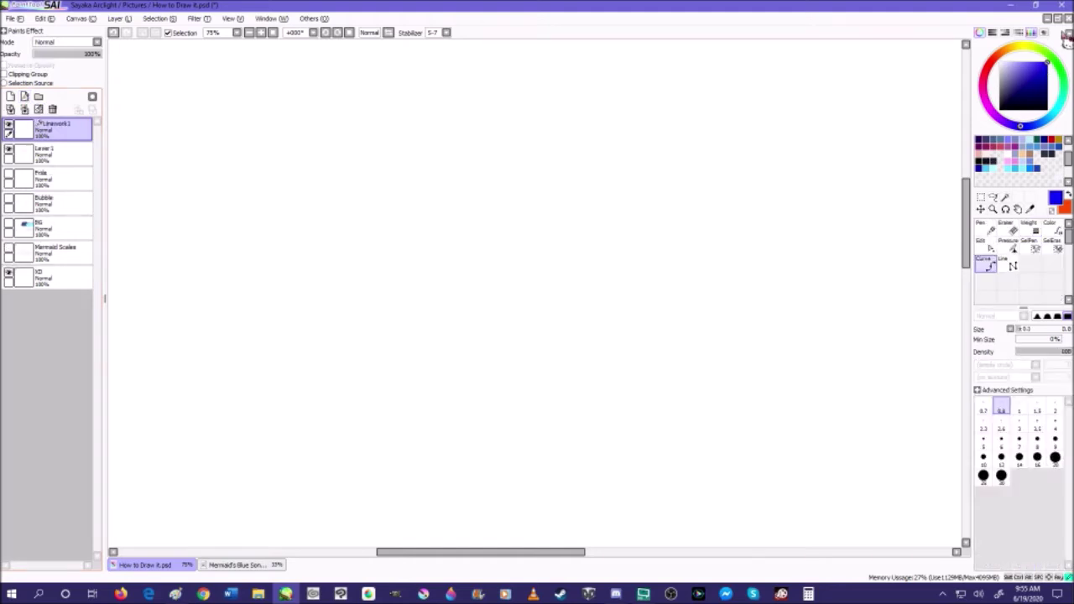
# - Switch to Paint, draw a black hexagon outline about 184 × 219 px, and slightly reduce its height
pyautogui.click(174, 592)
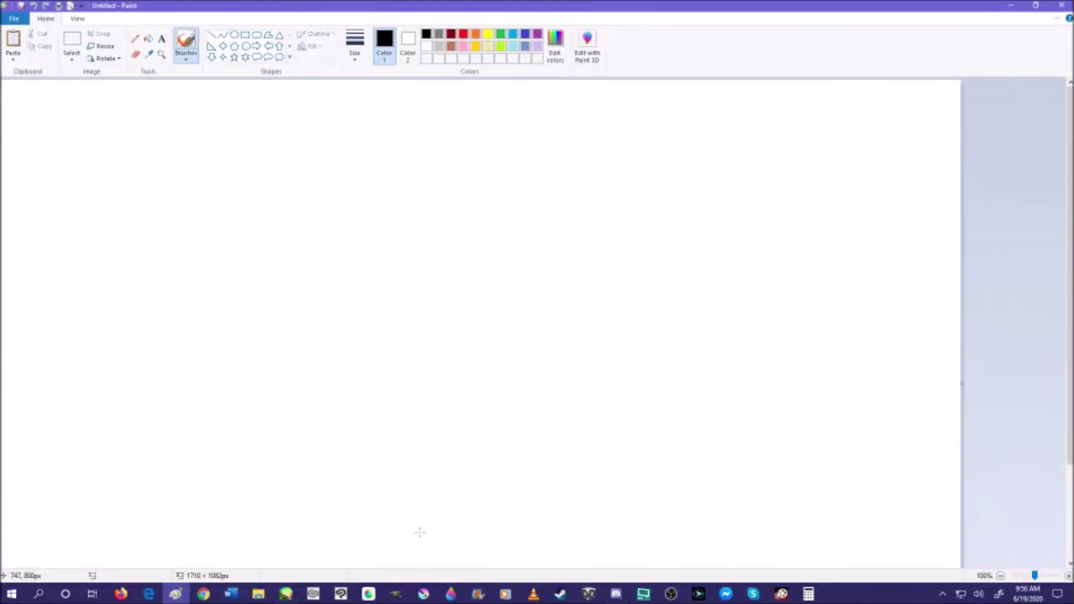
pyautogui.click(177, 594)
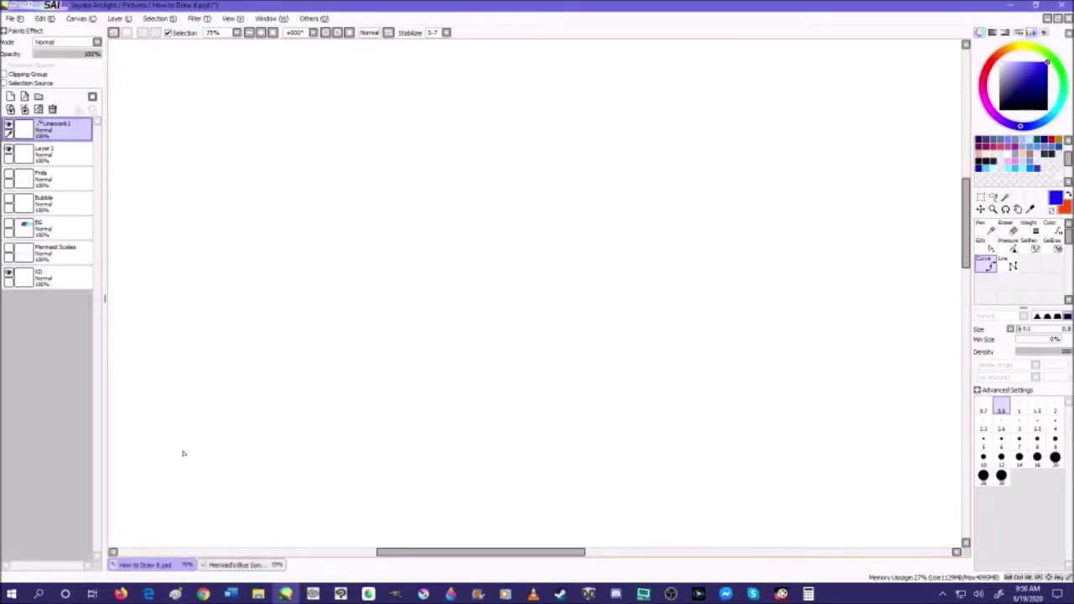
pyautogui.click(177, 594)
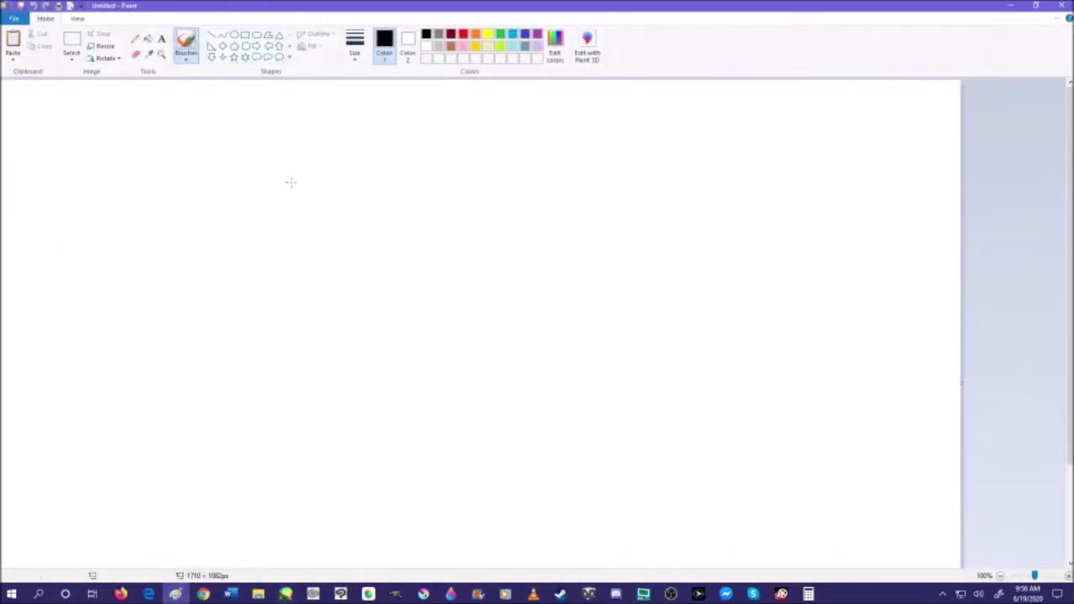
pyautogui.click(289, 58)
pyautogui.click(244, 47)
pyautogui.moveTo(270, 146); pyautogui.dragTo(375, 268)
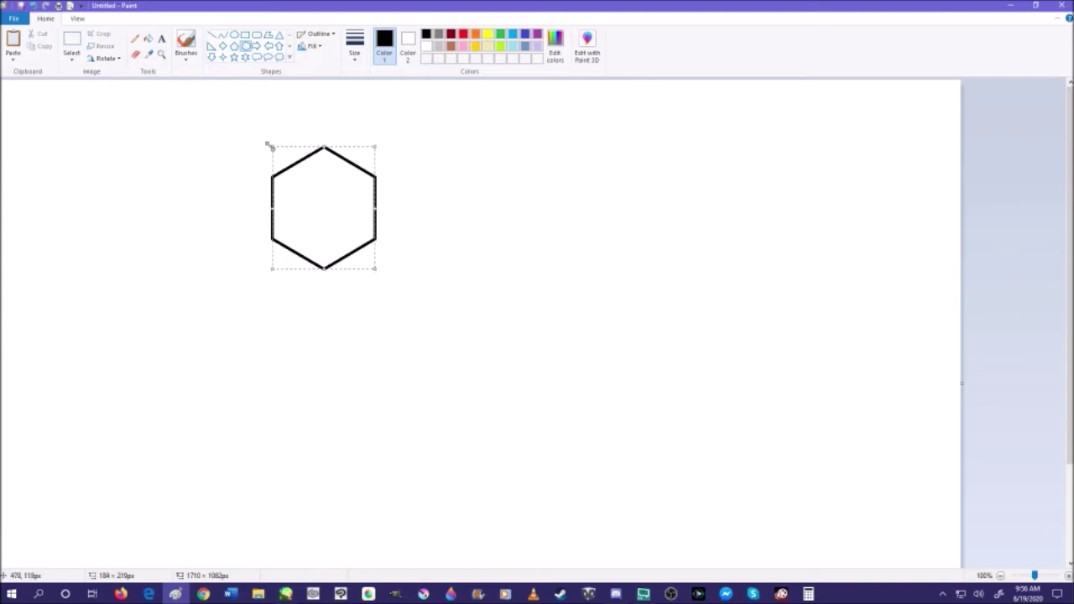
pyautogui.moveTo(270, 146); pyautogui.dragTo(268, 154)
# - Select the hexagon with a rectangular selection around it and copy it
pyautogui.click(72, 57)
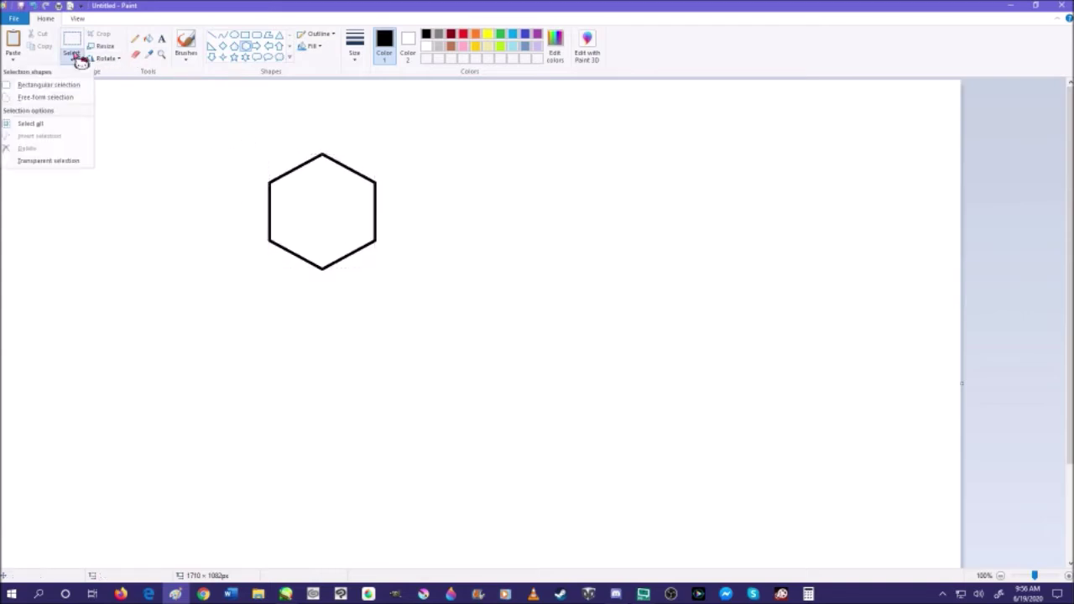
pyautogui.click(49, 124)
pyautogui.click(72, 56)
pyautogui.click(56, 84)
pyautogui.moveTo(246, 140); pyautogui.dragTo(470, 280)
pyautogui.rightClick(314, 209)
pyautogui.click(285, 238)
# - Switch to PaintTool SAI and paste the copied hexagon into How to Draw it.psd
pyautogui.click(285, 594)
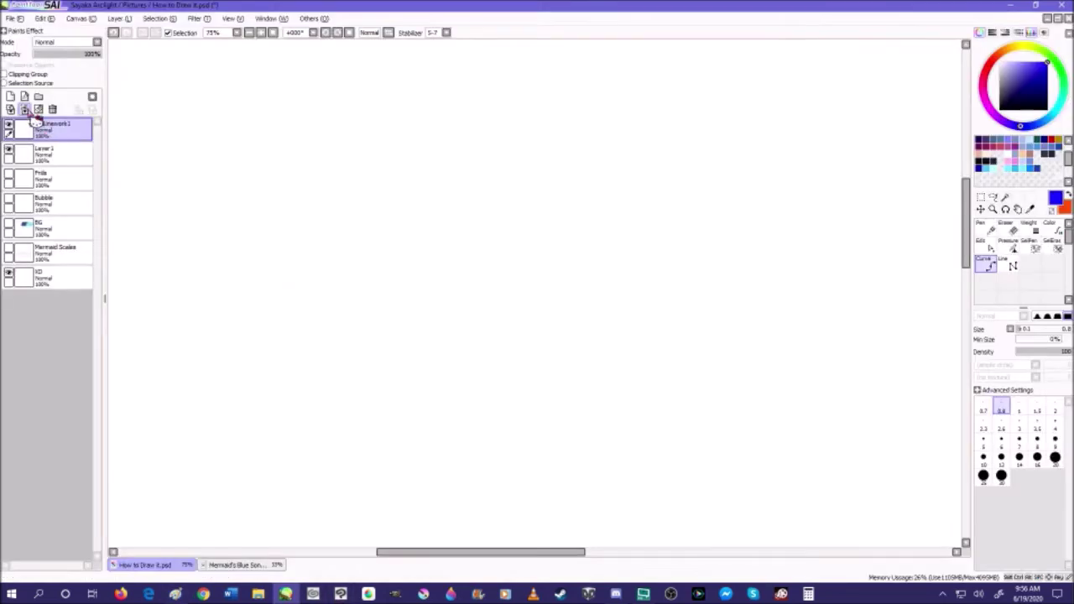
pyautogui.click(43, 19)
pyautogui.click(74, 83)
pyautogui.scroll(-3, 417, 173)
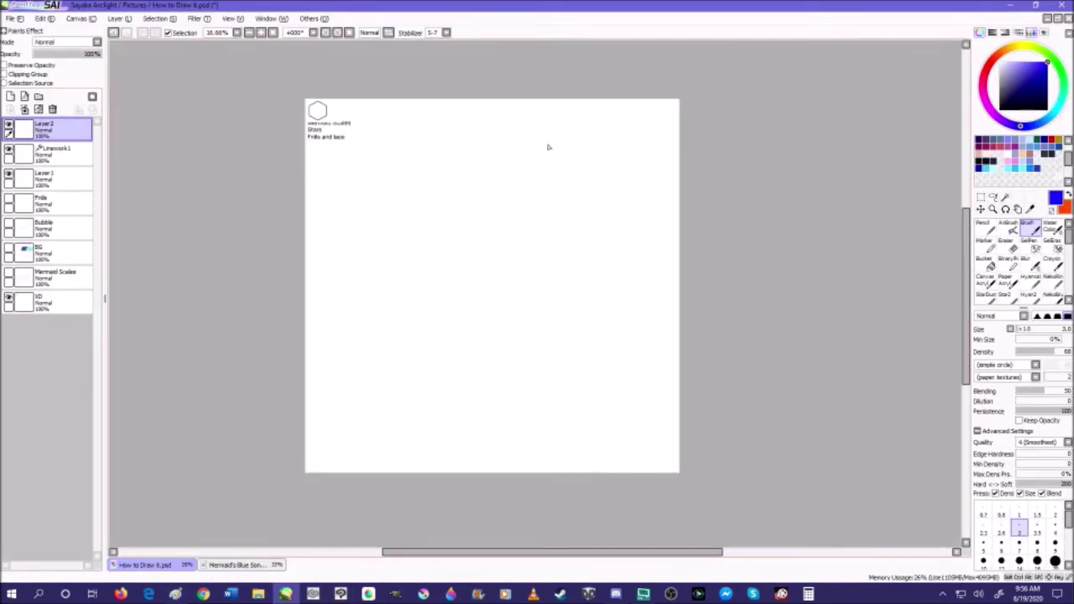
# - Move the hexagon to empty canvas below the text list, and place its layer beneath Linework1 at 46% opacity
pyautogui.click(980, 210)
pyautogui.moveTo(321, 140); pyautogui.dragTo(406, 264)
pyautogui.scroll(3, 394, 228)
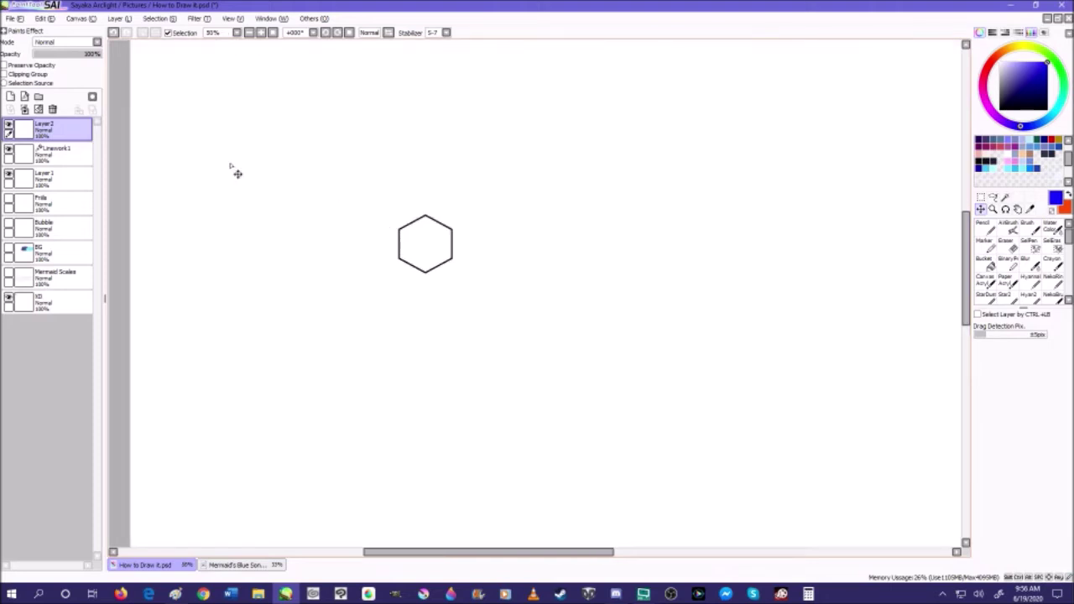
pyautogui.moveTo(90, 131); pyautogui.dragTo(89, 162)
pyautogui.moveTo(94, 54); pyautogui.dragTo(78, 54)
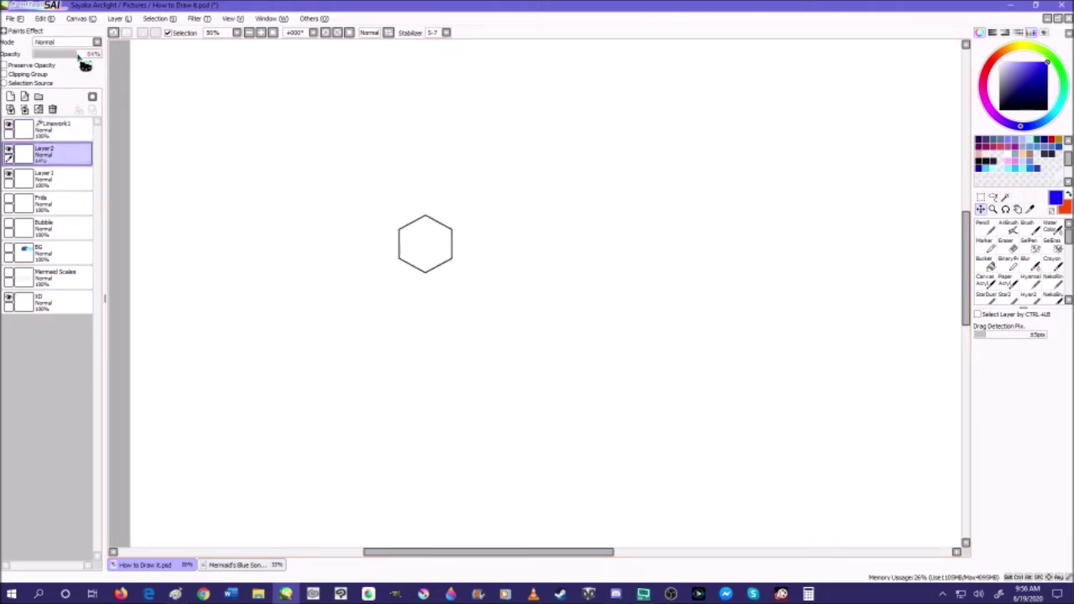
# - Trace the hexagon's left edge and two lower edges in blue on Linework1 with the 0.8 px Curve tool
pyautogui.click(59, 130)
pyautogui.click(987, 261)
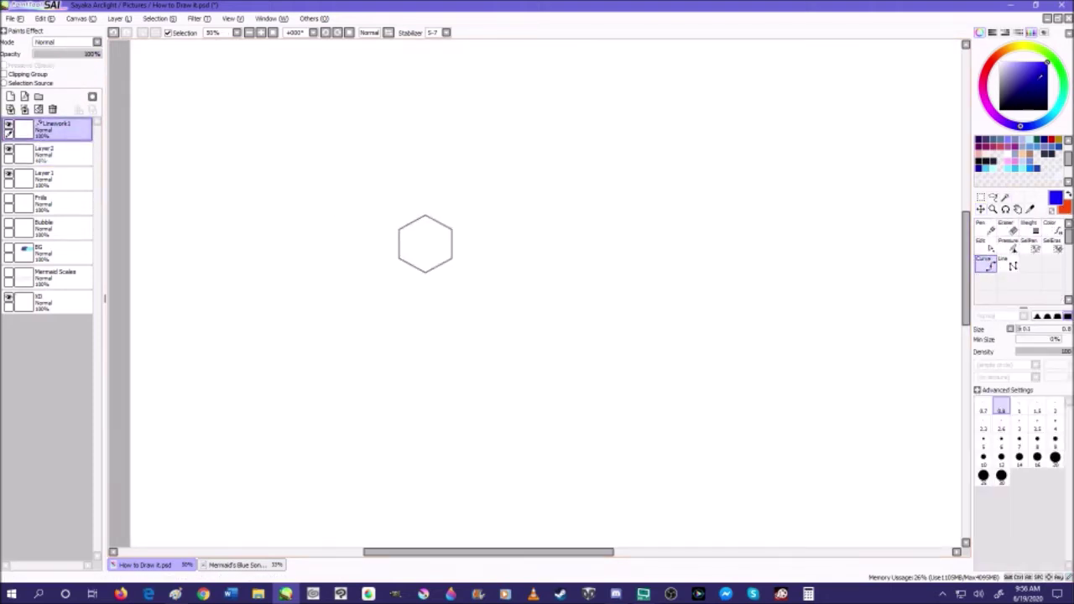
pyautogui.scroll(5, 383, 226)
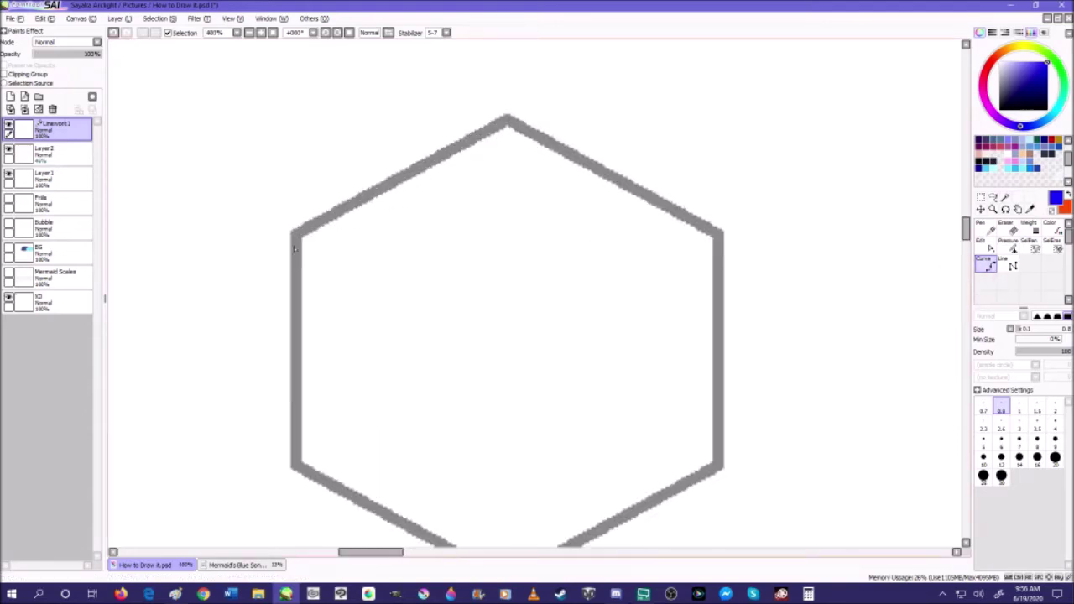
pyautogui.click(302, 239)
pyautogui.scroll(2, 324, 503)
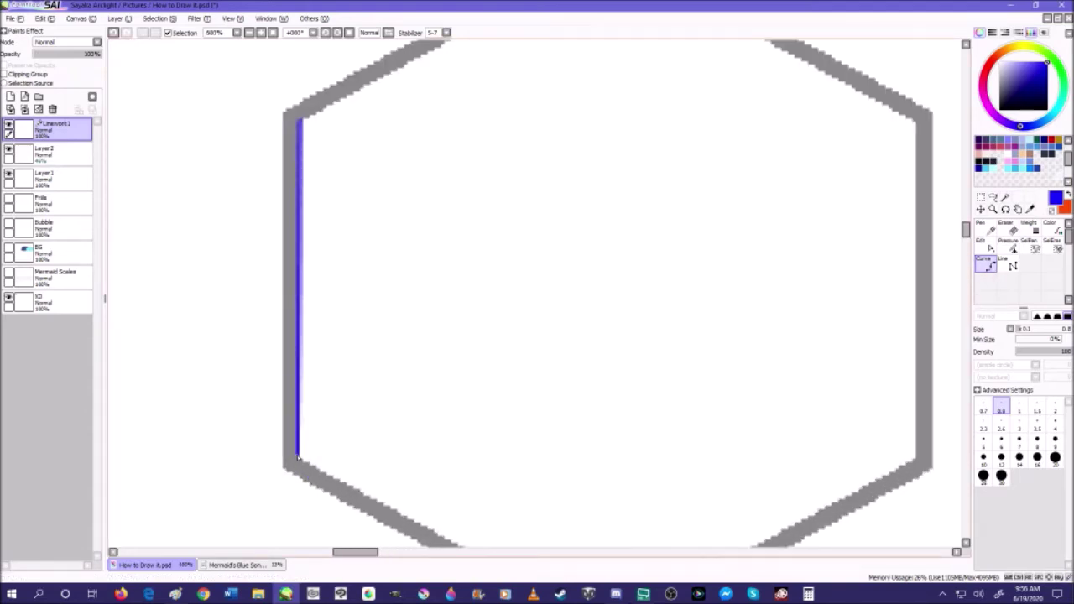
pyautogui.click(298, 461)
pyautogui.scroll(-3, 299, 364)
pyautogui.scroll(3, 292, 328)
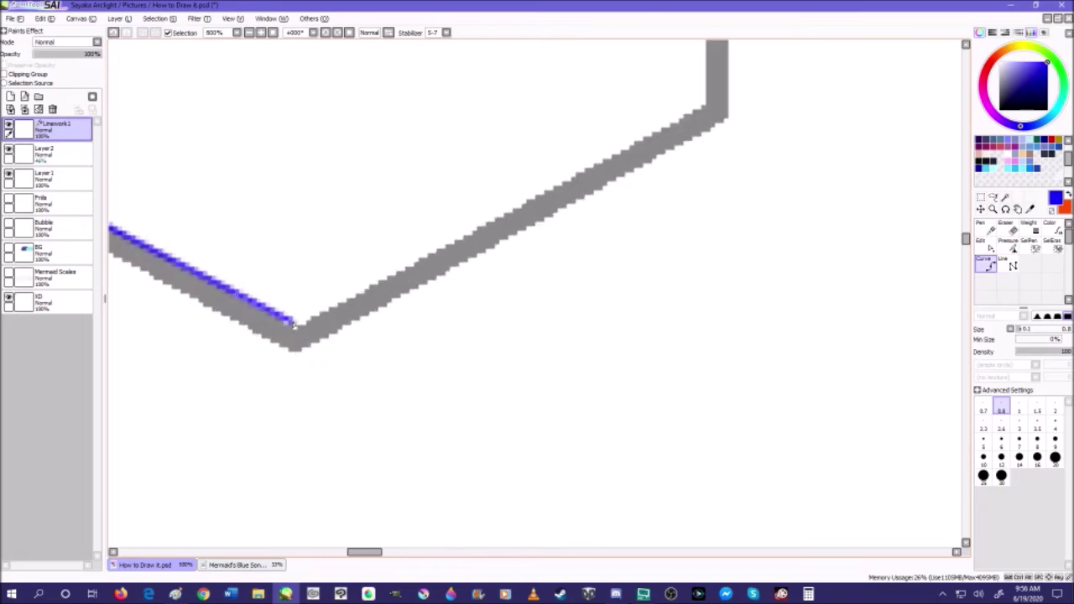
pyautogui.click(298, 325)
pyautogui.scroll(-3, 299, 329)
pyautogui.scroll(3, 524, 232)
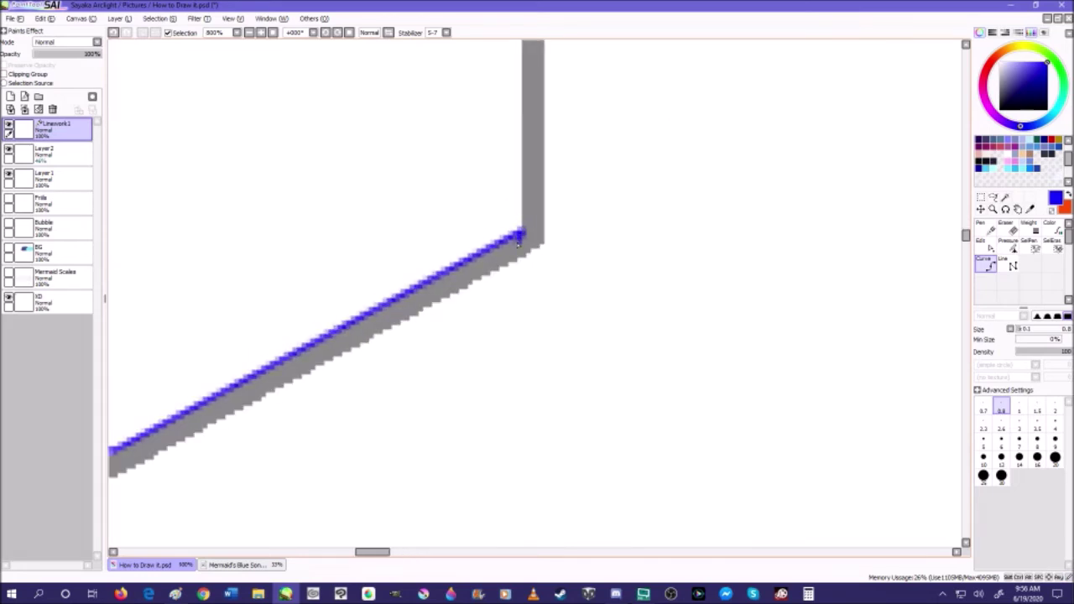
pyautogui.scroll(-1, 520, 238)
pyautogui.click(520, 238)
# - Trace the hexagon's right edge and two upper edges in blue, closing the outline at the starting corner
pyautogui.scroll(-3, 503, 324)
pyautogui.scroll(3, 514, 231)
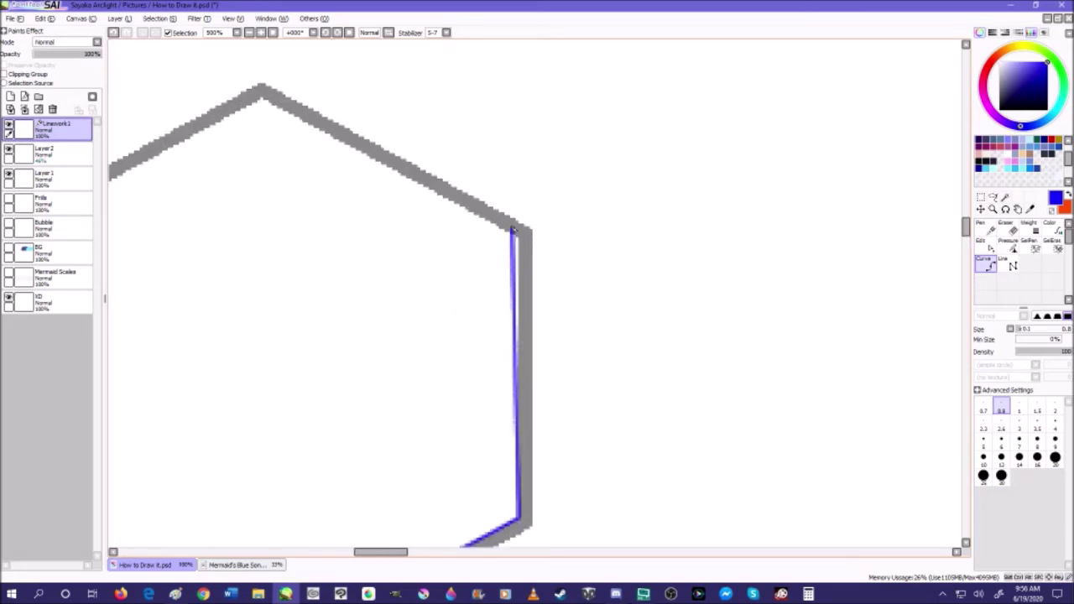
pyautogui.click(519, 239)
pyautogui.scroll(-3, 551, 324)
pyautogui.scroll(3, 462, 245)
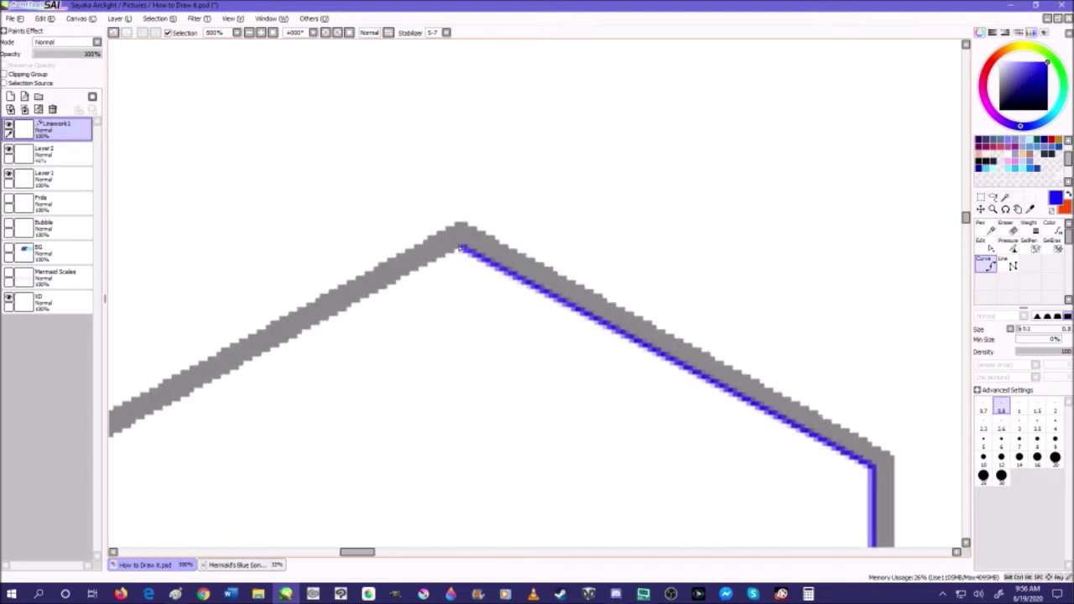
pyautogui.click(462, 248)
pyautogui.scroll(-4, 459, 245)
pyautogui.scroll(3, 374, 308)
pyautogui.doubleClick(328, 309)
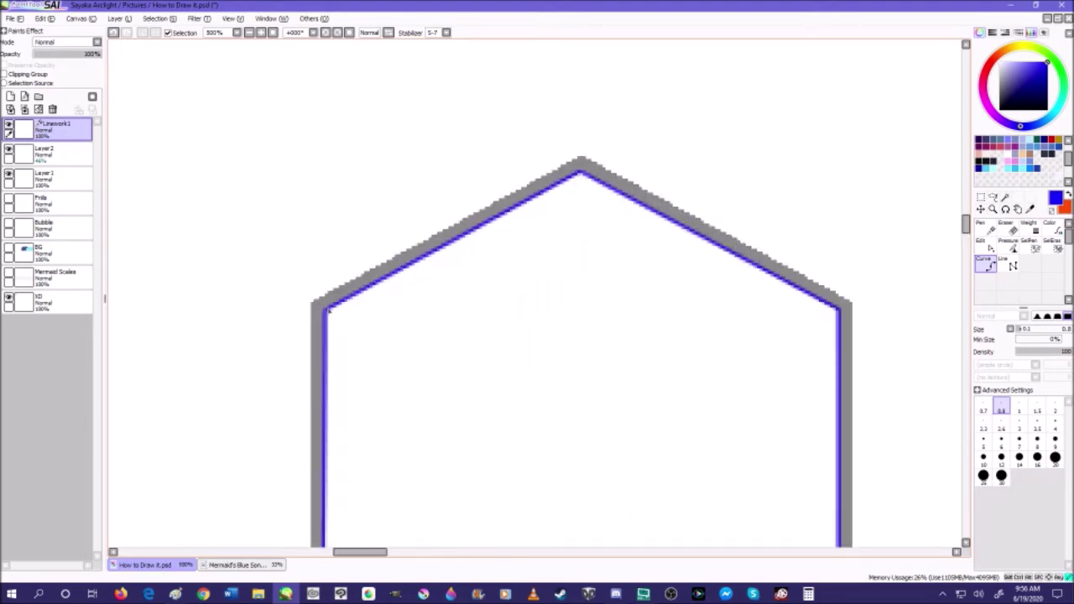
# - Delete the pasted hexagon guide layer beneath the linework
pyautogui.scroll(-8, 459, 227)
pyautogui.scroll(5, 459, 227)
pyautogui.click(74, 160)
pyautogui.click(53, 109)
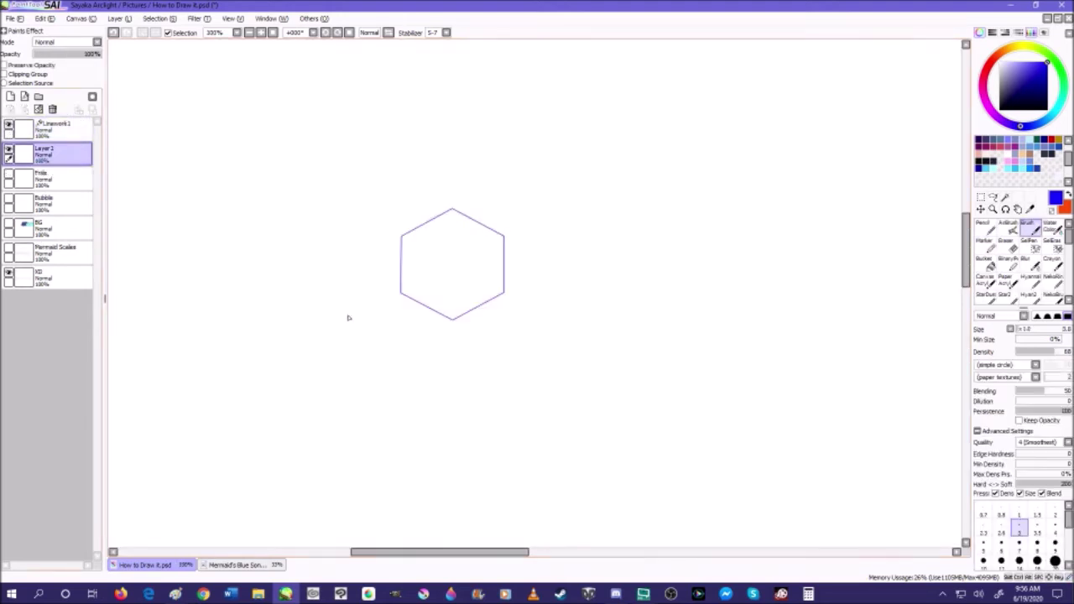
pyautogui.hotkey('alt', 'Tab')
pyautogui.click(411, 104)
pyautogui.click(453, 128)
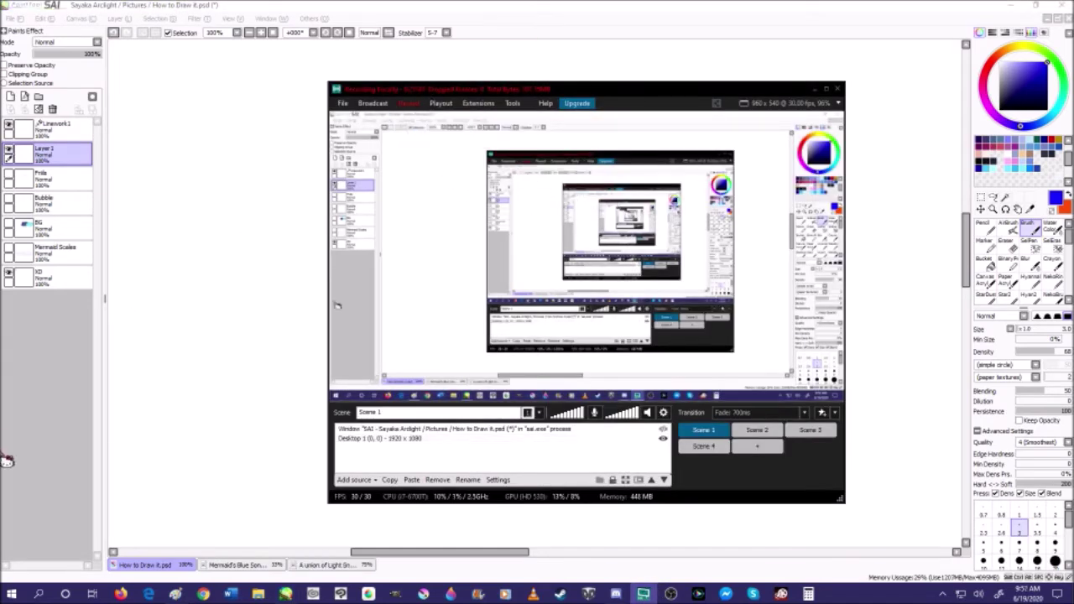
pyautogui.click(6, 440)
# - Rotate the hexagon on the Linework1 layer counterclockwise so it sits tilted, and apply the transform
pyautogui.click(63, 130)
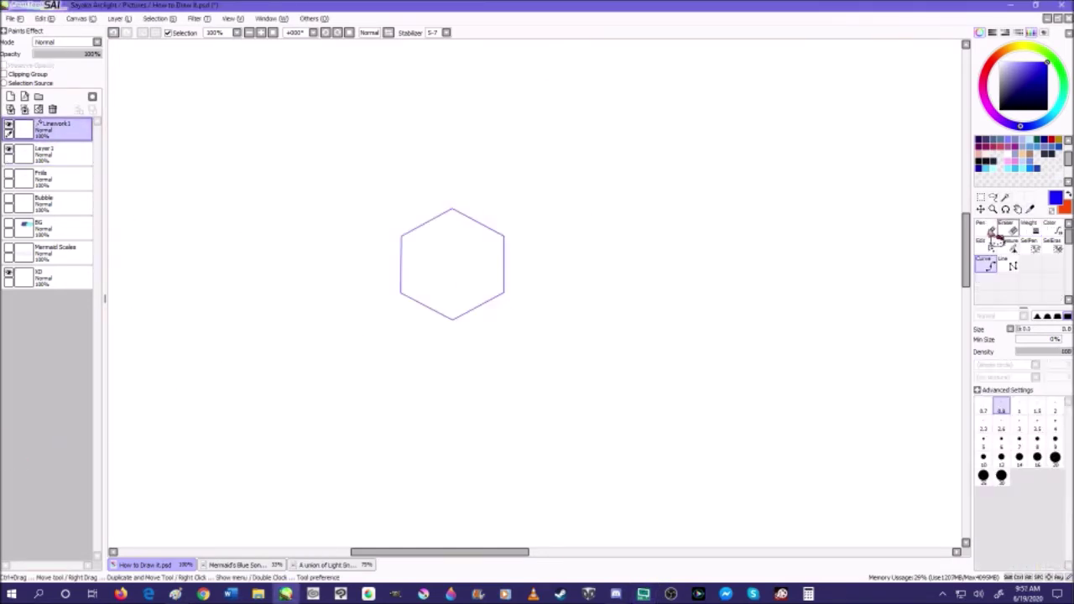
pyautogui.click(982, 209)
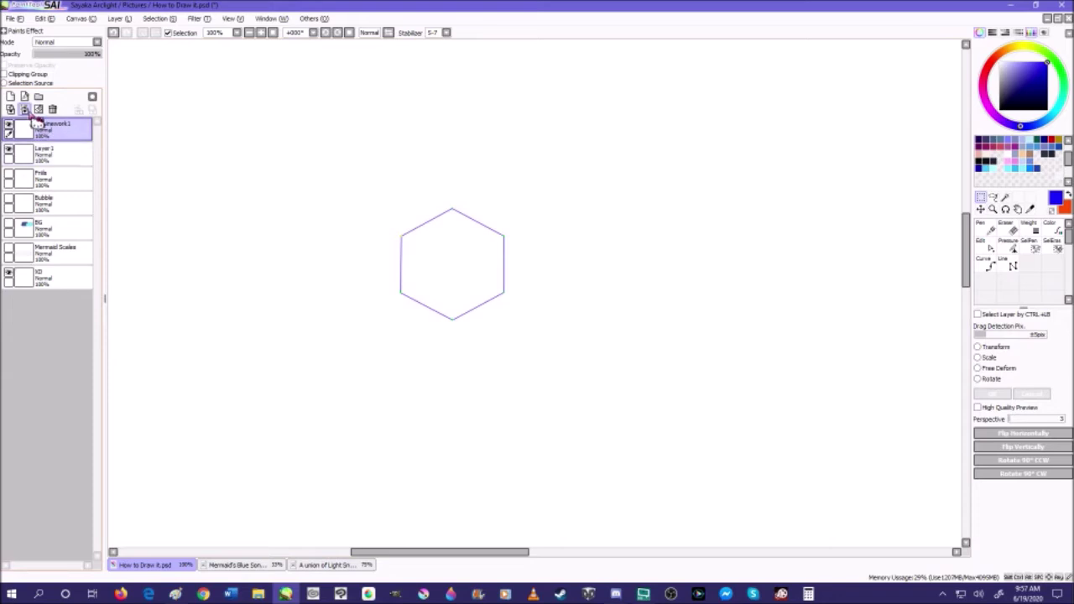
pyautogui.click(1007, 347)
pyautogui.moveTo(508, 266); pyautogui.dragTo(442, 164)
pyautogui.click(1002, 395)
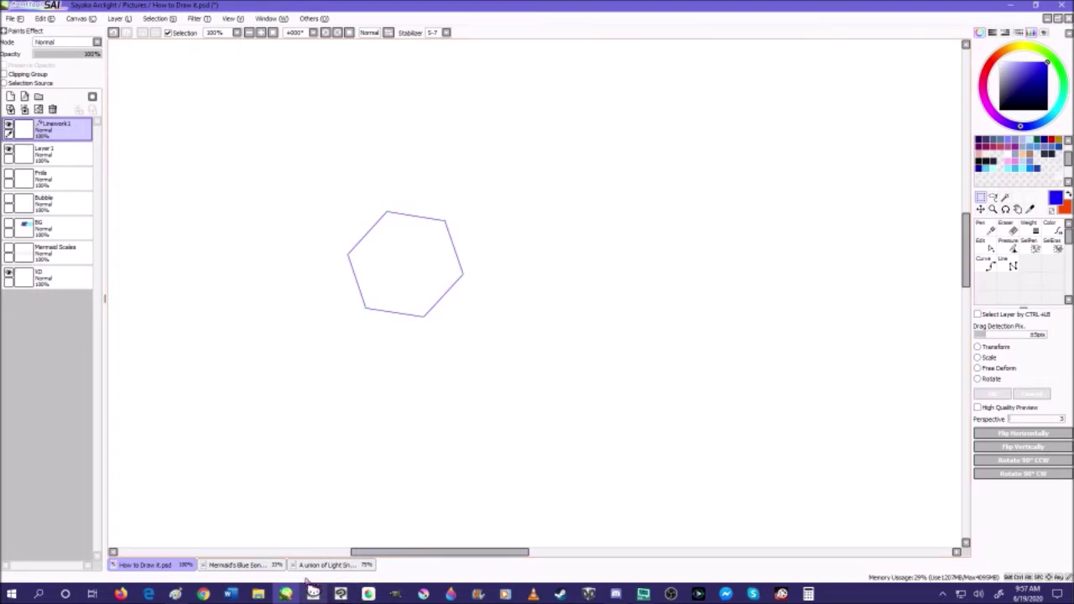
# - Duplicate the Linework1 layer and move the copy so the two hexagons share one edge
pyautogui.click(156, 17)
pyautogui.moveTo(119, 18)
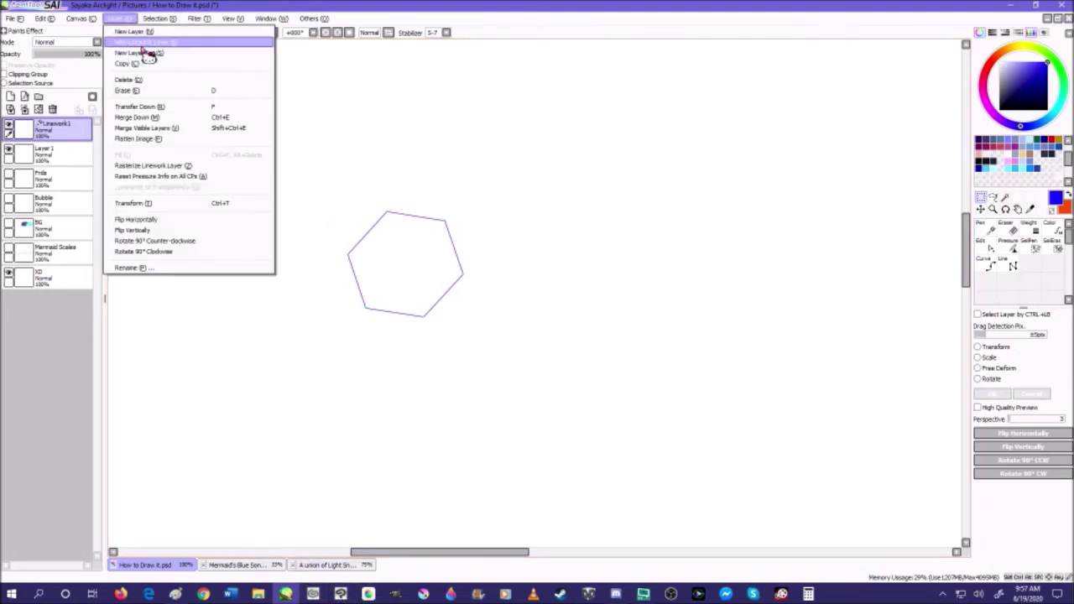
pyautogui.click(137, 62)
pyautogui.click(981, 210)
pyautogui.moveTo(462, 276)
pyautogui.mouseDown()
pyautogui.moveTo(506, 344)
pyautogui.moveTo(446, 286)
pyautogui.mouseUp()
pyautogui.scroll(5, 506, 345)
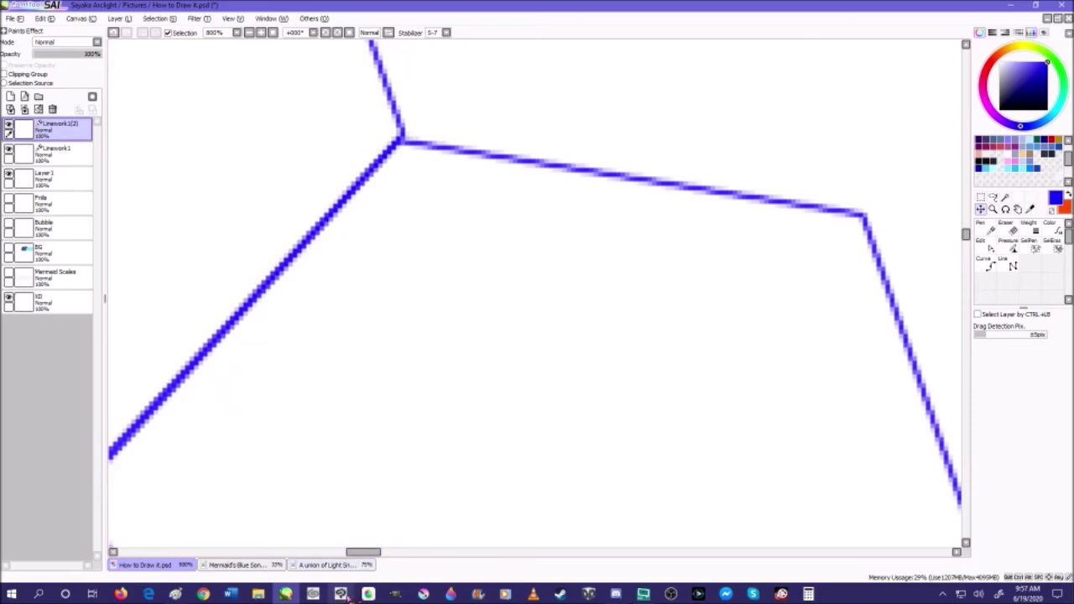
pyautogui.scroll(-6, 578, 313)
pyautogui.scroll(3, 578, 313)
pyautogui.scroll(4, 579, 313)
pyautogui.scroll(-1, 484, 311)
pyautogui.click(988, 248)
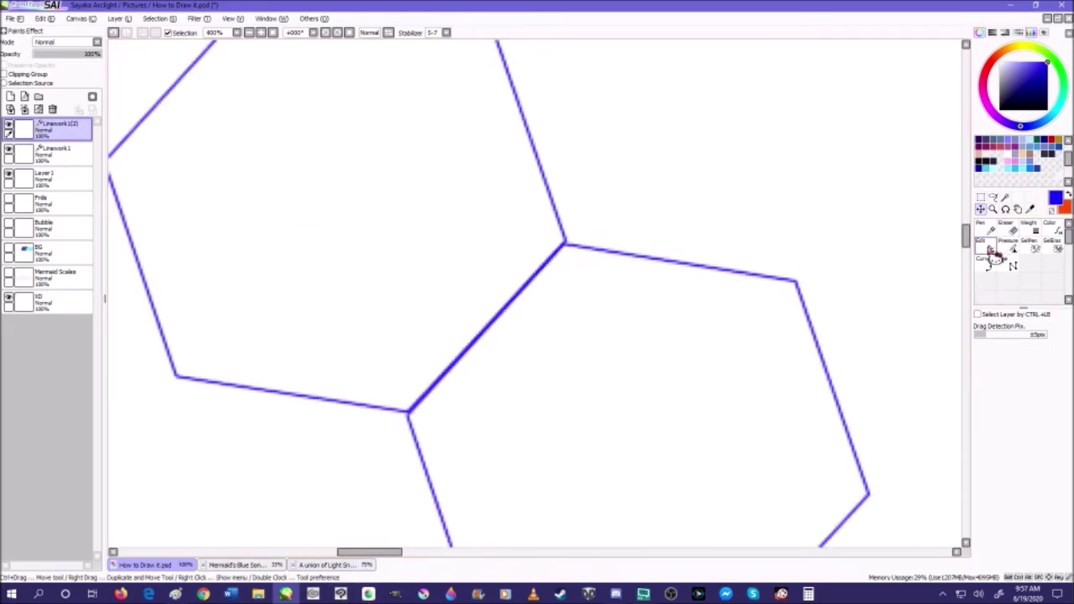
pyautogui.click(643, 594)
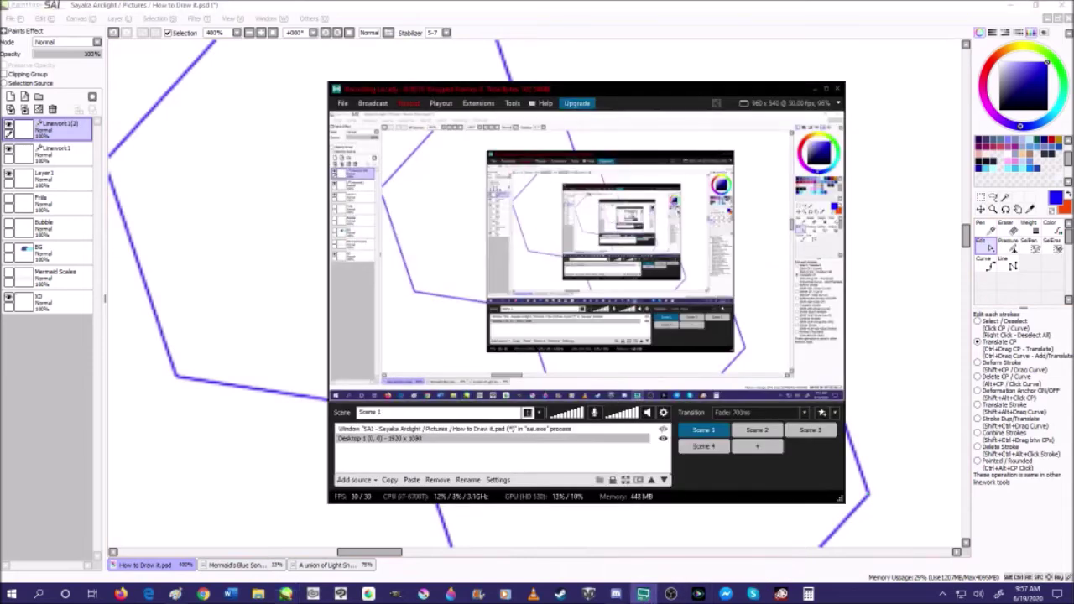
pyautogui.click(408, 102)
pyautogui.click(434, 130)
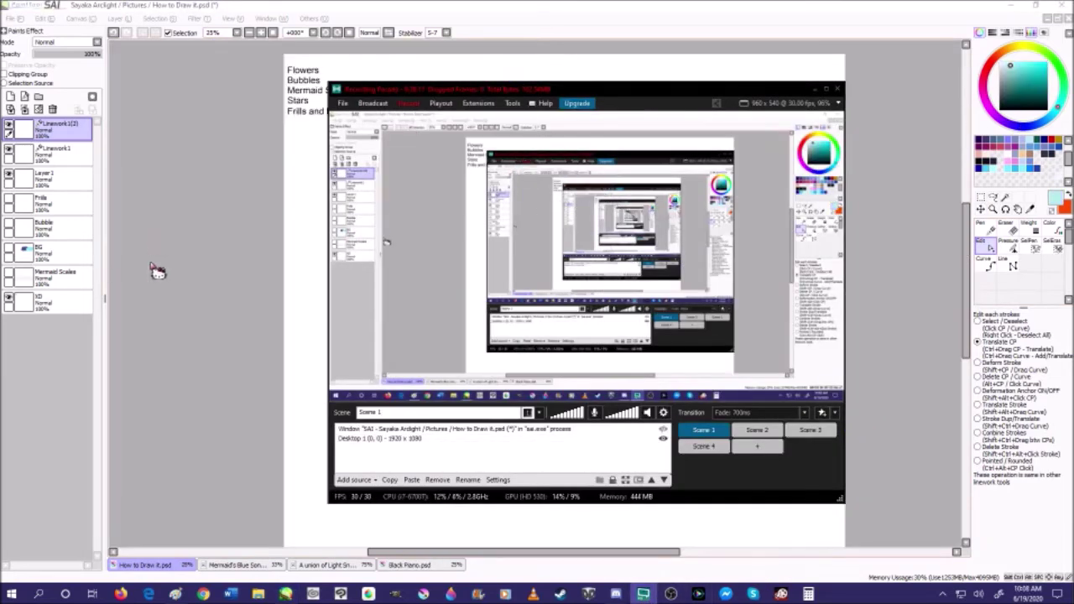
pyautogui.click(151, 268)
# - Merge the two hexagons into Linework1, then duplicate the pair and fit the copy edge to edge, forming a four-hexagon cluster
pyautogui.scroll(2, 438, 266)
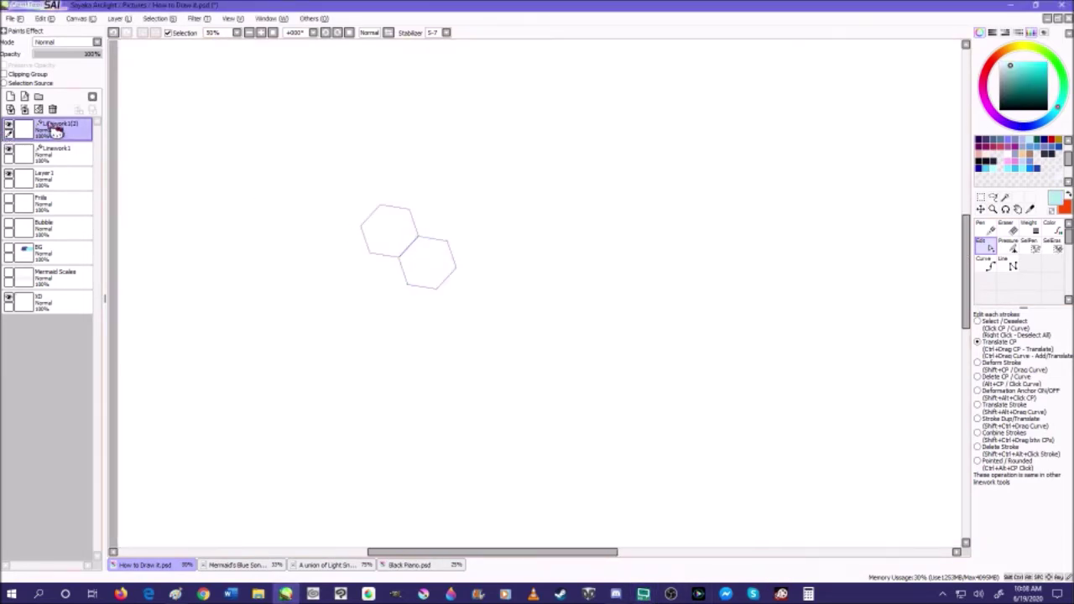
pyautogui.click(27, 111)
pyautogui.click(169, 20)
pyautogui.moveTo(126, 21)
pyautogui.click(125, 63)
pyautogui.click(981, 209)
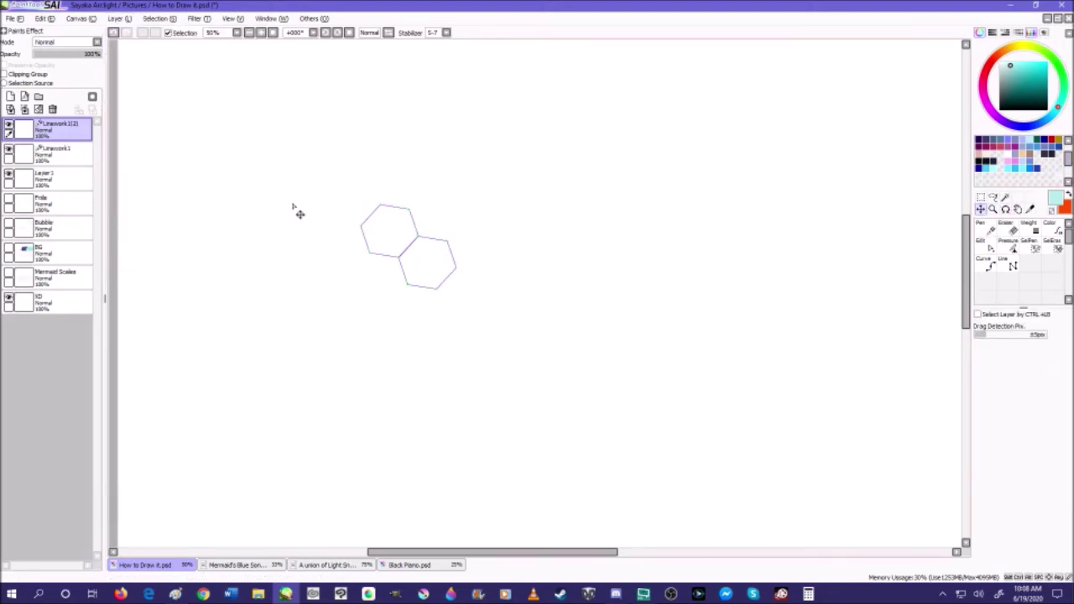
pyautogui.scroll(5, 333, 218)
pyautogui.moveTo(517, 253); pyautogui.dragTo(757, 254)
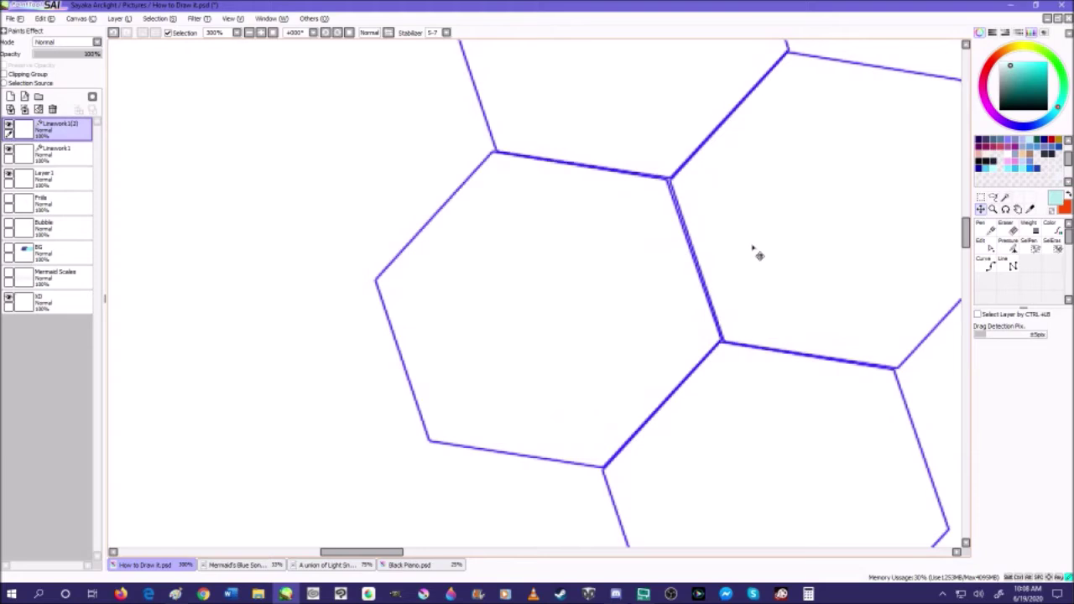
pyautogui.scroll(-5, 755, 251)
pyautogui.scroll(4, 419, 344)
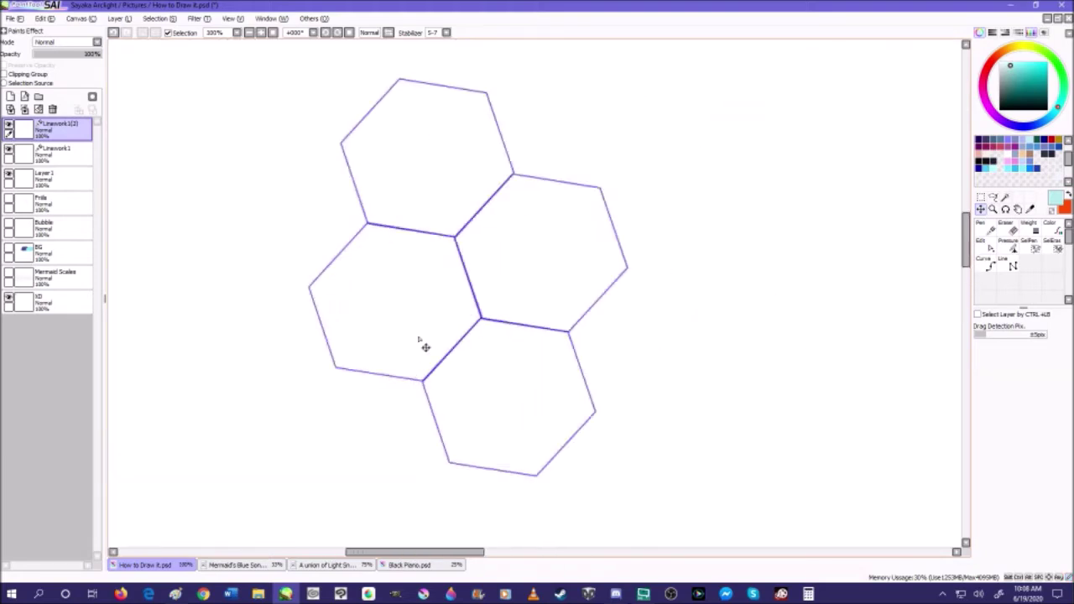
# - Fit a duplicate of the four-hexagon cluster against its right side, keeping all the linework merged in Linework1
pyautogui.click(25, 110)
pyautogui.click(172, 20)
pyautogui.moveTo(124, 19)
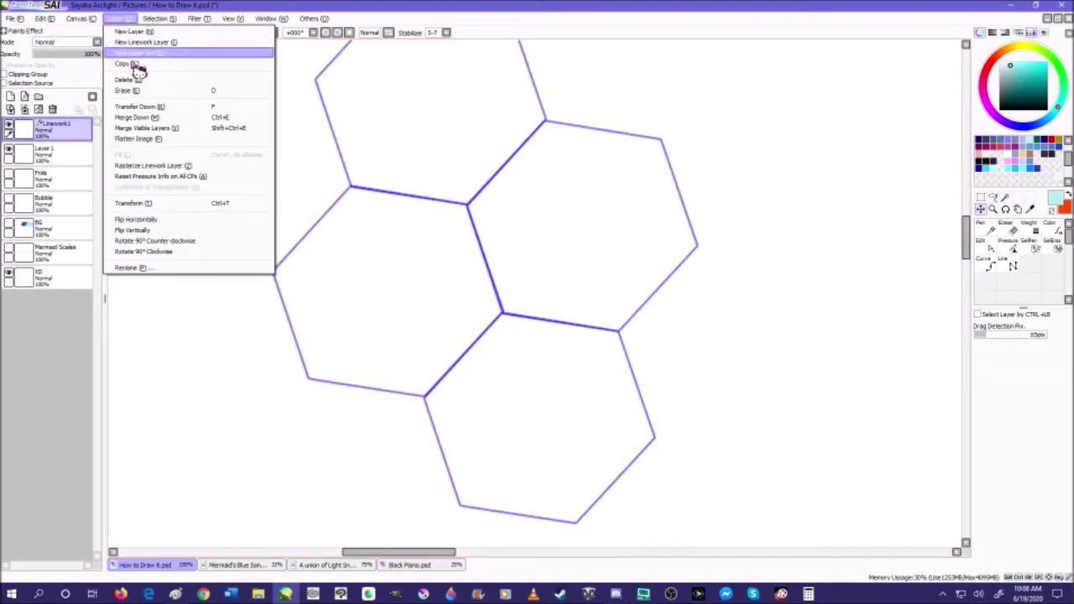
pyautogui.click(131, 63)
pyautogui.scroll(-3, 530, 199)
pyautogui.moveTo(538, 219); pyautogui.dragTo(626, 237)
pyautogui.scroll(4, 579, 271)
pyautogui.moveTo(580, 271); pyautogui.dragTo(503, 241)
pyautogui.scroll(-4, 504, 241)
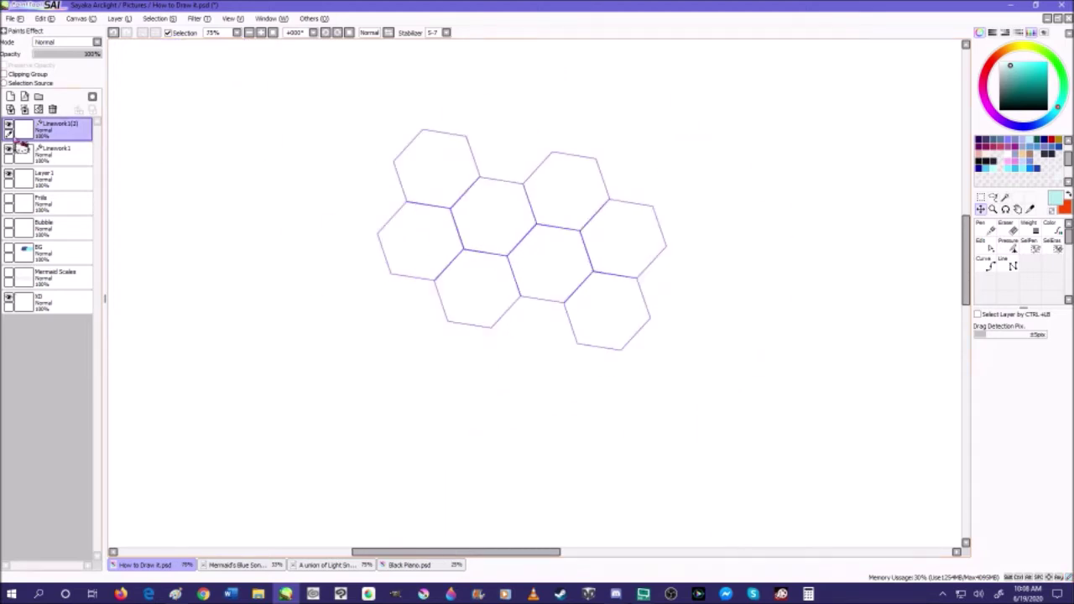
pyautogui.click(24, 110)
pyautogui.click(151, 20)
pyautogui.moveTo(109, 21)
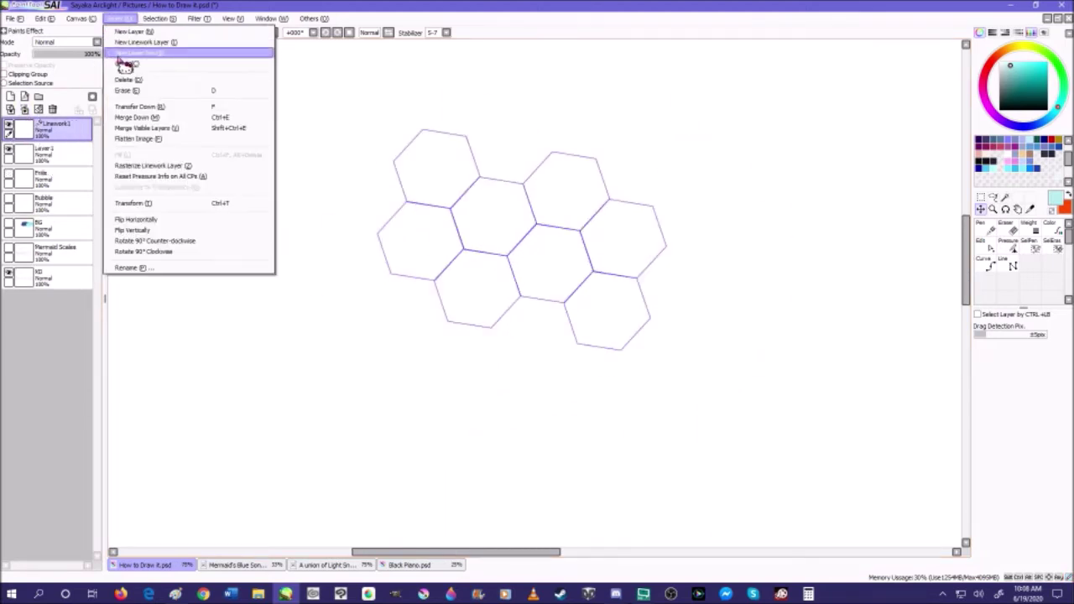
pyautogui.click(124, 53)
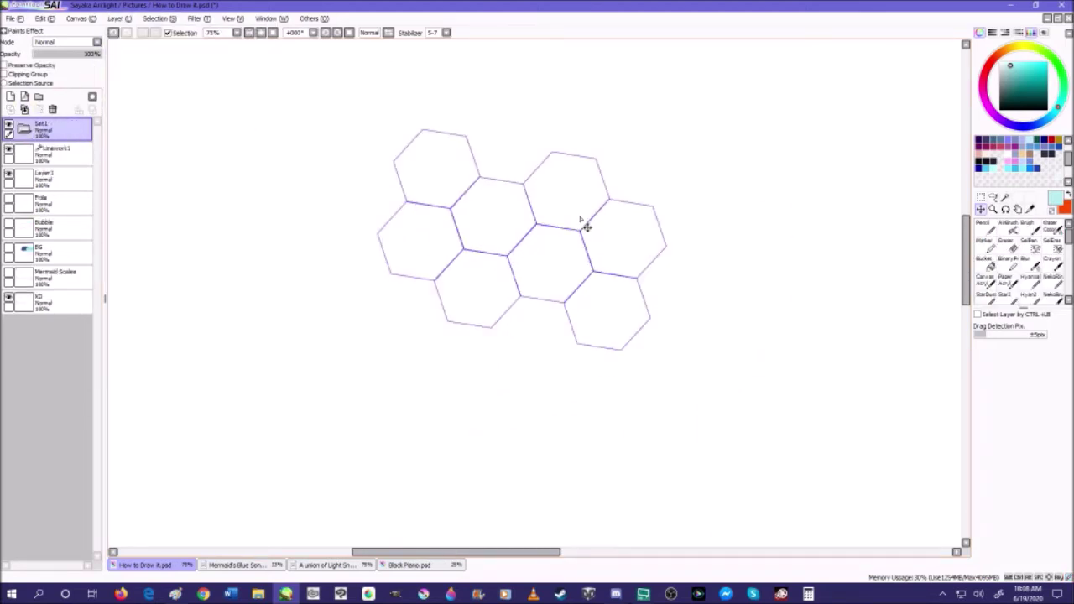
pyautogui.click(116, 34)
# - Duplicate the eight-hexagon Linework1 layer and align the copy edge to edge below the original cluster
pyautogui.click(145, 20)
pyautogui.moveTo(116, 21)
pyautogui.click(136, 63)
pyautogui.moveTo(538, 187); pyautogui.dragTo(481, 332)
pyautogui.scroll(1, 418, 295)
pyautogui.scroll(7, 425, 278)
pyautogui.moveTo(550, 272); pyautogui.dragTo(571, 264)
pyautogui.scroll(-3, 556, 239)
pyautogui.scroll(-5, 570, 243)
pyautogui.scroll(1, 692, 231)
# - Merge the cluster into Linework1, then duplicate it and align the copy against the honeycomb's lower-right side
pyautogui.click(25, 110)
pyautogui.click(118, 18)
pyautogui.click(141, 68)
pyautogui.moveTo(456, 227); pyautogui.dragTo(535, 366)
pyautogui.scroll(4, 622, 295)
pyautogui.scroll(-2, 528, 340)
pyautogui.scroll(6, 525, 328)
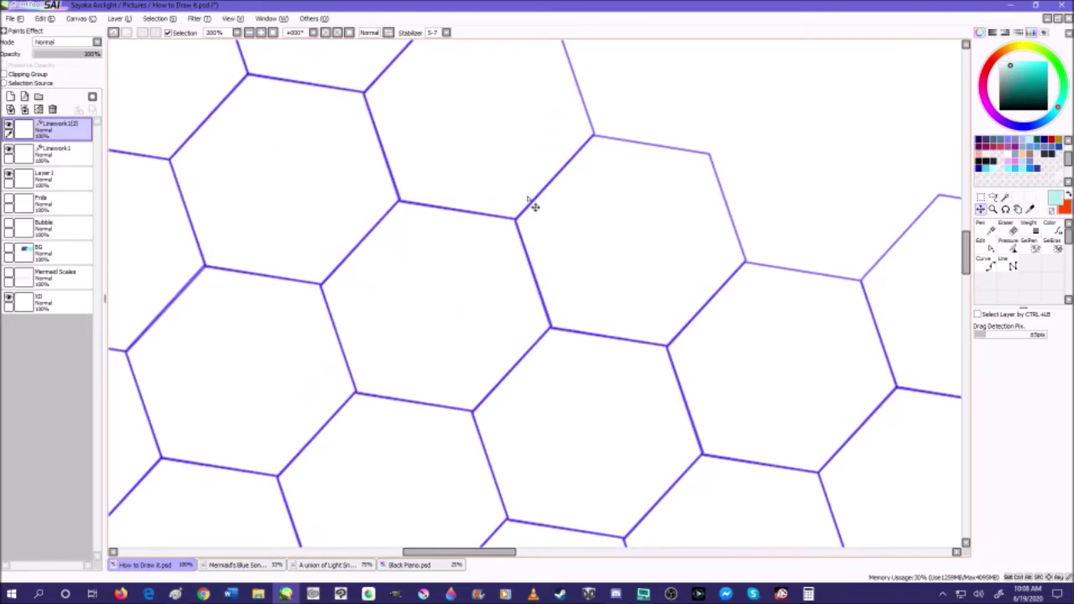
pyautogui.moveTo(555, 283); pyautogui.dragTo(545, 253)
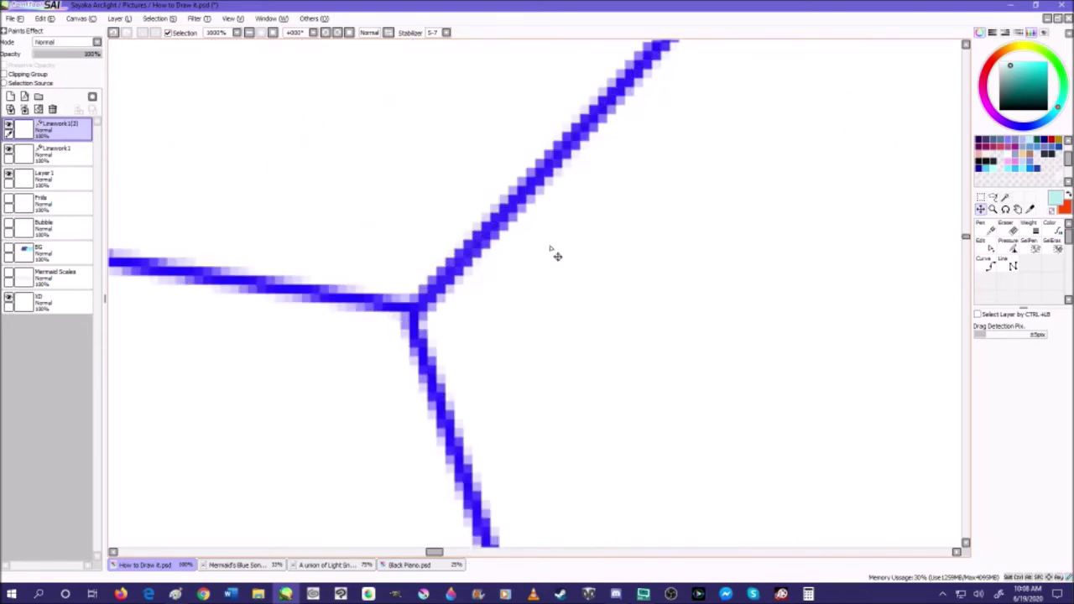
pyautogui.scroll(-6, 556, 256)
pyautogui.scroll(2, 559, 216)
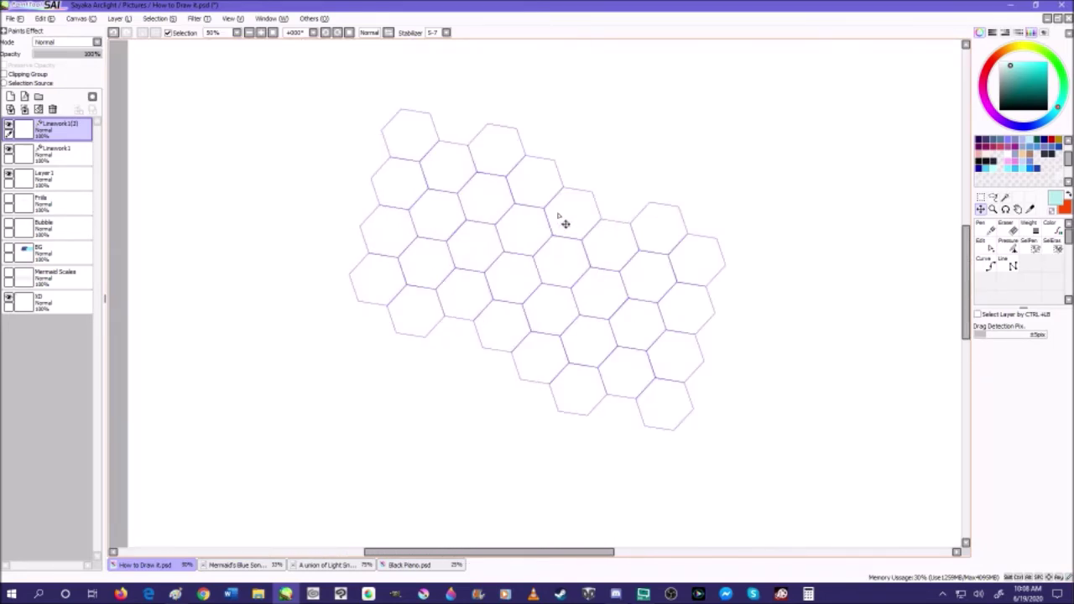
# - Duplicate Linework1(2), align the copy against the honeycomb's lower-left side, and merge it down into Linework1(2)
pyautogui.click(160, 19)
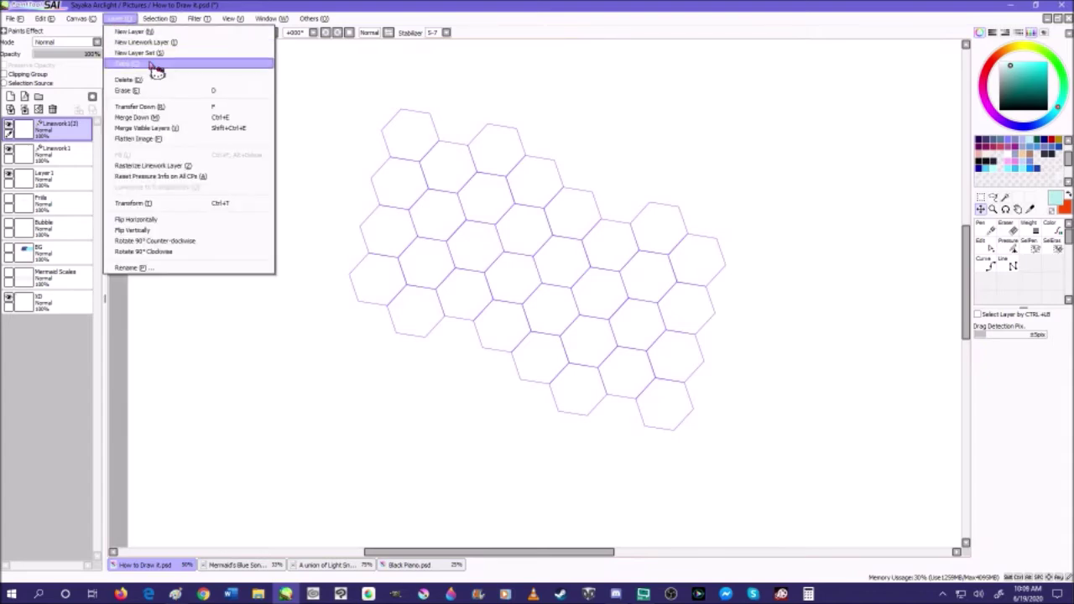
pyautogui.click(151, 62)
pyautogui.moveTo(537, 230); pyautogui.dragTo(400, 364)
pyautogui.scroll(3, 479, 366)
pyautogui.moveTo(479, 366); pyautogui.dragTo(413, 304)
pyautogui.scroll(-1, 389, 345)
pyautogui.scroll(3, 302, 319)
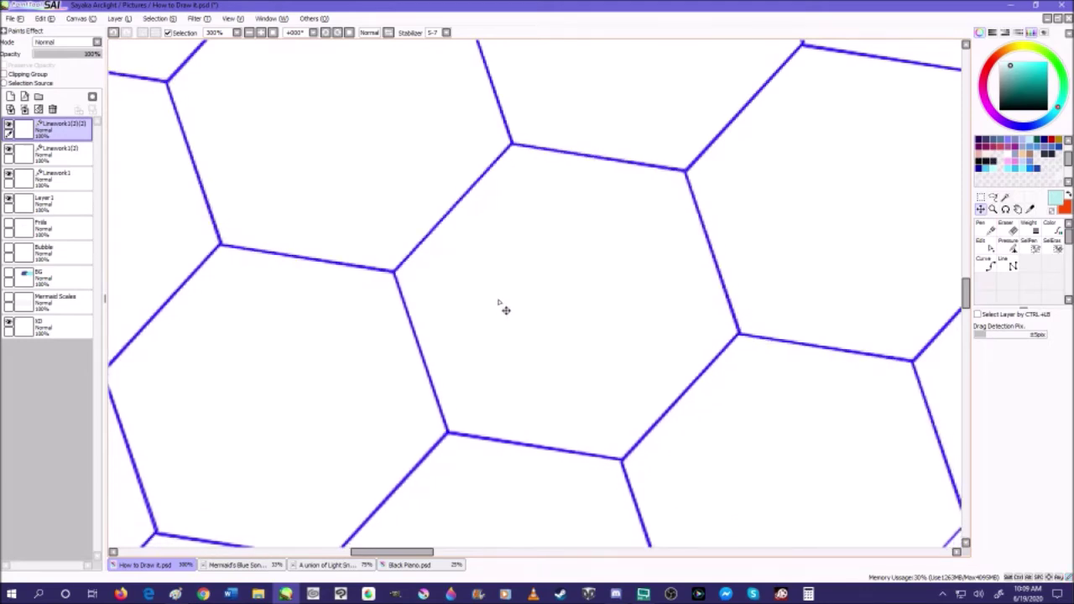
pyautogui.scroll(-9, 500, 307)
pyautogui.scroll(3, 545, 327)
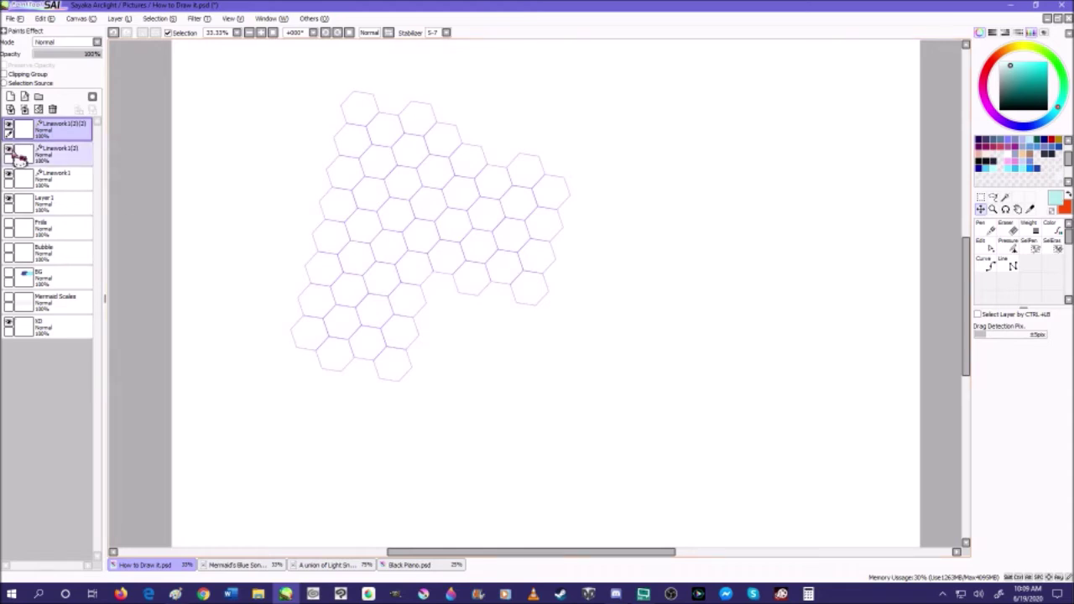
pyautogui.click(24, 109)
pyautogui.click(119, 18)
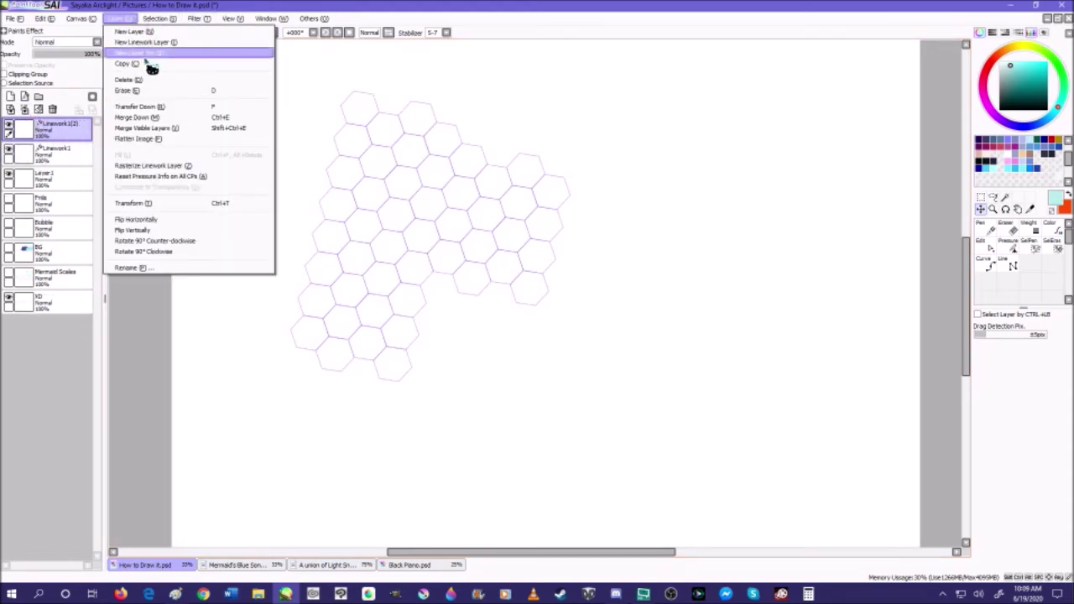
pyautogui.click(147, 53)
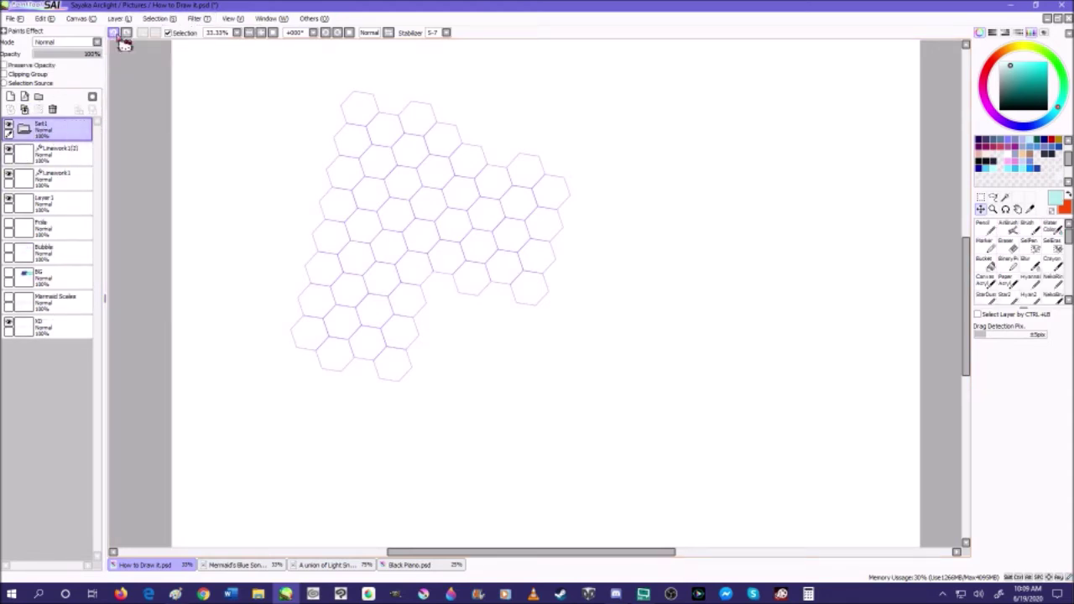
pyautogui.click(53, 111)
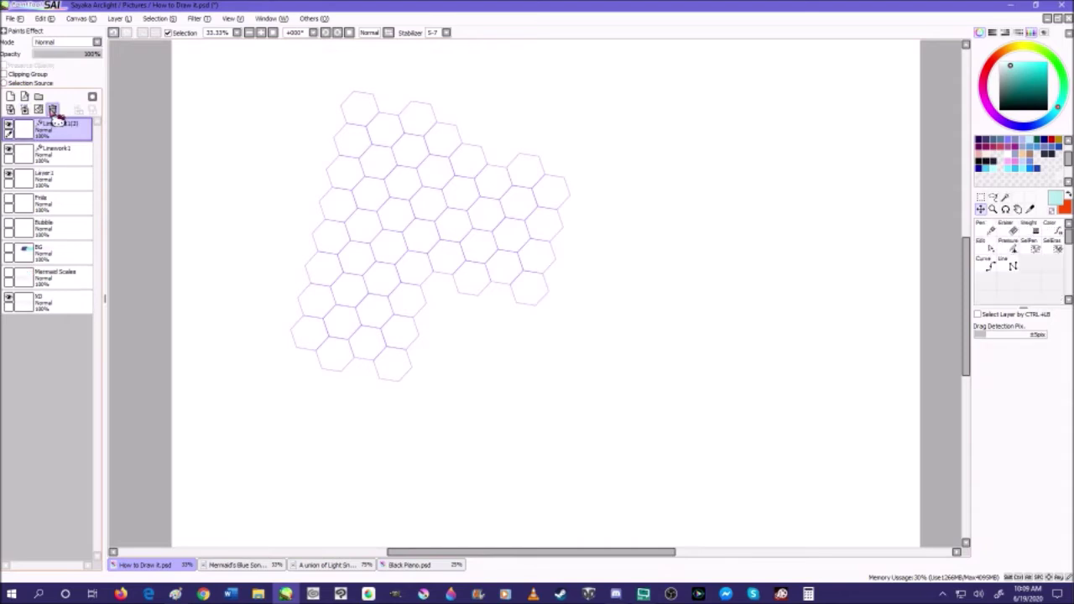
# - Merge Linework1(2) into Linework1, then duplicate the whole honeycomb and fit the copy below the original
pyautogui.click(52, 109)
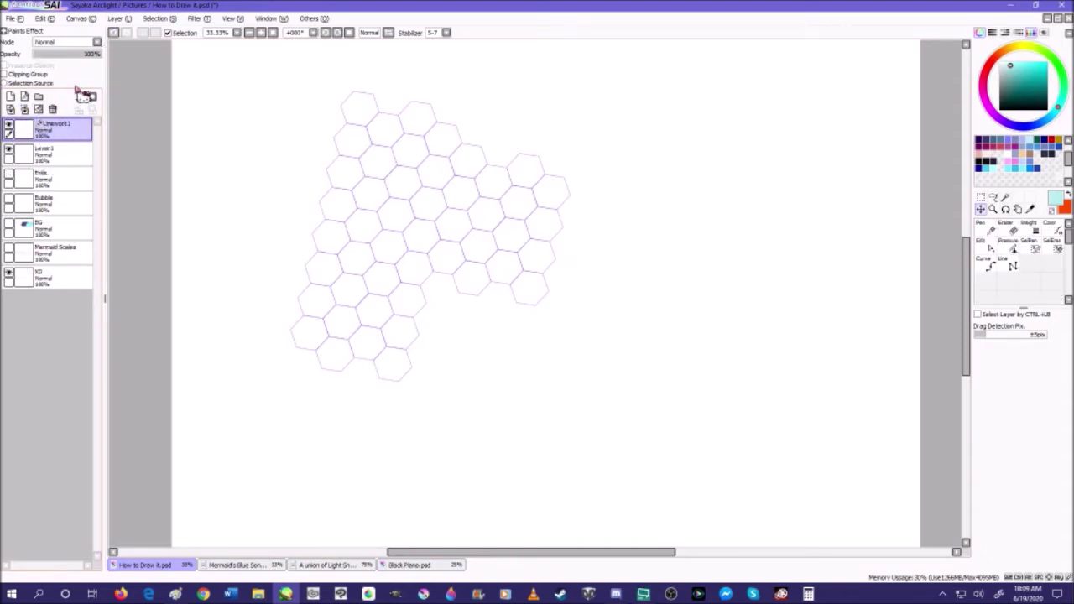
pyautogui.click(120, 19)
pyautogui.click(143, 64)
pyautogui.moveTo(384, 156); pyautogui.dragTo(431, 300)
pyautogui.scroll(3, 444, 308)
pyautogui.scroll(5, 437, 293)
pyautogui.scroll(-4, 453, 287)
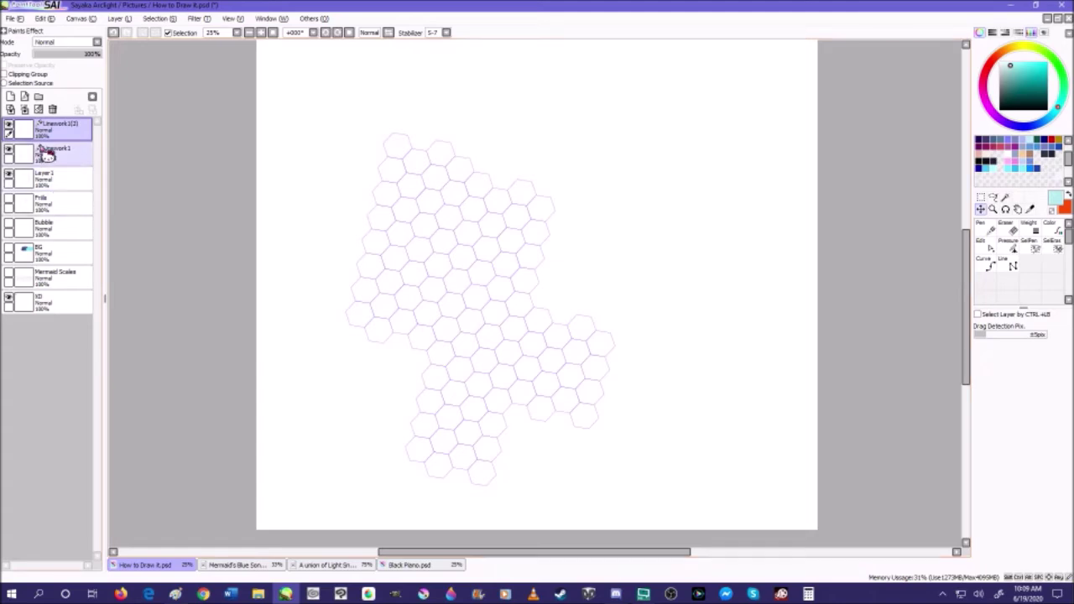
# - Merge the enlarged honeycomb, then duplicate it and align the copy against its upper-right side
pyautogui.click(24, 110)
pyautogui.click(120, 19)
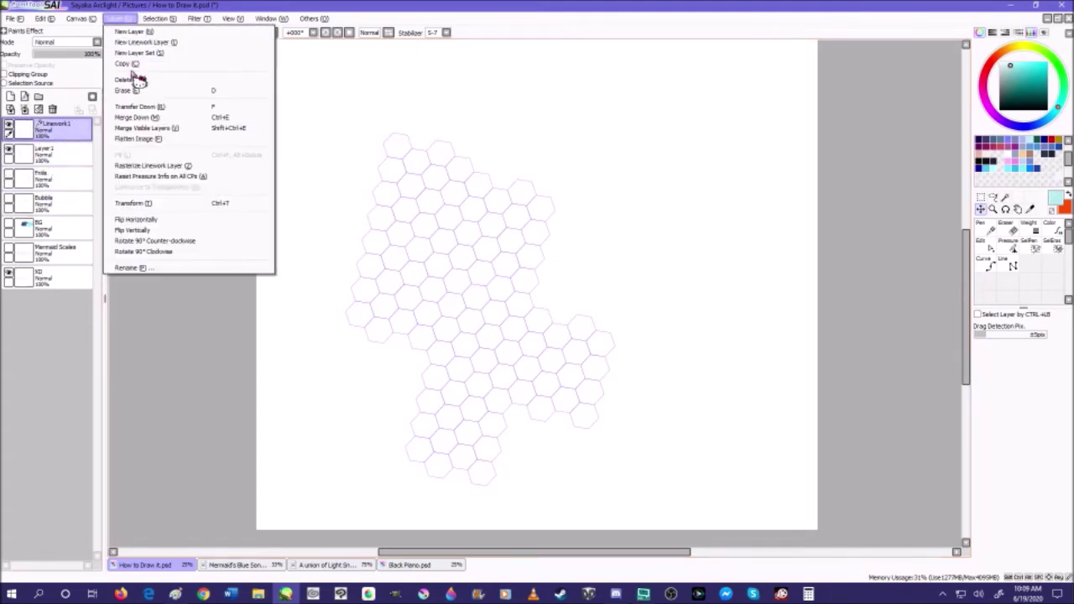
pyautogui.click(137, 76)
pyautogui.moveTo(465, 281); pyautogui.dragTo(584, 131)
pyautogui.scroll(6, 549, 300)
pyautogui.moveTo(585, 325)
pyautogui.mouseDown()
pyautogui.moveTo(599, 338)
pyautogui.moveTo(590, 336)
pyautogui.mouseUp()
pyautogui.scroll(-2, 584, 314)
pyautogui.scroll(-8, 584, 314)
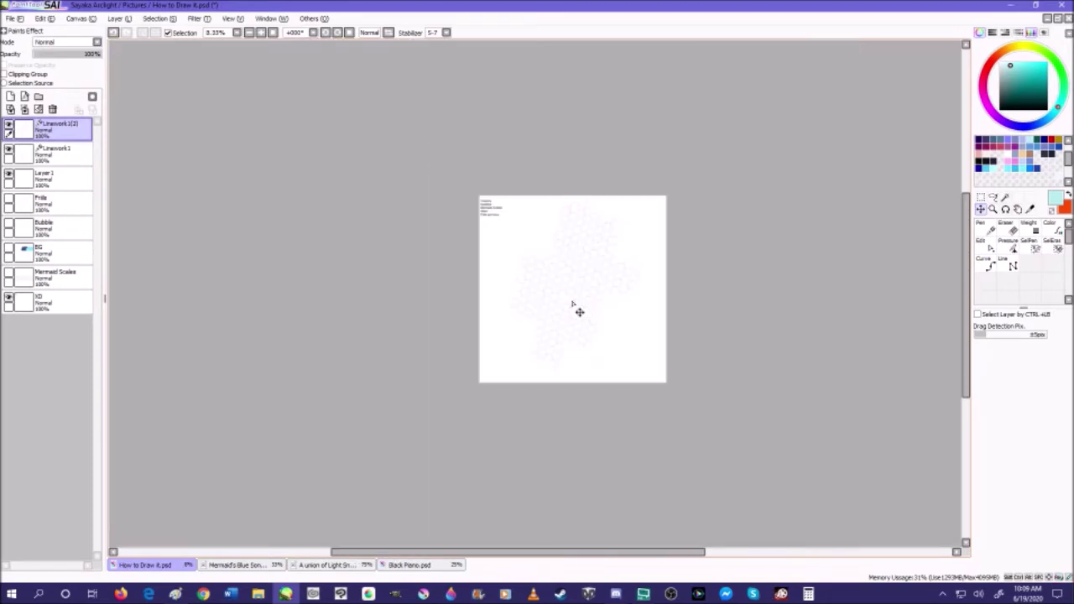
# - Merge the full honeycomb into Linework1 and scale it down to a small patch near the middle of the canvas
pyautogui.click(24, 109)
pyautogui.scroll(1, 652, 209)
pyautogui.scroll(-3, 503, 211)
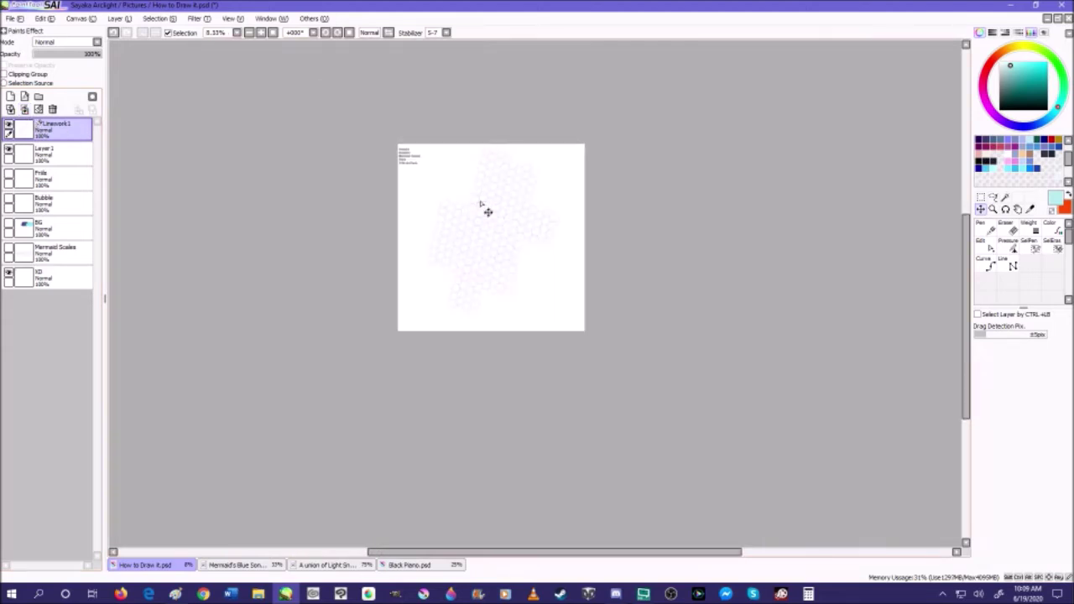
pyautogui.scroll(2, 486, 212)
pyautogui.hotkey('ctrl', 't')
pyautogui.moveTo(377, 95); pyautogui.dragTo(479, 300)
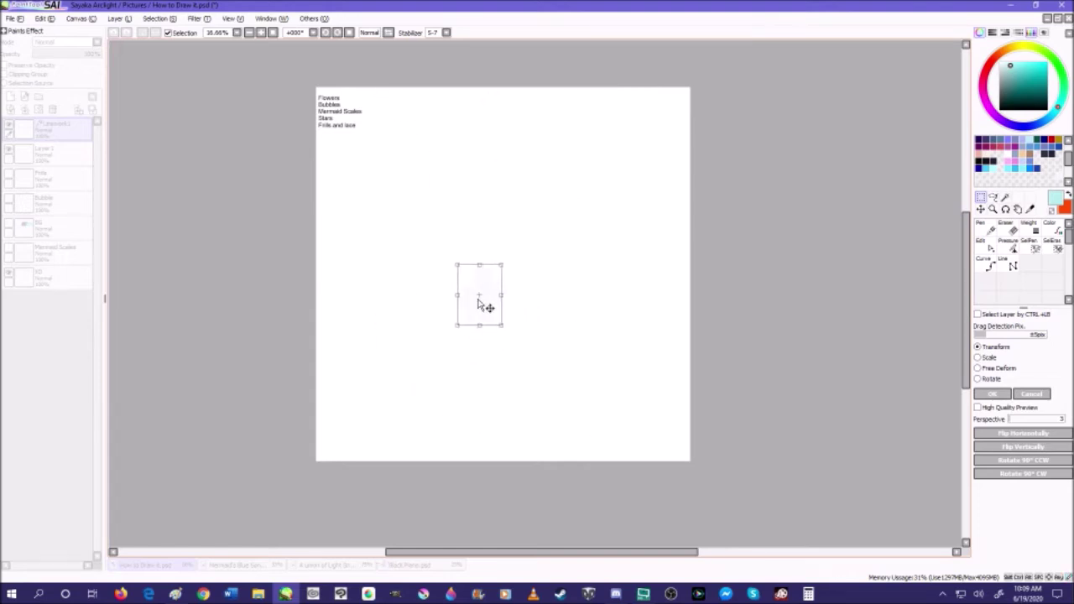
pyautogui.scroll(5, 479, 295)
pyautogui.scroll(-1, 579, 346)
pyautogui.moveTo(616, 402); pyautogui.dragTo(617, 392)
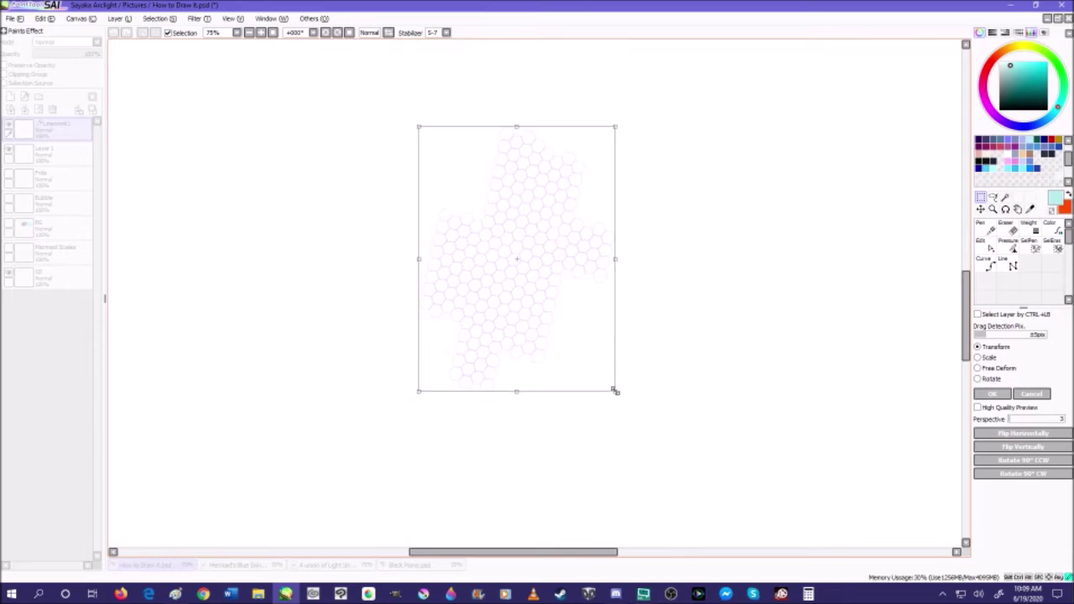
pyautogui.click(1007, 394)
# - Select all control points of the shrunken honeycomb linework, with the Edit tool active
pyautogui.scroll(6, 499, 275)
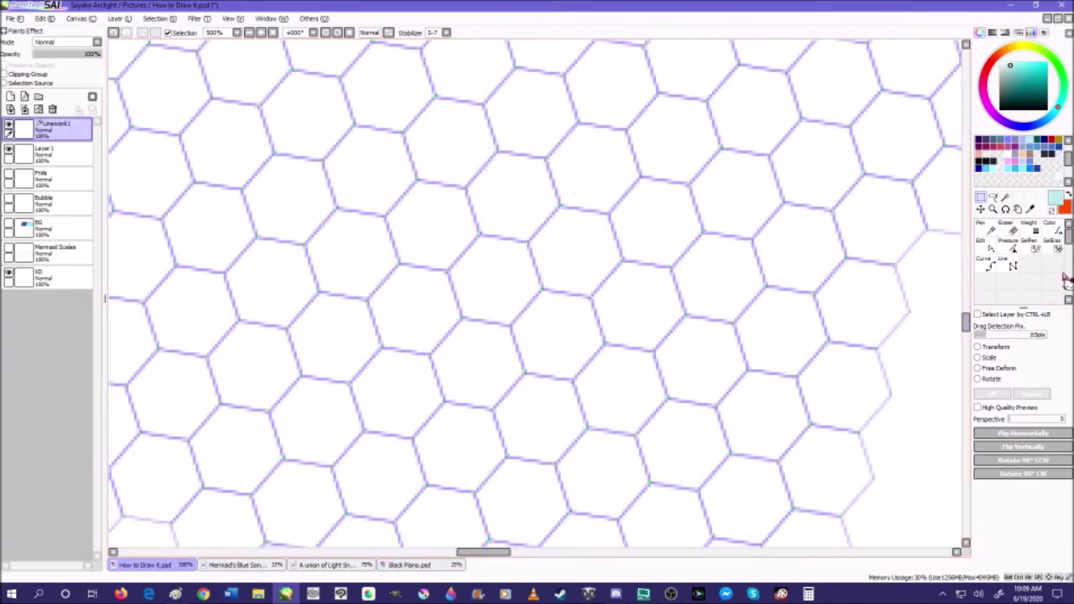
pyautogui.click(1030, 226)
pyautogui.click(187, 18)
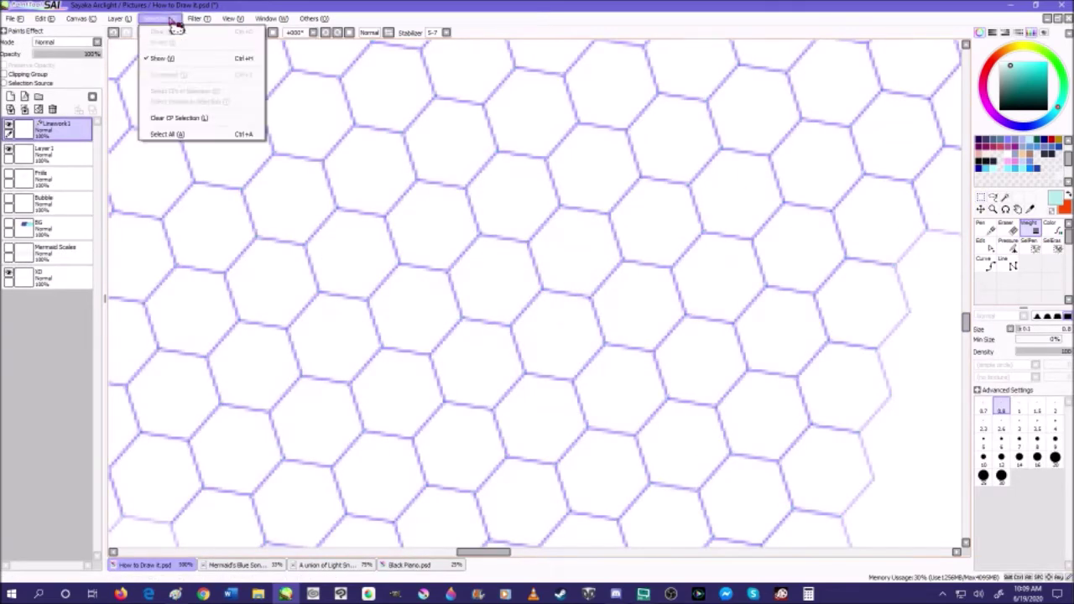
pyautogui.click(436, 223)
pyautogui.click(984, 245)
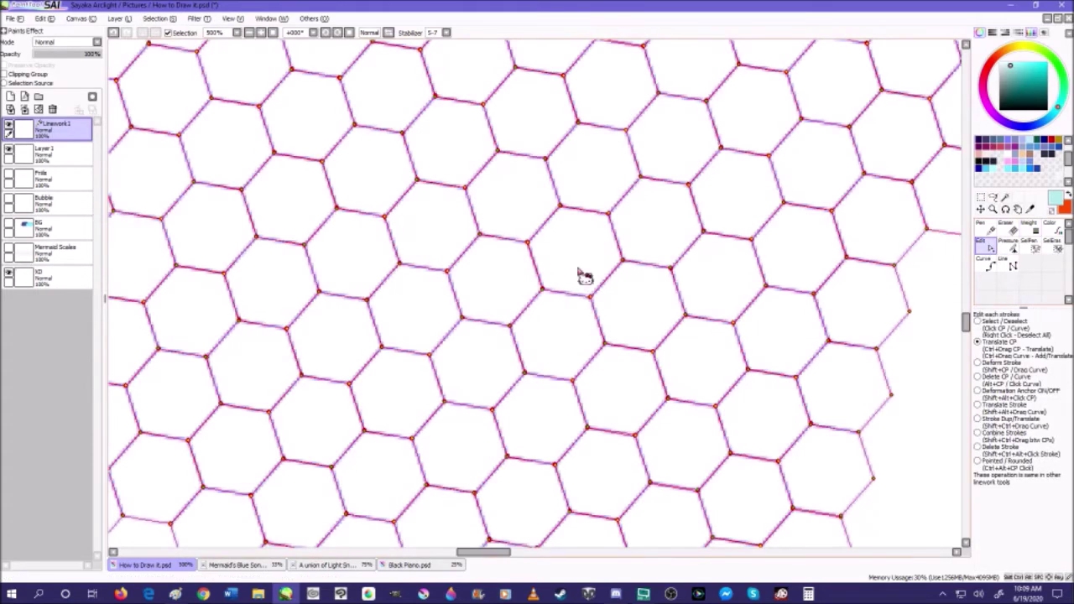
# - Set the stroke weight of the entire honeycomb linework to 0.8 with the Weight tool
pyautogui.click(1031, 230)
pyautogui.keyDown('ctrl'); pyautogui.keyDown('shift'); pyautogui.click(656, 348); pyautogui.keyUp('shift'); pyautogui.keyUp('ctrl')
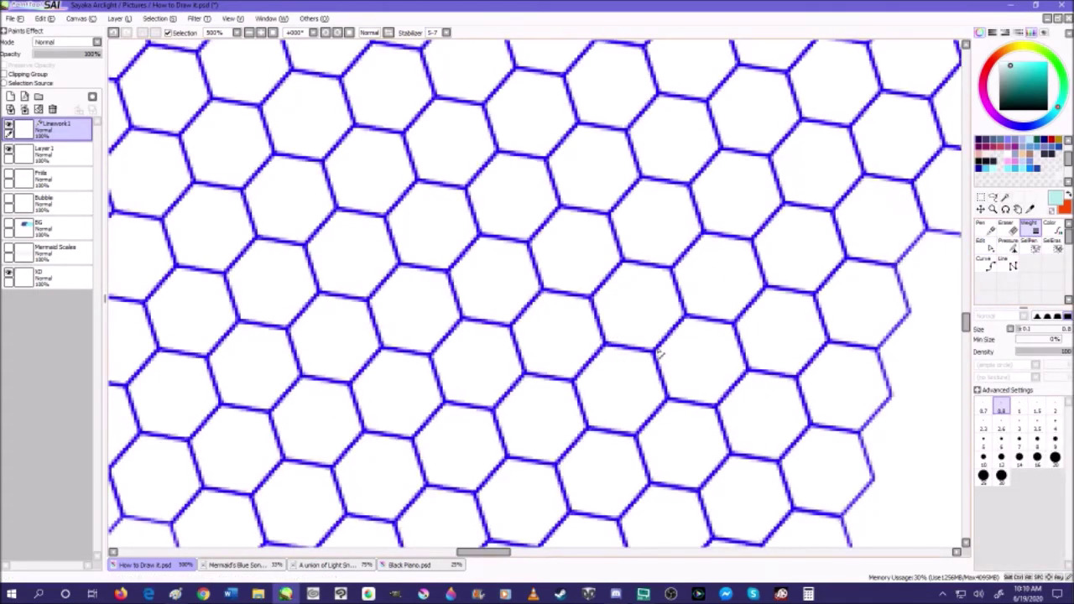
pyautogui.scroll(-6, 473, 236)
pyautogui.scroll(2, 473, 236)
# - Duplicate the Linework1 honeycomb and align the copy's hexagons against the original's lower-right side
pyautogui.click(118, 19)
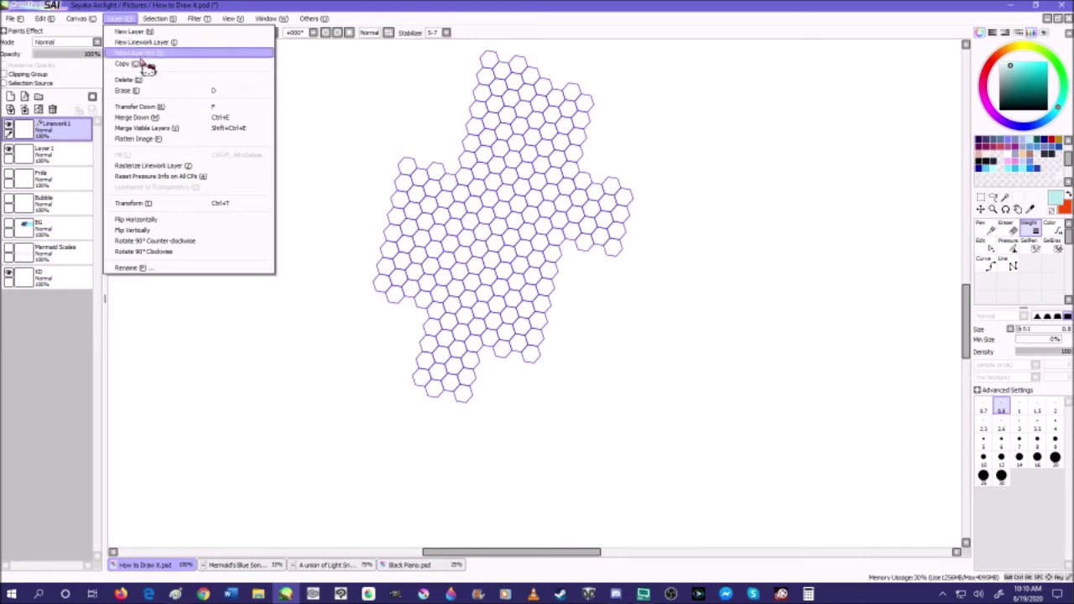
pyautogui.click(144, 64)
pyautogui.click(992, 196)
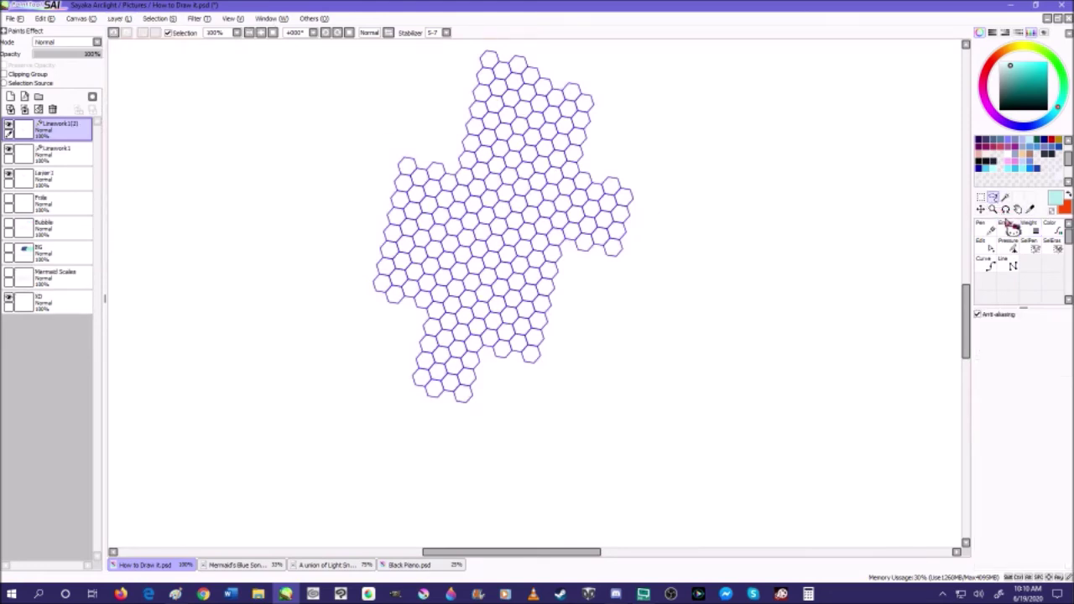
pyautogui.click(981, 210)
pyautogui.moveTo(506, 191); pyautogui.dragTo(680, 287)
pyautogui.scroll(4, 560, 270)
pyautogui.moveTo(566, 280); pyautogui.dragTo(576, 238)
pyautogui.scroll(-8, 581, 239)
pyautogui.scroll(2, 581, 239)
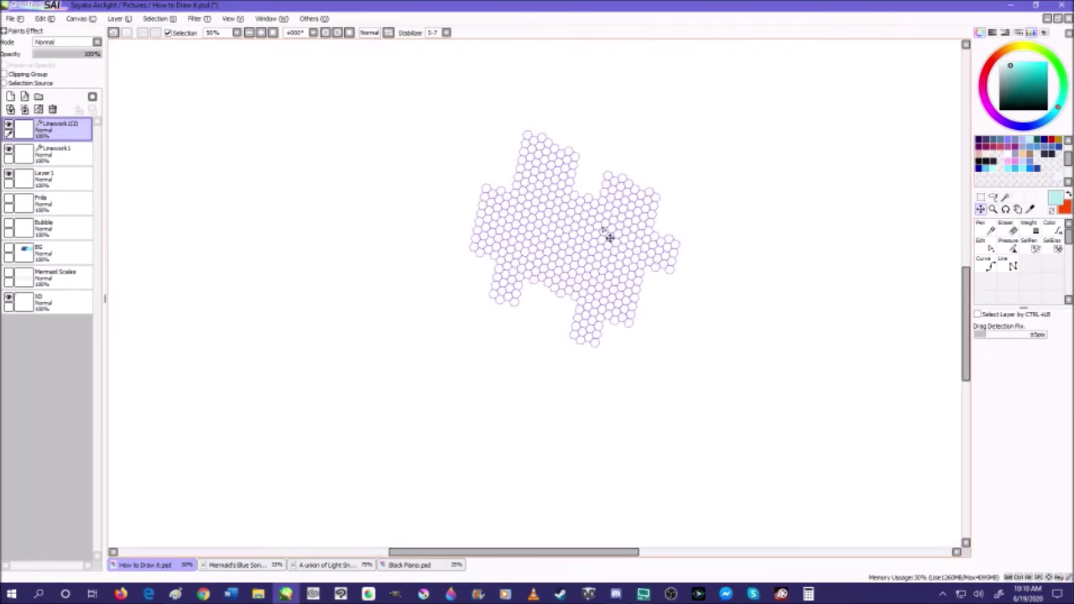
# - Merge the two linework layers, then duplicate the enlarged honeycomb and align the copy's hexagon edges with the original diagonally beside it
pyautogui.click(28, 111)
pyautogui.click(169, 20)
pyautogui.moveTo(124, 20)
pyautogui.click(136, 62)
pyautogui.scroll(7, 503, 336)
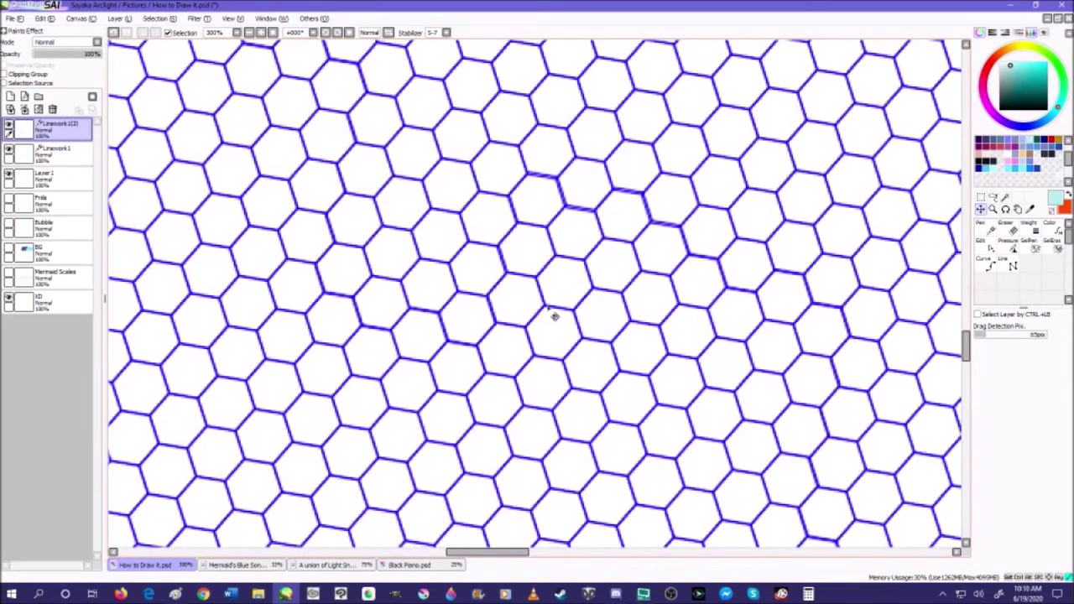
pyautogui.scroll(5, 556, 311)
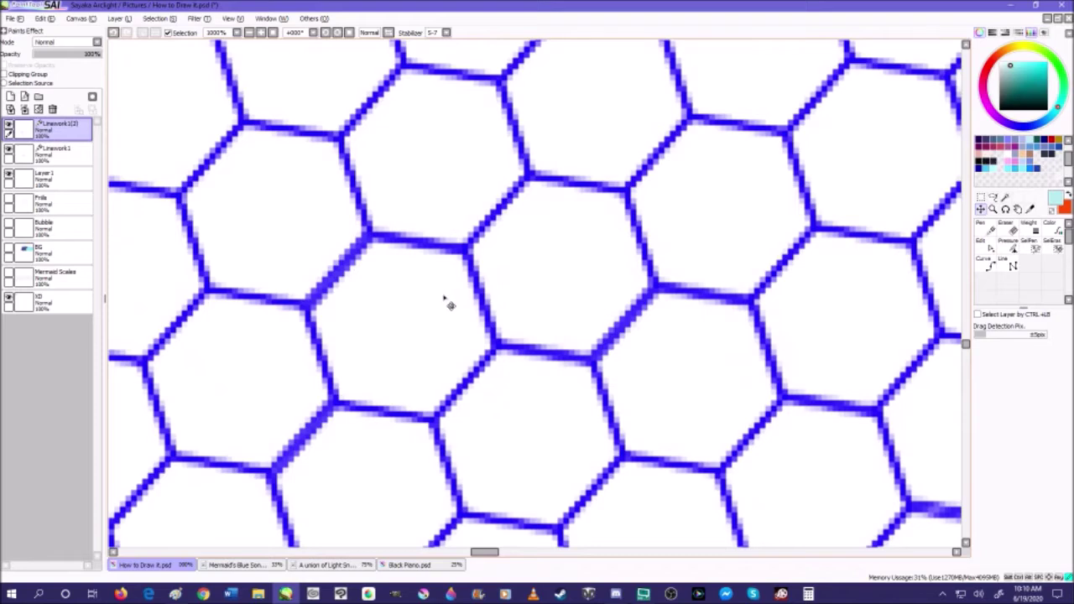
pyautogui.moveTo(447, 298)
pyautogui.mouseDown()
pyautogui.moveTo(456, 303)
pyautogui.moveTo(450, 285)
pyautogui.mouseUp()
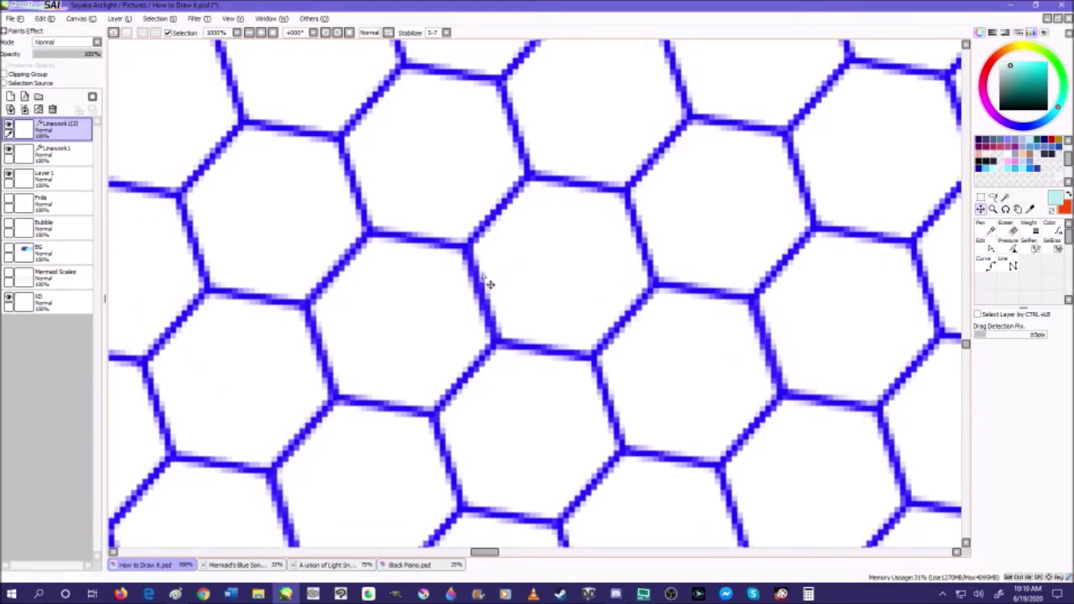
pyautogui.scroll(-12, 537, 256)
pyautogui.scroll(-1, 559, 256)
pyautogui.scroll(2, 607, 244)
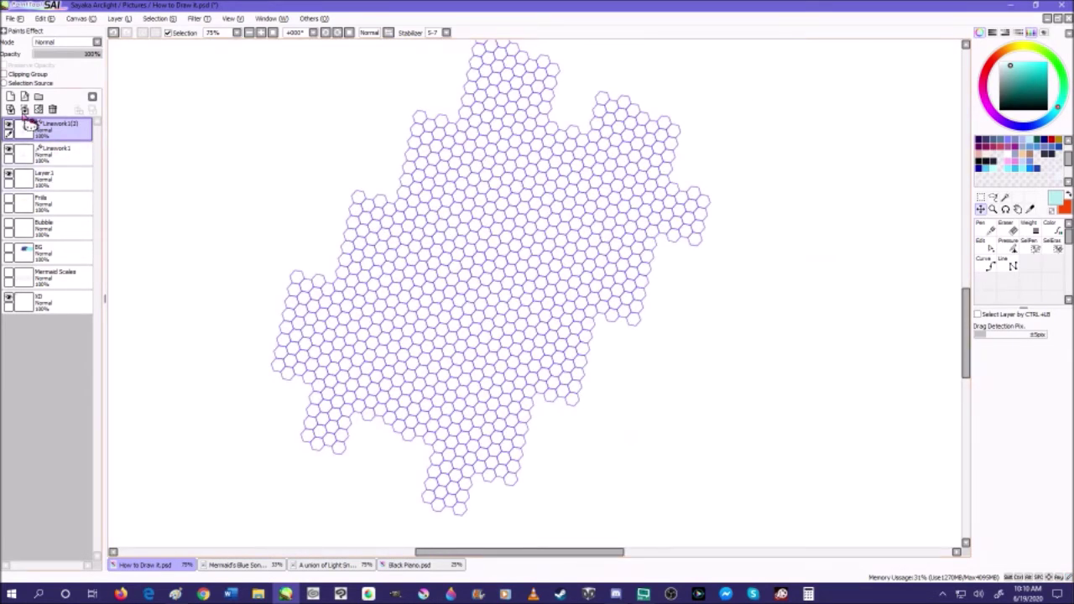
# - Merge the aligned honeycombs into one linework layer, duplicate it, and place the copy to the lower right of the original
pyautogui.click(156, 18)
pyautogui.moveTo(119, 17)
pyautogui.click(152, 64)
pyautogui.hotkey('ctrl', 'c')
pyautogui.hotkey('ctrl', 'v')
pyautogui.scroll(-3, 550, 199)
pyautogui.moveTo(547, 199); pyautogui.dragTo(640, 277)
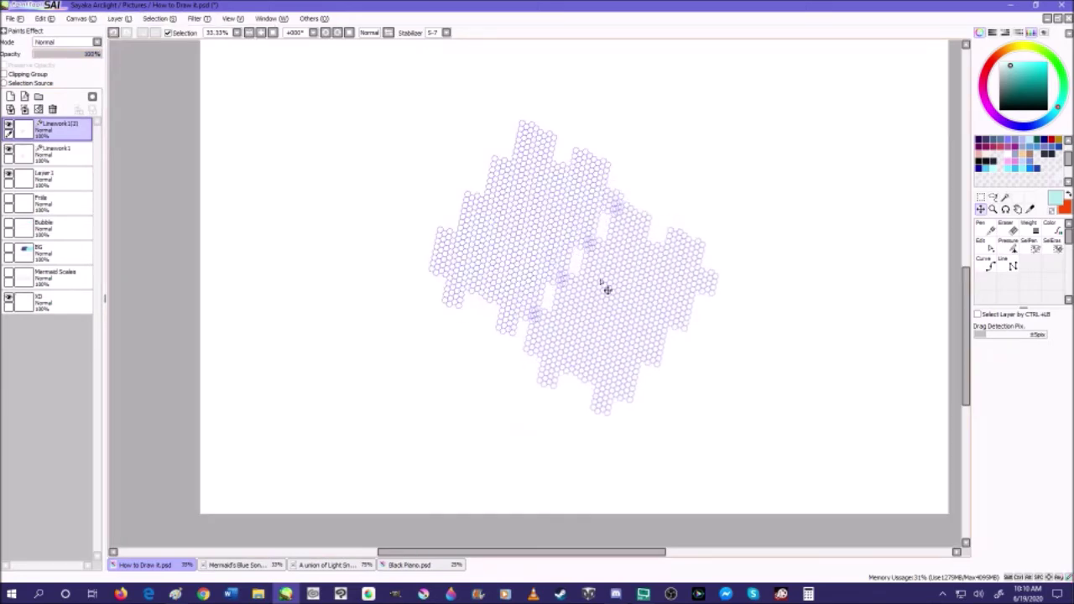
# - Move the duplicated honeycomb closer to the original to close the gaps between their jagged edges
pyautogui.scroll(3, 600, 283)
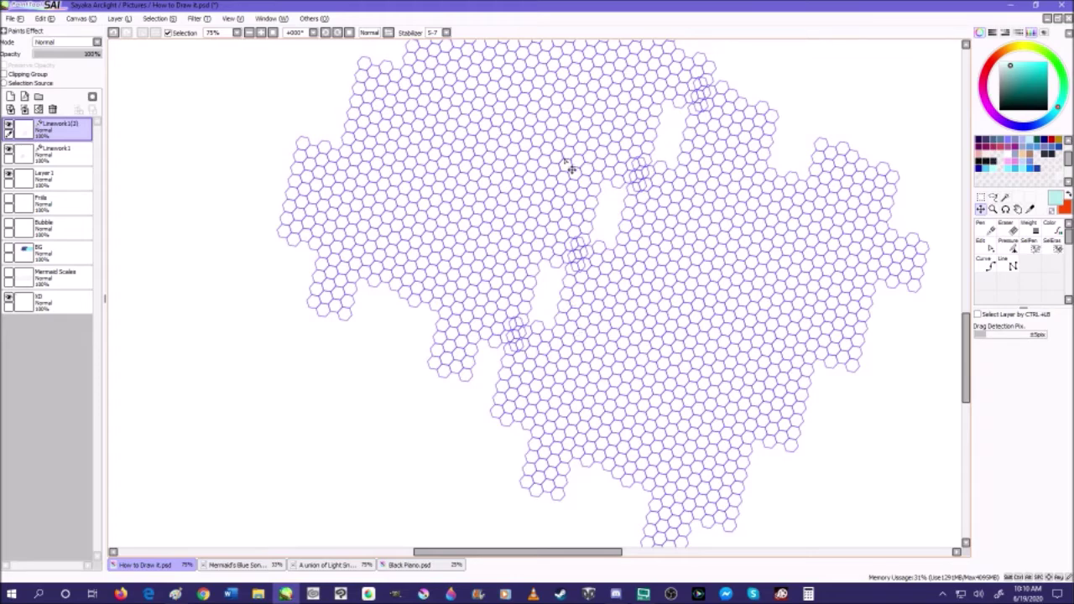
pyautogui.moveTo(580, 266); pyautogui.dragTo(547, 269)
pyautogui.scroll(2, 554, 280)
pyautogui.scroll(1, 550, 262)
pyautogui.scroll(2, 520, 259)
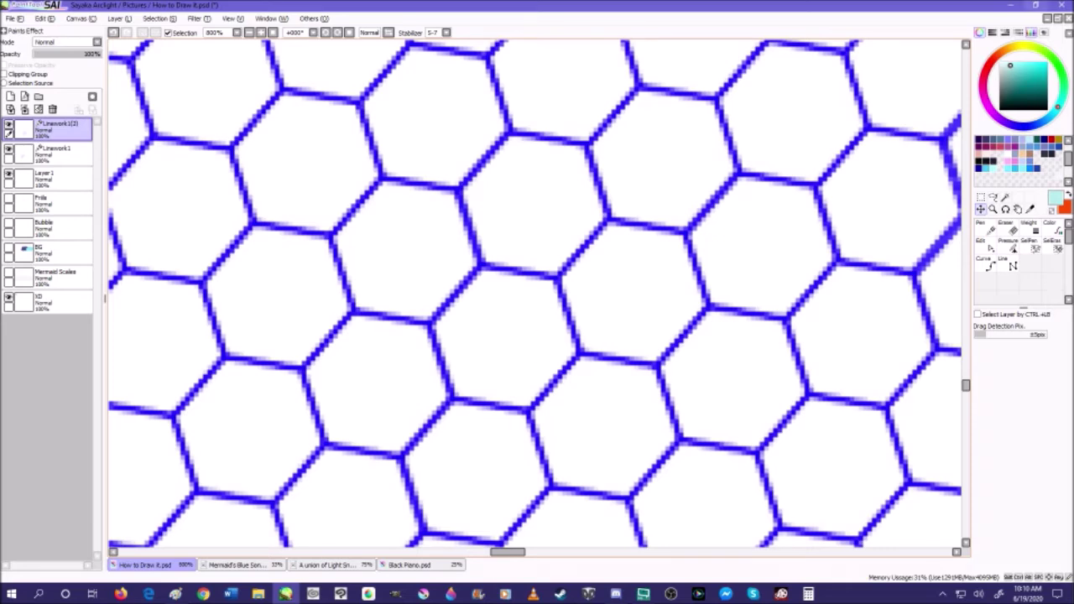
pyautogui.click(642, 594)
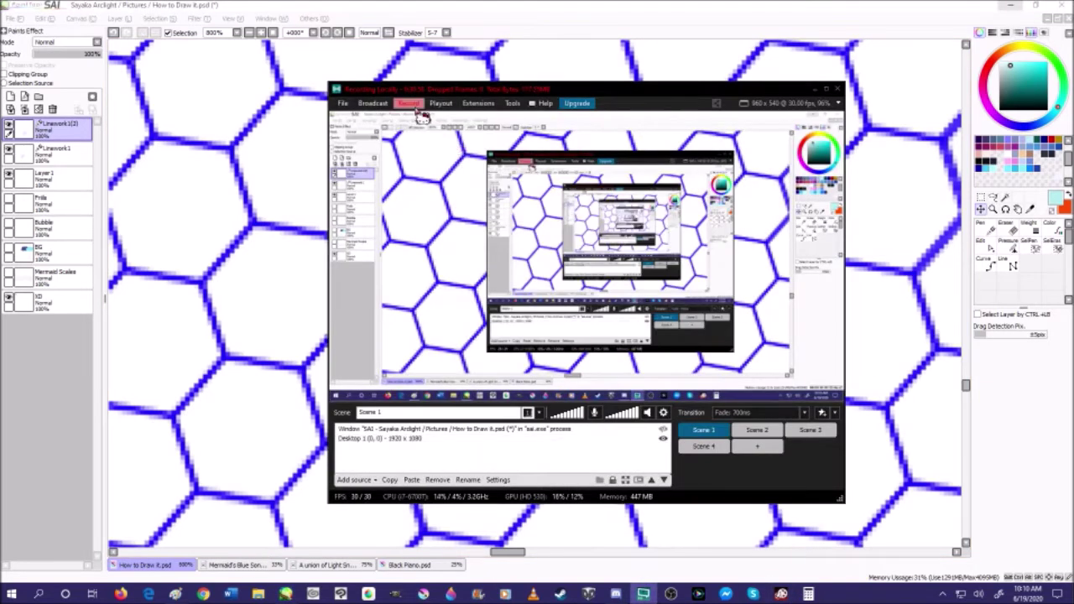
pyautogui.click(15, 383)
# - Nudge the honeycomb copy slightly so its overlapping hexagon edges coincide with the original's lines
pyautogui.scroll(-2, 498, 307)
pyautogui.moveTo(504, 271)
pyautogui.mouseDown()
pyautogui.moveTo(509, 291)
pyautogui.moveTo(502, 267)
pyautogui.mouseUp()
pyautogui.scroll(1, 489, 247)
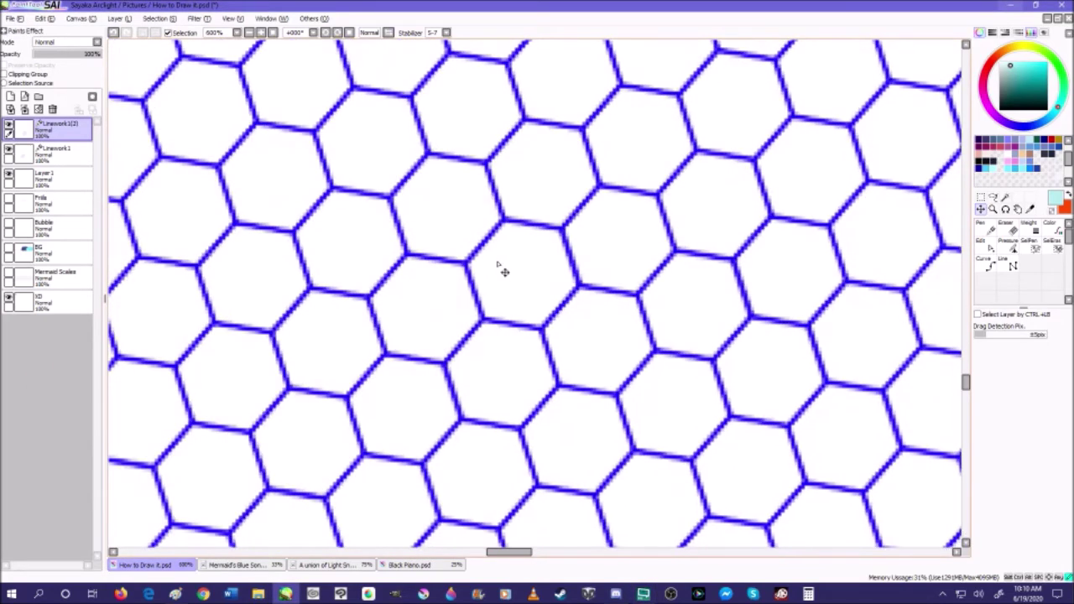
pyautogui.scroll(-8, 504, 268)
pyautogui.scroll(-1, 508, 271)
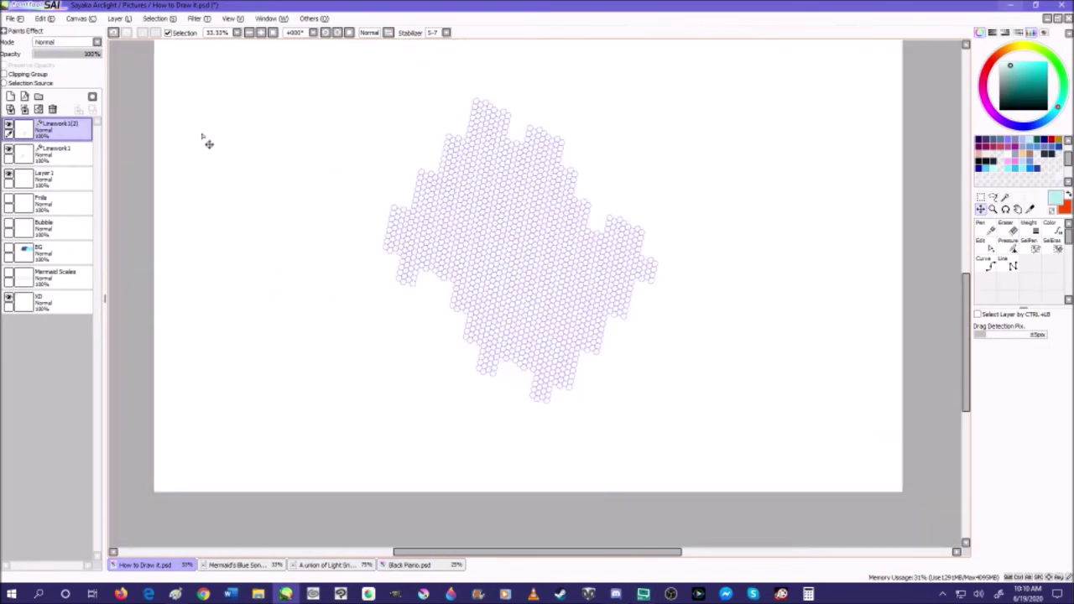
# - Merge Linework1(2) into Linework1, keeping the linework separate from Layer 1
pyautogui.click(26, 111)
pyautogui.click(26, 111)
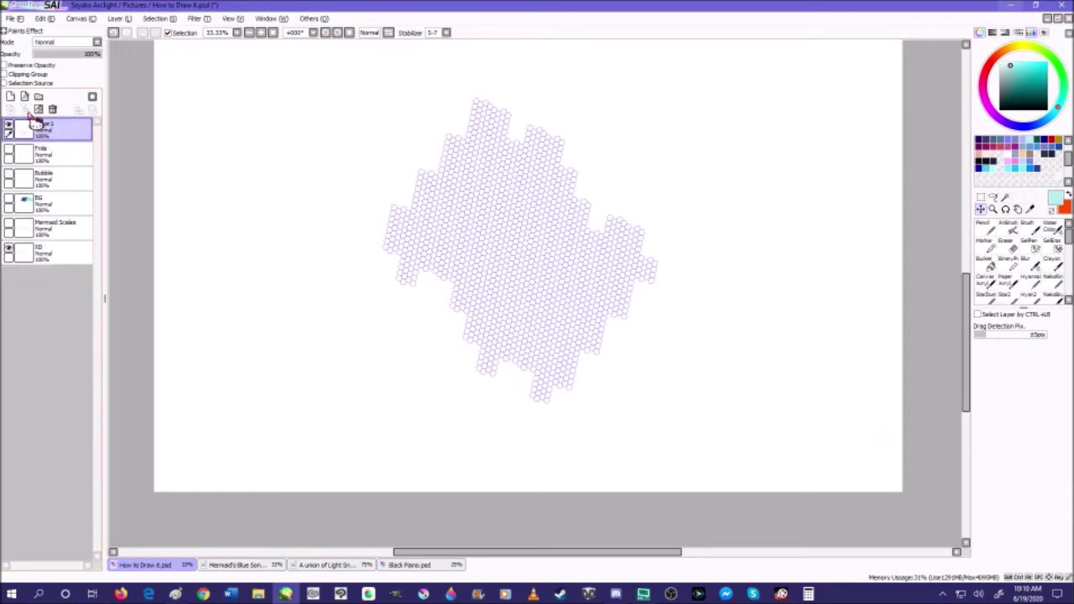
pyautogui.click(114, 33)
pyautogui.click(9, 150)
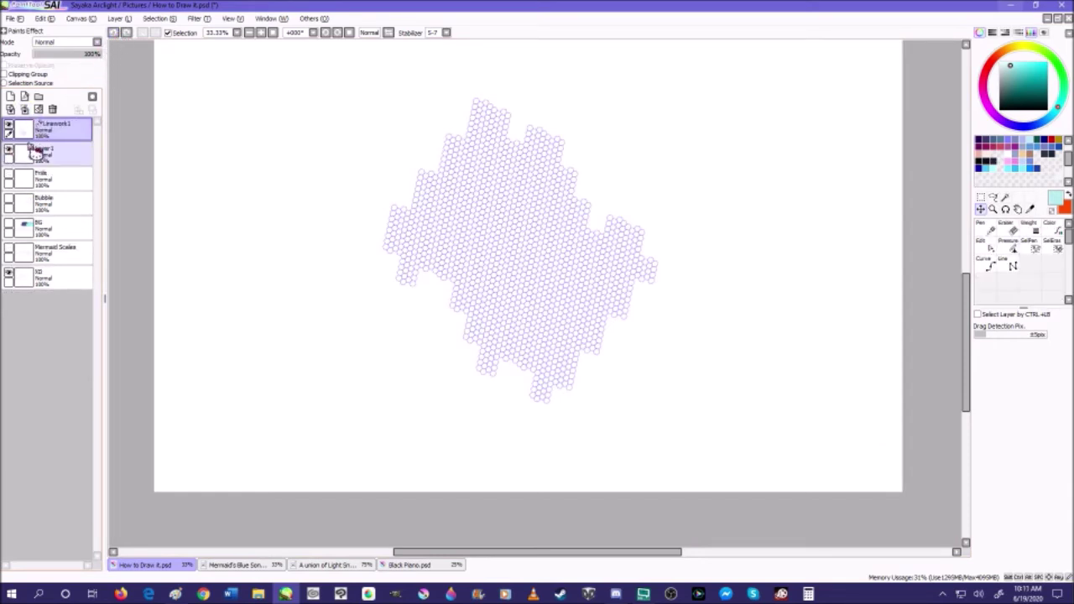
# - Recolor all honeycomb linework strokes black with the Color tool
pyautogui.click(156, 20)
pyautogui.click(166, 135)
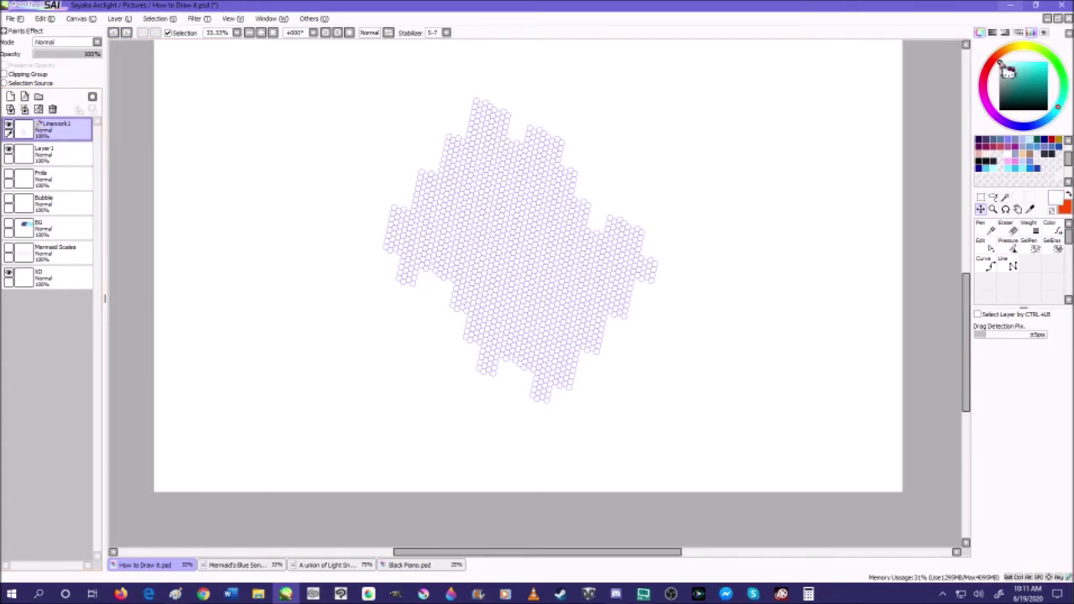
pyautogui.click(1050, 227)
pyautogui.scroll(6, 568, 300)
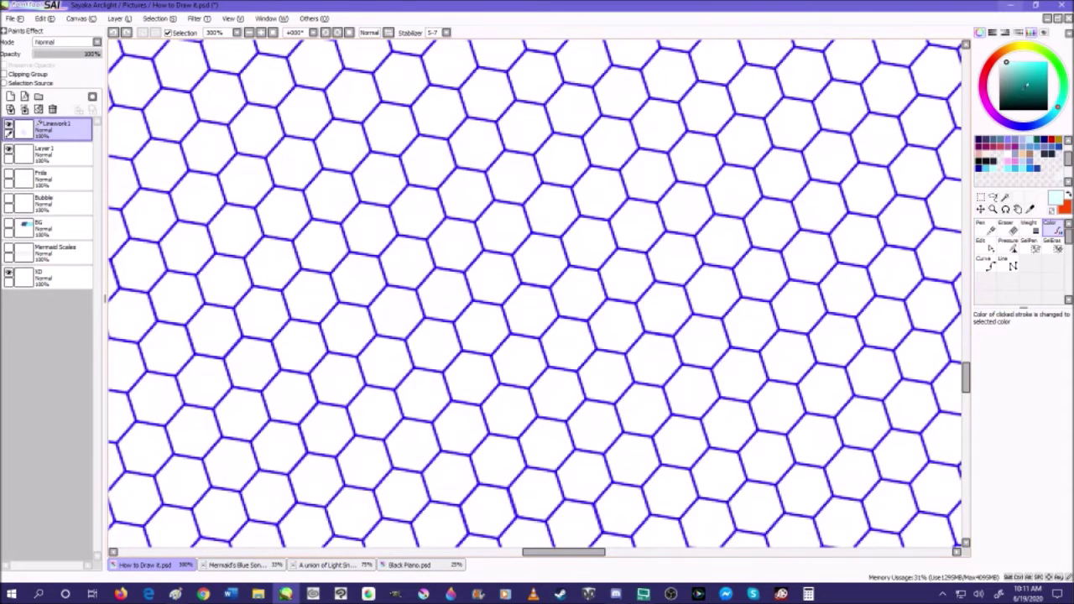
pyautogui.click(656, 286)
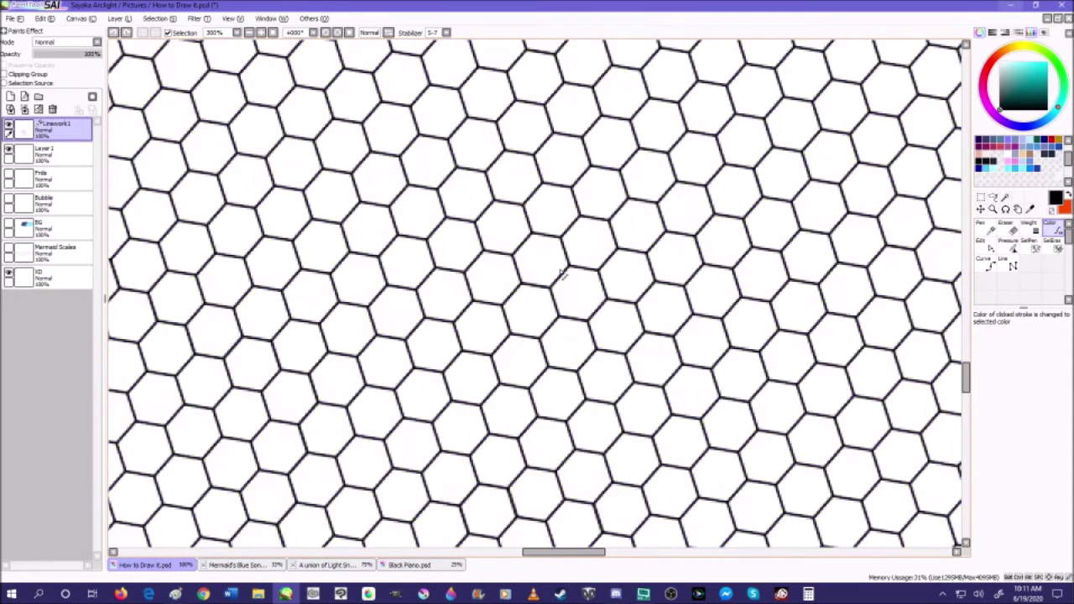
pyautogui.scroll(-6, 561, 273)
pyautogui.scroll(6, 498, 226)
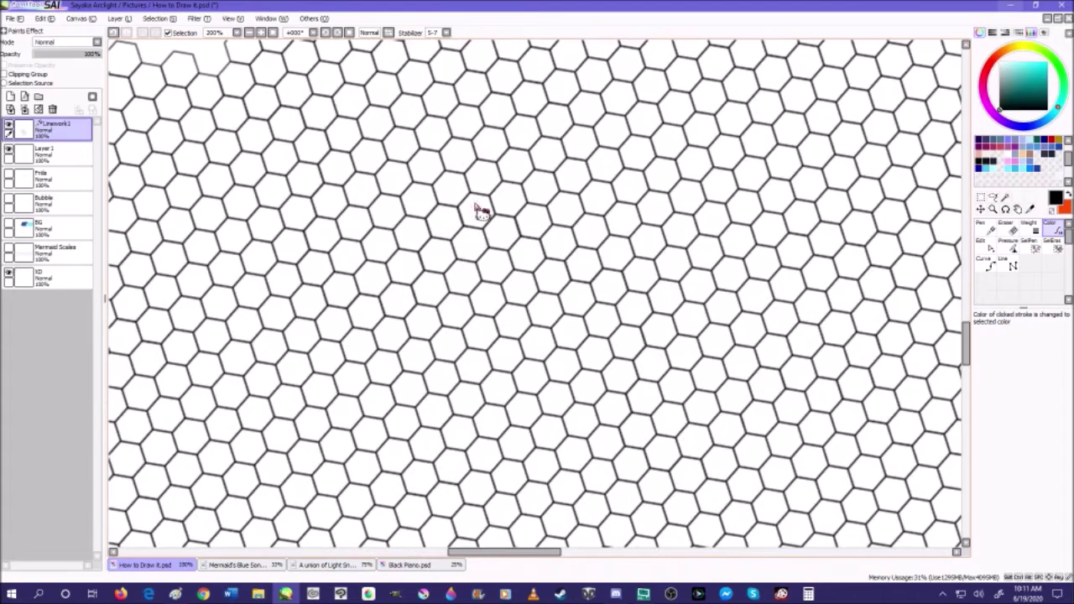
pyautogui.scroll(-6, 481, 227)
pyautogui.scroll(2, 486, 235)
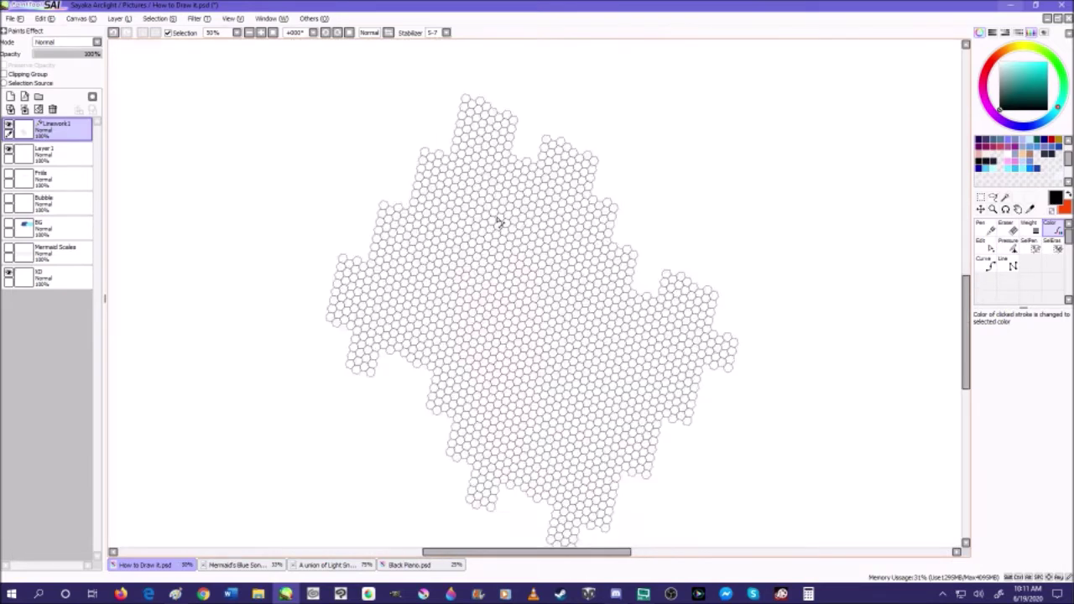
# - Merge the black honeycomb linework into Layer 1 and rename that layer Lace
pyautogui.click(25, 110)
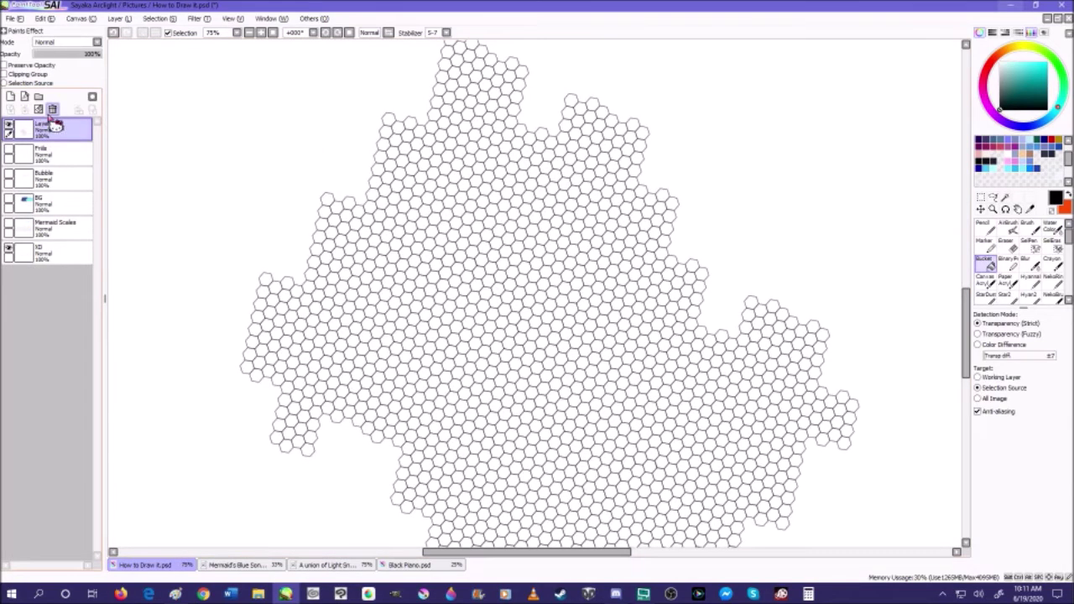
pyautogui.doubleClick(67, 130)
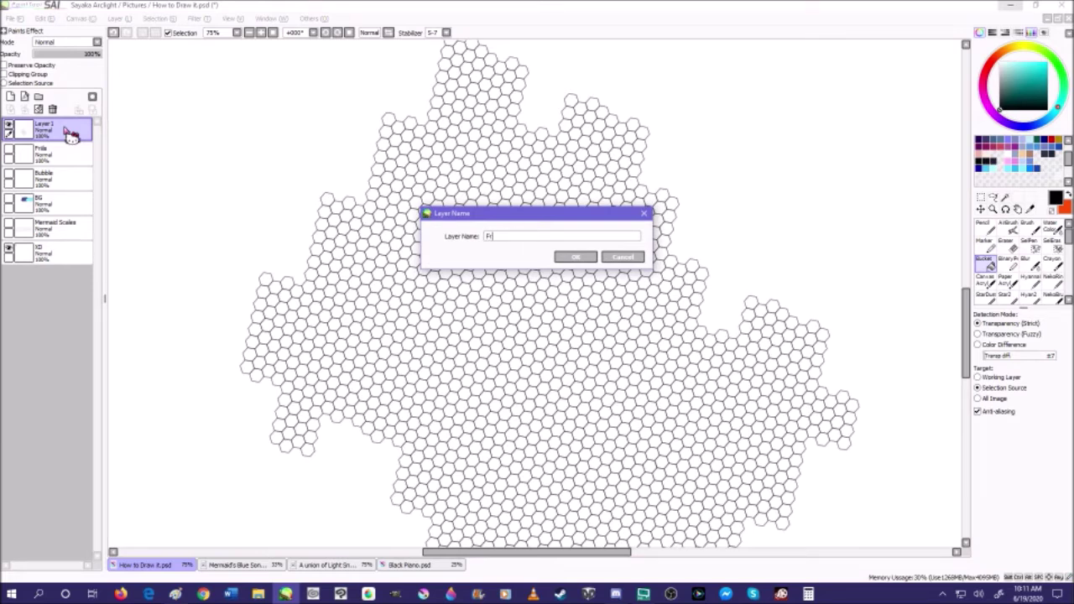
pyautogui.write('Lacer')
pyautogui.press('Return')
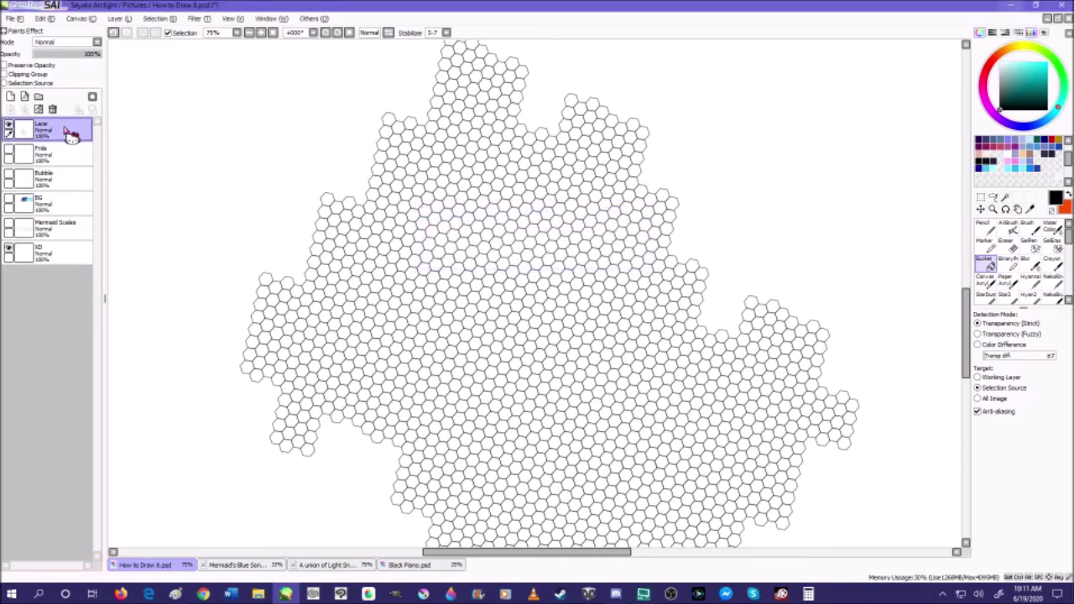
# - Select the honeycomb on the Lace layer and copy it
pyautogui.click(160, 18)
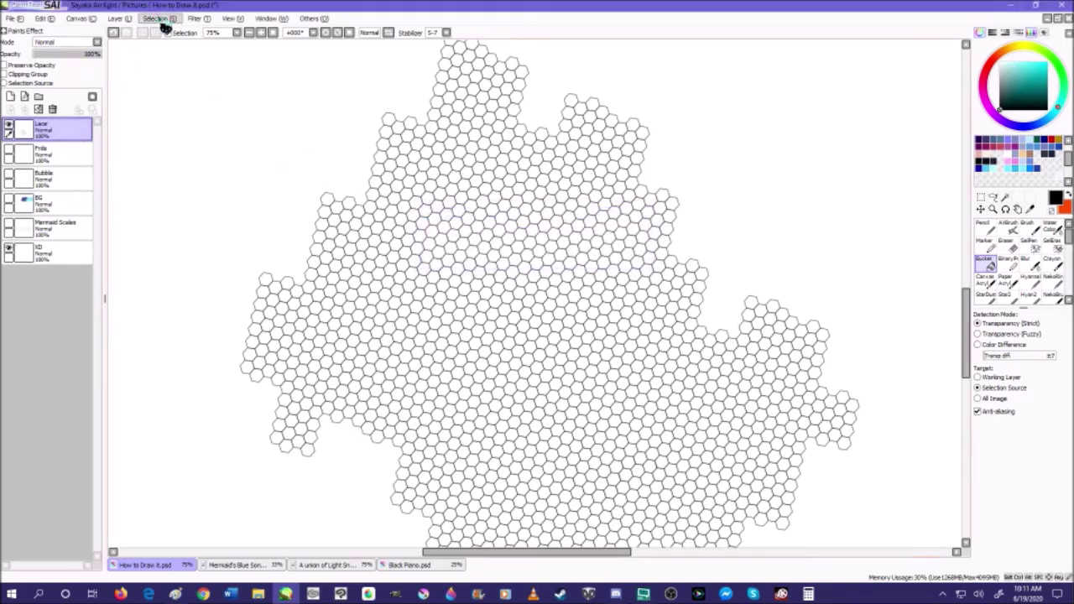
pyautogui.click(167, 131)
pyautogui.click(46, 18)
pyautogui.click(56, 70)
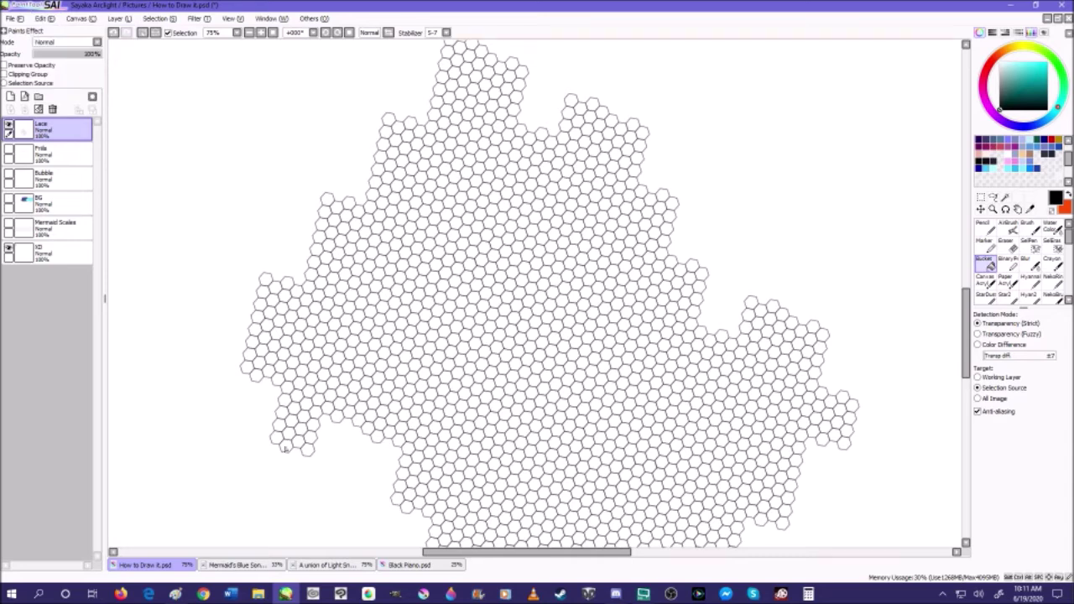
# - Switch to Black Piano.psd and put its lineart layer into a new folder named LineArt
pyautogui.click(408, 565)
pyautogui.scroll(-1, 604, 286)
pyautogui.scroll(3, 729, 267)
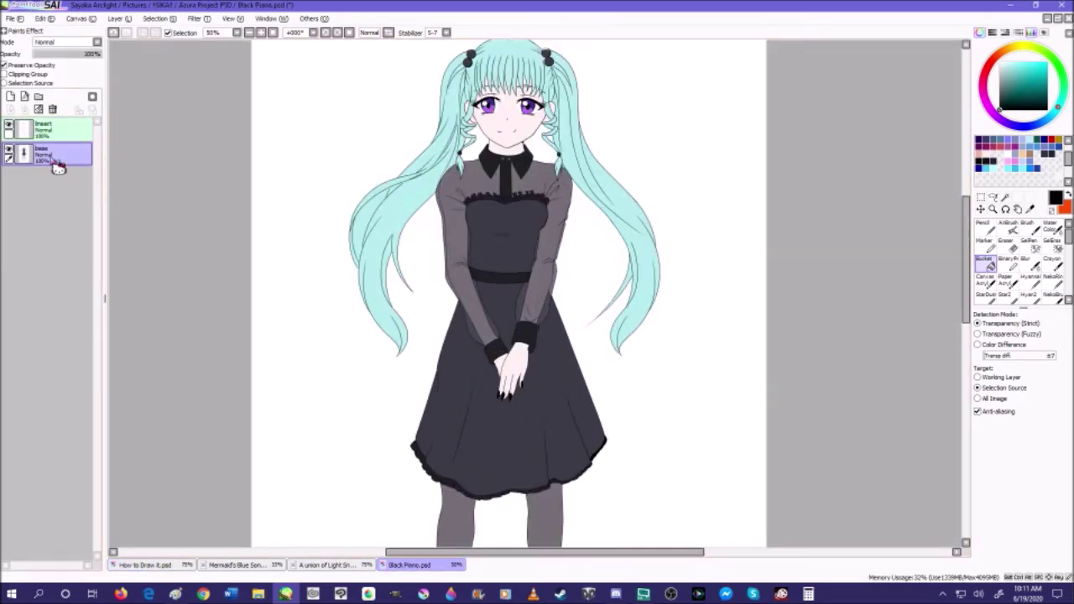
pyautogui.click(38, 96)
pyautogui.moveTo(81, 126)
pyautogui.mouseDown()
pyautogui.moveTo(70, 148)
pyautogui.moveTo(84, 139)
pyautogui.mouseUp()
pyautogui.doubleClick(73, 138)
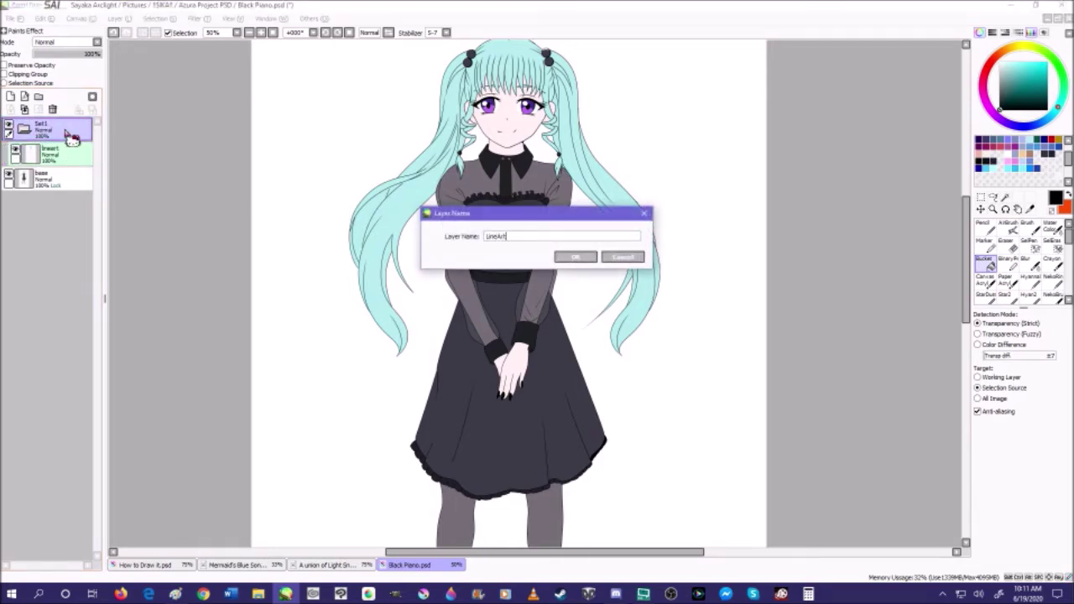
pyautogui.press('Return')
# - Paste the copied honeycomb above the lineart layer in the LineArt folder and move it over the character's dress
pyautogui.click(69, 151)
pyautogui.click(46, 19)
pyautogui.click(60, 79)
pyautogui.scroll(-4, 442, 248)
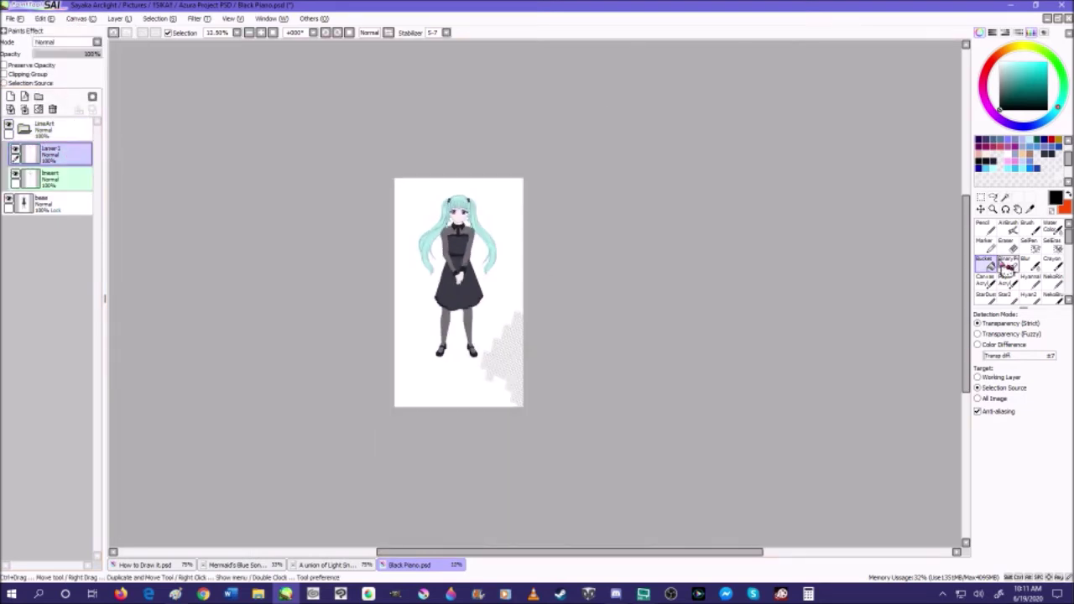
pyautogui.click(979, 209)
pyautogui.moveTo(507, 342); pyautogui.dragTo(435, 234)
pyautogui.scroll(5, 442, 236)
pyautogui.moveTo(539, 302); pyautogui.dragTo(576, 281)
pyautogui.scroll(-2, 456, 218)
pyautogui.scroll(1, 455, 220)
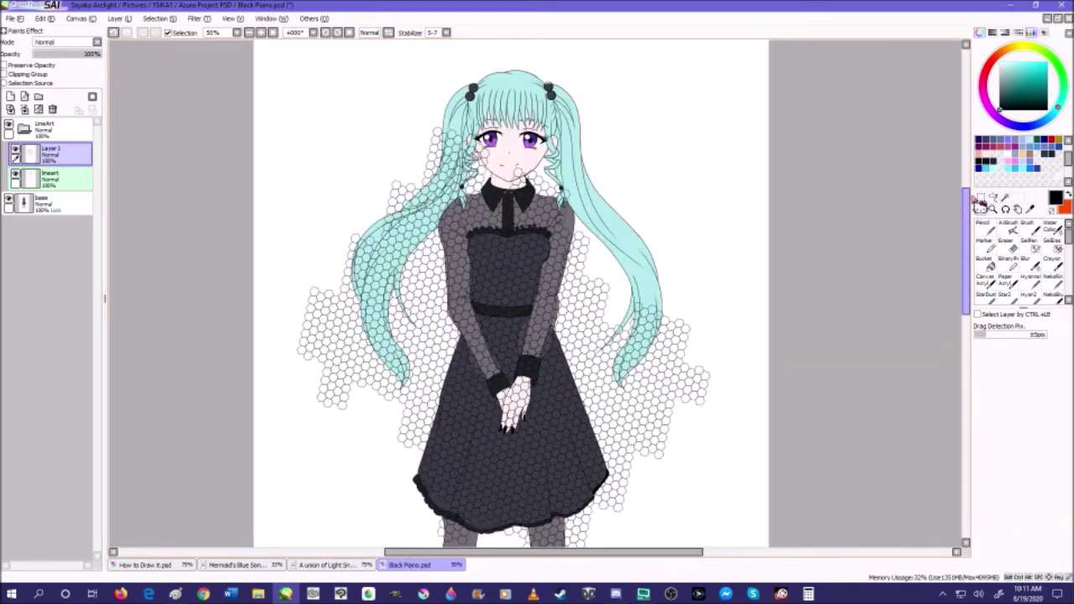
# - Scale the pasted honeycomb down with Transform and position it over the character's shoulders and bodice
pyautogui.hotkey('ctrl', 't')
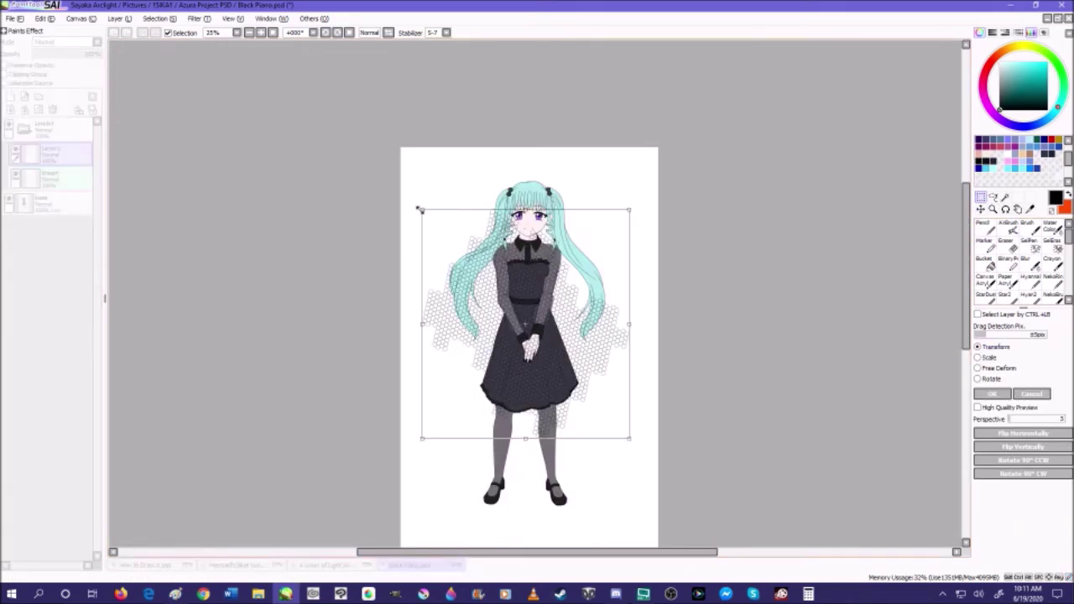
pyautogui.moveTo(420, 209); pyautogui.dragTo(539, 352)
pyautogui.moveTo(589, 384); pyautogui.dragTo(528, 252)
pyautogui.scroll(6, 529, 252)
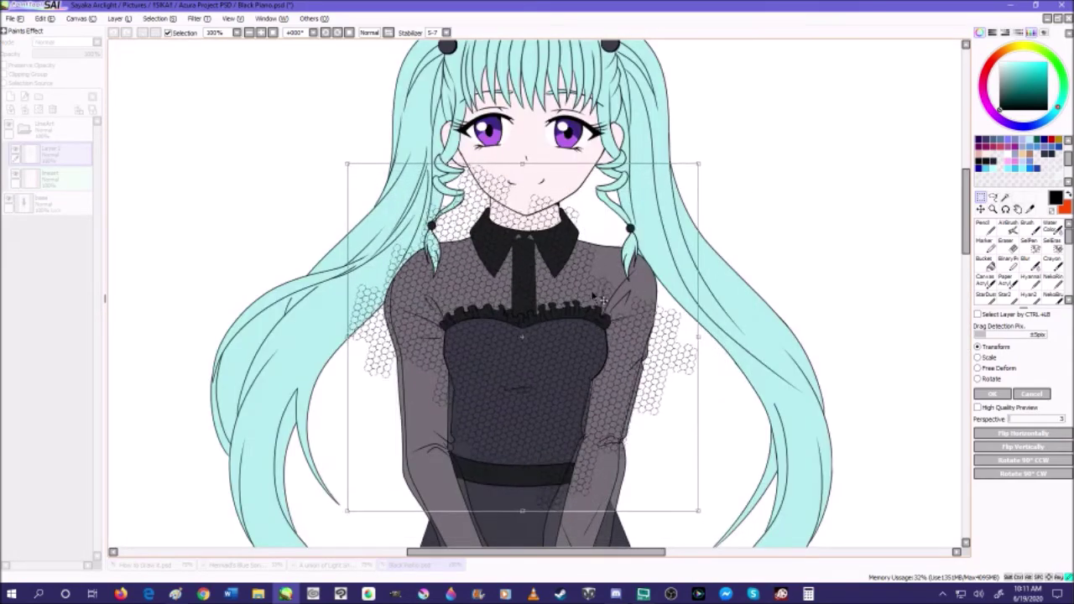
pyautogui.moveTo(593, 295); pyautogui.dragTo(593, 282)
pyautogui.scroll(6, 493, 295)
pyautogui.scroll(-6, 478, 290)
pyautogui.moveTo(643, 436); pyautogui.dragTo(625, 436)
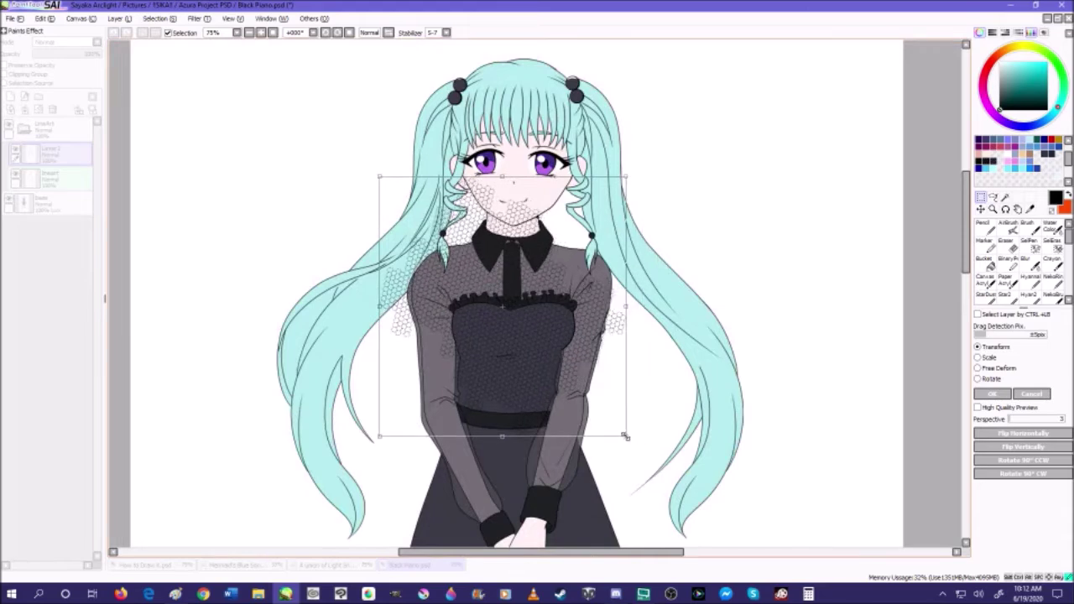
pyautogui.click(995, 395)
# - Duplicate the scaled honeycomb layer and align the copy beside the original so the pattern extends across the right shoulder and sleeve
pyautogui.scroll(4, 511, 319)
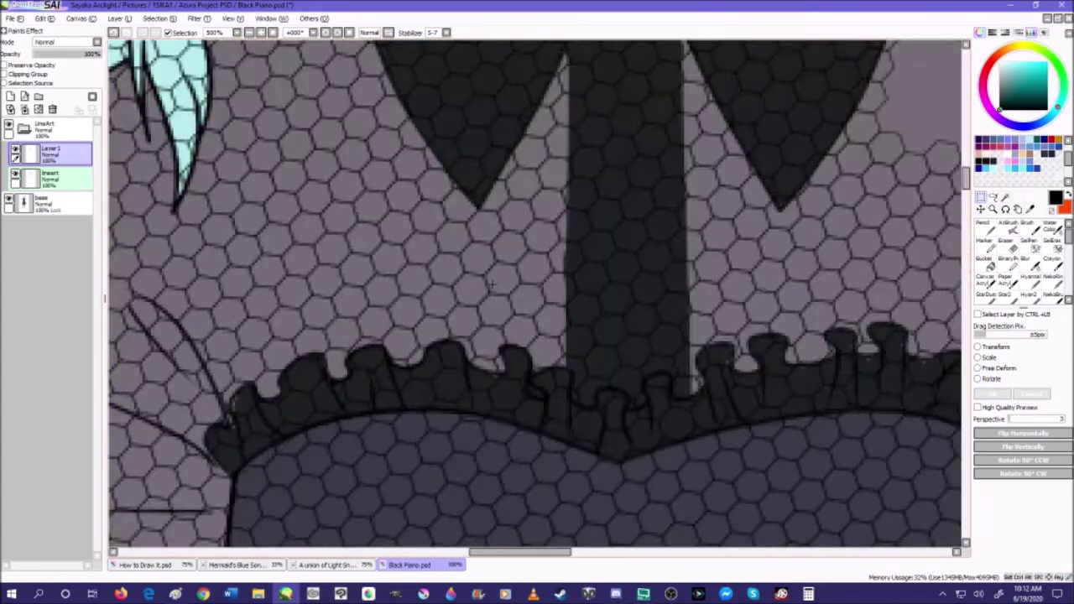
pyautogui.scroll(-1, 512, 319)
pyautogui.click(119, 19)
pyautogui.click(135, 63)
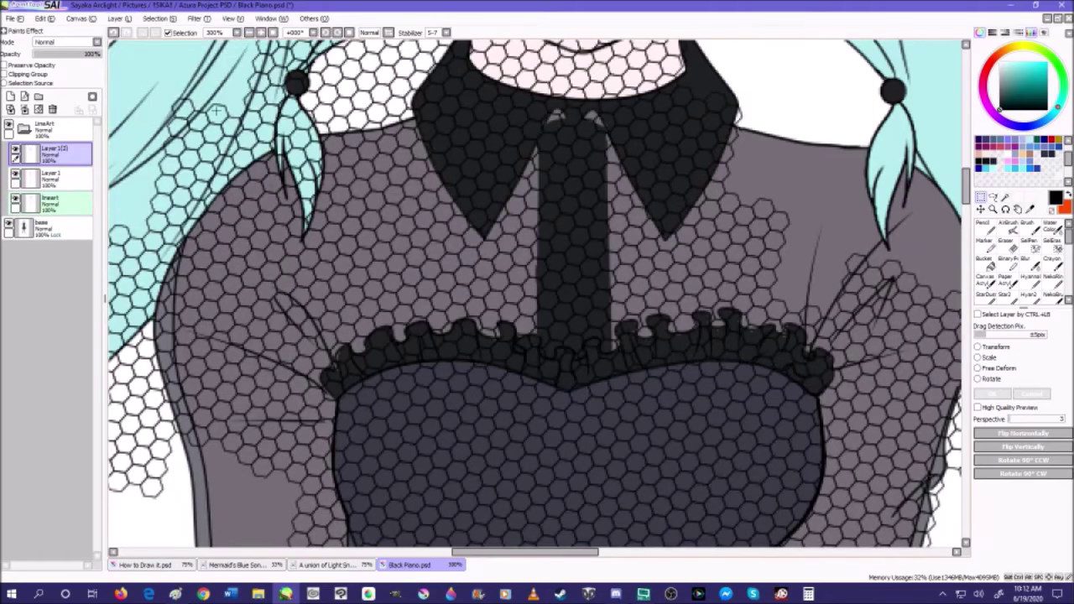
pyautogui.click(981, 210)
pyautogui.scroll(-2, 449, 262)
pyautogui.moveTo(431, 280); pyautogui.dragTo(666, 202)
pyautogui.moveTo(634, 275); pyautogui.dragTo(733, 280)
pyautogui.scroll(1, 635, 192)
pyautogui.moveTo(658, 239); pyautogui.dragTo(590, 250)
pyautogui.scroll(2, 632, 291)
pyautogui.scroll(-4, 570, 258)
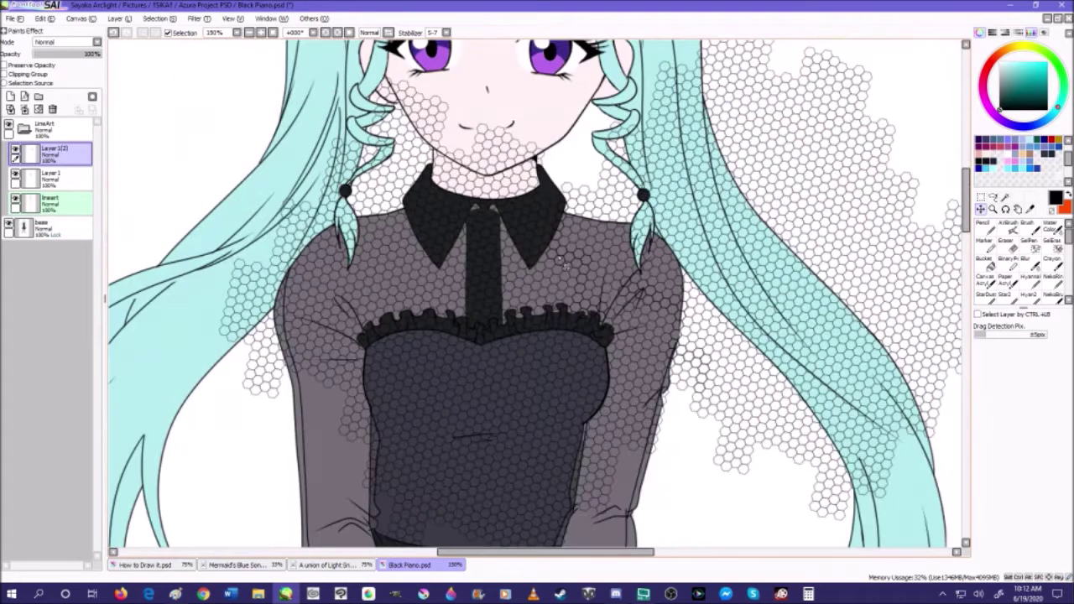
pyautogui.scroll(2, 568, 262)
# - Hide the base and lineart layers and take the Eraser to the seam between the two honeycomb copies
pyautogui.click(1010, 249)
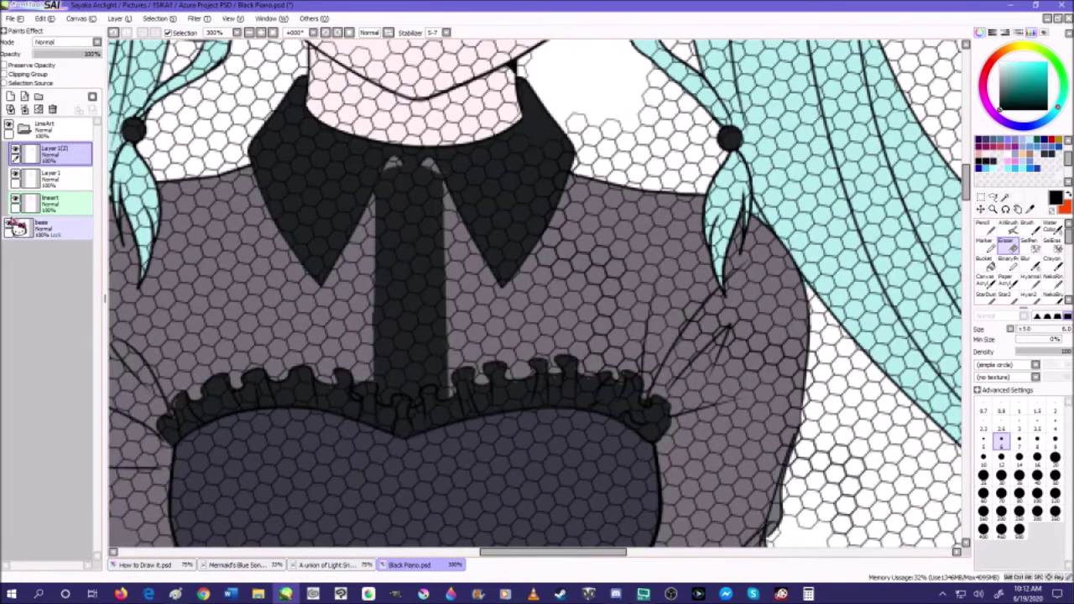
pyautogui.click(8, 223)
pyautogui.scroll(1, 597, 267)
pyautogui.click(15, 199)
pyautogui.scroll(4, 582, 240)
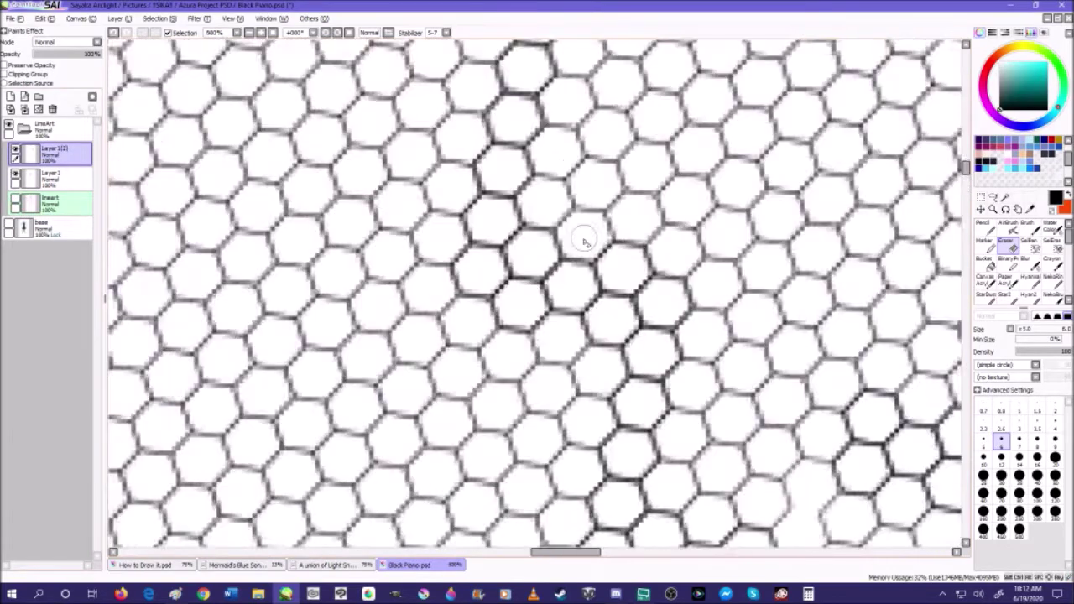
# - Set the eraser to size 14 and erase the doubled outlines along the upper part of the honeycomb overlap
pyautogui.press(']')
pyautogui.press(']')
pyautogui.press(']')
pyautogui.press(']')
pyautogui.press(']')
pyautogui.press(']')
pyautogui.moveTo(644, 410)
pyautogui.mouseDown()
pyautogui.moveTo(650, 403)
pyautogui.moveTo(461, 209)
pyautogui.moveTo(493, 93)
pyautogui.mouseUp()
pyautogui.scroll(-3, 471, 216)
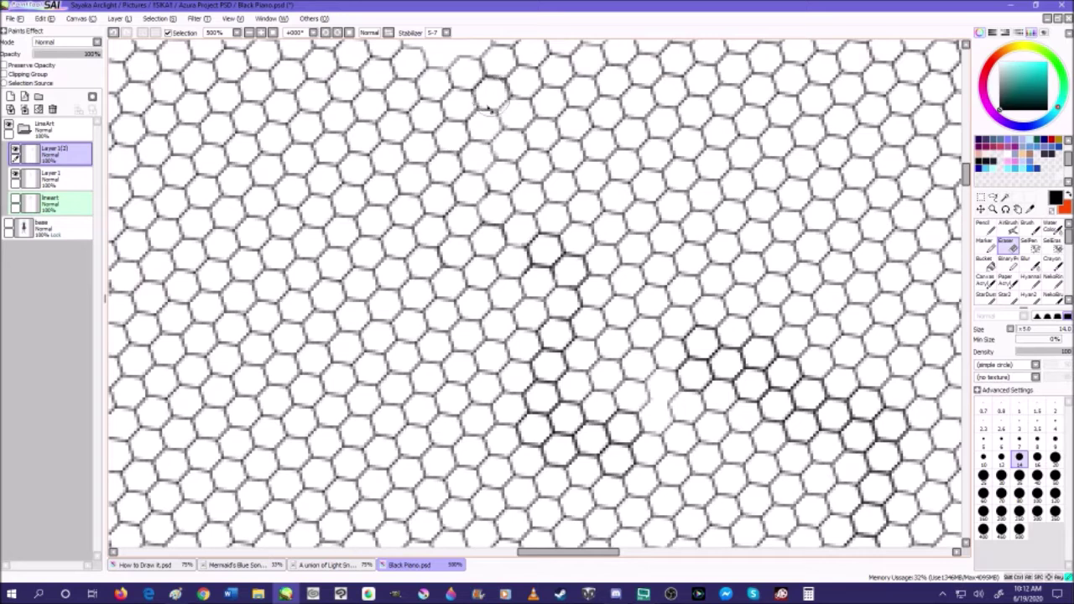
# - Try erasing the doubled outlines farther down the honeycomb overlap and undo those strokes
pyautogui.moveTo(548, 339)
pyautogui.mouseDown()
pyautogui.moveTo(563, 366)
pyautogui.moveTo(546, 390)
pyautogui.moveTo(555, 408)
pyautogui.moveTo(597, 447)
pyautogui.moveTo(625, 432)
pyautogui.mouseUp()
pyautogui.click(114, 33)
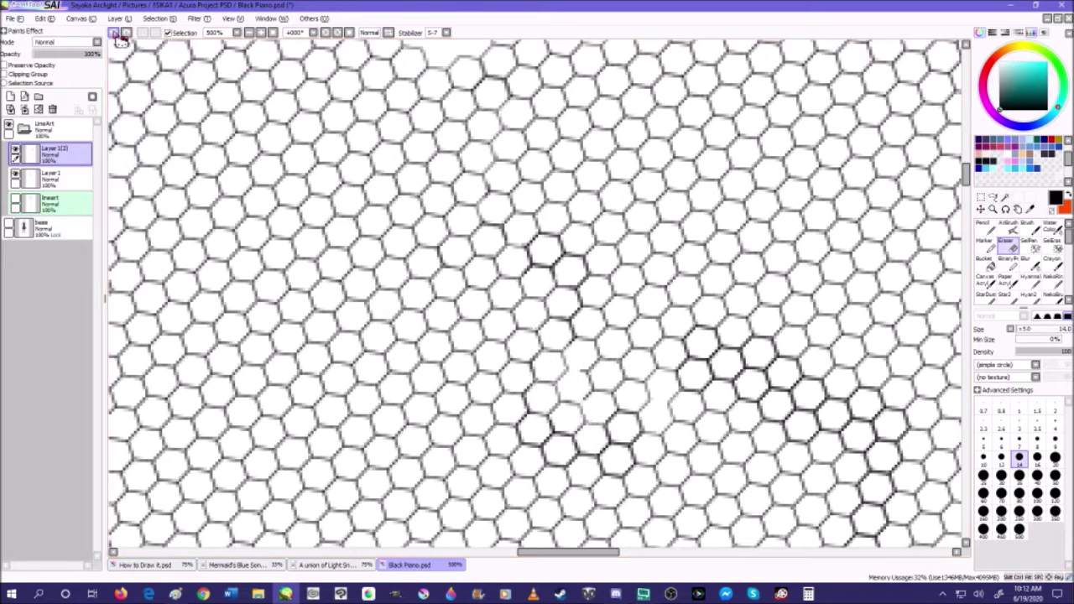
pyautogui.click(114, 33)
pyautogui.click(114, 33)
# - Lower the honeycomb copy's opacity to 30% to inspect the overlap and restore it to 100%
pyautogui.click(54, 54)
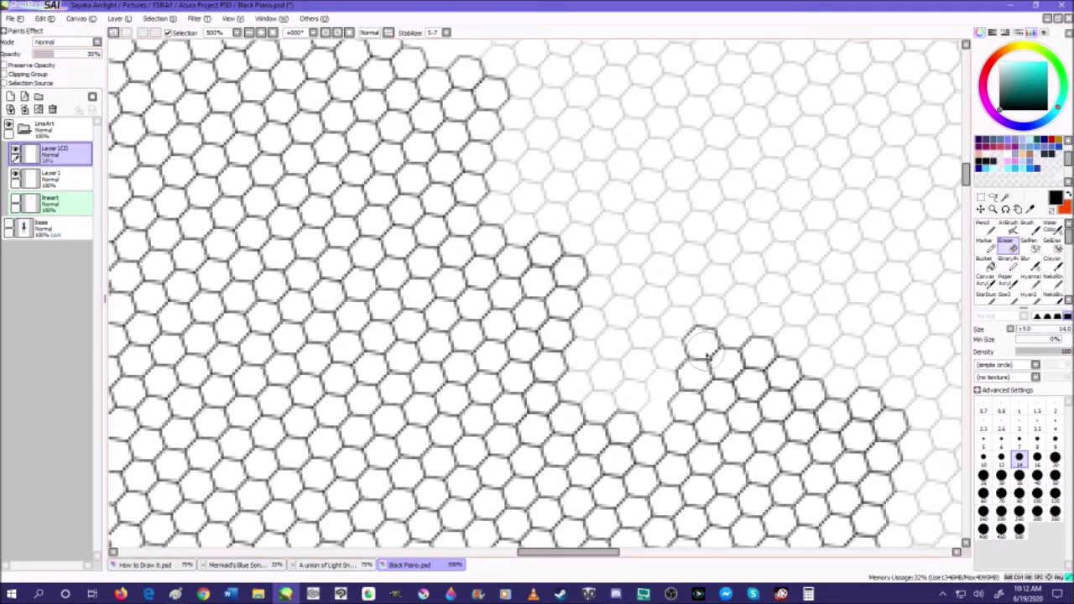
pyautogui.scroll(-5, 537, 285)
pyautogui.scroll(2, 595, 327)
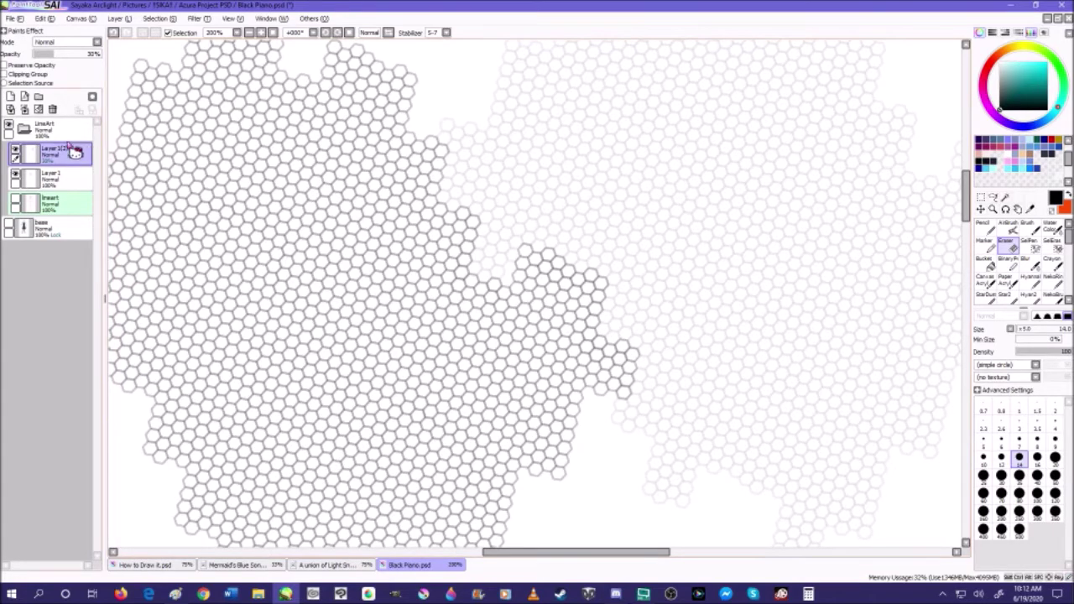
pyautogui.moveTo(75, 54); pyautogui.dragTo(99, 54)
pyautogui.scroll(-4, 472, 220)
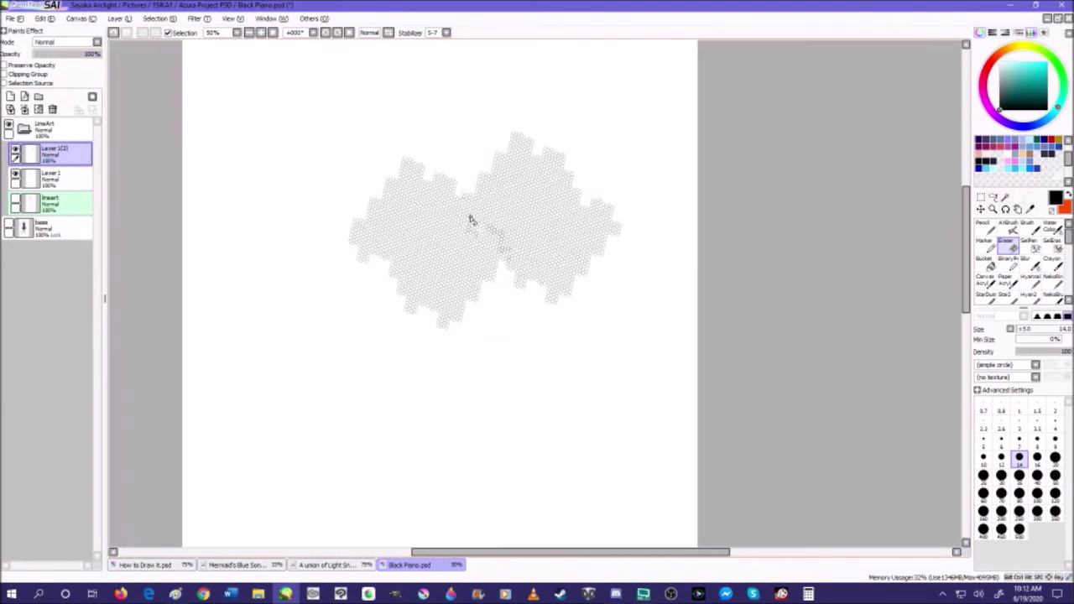
pyautogui.scroll(4, 486, 231)
pyautogui.scroll(-5, 486, 231)
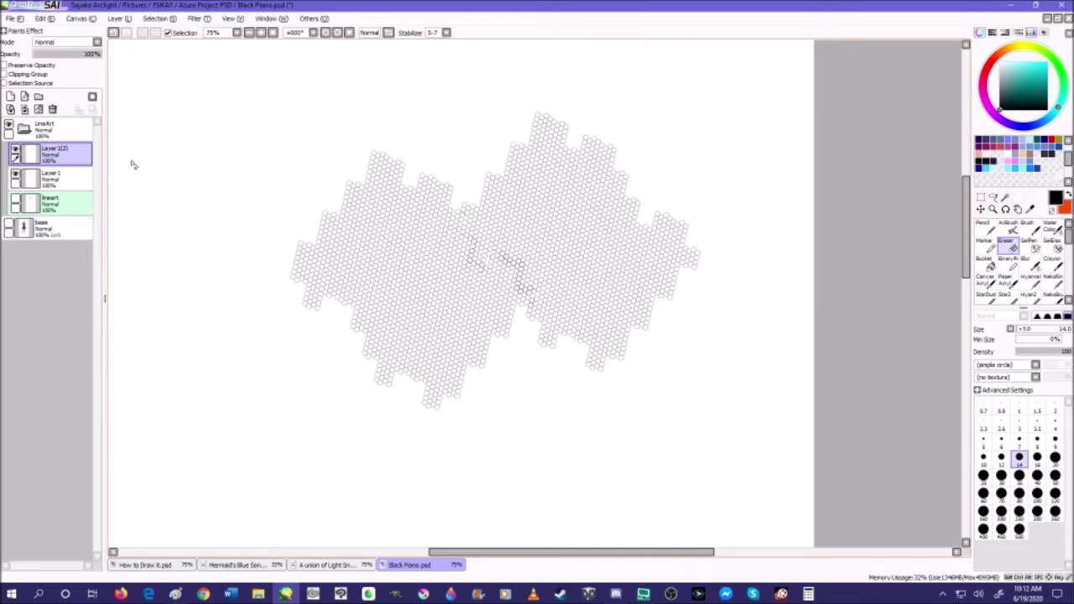
# - Merge the honeycomb copy down into Layer1 and duplicate the merged layer
pyautogui.click(25, 110)
pyautogui.click(119, 18)
pyautogui.click(139, 63)
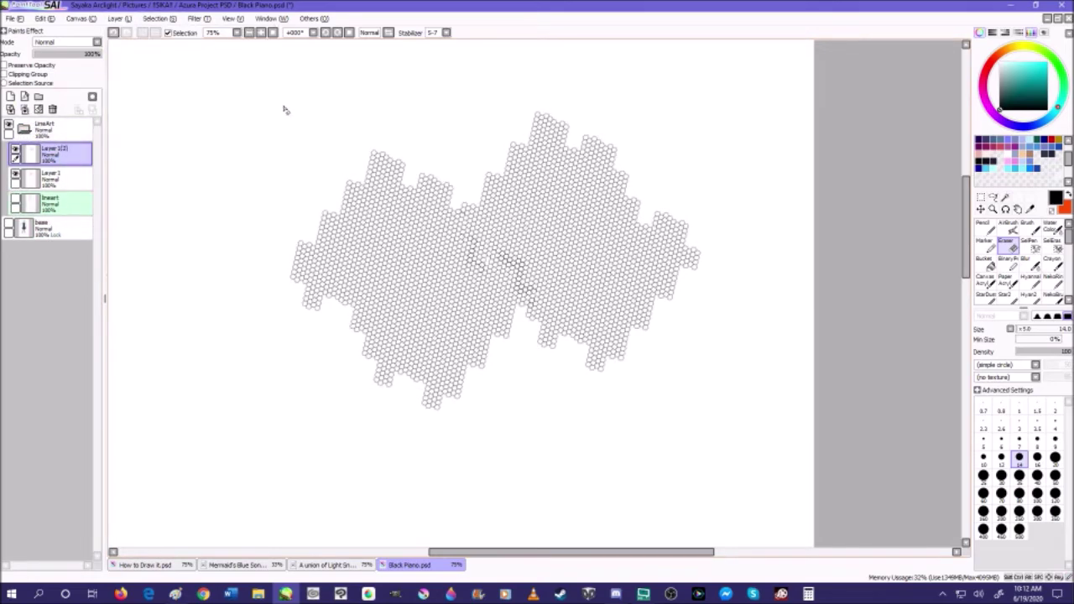
# - Move the duplicate down and to the left, align its cells to continue the pattern, and merge it down
pyautogui.click(979, 208)
pyautogui.moveTo(489, 288); pyautogui.dragTo(439, 464)
pyautogui.moveTo(383, 405); pyautogui.dragTo(182, 380)
pyautogui.scroll(2, 207, 296)
pyautogui.moveTo(429, 419); pyautogui.dragTo(433, 375)
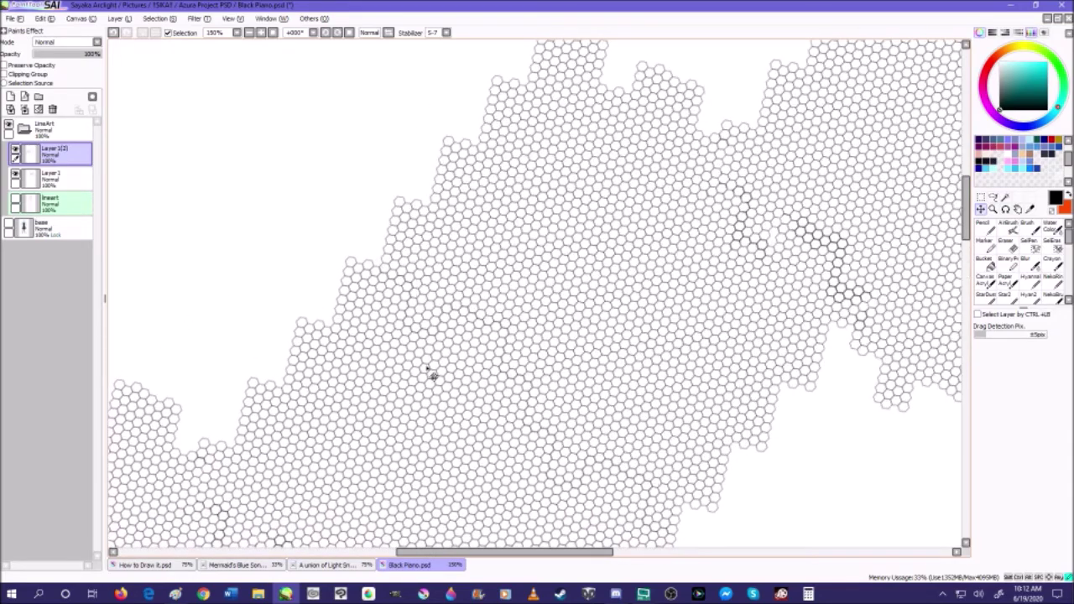
pyautogui.scroll(3, 389, 290)
pyautogui.scroll(-7, 392, 285)
pyautogui.scroll(1, 395, 285)
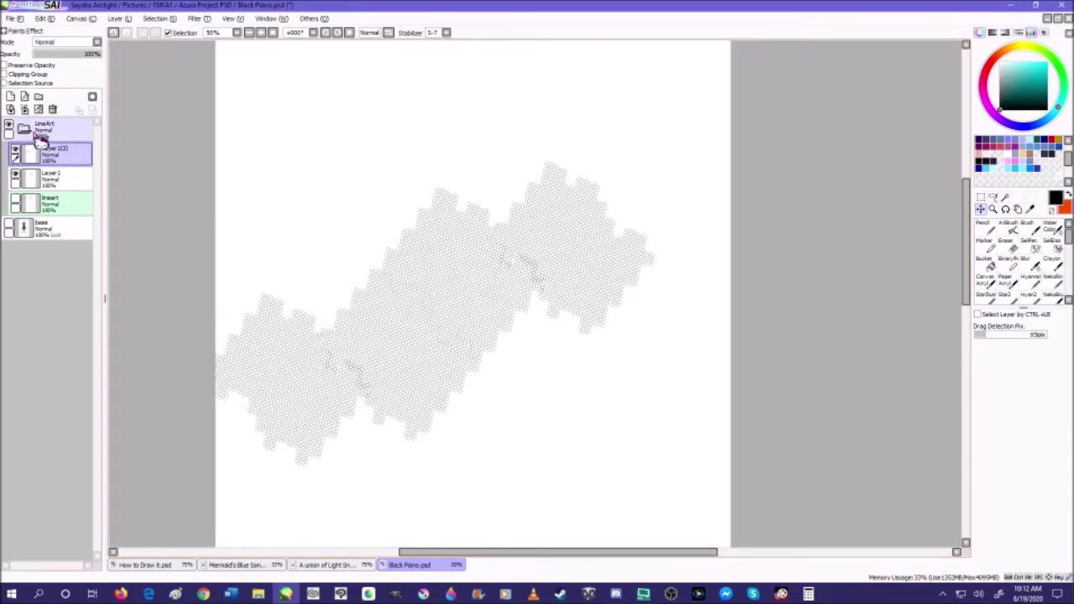
pyautogui.click(24, 109)
# - Show the lineart layer again and duplicate the merged honeycomb layer
pyautogui.click(15, 174)
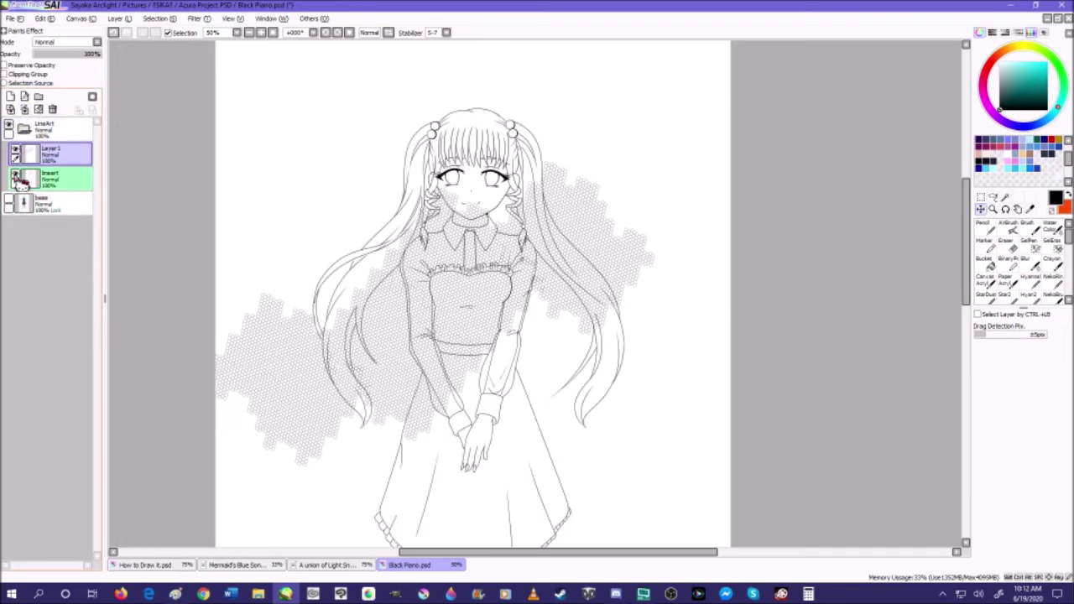
pyautogui.click(123, 19)
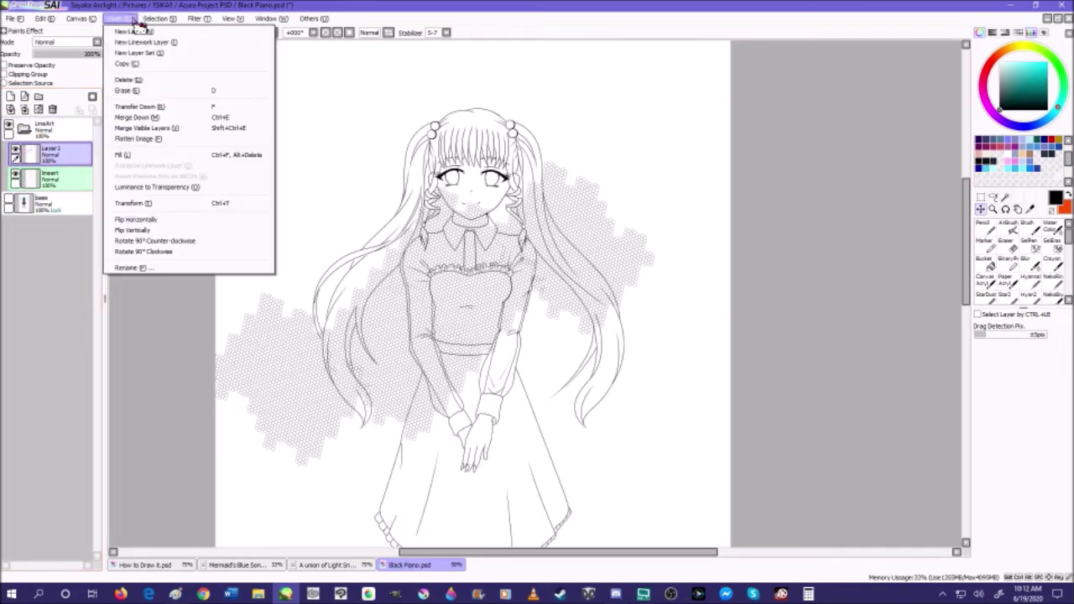
pyautogui.click(130, 64)
# - Move the honeycomb duplicate down and right to cover the other sleeve and most of the skirt, and merge it down
pyautogui.moveTo(439, 293); pyautogui.dragTo(458, 339)
pyautogui.scroll(2, 458, 404)
pyautogui.scroll(5, 474, 371)
pyautogui.scroll(-4, 457, 335)
pyautogui.scroll(-3, 457, 335)
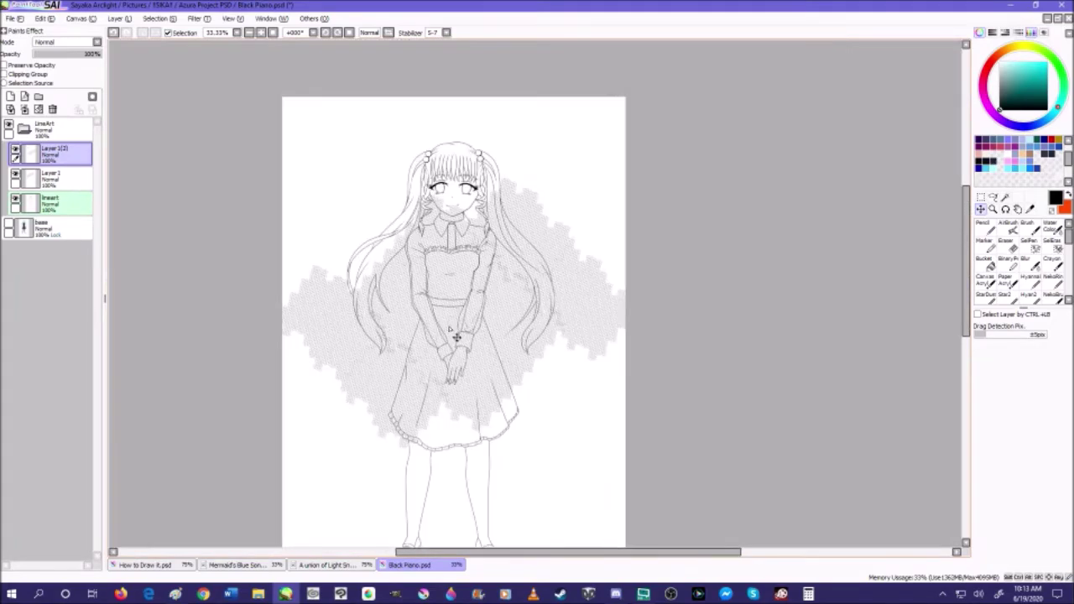
pyautogui.scroll(1, 452, 340)
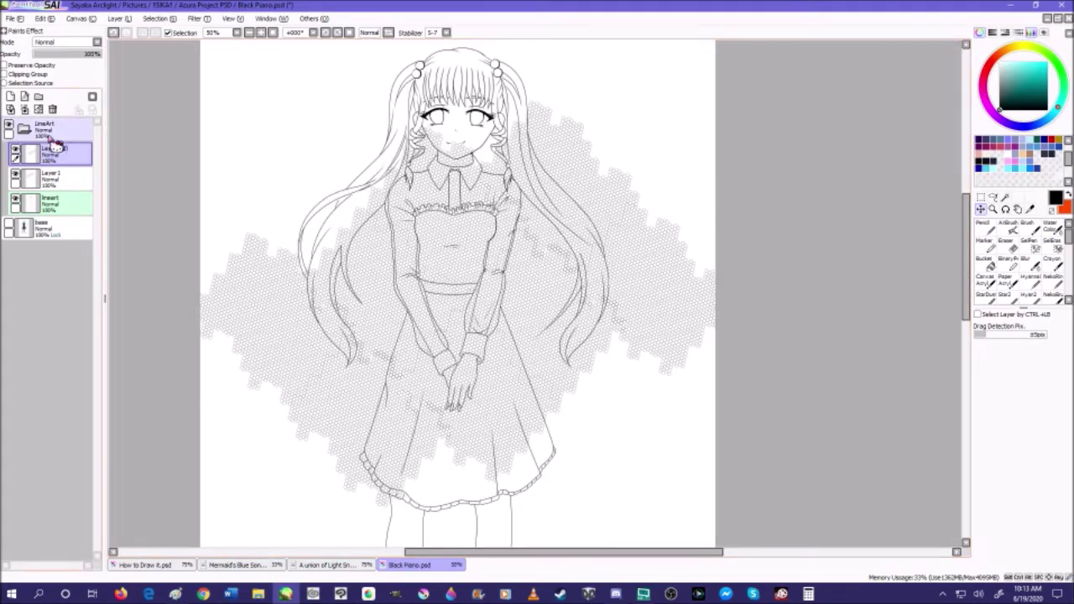
pyautogui.click(38, 110)
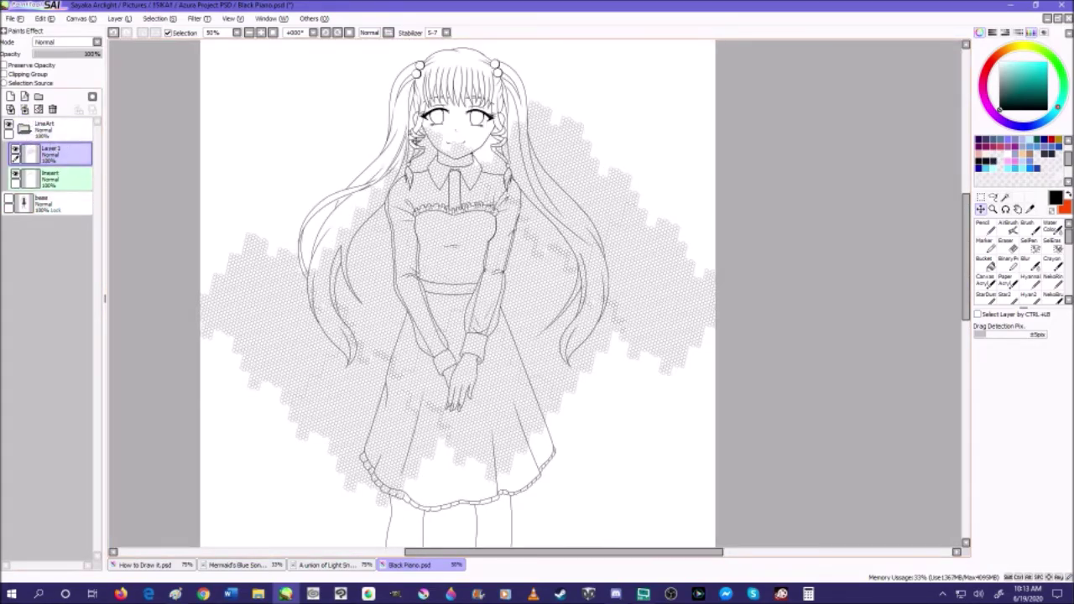
pyautogui.scroll(2, 525, 227)
pyautogui.scroll(-3, 529, 235)
pyautogui.scroll(1, 548, 307)
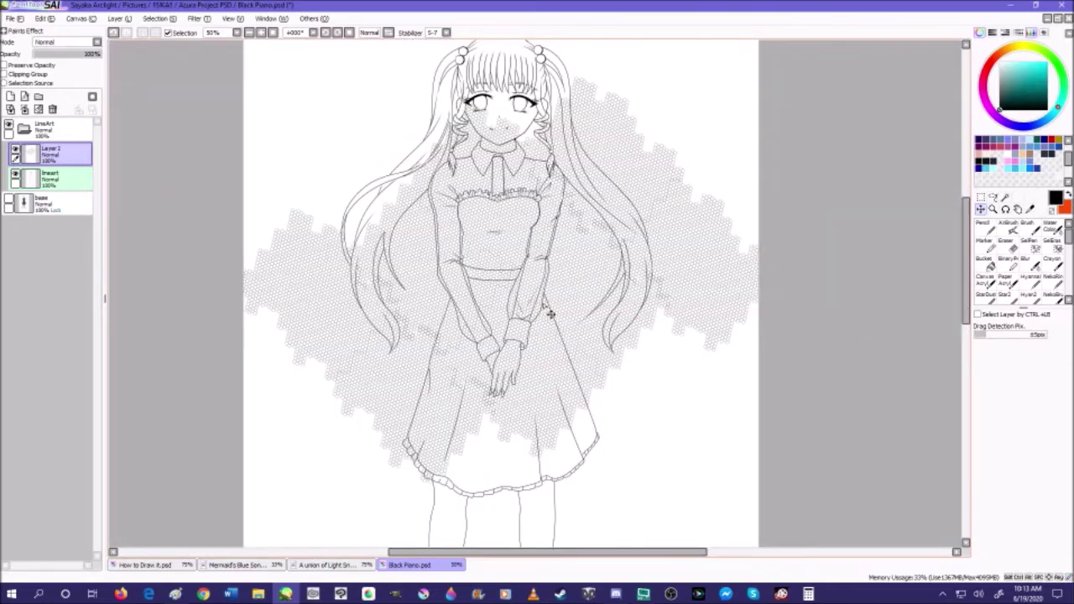
pyautogui.scroll(-1, 554, 353)
pyautogui.scroll(2, 554, 351)
pyautogui.scroll(-1, 402, 246)
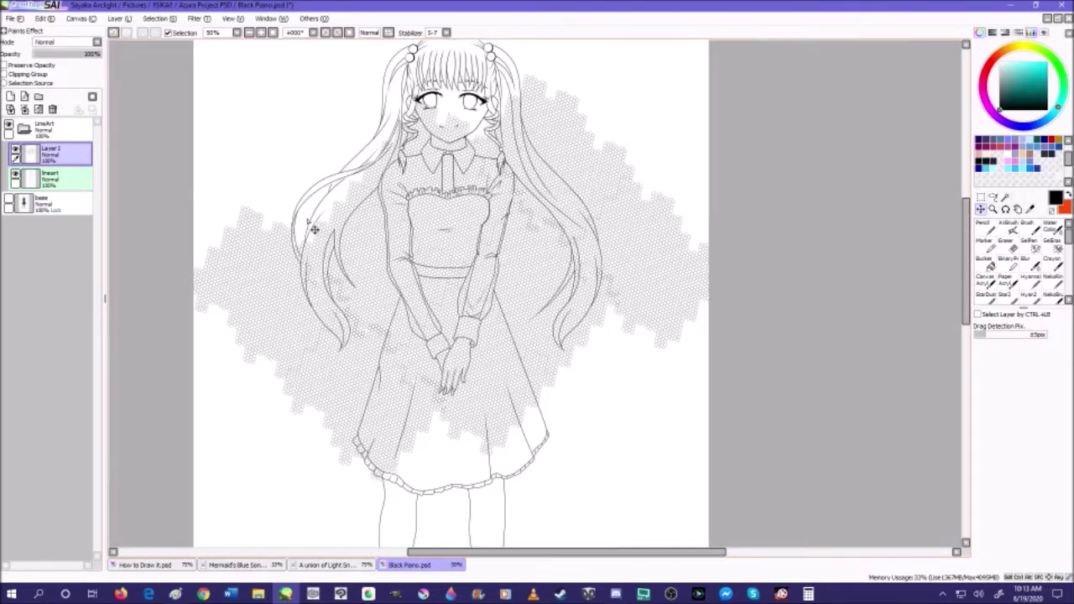
# - Hide the honeycomb layer and select the left sleeve and adjoining shoulder panel with the Magic Wand, including the small areas at the elbow
pyautogui.click(15, 149)
pyautogui.click(1005, 196)
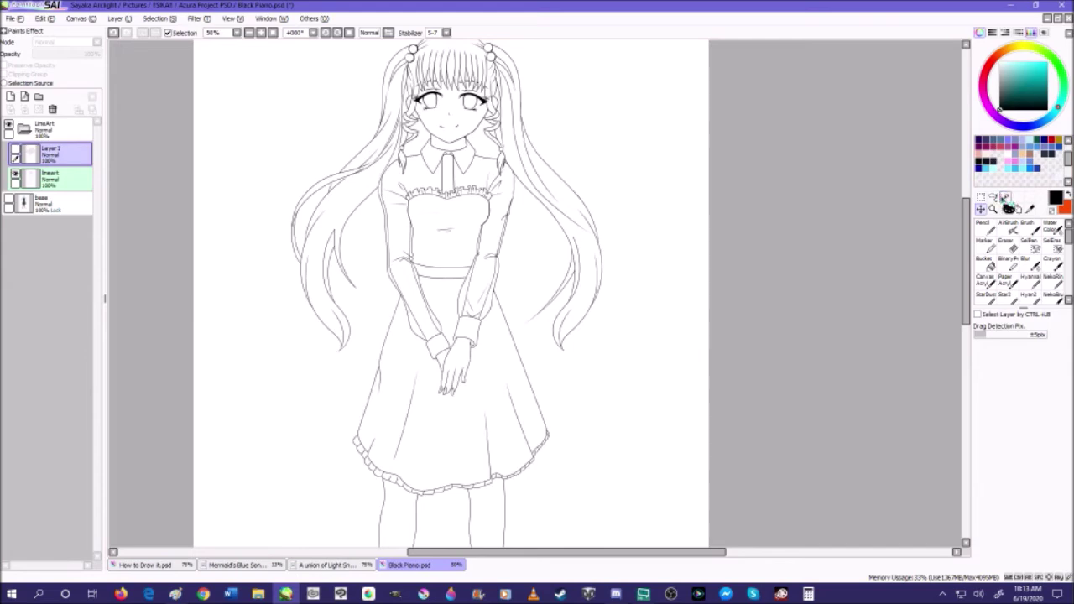
pyautogui.scroll(2, 307, 267)
pyautogui.click(399, 241)
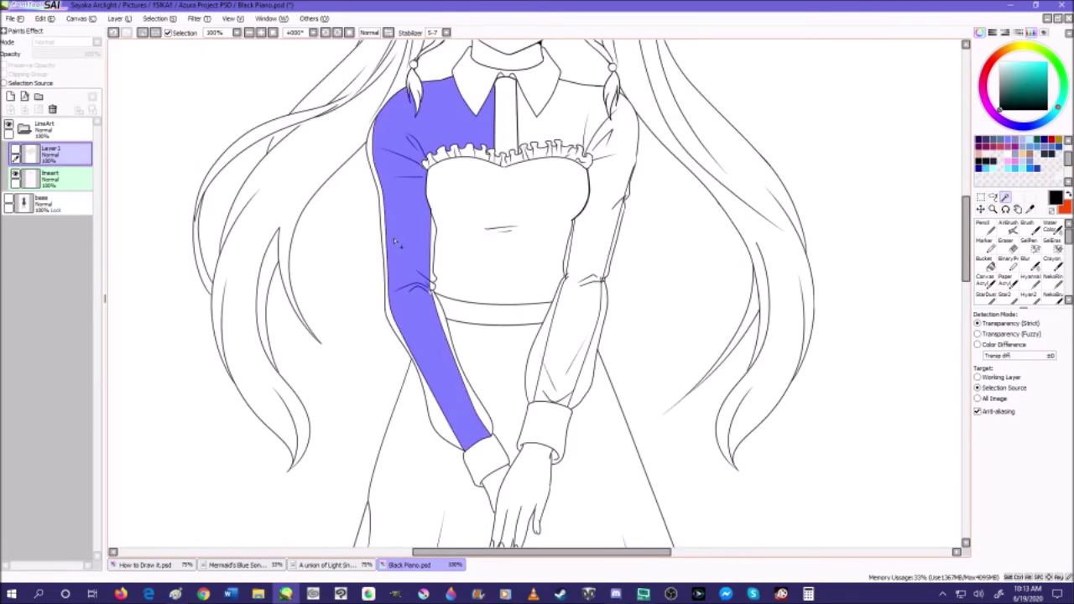
pyautogui.click(391, 242)
pyautogui.click(436, 248)
pyautogui.scroll(1, 433, 287)
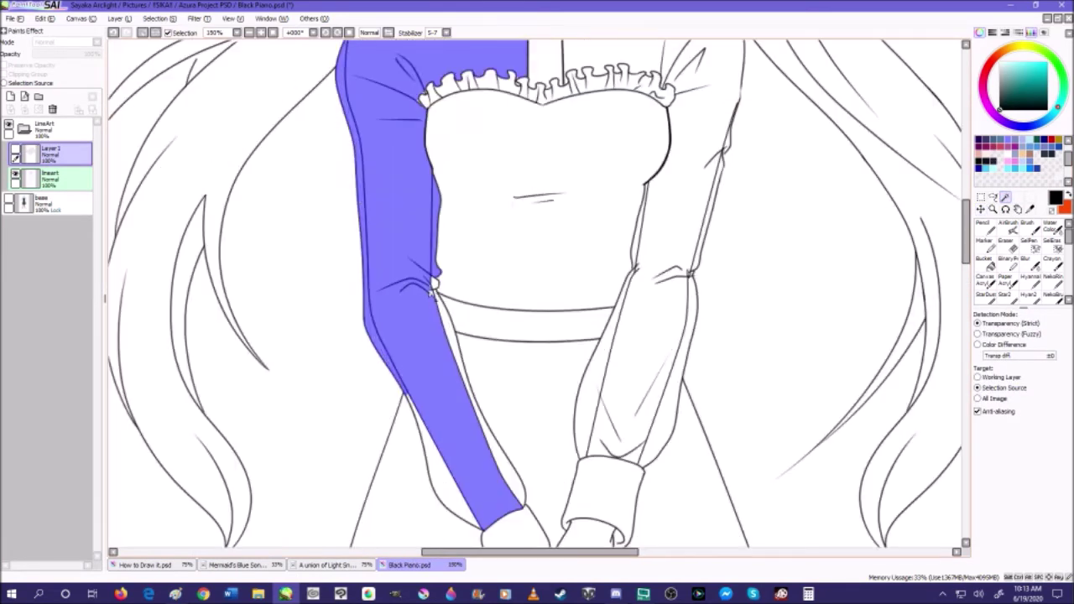
pyautogui.click(436, 294)
pyautogui.scroll(3, 436, 294)
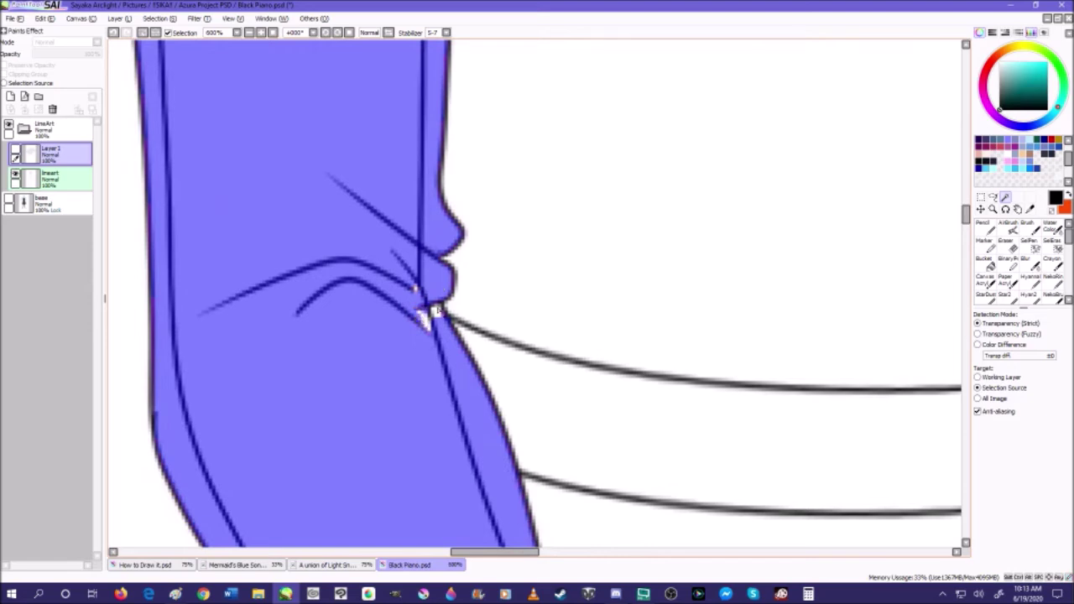
pyautogui.scroll(-6, 424, 319)
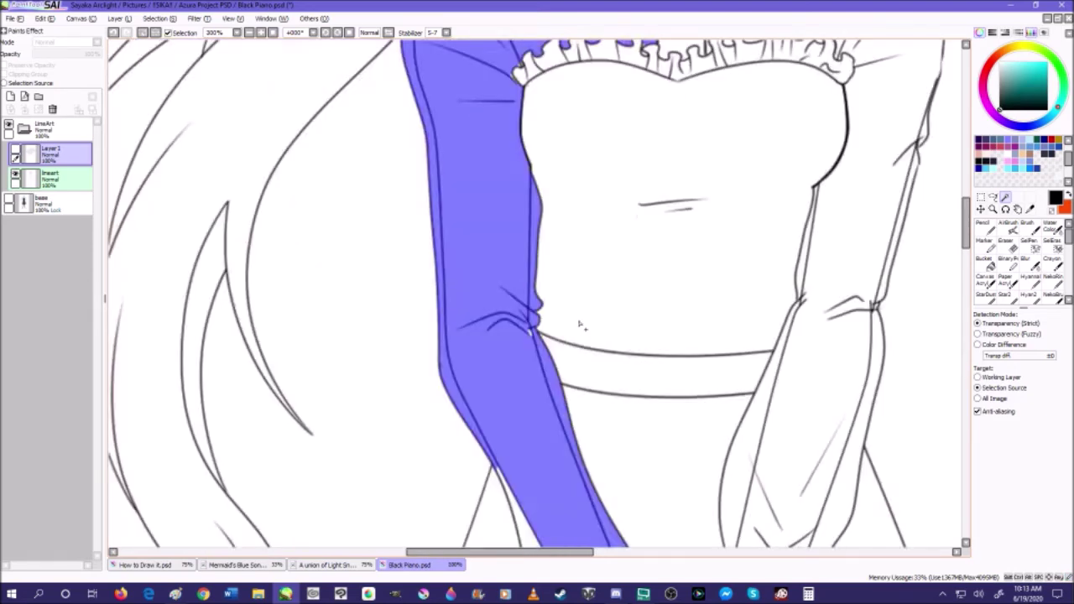
# - Add the upper and lower parts of the right sleeve to the selection with the Magic Wand
pyautogui.click(684, 269)
pyautogui.click(663, 365)
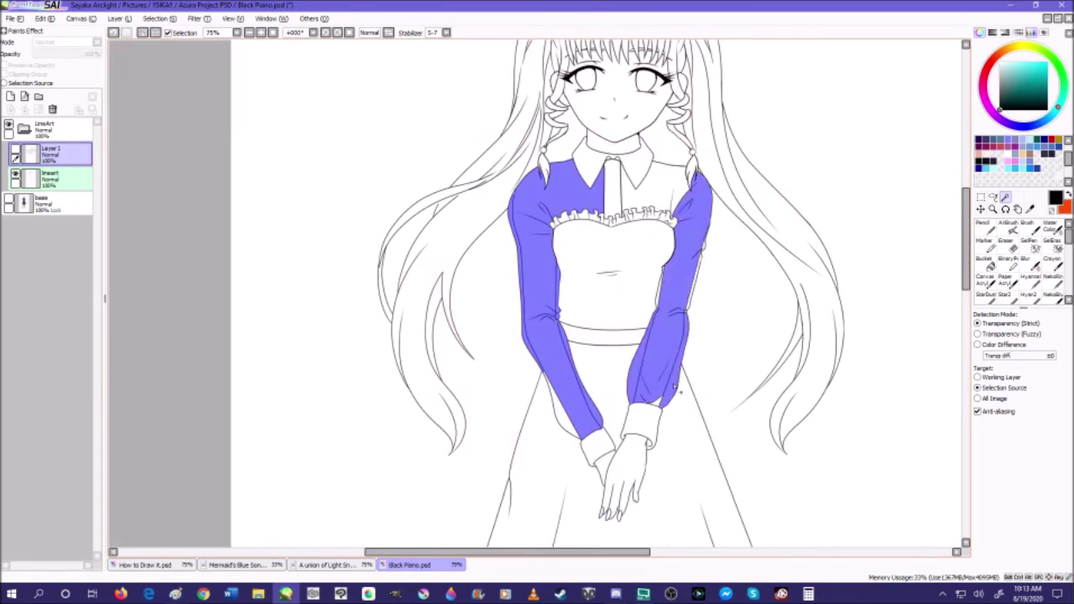
pyautogui.scroll(2, 662, 366)
pyautogui.scroll(3, 646, 405)
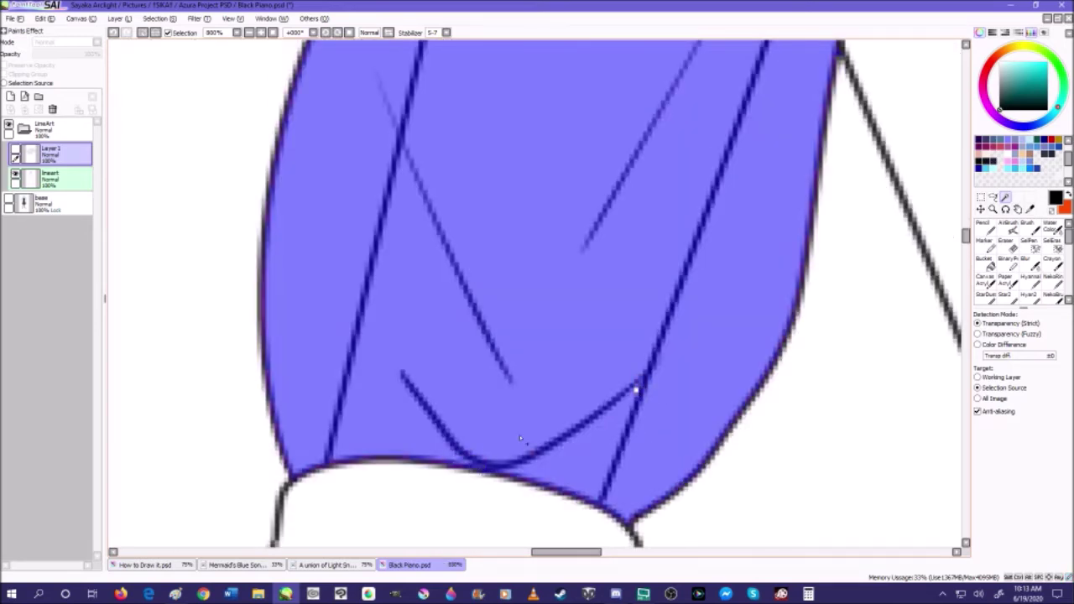
pyautogui.scroll(-7, 519, 434)
pyautogui.scroll(2, 526, 361)
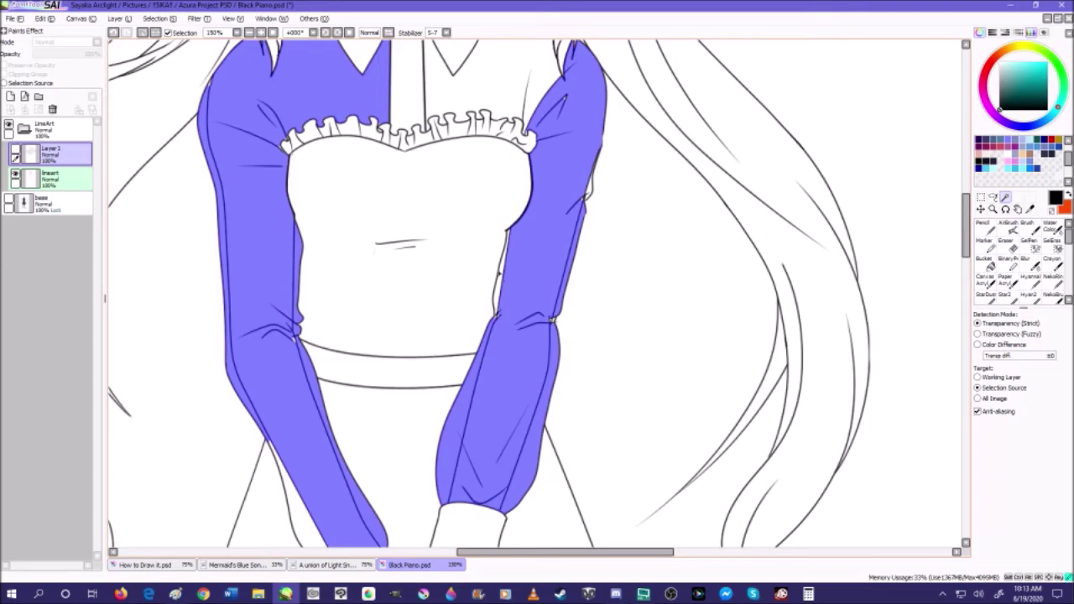
# - Fill the unselected gaps along the right sleeve's outer edge with the Selection Pen
pyautogui.scroll(4, 541, 339)
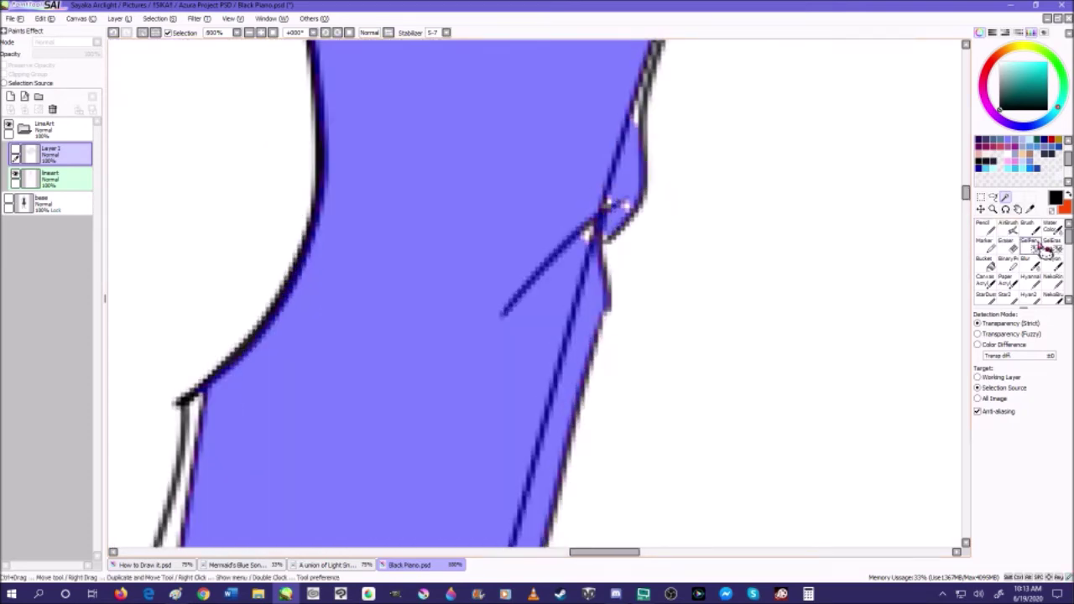
pyautogui.click(1030, 243)
pyautogui.scroll(3, 647, 90)
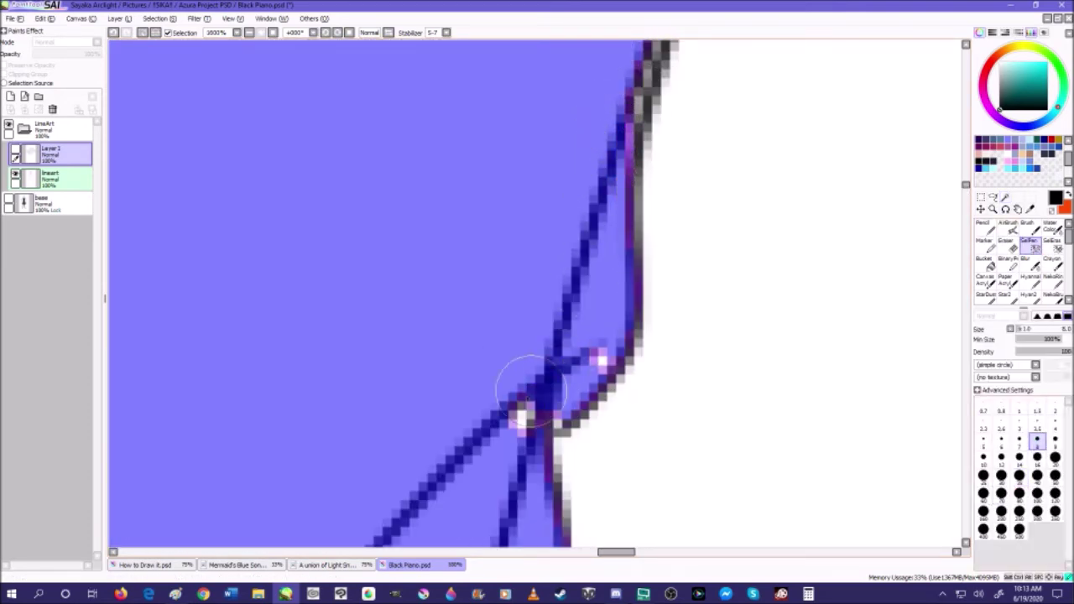
pyautogui.scroll(-2, 537, 369)
pyautogui.scroll(-5, 550, 365)
pyautogui.scroll(6, 574, 275)
pyautogui.moveTo(574, 275)
pyautogui.mouseDown()
pyautogui.moveTo(530, 439)
pyautogui.moveTo(514, 449)
pyautogui.mouseUp()
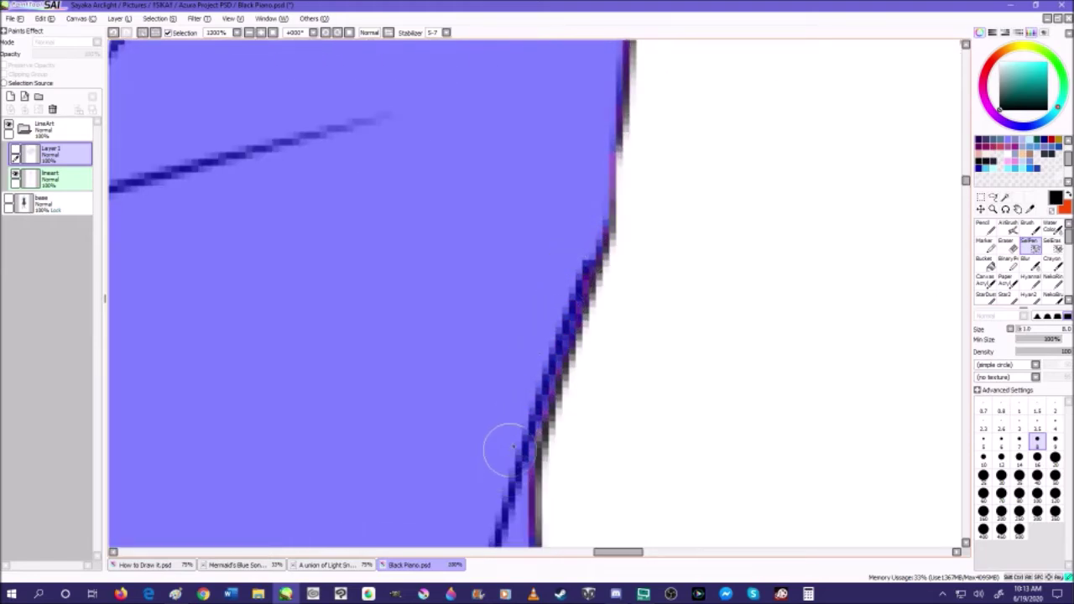
pyautogui.scroll(-6, 513, 448)
pyautogui.scroll(3, 470, 229)
pyautogui.scroll(-3, 591, 277)
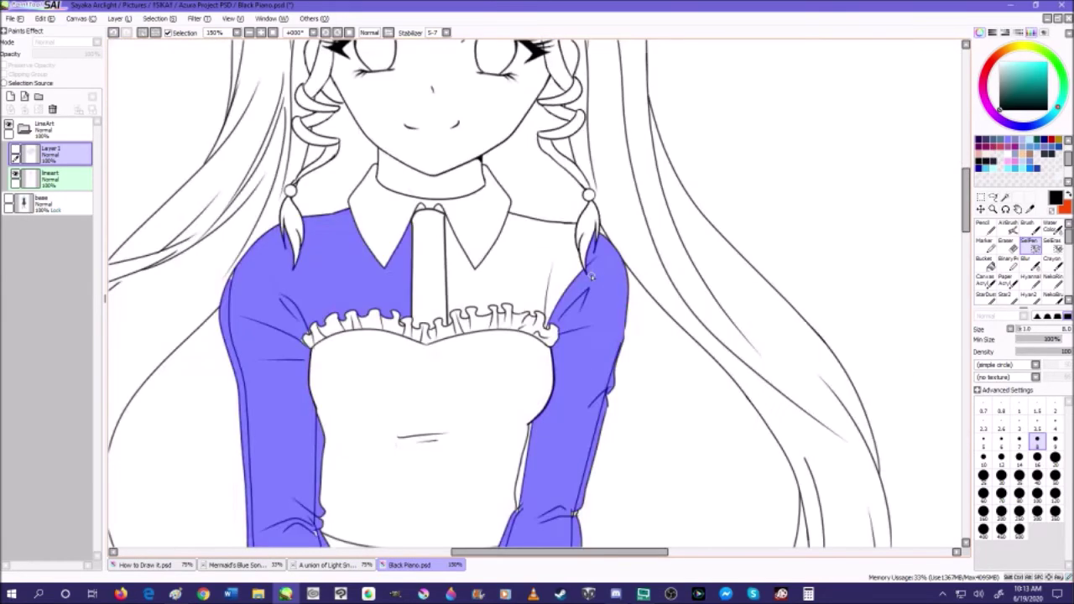
# - Add the missed area at the left sleeve's lower cuff corner to the selection with the Selection Pen and Magic Wand, and fill the remaining slivers
pyautogui.scroll(-4, 591, 277)
pyautogui.scroll(5, 474, 303)
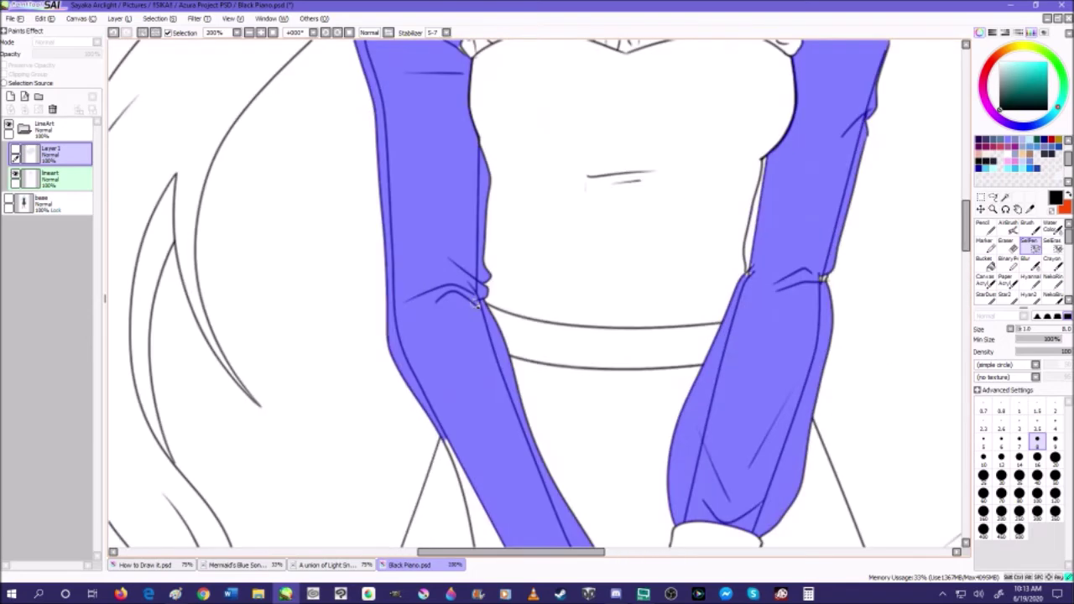
pyautogui.scroll(-3, 449, 278)
pyautogui.scroll(9, 492, 420)
pyautogui.moveTo(508, 398)
pyautogui.mouseDown()
pyautogui.moveTo(567, 407)
pyautogui.moveTo(516, 395)
pyautogui.moveTo(451, 316)
pyautogui.mouseUp()
pyautogui.click(1005, 197)
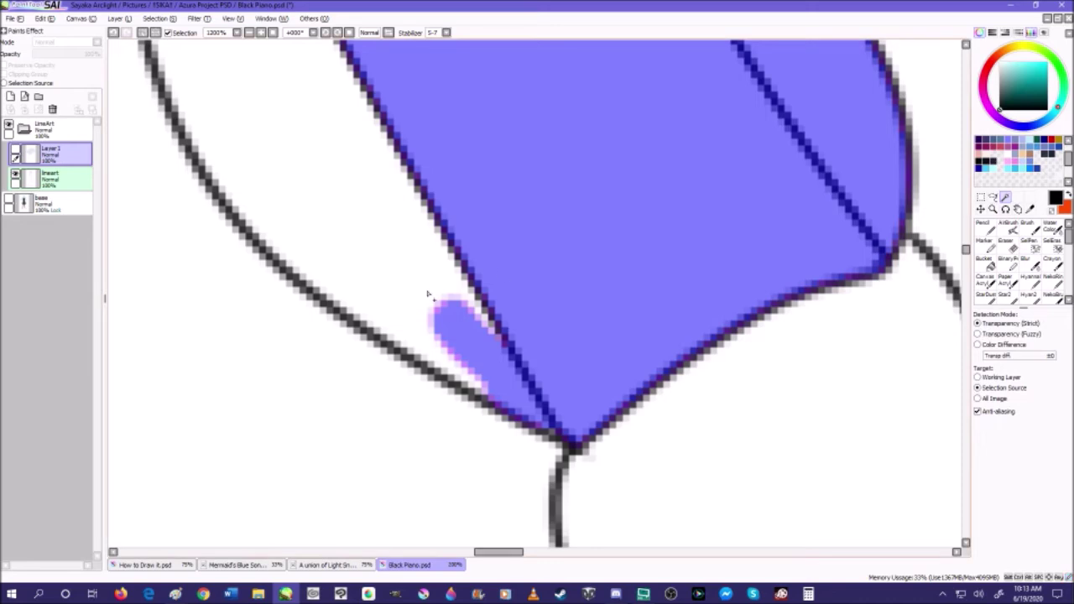
pyautogui.click(434, 281)
pyautogui.scroll(-2, 465, 318)
pyautogui.click(1028, 240)
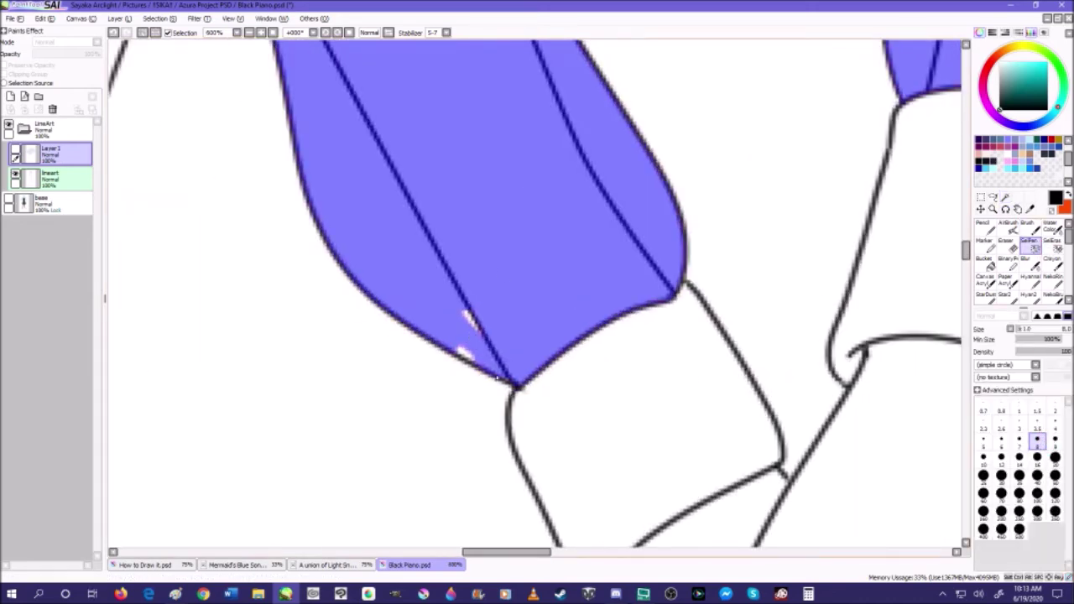
pyautogui.scroll(3, 475, 310)
pyautogui.scroll(-2, 475, 311)
pyautogui.moveTo(511, 427); pyautogui.dragTo(529, 419)
pyautogui.scroll(-6, 520, 402)
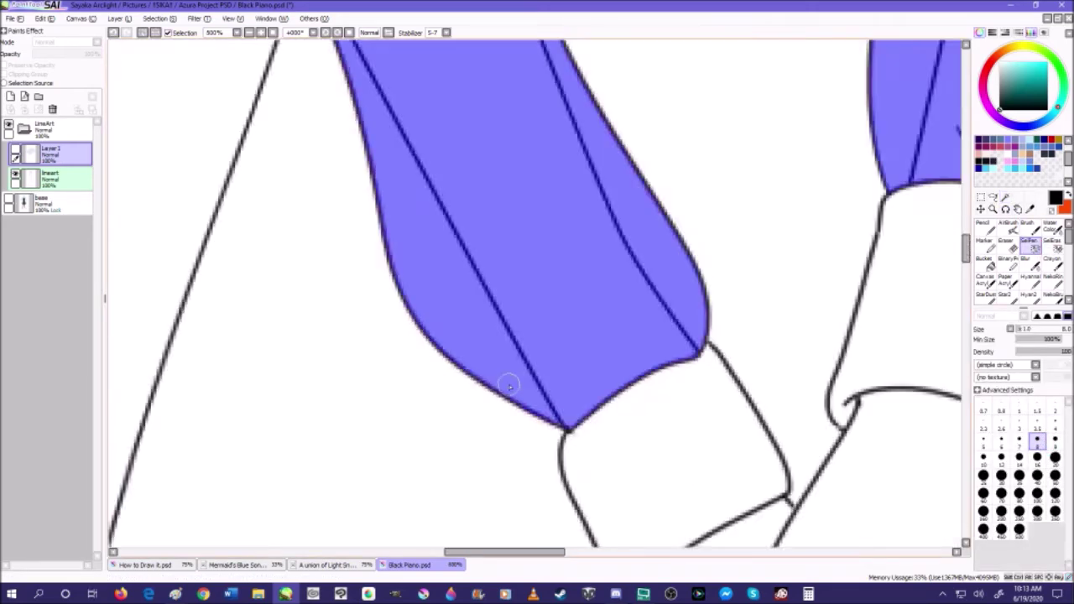
# - Fill the small selection gaps on the left forearm and along the outer shoulder edge with the Selection Pen
pyautogui.scroll(6, 490, 326)
pyautogui.click(456, 335)
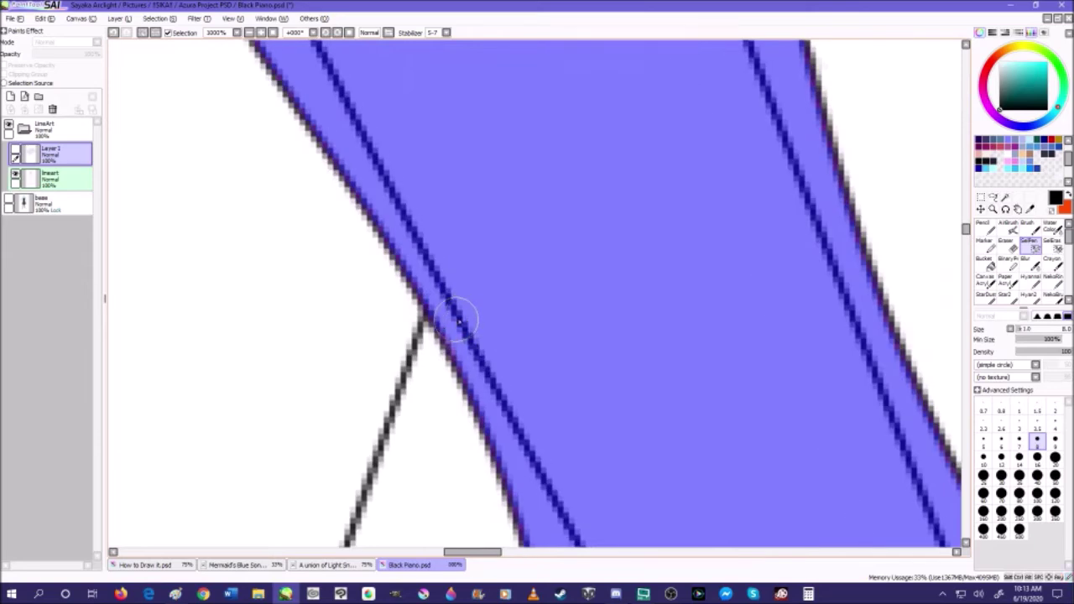
pyautogui.scroll(-7, 464, 336)
pyautogui.scroll(4, 464, 336)
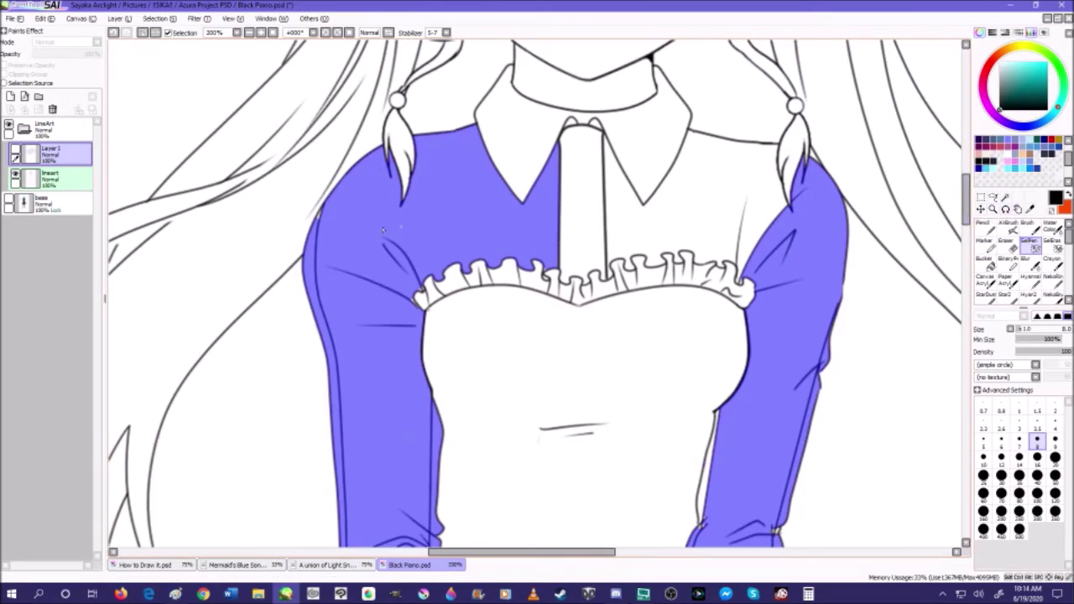
pyautogui.scroll(3, 295, 203)
pyautogui.moveTo(295, 203); pyautogui.dragTo(302, 183)
pyautogui.click(643, 593)
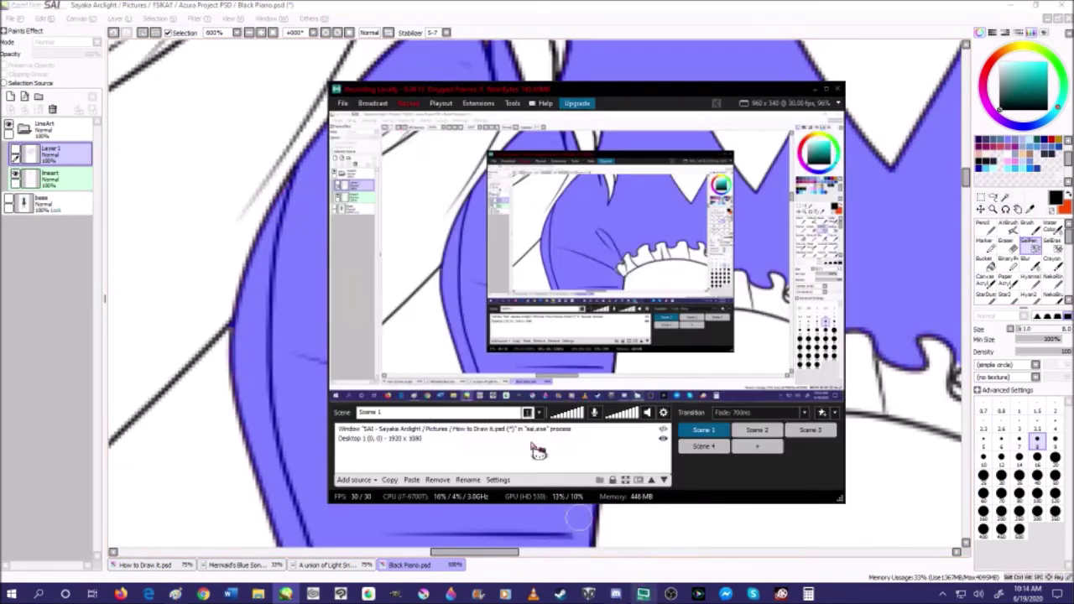
pyautogui.click(6, 358)
pyautogui.scroll(-4, 530, 261)
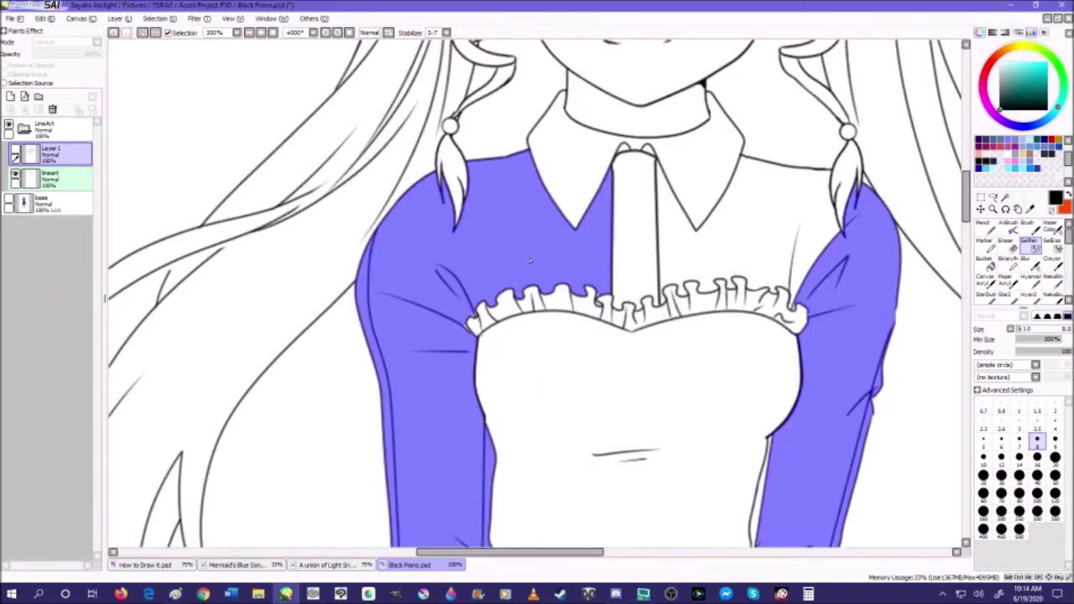
# - Choose the Magic Wand for the right shoulder panel, and pause the local recording in the recorder window
pyautogui.click(1006, 198)
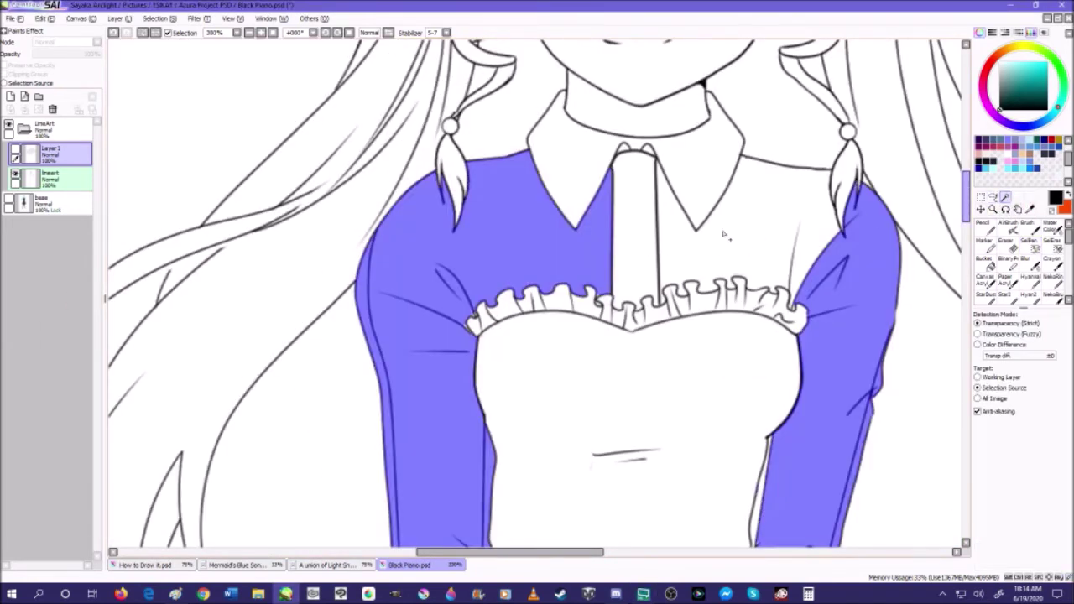
pyautogui.click(644, 596)
pyautogui.click(409, 104)
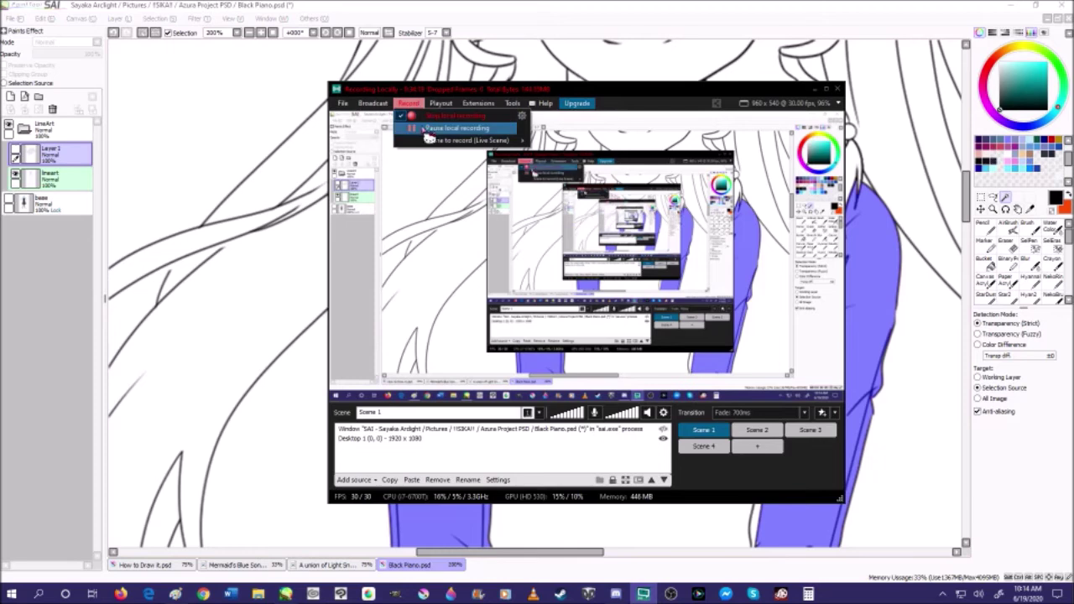
pyautogui.click(429, 131)
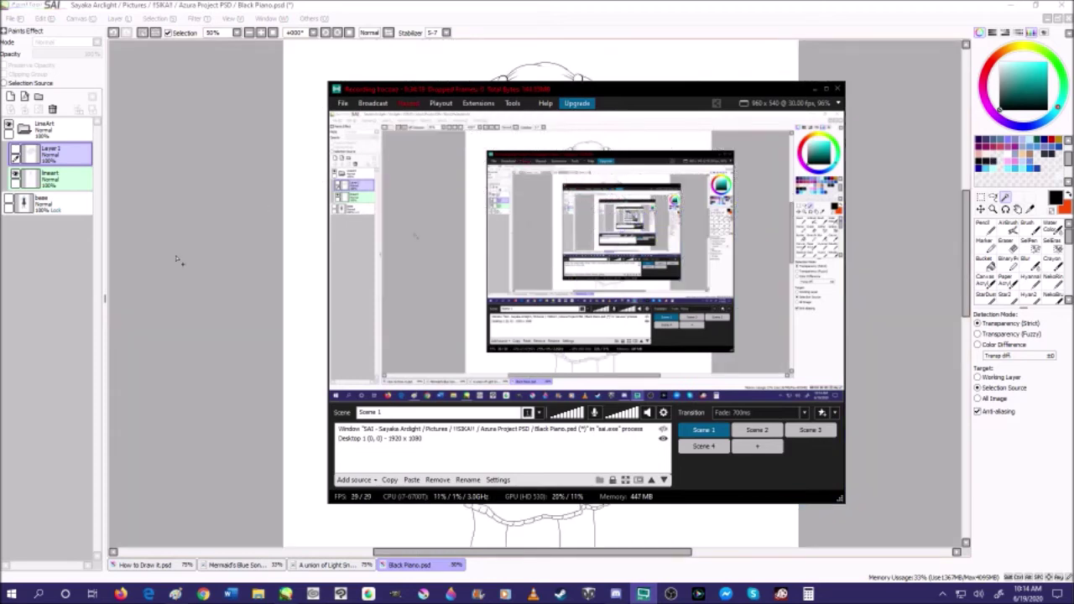
pyautogui.click(179, 259)
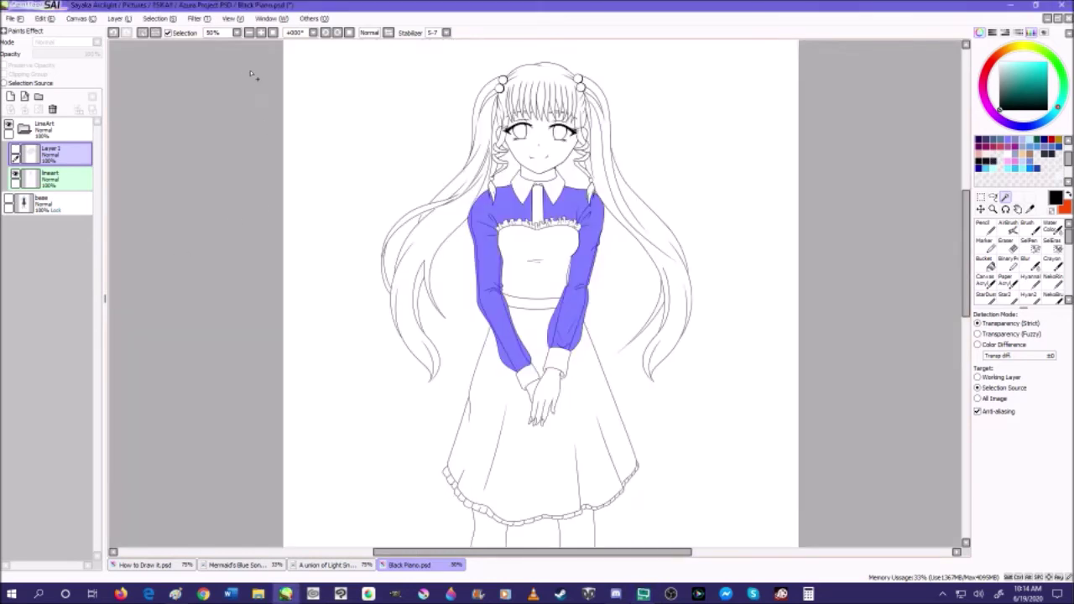
# - Invert the selection, clear the re-shown honeycomb layer outside the sheer sleeves and shoulders, and deselect
pyautogui.click(157, 34)
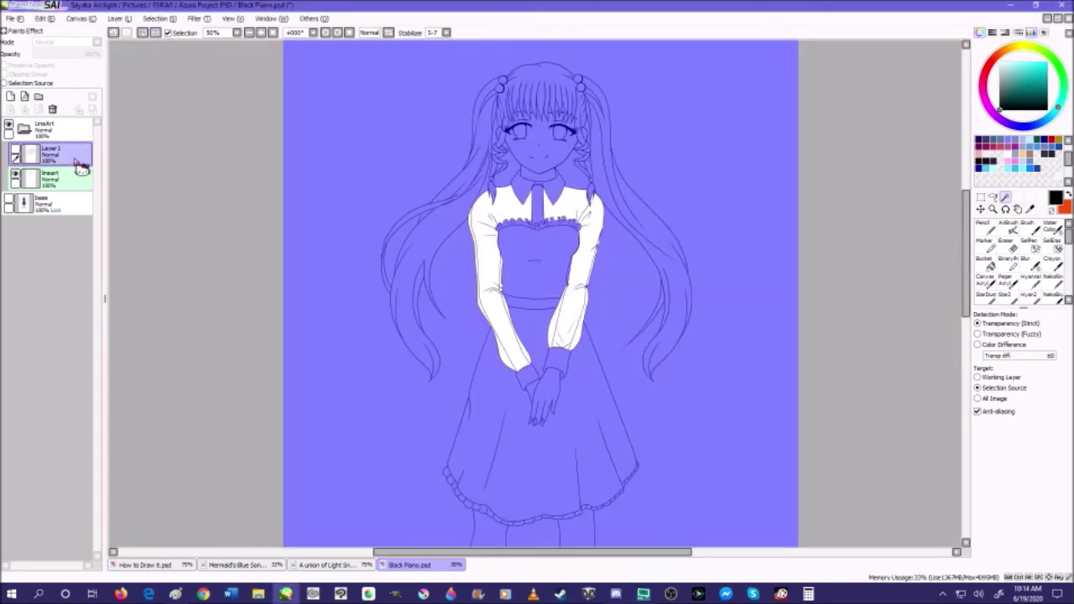
pyautogui.click(15, 148)
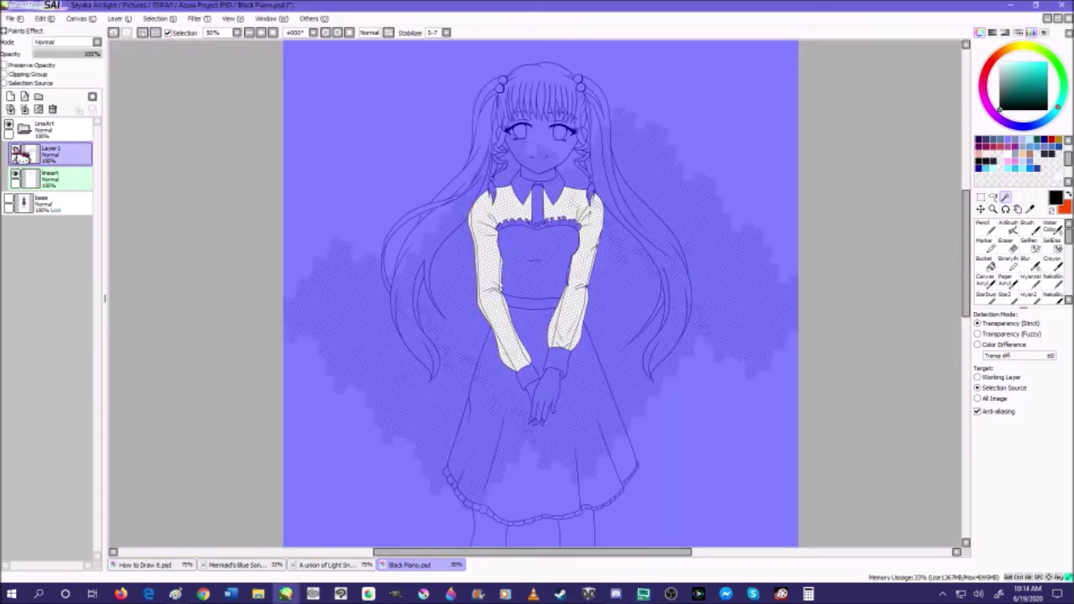
pyautogui.click(41, 111)
pyautogui.scroll(-4, 363, 191)
pyautogui.scroll(5, 373, 193)
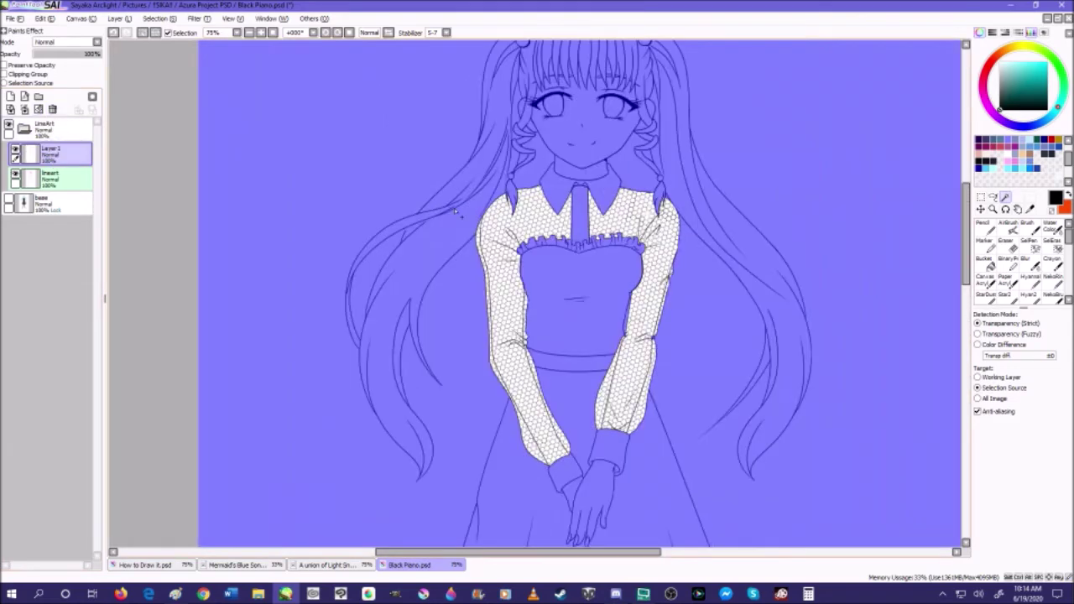
pyautogui.click(143, 33)
pyautogui.scroll(-3, 310, 146)
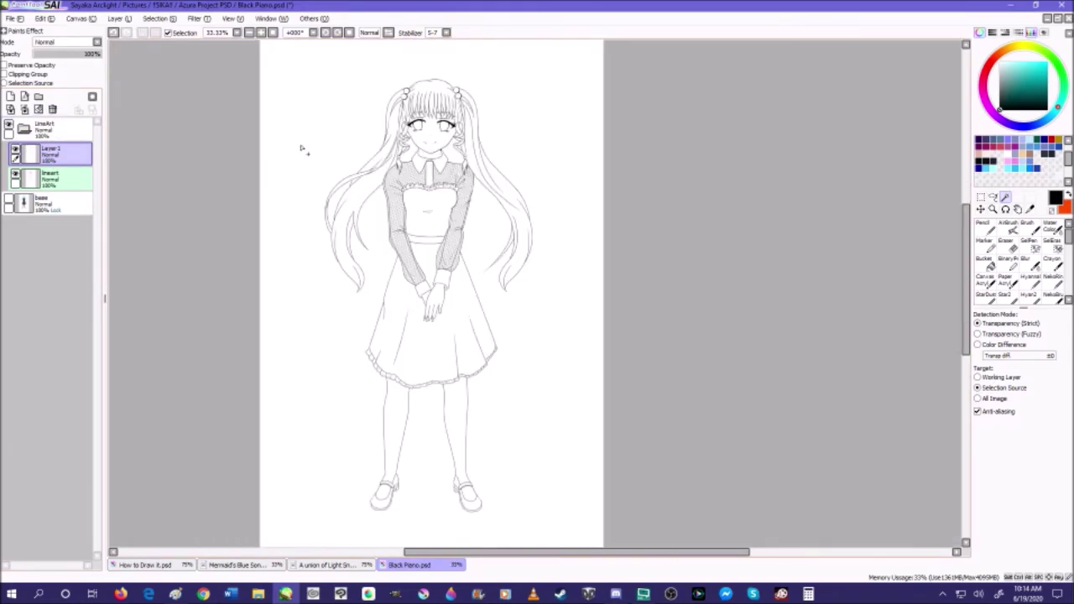
# - Show the base colour layer and rename the honeycomb layer as lace
pyautogui.click(9, 202)
pyautogui.scroll(5, 436, 191)
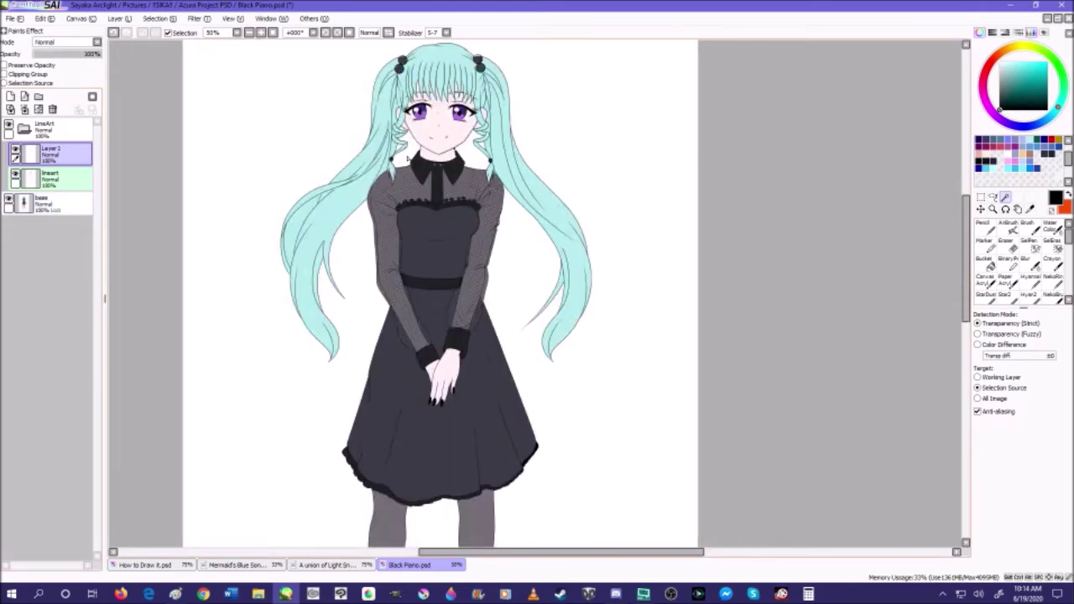
pyautogui.scroll(-2, 458, 195)
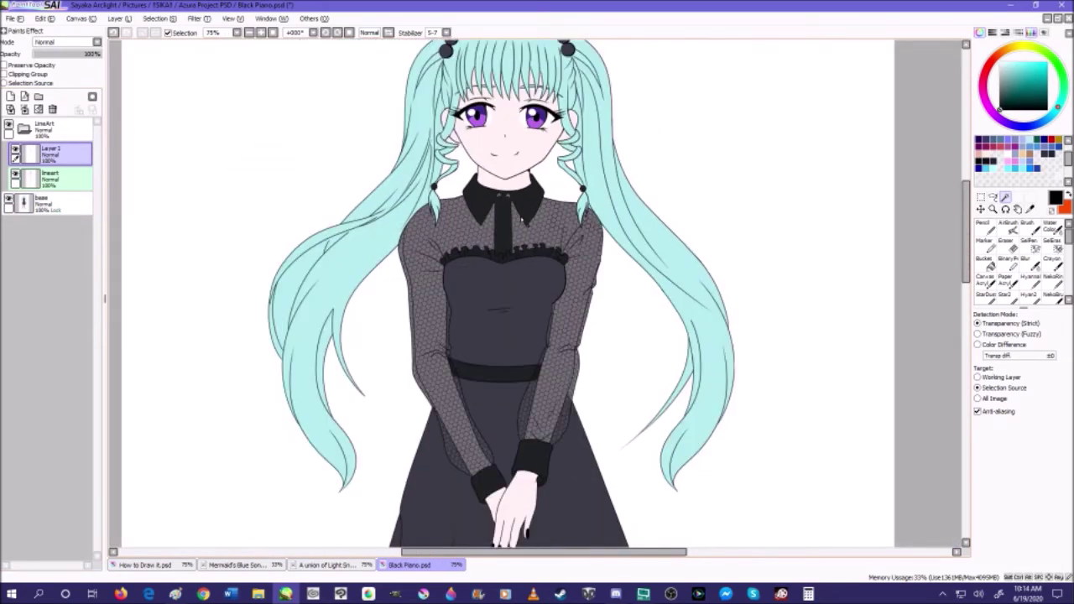
pyautogui.doubleClick(52, 159)
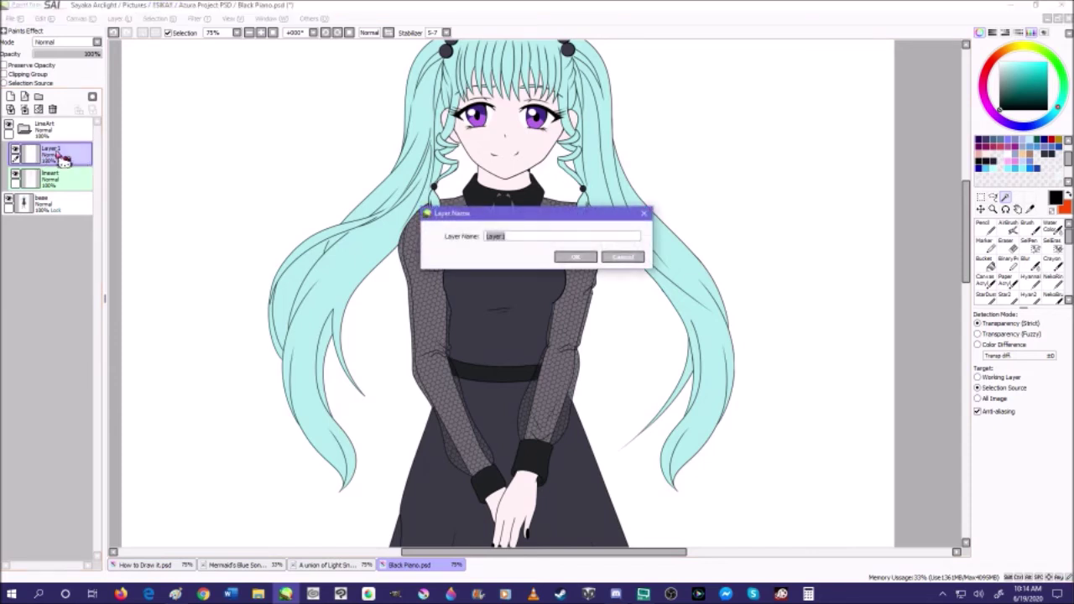
pyautogui.write('base')
pyautogui.press('Return')
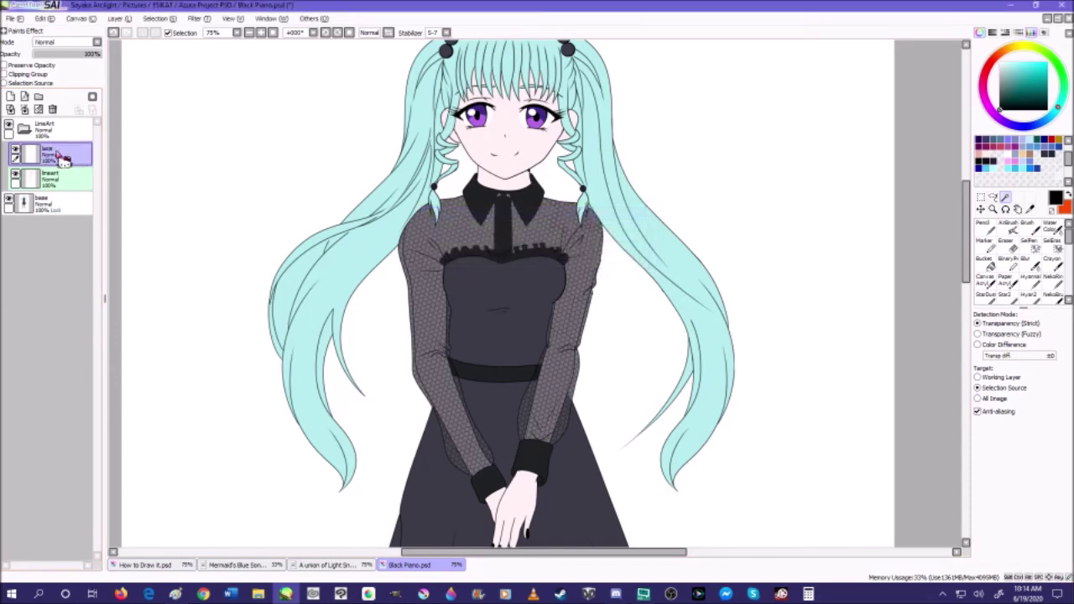
# - Toggle the lace layer's visibility to compare the sheer sleeves with and without the pattern
pyautogui.click(13, 149)
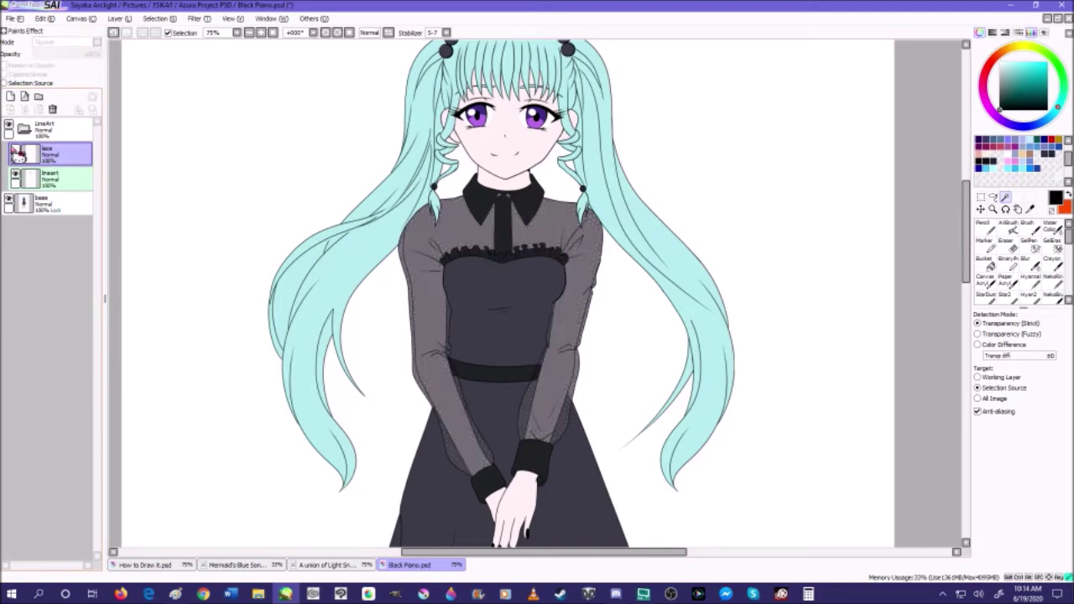
pyautogui.click(13, 149)
pyautogui.click(13, 149)
pyautogui.scroll(1, 306, 261)
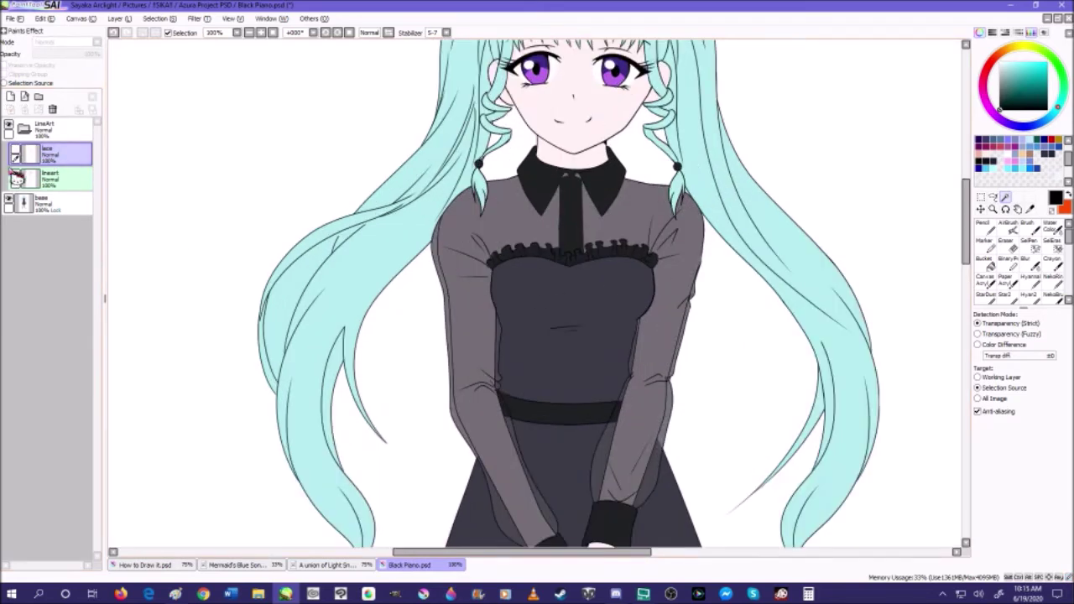
# - Try selecting the left sleeve and shoulder with the Magic Wand while the lineart is the selection source, and deselect
pyautogui.scroll(2, 442, 236)
pyautogui.click(469, 265)
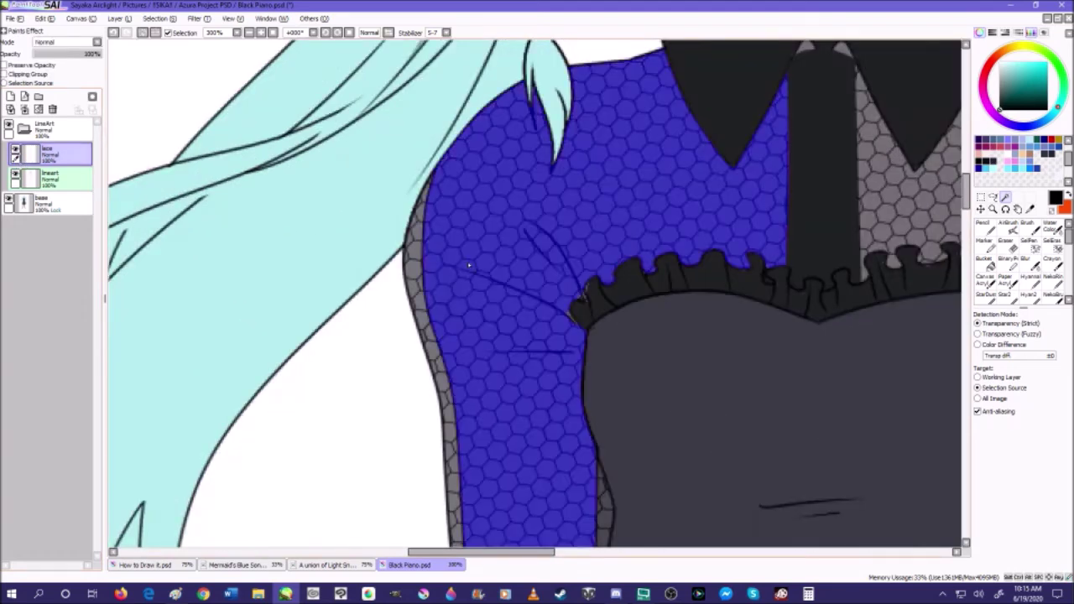
pyautogui.click(142, 33)
# - Make the LineArt folder the selection source, try the Magic Wand on individual honeycomb cells, and clear the selection
pyautogui.click(70, 124)
pyautogui.click(45, 84)
pyautogui.click(500, 205)
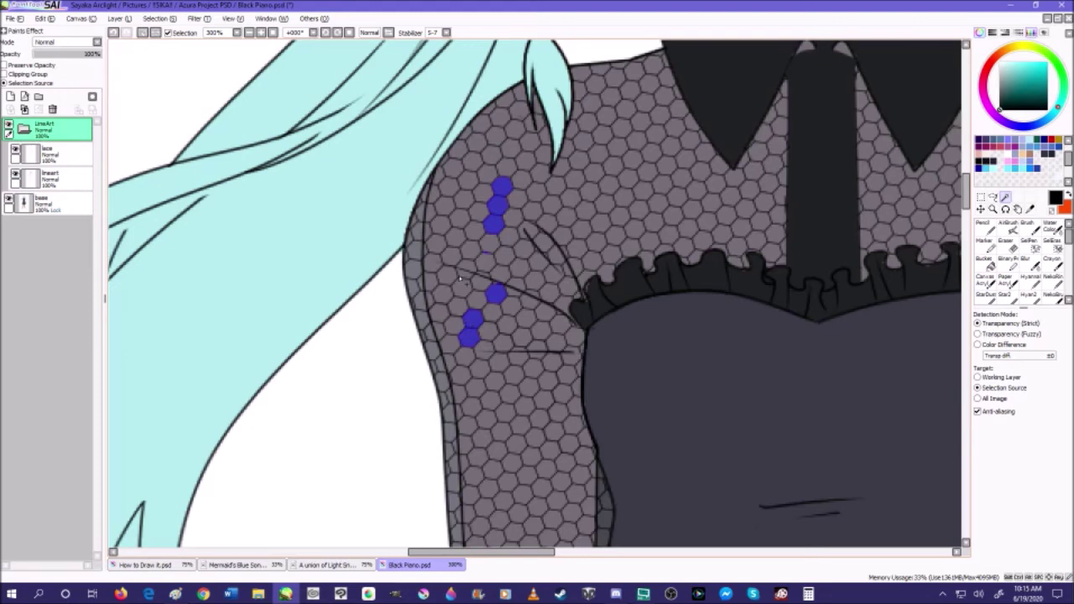
pyautogui.moveTo(651, 176); pyautogui.dragTo(663, 204)
pyautogui.scroll(-5, 495, 226)
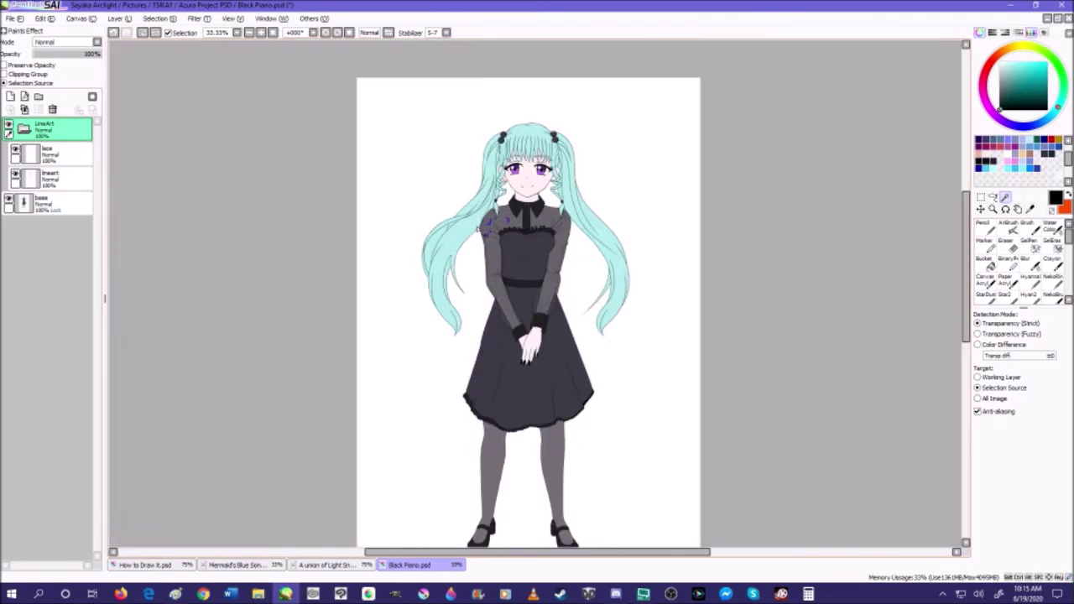
pyautogui.scroll(3, 526, 235)
pyautogui.click(142, 34)
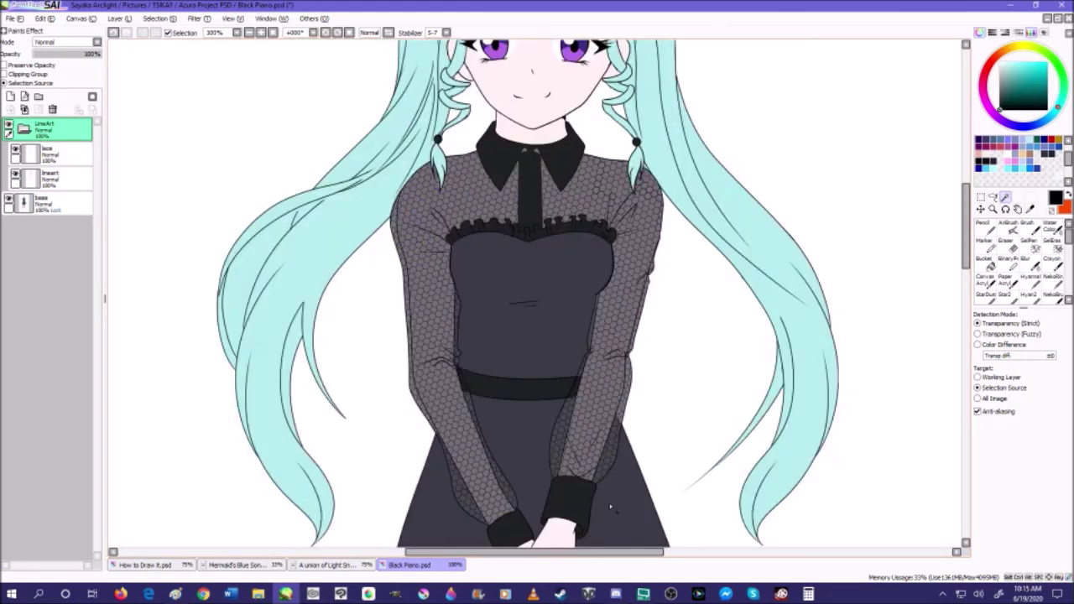
# - Switch to the recorder window, pause the local recording, and return to the drawing
pyautogui.click(642, 593)
pyautogui.click(409, 103)
pyautogui.click(427, 134)
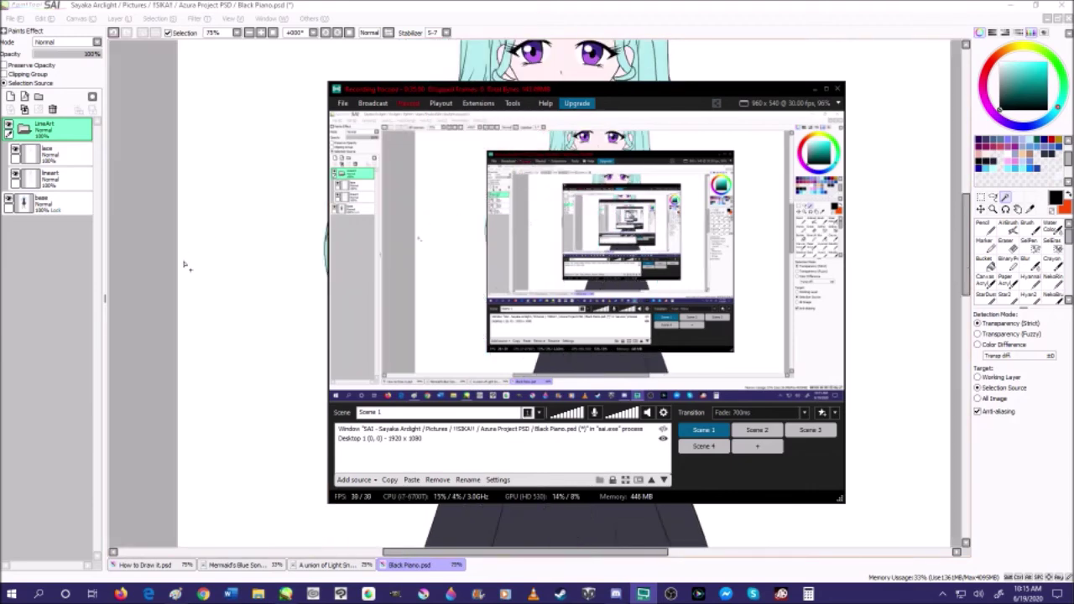
pyautogui.hotkey('alt', 'Tab')
pyautogui.scroll(3, 545, 293)
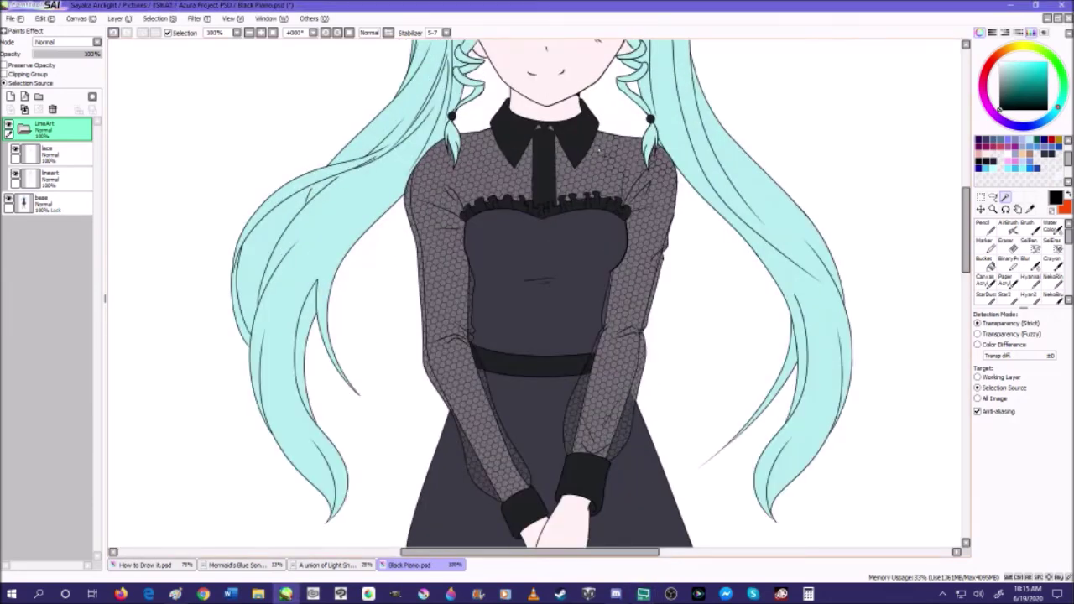
# - Create a new layer directly above the lace layer in the LineArt folder
pyautogui.click(44, 158)
pyautogui.scroll(-2, 492, 191)
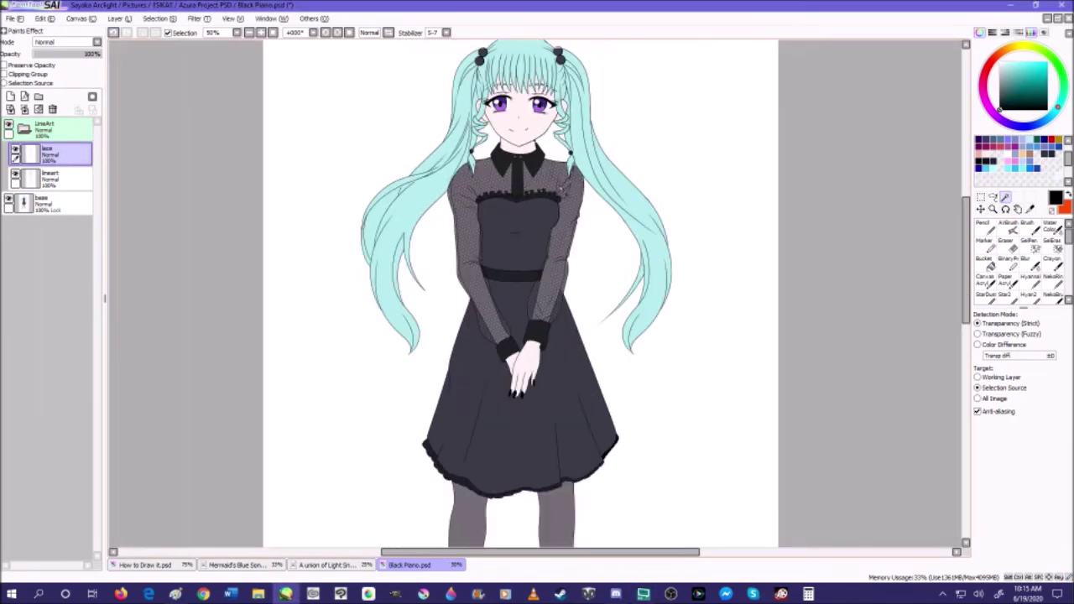
pyautogui.scroll(3, 537, 164)
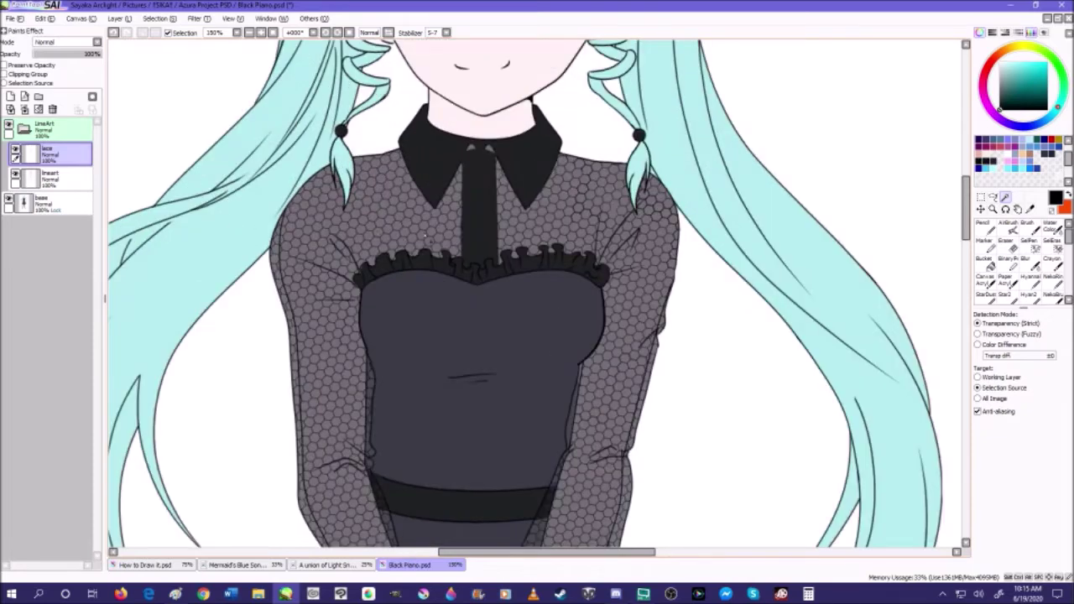
pyautogui.scroll(-1, 394, 233)
pyautogui.click(11, 110)
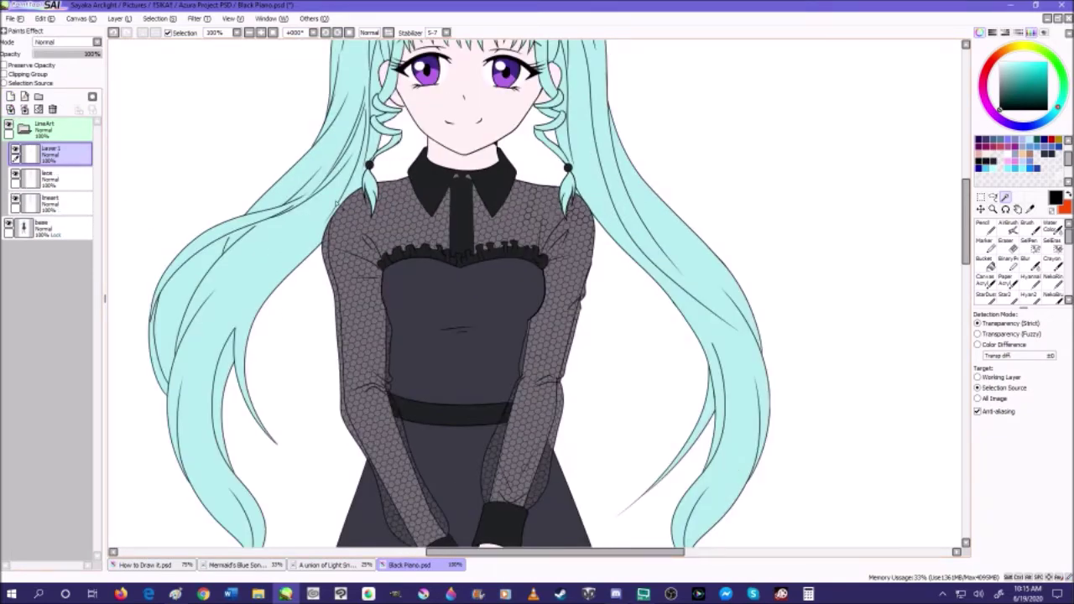
pyautogui.scroll(3, 687, 202)
pyautogui.scroll(-2, 688, 201)
pyautogui.scroll(2, 703, 194)
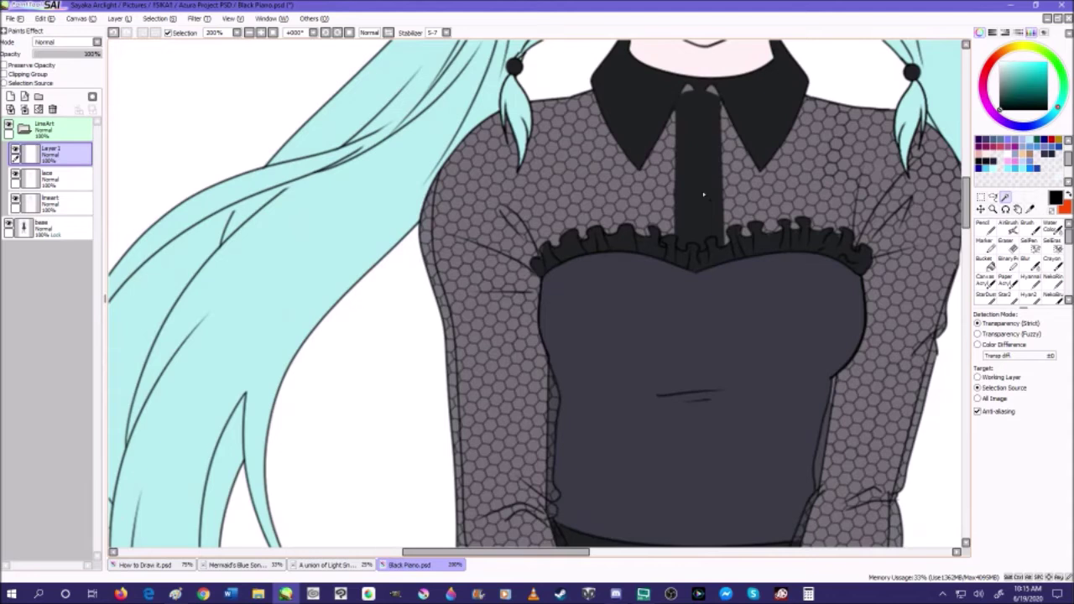
# - Sketch cyan petal shapes over the lace on the left shoulder panel with the Pencil at size 3.5
pyautogui.click(983, 226)
pyautogui.scroll(2, 1010, 474)
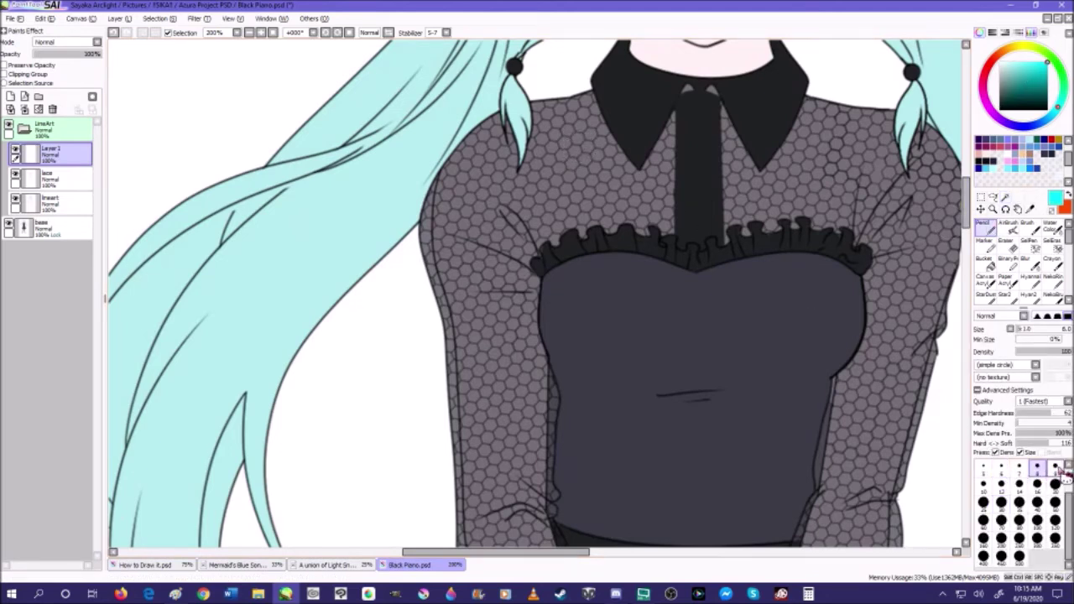
pyautogui.click(1037, 485)
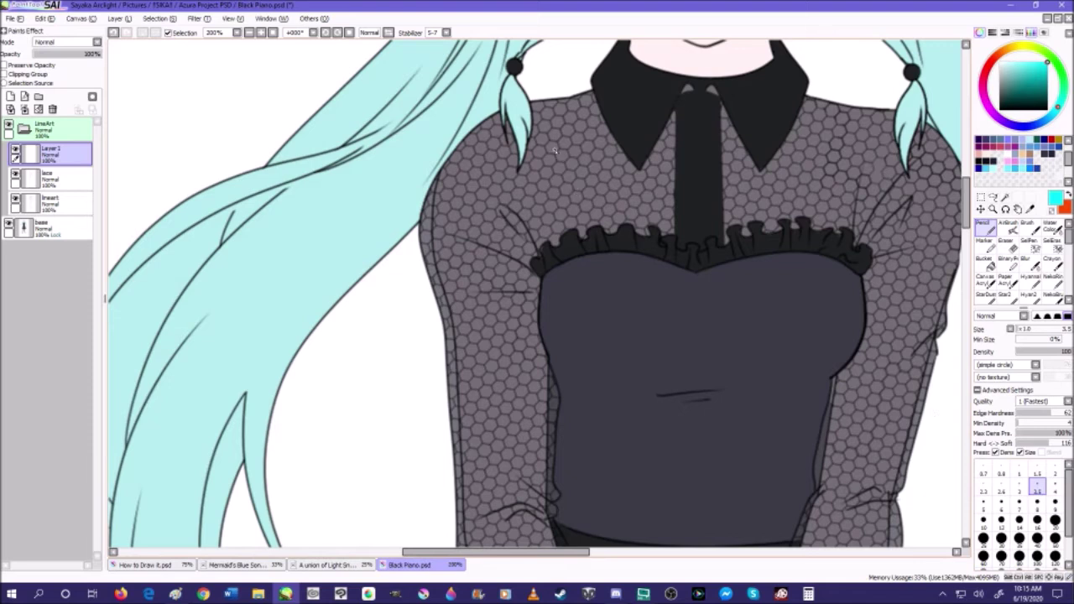
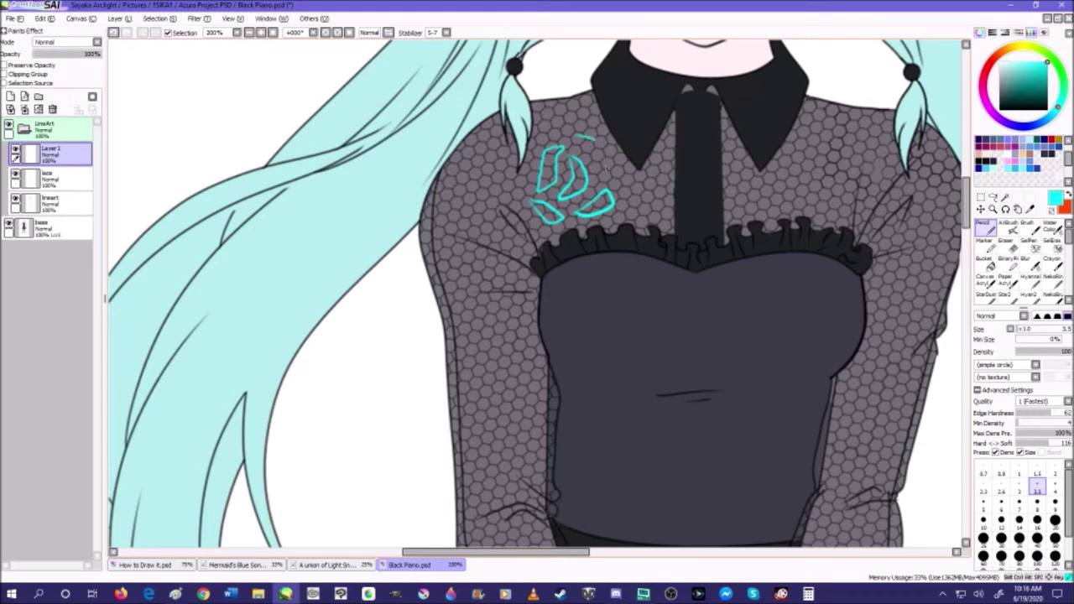
# - Replace the petal sketch with small heart outlines on the shoulders, and recolour them black with Preserve Opacity on
pyautogui.click(39, 110)
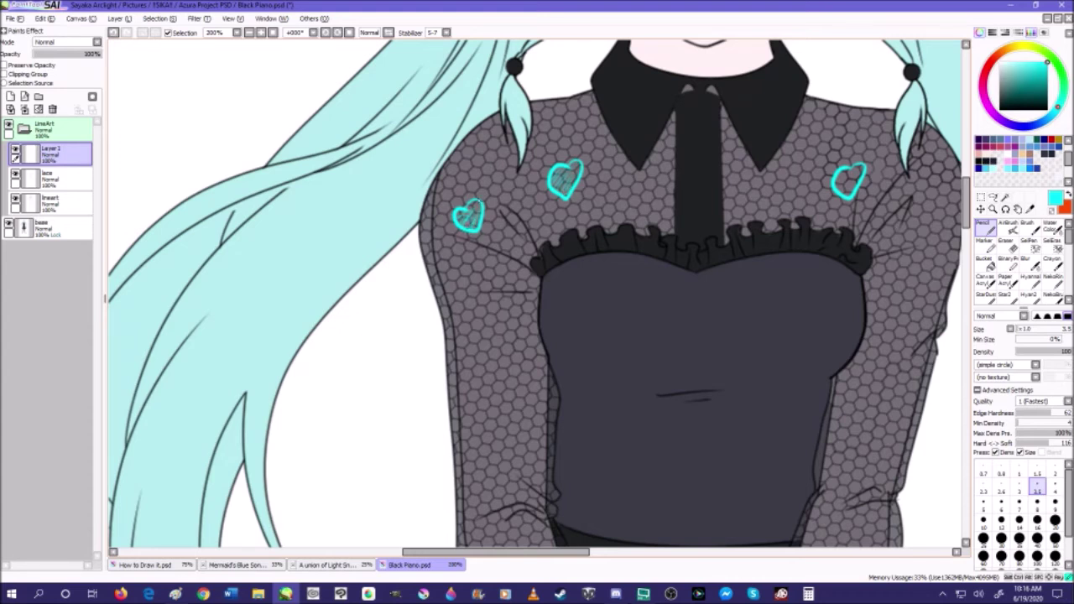
pyautogui.click(13, 66)
pyautogui.hotkey('ctrl', 'f')
pyautogui.scroll(-7, 356, 264)
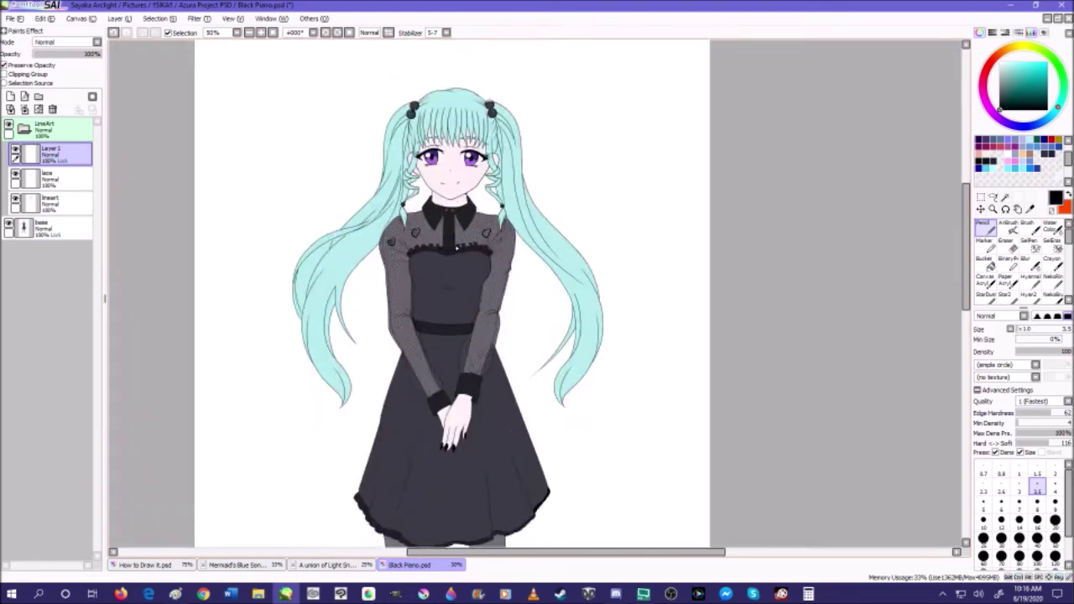
pyautogui.scroll(2, 453, 261)
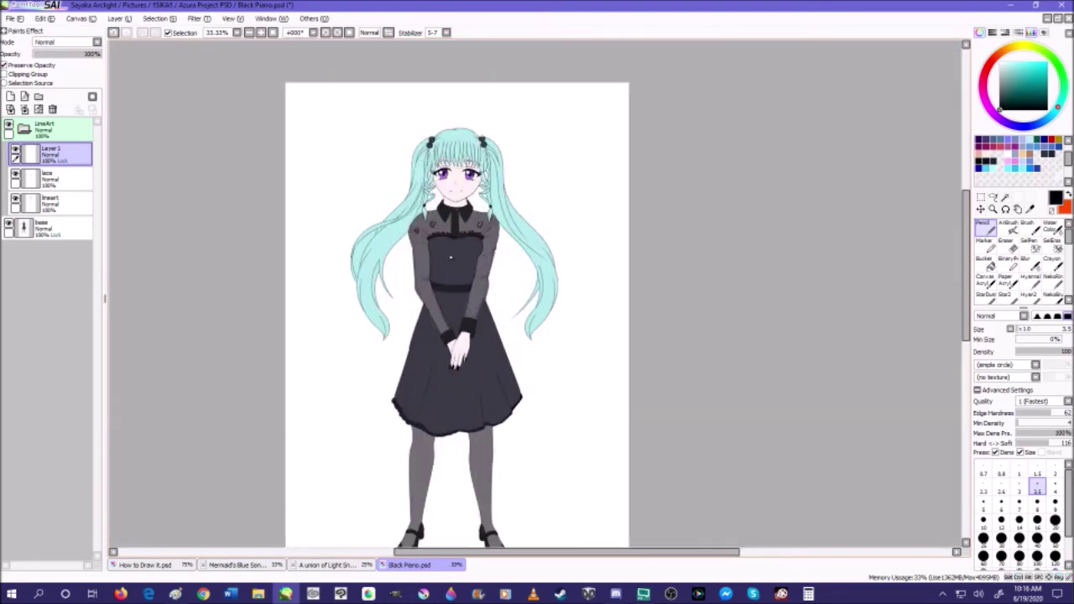
# - Try erasing the inside of the heart on the shoulder with the Eraser, and undo the erasing
pyautogui.scroll(3, 459, 249)
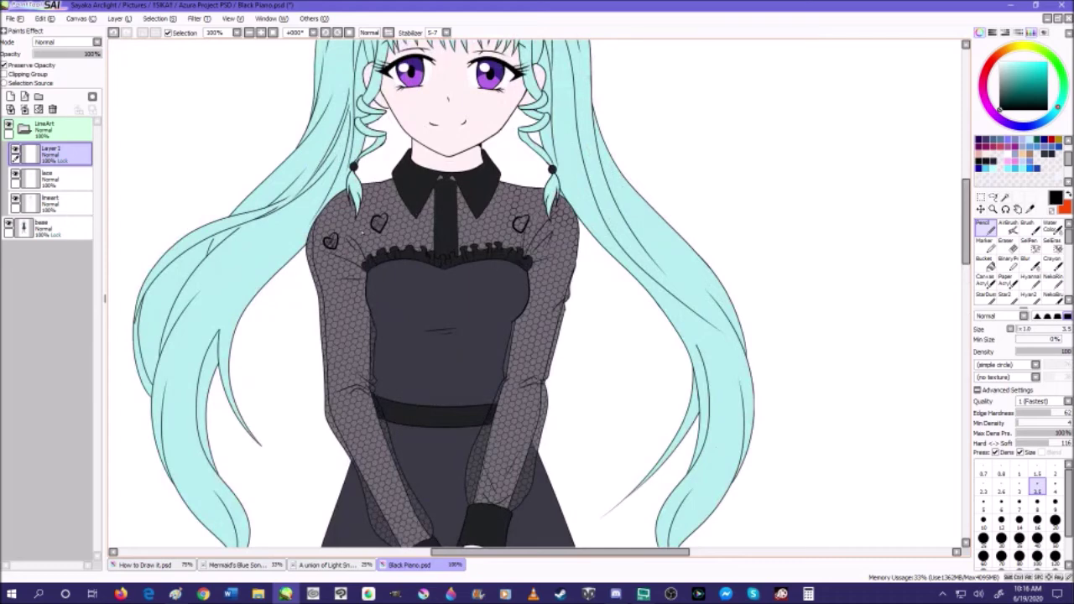
pyautogui.scroll(1, 361, 227)
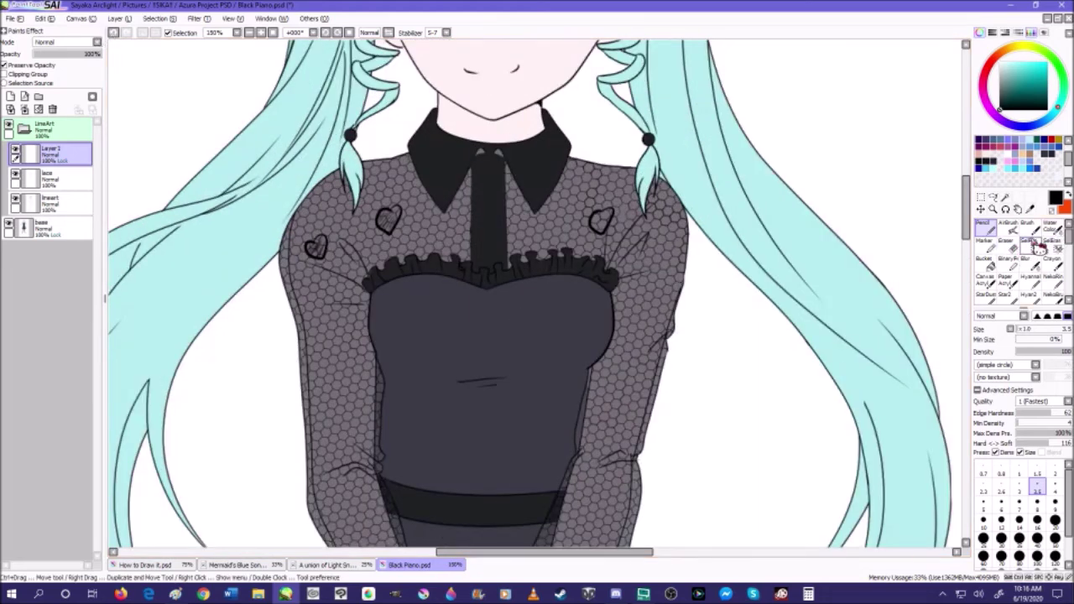
pyautogui.click(1005, 242)
pyautogui.scroll(3, 395, 215)
pyautogui.moveTo(368, 229); pyautogui.dragTo(383, 228)
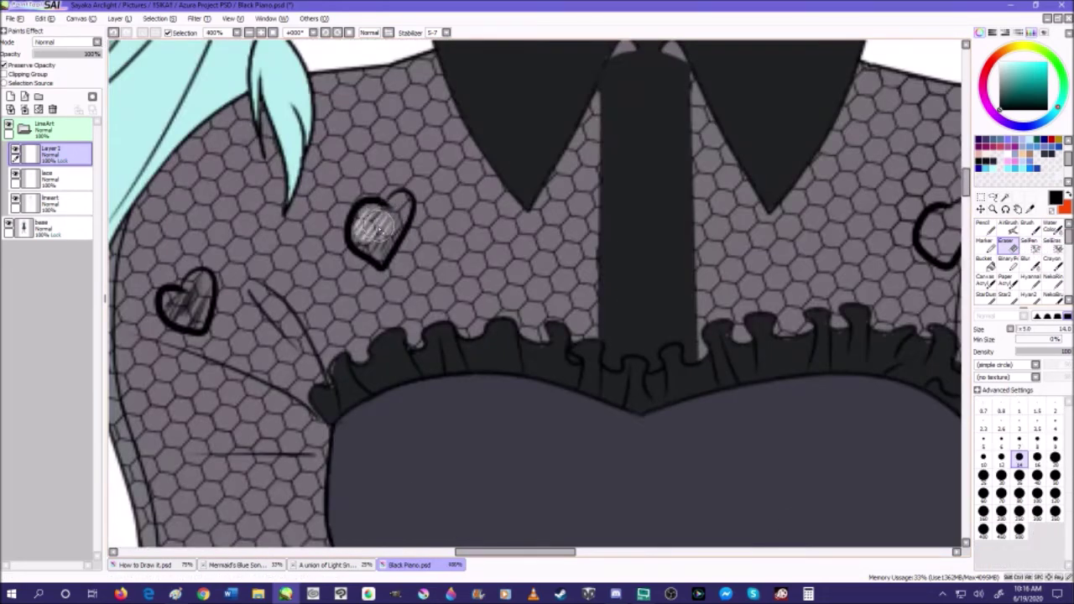
pyautogui.click(114, 34)
pyautogui.click(114, 34)
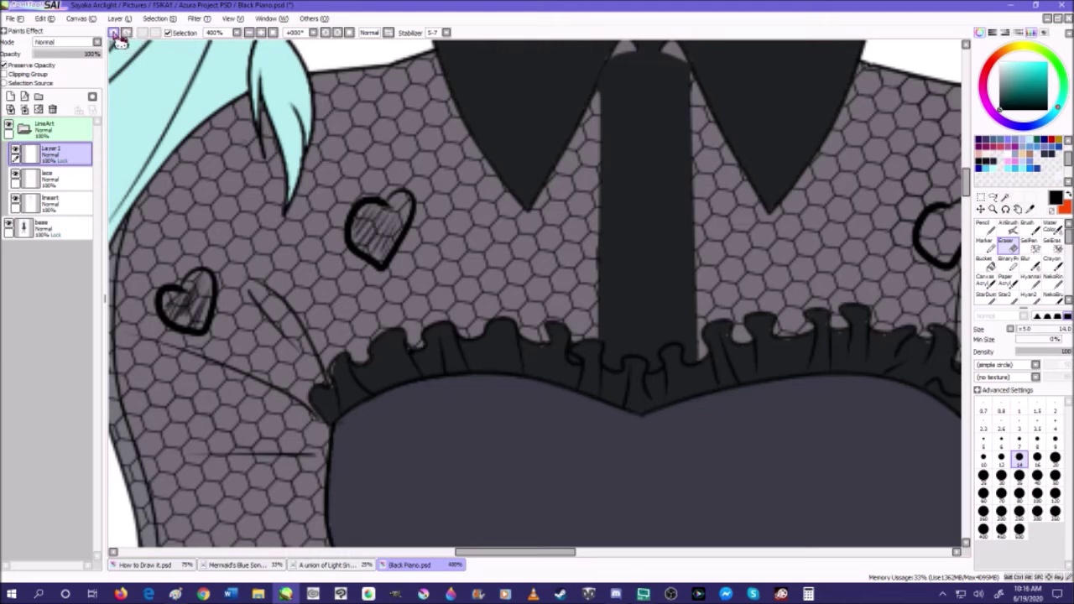
# - Delete the layer holding the hearts and close Black Piano.psd with its changes saved
pyautogui.click(53, 110)
pyautogui.scroll(-9, 415, 181)
pyautogui.scroll(3, 412, 180)
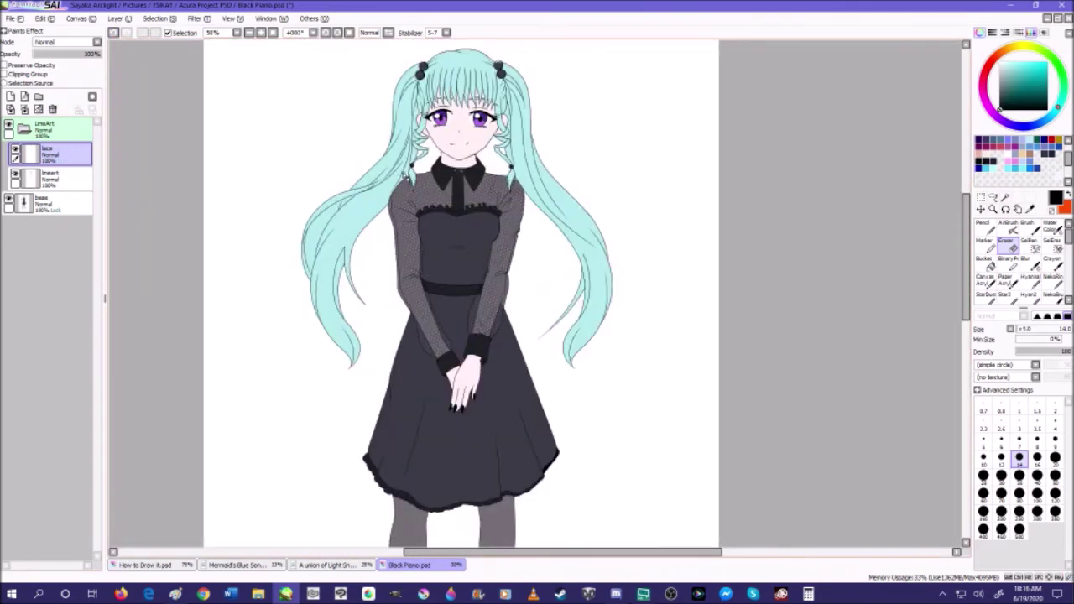
pyautogui.click(1060, 19)
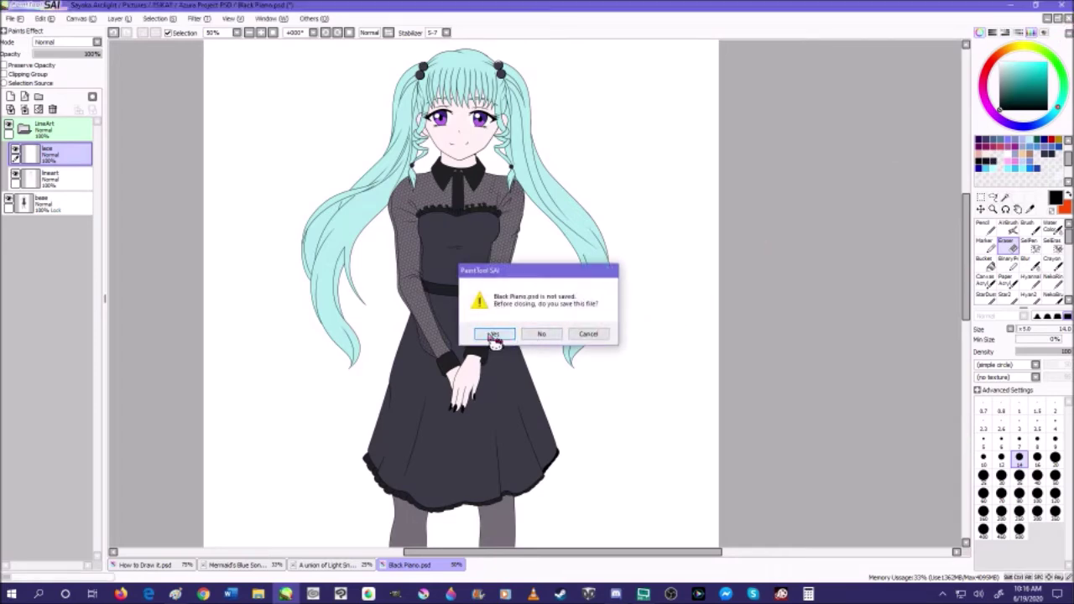
pyautogui.click(493, 335)
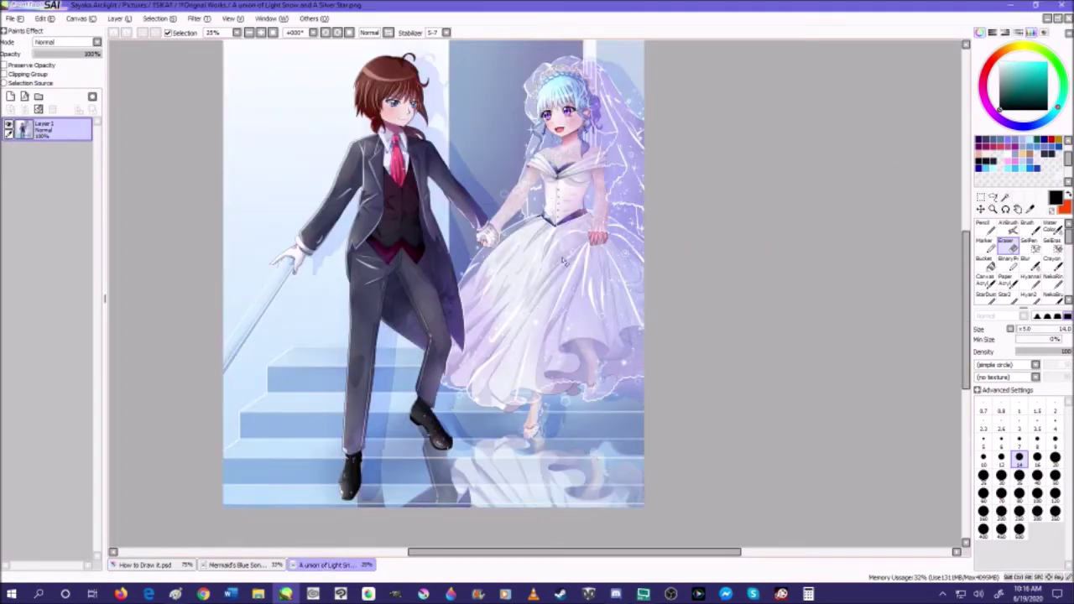
# - Examine the mesh skirt and the lace bodice and sleeves of the bride's wedding dress up close
pyautogui.scroll(1, 594, 128)
pyautogui.scroll(5, 468, 293)
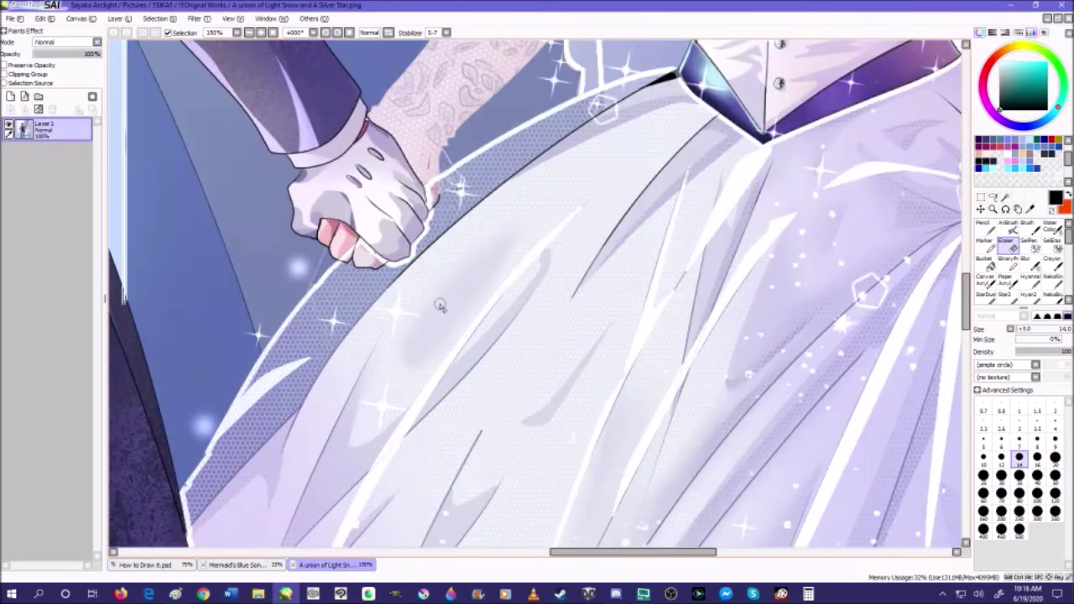
pyautogui.scroll(-3, 520, 297)
pyautogui.scroll(-1, 528, 294)
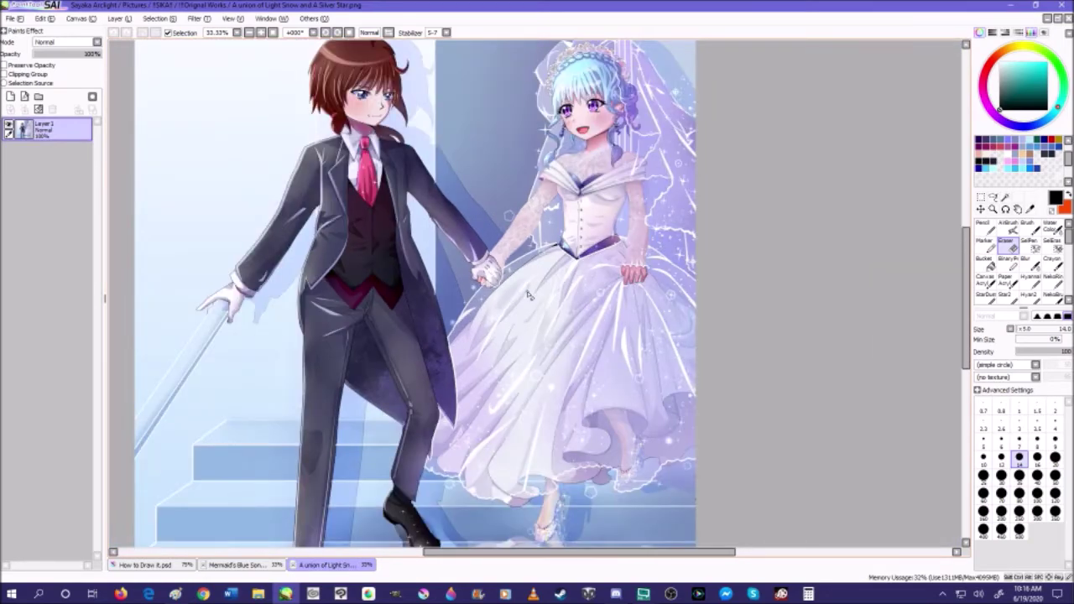
pyautogui.scroll(6, 585, 165)
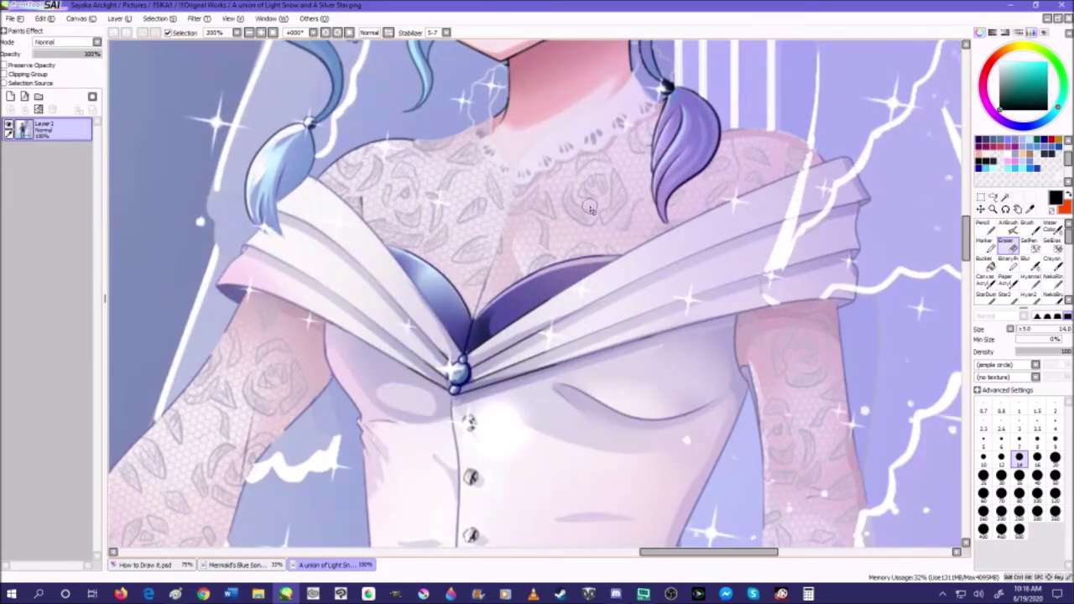
pyautogui.scroll(-3, 613, 246)
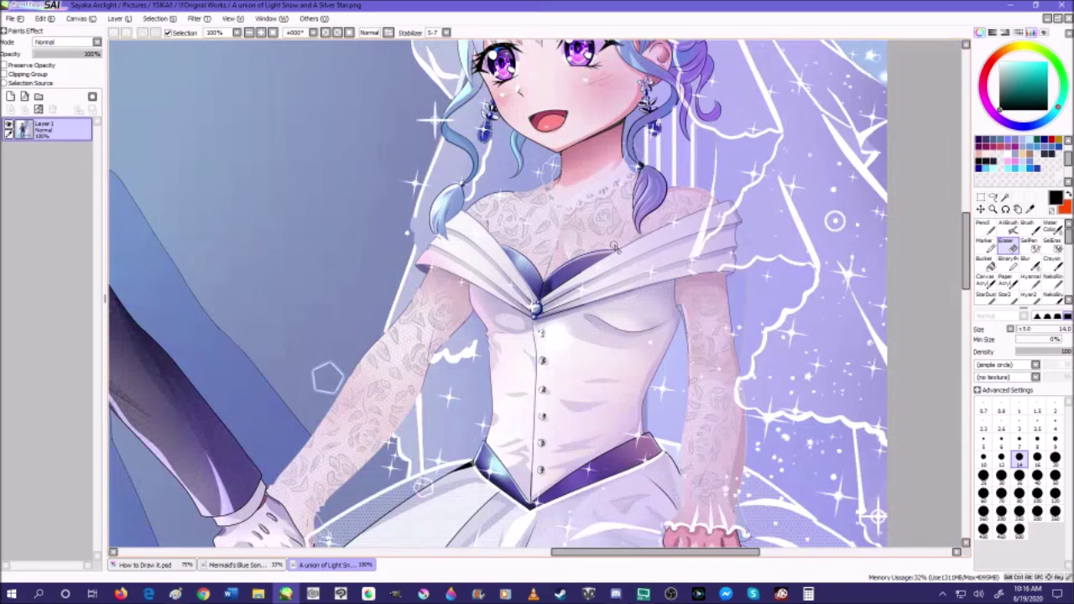
pyautogui.scroll(3, 713, 432)
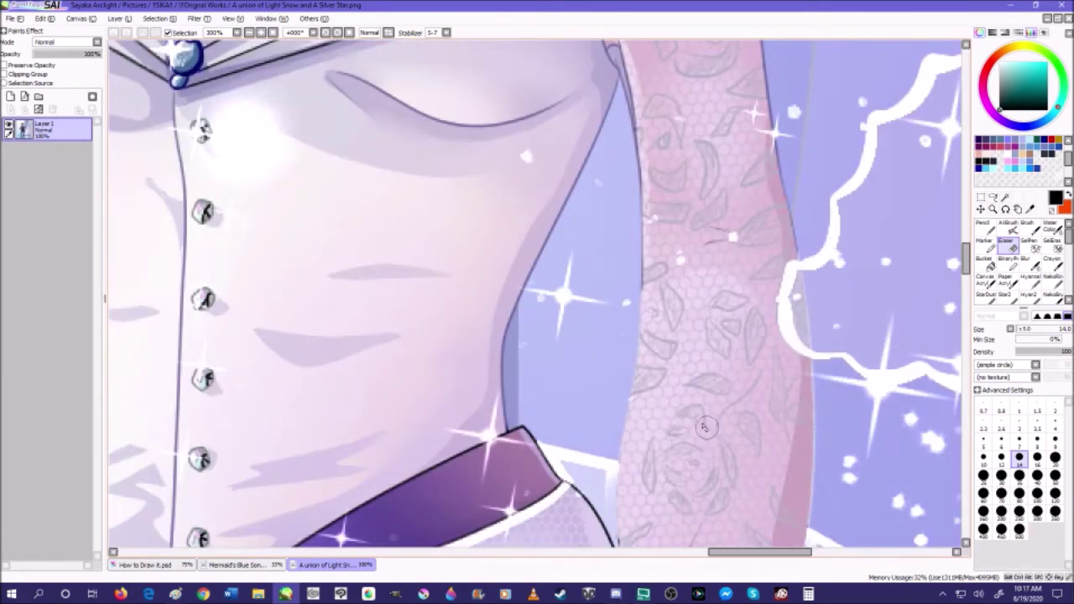
pyautogui.scroll(-1, 607, 260)
pyautogui.scroll(-3, 607, 260)
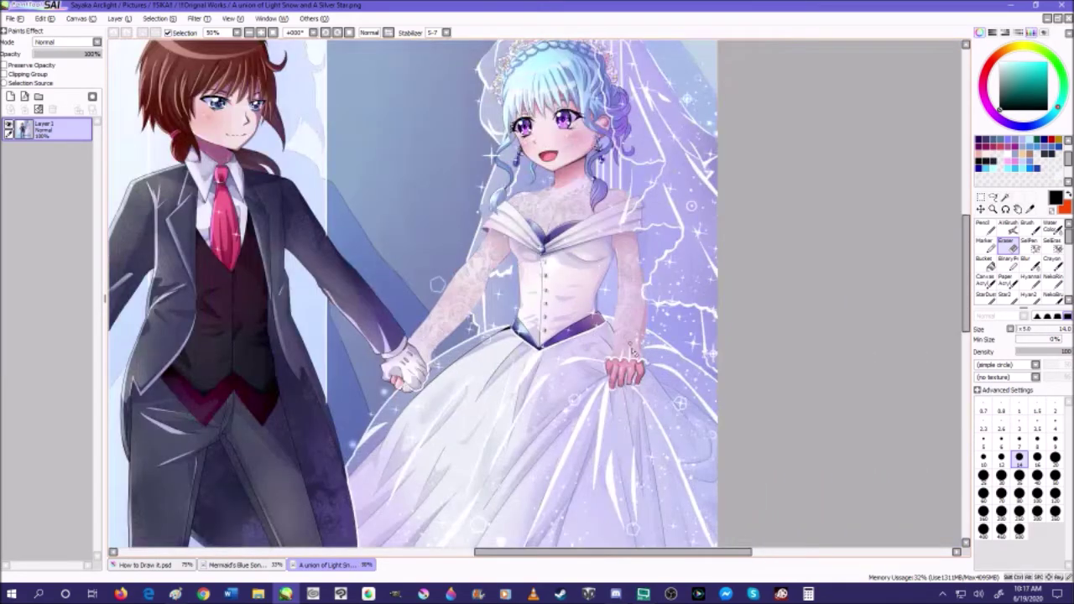
pyautogui.scroll(3, 407, 517)
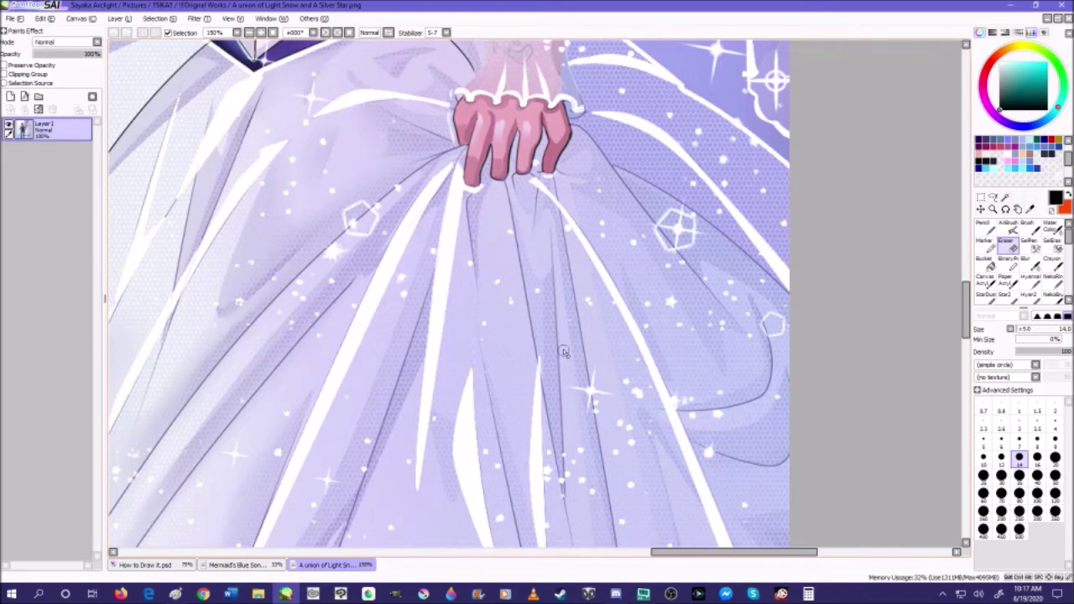
pyautogui.scroll(-3, 562, 354)
pyautogui.scroll(3, 282, 447)
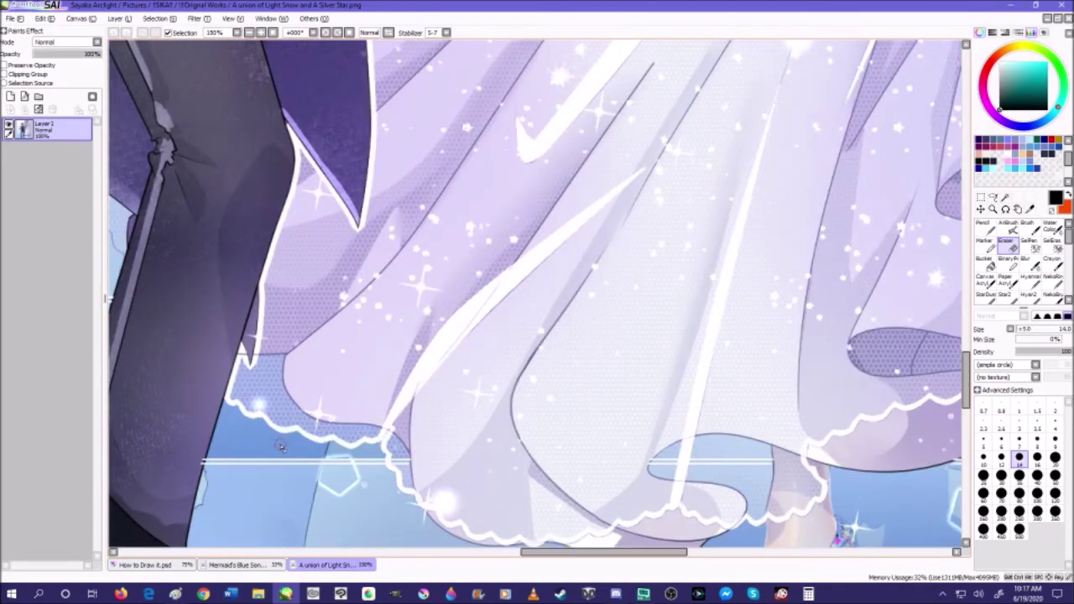
pyautogui.scroll(-4, 301, 445)
pyautogui.scroll(1, 302, 445)
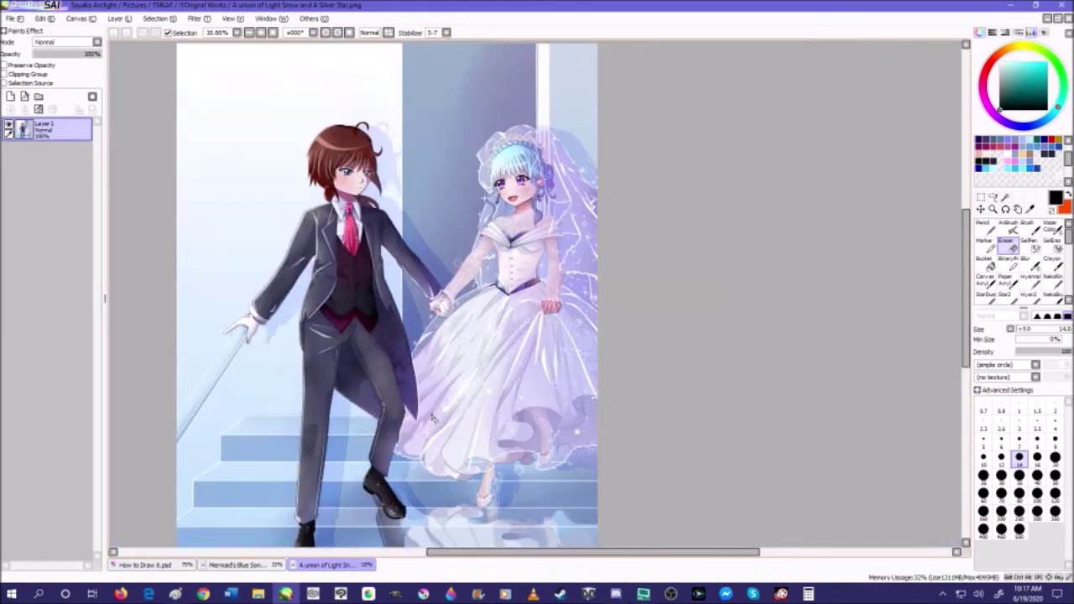
# - Reopen the recently used file Black Piano.psd
pyautogui.click(15, 18)
pyautogui.moveTo(34, 63)
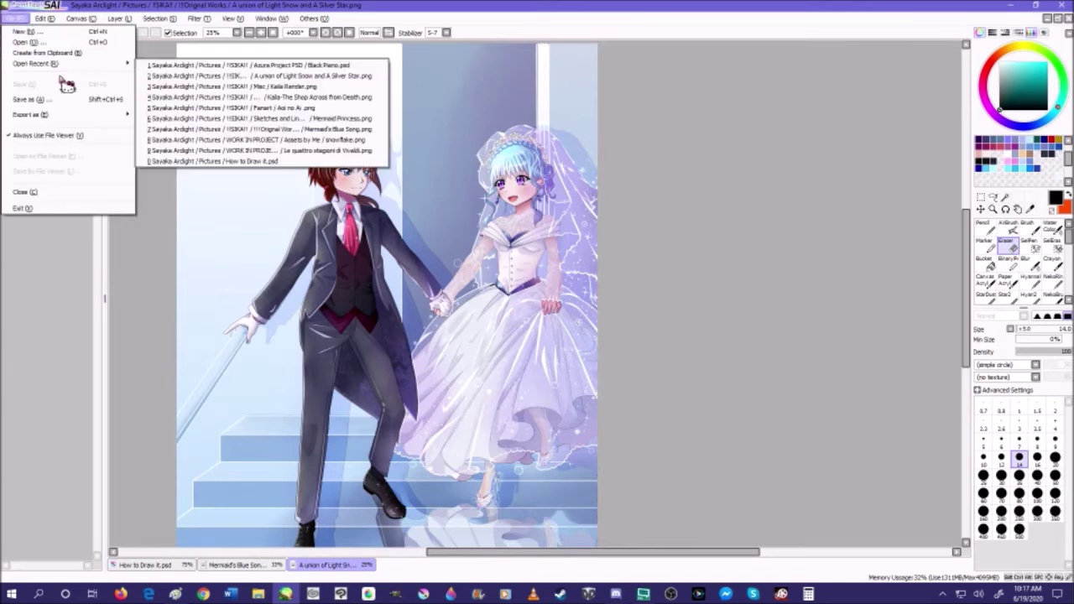
pyautogui.click(513, 294)
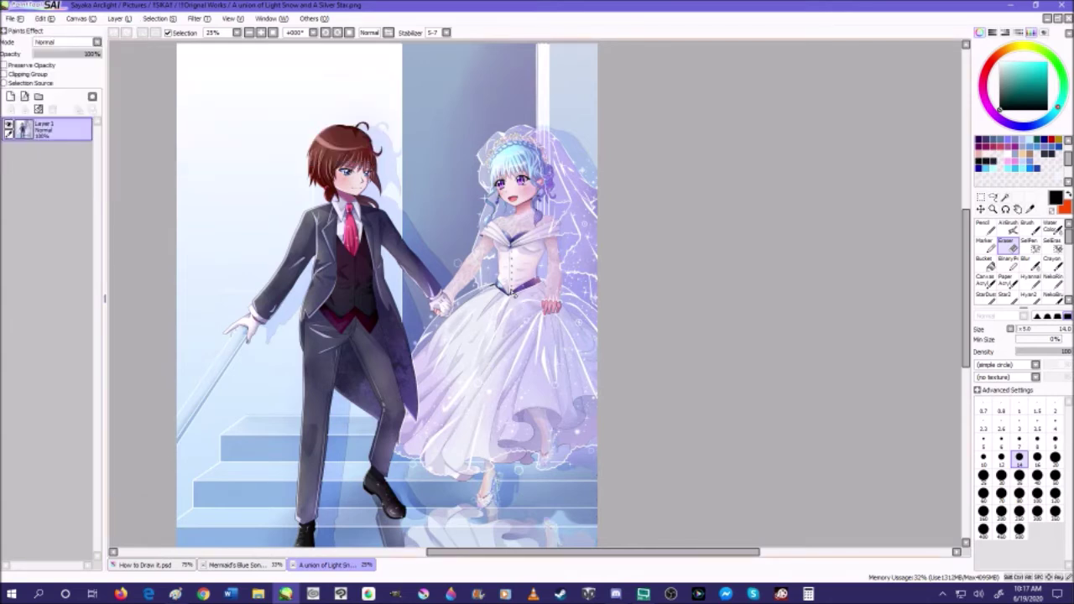
pyautogui.click(47, 16)
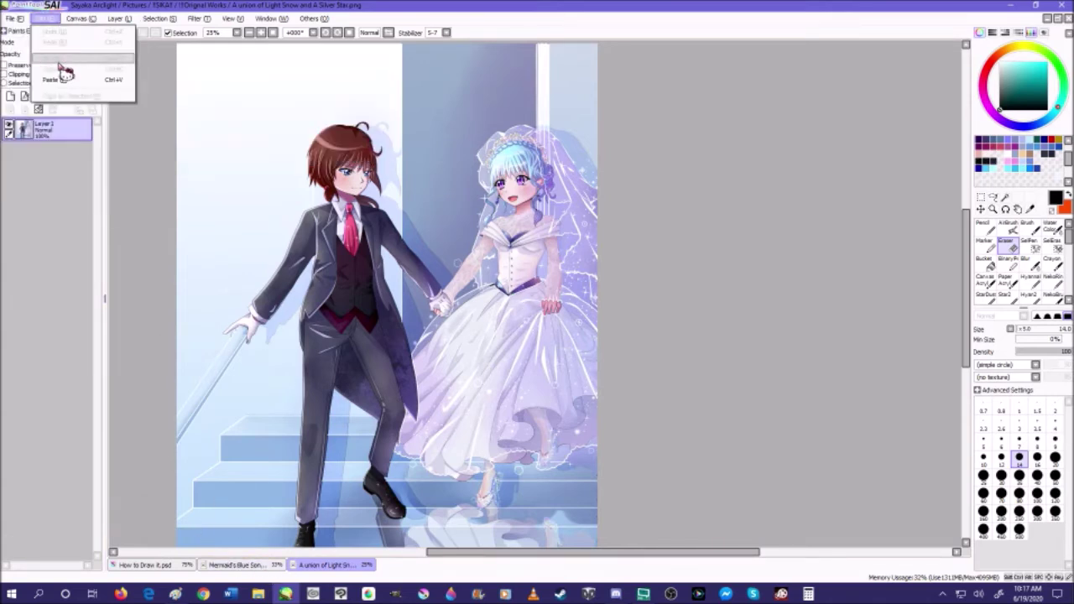
pyautogui.click(13, 19)
pyautogui.moveTo(50, 65)
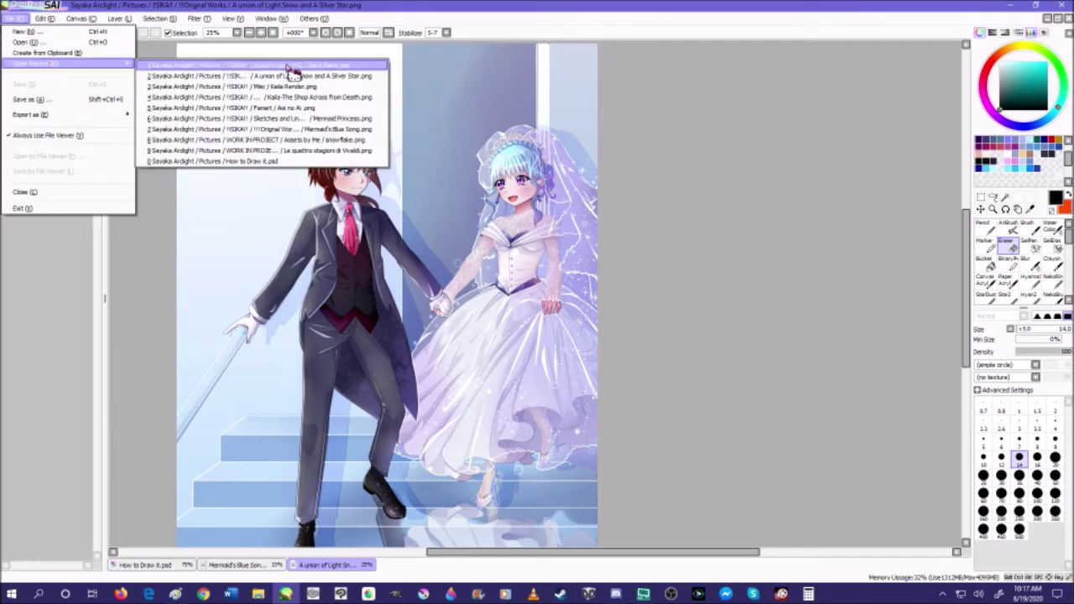
pyautogui.click(289, 65)
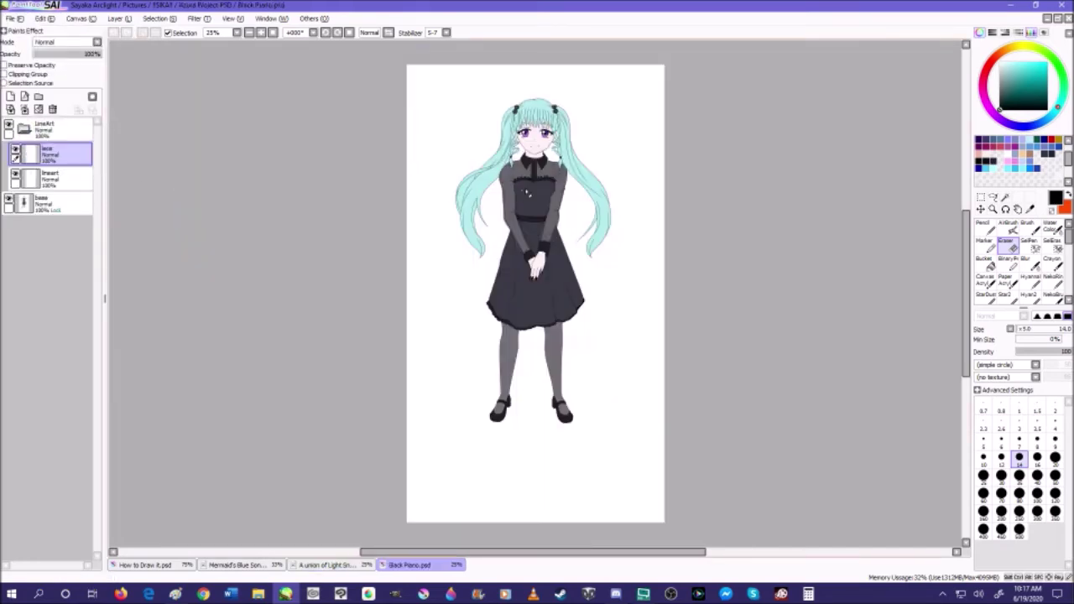
# - Create a new layer directly above the base layer
pyautogui.scroll(4, 526, 193)
pyautogui.scroll(2, 453, 208)
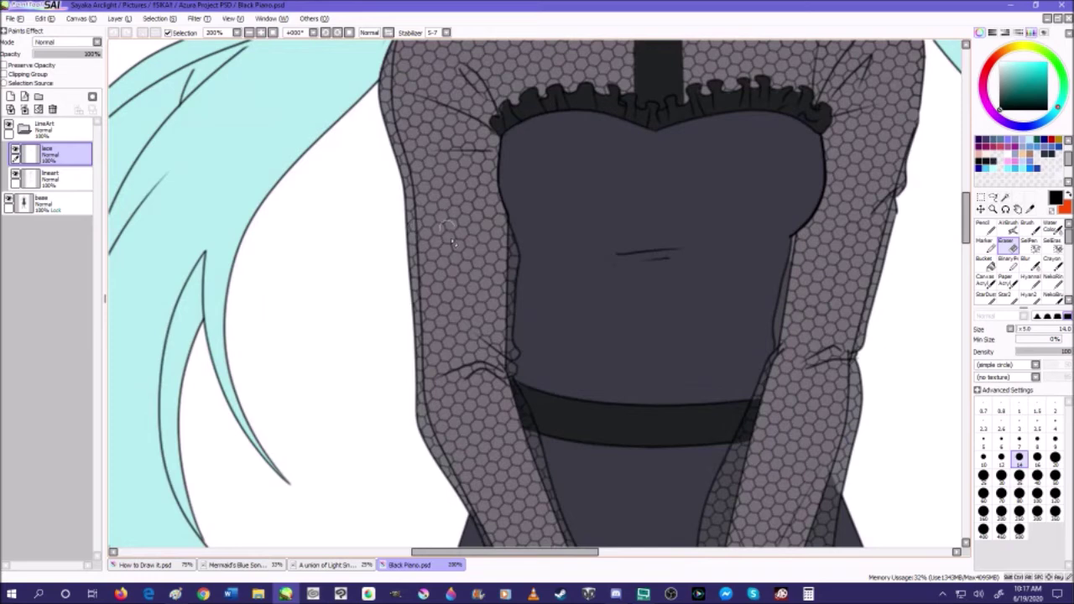
pyautogui.scroll(-1, 454, 233)
pyautogui.click(10, 202)
pyautogui.click(10, 202)
pyautogui.click(63, 211)
pyautogui.click(11, 96)
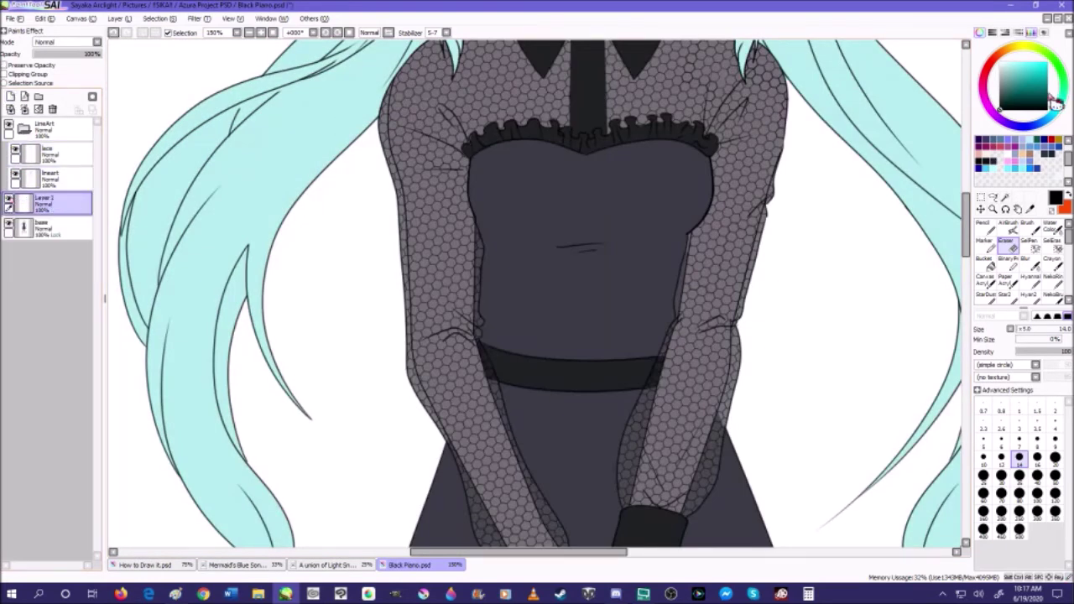
# - Hide the lace layer, make the LineArt folder the selection source, and return to Layer1
pyautogui.click(986, 153)
pyautogui.click(48, 153)
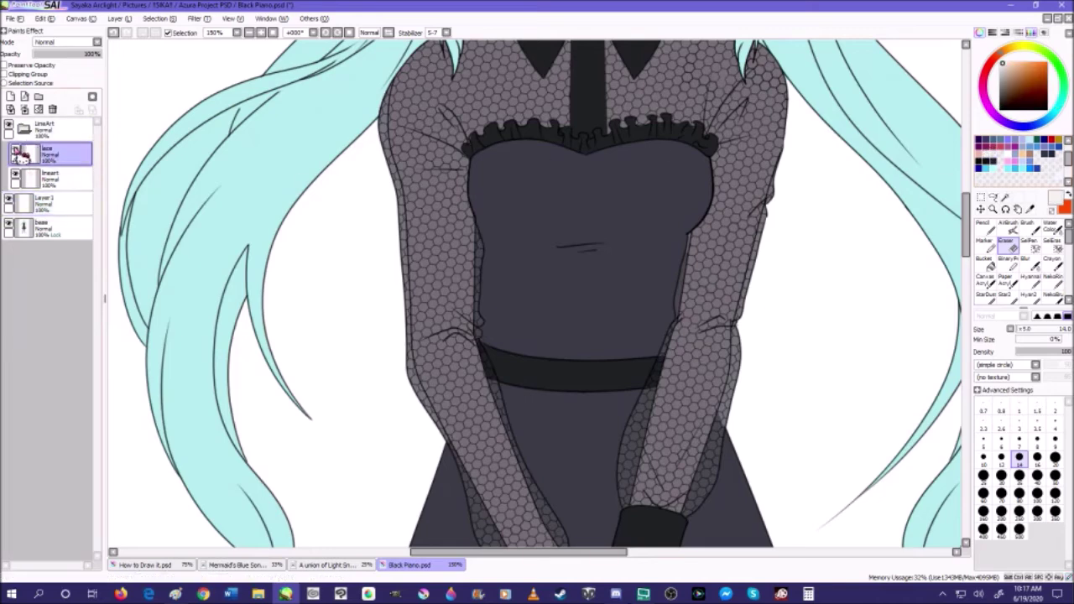
pyautogui.click(15, 149)
pyautogui.click(55, 130)
pyautogui.click(35, 83)
pyautogui.click(50, 202)
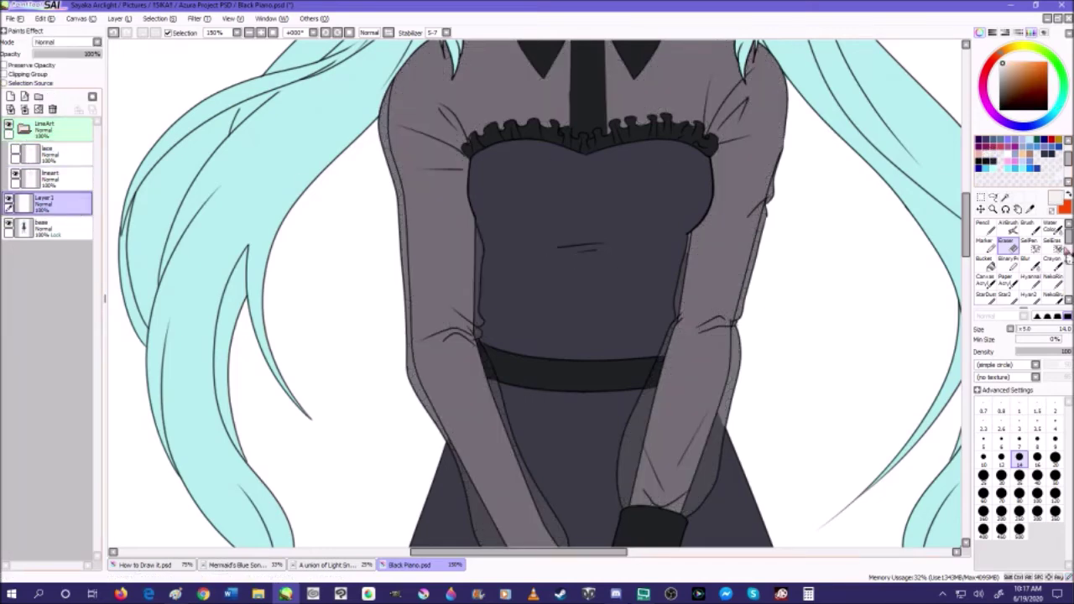
# - Sample the skin tone from the face and fill the chest and both sleeves on Layer1 using the Bucket
pyautogui.click(1031, 211)
pyautogui.scroll(-3, 575, 240)
pyautogui.click(576, 141)
pyautogui.click(989, 264)
pyautogui.click(536, 242)
pyautogui.click(625, 183)
pyautogui.click(631, 222)
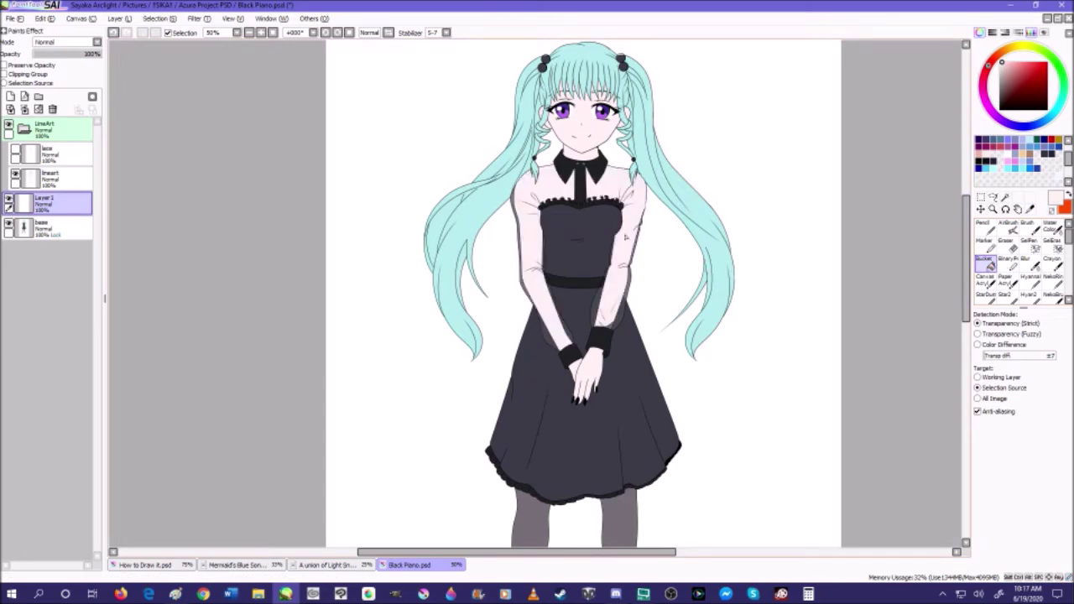
# - Show the lace layer over the skin-toned sleeves and chest and inspect the mesh up close
pyautogui.click(15, 150)
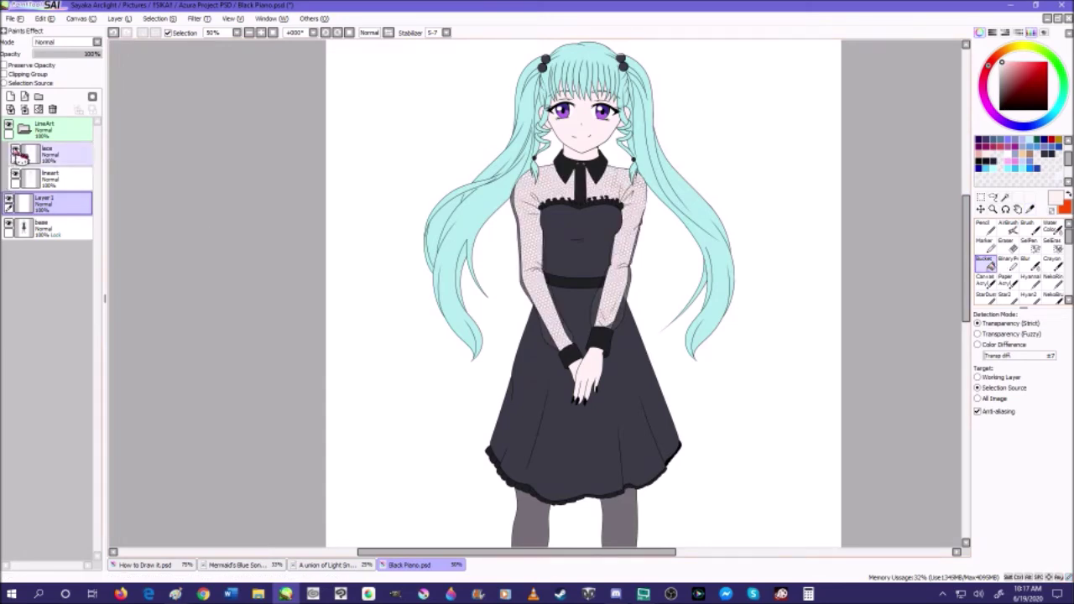
pyautogui.scroll(4, 560, 184)
pyautogui.scroll(-2, 559, 185)
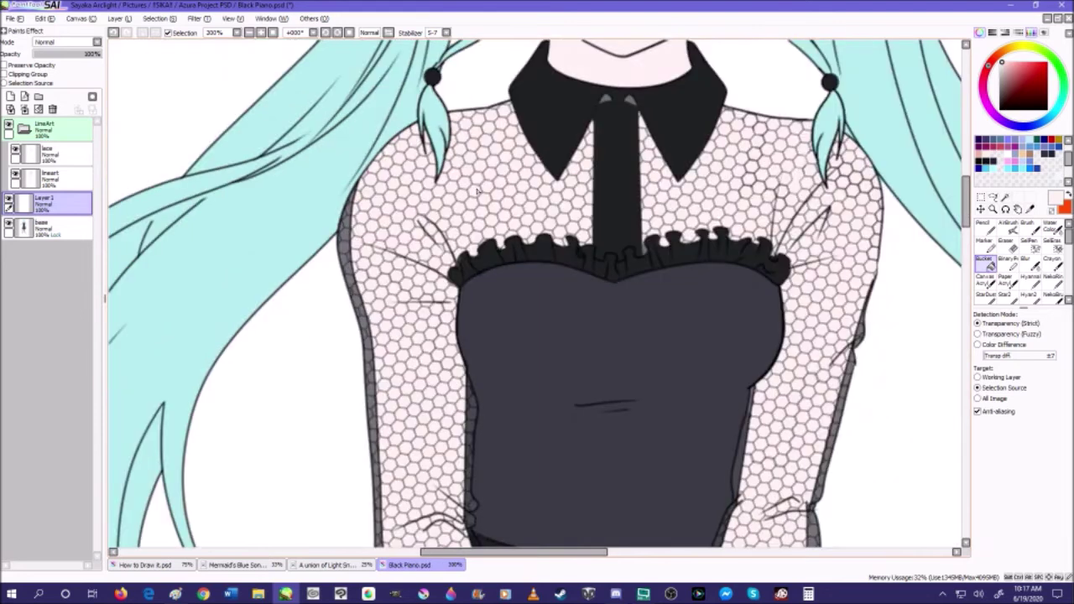
pyautogui.scroll(-2, 477, 191)
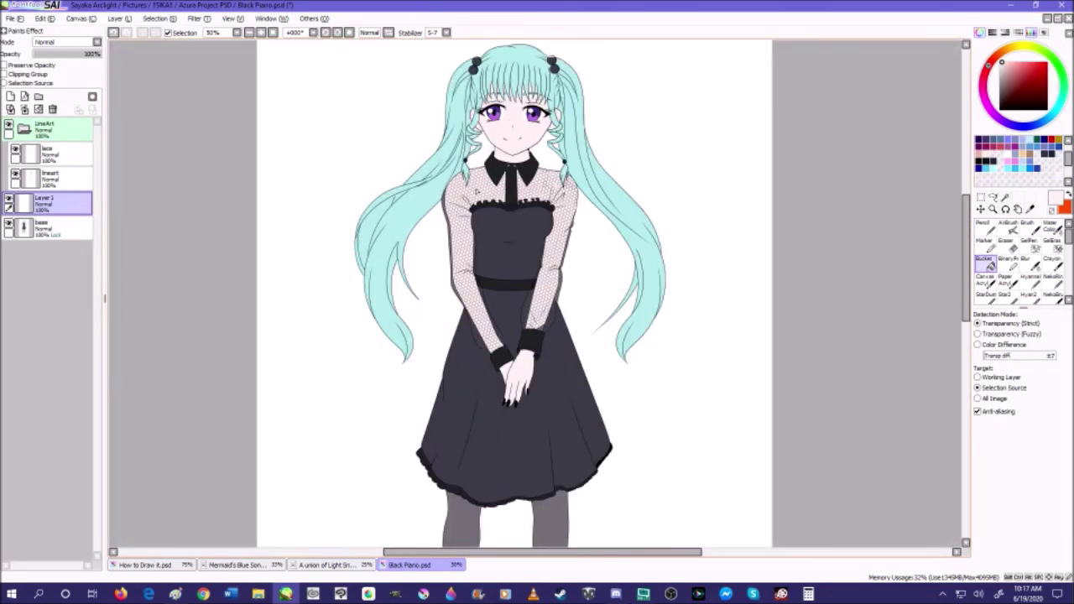
# - Undo the skin-tone fills on the chest and sleeves and view the lace over the grey fabric for comparison
pyautogui.click(125, 34)
pyautogui.click(126, 34)
pyautogui.click(125, 33)
pyautogui.click(54, 153)
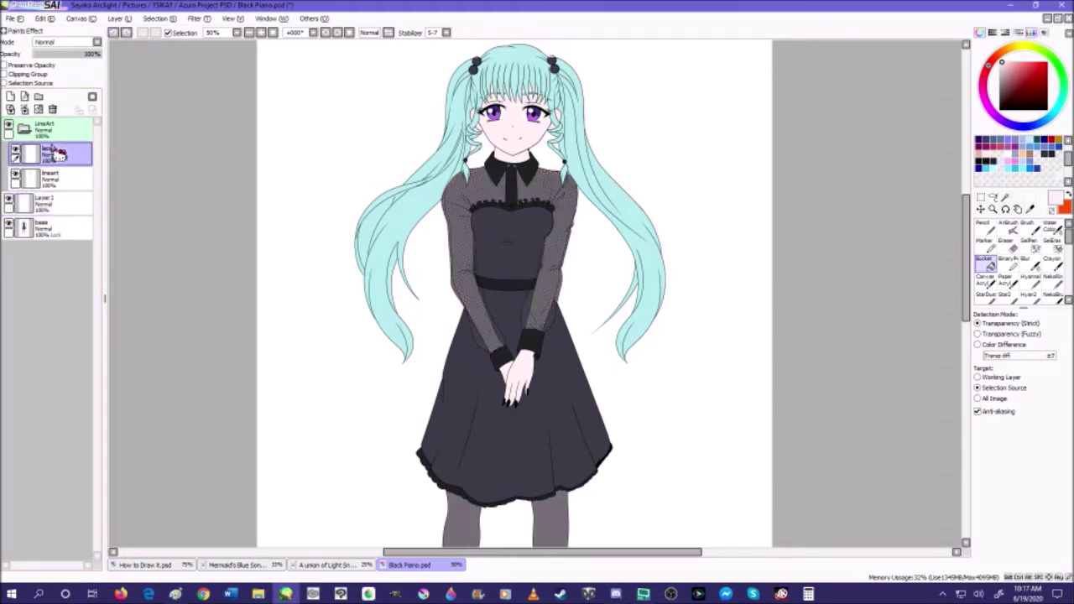
pyautogui.scroll(1, 496, 190)
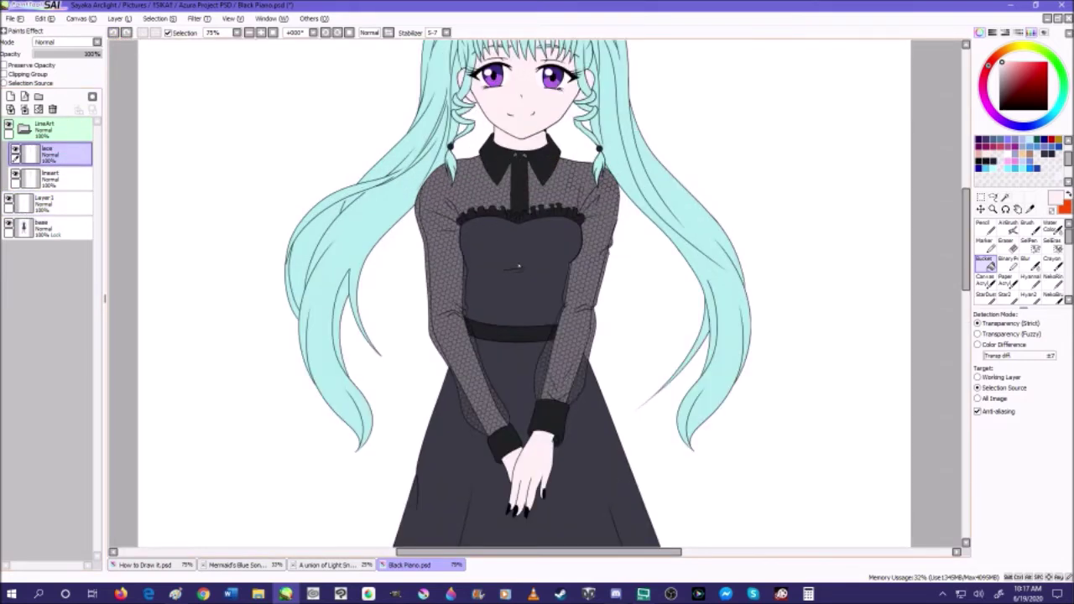
pyautogui.hotkey('ctrl', '-')
pyautogui.scroll(2, 554, 333)
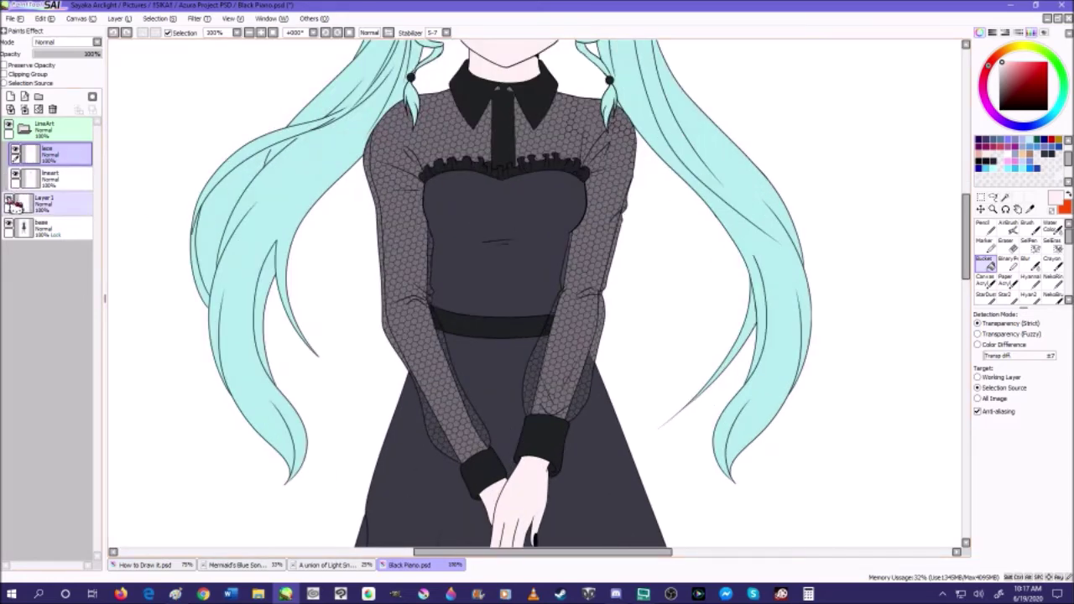
# - Hide the lace layer and refill the chest and both sleeves on Layer1 with the skin tone
pyautogui.click(15, 148)
pyautogui.click(51, 201)
pyautogui.click(396, 195)
pyautogui.click(555, 151)
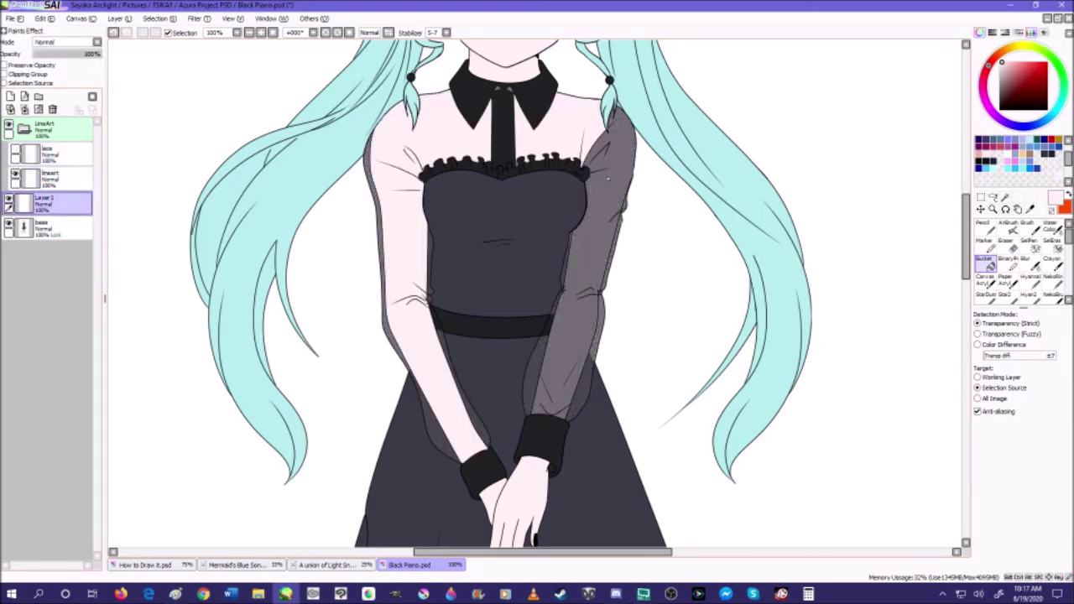
pyautogui.click(618, 192)
# - Paint the dress's dark grey over the chest and upper sleeves on a new layer above Layer1, using the Pencil at size 500
pyautogui.click(1016, 208)
pyautogui.click(986, 140)
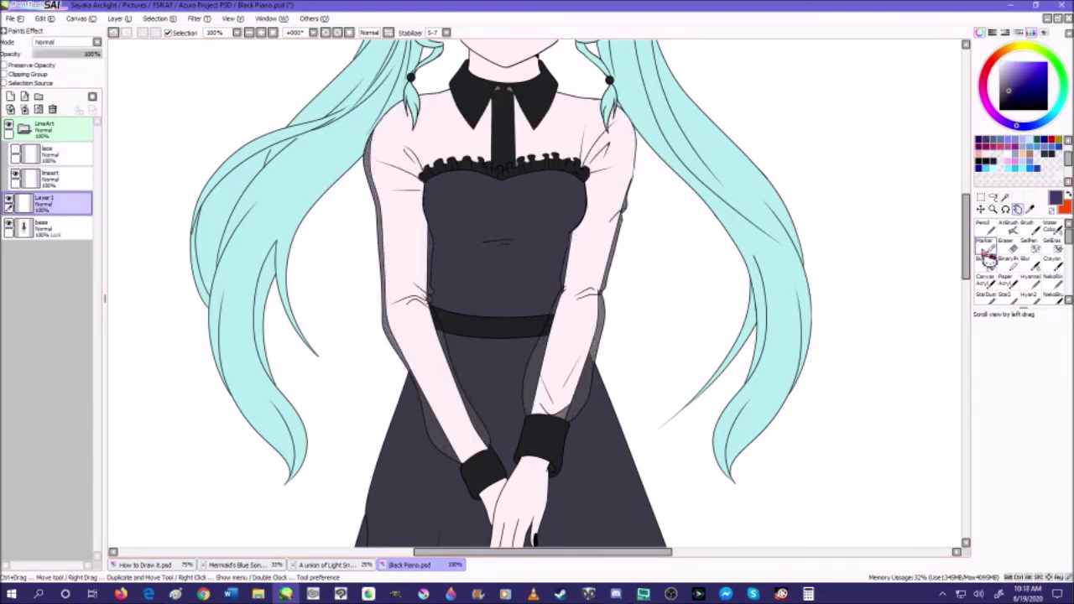
pyautogui.click(988, 229)
pyautogui.scroll(-2, 983, 529)
pyautogui.click(1030, 209)
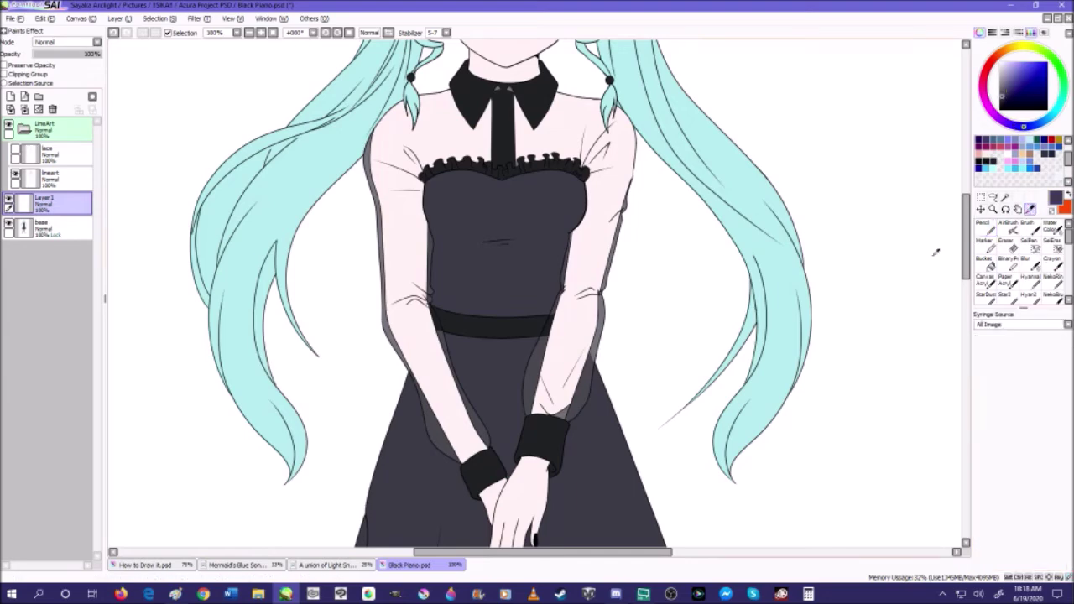
pyautogui.click(988, 230)
pyautogui.click(1018, 557)
pyautogui.click(11, 97)
pyautogui.moveTo(497, 162)
pyautogui.mouseDown()
pyautogui.moveTo(455, 196)
pyautogui.moveTo(456, 239)
pyautogui.mouseUp()
# - Clip the dark grey overlay layer to Layer1 and lower its opacity to 48%
pyautogui.click(32, 75)
pyautogui.click(75, 55)
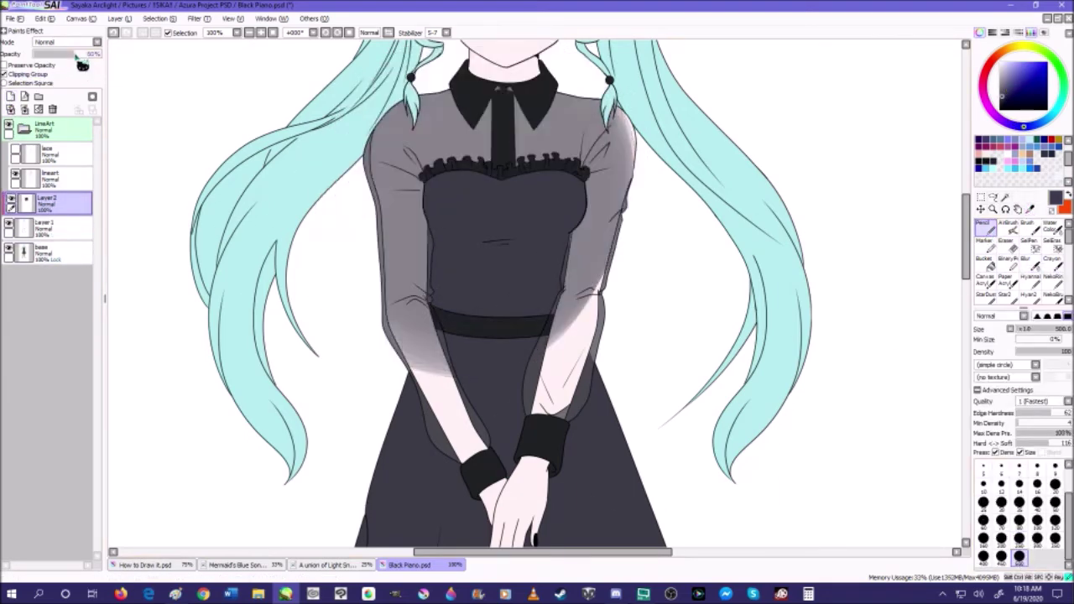
pyautogui.moveTo(80, 54); pyautogui.dragTo(67, 55)
pyautogui.scroll(-3, 380, 199)
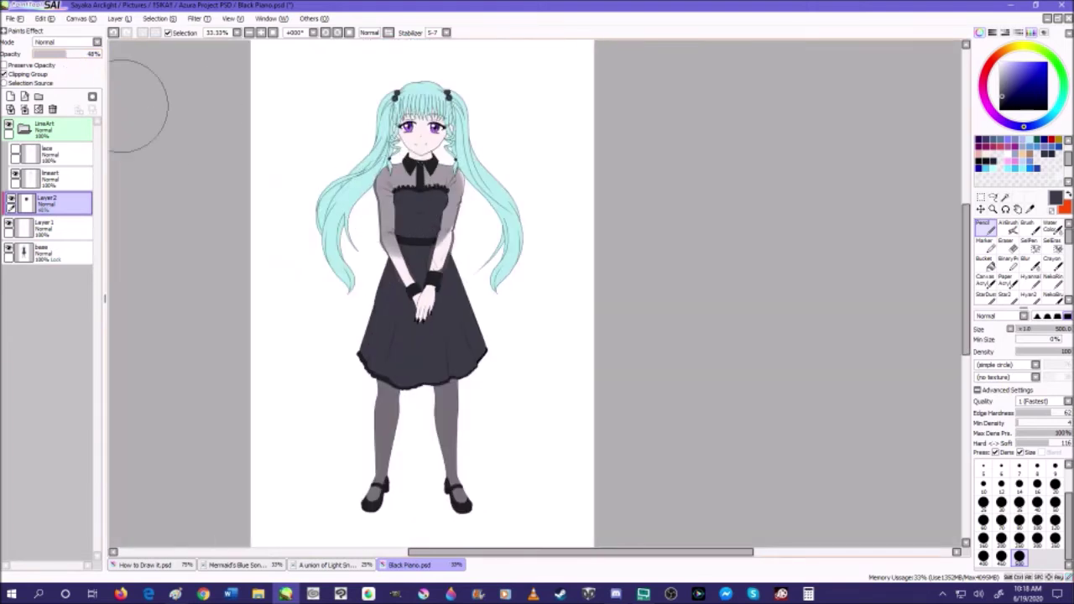
# - Delete the dark grey overlay layer and close Black Piano.psd without saving
pyautogui.click(52, 109)
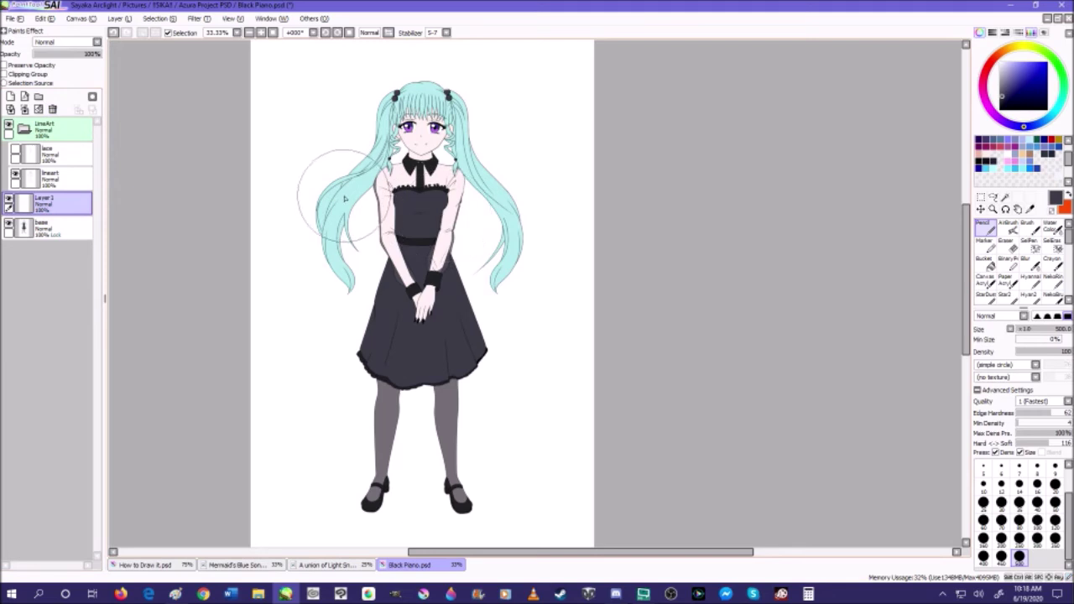
pyautogui.scroll(1, 415, 96)
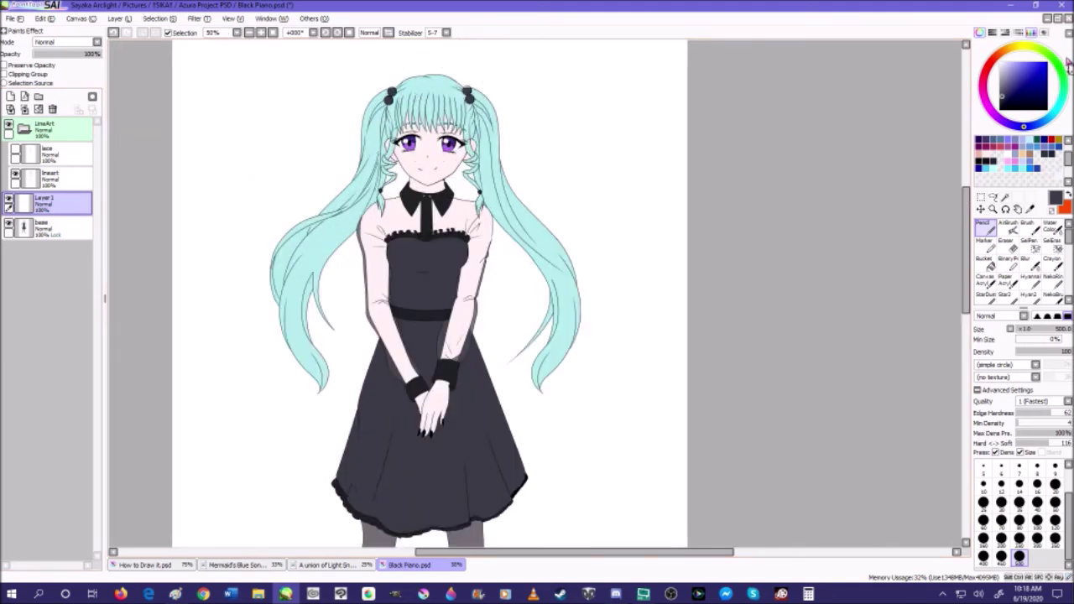
pyautogui.click(1068, 19)
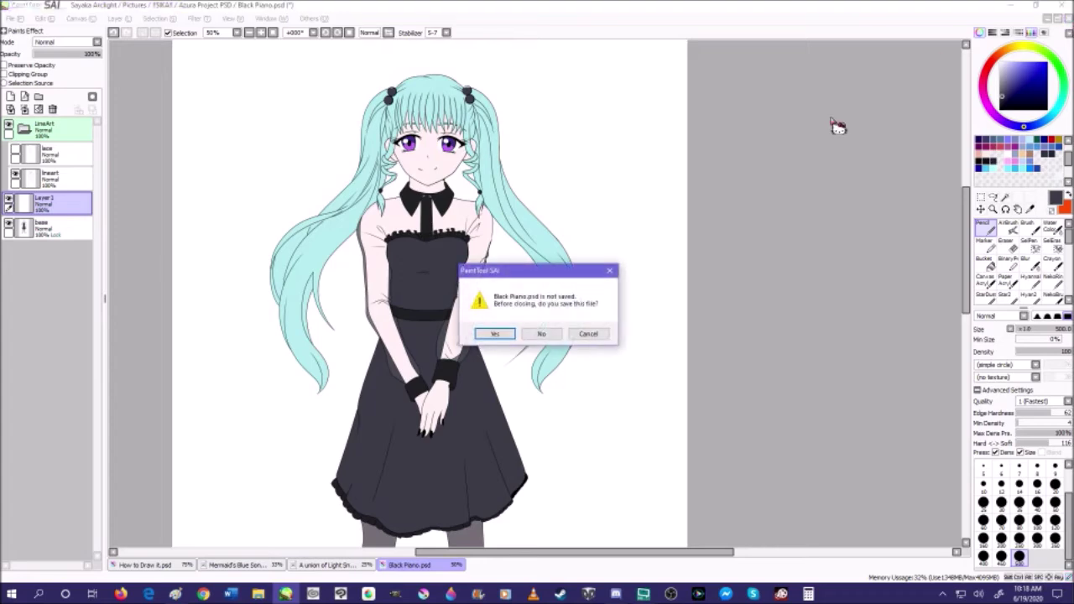
pyautogui.click(538, 336)
# - Examine the lace on the chest and sleeves of the wedding-dress illustration up close
pyautogui.scroll(7, 538, 340)
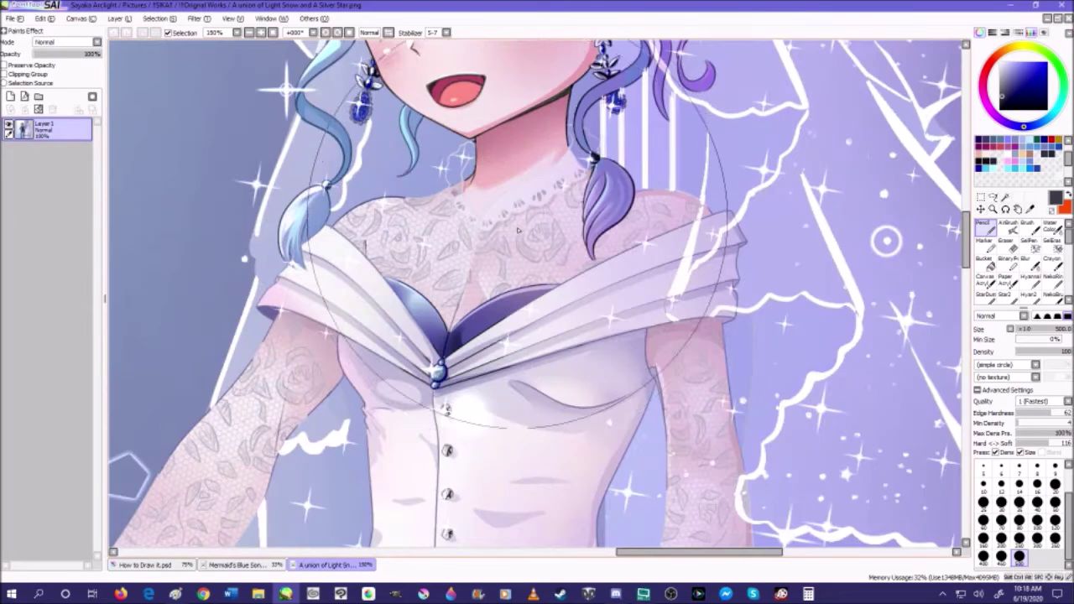
pyautogui.scroll(-1, 537, 281)
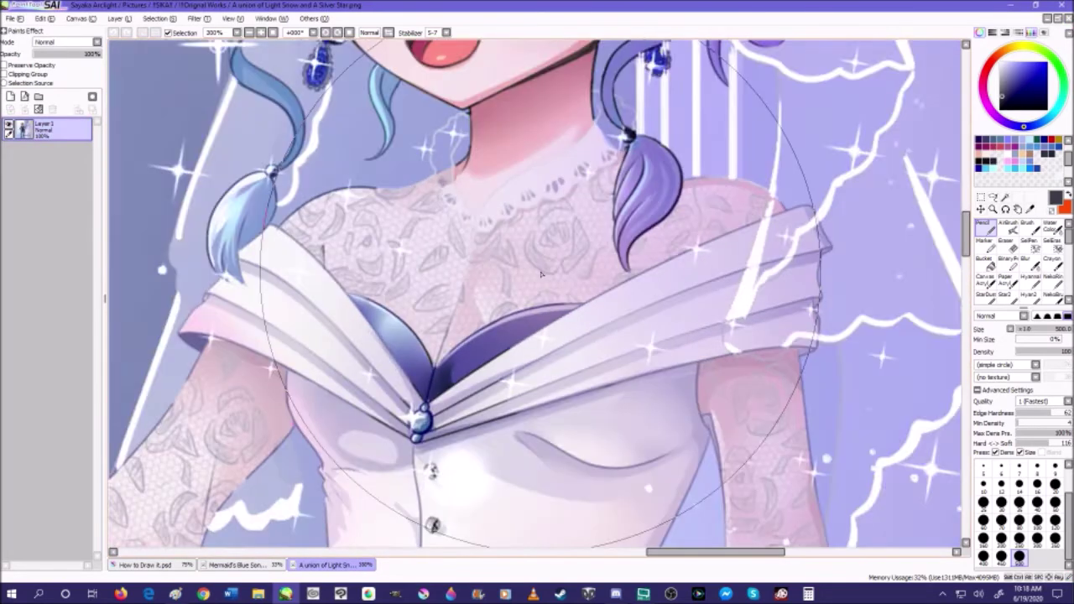
pyautogui.scroll(-4, 541, 274)
# - Switch to How to Draw it.psd and clear the selection around the hexagon mesh
pyautogui.click(151, 565)
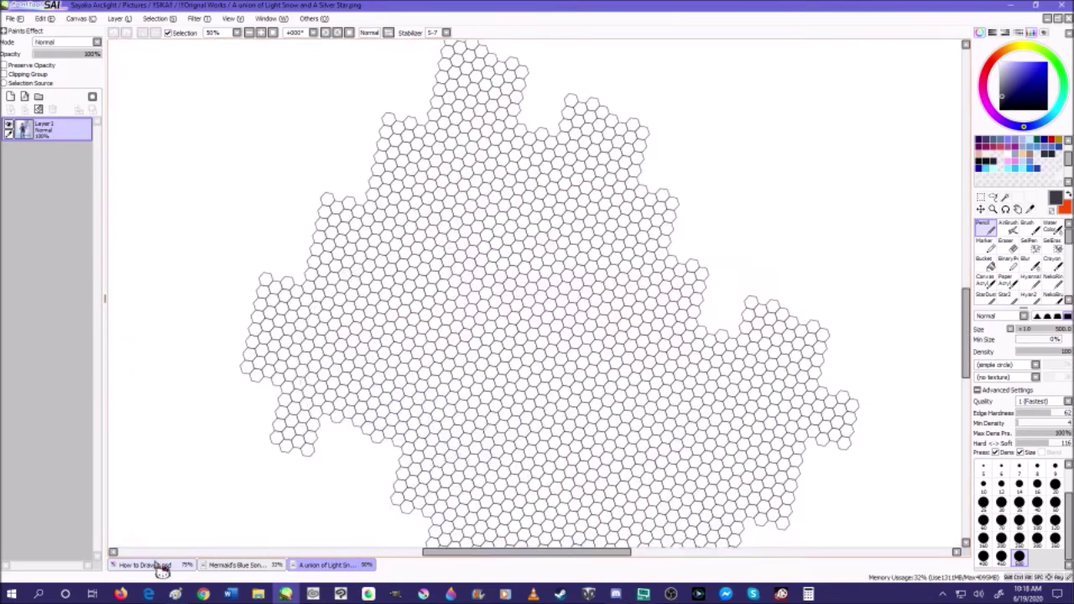
pyautogui.scroll(-1, 483, 252)
pyautogui.scroll(-2, 483, 252)
pyautogui.scroll(2, 484, 251)
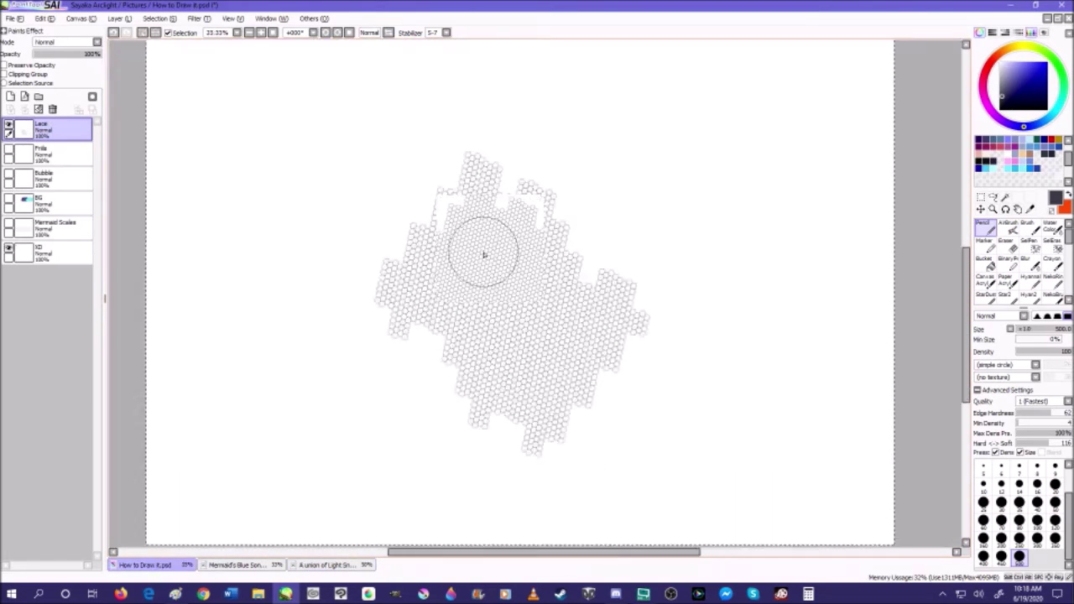
pyautogui.scroll(-3, 484, 251)
pyautogui.click(155, 33)
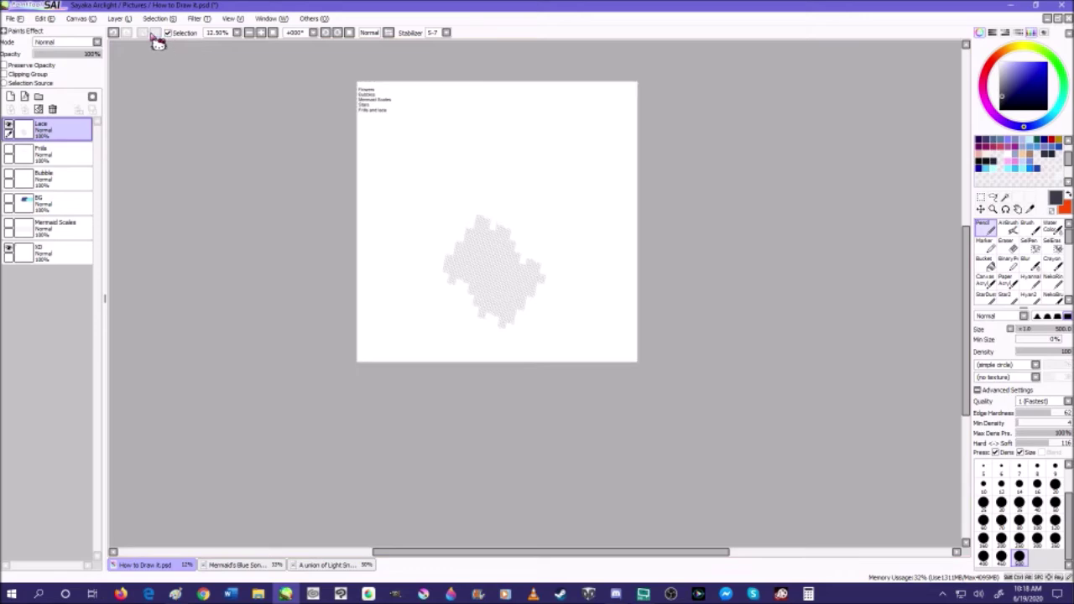
pyautogui.scroll(4, 489, 283)
pyautogui.scroll(1, 483, 214)
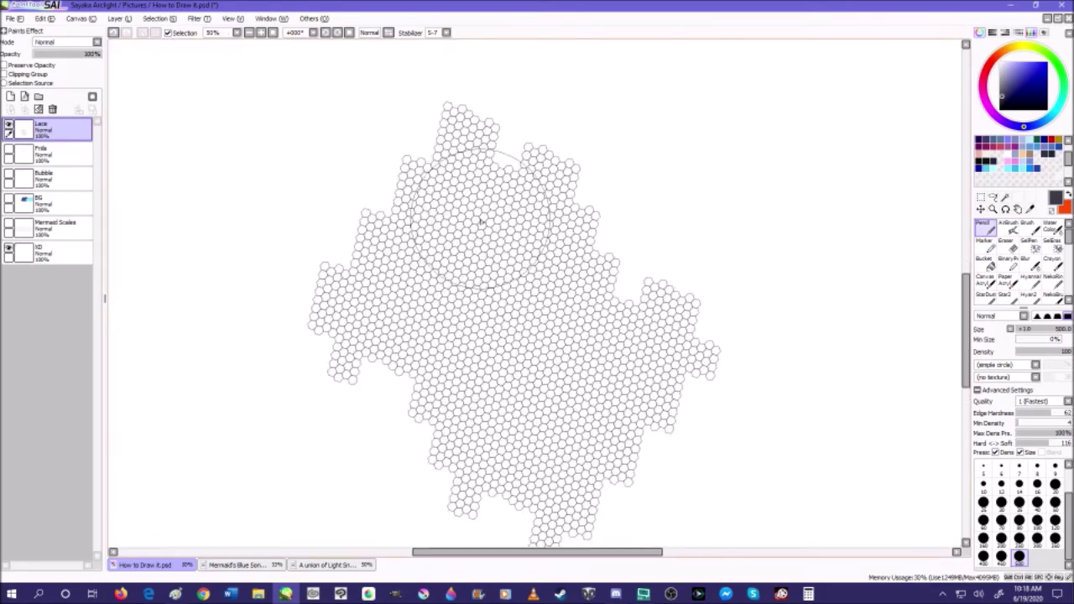
# - Check the Frills layer by toggling its visibility, and hide the Lace layer
pyautogui.scroll(-4, 470, 348)
pyautogui.scroll(1, 470, 346)
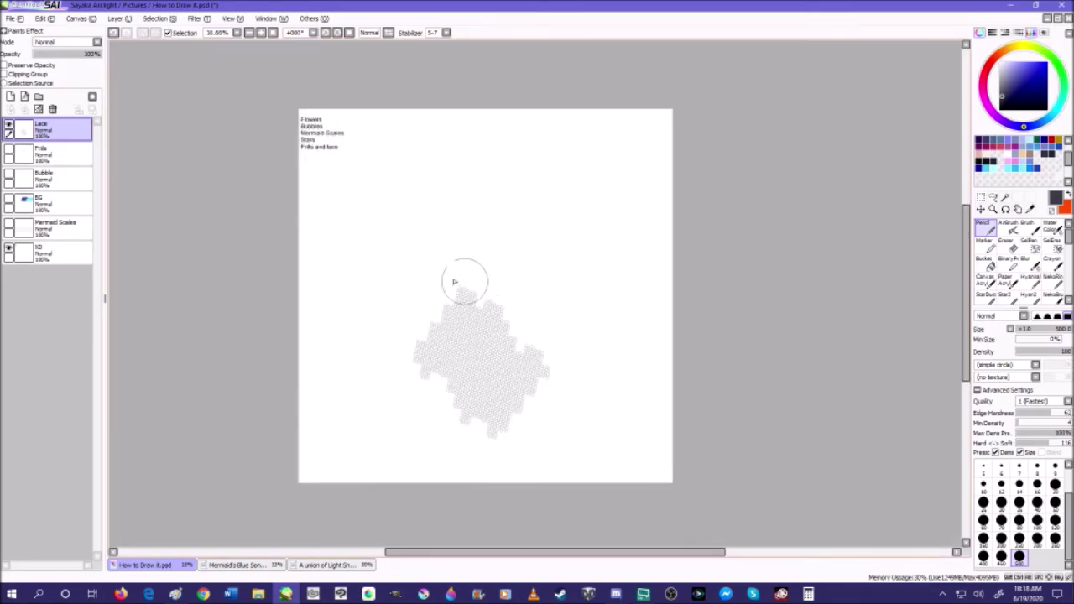
pyautogui.click(9, 152)
pyautogui.click(10, 153)
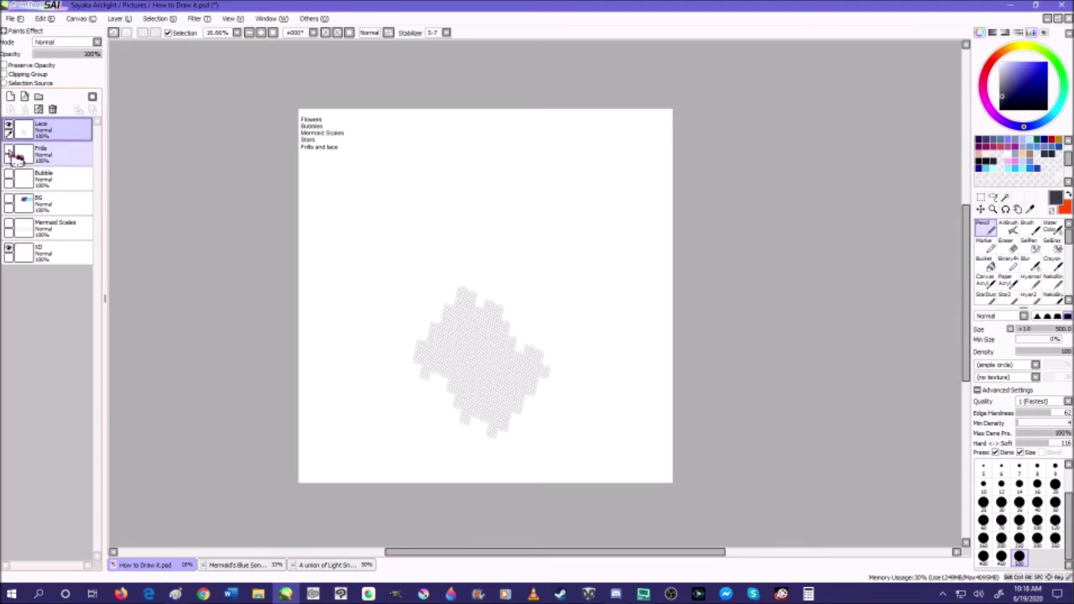
pyautogui.click(9, 128)
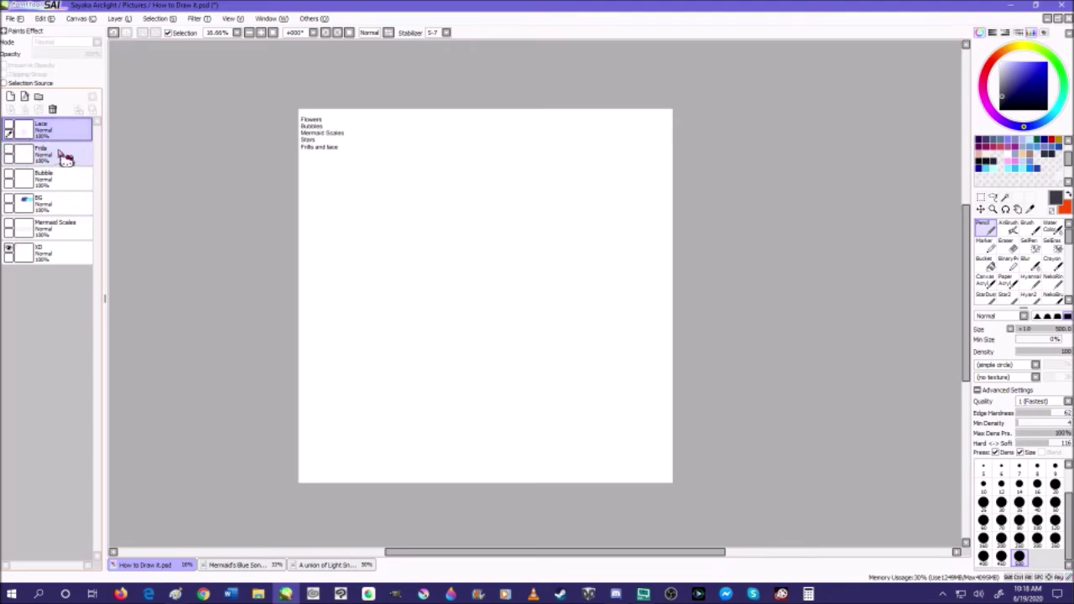
# - Paint a large dark purple patch on a new layer with the size 500 Pencil, and name the layer BG
pyautogui.click(10, 96)
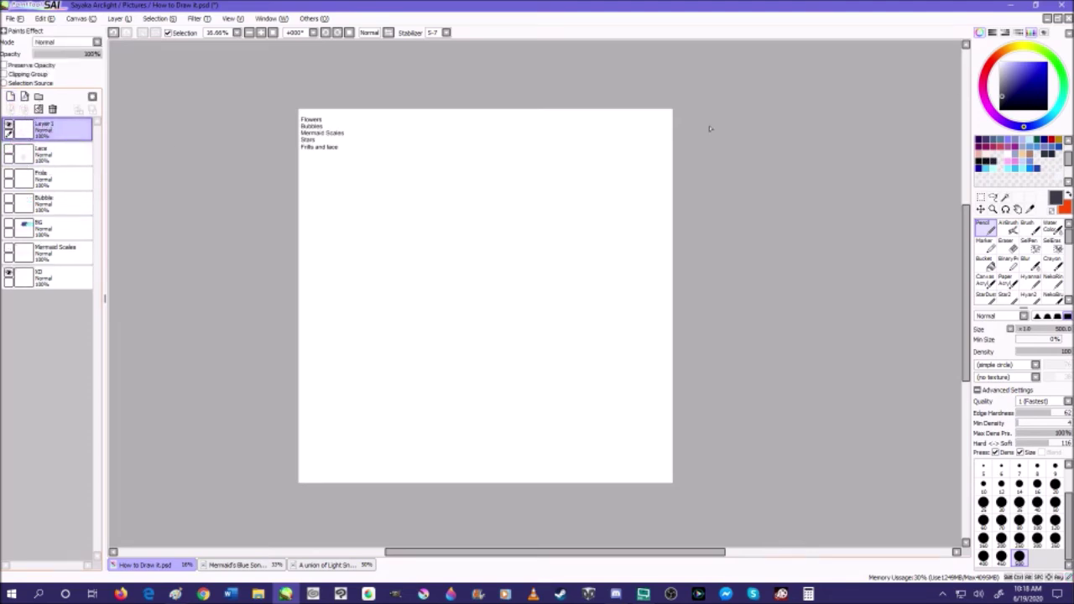
pyautogui.scroll(-5, 1010, 290)
pyautogui.click(1046, 80)
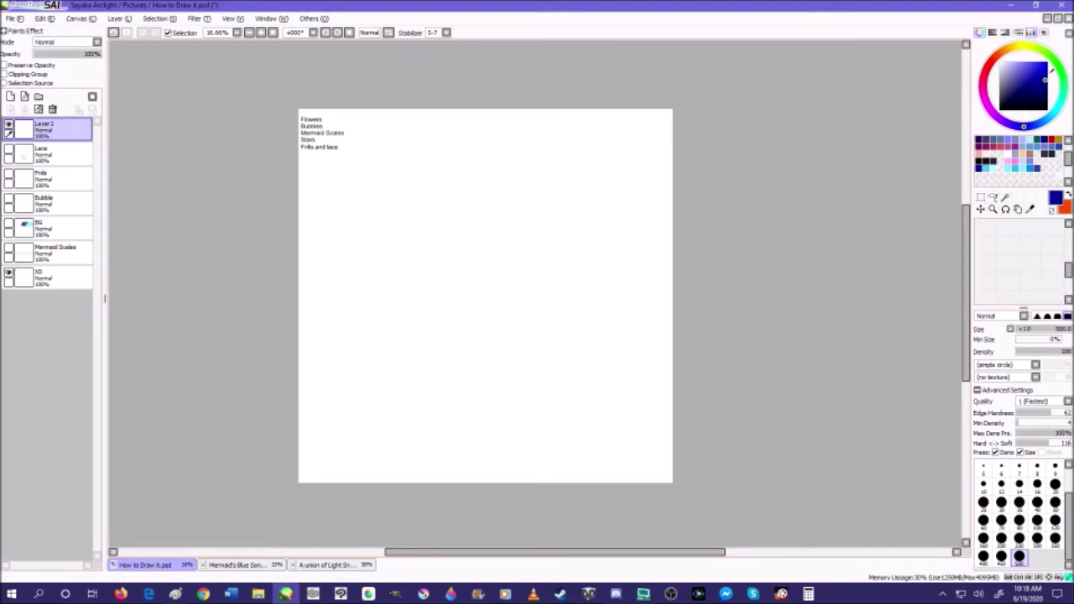
pyautogui.click(1015, 94)
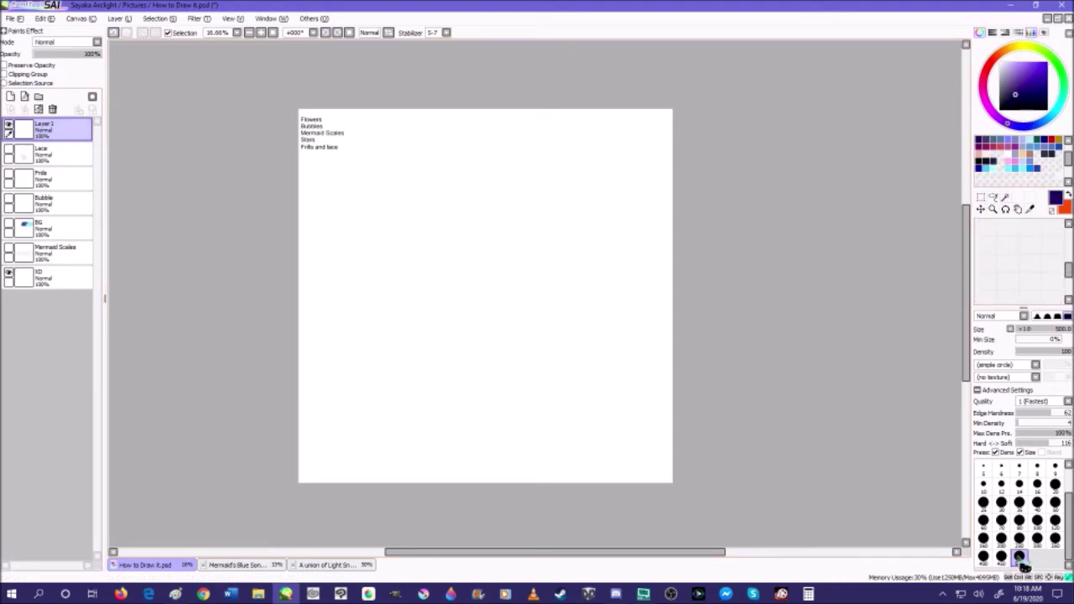
pyautogui.moveTo(533, 180)
pyautogui.mouseDown()
pyautogui.moveTo(503, 187)
pyautogui.moveTo(559, 193)
pyautogui.moveTo(470, 252)
pyautogui.mouseUp()
pyautogui.doubleClick(67, 136)
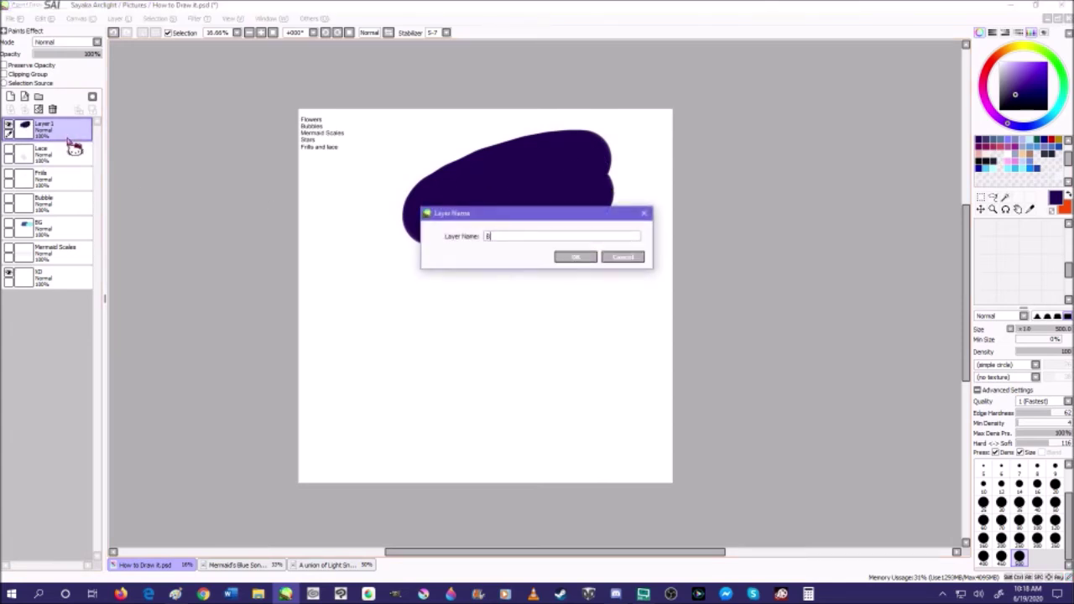
pyautogui.press('Return')
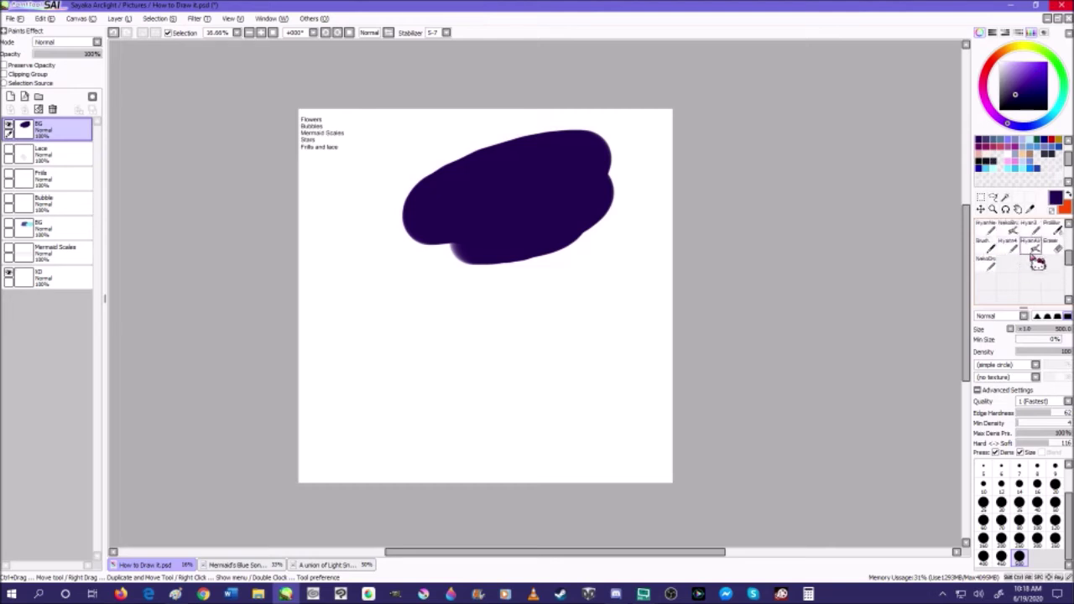
# - Scatter small purple stars over the dark patch on a new layer using the Star2 brush at size 250
pyautogui.scroll(2, 1029, 258)
pyautogui.click(1007, 241)
pyautogui.scroll(2, 520, 190)
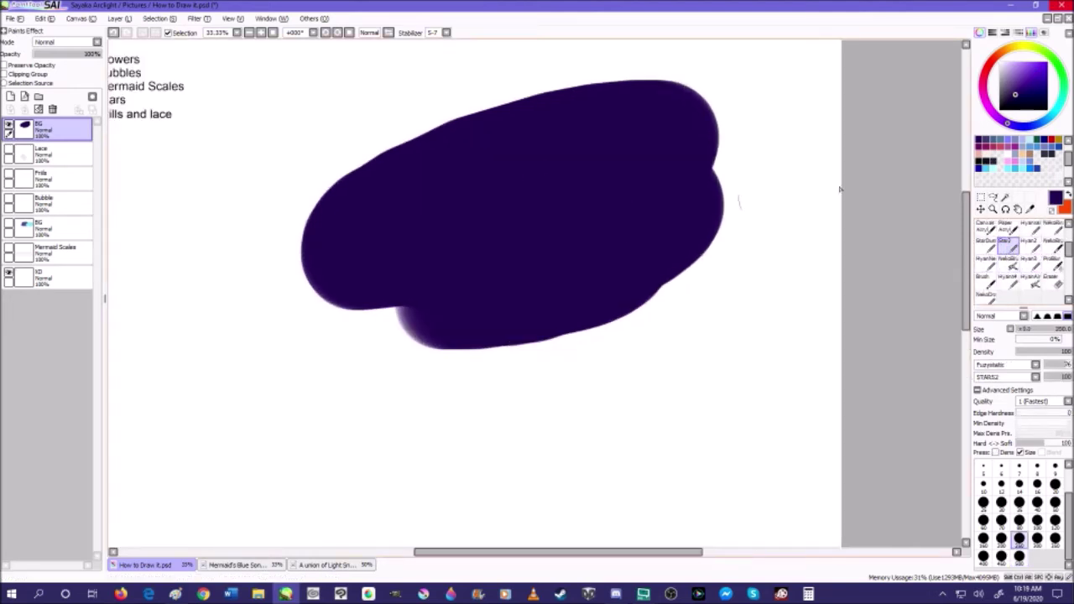
pyautogui.click(10, 96)
pyautogui.moveTo(621, 221)
pyautogui.mouseDown()
pyautogui.moveTo(559, 196)
pyautogui.moveTo(591, 181)
pyautogui.mouseUp()
pyautogui.moveTo(432, 235)
pyautogui.mouseDown()
pyautogui.moveTo(457, 190)
pyautogui.moveTo(537, 239)
pyautogui.mouseUp()
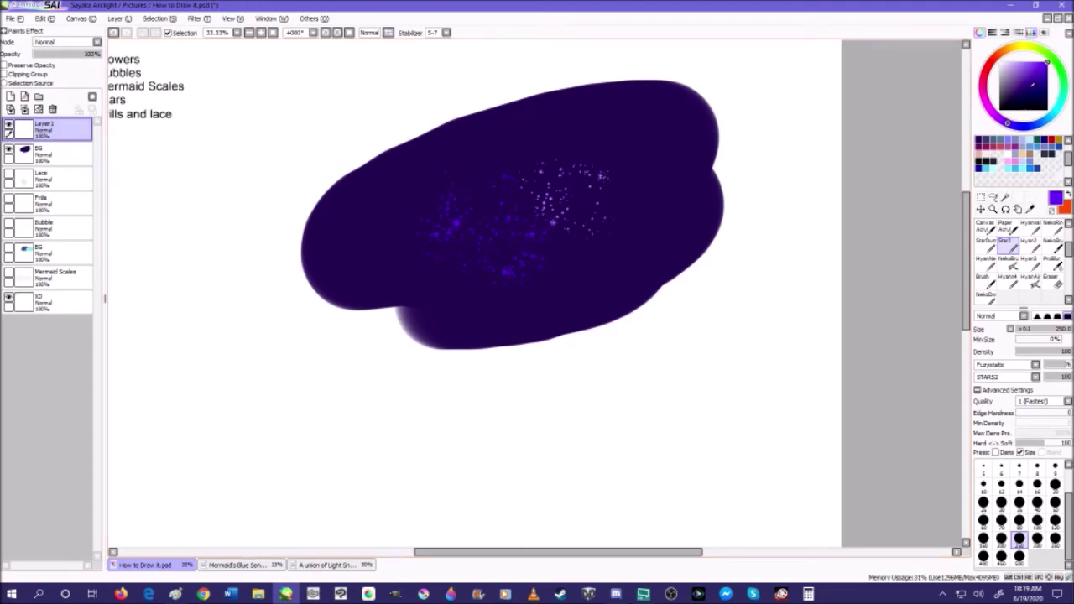
# - Cover the dark purple patch with dense white stars using the Star2 brush and inspect them up close
pyautogui.scroll(1, 465, 180)
pyautogui.moveTo(465, 180)
pyautogui.mouseDown()
pyautogui.moveTo(523, 159)
pyautogui.moveTo(663, 147)
pyautogui.moveTo(677, 229)
pyautogui.moveTo(673, 269)
pyautogui.moveTo(577, 259)
pyautogui.moveTo(540, 285)
pyautogui.moveTo(500, 249)
pyautogui.moveTo(417, 232)
pyautogui.moveTo(437, 240)
pyautogui.moveTo(418, 275)
pyautogui.moveTo(433, 262)
pyautogui.moveTo(429, 226)
pyautogui.moveTo(480, 203)
pyautogui.moveTo(481, 280)
pyautogui.moveTo(525, 289)
pyautogui.moveTo(499, 233)
pyautogui.moveTo(460, 237)
pyautogui.mouseUp()
pyautogui.scroll(5, 461, 236)
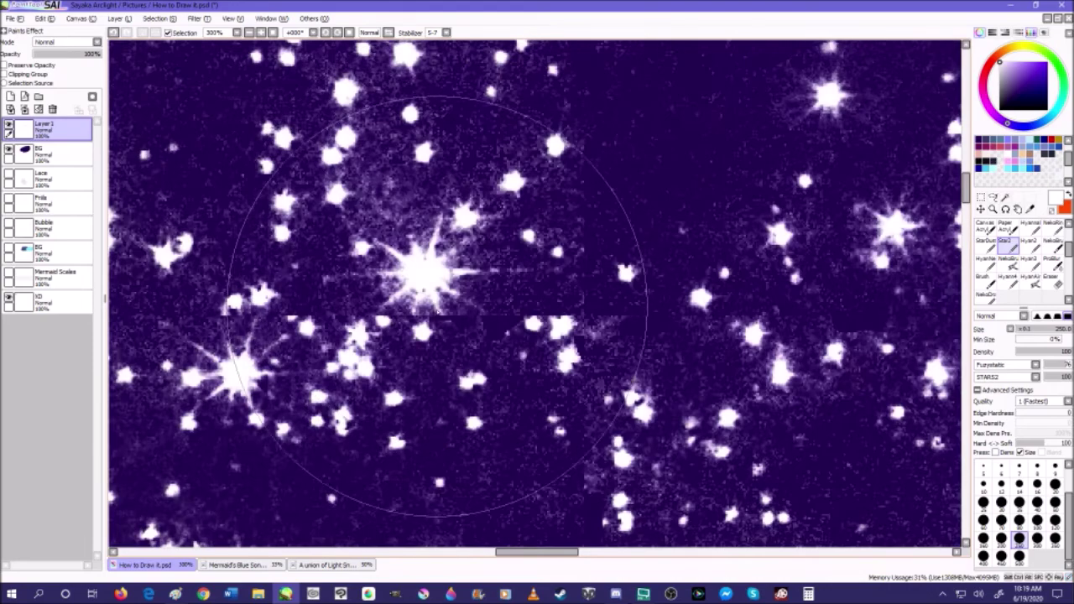
pyautogui.scroll(-5, 437, 306)
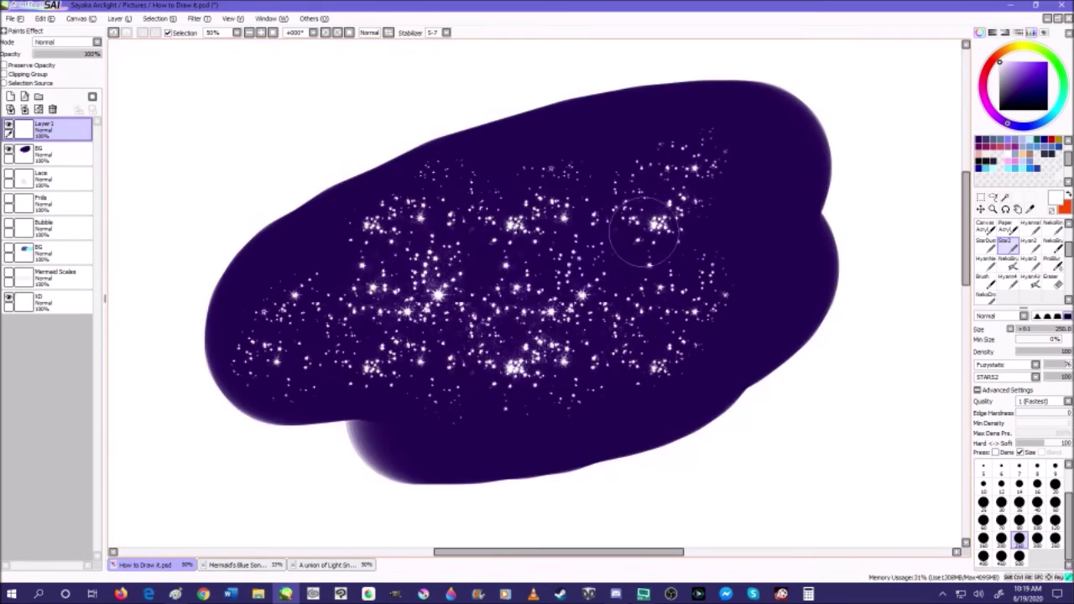
pyautogui.moveTo(755, 268)
pyautogui.mouseDown()
pyautogui.moveTo(686, 283)
pyautogui.moveTo(654, 252)
pyautogui.mouseUp()
pyautogui.scroll(5, 647, 230)
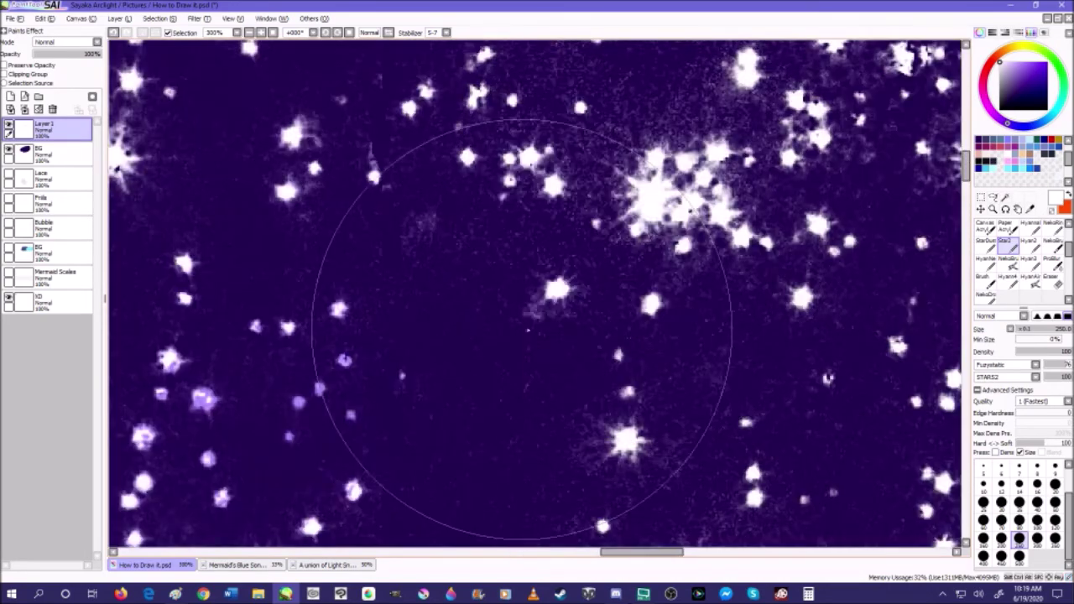
pyautogui.scroll(-3, 565, 286)
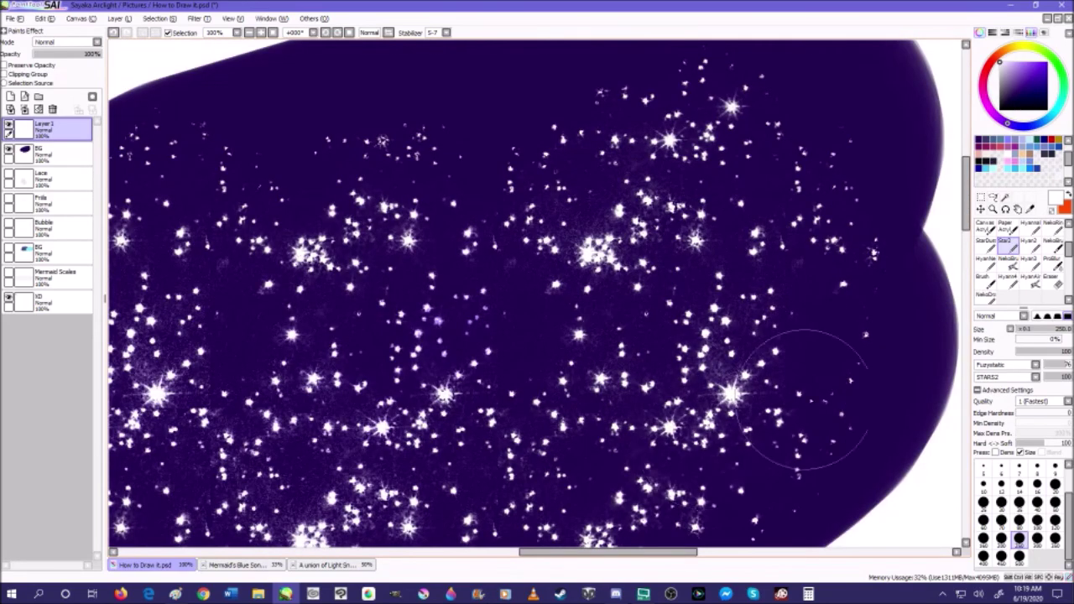
pyautogui.scroll(-1, 554, 353)
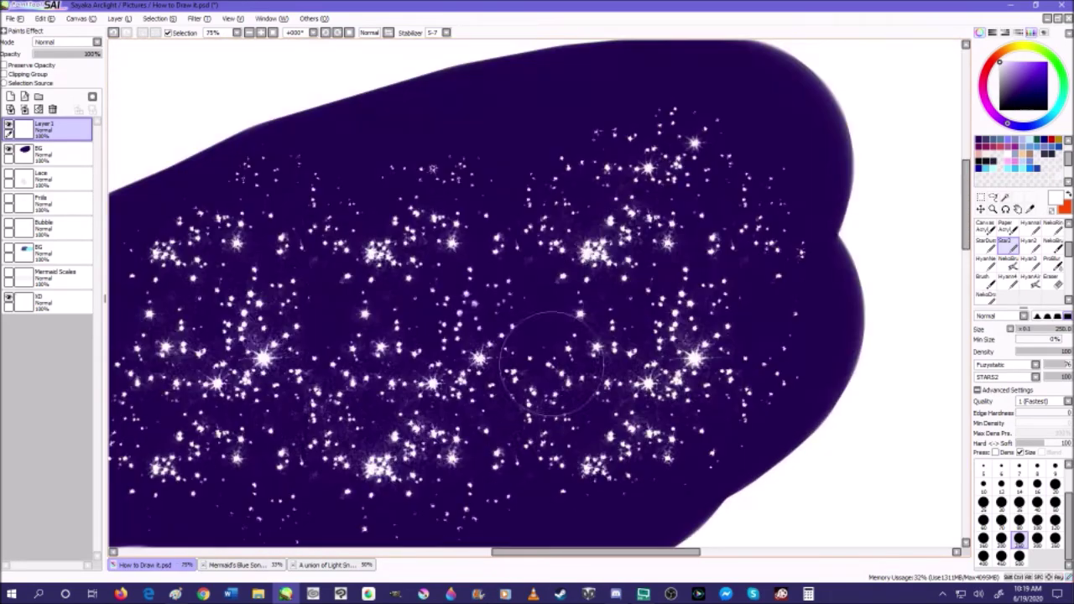
# - Clear all the brushed stars from Layer1
pyautogui.click(38, 109)
pyautogui.scroll(-3, 461, 252)
pyautogui.scroll(3, 396, 243)
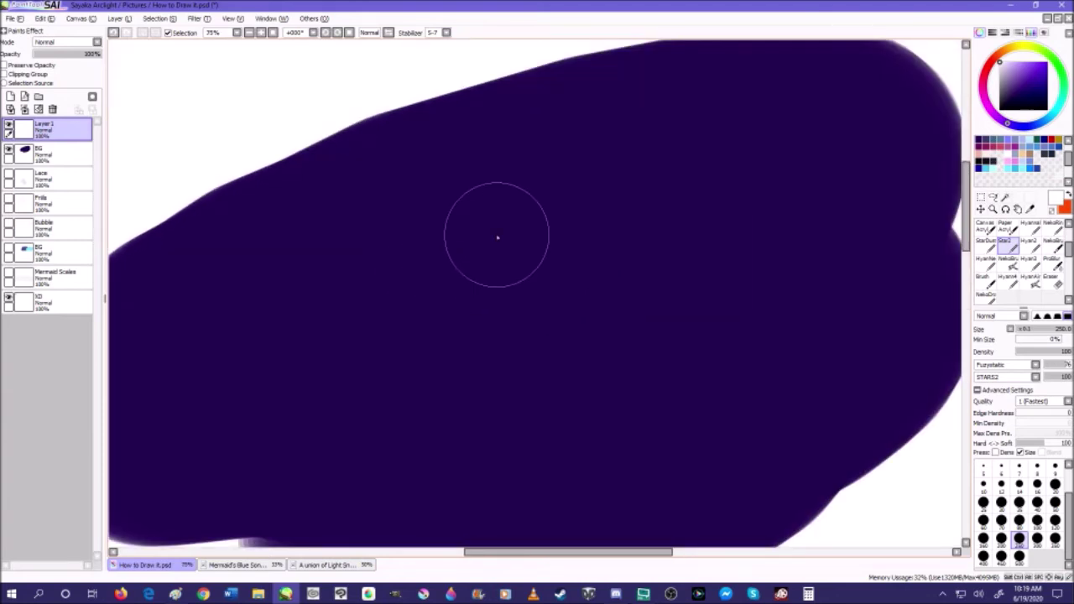
# - Draw a white vertical sparkle ray tapering at both ends on Layer1 with the Pencil at size 30, undoing the stray horizontal stroke
pyautogui.scroll(5, 1015, 260)
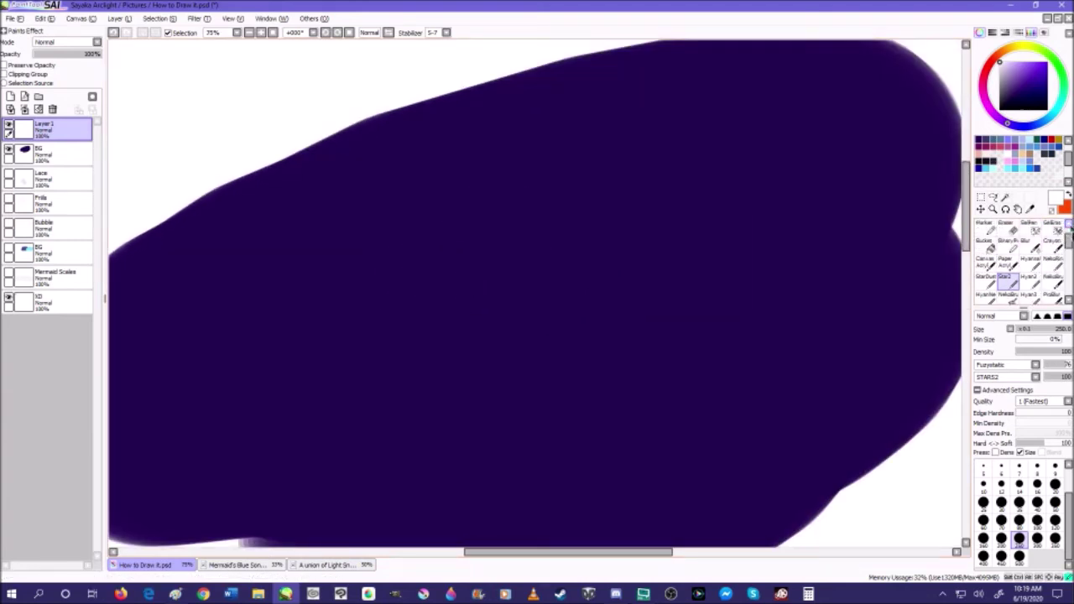
pyautogui.click(983, 225)
pyautogui.click(1000, 502)
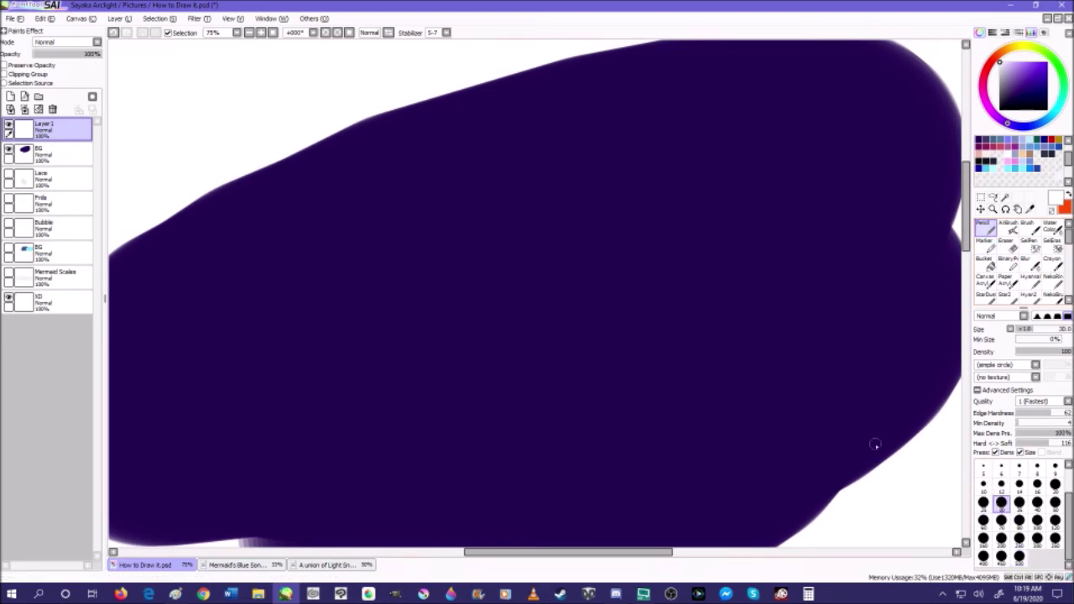
pyautogui.moveTo(460, 296); pyautogui.dragTo(469, 297)
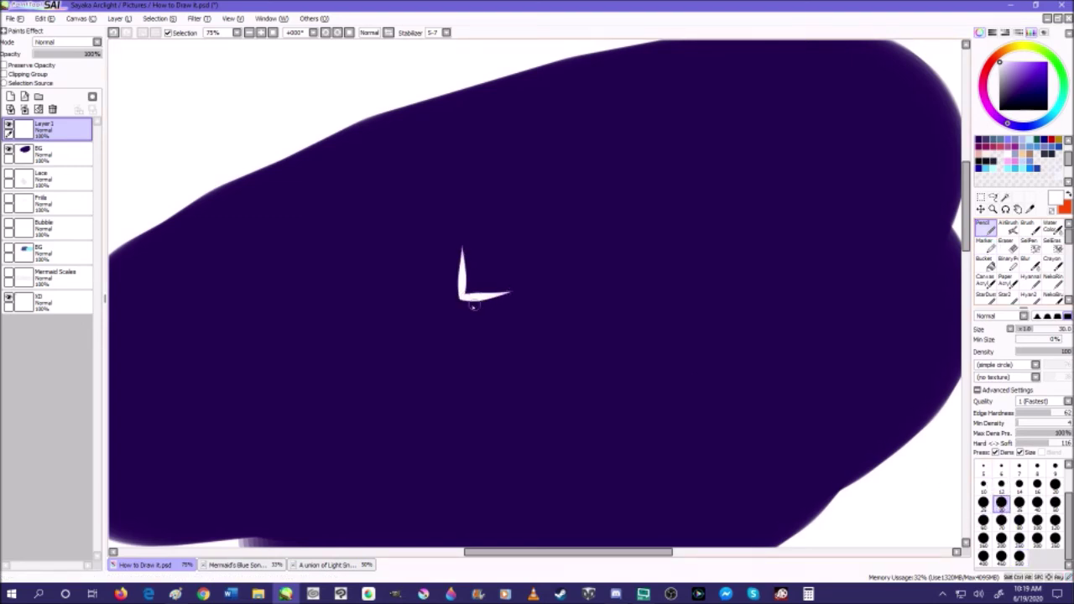
pyautogui.click(113, 32)
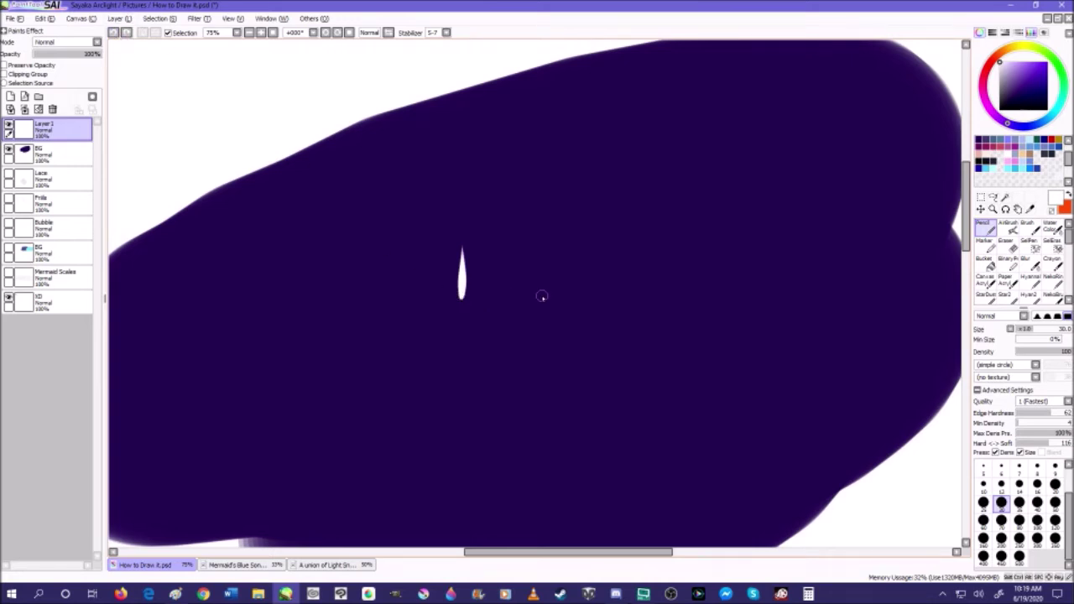
pyautogui.scroll(3, 476, 304)
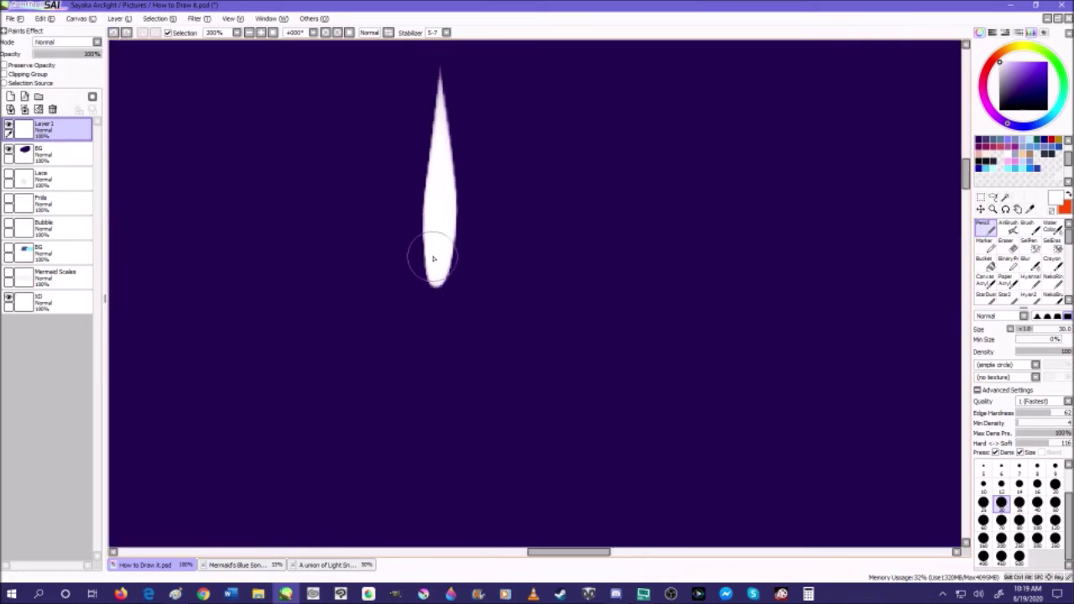
pyautogui.moveTo(436, 277); pyautogui.dragTo(429, 495)
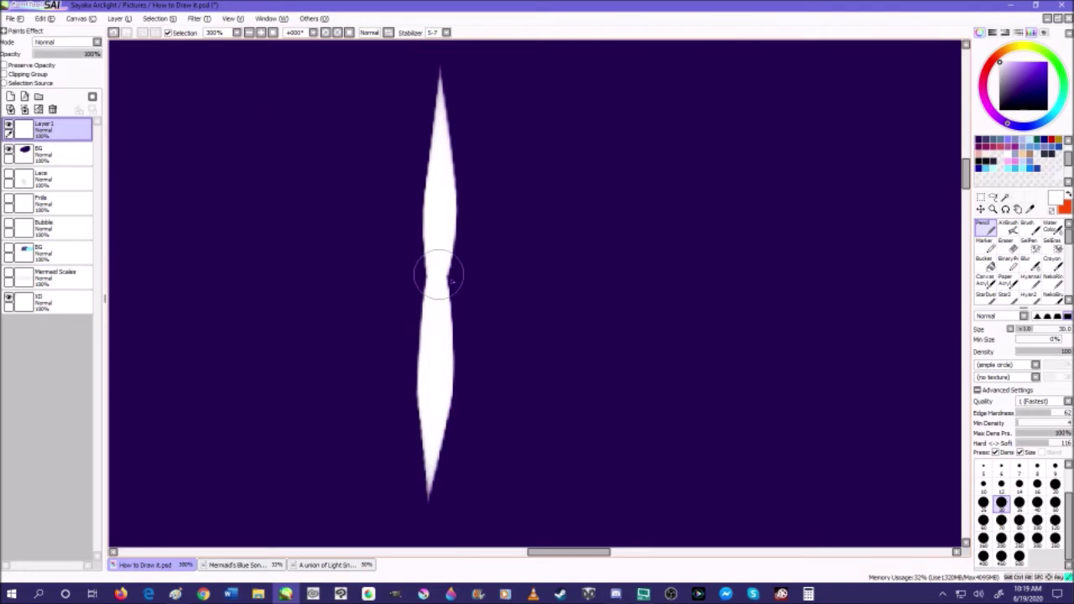
# - Add tapered horizontal rays to both sides of the vertical ray's centre to complete a white four-pointed sparkle
pyautogui.moveTo(447, 281); pyautogui.dragTo(609, 273)
pyautogui.moveTo(445, 278)
pyautogui.mouseDown()
pyautogui.moveTo(352, 285)
pyautogui.moveTo(312, 270)
pyautogui.mouseUp()
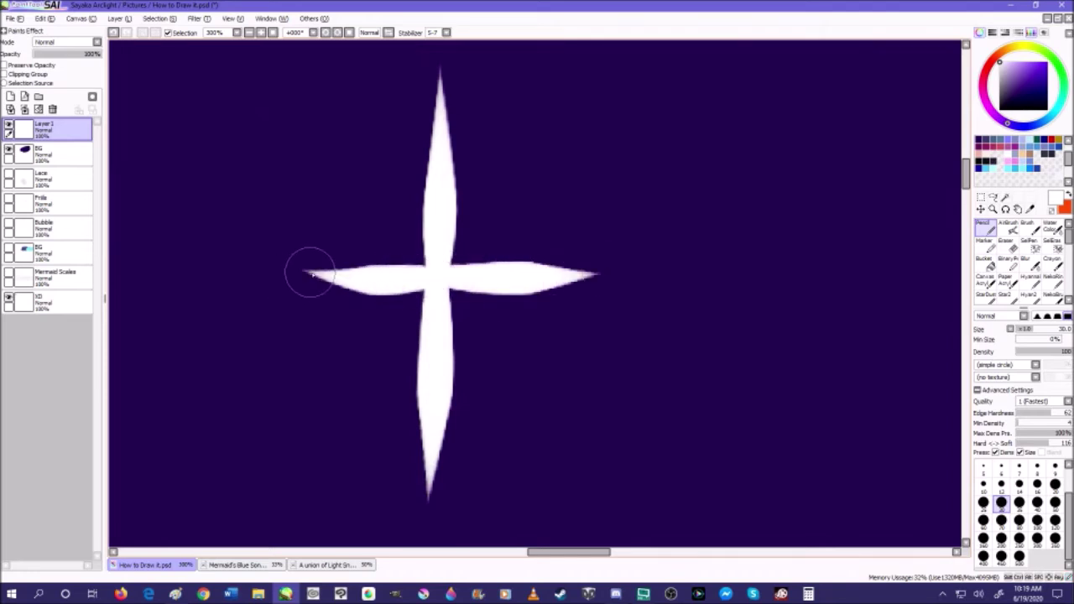
pyautogui.scroll(-5, 434, 235)
pyautogui.scroll(3, 434, 235)
pyautogui.scroll(2, 402, 236)
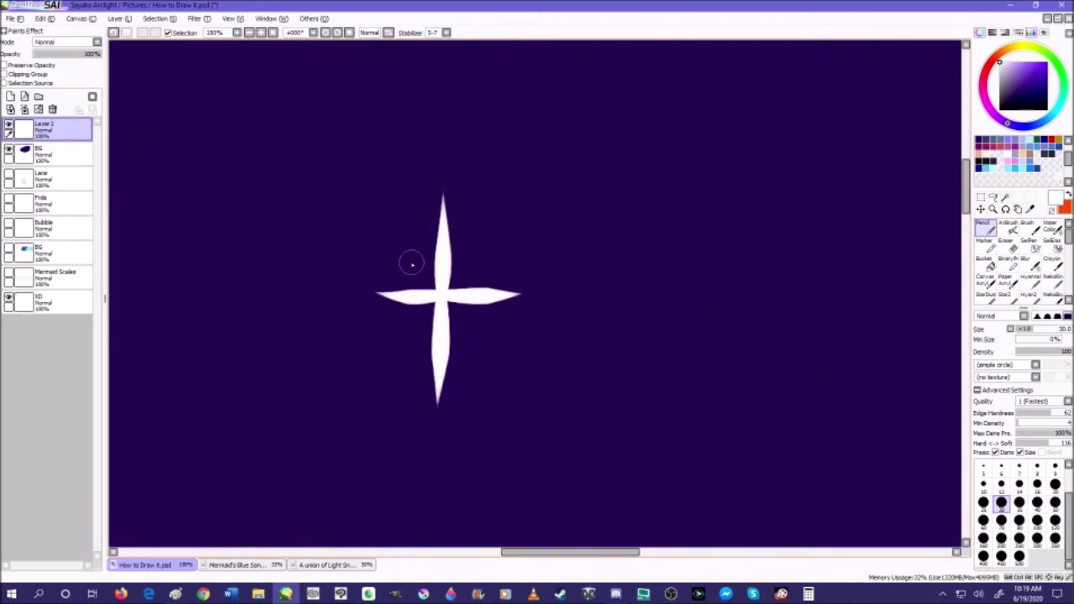
# - Draw a second, slightly smaller white four-pointed sparkle above and to the right of the first one
pyautogui.moveTo(623, 233); pyautogui.dragTo(632, 83)
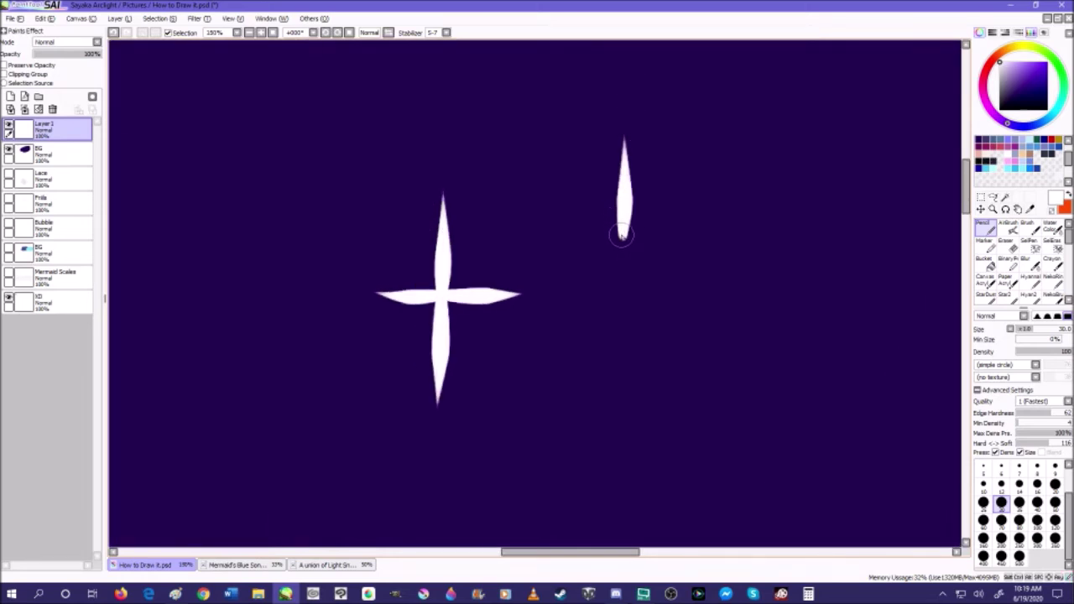
pyautogui.moveTo(626, 236); pyautogui.dragTo(704, 234)
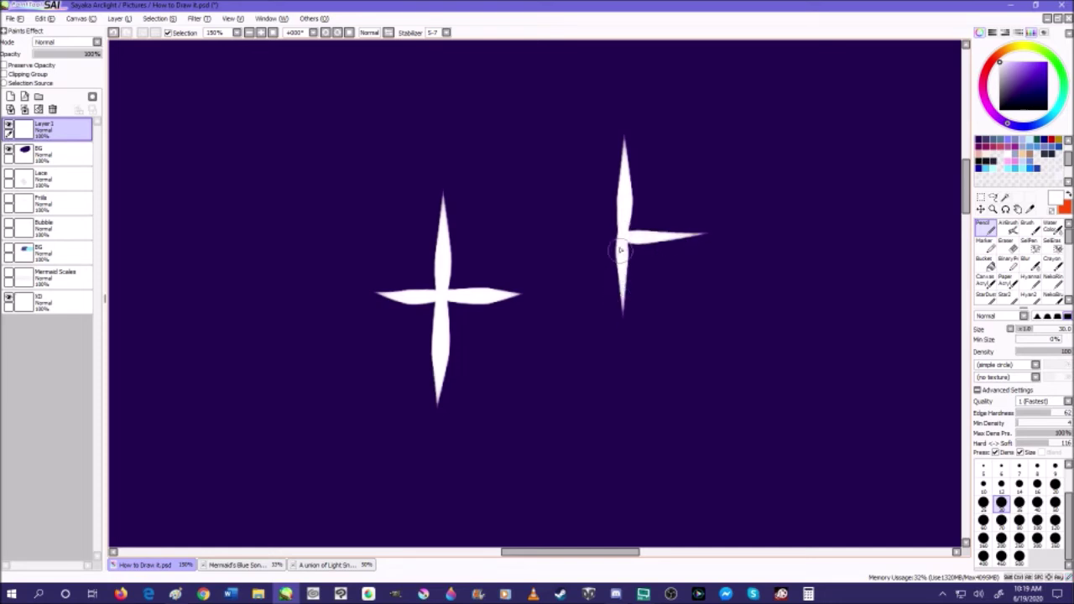
pyautogui.moveTo(618, 235); pyautogui.dragTo(566, 226)
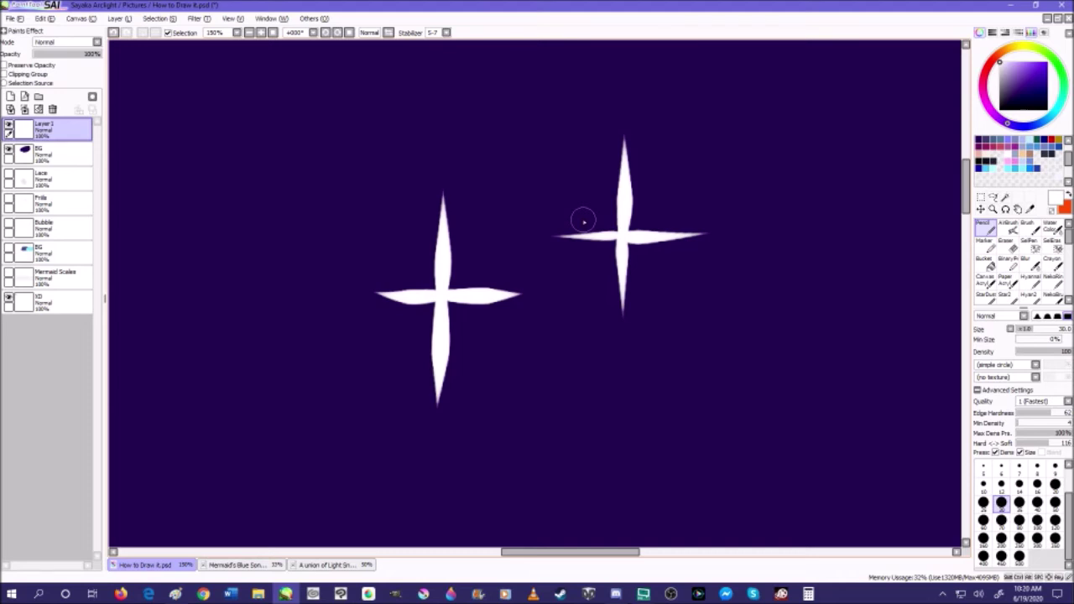
pyautogui.scroll(-5, 584, 221)
pyautogui.scroll(4, 578, 217)
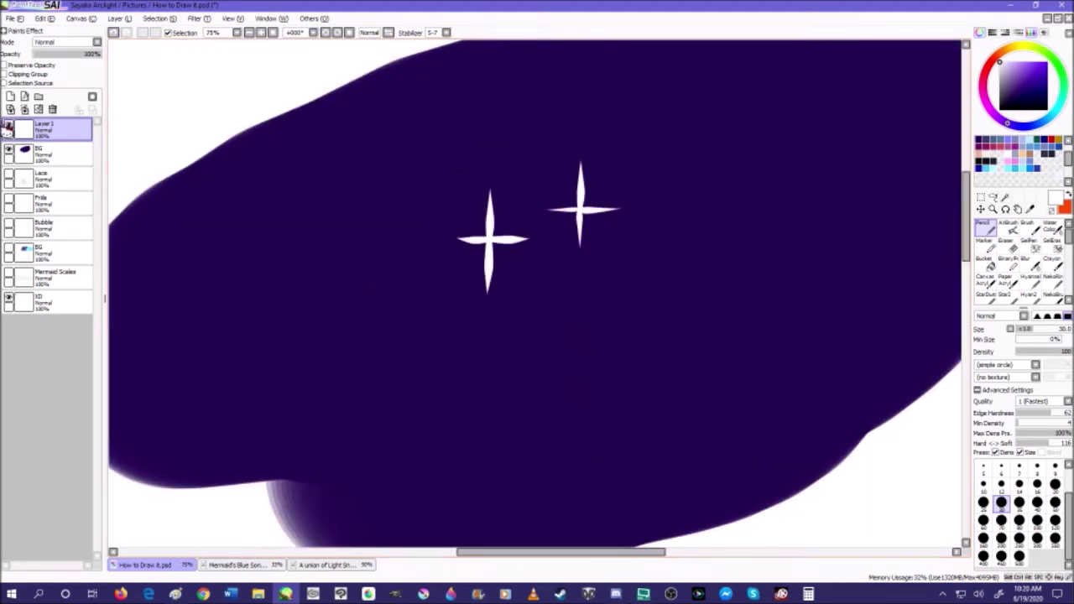
# - Draw a thin white ring around the smaller sparkle's centre on a new layer with the Pencil at size 14, undoing the misshapen first ring
pyautogui.scroll(1, 519, 192)
pyautogui.click(1018, 484)
pyautogui.click(12, 96)
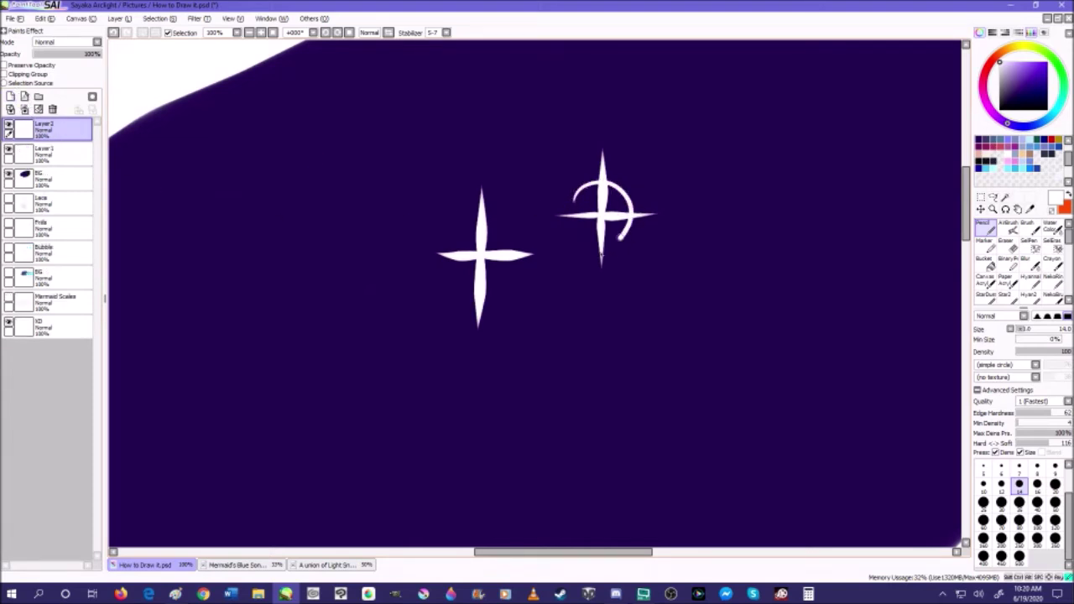
pyautogui.click(114, 33)
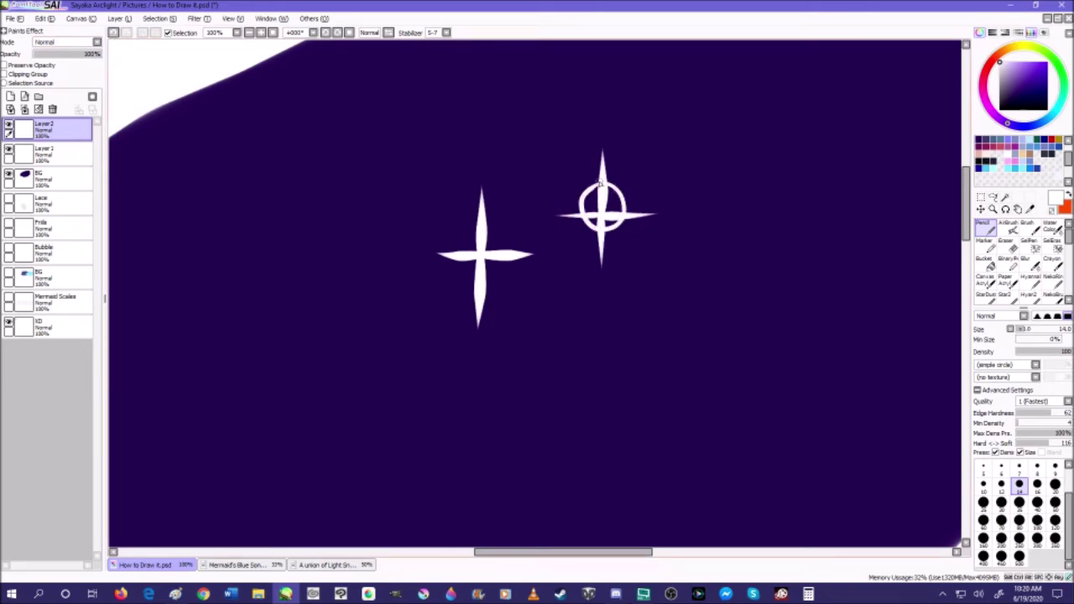
pyautogui.scroll(-5, 600, 183)
pyautogui.scroll(3, 551, 238)
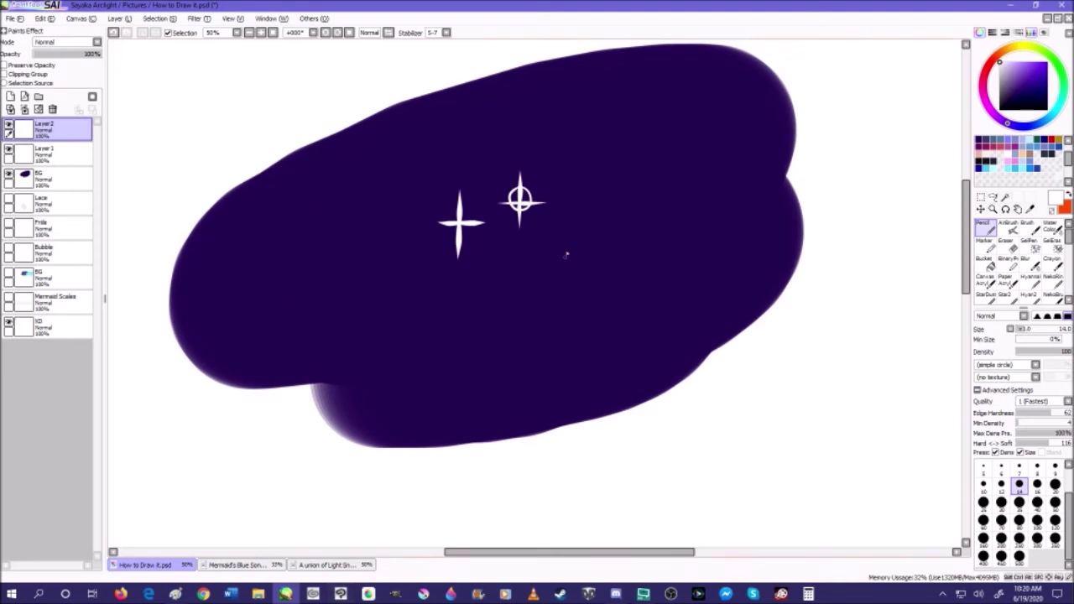
# - Add a soft white glow to the centres of both sparkles with the AirBrush at size 70
pyautogui.scroll(2, 612, 174)
pyautogui.scroll(2, 613, 178)
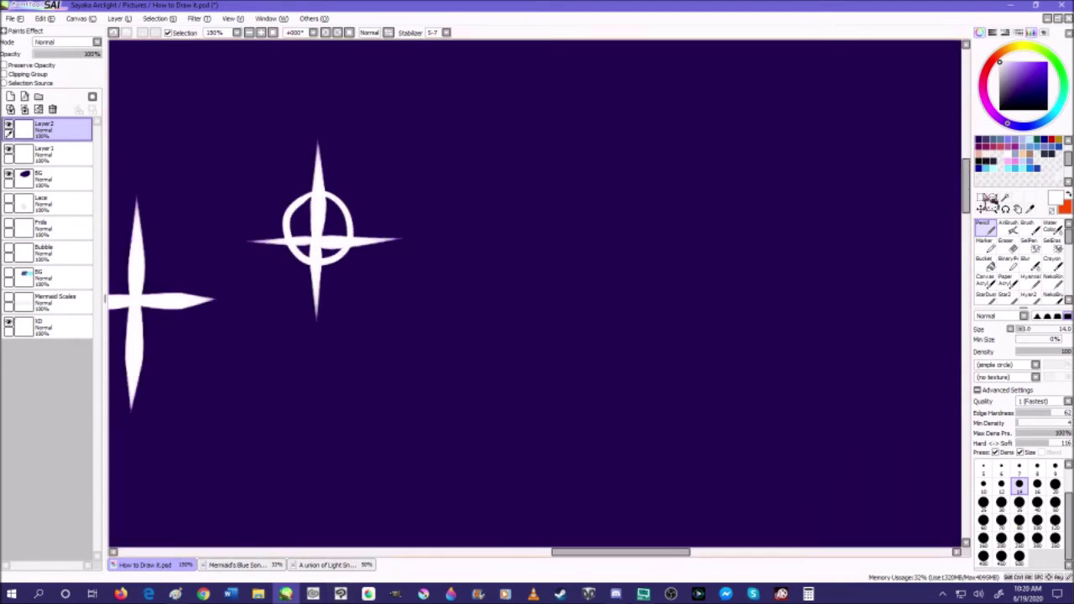
pyautogui.click(1007, 227)
pyautogui.moveTo(282, 215); pyautogui.dragTo(322, 231)
pyautogui.scroll(-3, 352, 277)
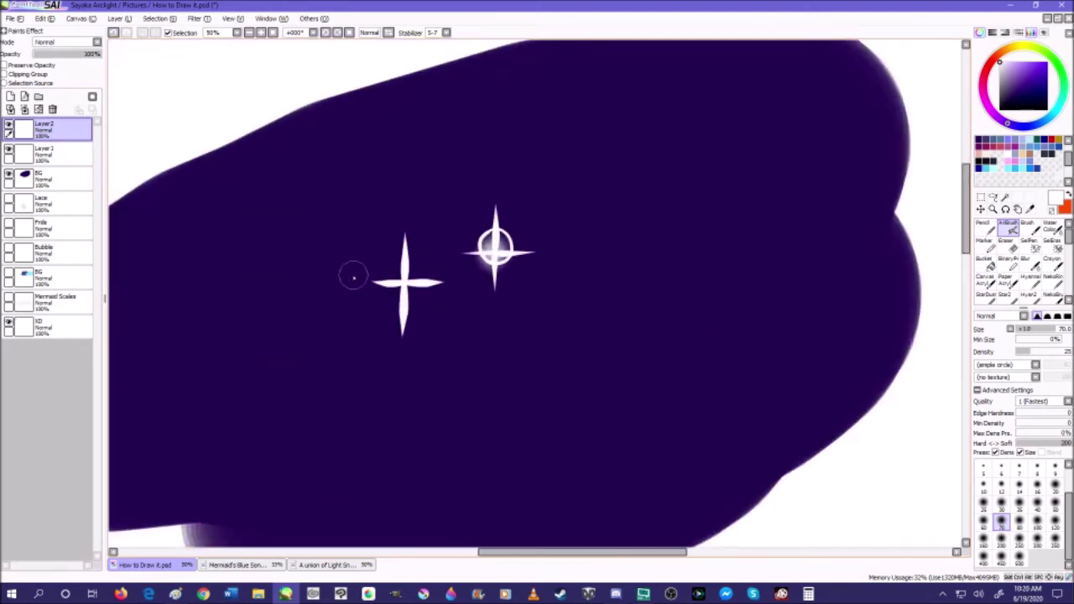
pyautogui.scroll(3, 352, 276)
pyautogui.moveTo(445, 290)
pyautogui.mouseDown()
pyautogui.moveTo(474, 289)
pyautogui.moveTo(470, 279)
pyautogui.moveTo(448, 289)
pyautogui.mouseUp()
pyautogui.scroll(-3, 453, 285)
pyautogui.scroll(1, 587, 286)
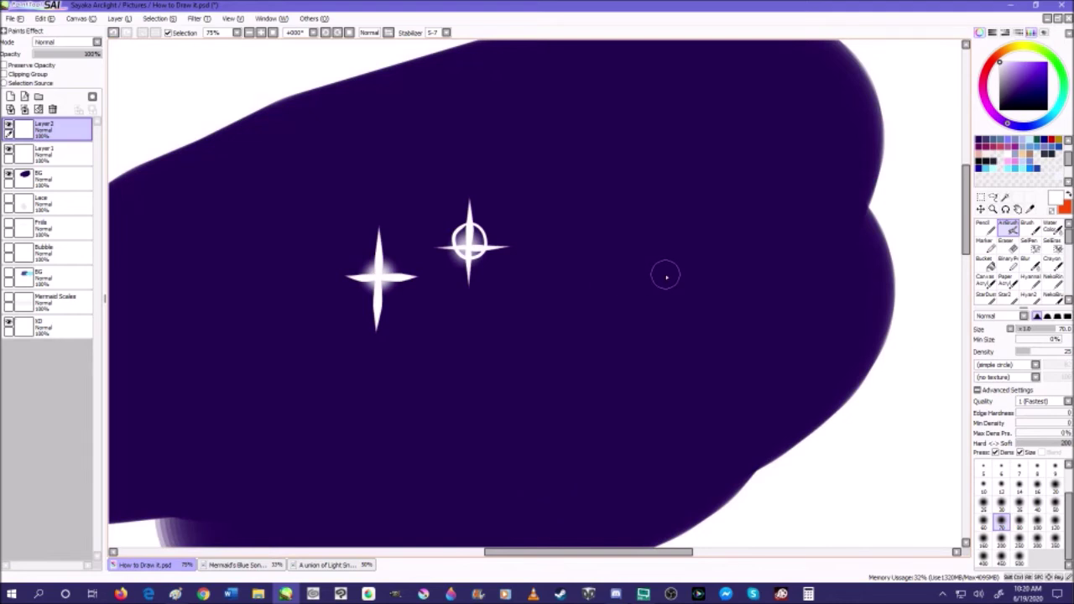
# - Try drawing a freehand white five-pointed star outline beside the sparkles with the Pencil, undoing each attempt
pyautogui.press('n')
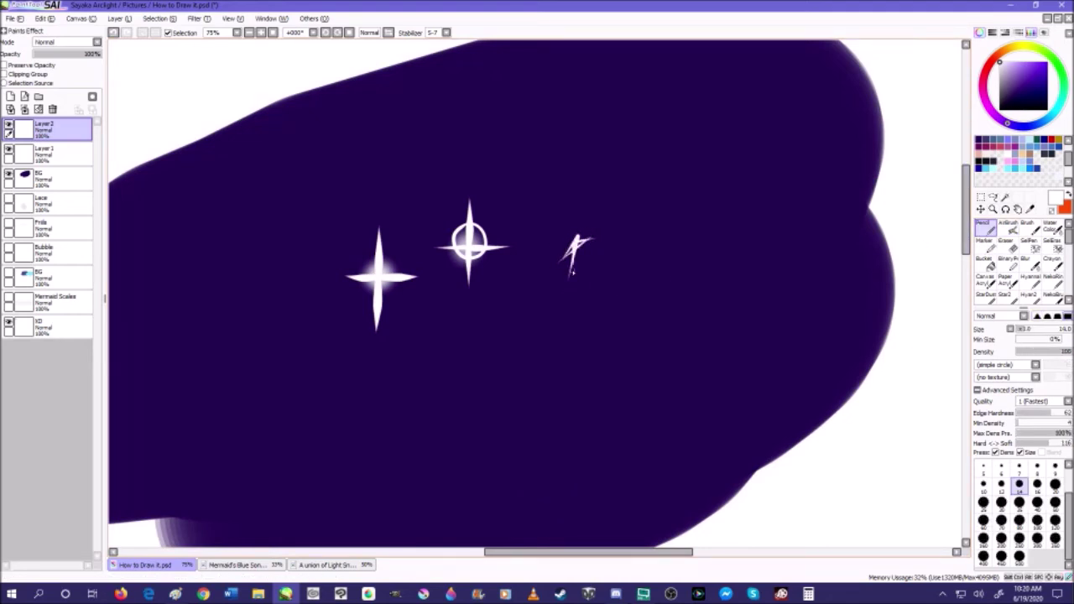
pyautogui.click(114, 32)
pyautogui.click(116, 35)
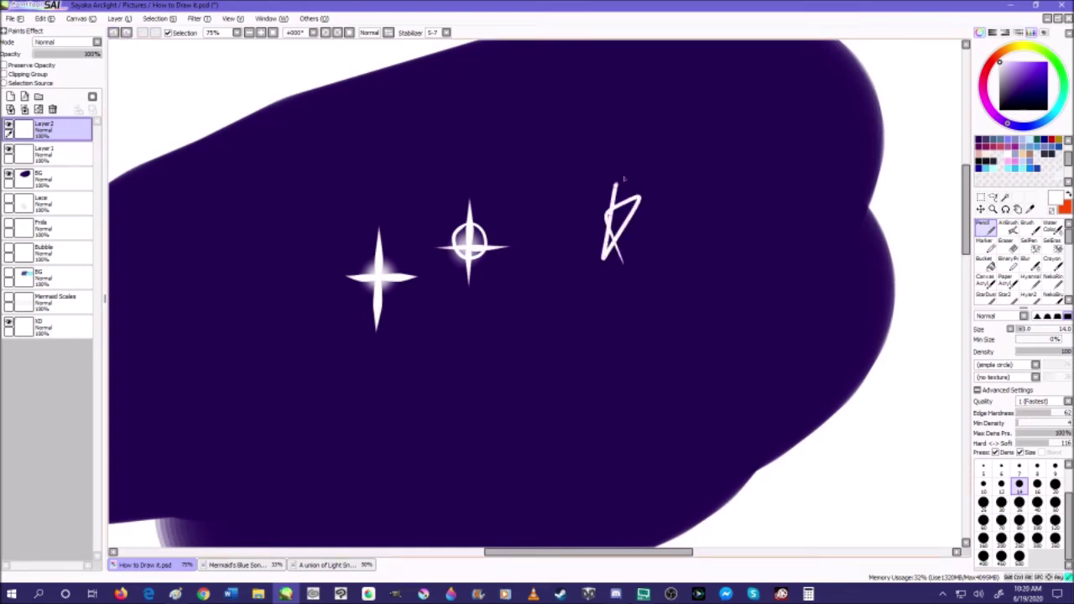
pyautogui.click(115, 34)
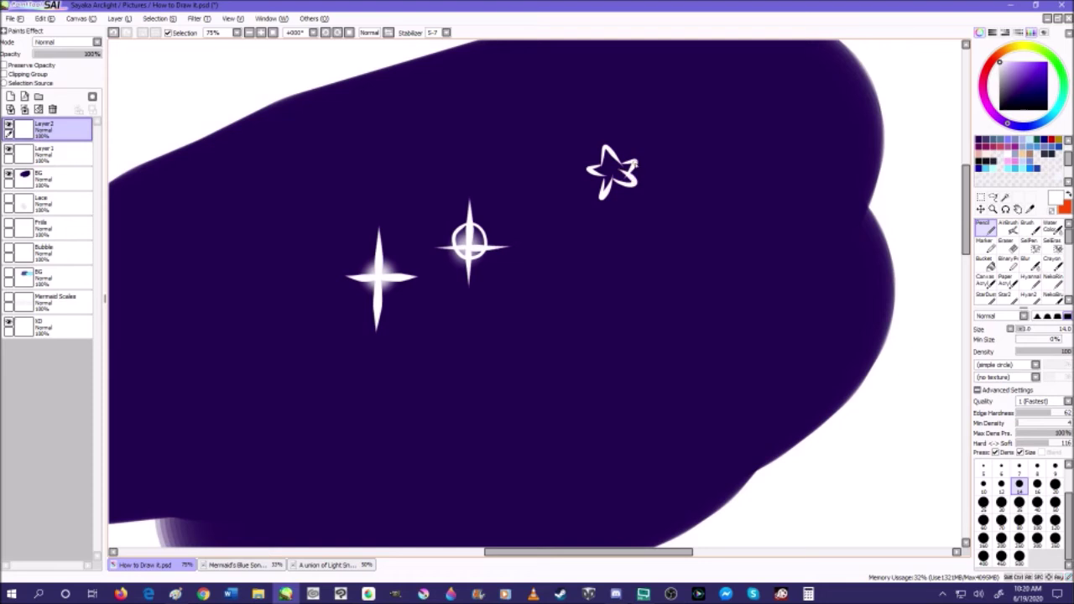
pyautogui.scroll(-4, 635, 163)
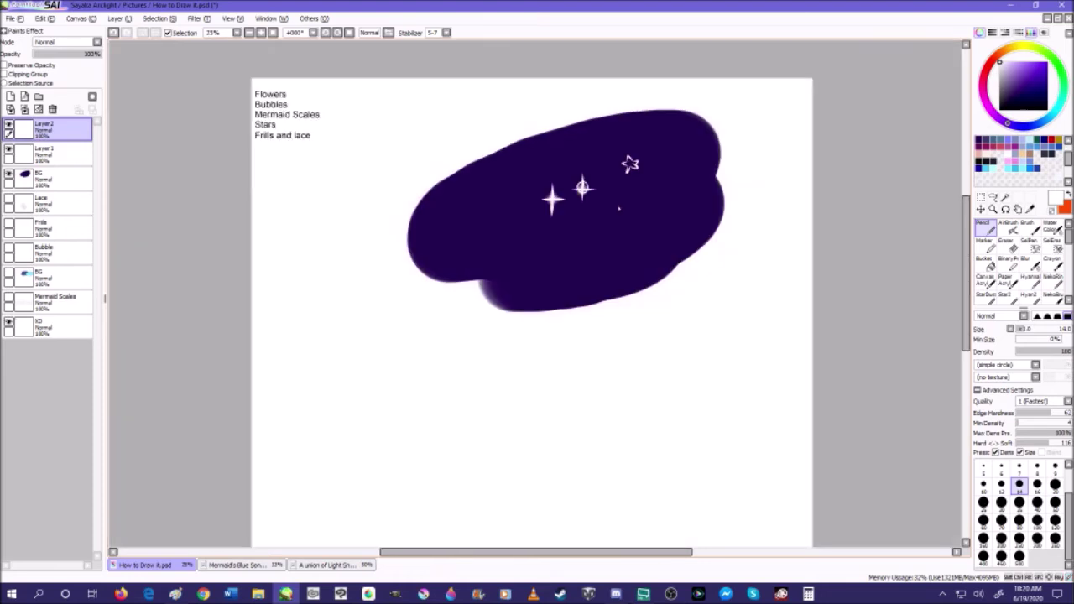
pyautogui.click(114, 34)
# - Open the reference image Blue Song Princess Azura.png from the !!!Orignal Works folder in Pictures
pyautogui.click(9, 20)
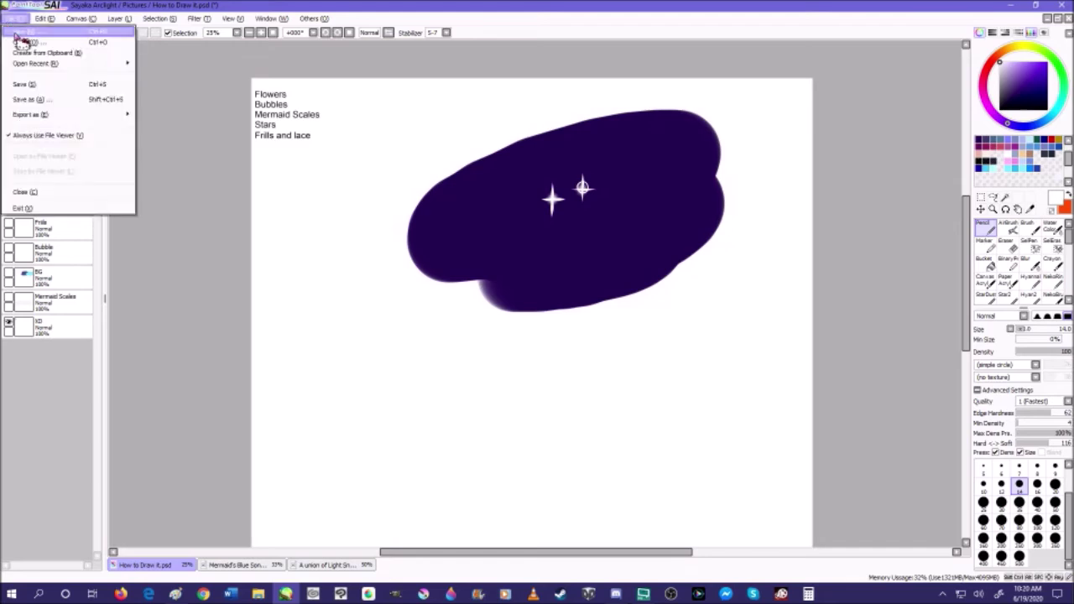
pyautogui.click(601, 183)
pyautogui.click(14, 17)
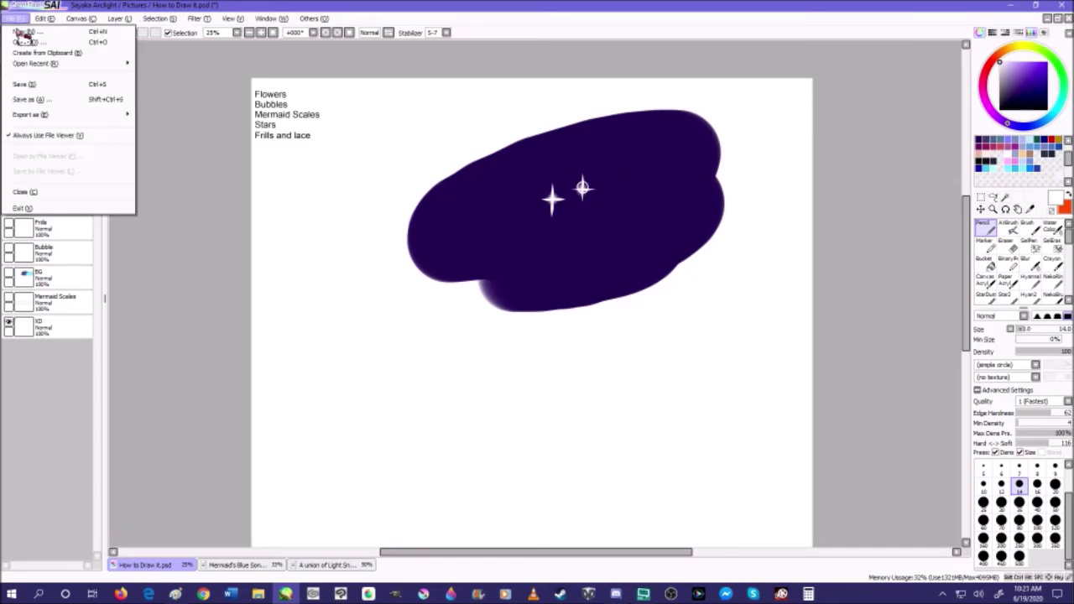
pyautogui.click(25, 59)
pyautogui.click(62, 291)
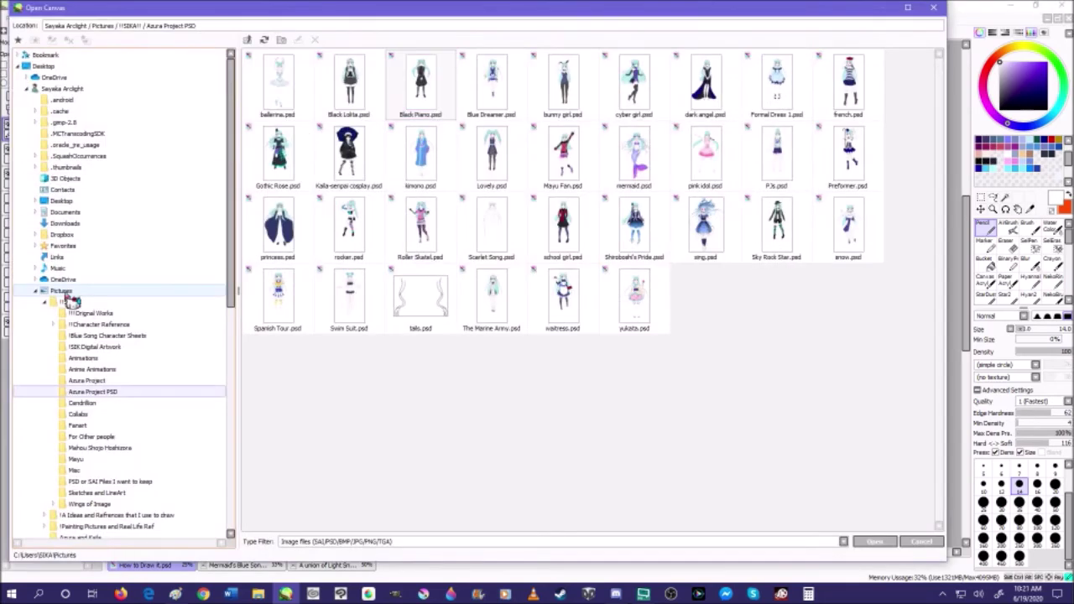
pyautogui.doubleClick(281, 108)
pyautogui.doubleClick(287, 113)
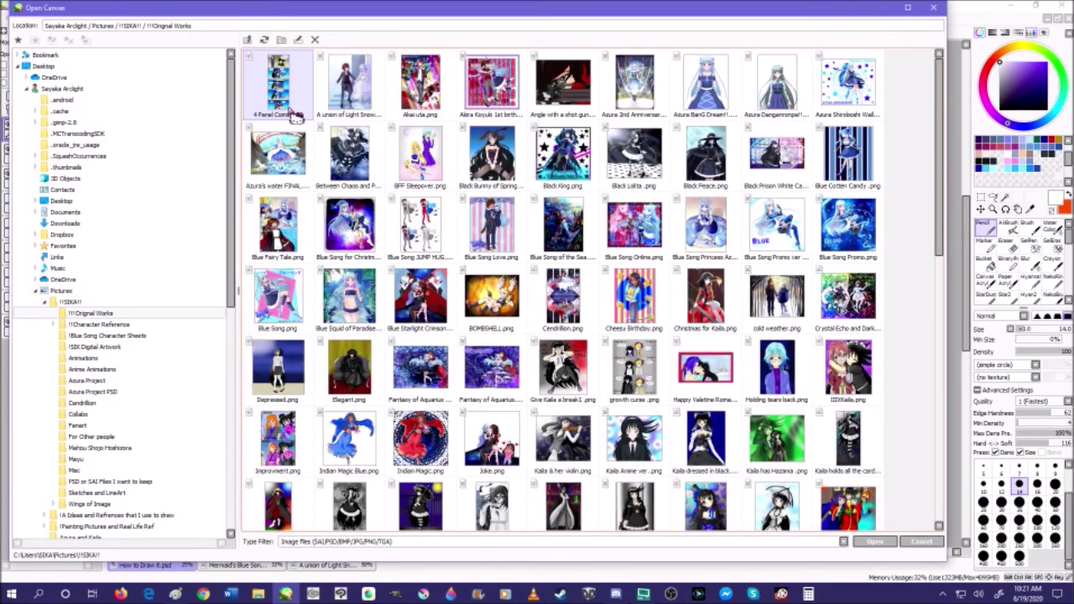
pyautogui.click(702, 258)
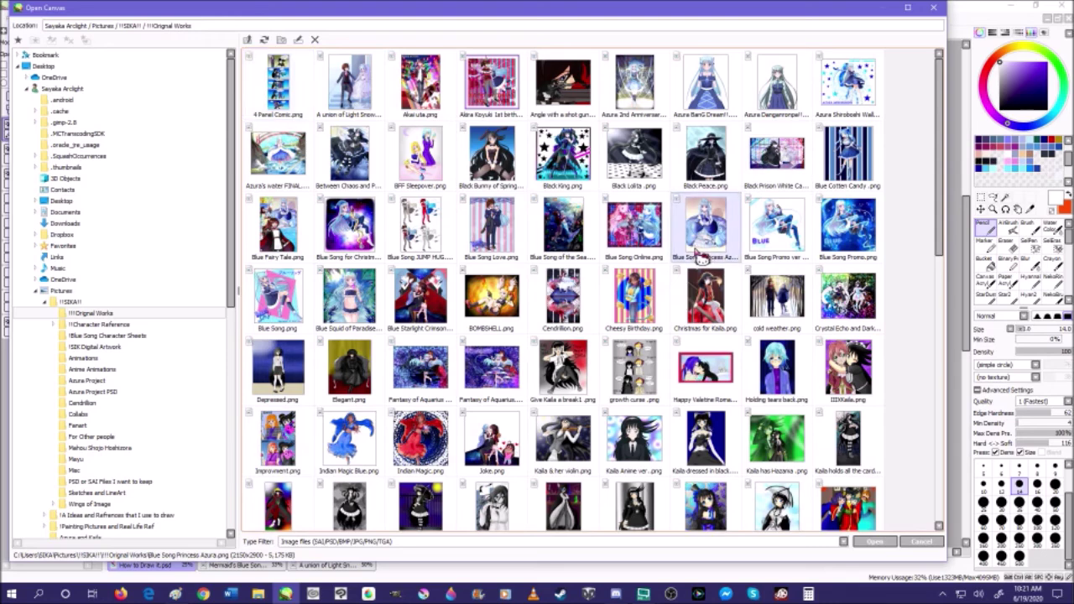
pyautogui.doubleClick(703, 252)
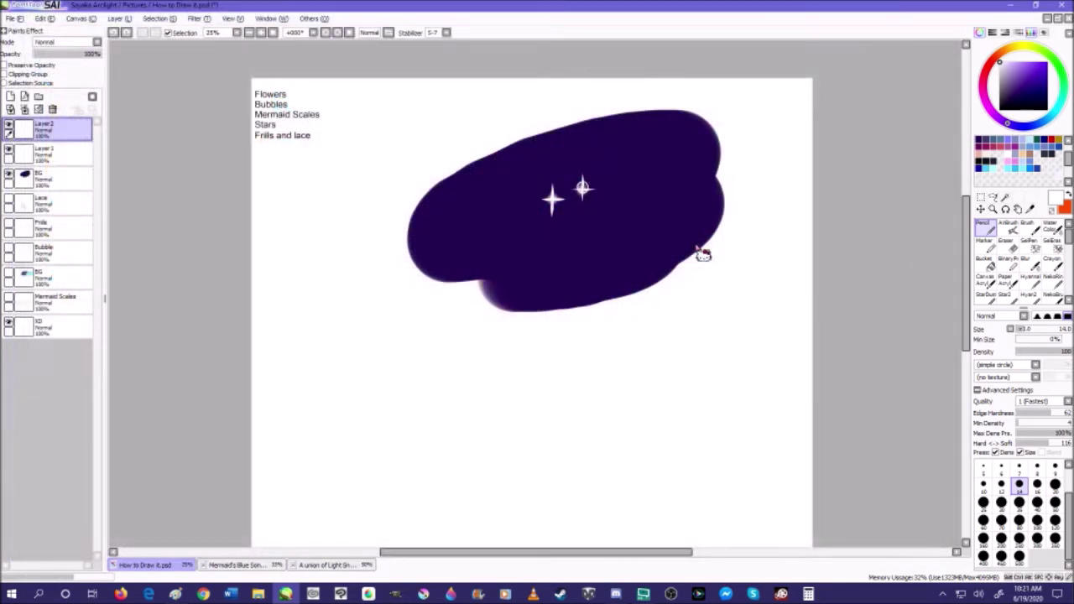
# - Select a rectangular area around the blue starburst brooch at the waist of the dress and copy it
pyautogui.scroll(3, 485, 299)
pyautogui.scroll(5, 485, 300)
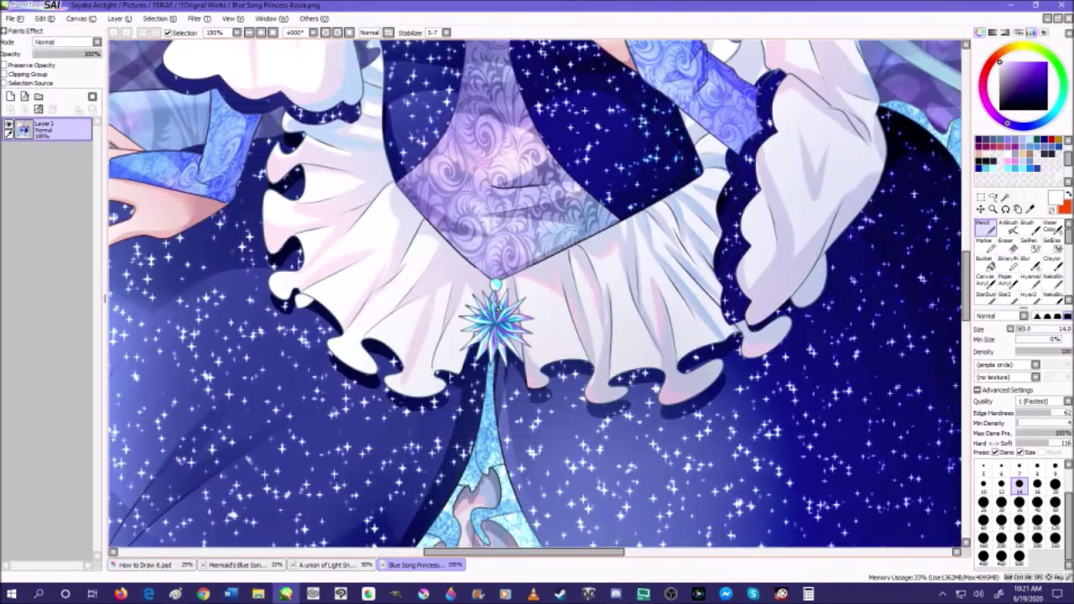
pyautogui.scroll(-3, 502, 312)
pyautogui.scroll(-2, 495, 329)
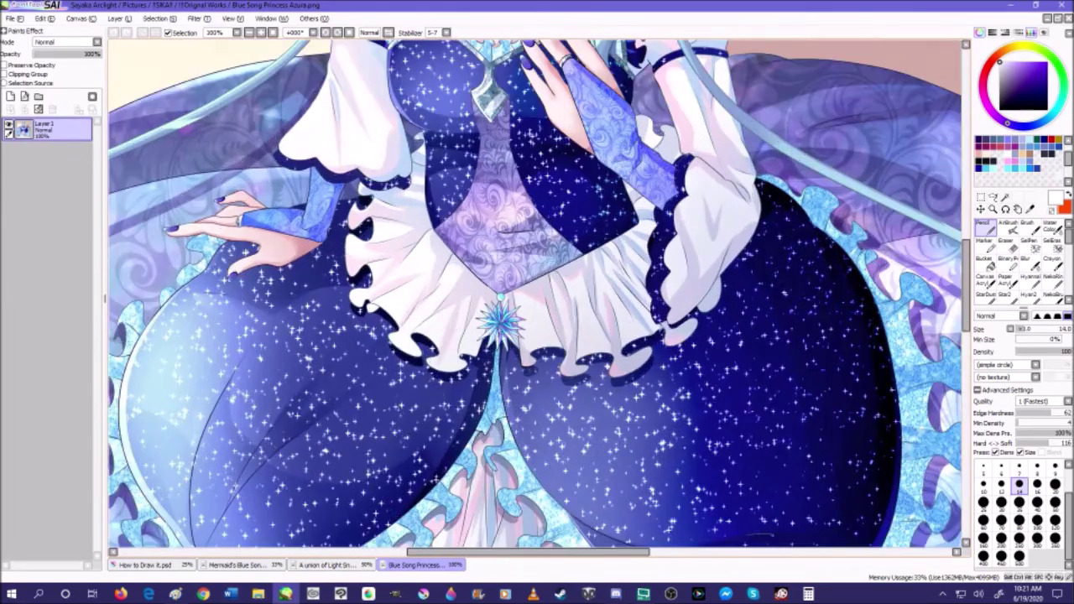
pyautogui.scroll(4, 494, 326)
pyautogui.scroll(-2, 483, 287)
pyautogui.click(993, 198)
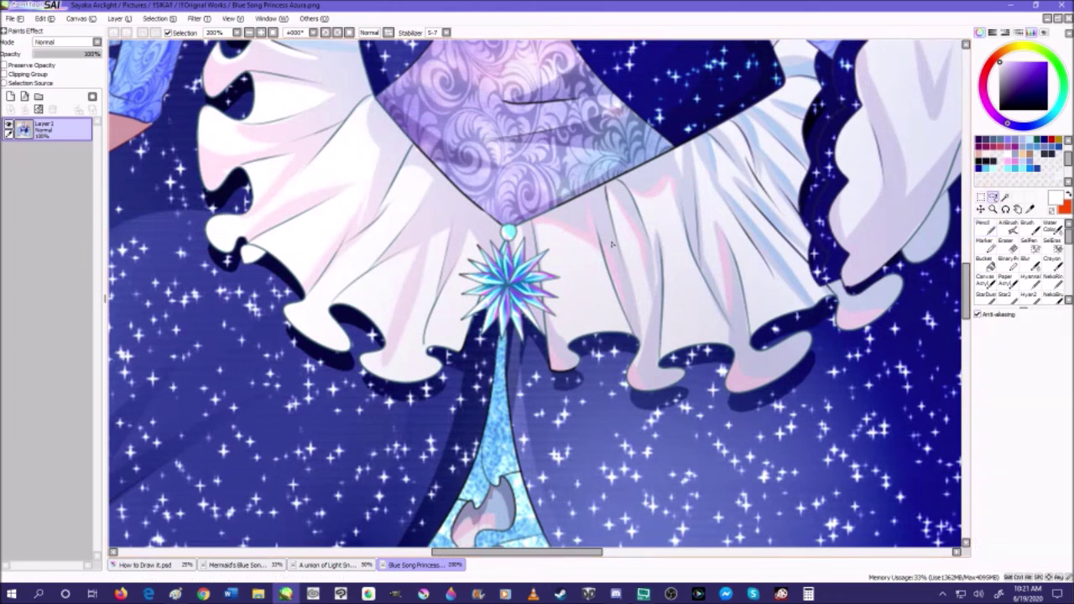
pyautogui.click(980, 196)
pyautogui.moveTo(382, 205)
pyautogui.mouseDown()
pyautogui.moveTo(556, 371)
pyautogui.moveTo(585, 372)
pyautogui.mouseUp()
pyautogui.click(66, 68)
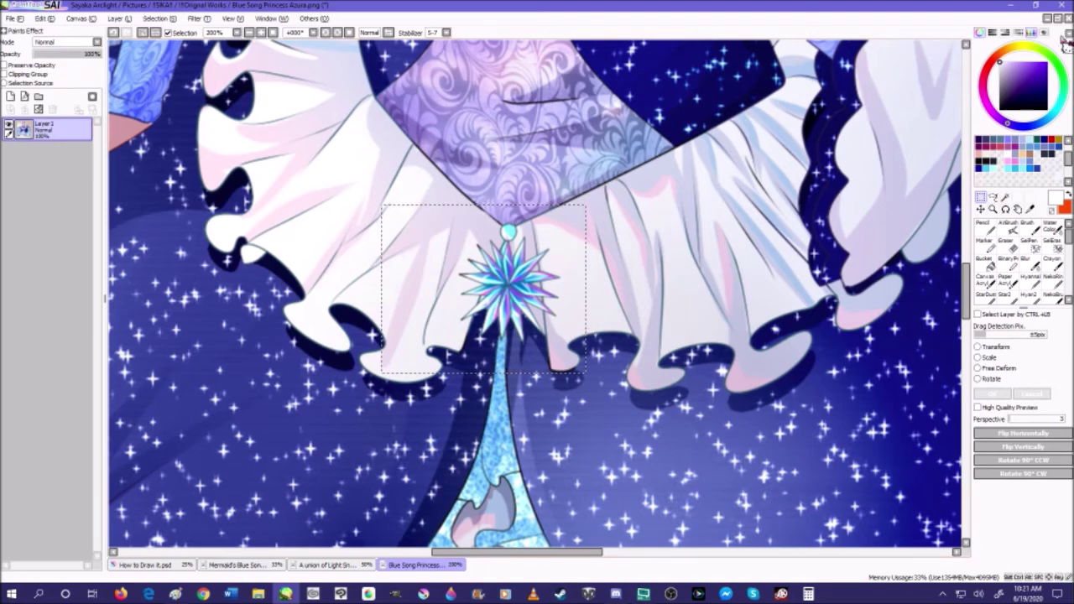
# - Close the Princess Azura image, then view the sparkles on the Mermaid's Blue Song image and close it too
pyautogui.click(1068, 18)
pyautogui.click(549, 334)
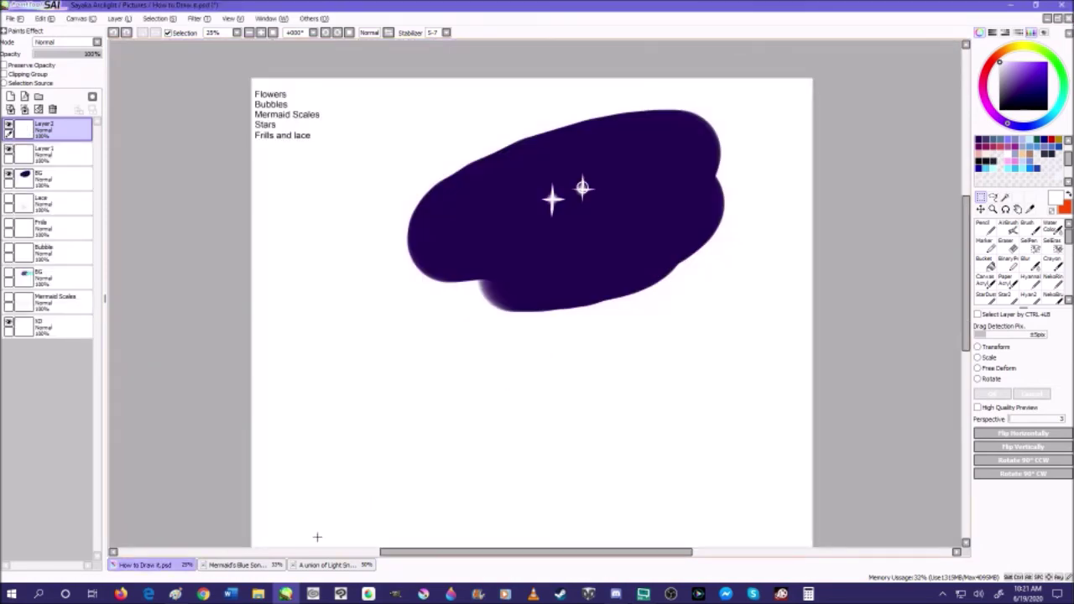
pyautogui.click(235, 564)
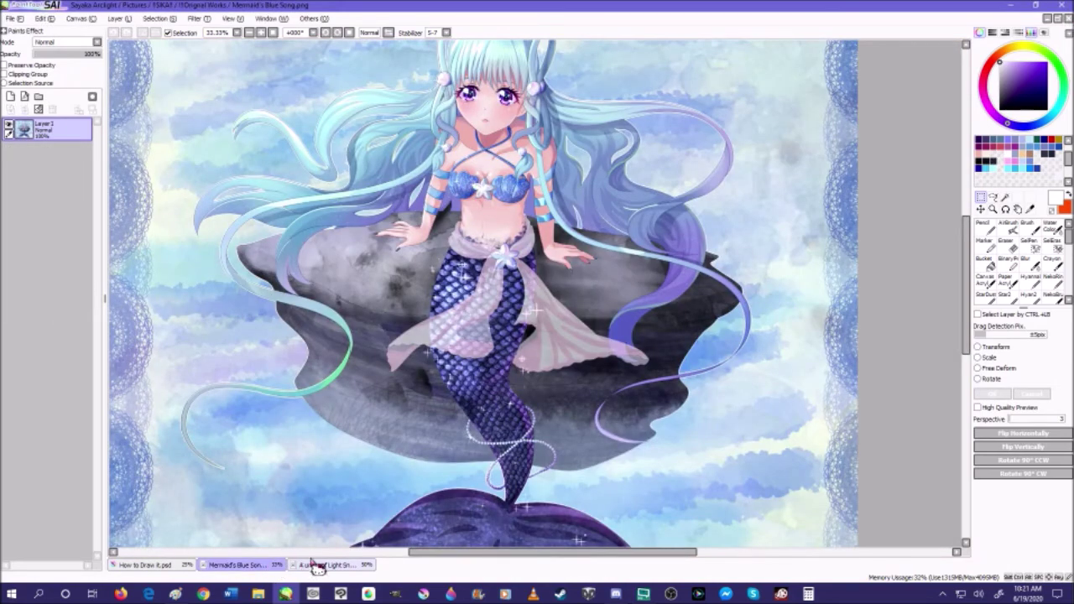
pyautogui.scroll(5, 466, 276)
pyautogui.scroll(-5, 478, 246)
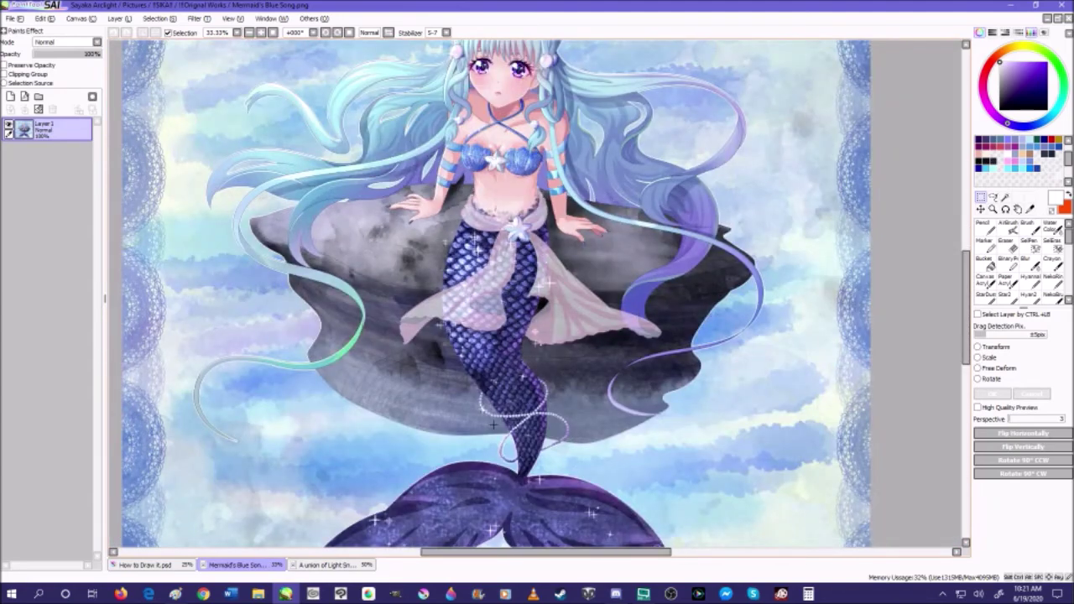
pyautogui.scroll(1, 493, 423)
pyautogui.click(1067, 18)
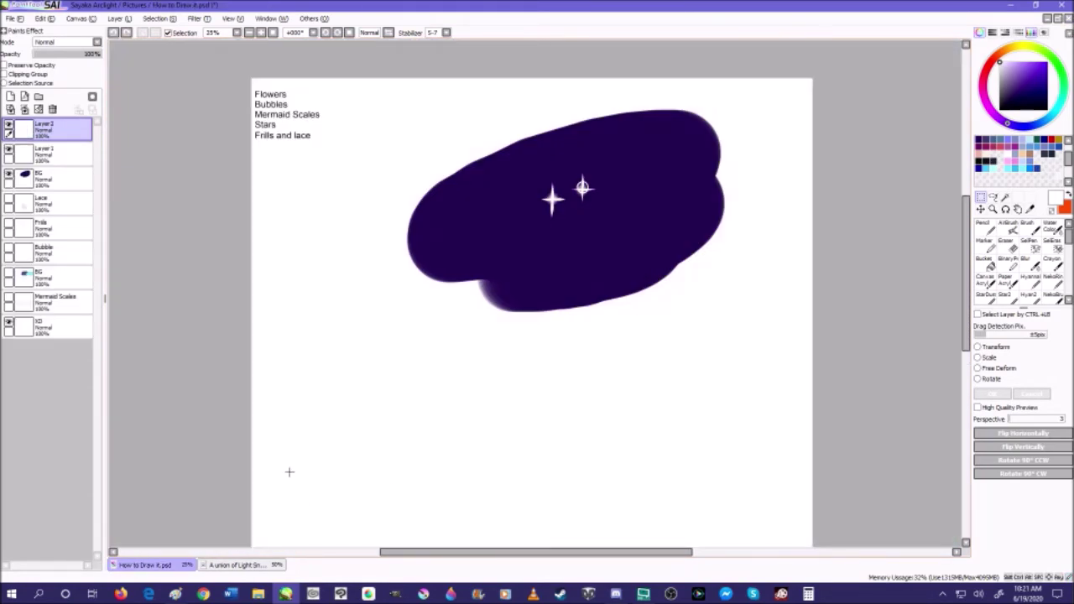
# - Create a canvas from the copied brooch and place it in an enlarged floating window beside the drawing, magnified for reference
pyautogui.click(12, 18)
pyautogui.click(50, 53)
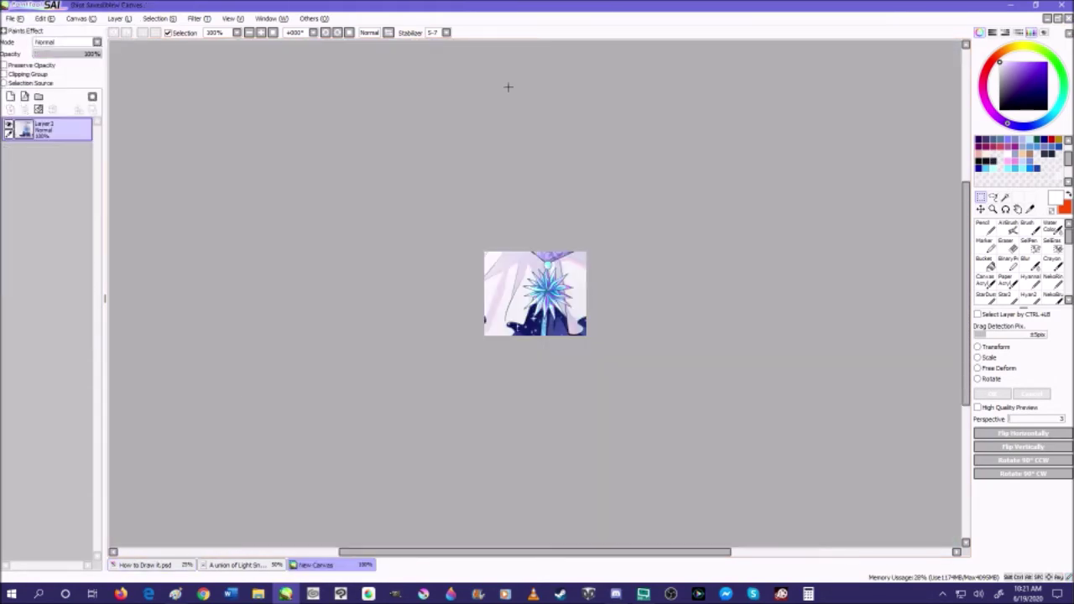
pyautogui.click(1057, 18)
pyautogui.moveTo(202, 75); pyautogui.dragTo(755, 70)
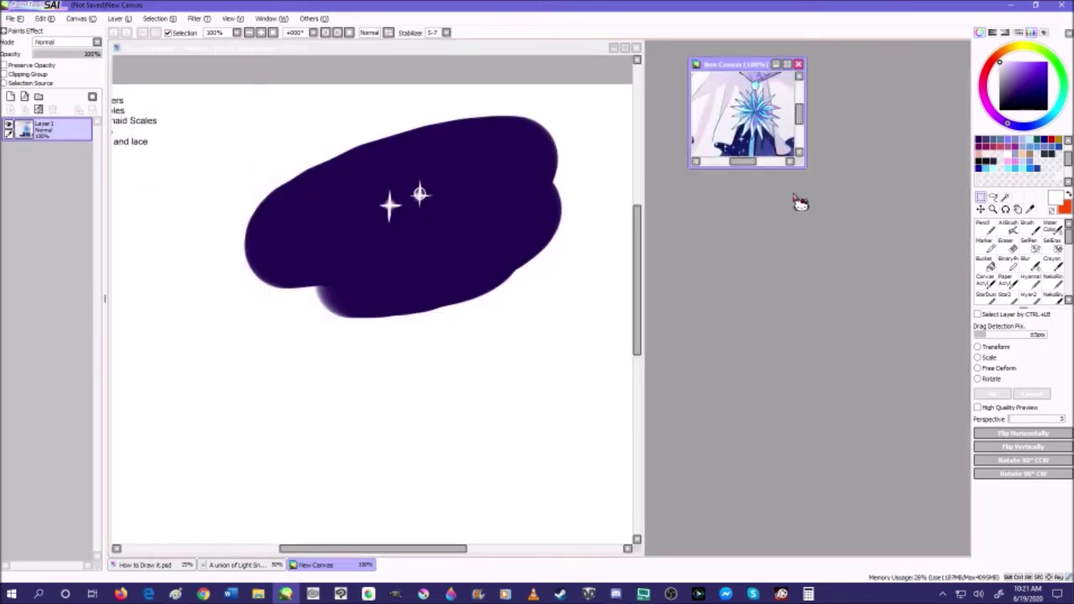
pyautogui.moveTo(804, 165); pyautogui.dragTo(965, 375)
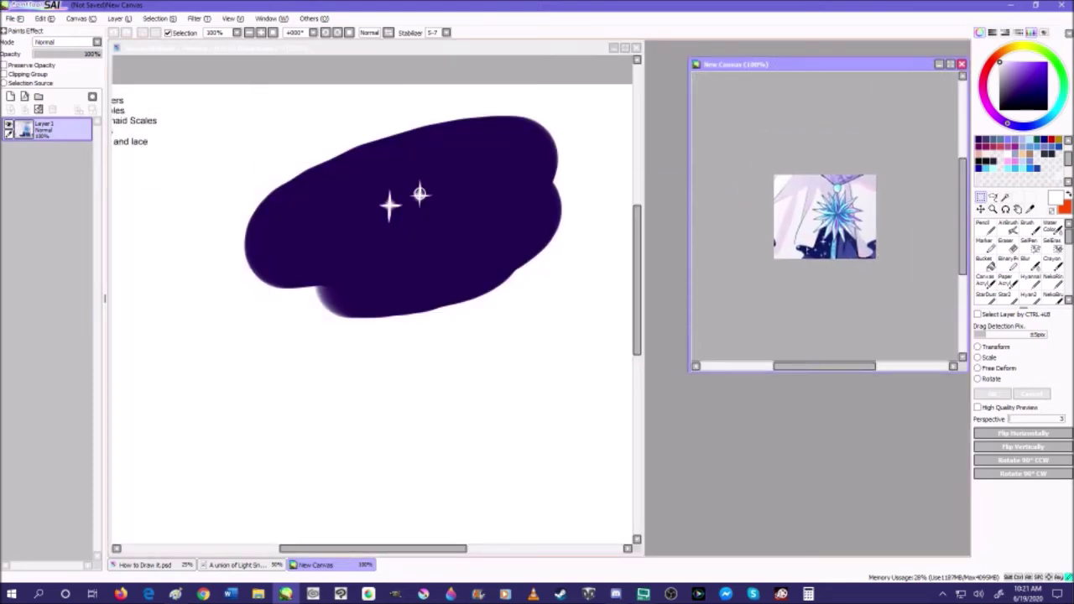
pyautogui.scroll(5, 827, 223)
# - Draw a tall narrow white diamond outline with the Line tool at size 4 on a new linework layer in How to Draw it.psd
pyautogui.click(420, 260)
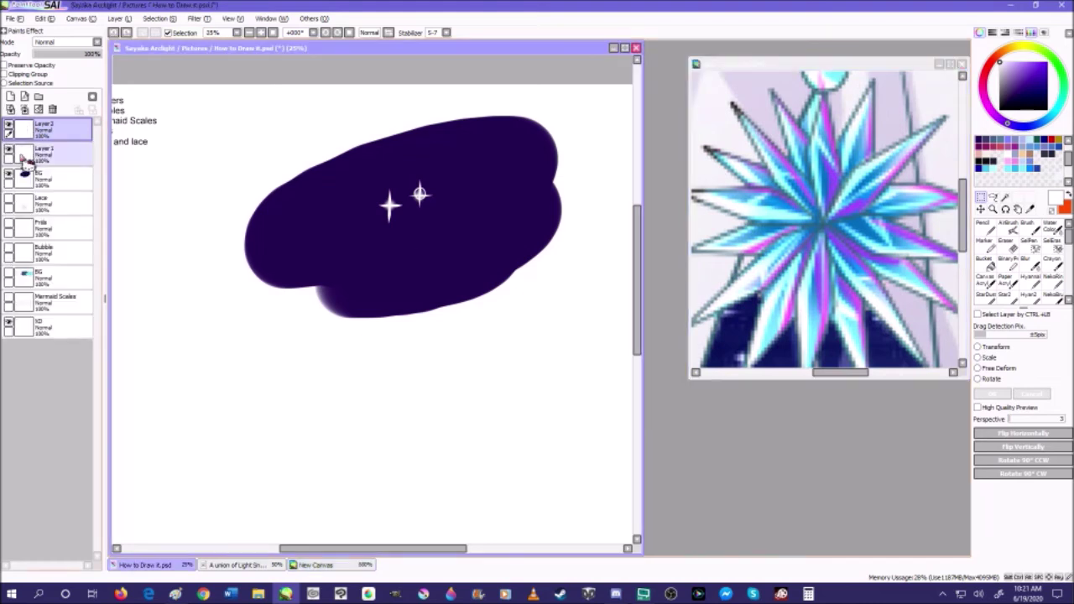
pyautogui.click(1011, 265)
pyautogui.scroll(2, 451, 231)
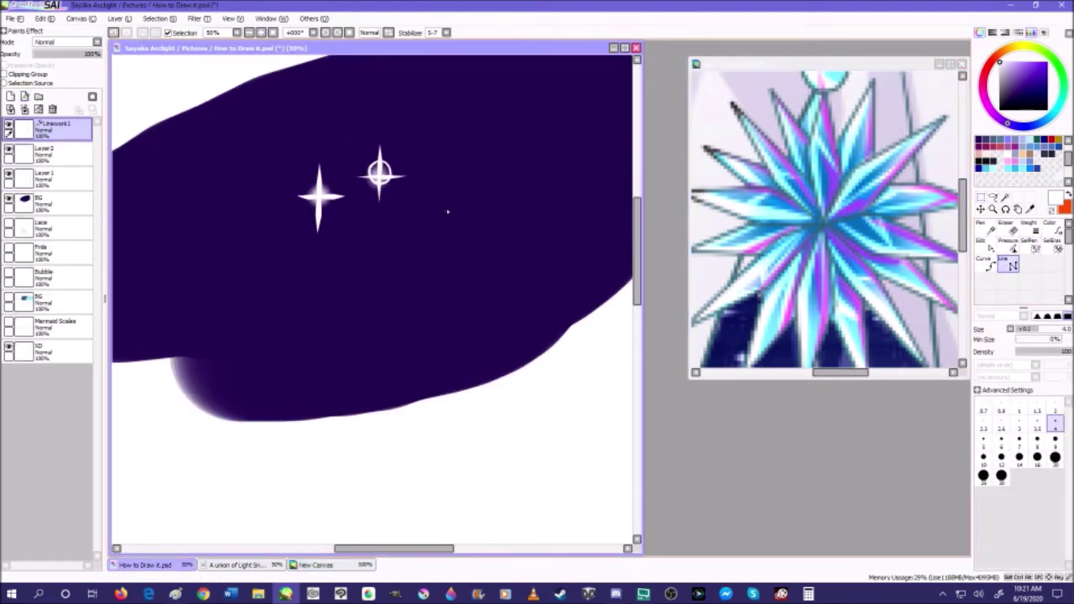
pyautogui.scroll(2, 449, 228)
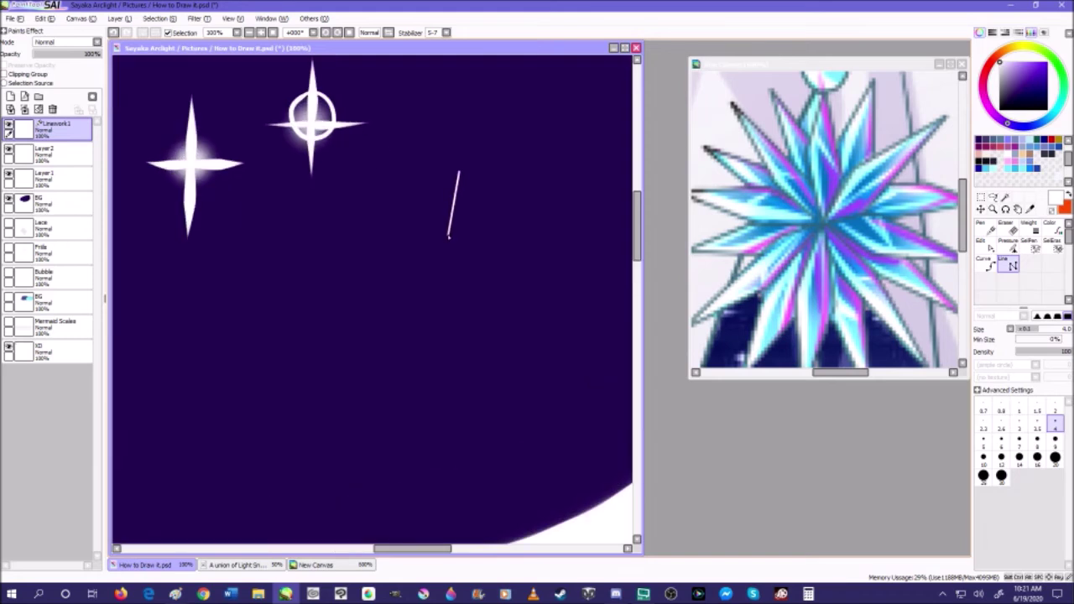
pyautogui.scroll(1, 479, 241)
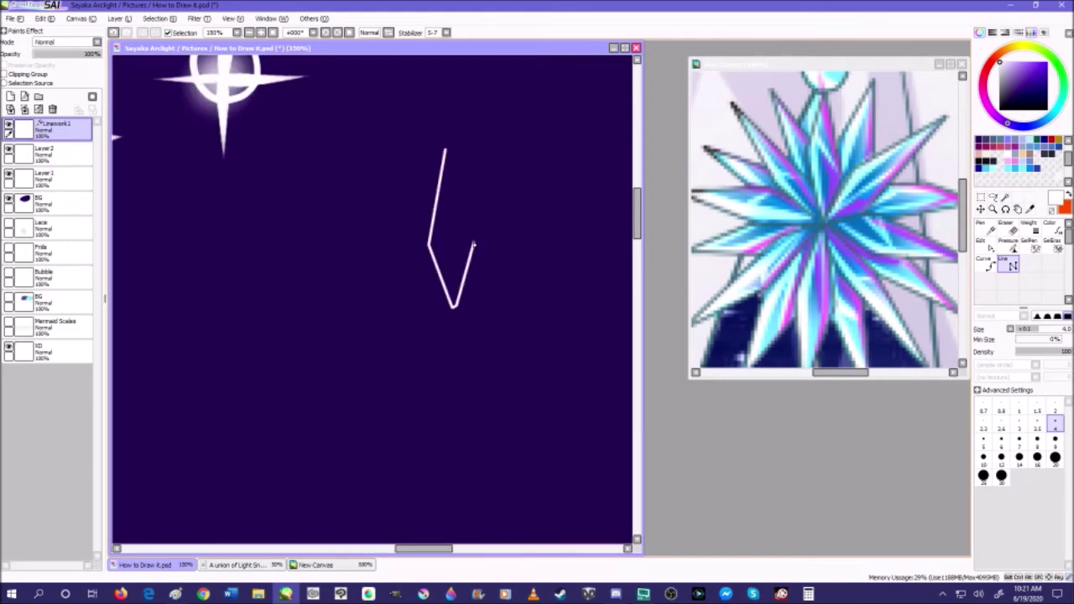
pyautogui.moveTo(462, 192); pyautogui.dragTo(449, 128)
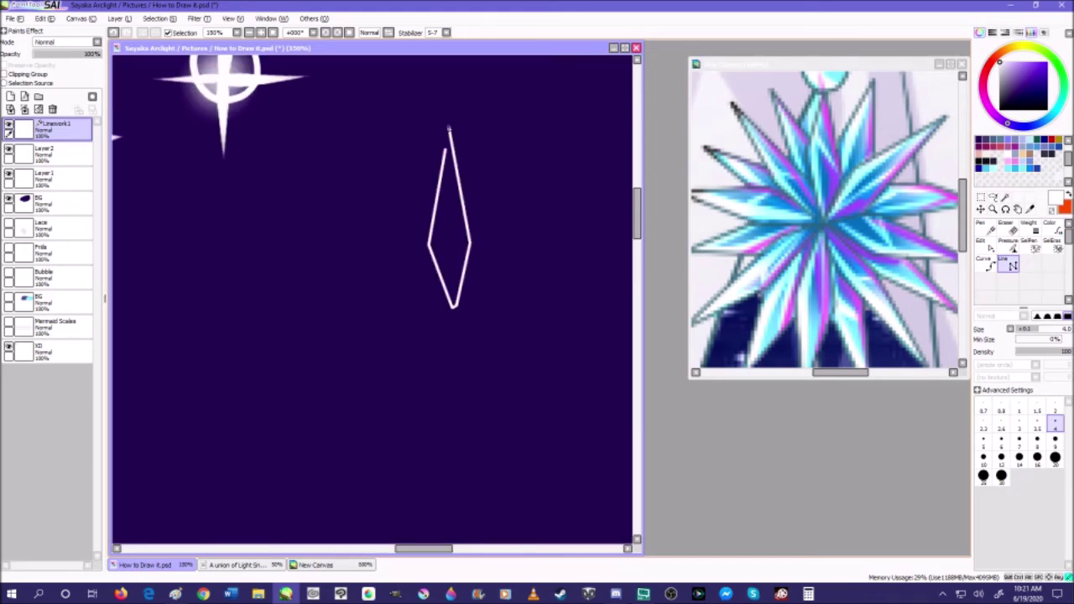
pyautogui.scroll(-4, 436, 238)
pyautogui.scroll(4, 436, 235)
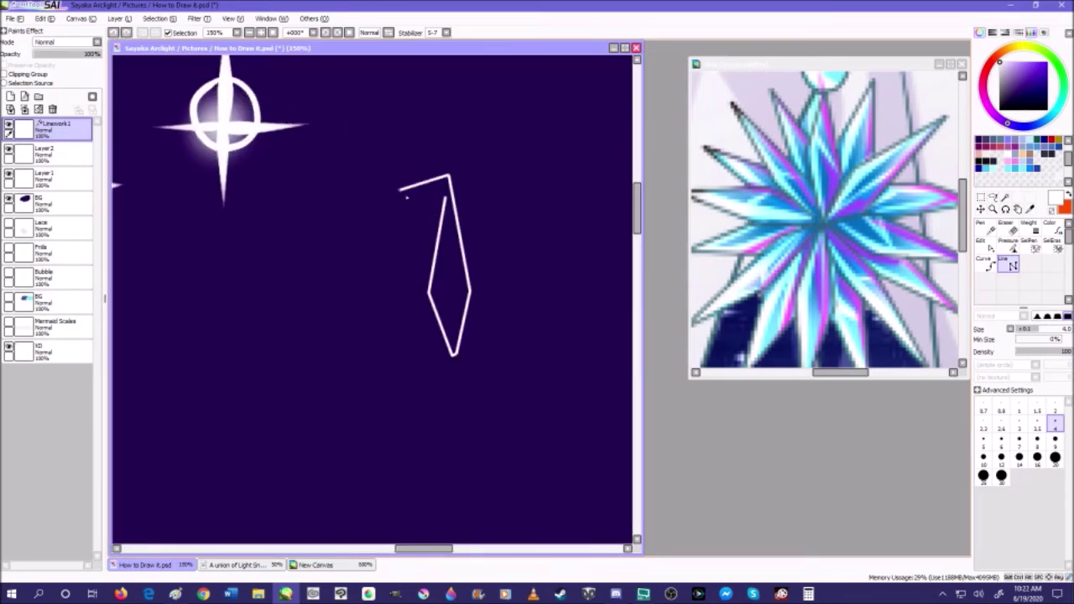
pyautogui.scroll(3, 451, 197)
pyautogui.scroll(-4, 451, 196)
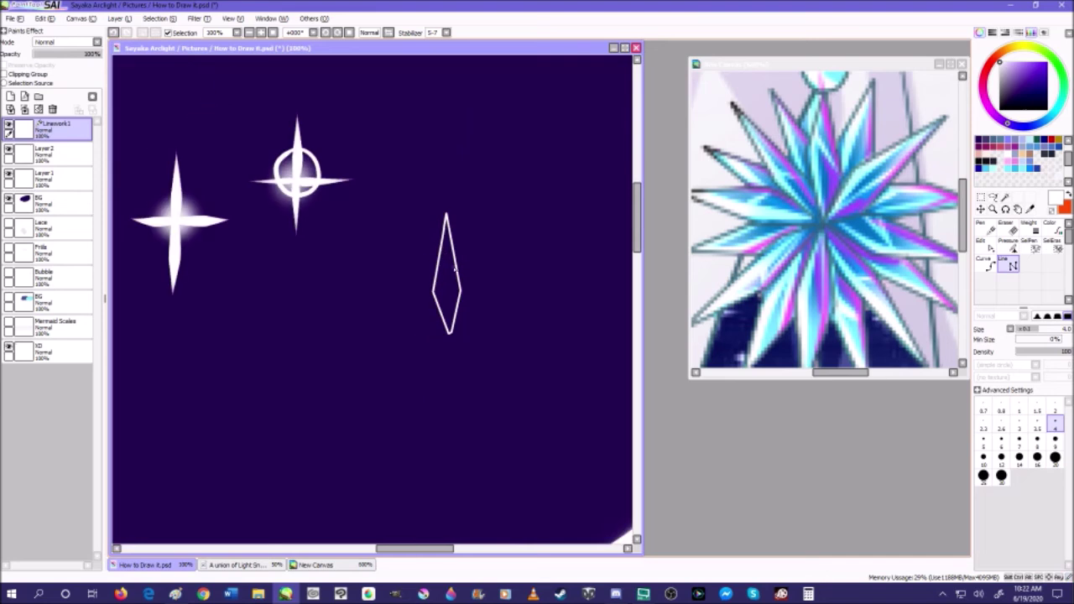
# - Edit the diamond's control points so its lower end closes into a sharp tip
pyautogui.scroll(1, 449, 344)
pyautogui.click(985, 246)
pyautogui.scroll(2, 436, 333)
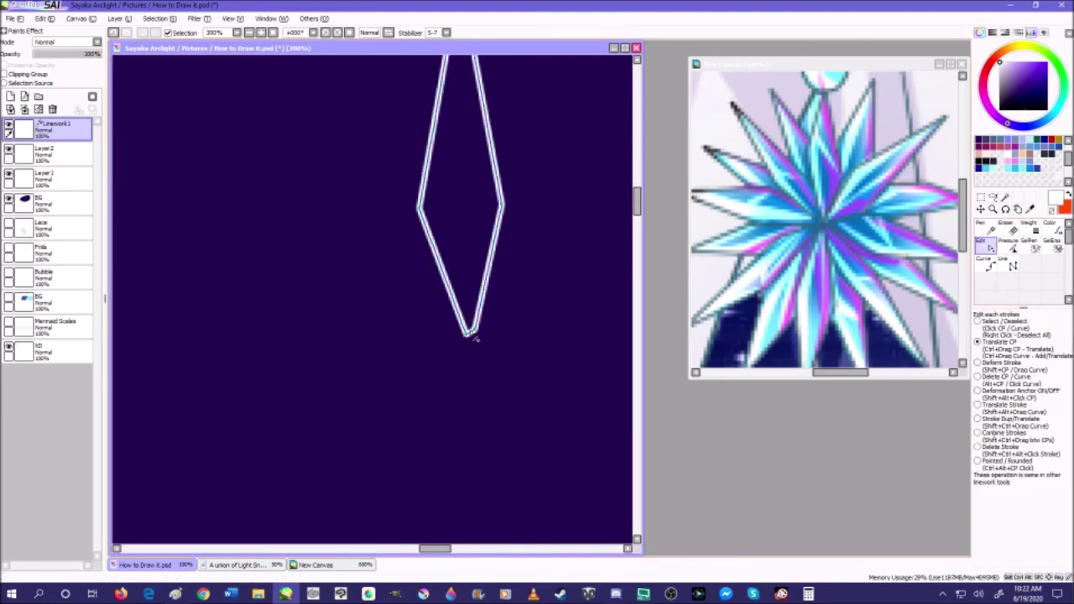
pyautogui.scroll(-2, 455, 323)
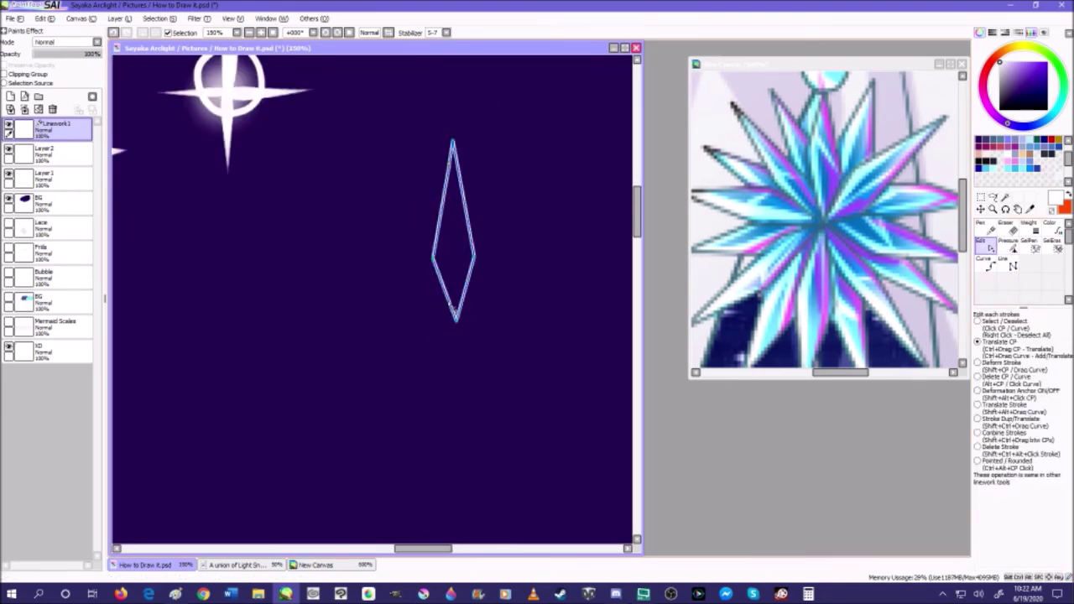
# - Duplicate the diamond's linework layer, flip the copy vertically and move it below the original so their tips meet
pyautogui.click(122, 19)
pyautogui.click(126, 64)
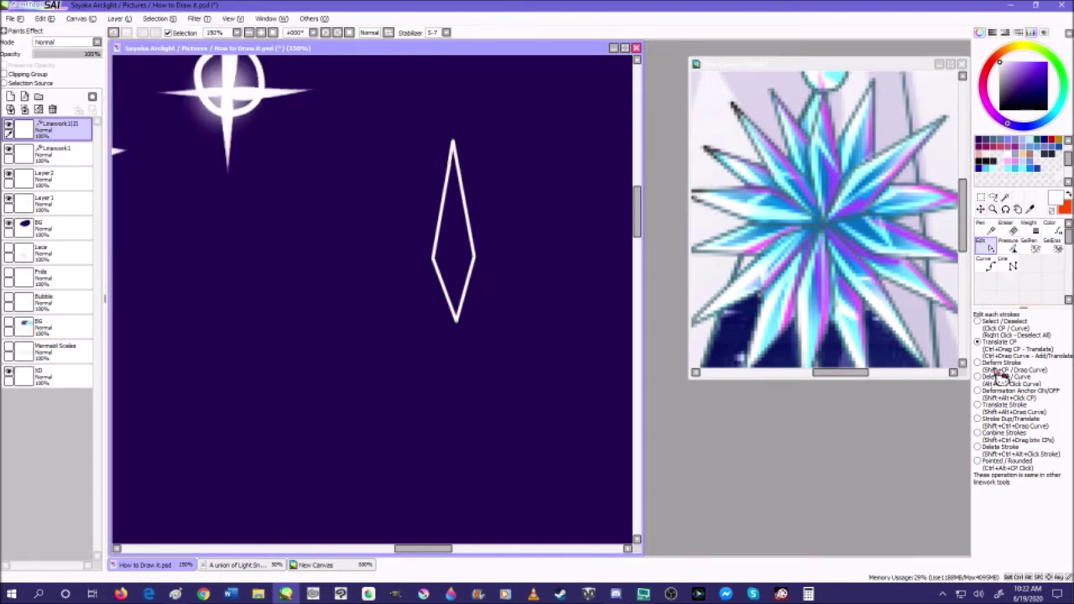
pyautogui.hotkey('ctrl', 't')
pyautogui.click(1030, 449)
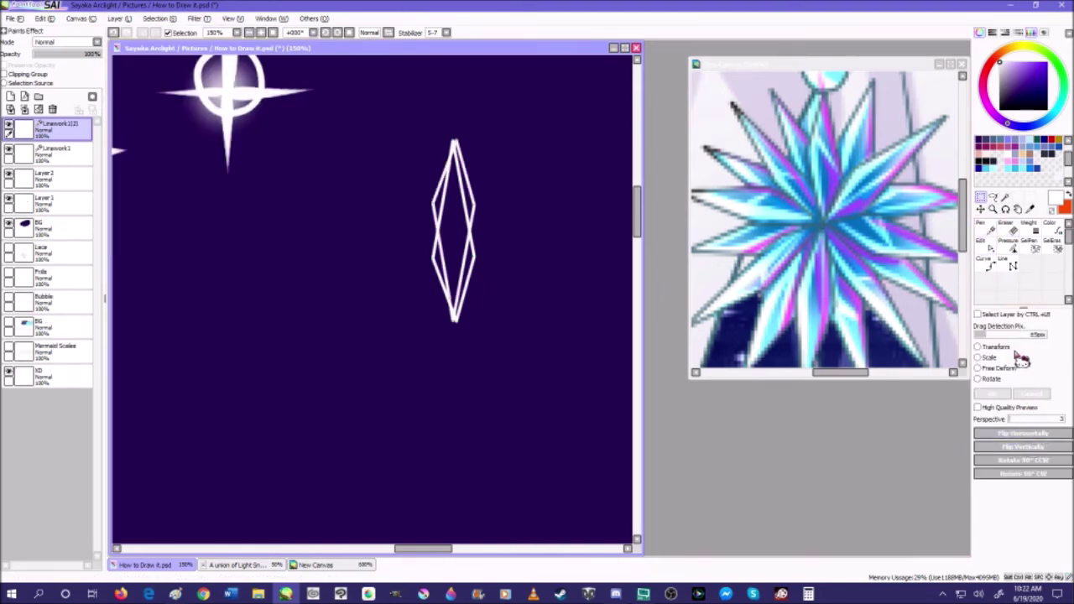
pyautogui.click(978, 346)
pyautogui.moveTo(471, 231); pyautogui.dragTo(474, 428)
pyautogui.scroll(3, 474, 428)
pyautogui.moveTo(464, 364); pyautogui.dragTo(454, 334)
pyautogui.click(991, 393)
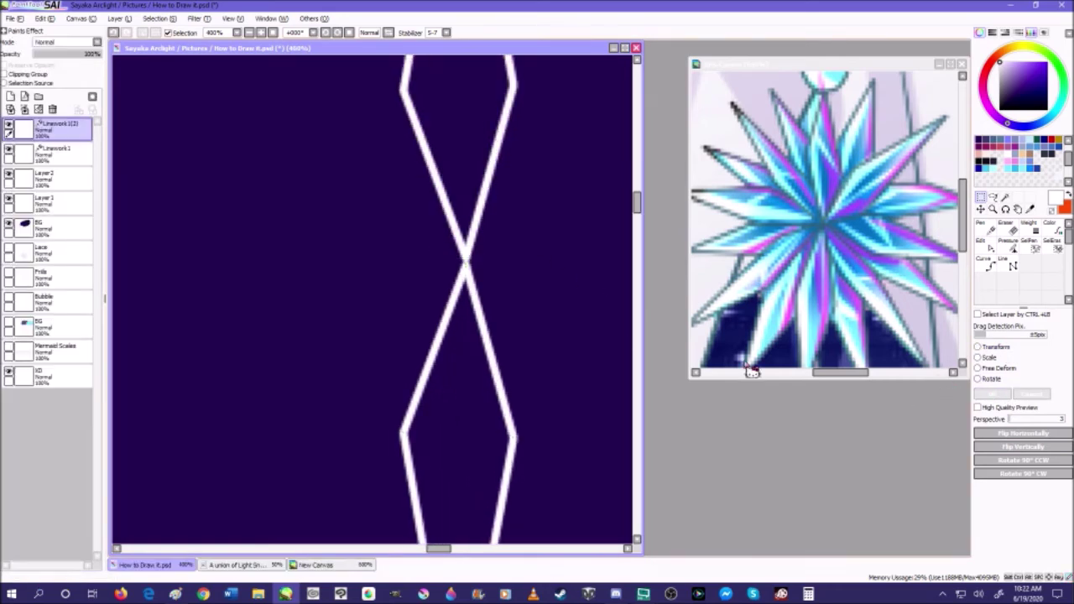
# - Merge the two diamonds into one layer and add a duplicate rotated 90° counterclockwise to form a four-pointed star
pyautogui.scroll(-5, 377, 293)
pyautogui.click(24, 110)
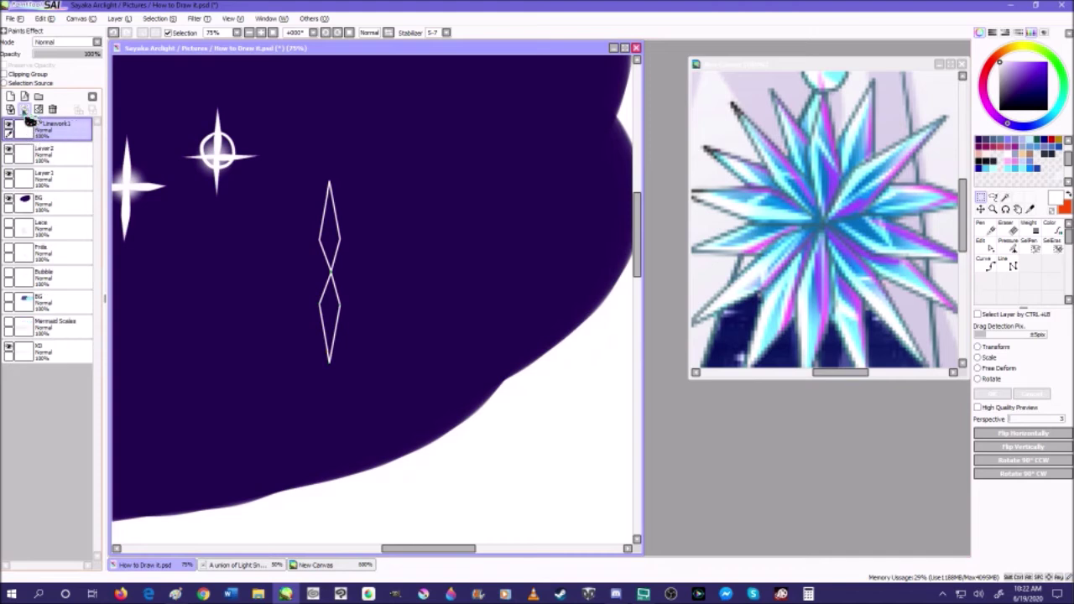
pyautogui.click(126, 18)
pyautogui.click(141, 64)
pyautogui.click(1025, 432)
pyautogui.hotkey('ctrl', 'z')
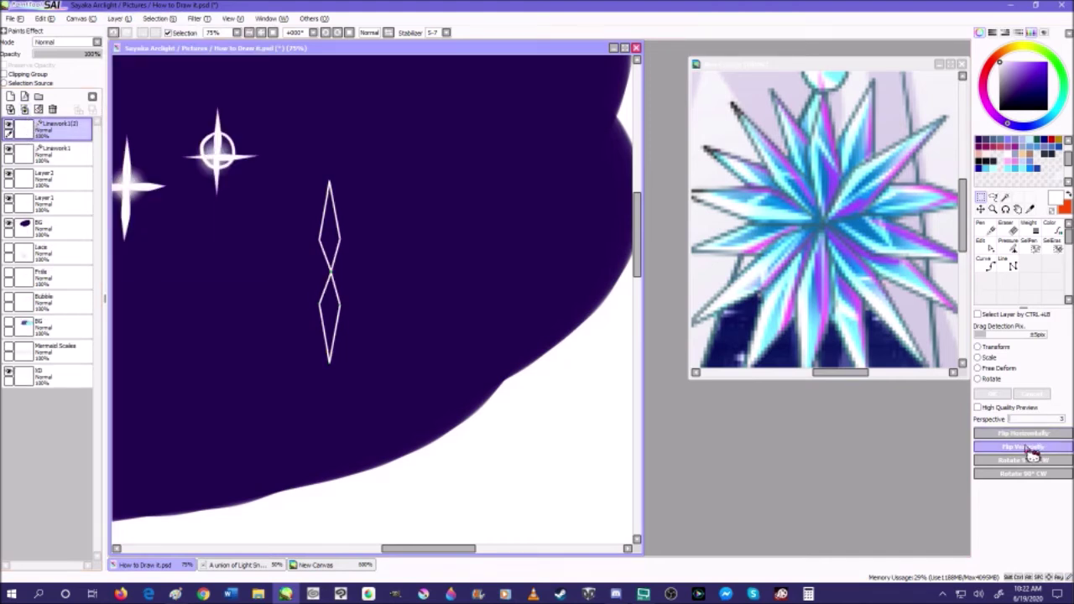
pyautogui.click(1028, 459)
# - Adjust the lower diamond's control points on the Linework1 layer, widening its left corner slightly and aligning its tip with the star's center
pyautogui.scroll(2, 293, 243)
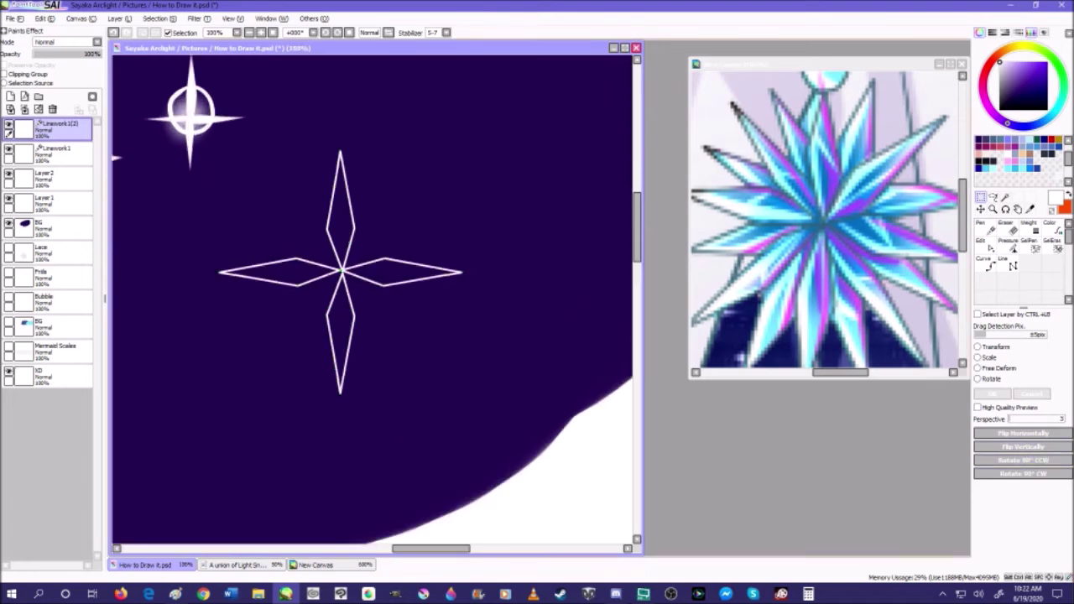
pyautogui.click(63, 160)
pyautogui.click(986, 245)
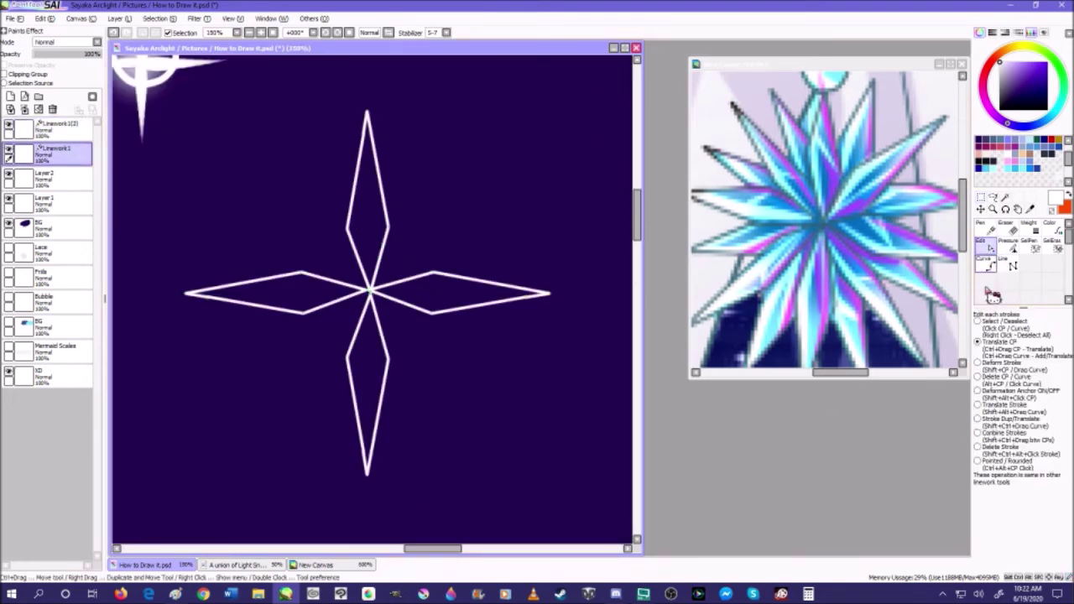
pyautogui.scroll(2, 352, 386)
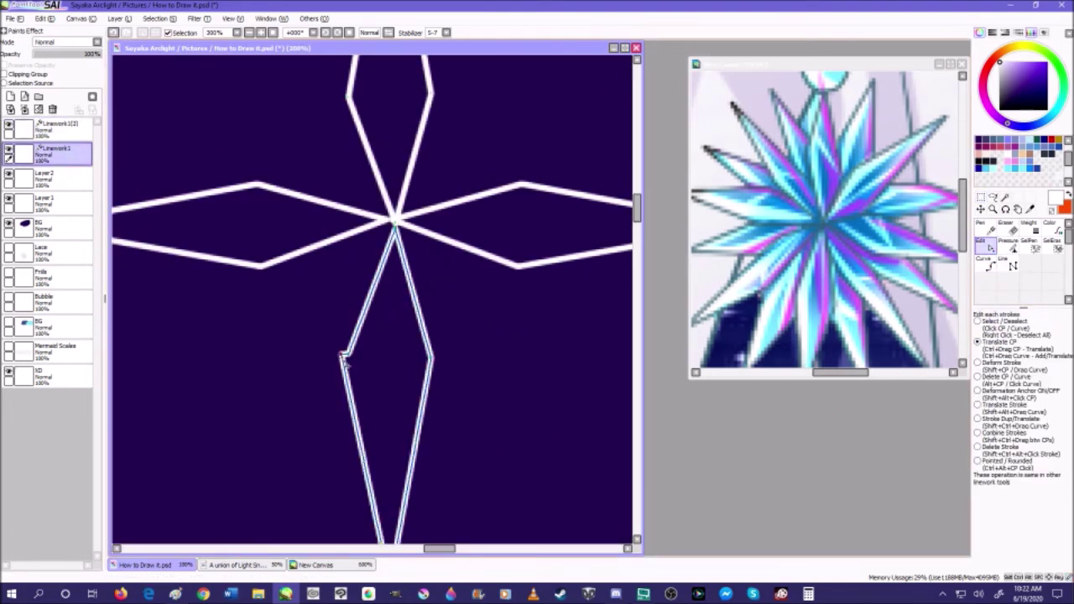
pyautogui.scroll(2, 391, 232)
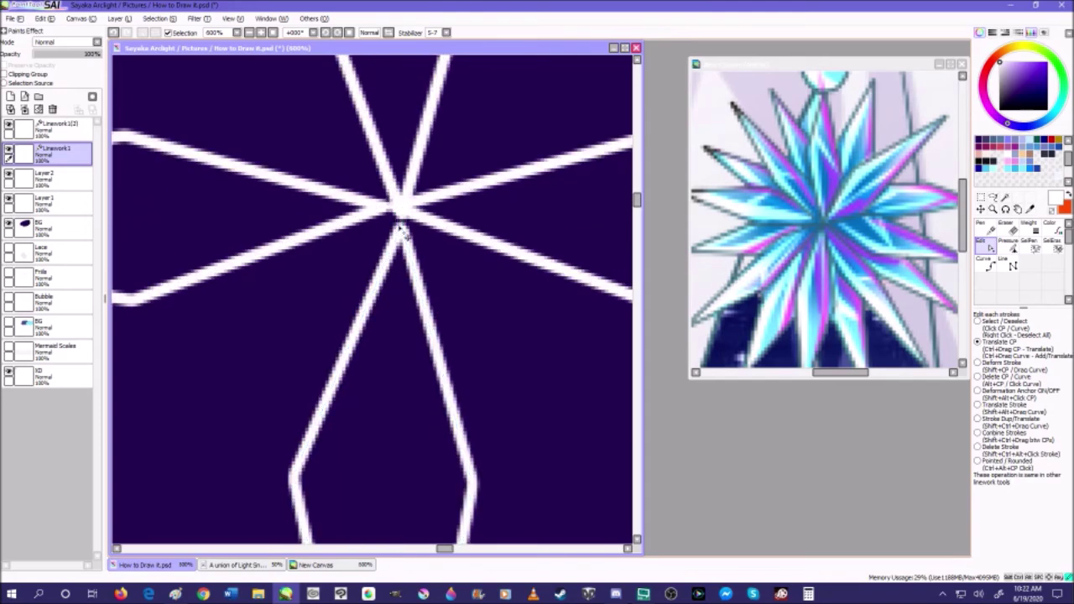
pyautogui.scroll(-2, 463, 282)
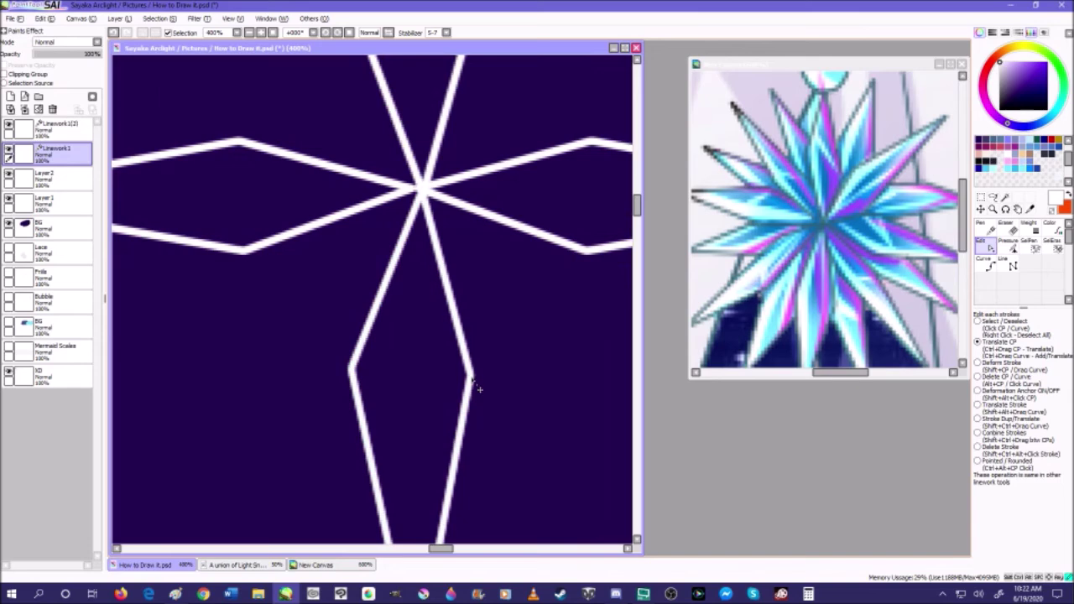
pyautogui.scroll(-2, 474, 384)
pyautogui.scroll(3, 444, 305)
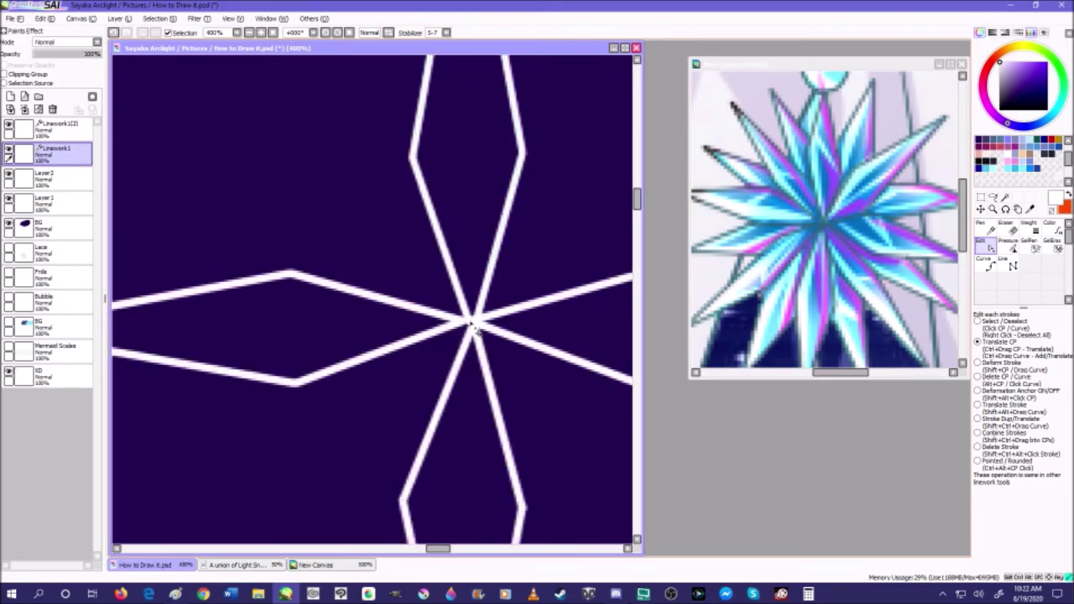
pyautogui.scroll(-2, 475, 324)
pyautogui.scroll(2, 480, 329)
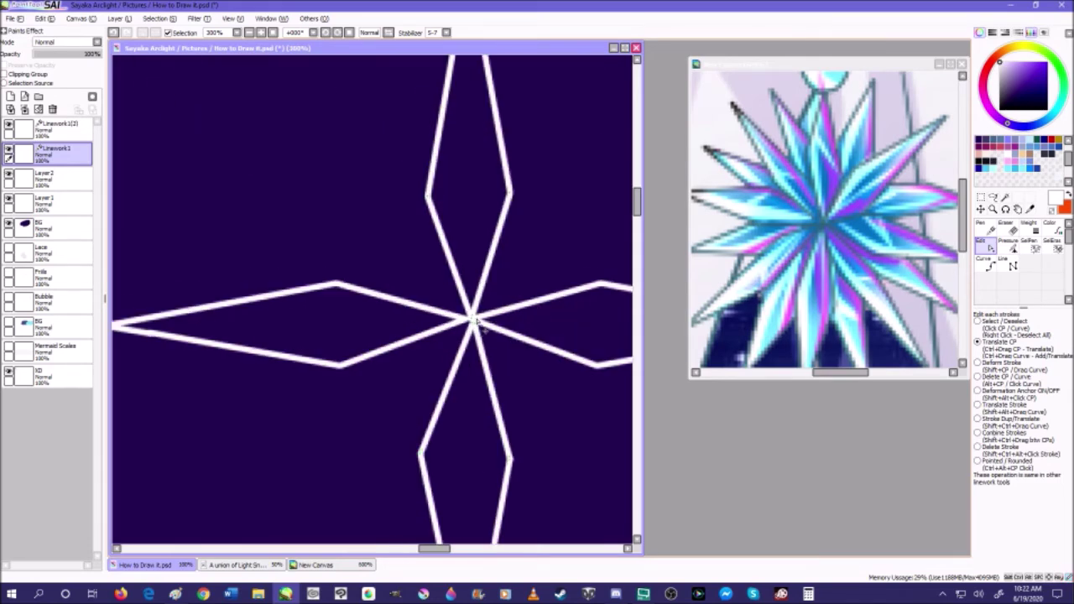
pyautogui.scroll(-5, 481, 330)
pyautogui.scroll(2, 472, 330)
pyautogui.scroll(1, 446, 313)
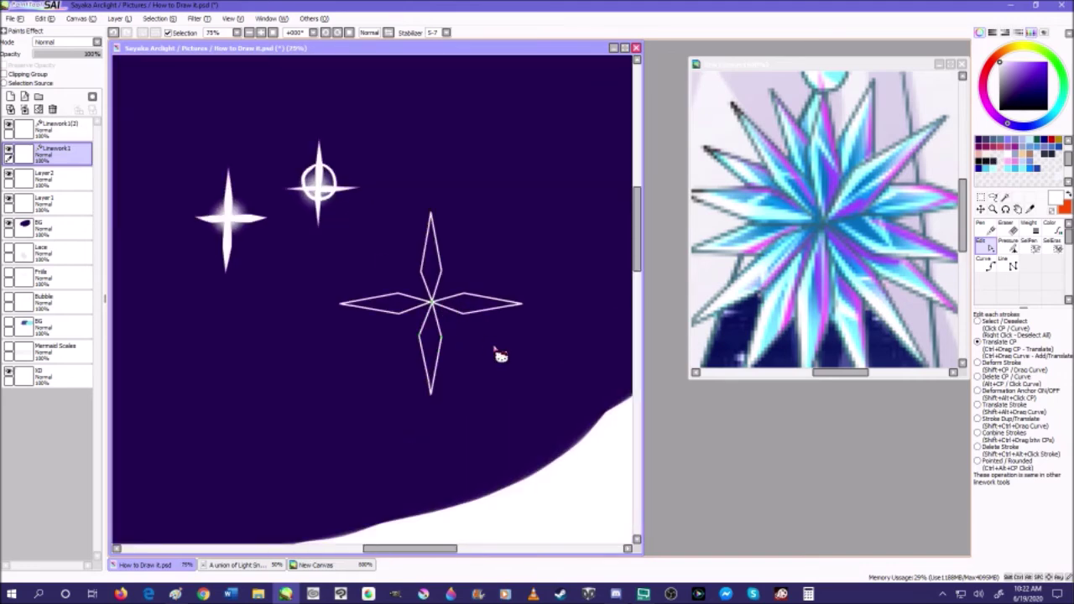
# - Merge the four-pointed star into one linework layer and add a duplicate rotated about 45° to form an eight-pointed star
pyautogui.click(69, 125)
pyautogui.click(26, 109)
pyautogui.click(124, 19)
pyautogui.click(141, 65)
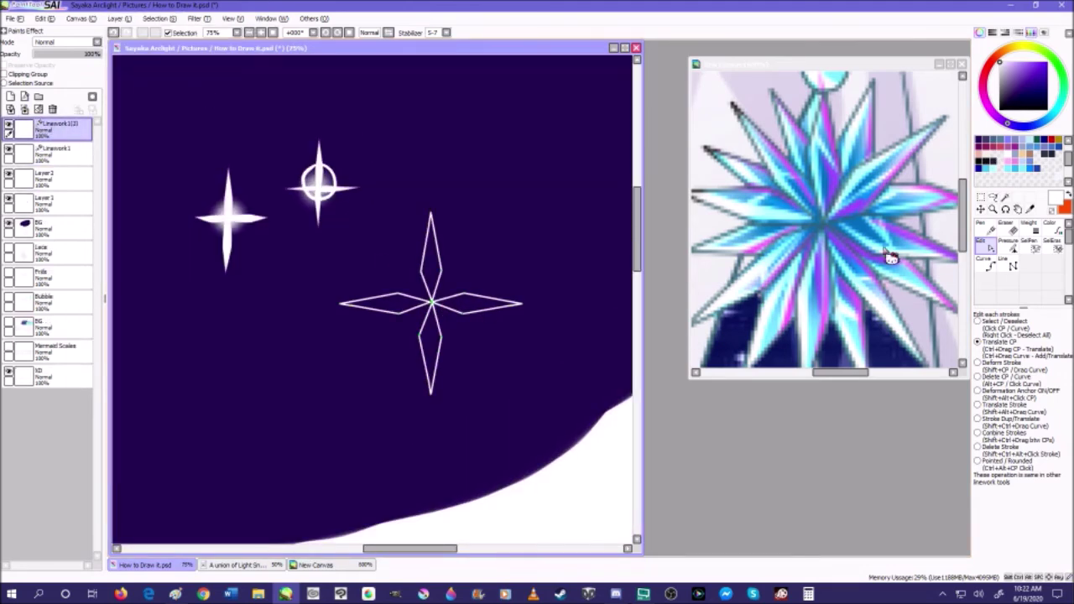
pyautogui.hotkey('ctrl', 't')
pyautogui.moveTo(587, 206); pyautogui.dragTo(459, 161)
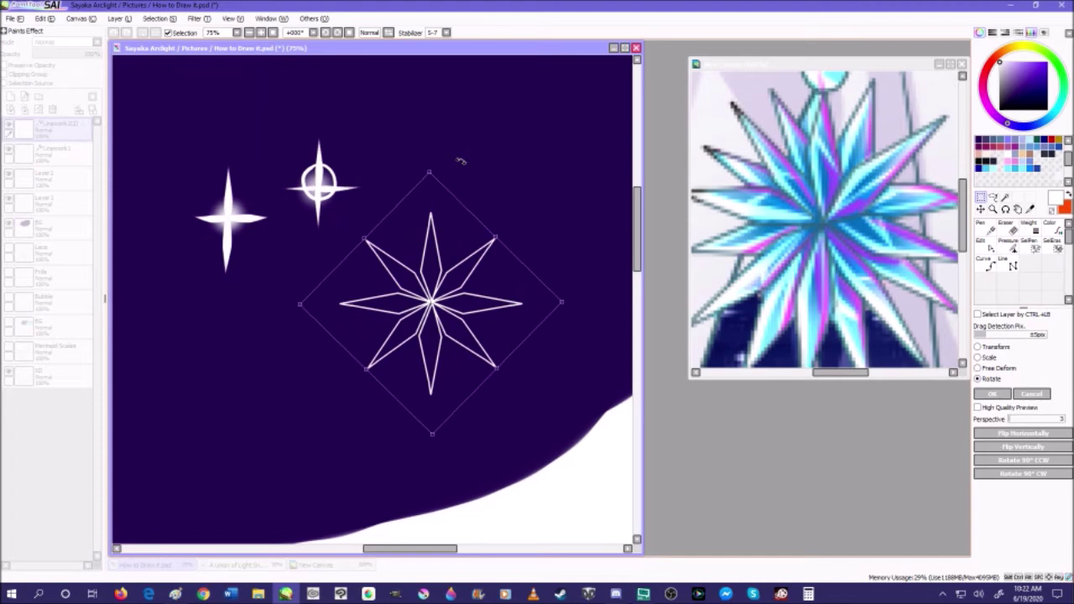
pyautogui.click(997, 392)
# - Merge the eight-pointed star's layers, select all its strokes and thin them to a line weight of 1
pyautogui.scroll(2, 416, 276)
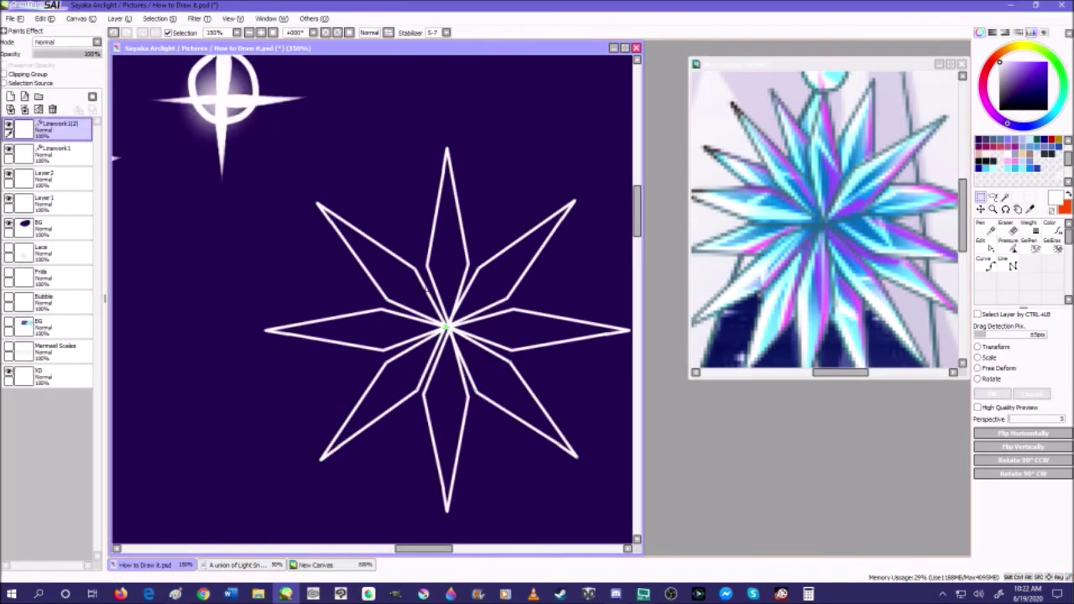
pyautogui.click(37, 109)
pyautogui.click(155, 19)
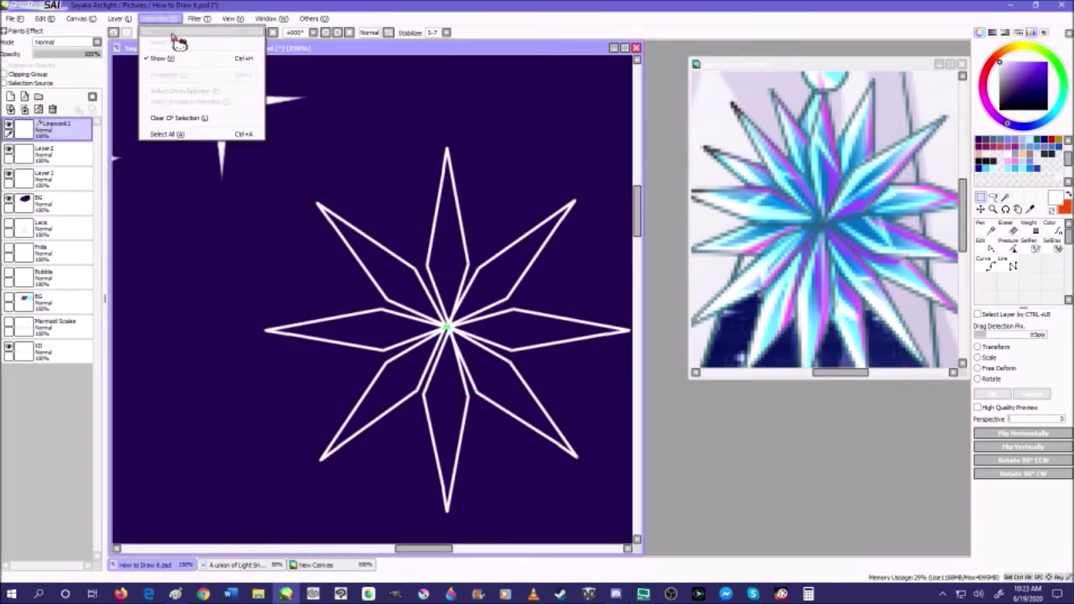
pyautogui.click(178, 134)
pyautogui.click(1029, 225)
pyautogui.click(1018, 408)
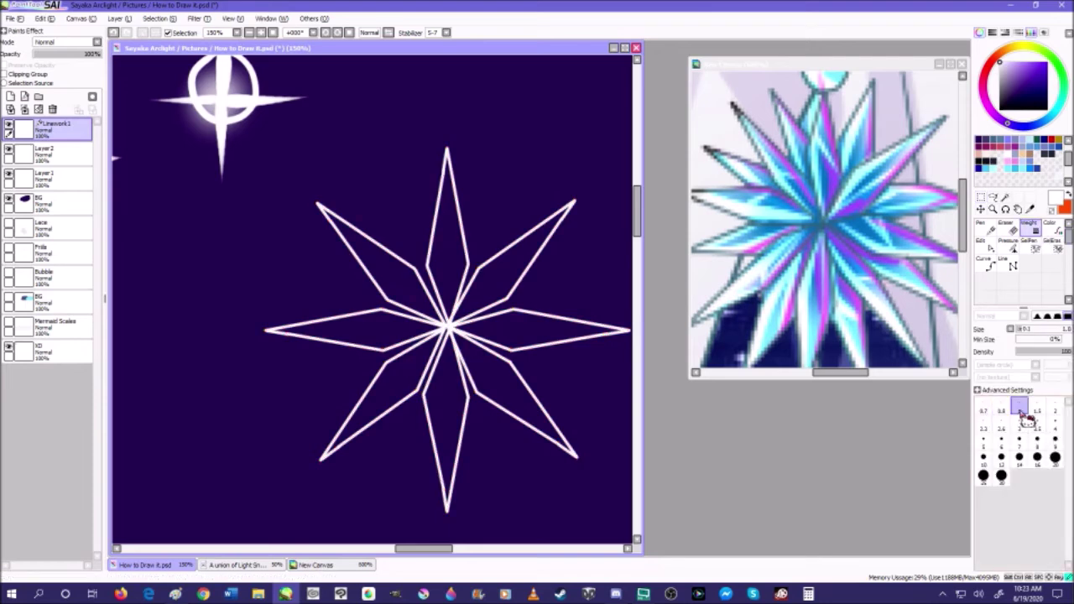
pyautogui.click(460, 295)
pyautogui.scroll(3, 435, 311)
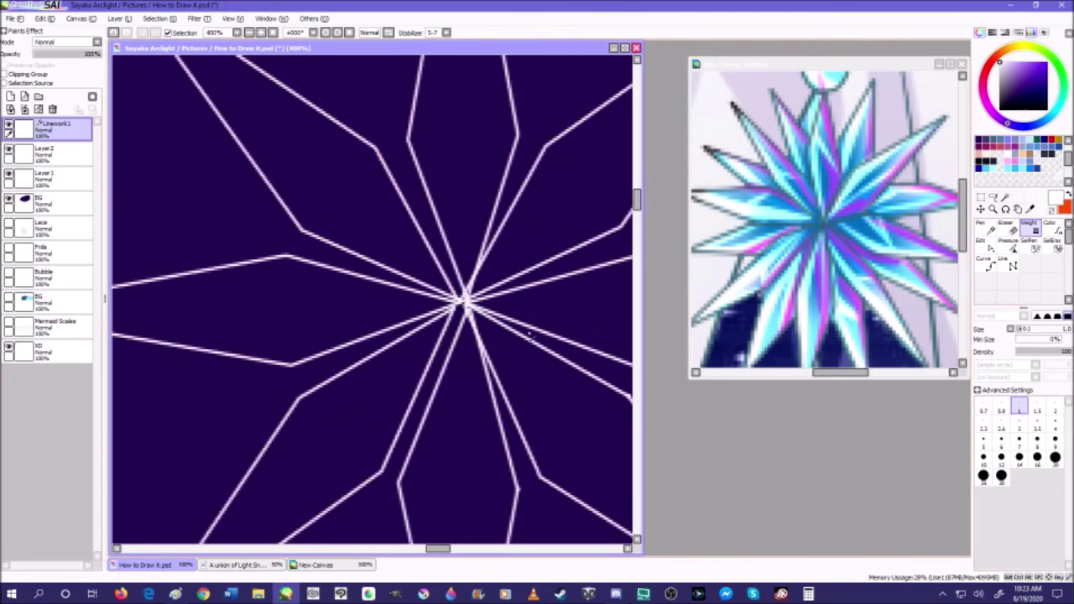
# - Clear the control point selection and duplicate the eight-pointed star's linework layer
pyautogui.click(980, 243)
pyautogui.click(155, 19)
pyautogui.click(207, 119)
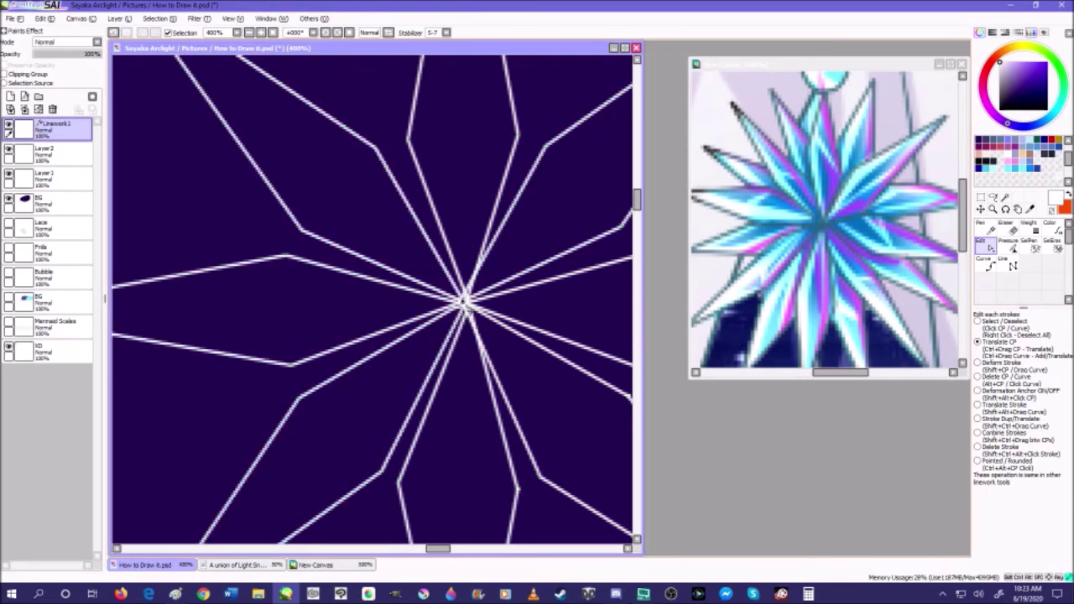
pyautogui.scroll(-5, 463, 304)
pyautogui.scroll(3, 438, 232)
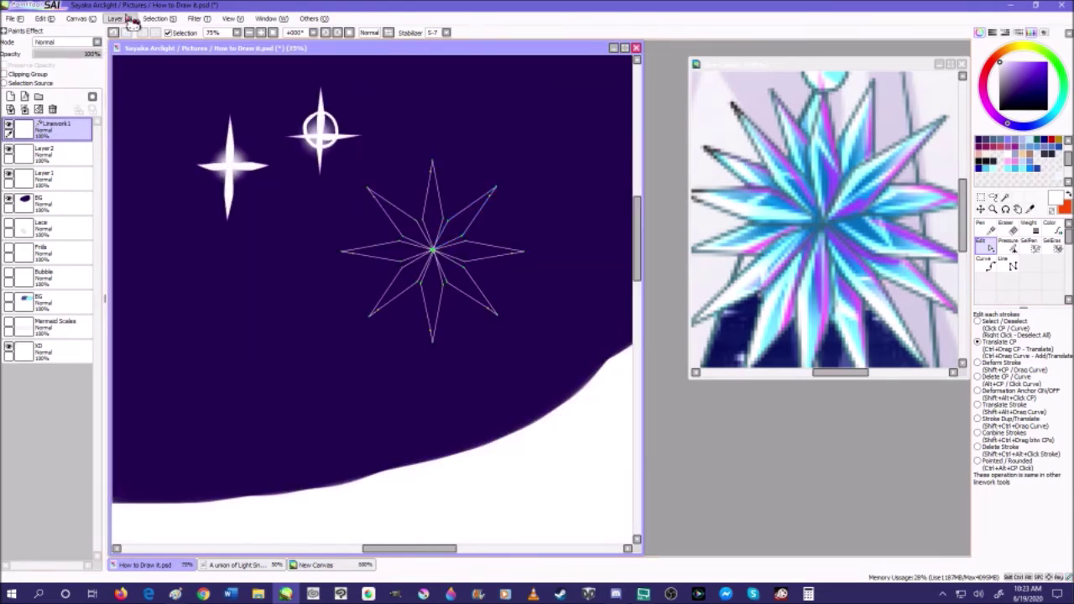
pyautogui.click(156, 19)
pyautogui.moveTo(119, 18)
pyautogui.click(148, 67)
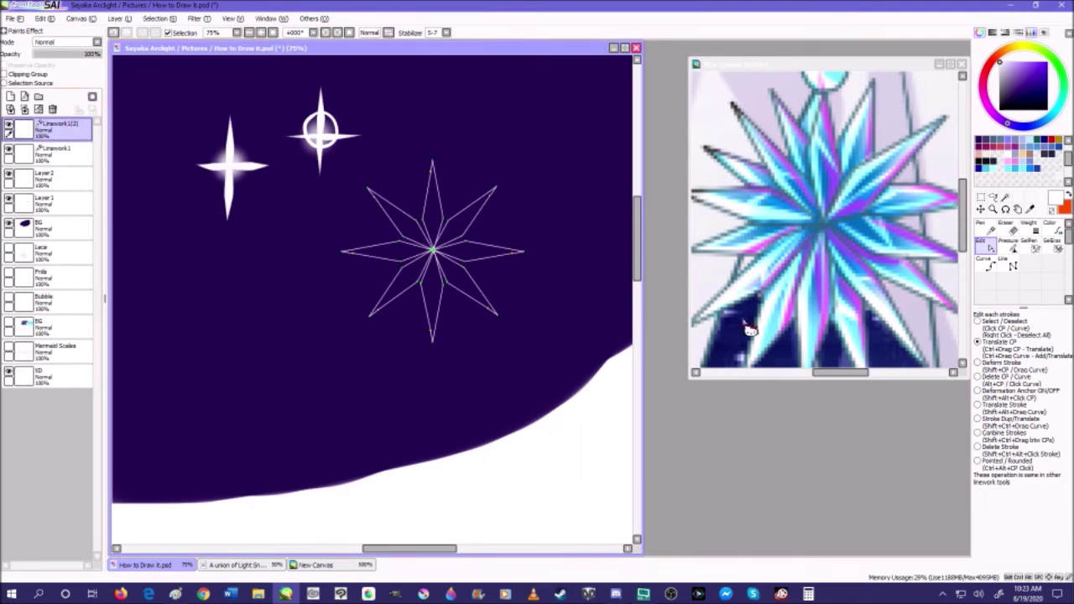
# - Merge Layer2 down into Layer1, which holds the sparkles, and rename the merged layer Stars
pyautogui.click(63, 181)
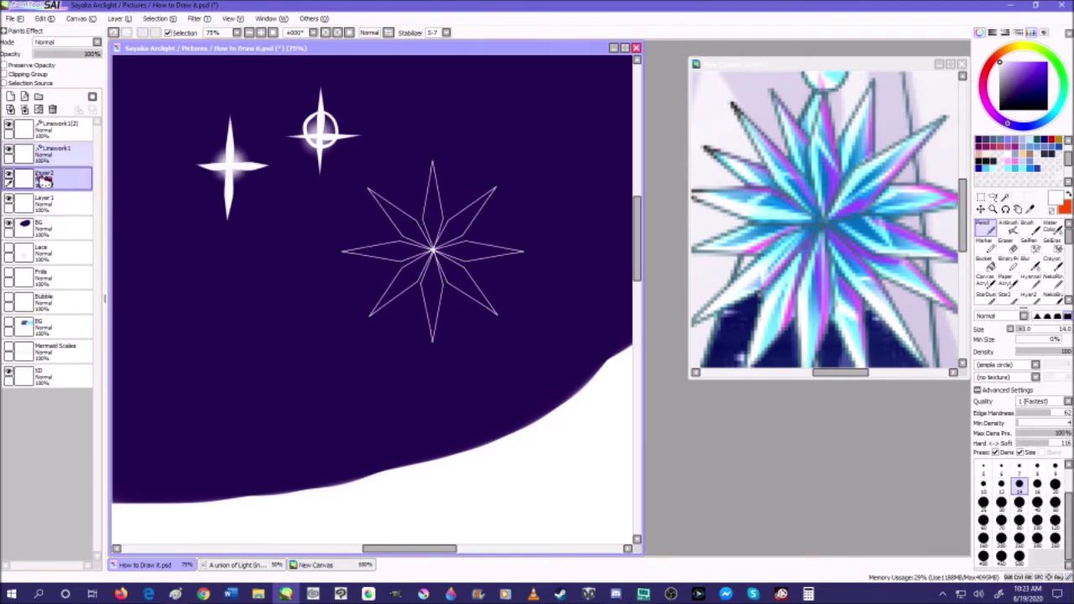
pyautogui.click(10, 174)
pyautogui.click(10, 174)
pyautogui.click(25, 110)
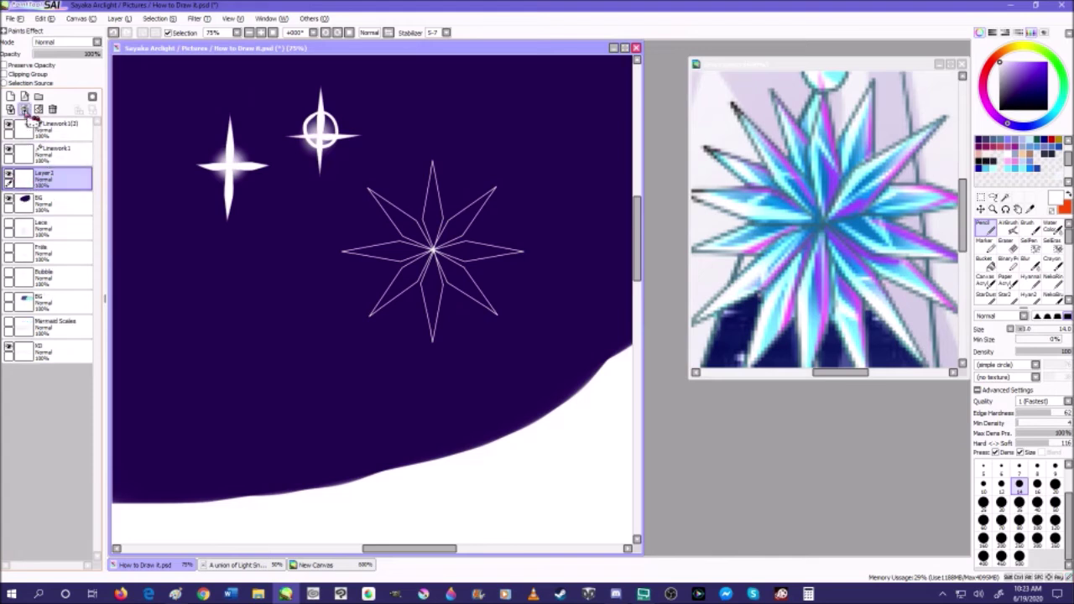
pyautogui.doubleClick(43, 179)
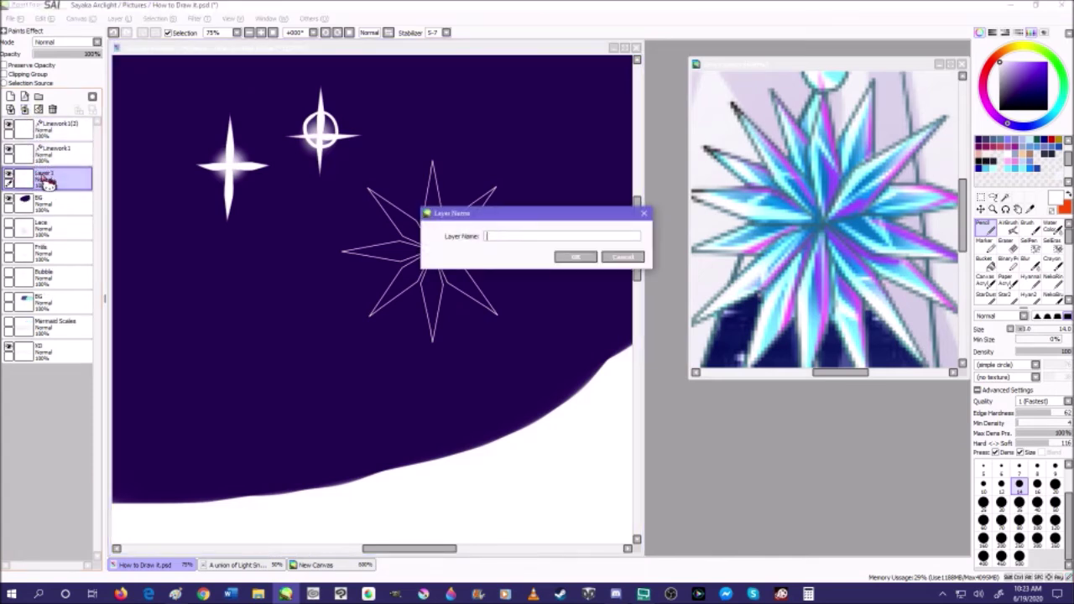
pyautogui.write('Stars')
pyautogui.press('Return')
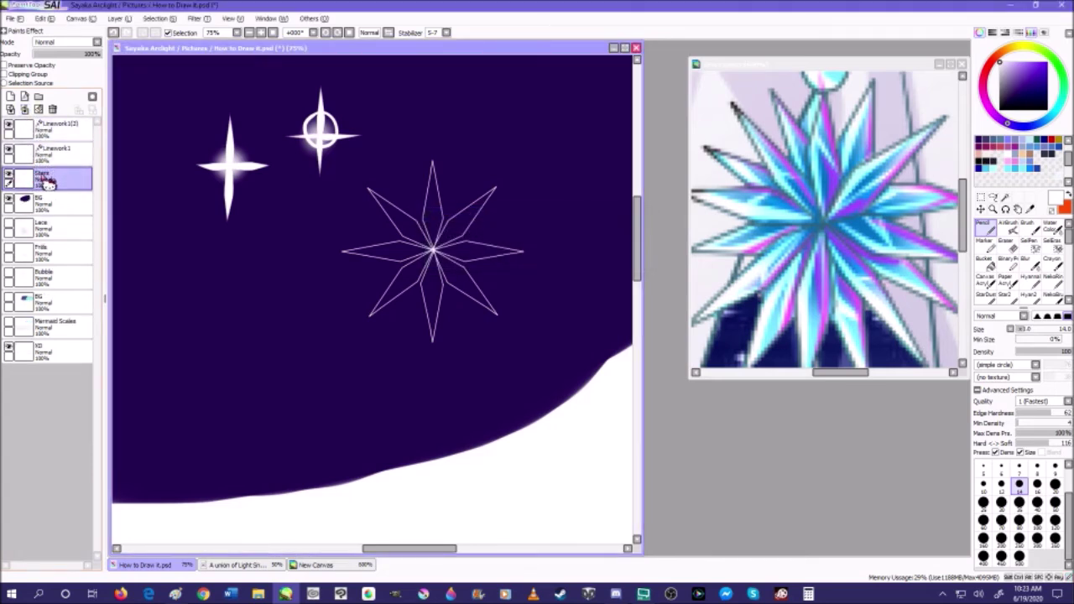
# - Add a new layer above Stars and merge the Linework1 eight-pointed star down into it
pyautogui.click(10, 96)
pyautogui.click(61, 151)
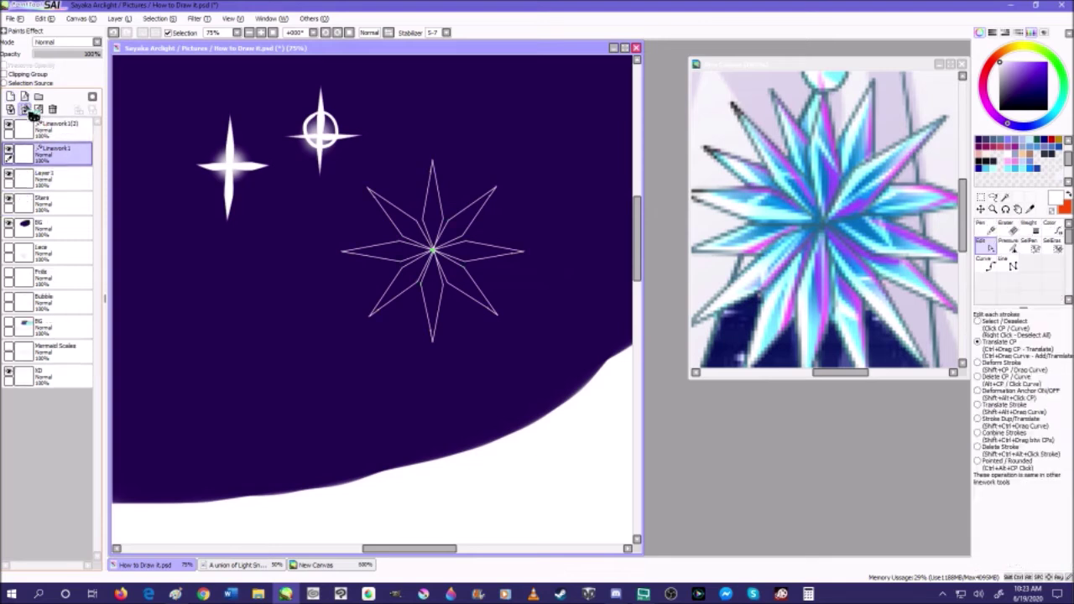
pyautogui.click(26, 110)
# - Rotate the duplicate star on Linework1(2) so its points fall between the other star's points, forming a sixteen-pointed star
pyautogui.click(58, 126)
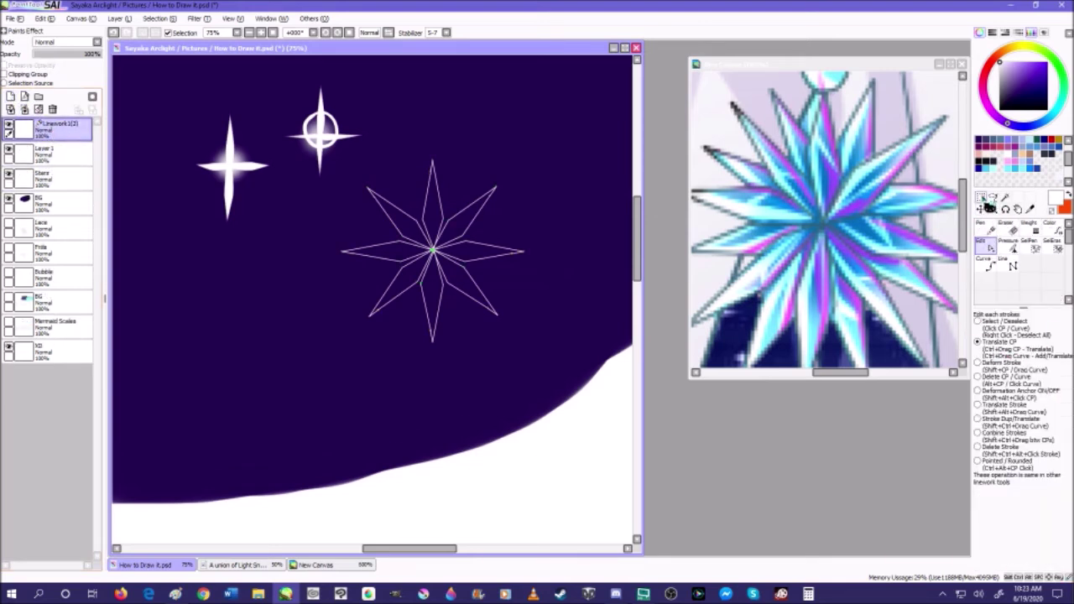
pyautogui.hotkey('ctrl', 't')
pyautogui.moveTo(652, 264); pyautogui.dragTo(516, 158)
pyautogui.click(1000, 394)
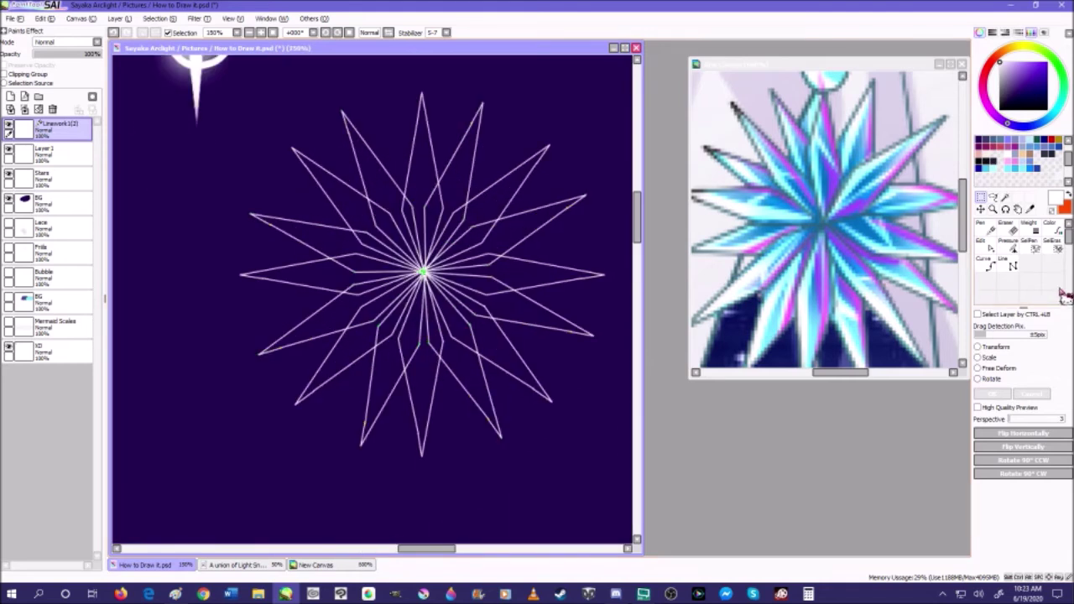
pyautogui.click(989, 262)
pyautogui.scroll(-1, 411, 227)
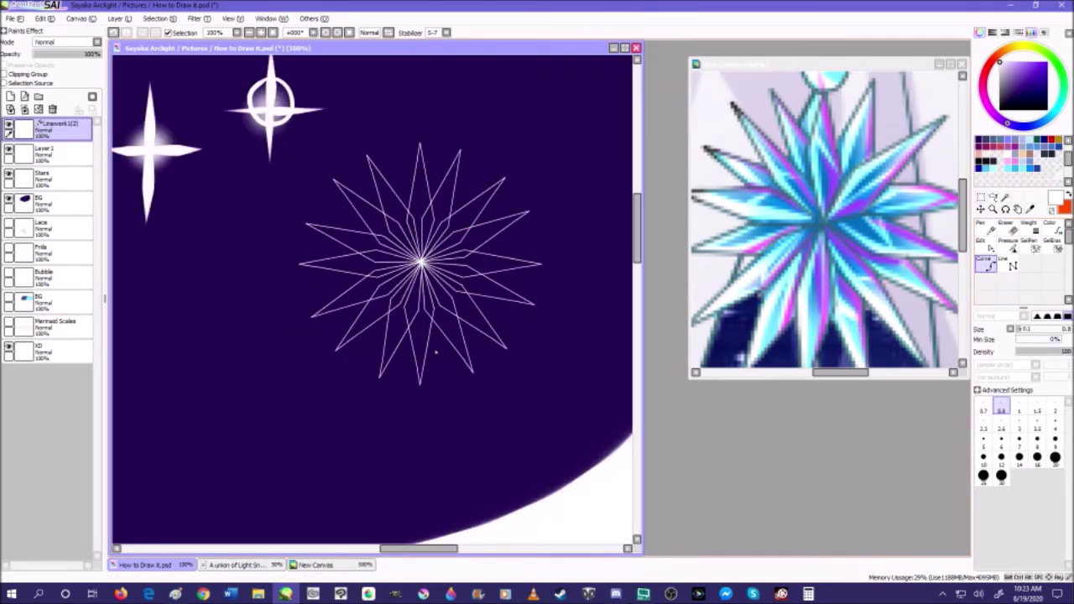
pyautogui.scroll(-1, 464, 240)
pyautogui.scroll(1, 454, 222)
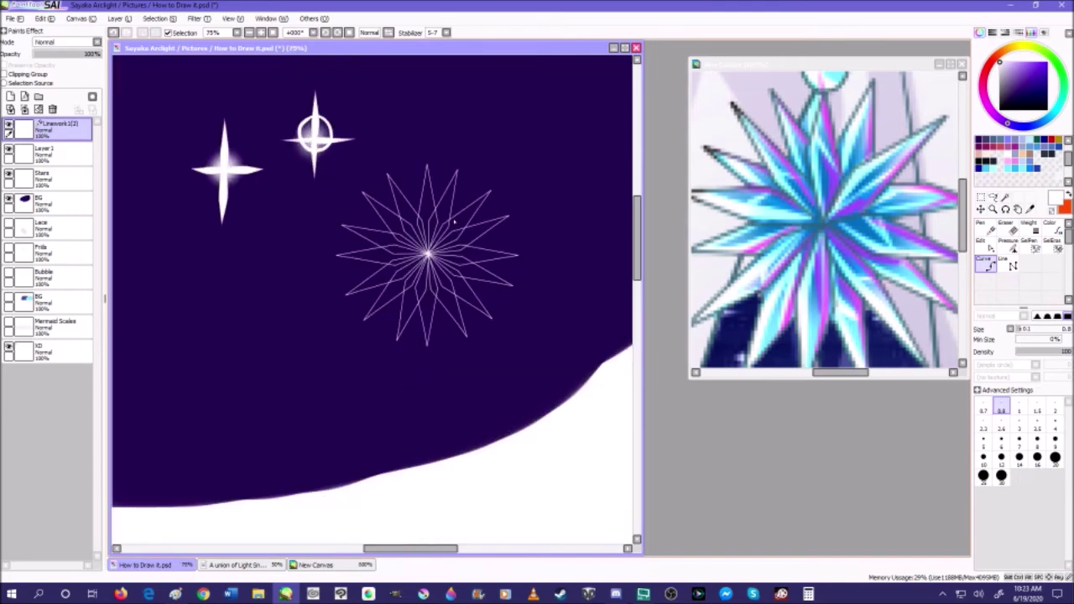
pyautogui.scroll(1, 454, 223)
# - Add another new layer above Layer1, merge the rotated Linework1(2) star down into it, and hide the merged layer
pyautogui.click(21, 156)
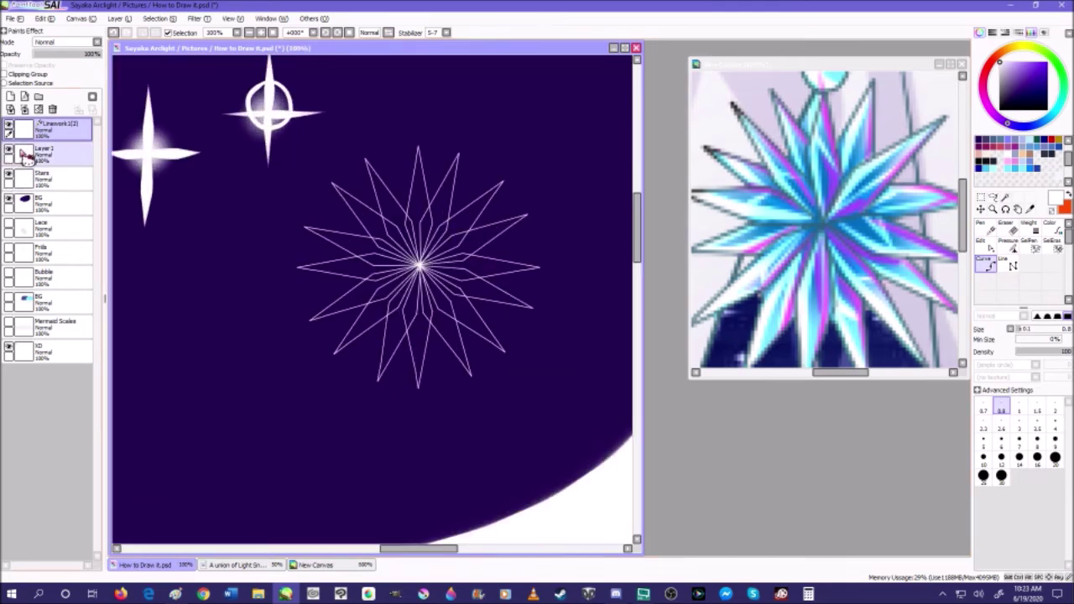
pyautogui.click(10, 96)
pyautogui.click(50, 128)
pyautogui.click(24, 109)
pyautogui.click(8, 124)
pyautogui.click(1005, 197)
pyautogui.click(488, 362)
pyautogui.click(143, 33)
pyautogui.click(44, 153)
pyautogui.click(387, 293)
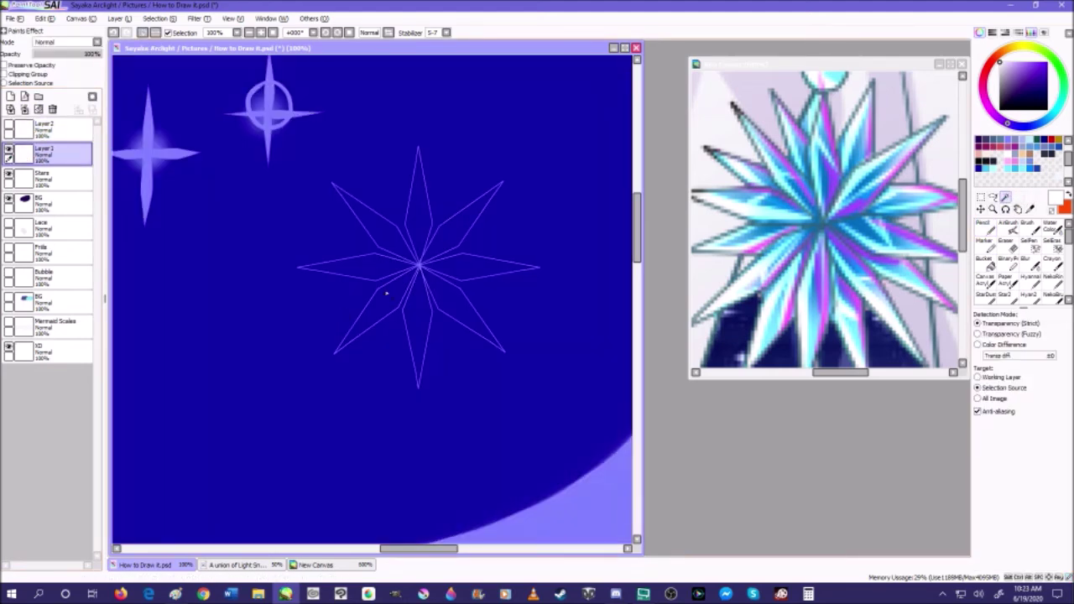
pyautogui.click(144, 34)
pyautogui.click(8, 128)
pyautogui.click(8, 128)
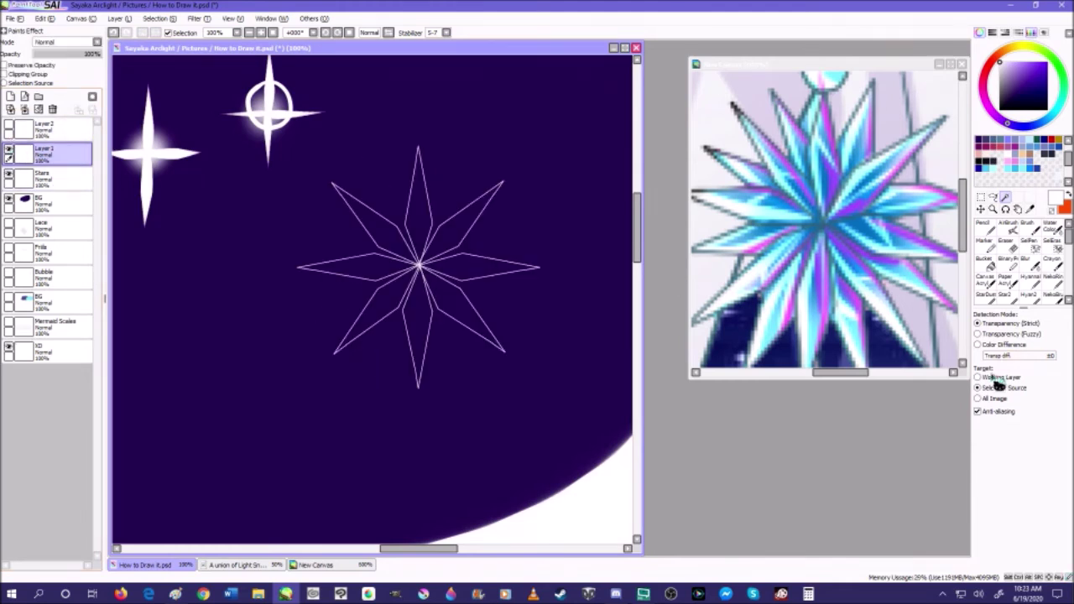
# - Select the inside of Layer1's star with the Magic Wand targeting the working layer, erase that area from Layer2, and deselect
pyautogui.click(994, 377)
pyautogui.click(403, 409)
pyautogui.click(154, 32)
pyautogui.click(25, 130)
pyautogui.click(9, 128)
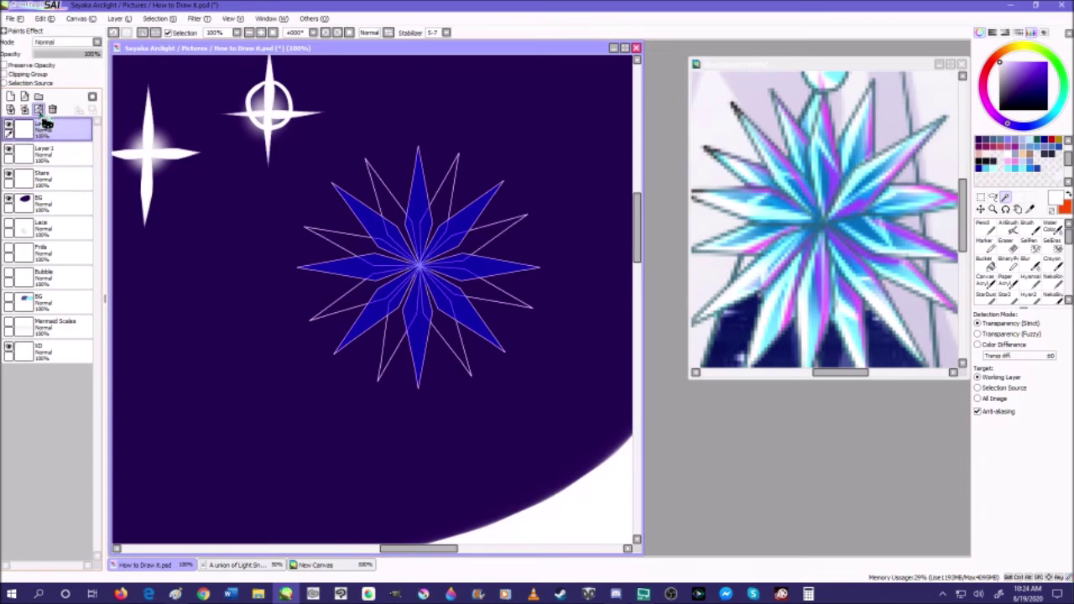
pyautogui.click(38, 110)
pyautogui.hotkey('ctrl', 'd')
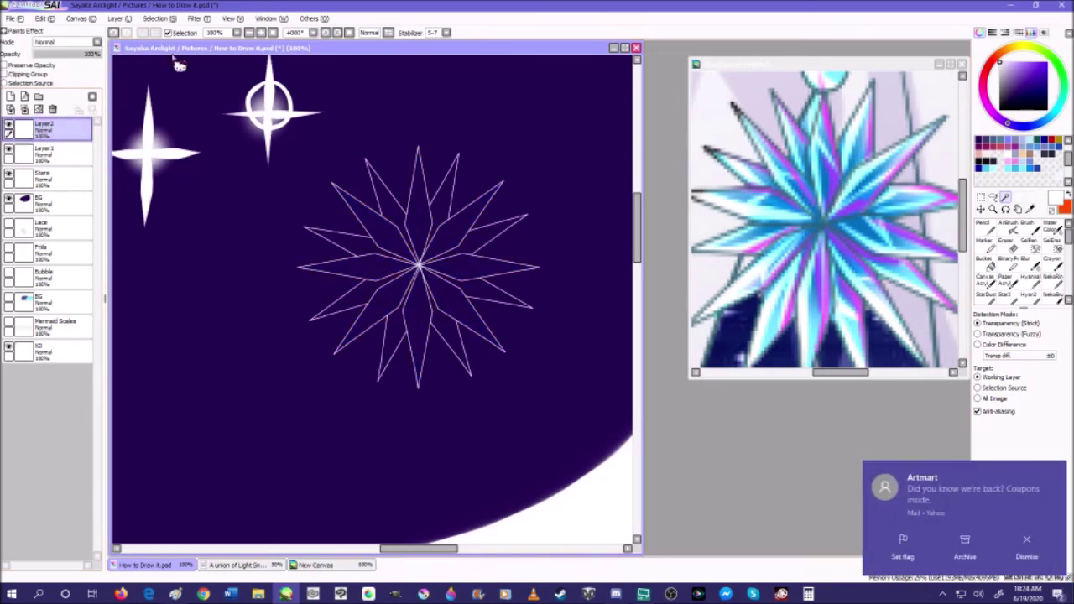
# - Dismiss the mail notifications and examine the sixteen-pointed starburst at several zoom levels
pyautogui.scroll(-2, 474, 254)
pyautogui.click(1055, 474)
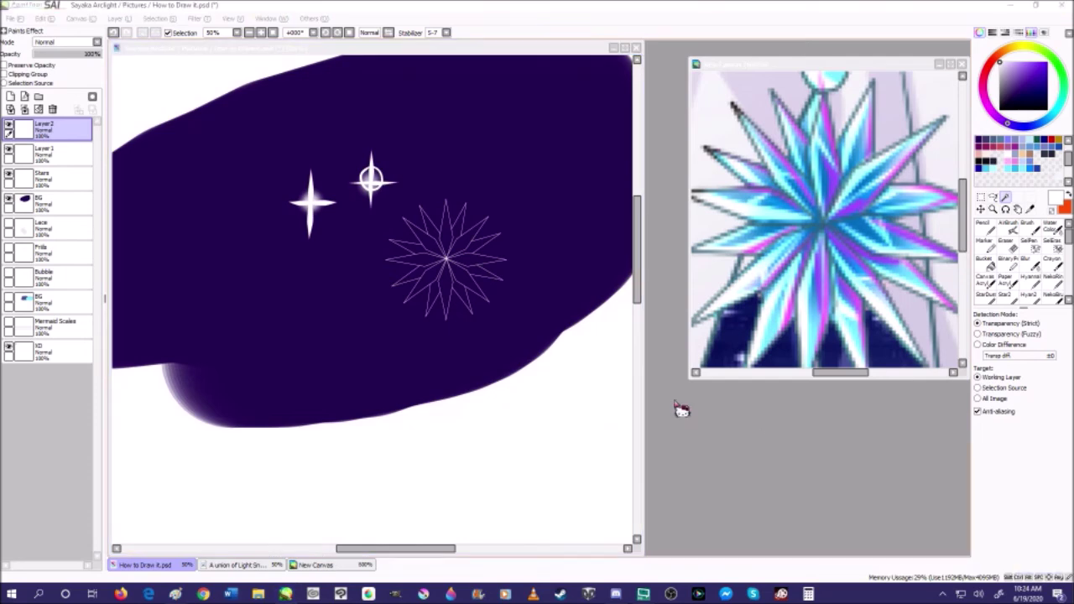
pyautogui.scroll(-3, 446, 241)
pyautogui.scroll(2, 449, 245)
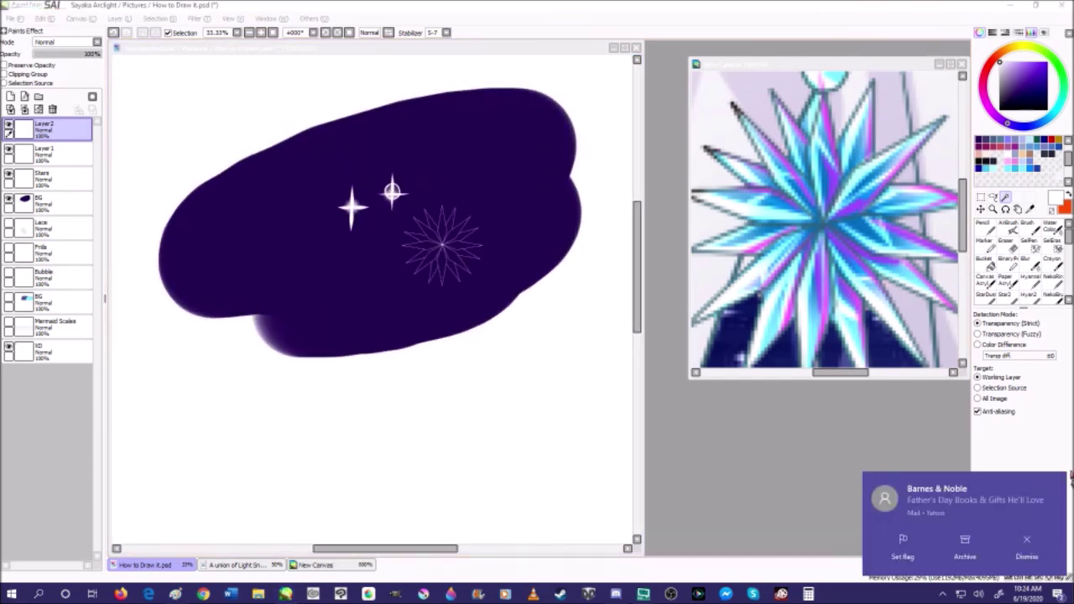
pyautogui.click(1059, 482)
pyautogui.scroll(3, 449, 238)
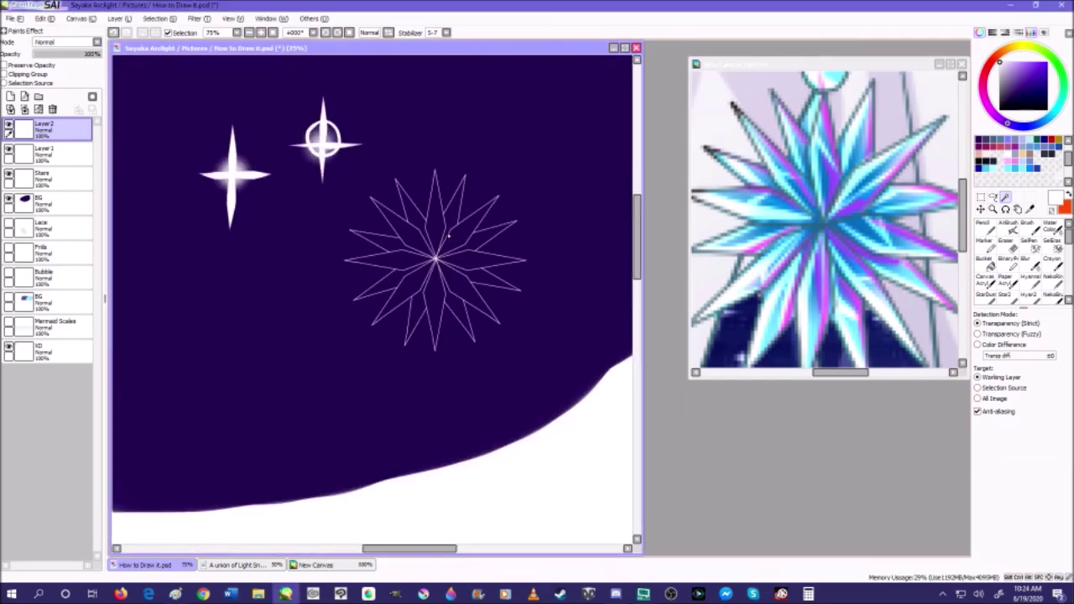
pyautogui.scroll(1, 449, 236)
pyautogui.scroll(-2, 472, 278)
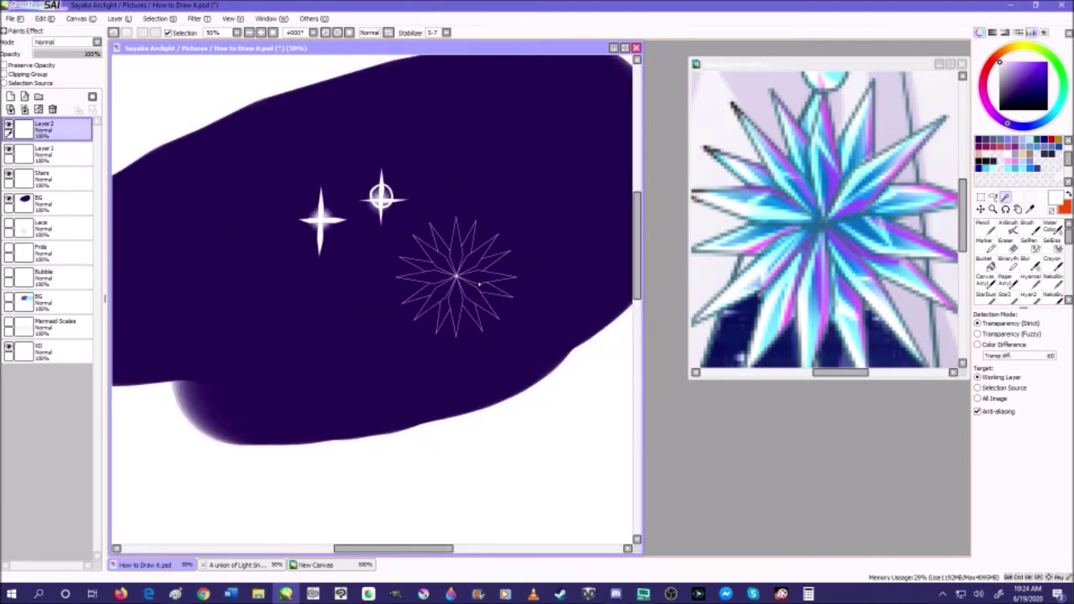
pyautogui.scroll(2, 478, 281)
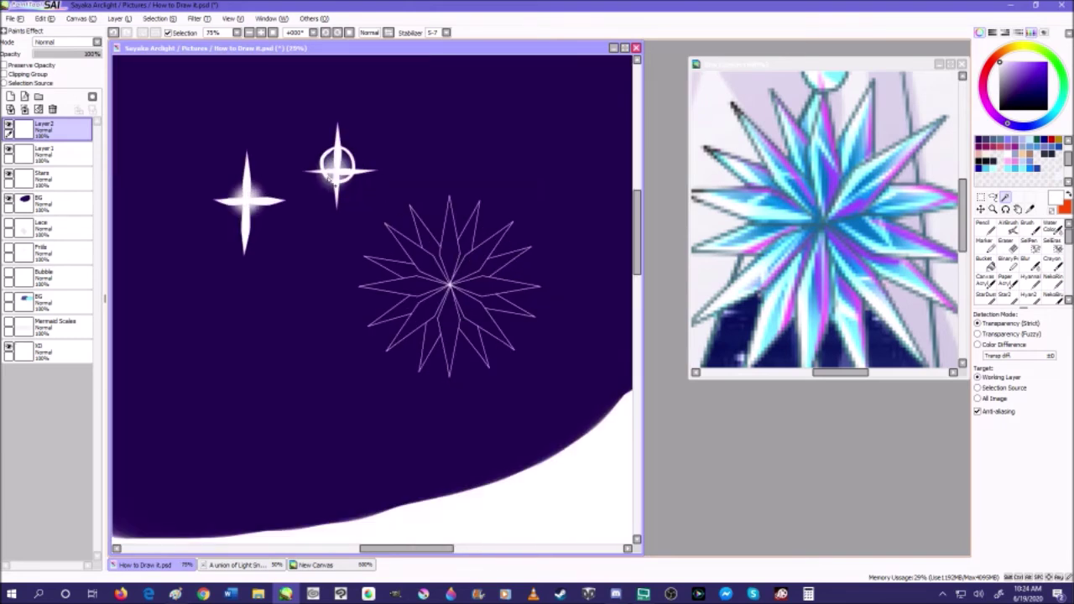
# - Merge Layer2 down into Layer1 so the whole starburst sits on one layer
pyautogui.click(149, 18)
pyautogui.moveTo(121, 18)
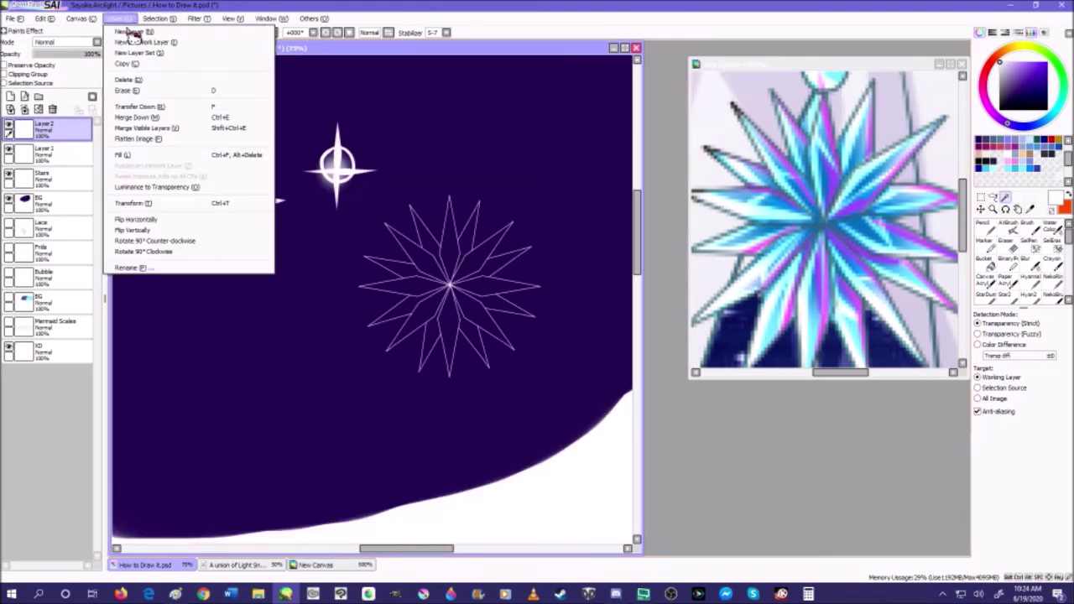
pyautogui.click(46, 128)
pyautogui.click(24, 110)
# - Duplicate the starburst layer and rotate the copy about 12° counter-clockwise to double the number of points
pyautogui.click(146, 18)
pyautogui.click(139, 65)
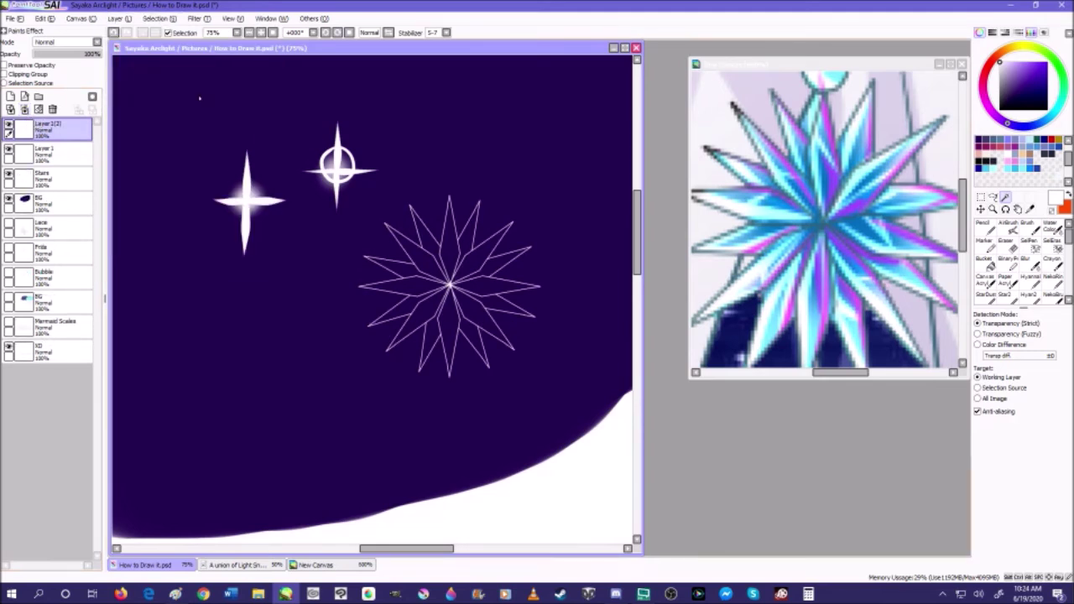
pyautogui.click(991, 398)
pyautogui.hotkey('ctrl', 't')
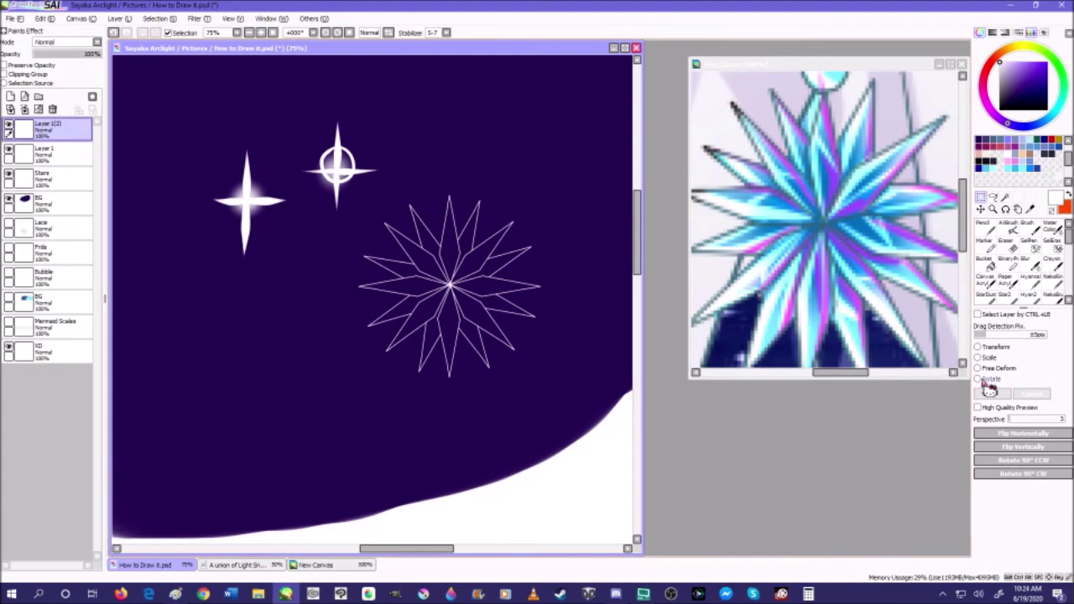
pyautogui.click(987, 379)
pyautogui.moveTo(551, 204); pyautogui.dragTo(508, 158)
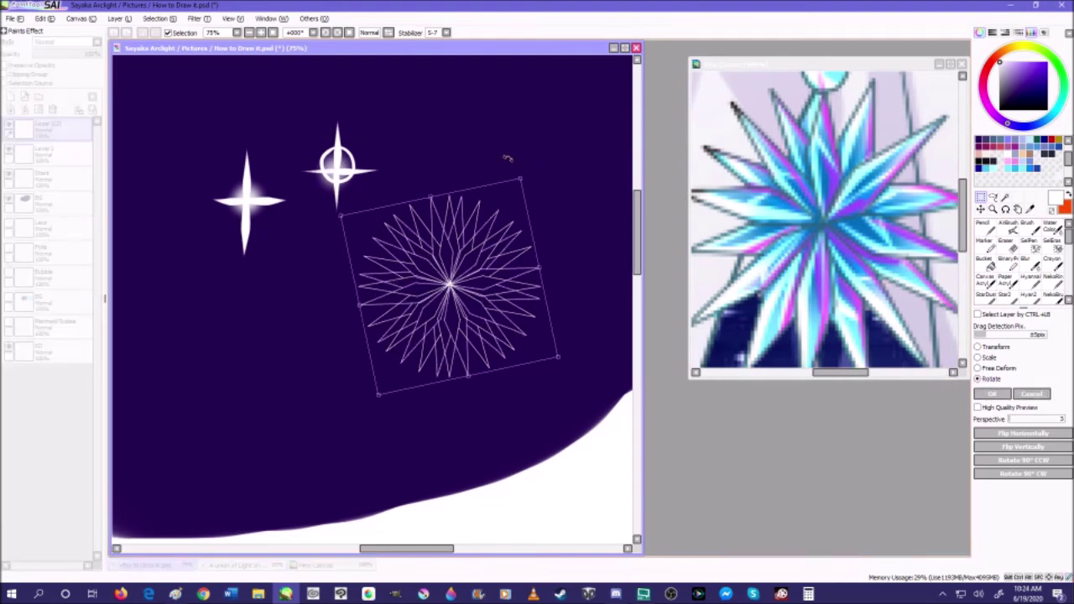
pyautogui.click(992, 393)
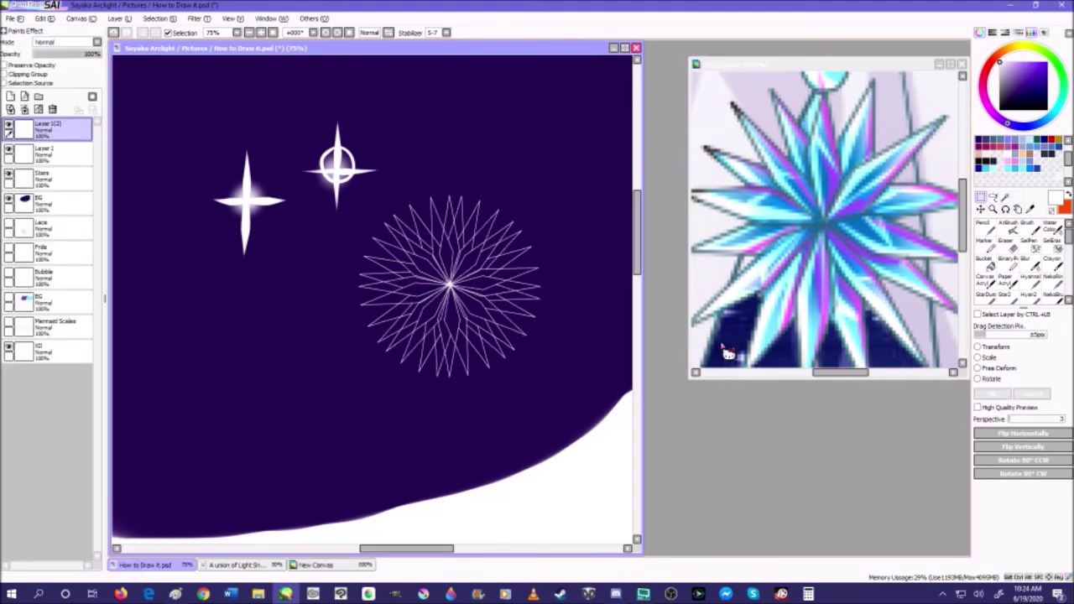
pyautogui.click(1005, 197)
pyautogui.click(36, 156)
pyautogui.click(327, 328)
pyautogui.click(141, 34)
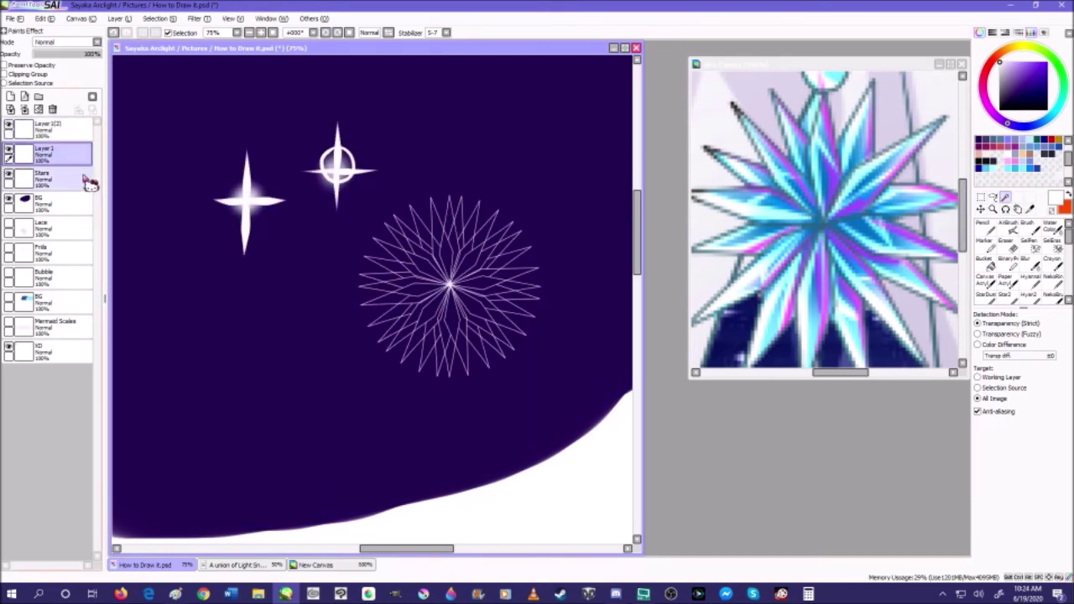
pyautogui.click(994, 376)
pyautogui.click(42, 176)
pyautogui.click(344, 346)
pyautogui.click(141, 32)
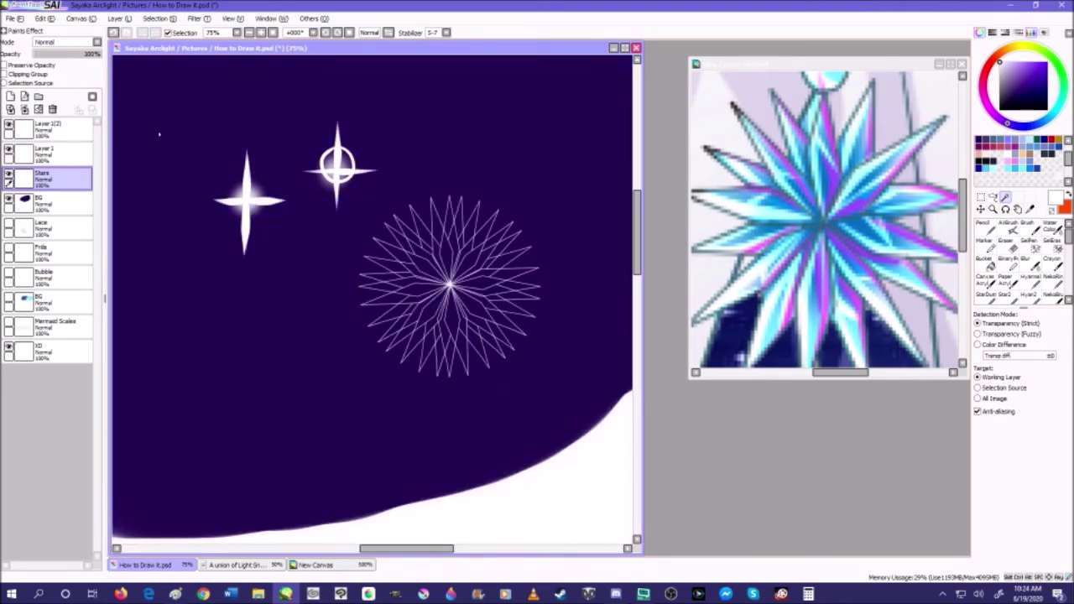
# - Select the inside of Layer1's starburst, erase that area from the rotated copy on Layer1(2), and deselect
pyautogui.click(47, 151)
pyautogui.click(358, 251)
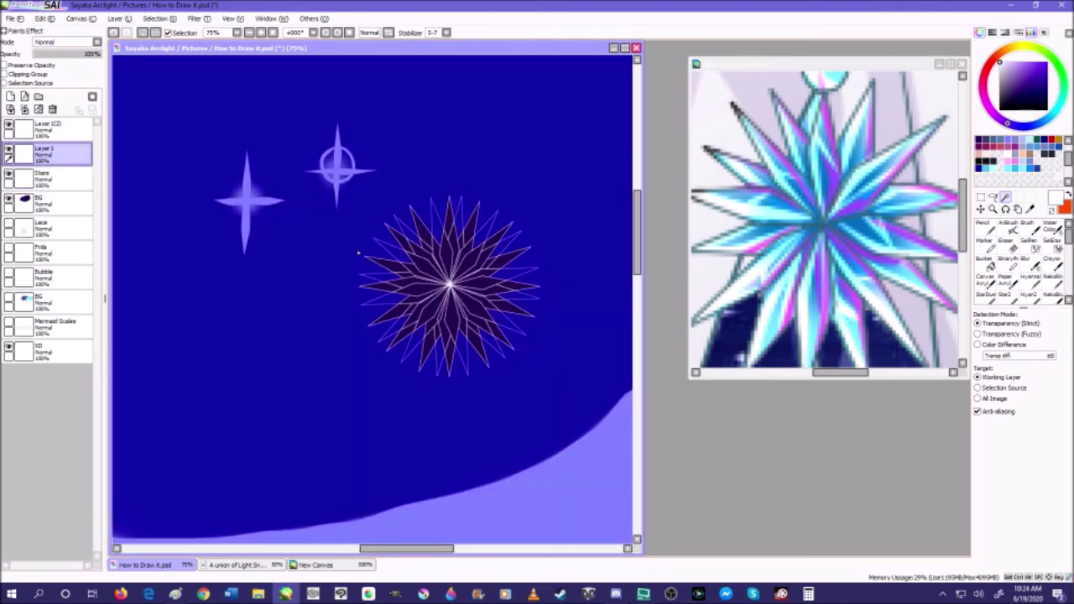
pyautogui.click(155, 32)
pyautogui.click(46, 125)
pyautogui.click(155, 32)
pyautogui.click(143, 32)
# - Check the denser starburst at several zoom levels and delete the rotated copy's layer
pyautogui.scroll(-3, 336, 165)
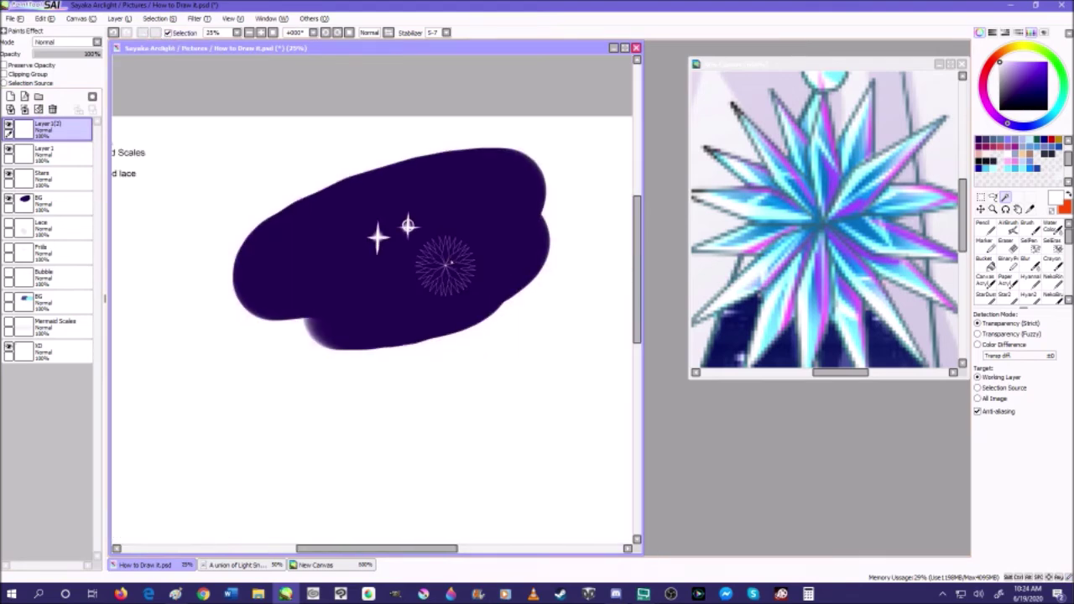
pyautogui.scroll(-1, 447, 264)
pyautogui.scroll(1, 445, 260)
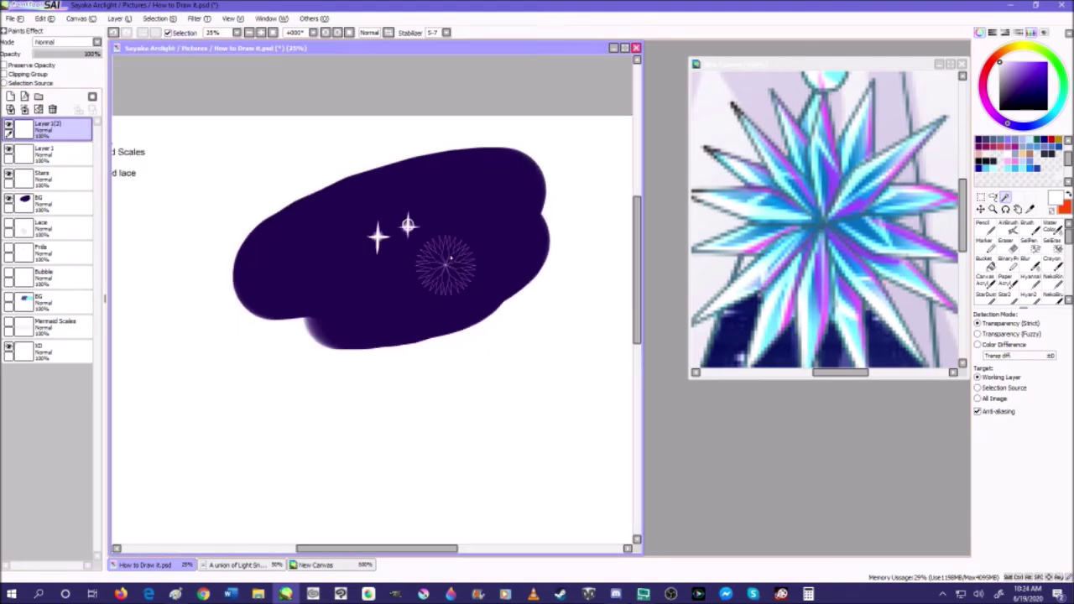
pyautogui.scroll(5, 450, 259)
pyautogui.scroll(-1, 451, 258)
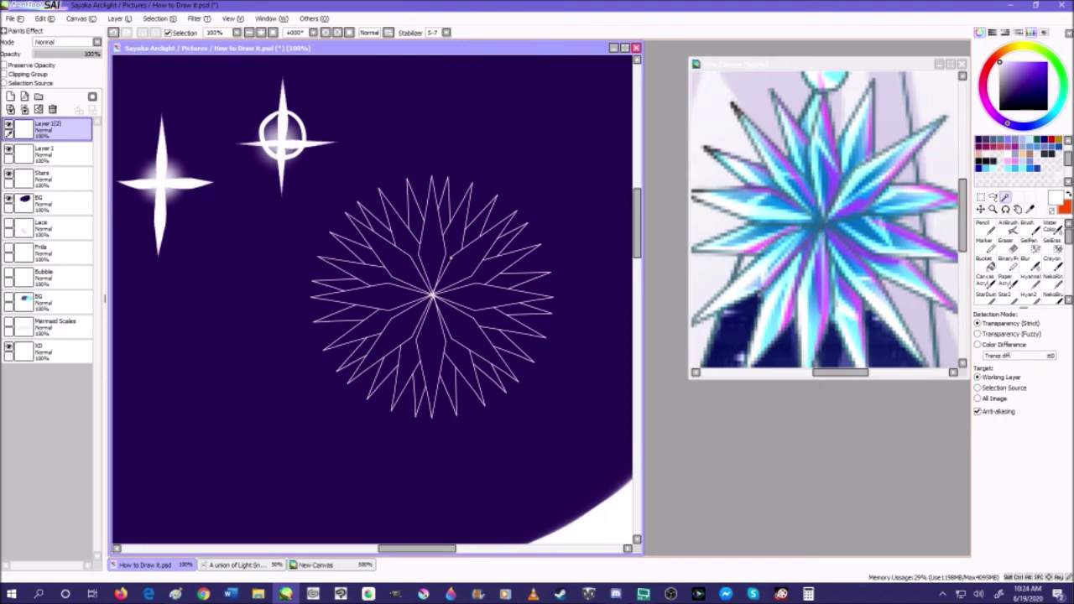
pyautogui.scroll(-1, 450, 258)
pyautogui.click(53, 110)
pyautogui.scroll(-2, 465, 289)
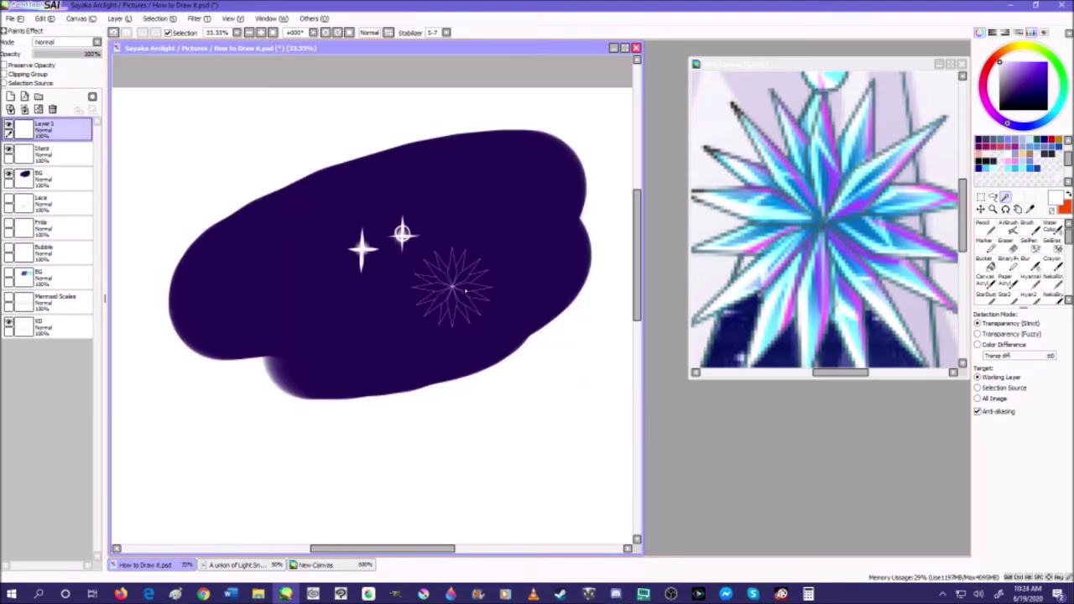
# - Close the brooch reference canvas and maximize the How to Draw it.psd window
pyautogui.moveTo(933, 64); pyautogui.dragTo(911, 62)
pyautogui.click(938, 64)
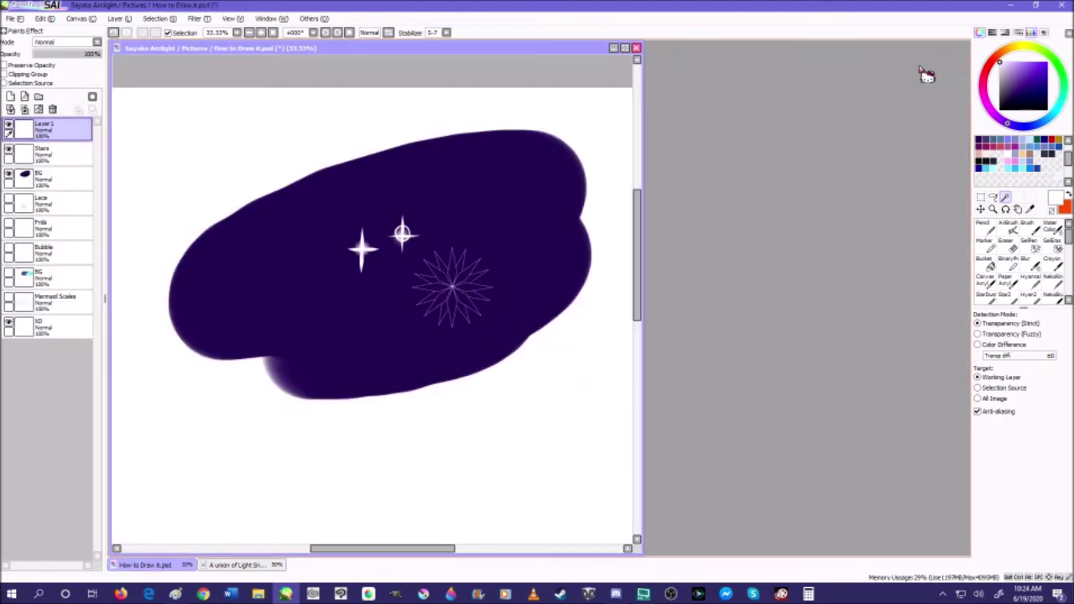
pyautogui.click(624, 48)
pyautogui.scroll(2, 628, 190)
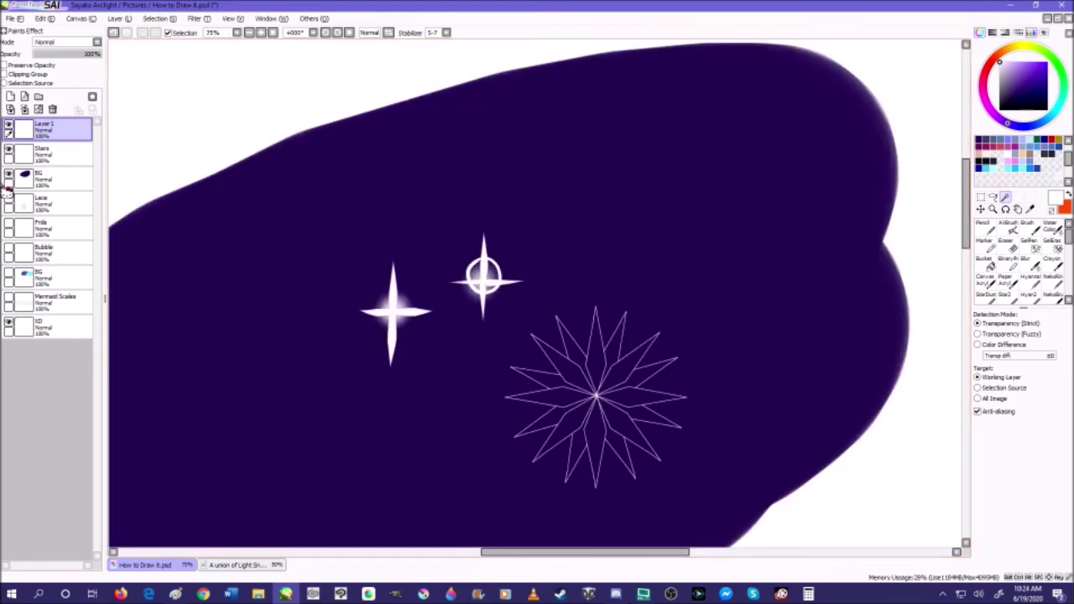
# - Dab small soft white dots above the starburst with the AirBrush at sizes 7 and 6
pyautogui.click(1008, 225)
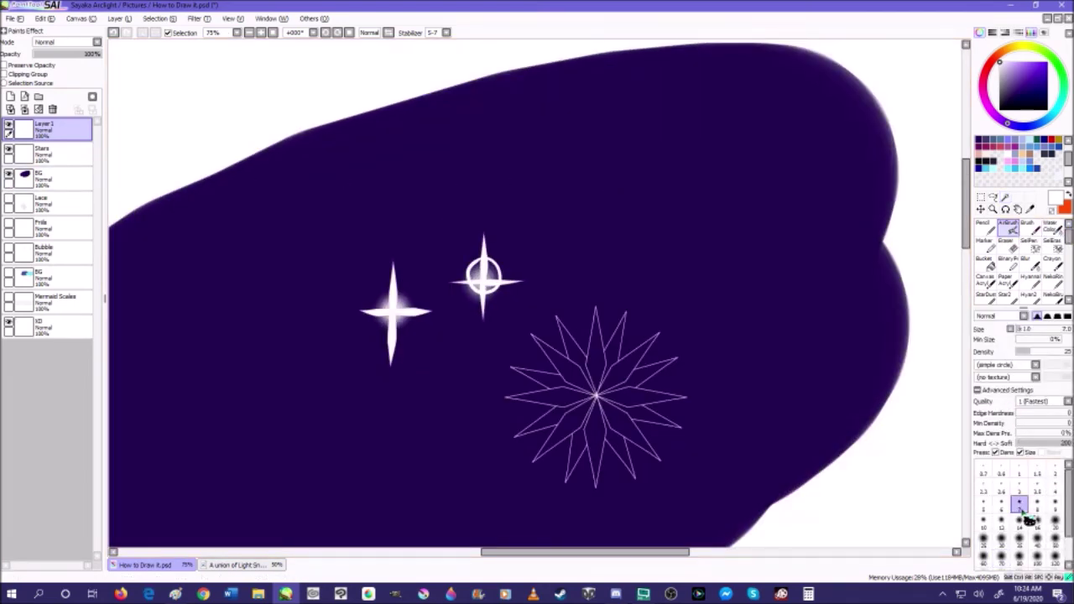
pyautogui.scroll(4, 644, 243)
pyautogui.press('[')
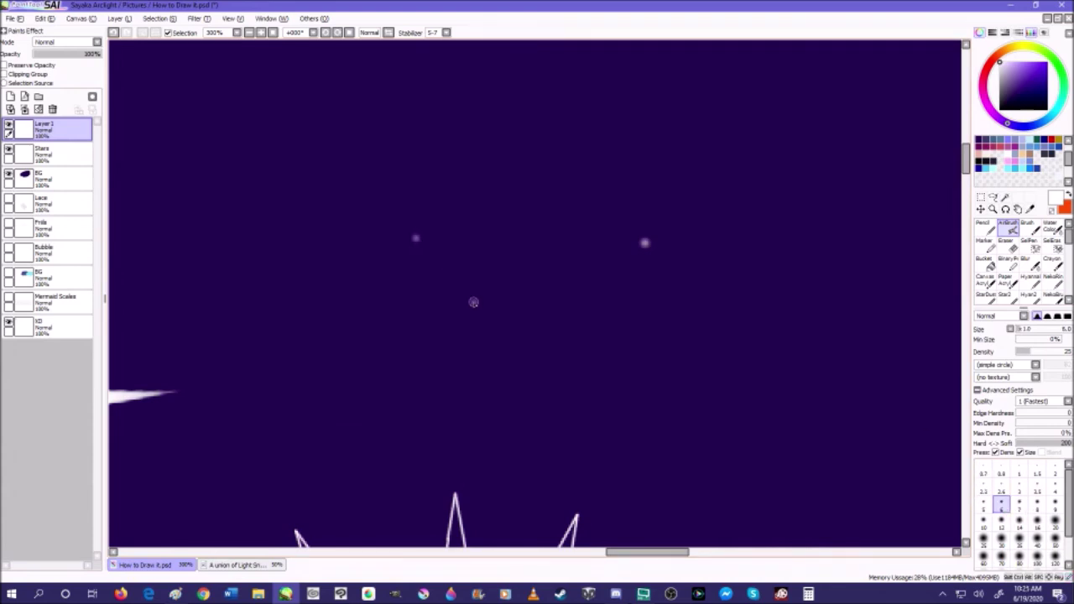
# - Place three solid white dots above the starburst with the Pencil at size 6
pyautogui.click(983, 224)
pyautogui.scroll(2, 644, 242)
pyautogui.click(669, 260)
pyautogui.click(325, 379)
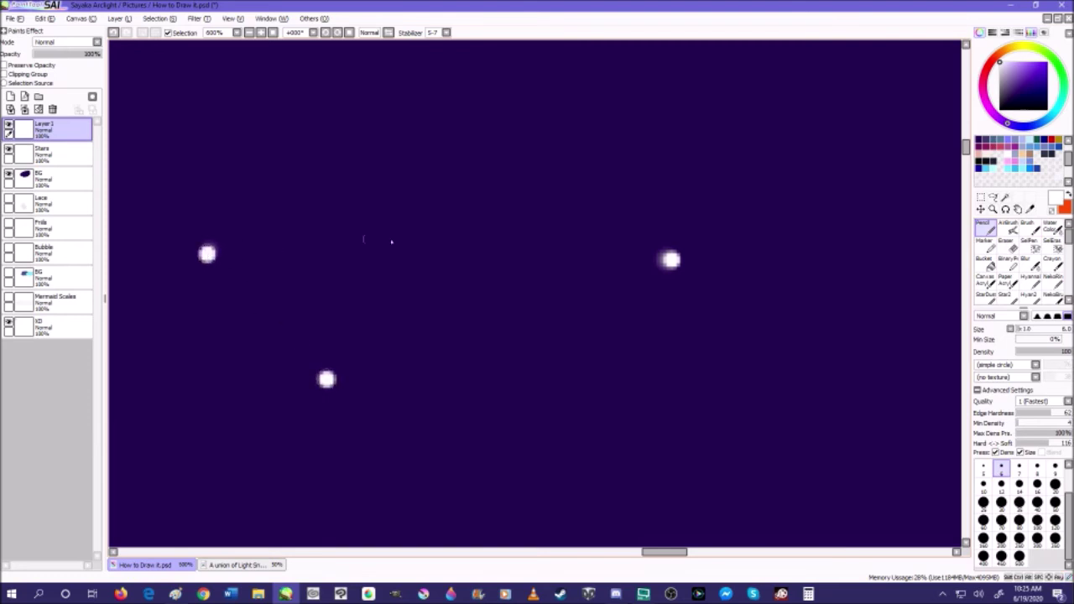
# - Add a soft white glow around each of the three small dots with the AirBrush at size 14
pyautogui.scroll(-2, 342, 243)
pyautogui.click(1007, 225)
pyautogui.click(1019, 503)
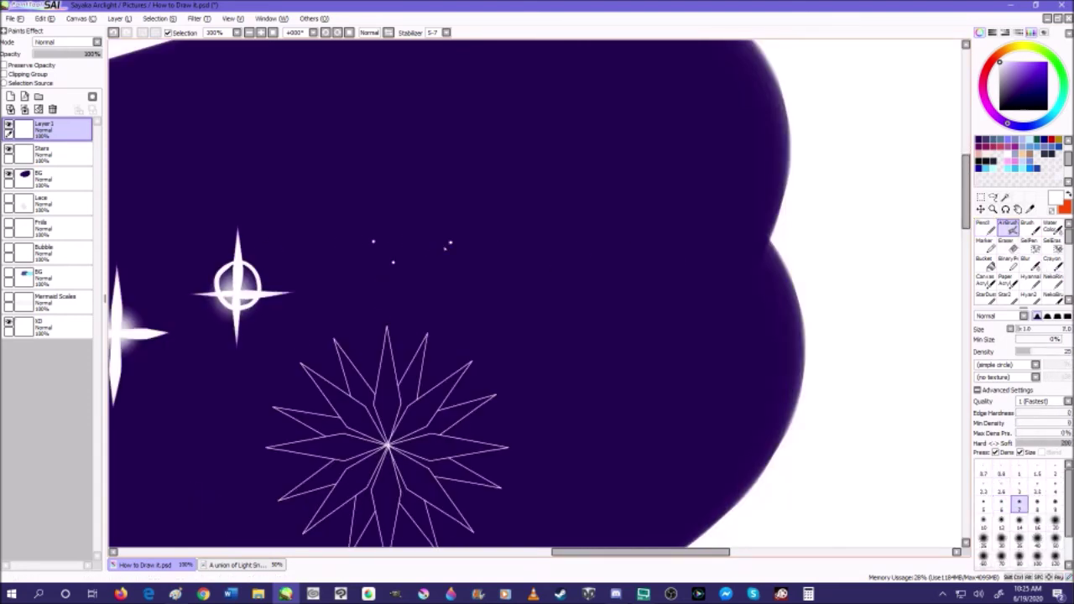
pyautogui.scroll(2, 434, 248)
pyautogui.click(1019, 520)
pyautogui.click(463, 231)
pyautogui.scroll(-5, 543, 273)
pyautogui.scroll(5, 483, 280)
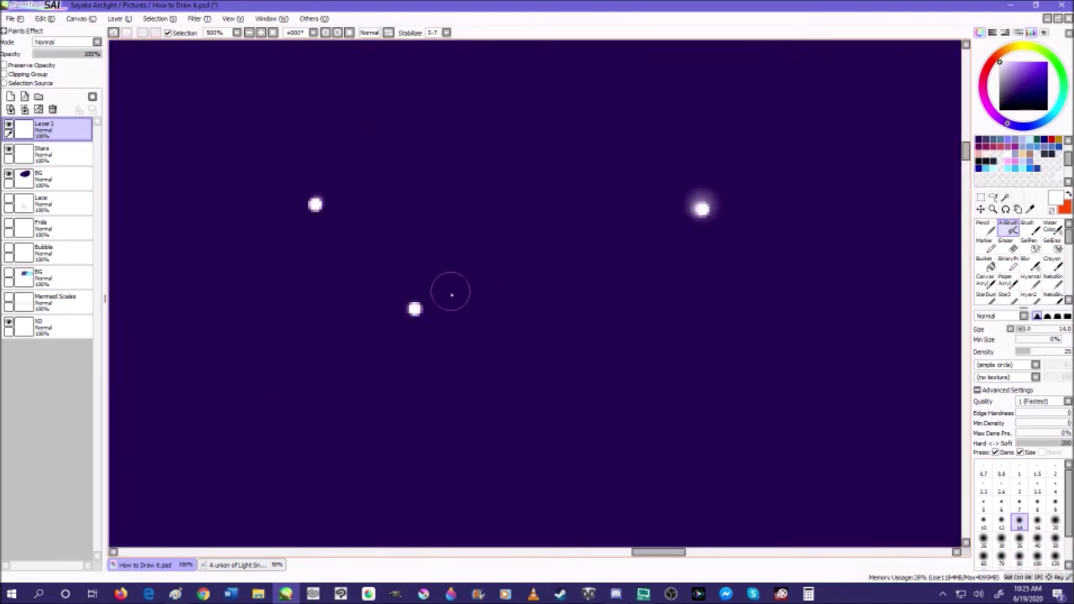
pyautogui.scroll(-3, 412, 307)
pyautogui.scroll(3, 366, 293)
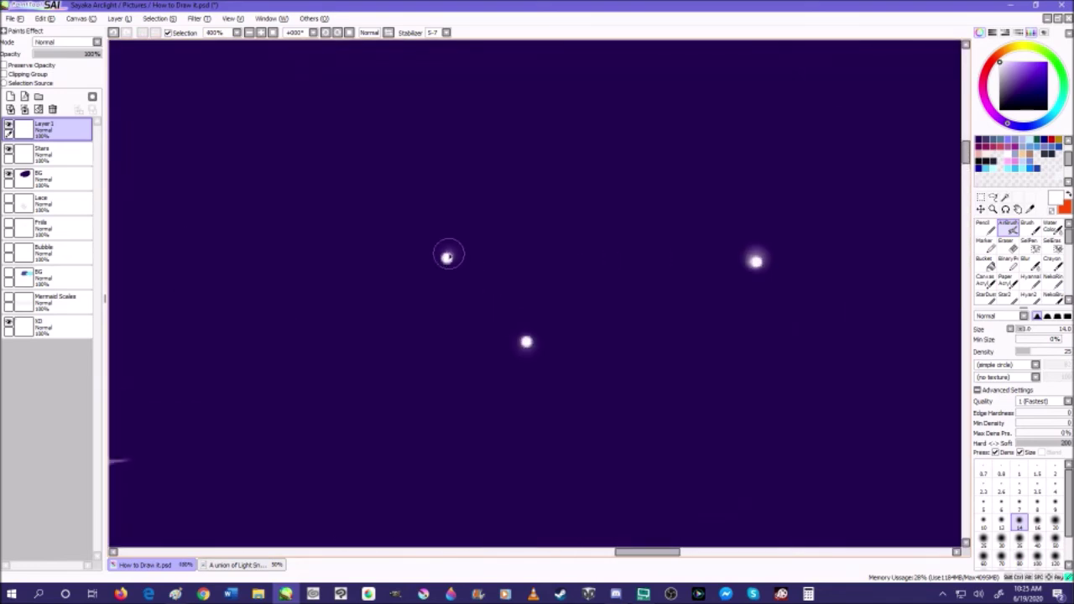
pyautogui.click(118, 18)
pyautogui.click(134, 62)
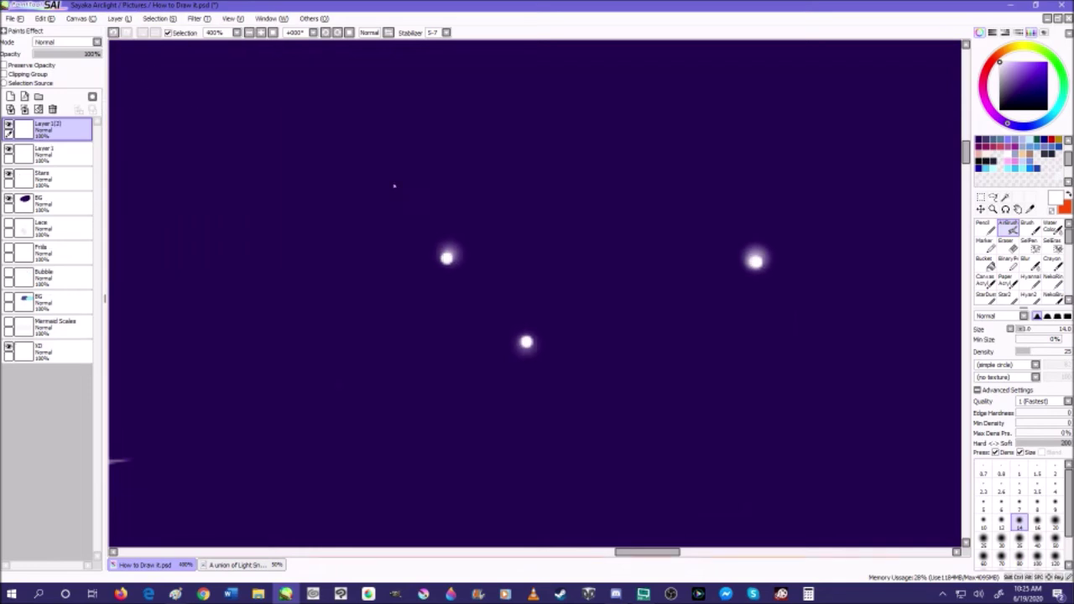
pyautogui.scroll(-4, 394, 184)
pyautogui.click(980, 209)
pyautogui.moveTo(593, 286); pyautogui.dragTo(641, 312)
pyautogui.click(52, 109)
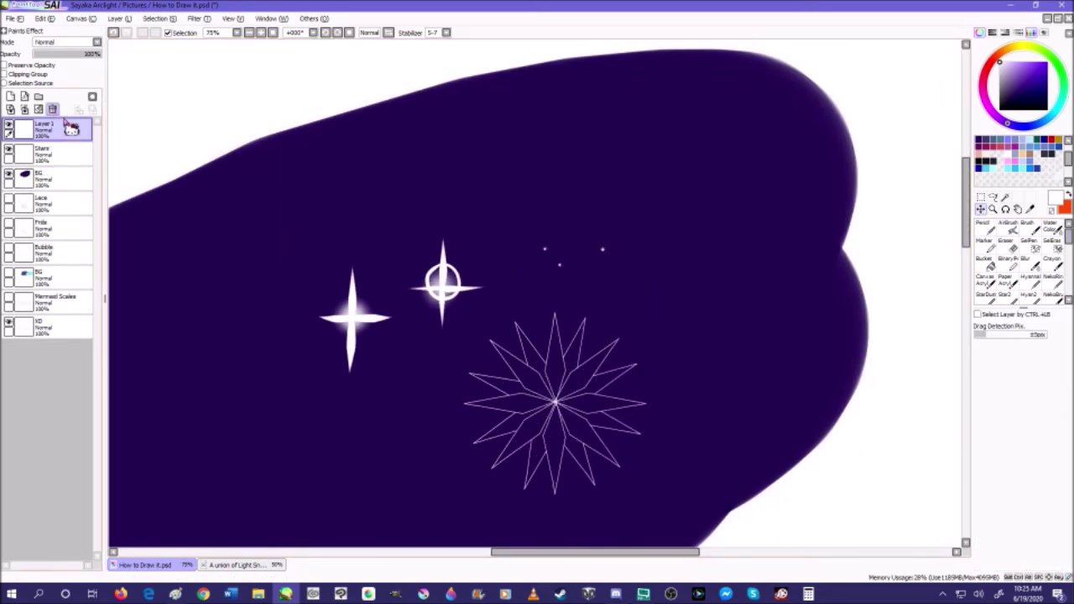
# - Cut the starburst out of Layer 1, paste it above the Stars layer and merge it down into Stars
pyautogui.click(1010, 243)
pyautogui.click(981, 197)
pyautogui.moveTo(724, 512); pyautogui.dragTo(475, 387)
pyautogui.click(40, 18)
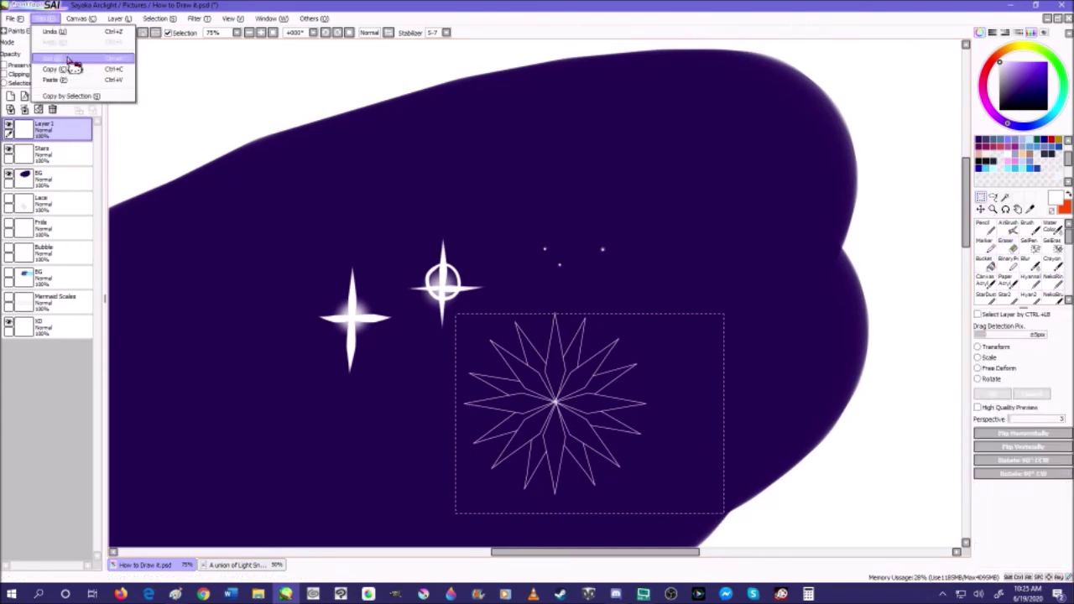
pyautogui.click(72, 67)
pyautogui.click(66, 157)
pyautogui.click(46, 18)
pyautogui.click(67, 79)
pyautogui.click(25, 111)
pyautogui.click(64, 132)
# - Duplicate the small dots layer twice, offset each copy to form a cluster and merge the copies down into Layer 1
pyautogui.click(144, 20)
pyautogui.moveTo(127, 19)
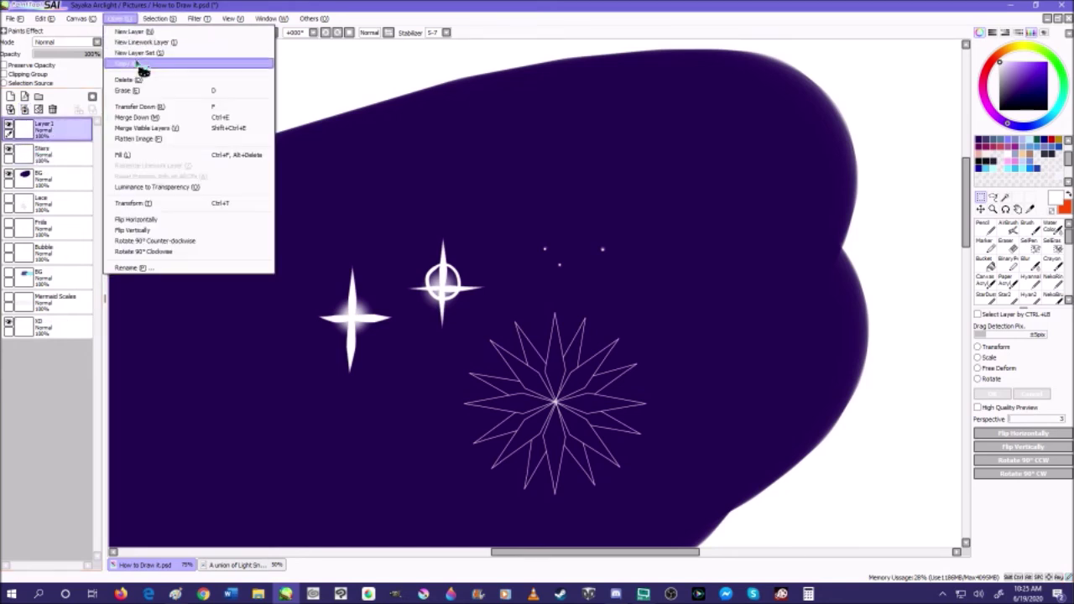
pyautogui.click(138, 64)
pyautogui.click(980, 209)
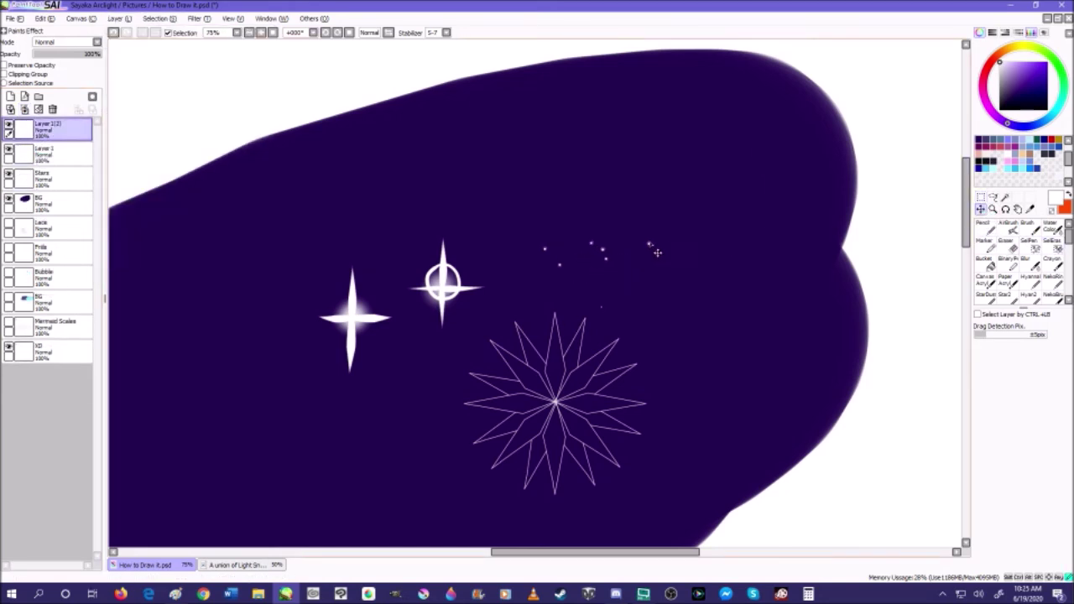
pyautogui.click(156, 17)
pyautogui.click(143, 60)
pyautogui.moveTo(555, 258); pyautogui.dragTo(500, 216)
pyautogui.click(25, 109)
pyautogui.click(24, 109)
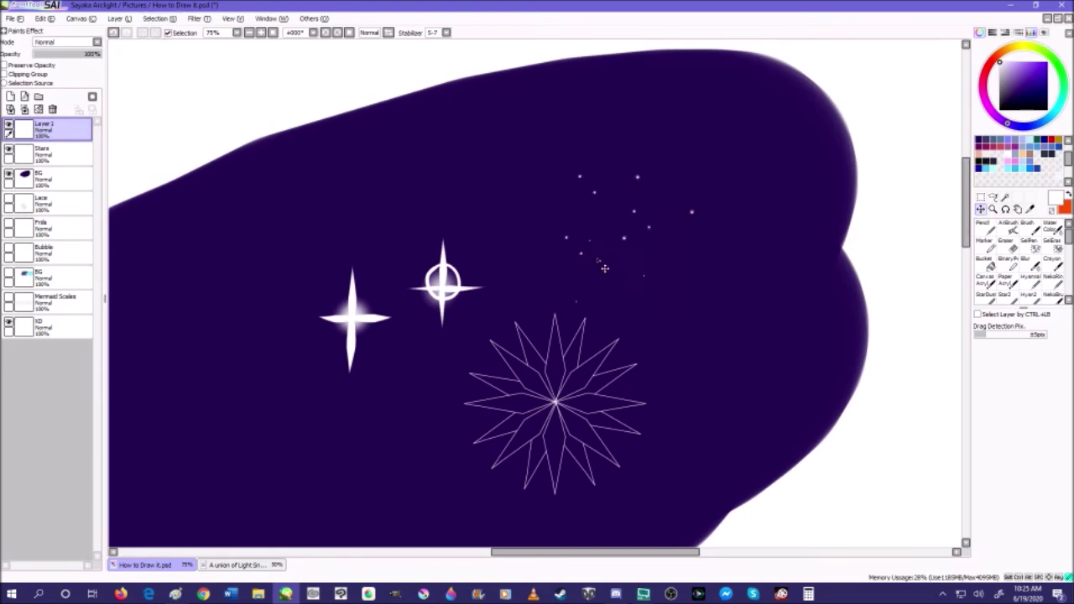
# - Duplicate the dot cluster layer and offset the copy below and to the right of the original cluster
pyautogui.click(119, 18)
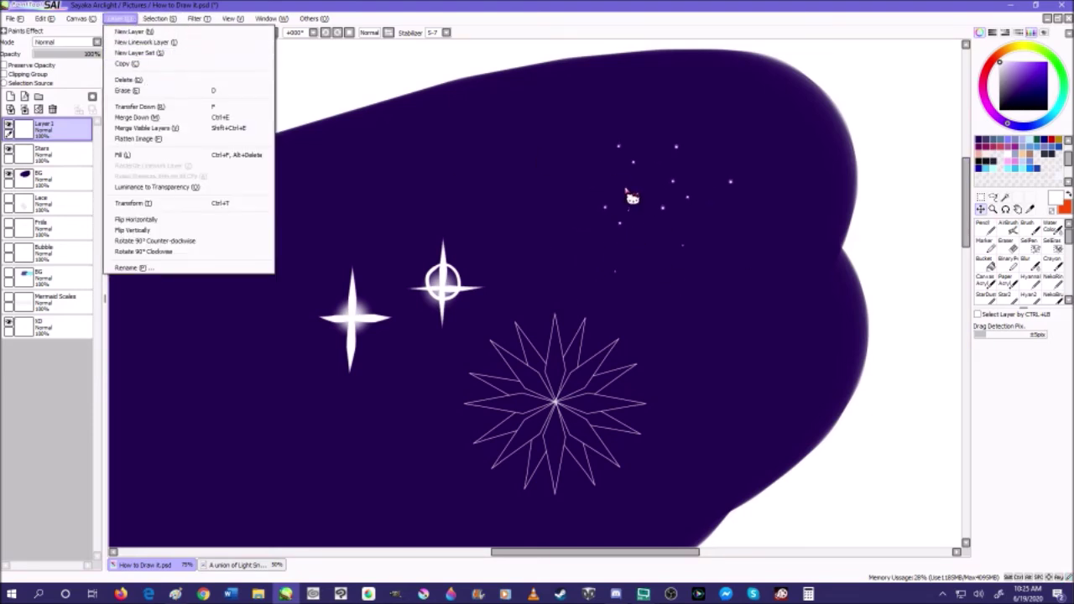
pyautogui.click(130, 65)
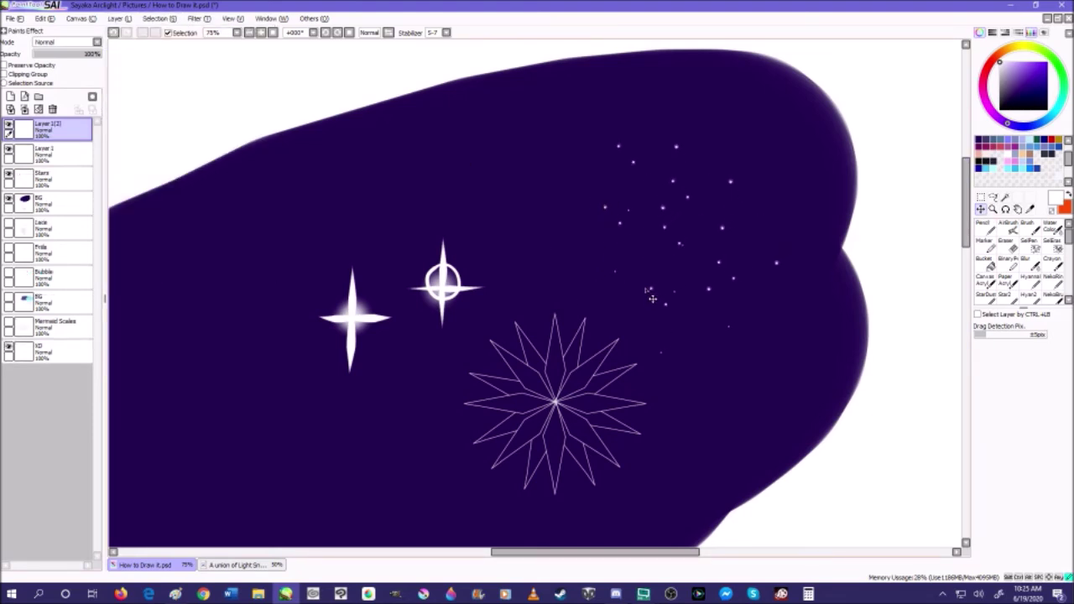
pyautogui.scroll(-3, 621, 273)
pyautogui.scroll(2, 520, 204)
# - Try another duplicate of the dots to thicken the star field, and merge the duplicated dots down into Layer 1
pyautogui.click(119, 18)
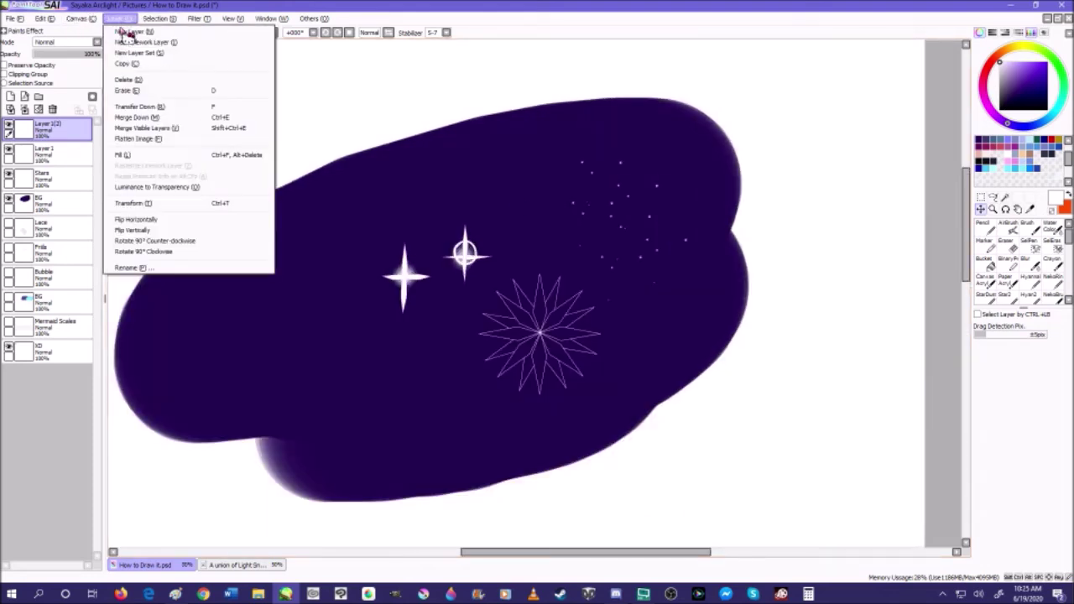
pyautogui.click(130, 66)
pyautogui.scroll(-2, 524, 213)
pyautogui.hotkey('ctrl', 'z')
pyautogui.scroll(1, 528, 218)
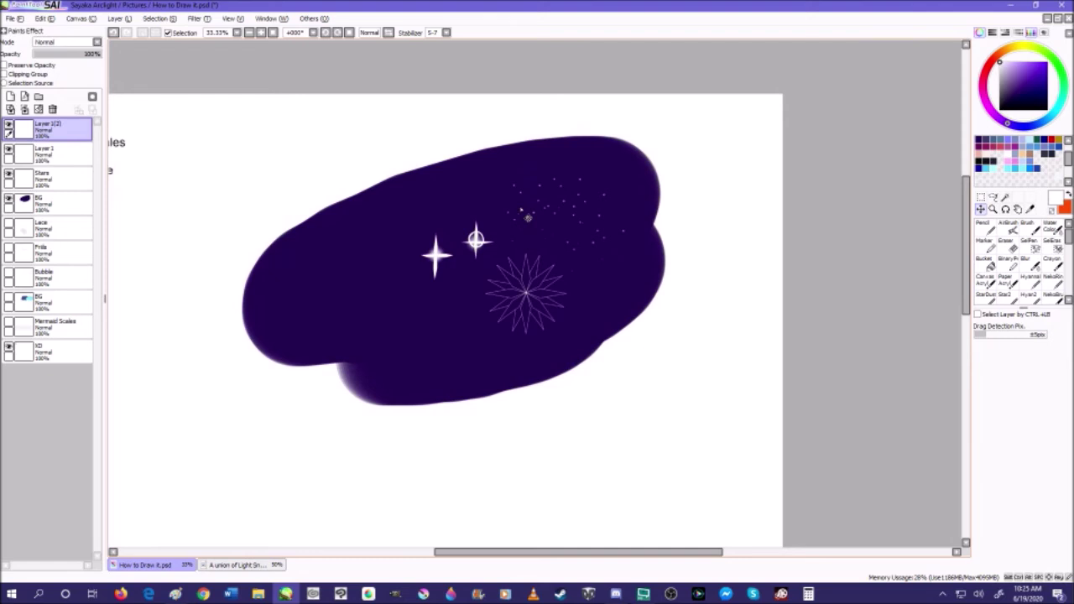
pyautogui.scroll(1, 498, 232)
pyautogui.scroll(-3, 638, 243)
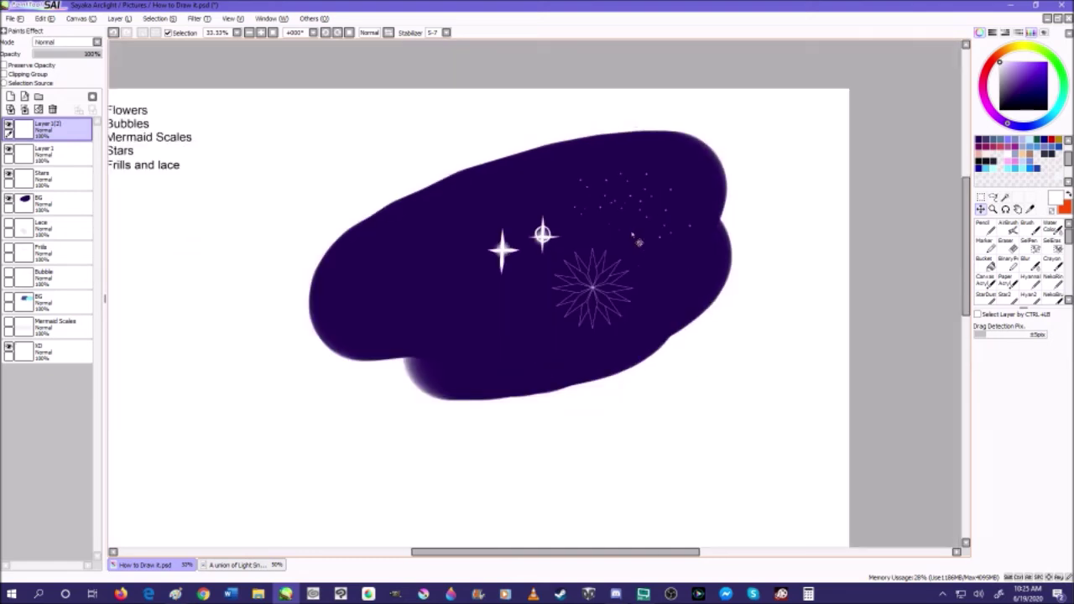
pyautogui.scroll(1, 637, 242)
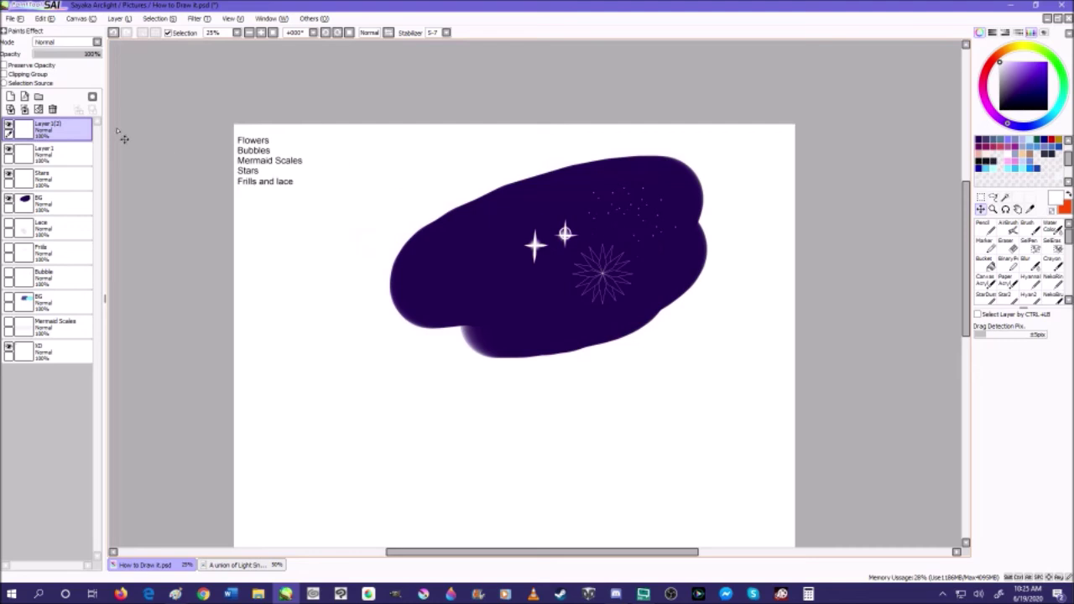
pyautogui.click(24, 110)
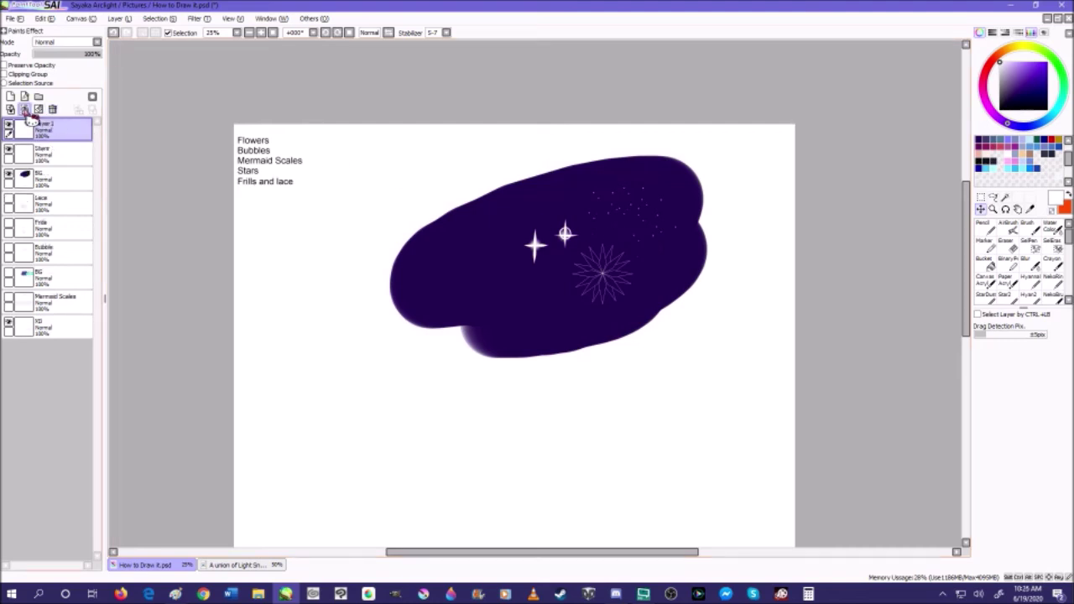
# - Open flowers.png from the Assets by Me folder inside Pictures / WORK IN PROJECT
pyautogui.click(15, 19)
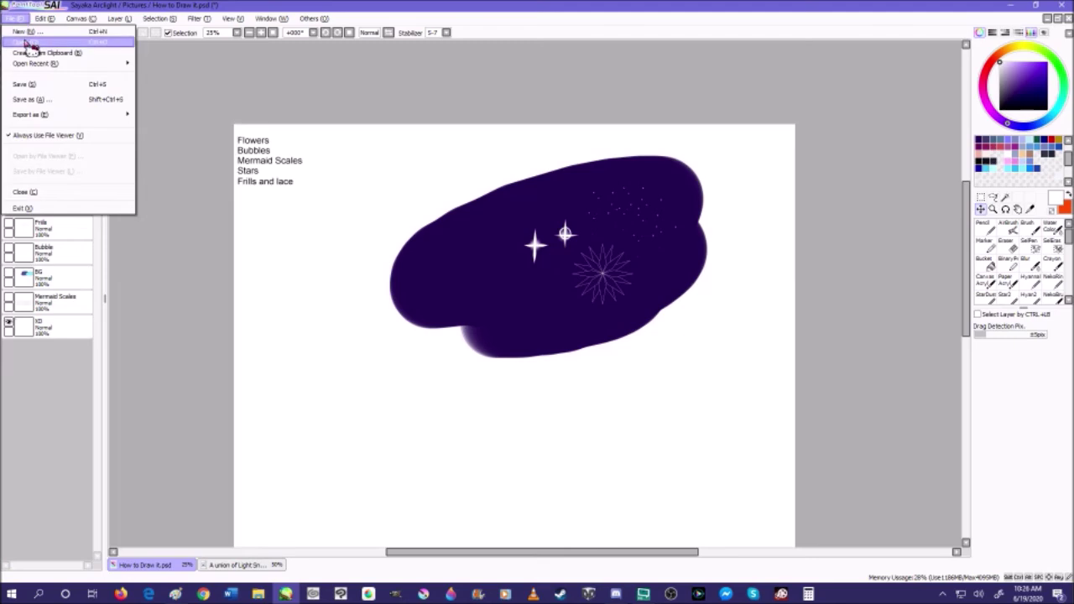
pyautogui.click(28, 42)
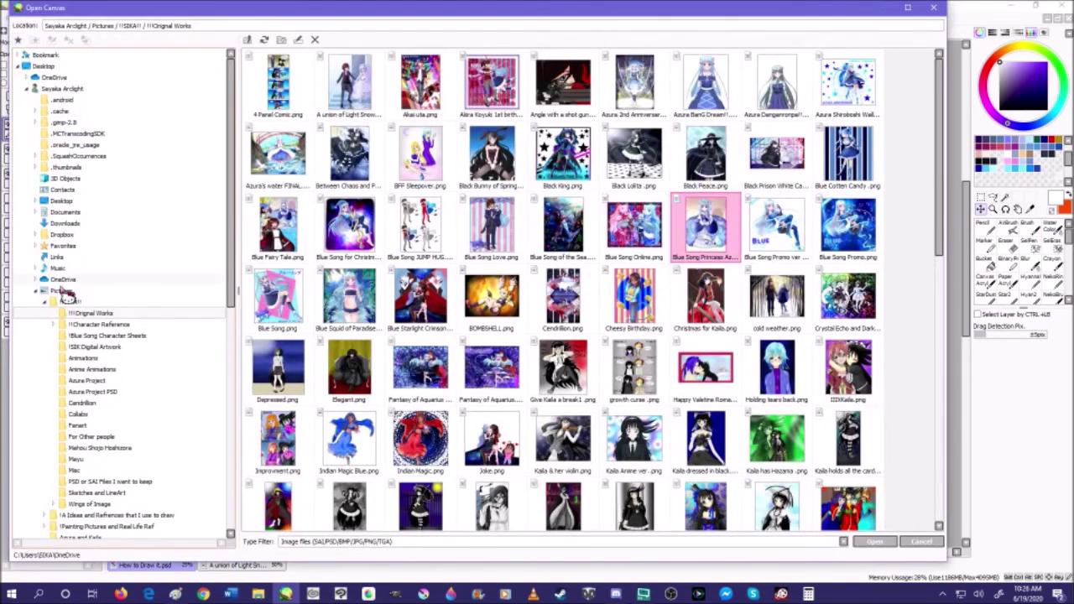
pyautogui.click(61, 292)
pyautogui.click(844, 178)
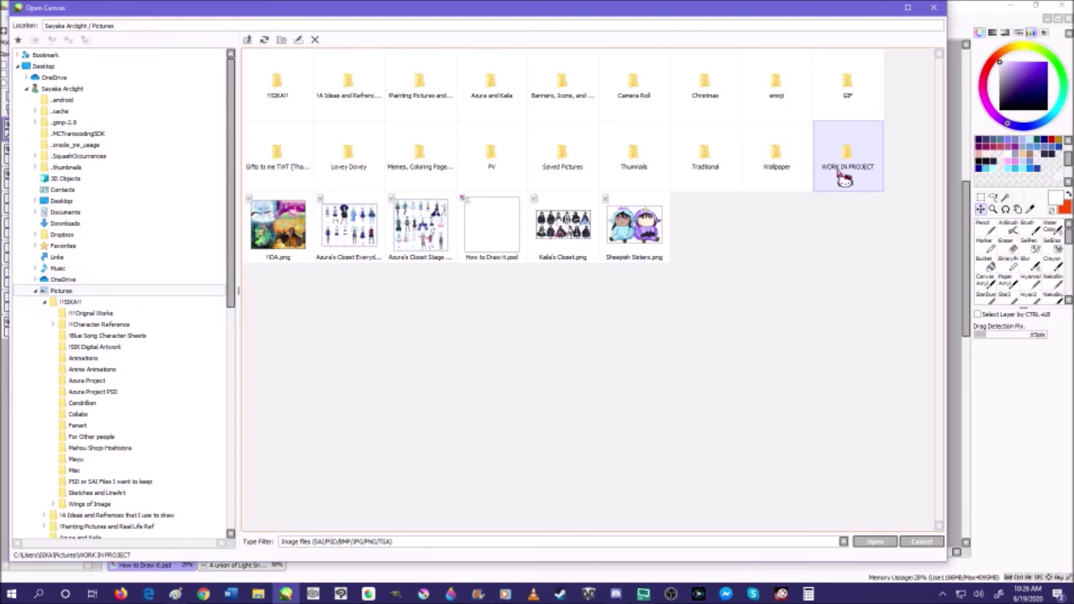
pyautogui.doubleClick(837, 175)
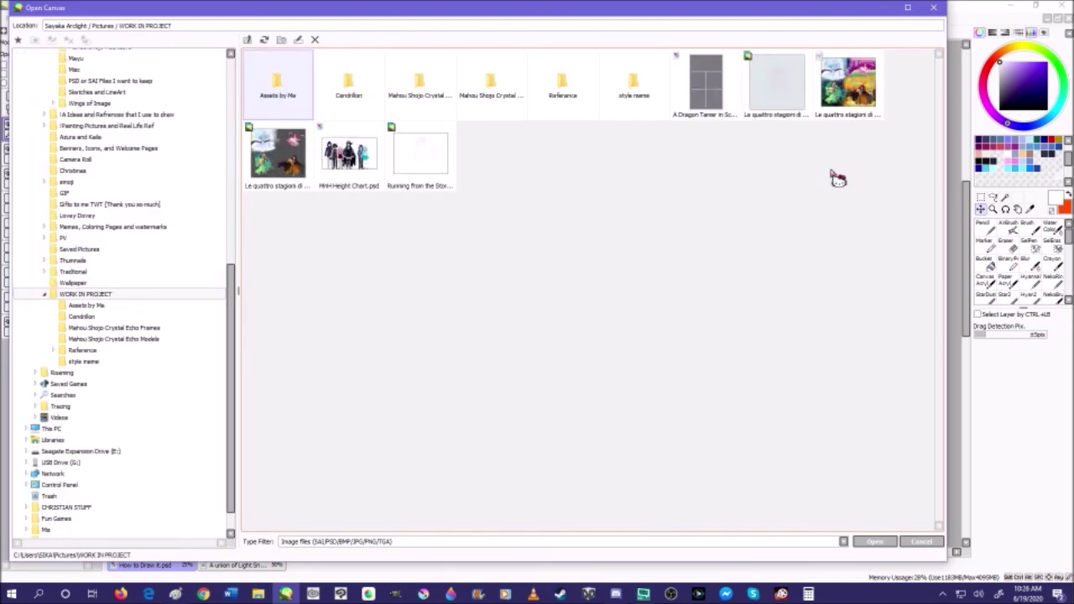
pyautogui.doubleClick(307, 107)
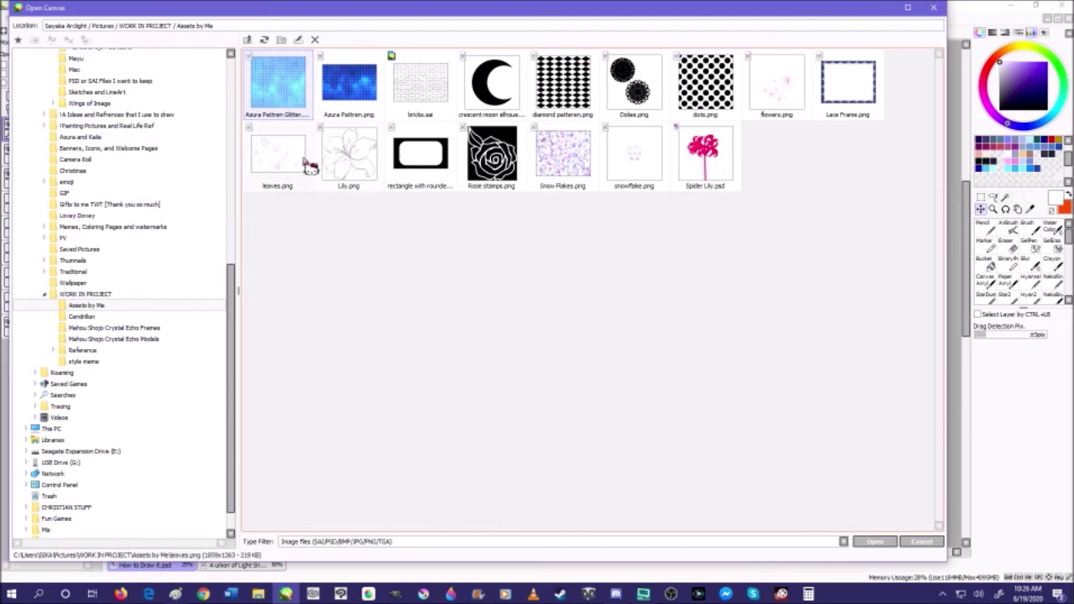
pyautogui.doubleClick(793, 113)
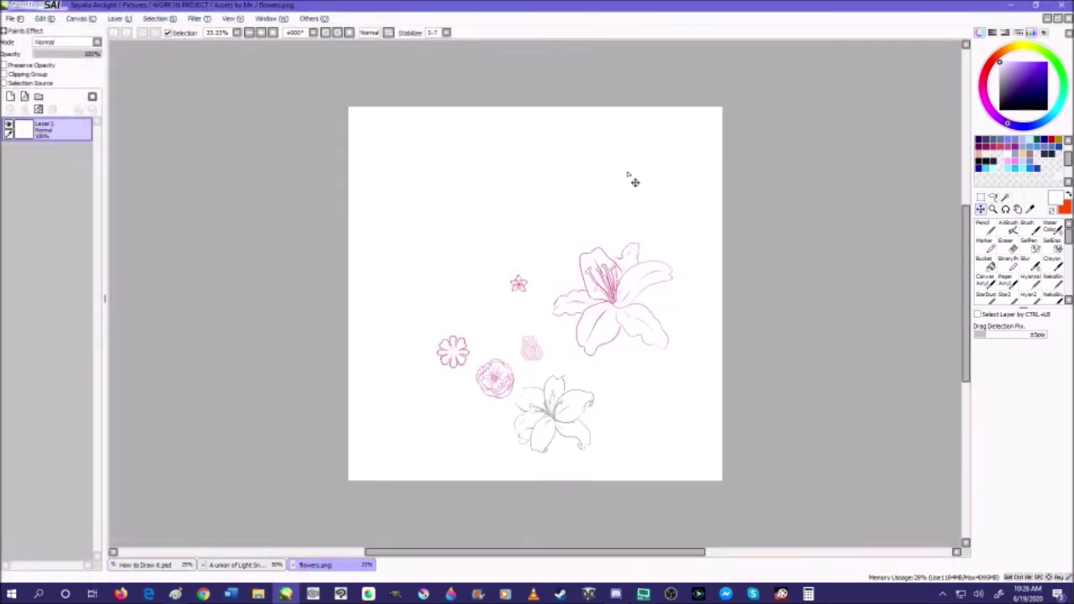
# - Examine the lily, rose and small blossom line drawings in flowers.png up close and as a whole
pyautogui.scroll(2, 579, 392)
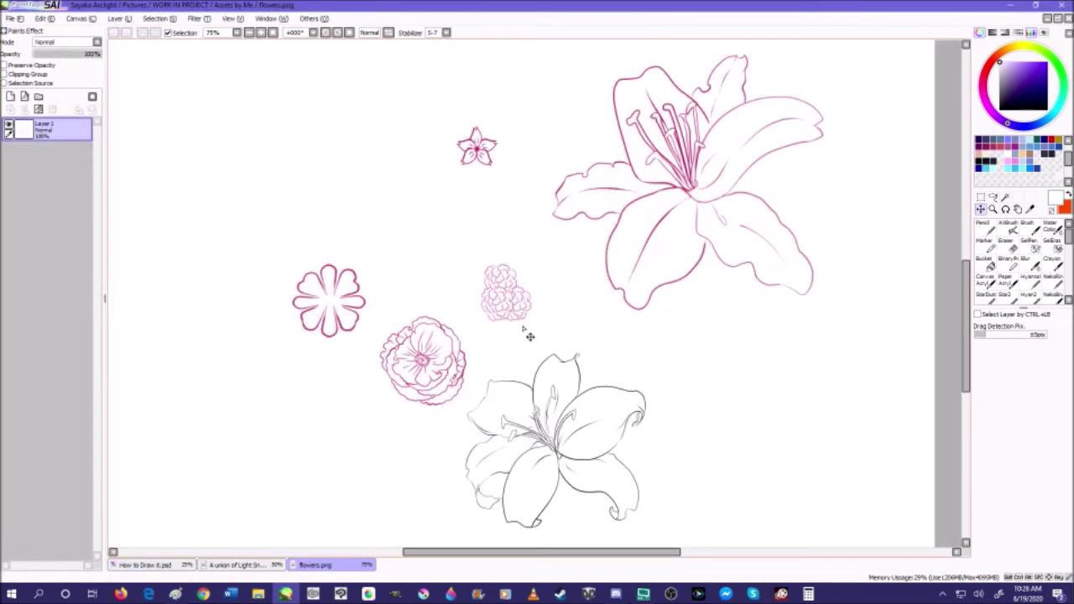
pyautogui.scroll(-3, 529, 336)
pyautogui.scroll(4, 485, 331)
pyautogui.scroll(-3, 485, 331)
pyautogui.scroll(1, 485, 331)
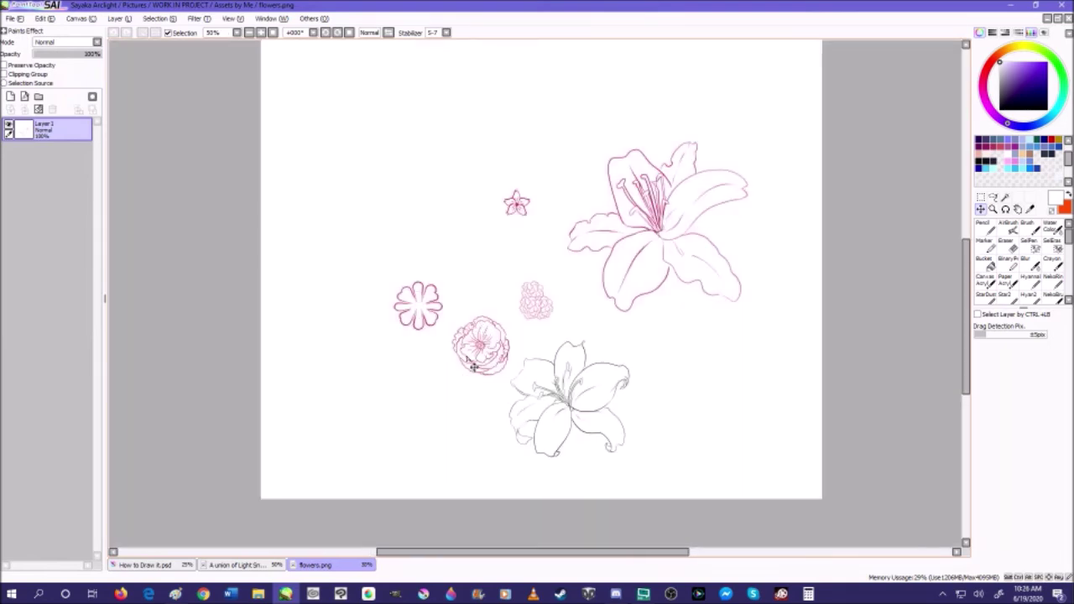
pyautogui.scroll(-1, 455, 308)
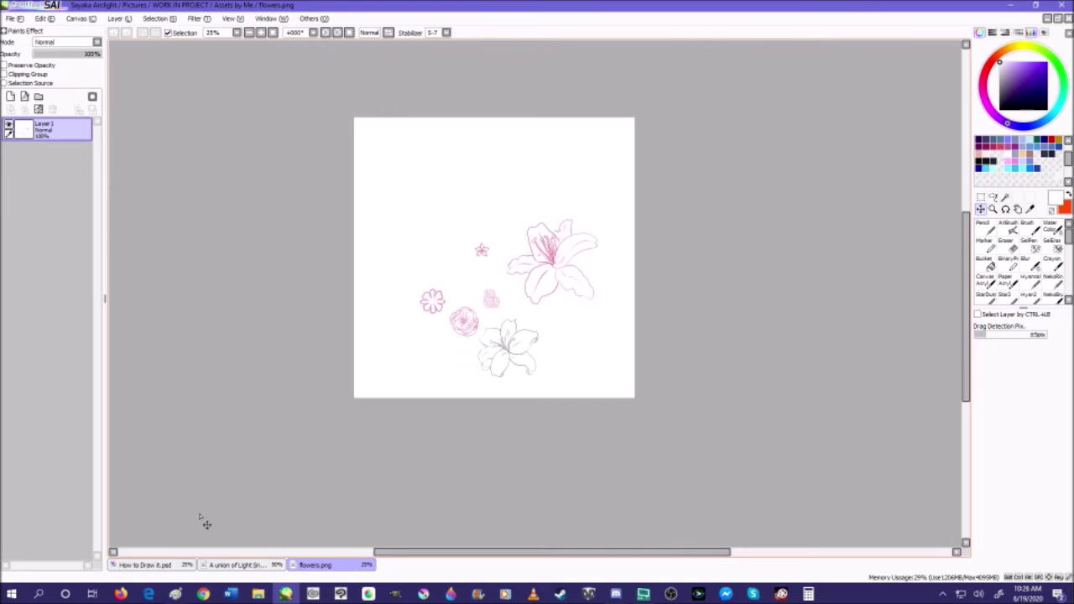
# - Return to How to Draw it.psd and merge the dots layer down into the Stars layer
pyautogui.click(175, 567)
pyautogui.scroll(-1, 478, 292)
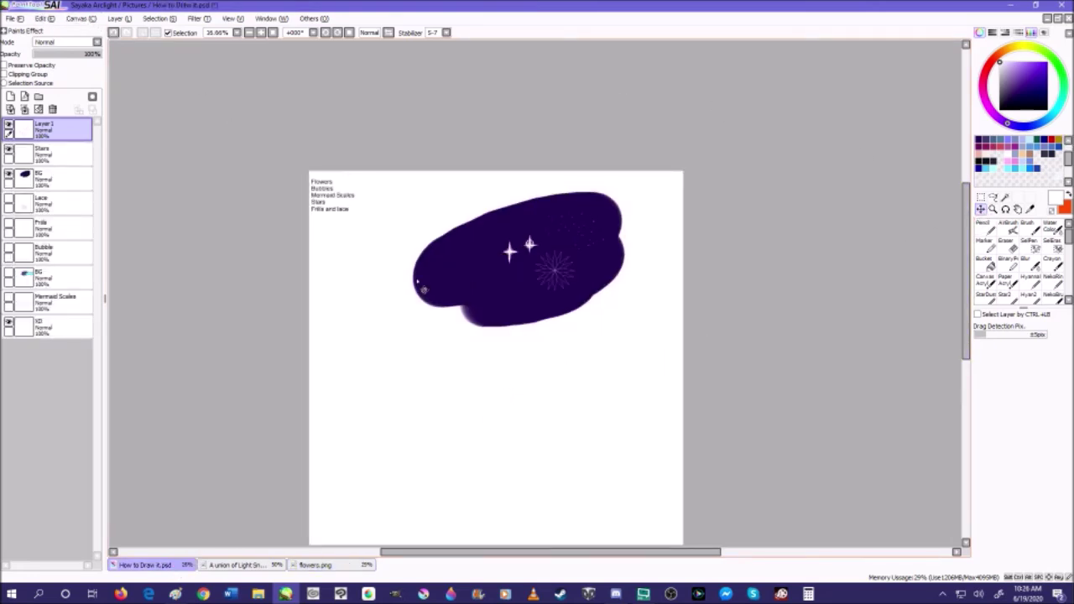
pyautogui.click(24, 109)
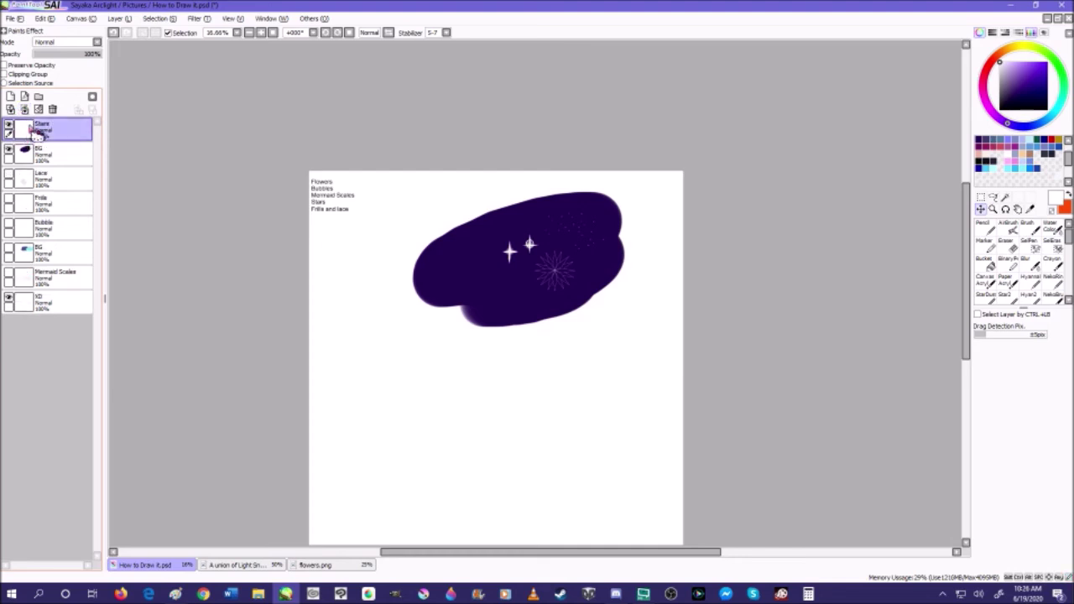
# - Add a new layer above Stars and name it Roses
pyautogui.click(10, 96)
pyautogui.doubleClick(43, 125)
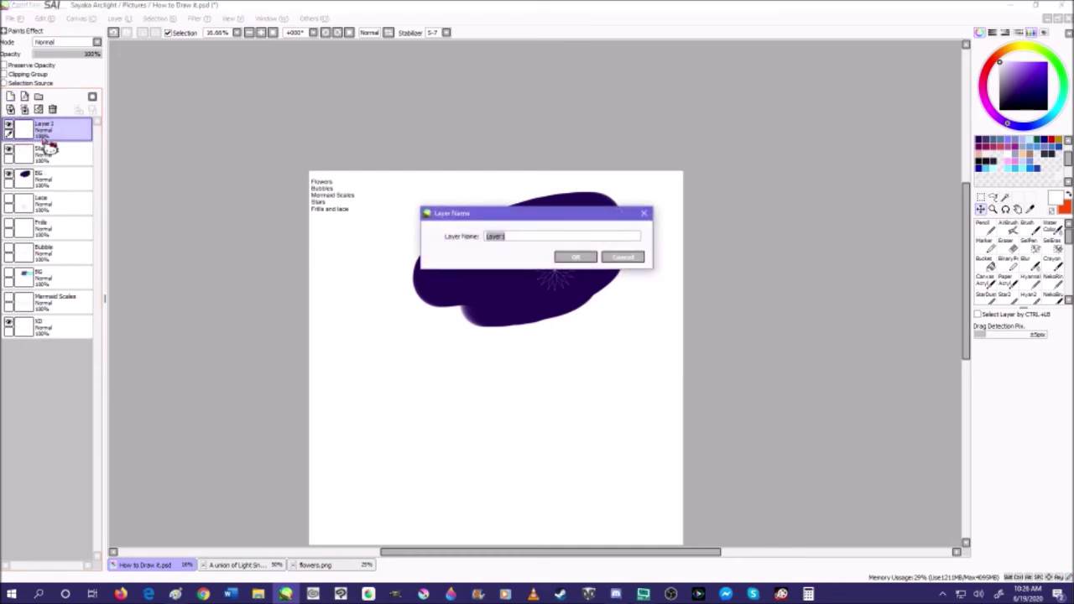
pyautogui.write('Roses')
pyautogui.press('Return')
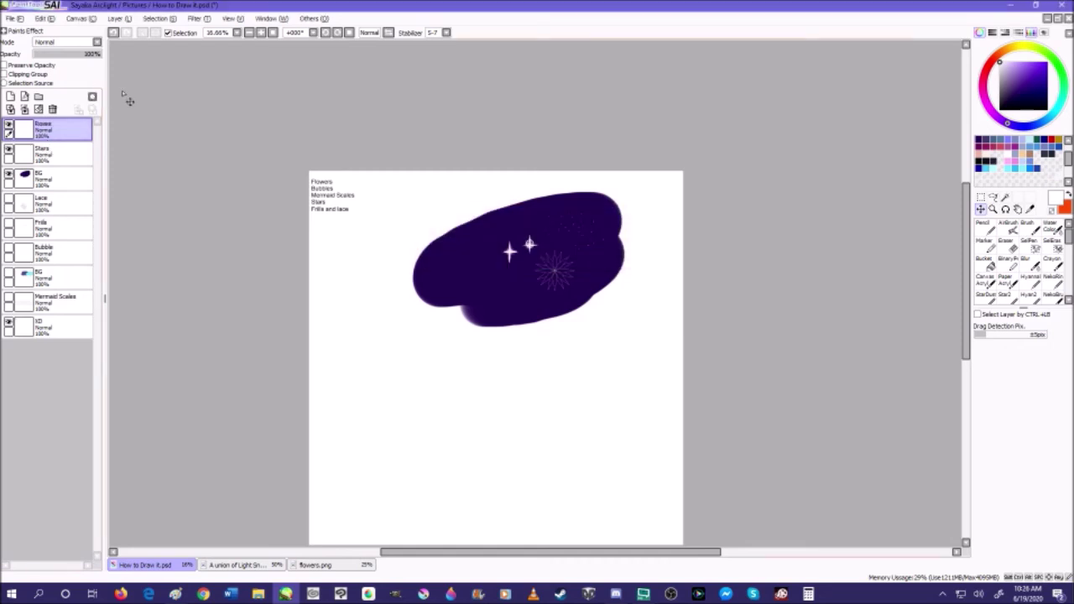
# - Sketch a rose's rolled centre and first inner petals below the dark purple shape with the Brush at size 3 in dark magenta
pyautogui.click(985, 67)
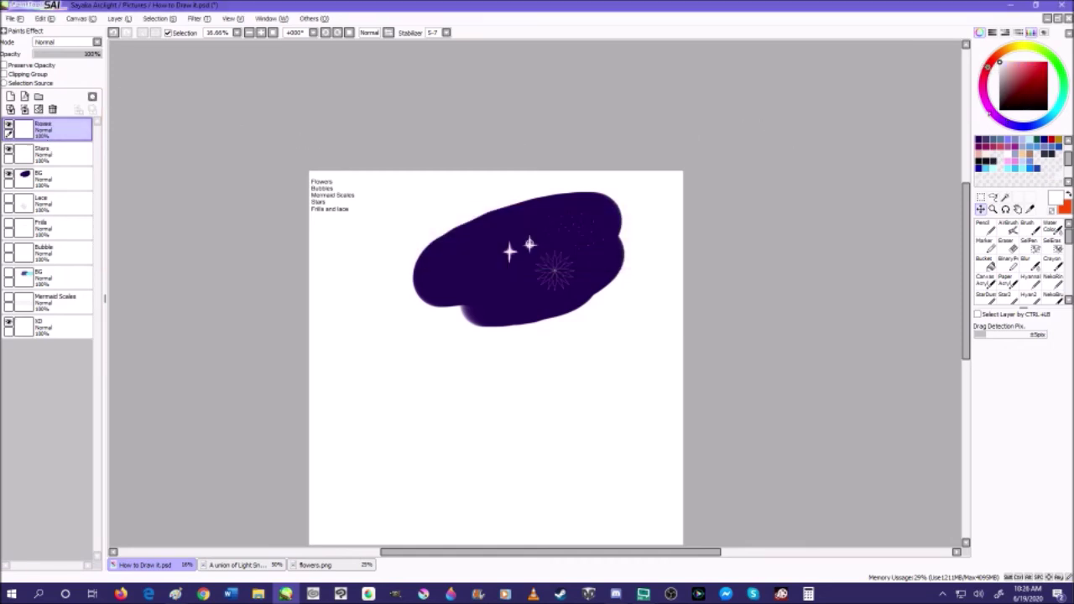
pyautogui.click(1003, 146)
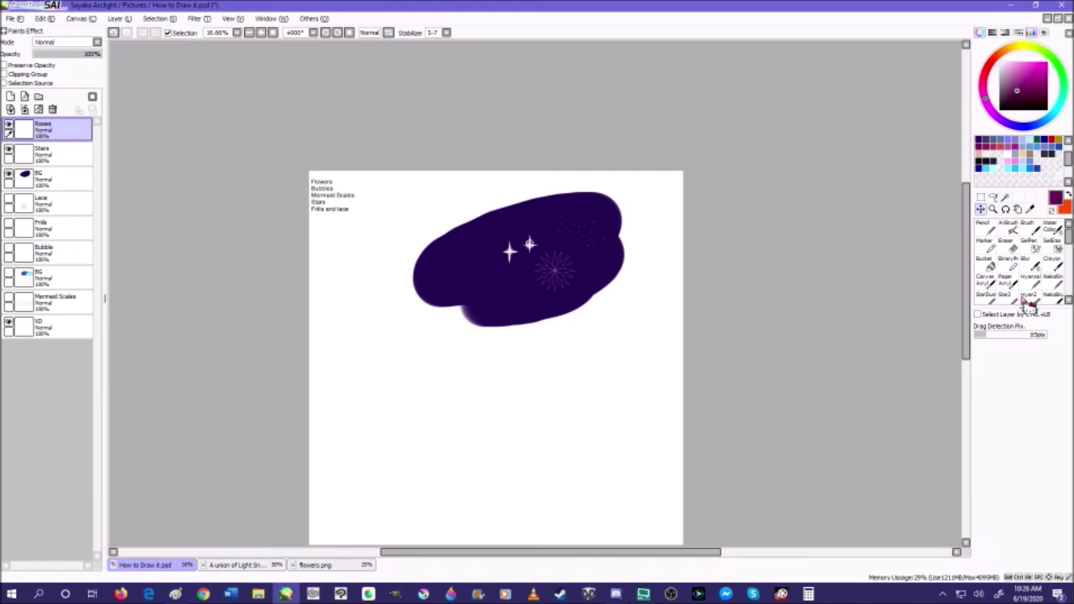
pyautogui.scroll(2, 540, 433)
pyautogui.scroll(1, 559, 335)
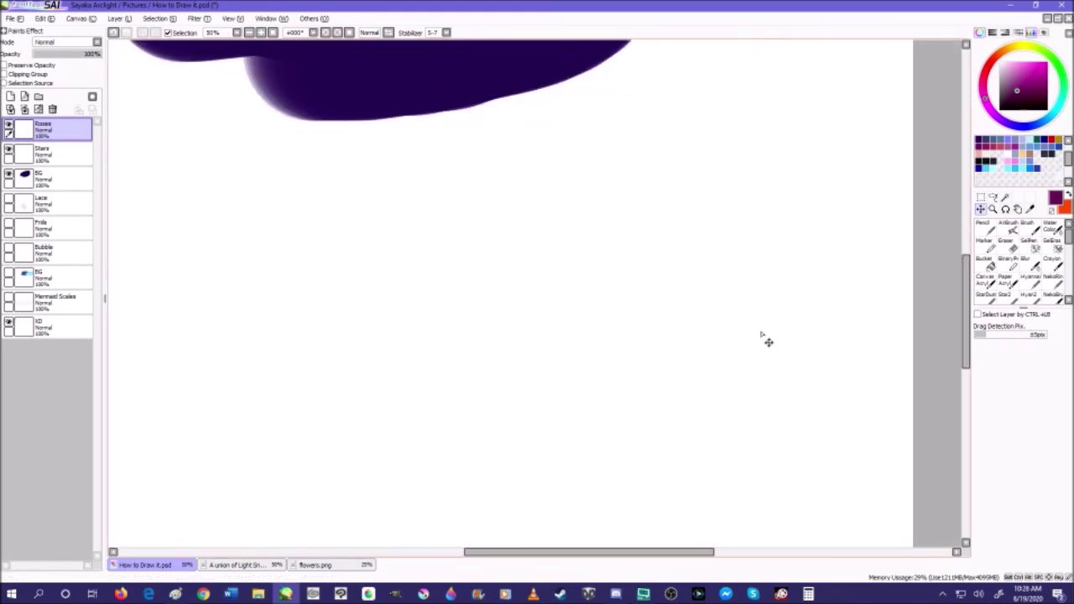
pyautogui.click(1028, 228)
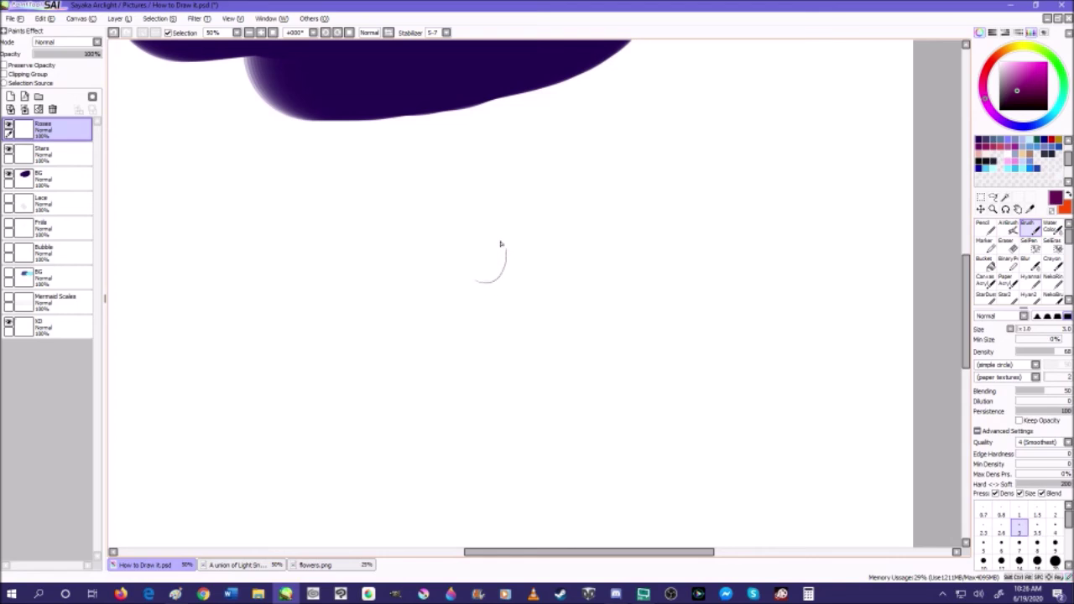
pyautogui.scroll(2, 501, 249)
pyautogui.click(115, 34)
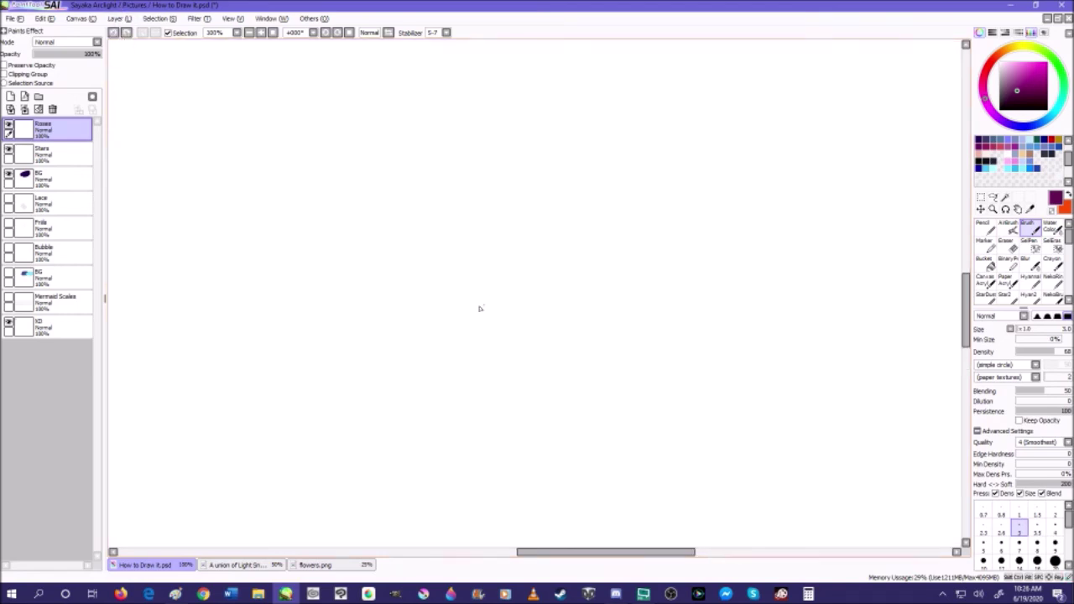
pyautogui.moveTo(501, 320); pyautogui.dragTo(570, 225)
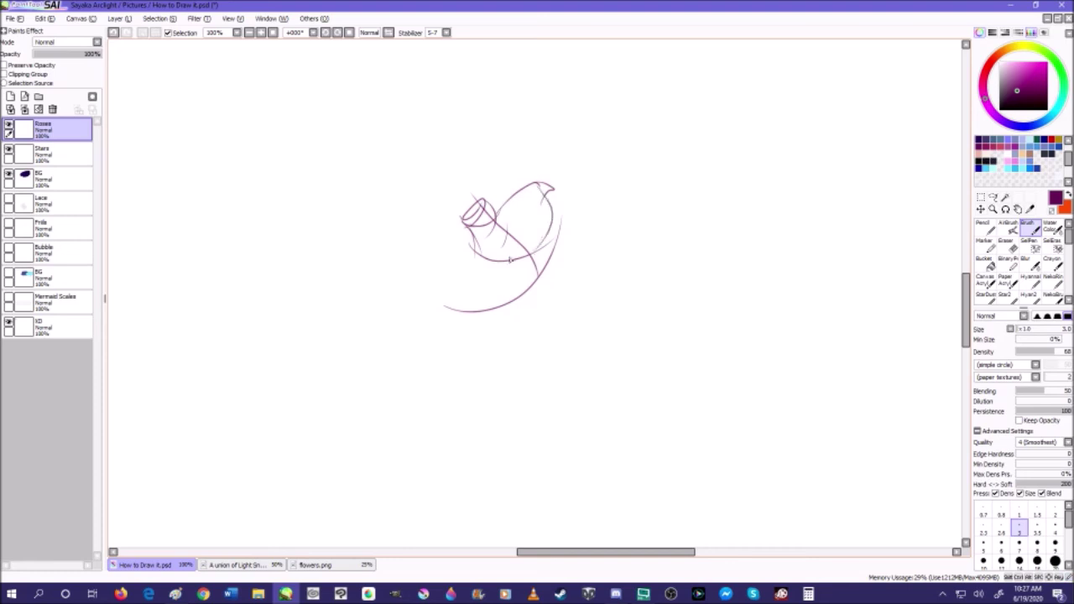
# - Sketch the rose's left and lower inner petals, a pointed petal above the centre, and a large folded petal on the right
pyautogui.scroll(-6, 510, 260)
pyautogui.scroll(3, 507, 245)
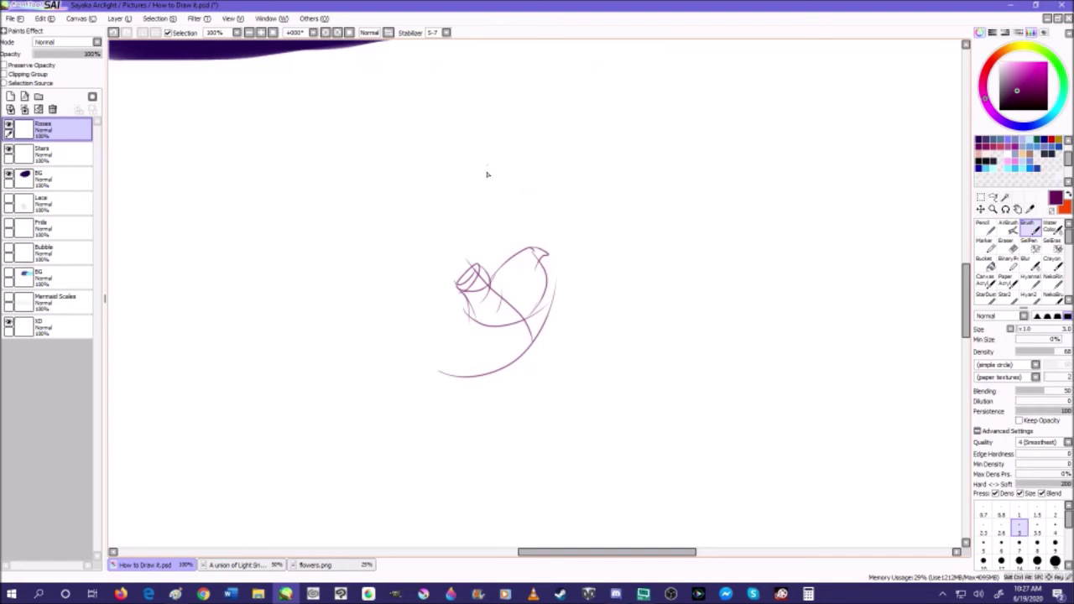
pyautogui.moveTo(503, 268)
pyautogui.mouseDown()
pyautogui.moveTo(422, 265)
pyautogui.moveTo(401, 300)
pyautogui.moveTo(438, 341)
pyautogui.moveTo(492, 318)
pyautogui.mouseUp()
pyautogui.moveTo(458, 285)
pyautogui.mouseDown()
pyautogui.moveTo(461, 312)
pyautogui.moveTo(441, 349)
pyautogui.mouseUp()
pyautogui.moveTo(501, 324); pyautogui.dragTo(452, 326)
pyautogui.moveTo(433, 217)
pyautogui.mouseDown()
pyautogui.moveTo(470, 190)
pyautogui.moveTo(469, 203)
pyautogui.moveTo(508, 213)
pyautogui.moveTo(522, 246)
pyautogui.moveTo(464, 266)
pyautogui.moveTo(479, 229)
pyautogui.moveTo(532, 237)
pyautogui.moveTo(557, 216)
pyautogui.moveTo(583, 242)
pyautogui.moveTo(591, 277)
pyautogui.mouseUp()
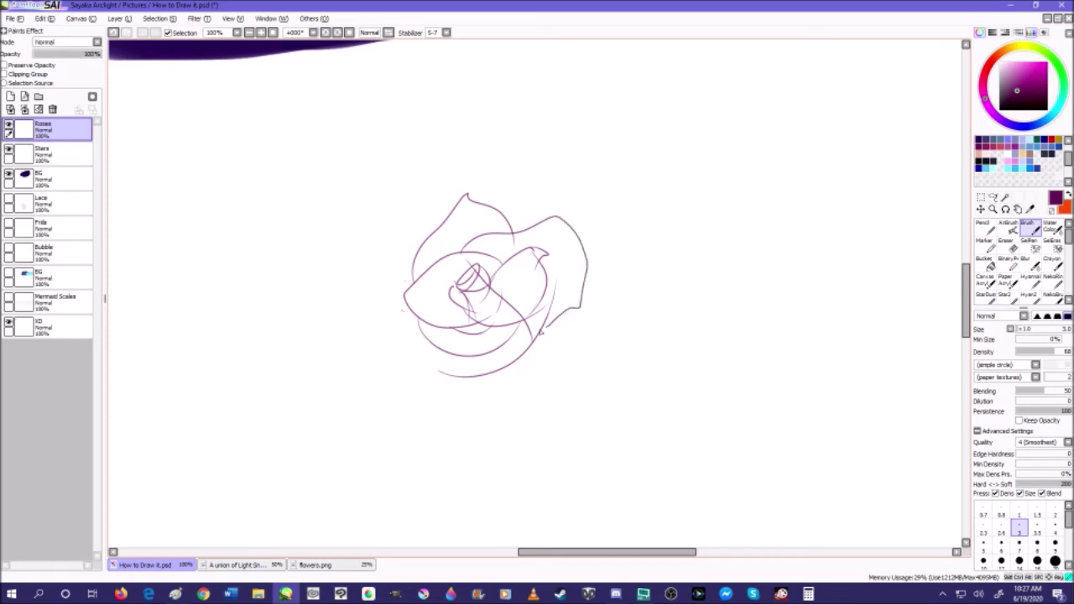
pyautogui.moveTo(544, 325)
pyautogui.mouseDown()
pyautogui.moveTo(561, 280)
pyautogui.moveTo(539, 246)
pyautogui.moveTo(542, 267)
pyautogui.moveTo(538, 247)
pyautogui.moveTo(565, 258)
pyautogui.moveTo(575, 291)
pyautogui.moveTo(562, 316)
pyautogui.mouseUp()
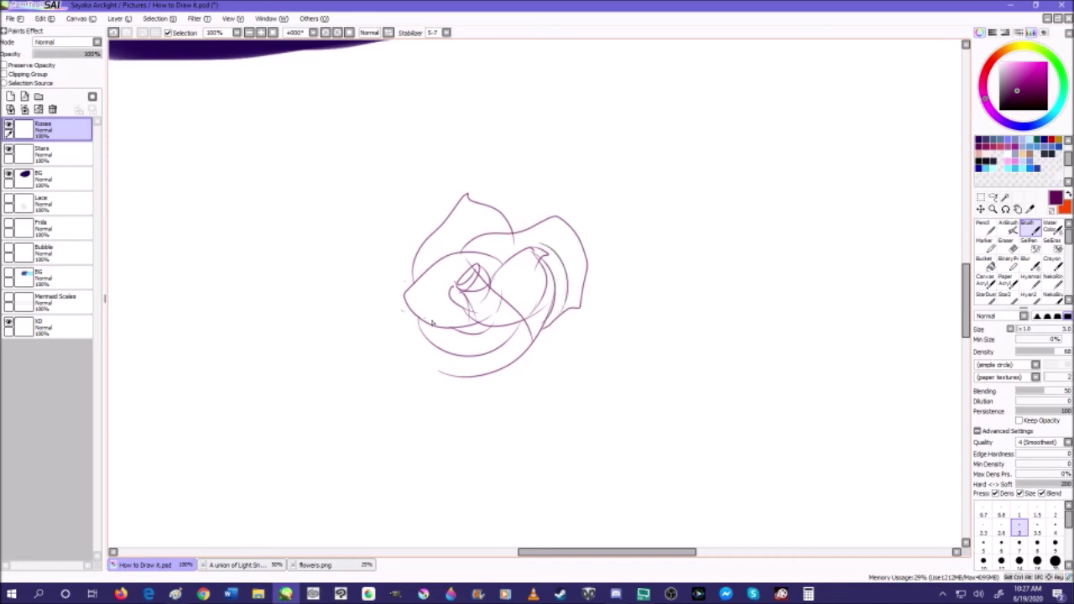
# - Complete the rose sketch with outer petals around the left, bottom and back, plus a pointed petal at its lower right
pyautogui.moveTo(469, 341); pyautogui.dragTo(414, 345)
pyautogui.moveTo(379, 270); pyautogui.dragTo(416, 253)
pyautogui.moveTo(406, 341)
pyautogui.mouseDown()
pyautogui.moveTo(424, 388)
pyautogui.moveTo(492, 406)
pyautogui.moveTo(530, 366)
pyautogui.moveTo(515, 305)
pyautogui.mouseUp()
pyautogui.moveTo(525, 378); pyautogui.dragTo(551, 317)
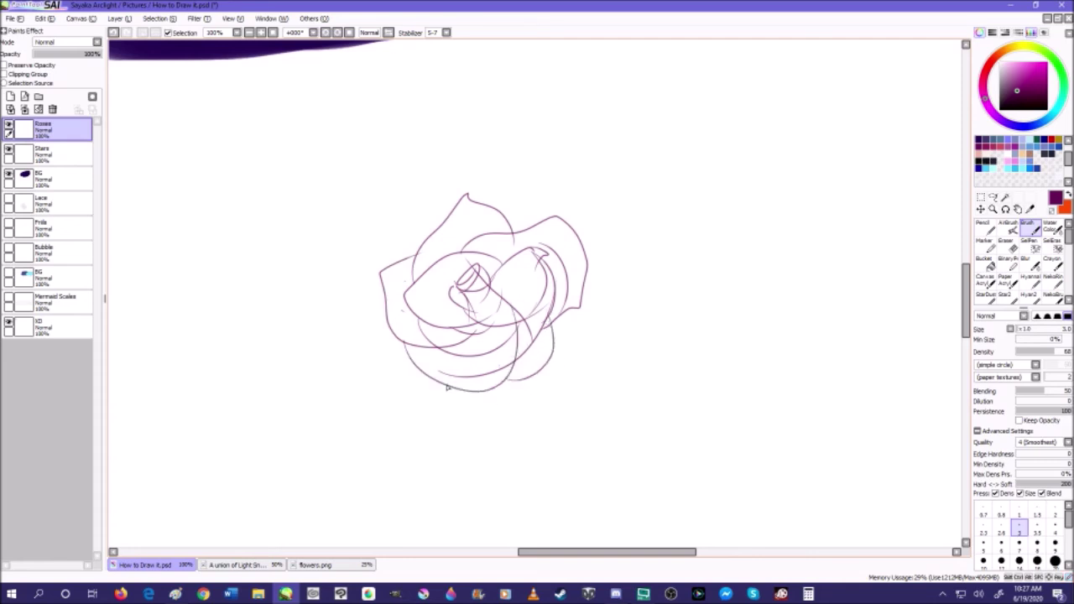
pyautogui.moveTo(425, 384)
pyautogui.mouseDown()
pyautogui.moveTo(380, 352)
pyautogui.moveTo(394, 313)
pyautogui.moveTo(390, 253)
pyautogui.moveTo(418, 211)
pyautogui.moveTo(461, 203)
pyautogui.moveTo(543, 220)
pyautogui.mouseUp()
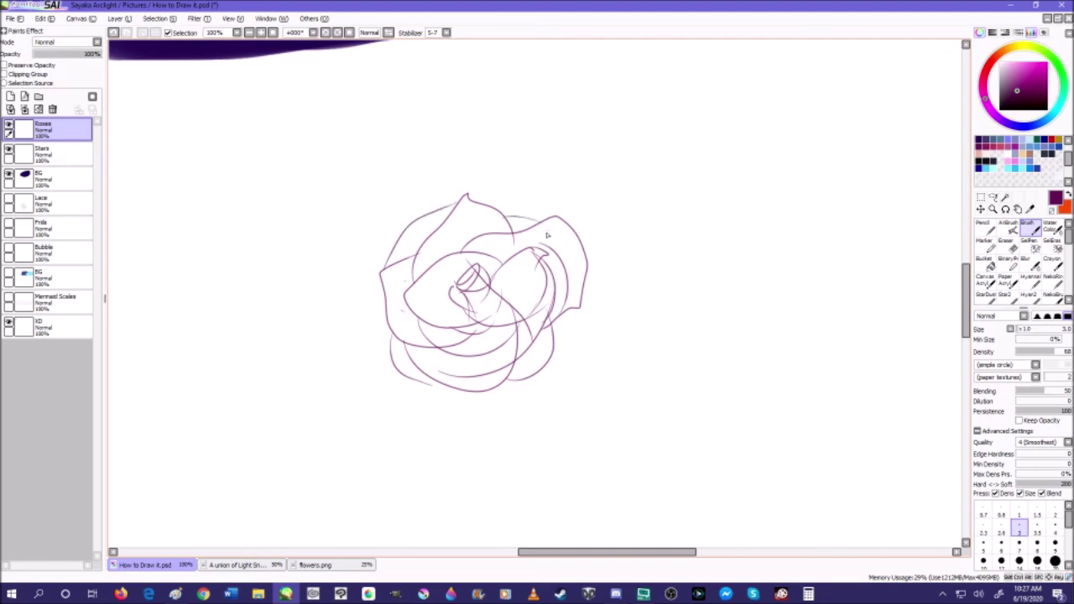
pyautogui.moveTo(498, 395)
pyautogui.mouseDown()
pyautogui.moveTo(562, 402)
pyautogui.moveTo(571, 418)
pyautogui.moveTo(574, 340)
pyautogui.moveTo(553, 311)
pyautogui.mouseUp()
pyautogui.scroll(-5, 555, 310)
pyautogui.scroll(5, 556, 310)
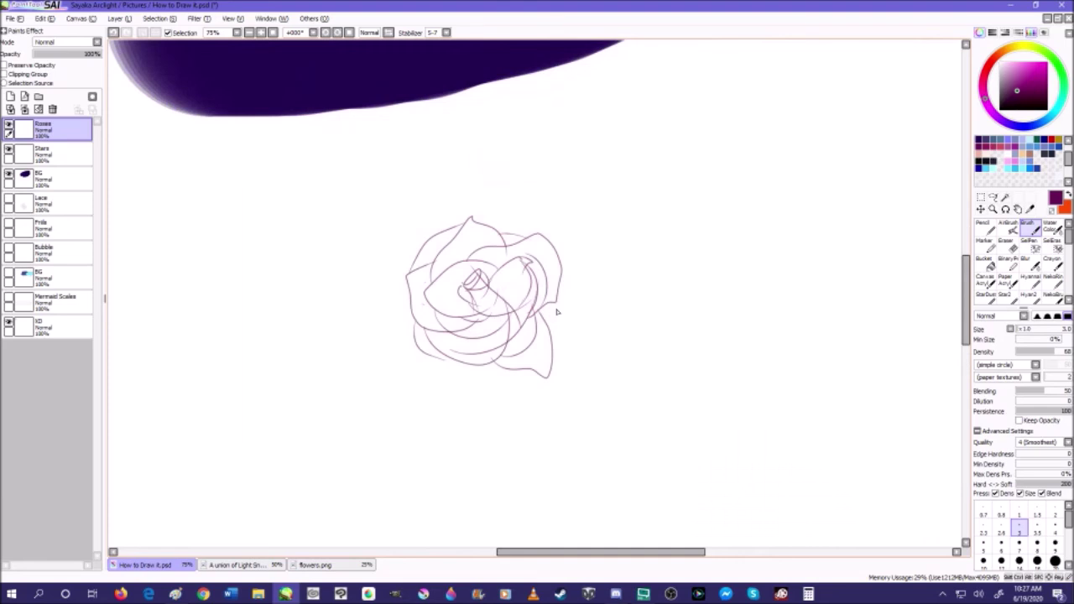
# - Fade the rose sketch layer to 64% opacity and add a layer above it named Roses
pyautogui.click(10, 96)
pyautogui.doubleClick(52, 132)
pyautogui.press('BackSpace')
pyautogui.write('Roses')
pyautogui.press('Return')
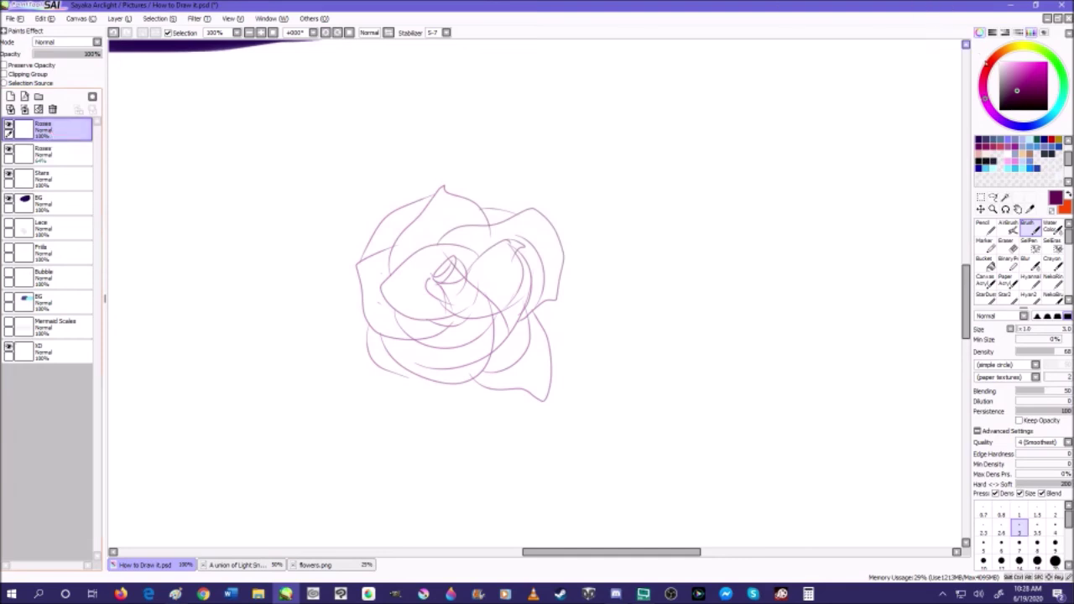
# - Draw the clean line art of the rose's spiral centre and pointed right inner petal in dark red, with the Brush at size 3
pyautogui.scroll(2, 542, 206)
pyautogui.scroll(-3, 412, 274)
pyautogui.scroll(4, 413, 274)
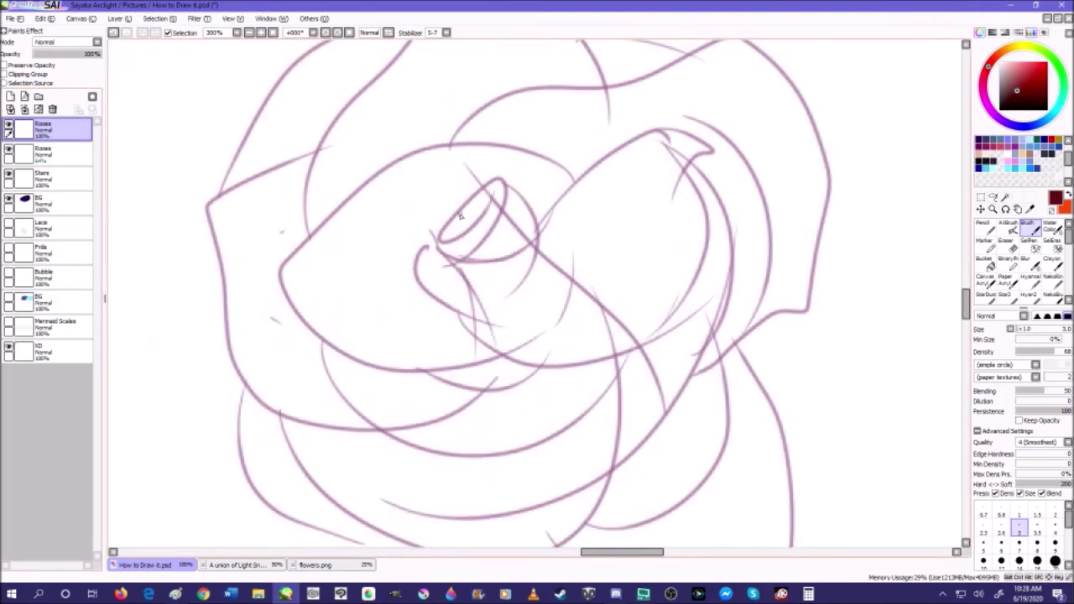
pyautogui.moveTo(452, 222)
pyautogui.mouseDown()
pyautogui.moveTo(496, 235)
pyautogui.moveTo(515, 225)
pyautogui.moveTo(529, 238)
pyautogui.moveTo(485, 231)
pyautogui.moveTo(508, 216)
pyautogui.moveTo(506, 185)
pyautogui.moveTo(472, 224)
pyautogui.moveTo(493, 204)
pyautogui.moveTo(483, 209)
pyautogui.moveTo(500, 220)
pyautogui.moveTo(481, 203)
pyautogui.moveTo(483, 186)
pyautogui.moveTo(514, 174)
pyautogui.moveTo(549, 231)
pyautogui.mouseUp()
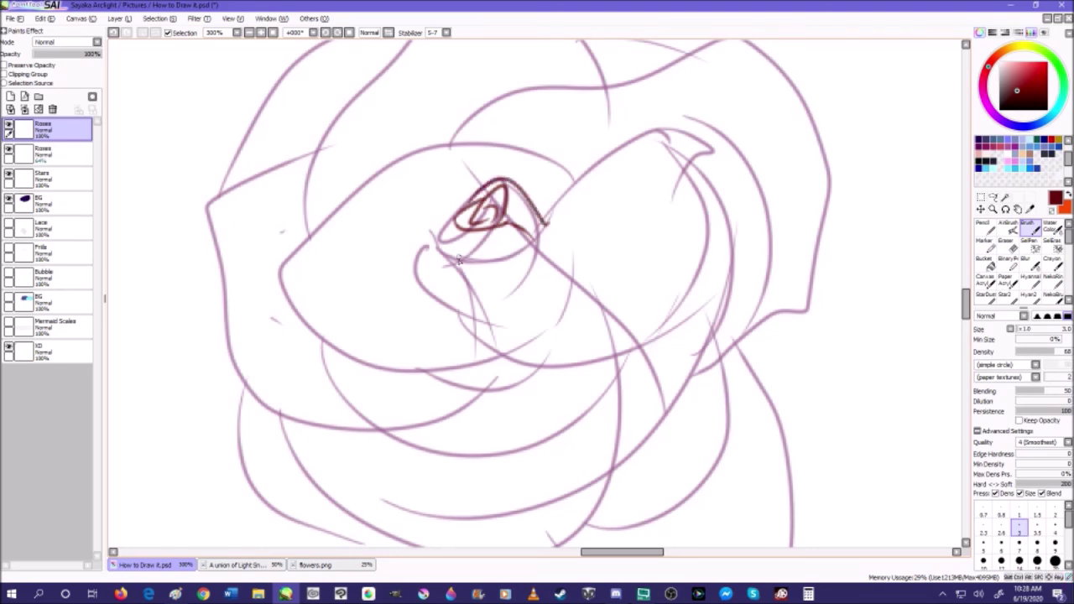
pyautogui.moveTo(529, 190); pyautogui.dragTo(573, 120)
pyautogui.moveTo(568, 276)
pyautogui.mouseDown()
pyautogui.moveTo(602, 192)
pyautogui.moveTo(579, 164)
pyautogui.mouseUp()
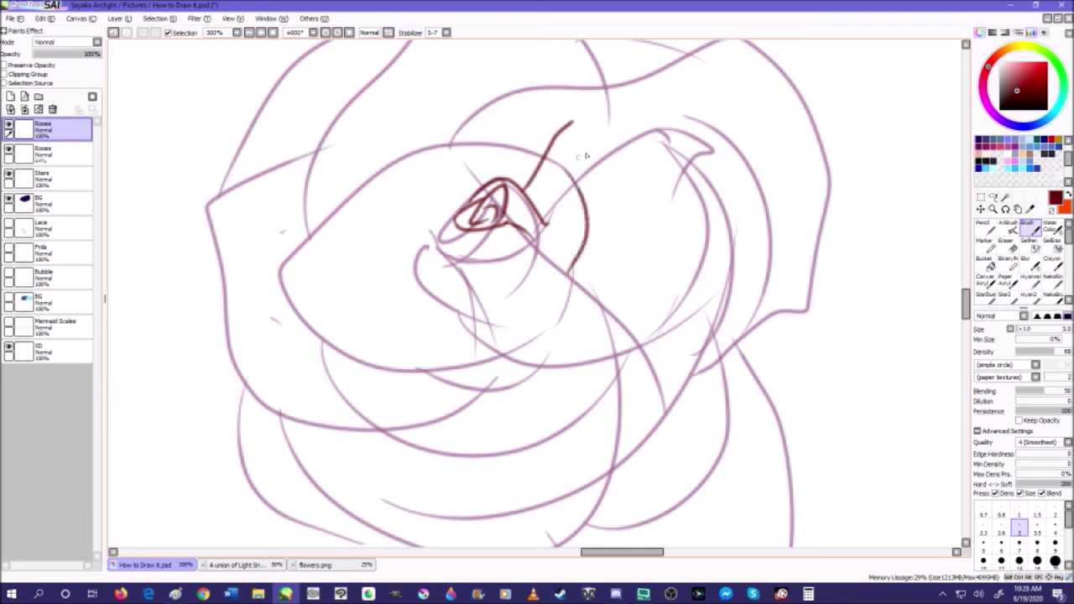
pyautogui.moveTo(586, 120)
pyautogui.mouseDown()
pyautogui.moveTo(610, 165)
pyautogui.moveTo(665, 216)
pyautogui.moveTo(673, 278)
pyautogui.moveTo(645, 323)
pyautogui.mouseUp()
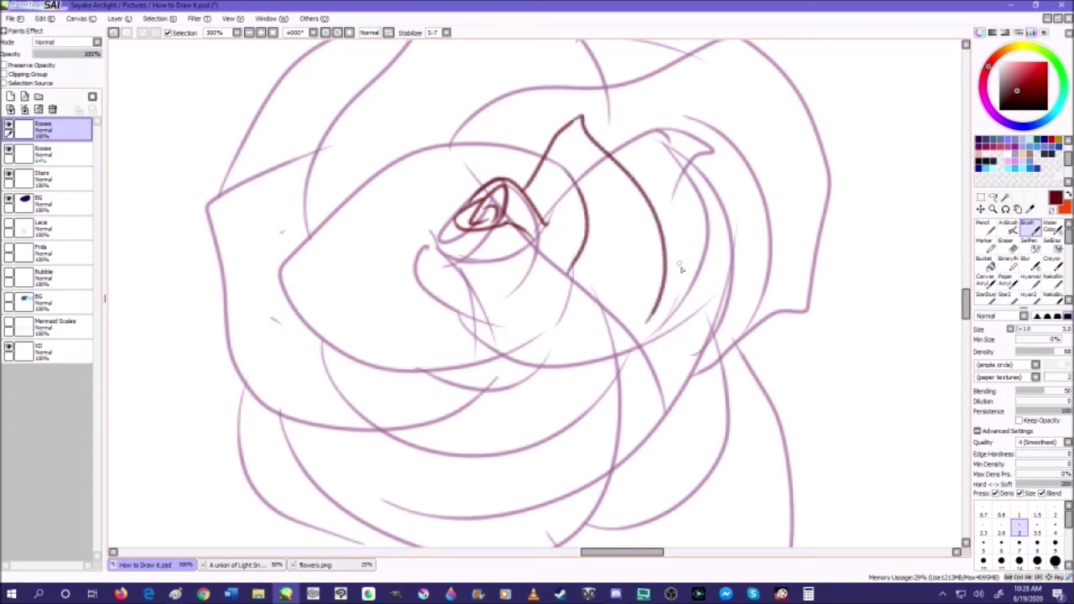
# - Draw the front inner petal's curved rim across the rose and its outline sweeping around the left and bottom
pyautogui.moveTo(694, 275)
pyautogui.mouseDown()
pyautogui.moveTo(557, 272)
pyautogui.moveTo(417, 320)
pyautogui.moveTo(383, 300)
pyautogui.moveTo(375, 266)
pyautogui.mouseUp()
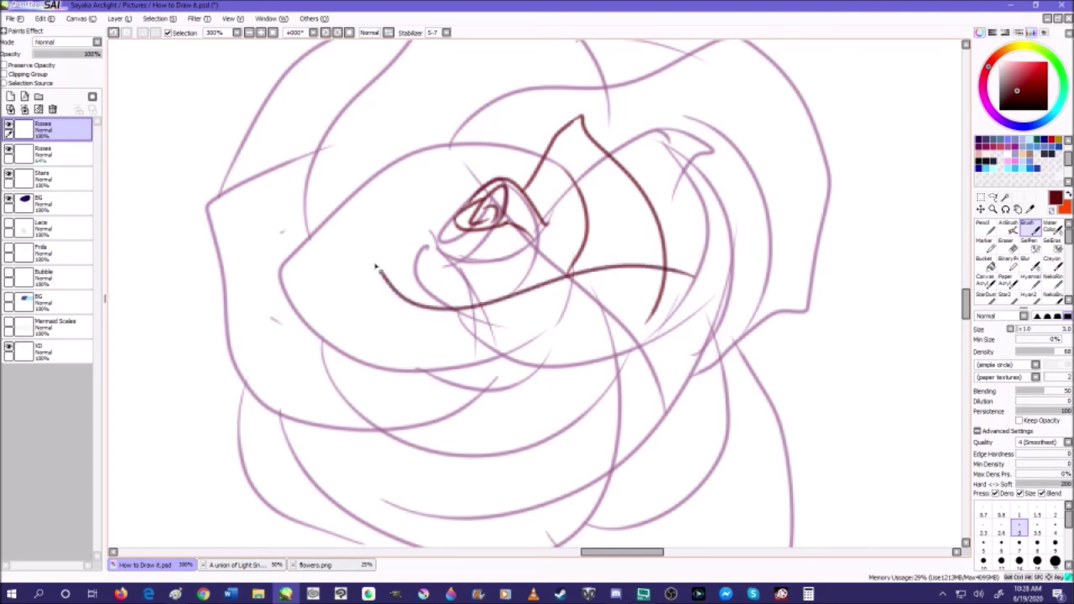
pyautogui.moveTo(441, 228)
pyautogui.mouseDown()
pyautogui.moveTo(393, 229)
pyautogui.moveTo(305, 277)
pyautogui.moveTo(434, 362)
pyautogui.mouseUp()
pyautogui.moveTo(529, 384); pyautogui.dragTo(650, 325)
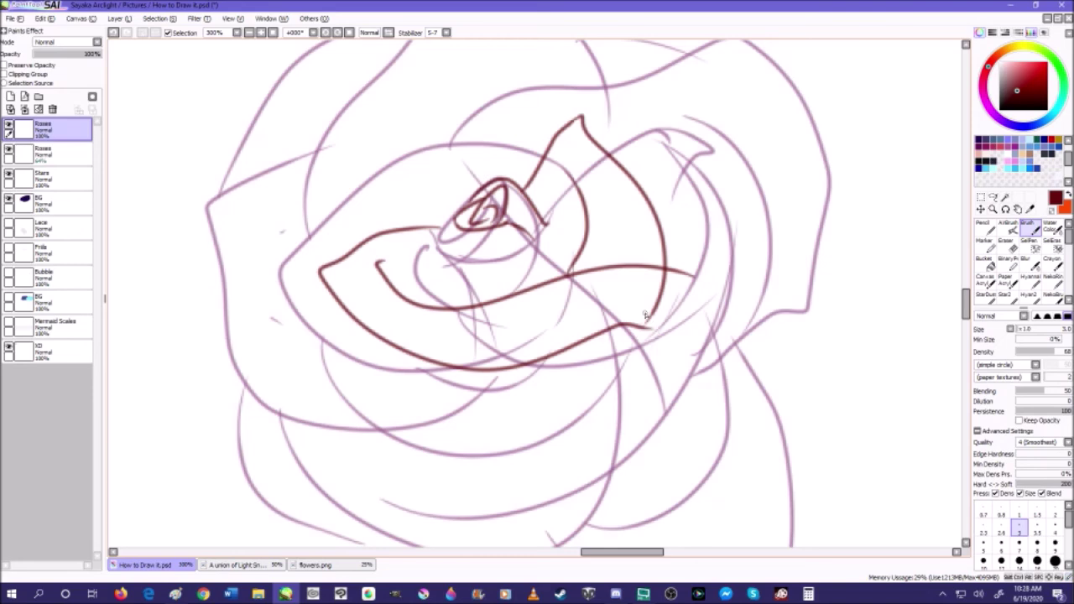
# - Remove the front petal rim's overshoot beyond the right inner petal with the Eraser at size 14
pyautogui.press('e')
pyautogui.scroll(1, 671, 277)
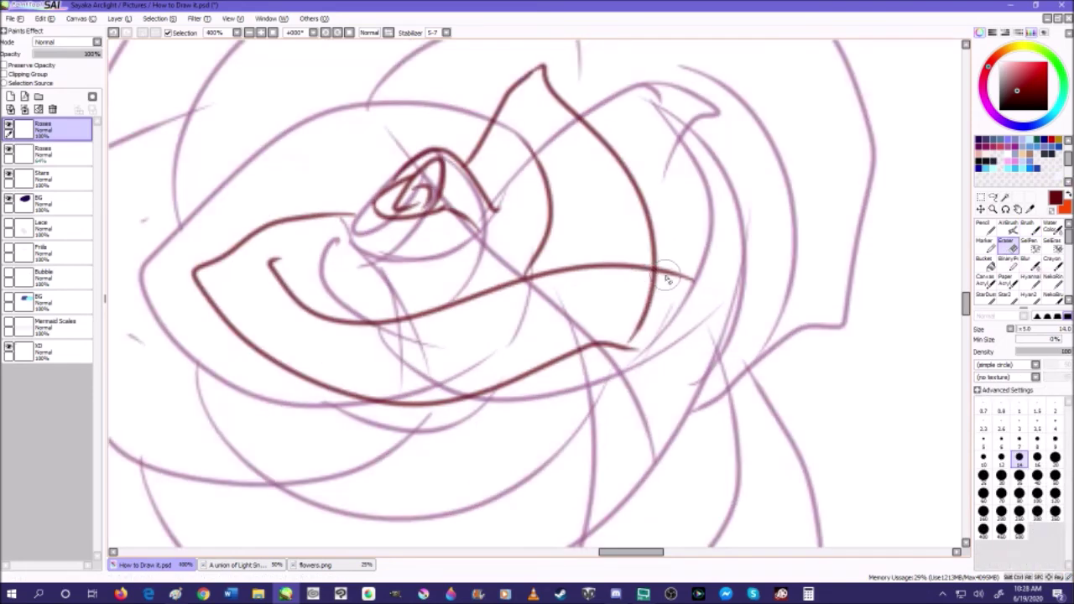
pyautogui.moveTo(665, 275); pyautogui.dragTo(681, 273)
pyautogui.scroll(-4, 481, 257)
pyautogui.click(114, 33)
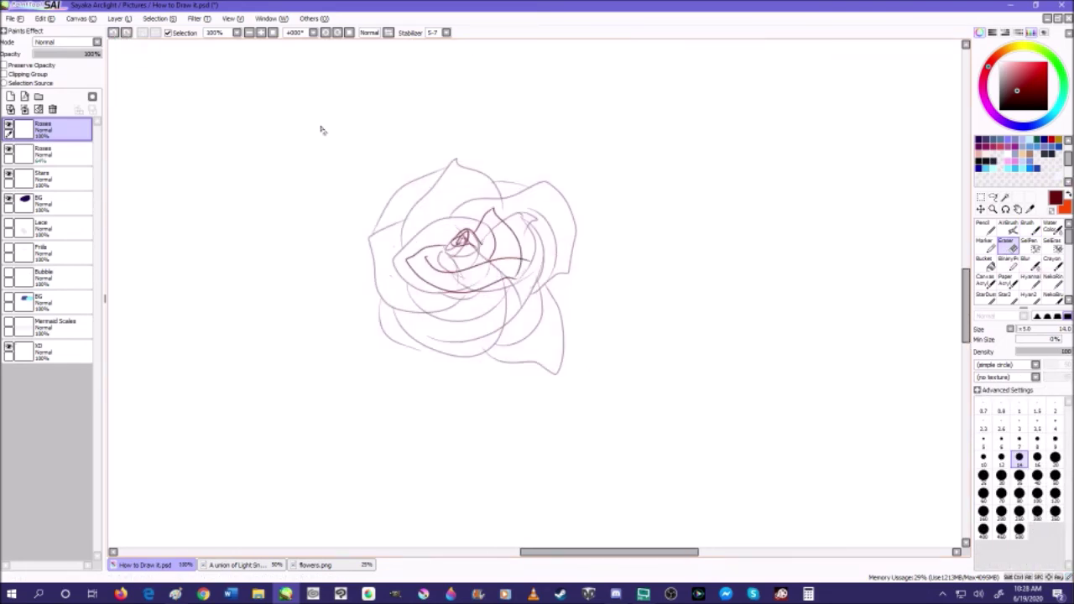
pyautogui.scroll(2, 512, 235)
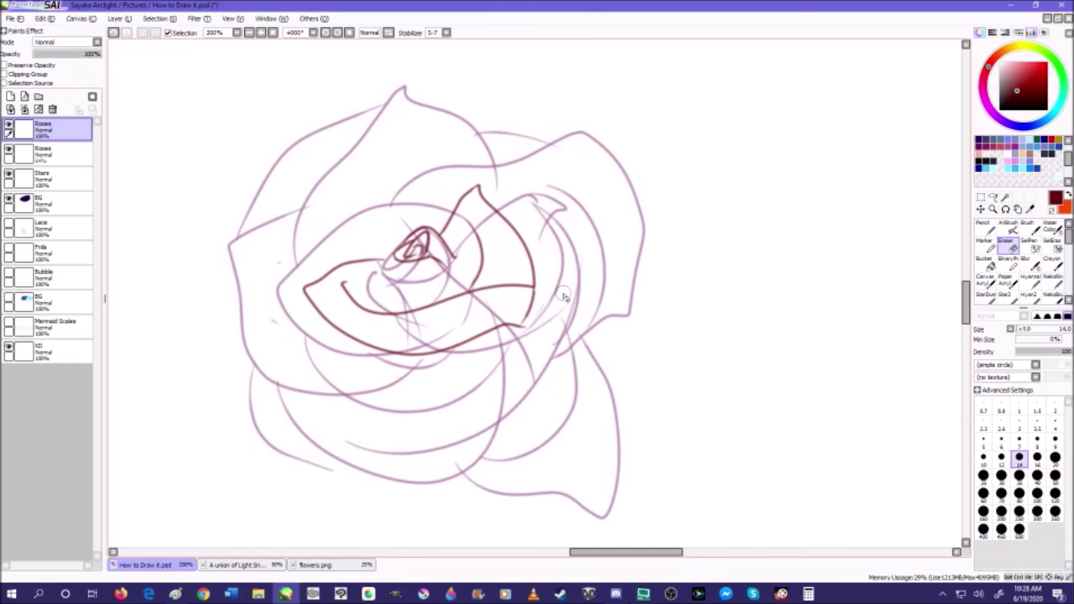
# - With the Brush, line the next ring of petals: left of the centre, pointed at the top, outer left, and lower front
pyautogui.click(1027, 227)
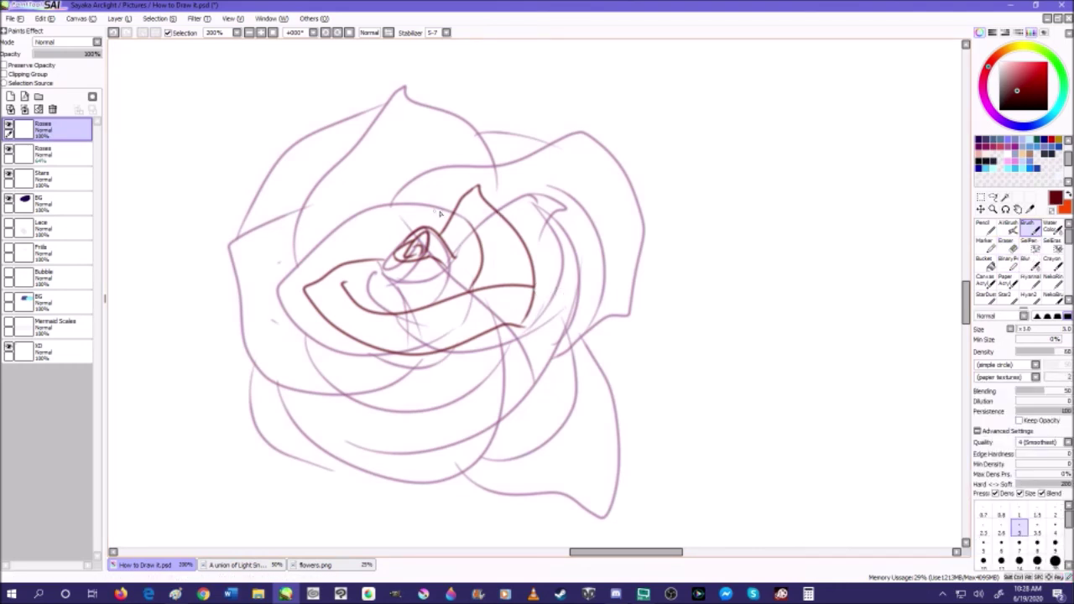
pyautogui.moveTo(442, 209)
pyautogui.mouseDown()
pyautogui.moveTo(364, 207)
pyautogui.moveTo(308, 255)
pyautogui.moveTo(285, 257)
pyautogui.moveTo(298, 327)
pyautogui.moveTo(352, 342)
pyautogui.mouseUp()
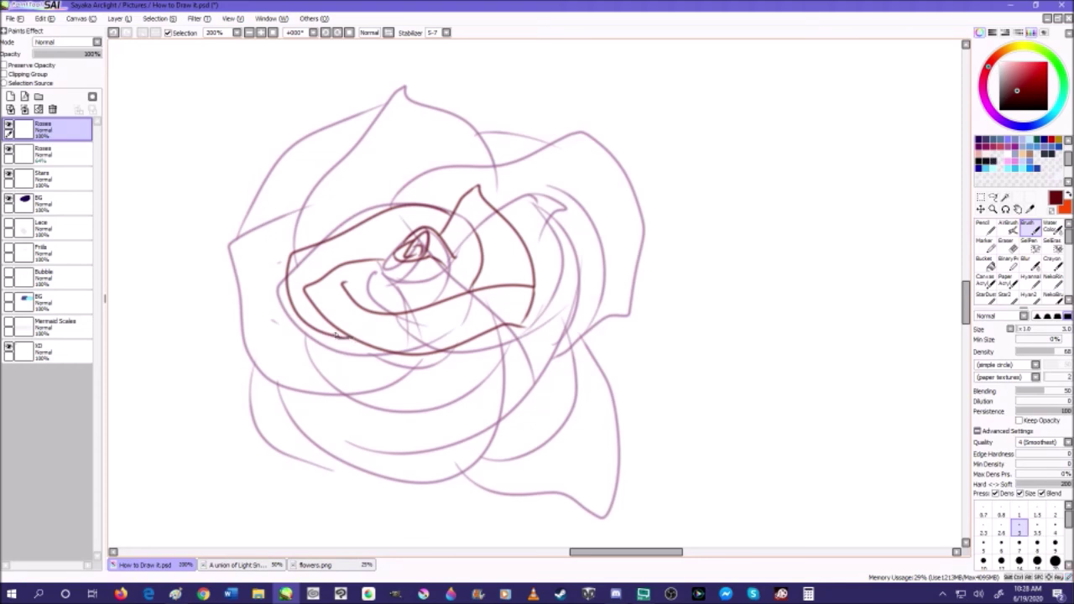
pyautogui.moveTo(301, 249)
pyautogui.mouseDown()
pyautogui.moveTo(333, 172)
pyautogui.moveTo(397, 141)
pyautogui.moveTo(404, 105)
pyautogui.moveTo(447, 158)
pyautogui.moveTo(481, 187)
pyautogui.mouseUp()
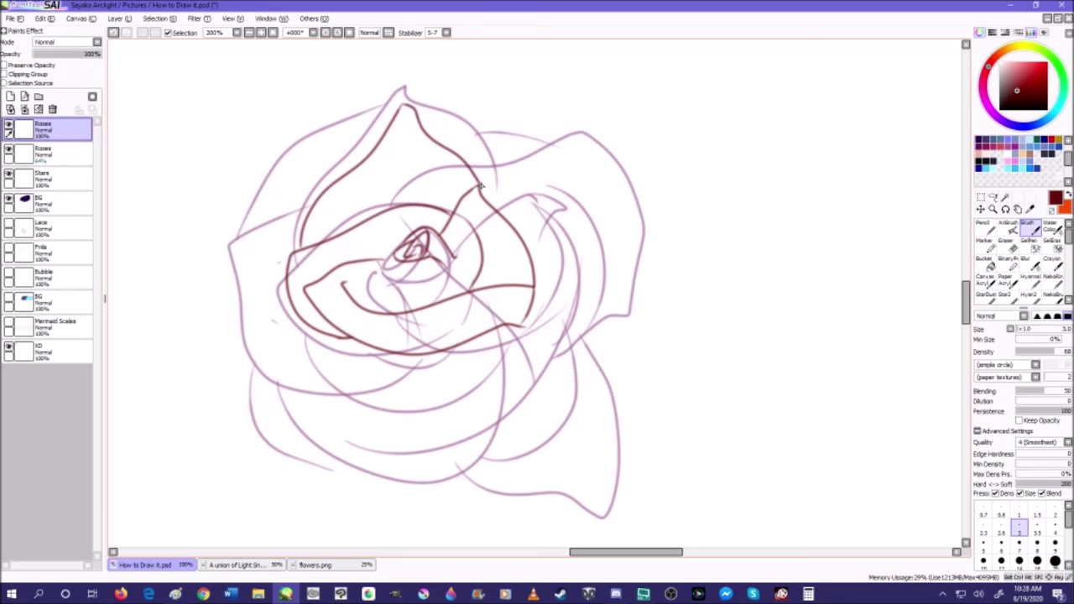
pyautogui.moveTo(353, 171)
pyautogui.mouseDown()
pyautogui.moveTo(226, 226)
pyautogui.moveTo(229, 267)
pyautogui.moveTo(253, 316)
pyautogui.moveTo(301, 325)
pyautogui.moveTo(304, 346)
pyautogui.moveTo(285, 324)
pyautogui.moveTo(284, 367)
pyautogui.moveTo(311, 412)
pyautogui.moveTo(336, 429)
pyautogui.moveTo(337, 454)
pyautogui.moveTo(357, 427)
pyautogui.moveTo(403, 442)
pyautogui.moveTo(460, 411)
pyautogui.moveTo(492, 329)
pyautogui.mouseUp()
pyautogui.moveTo(333, 345); pyautogui.dragTo(463, 352)
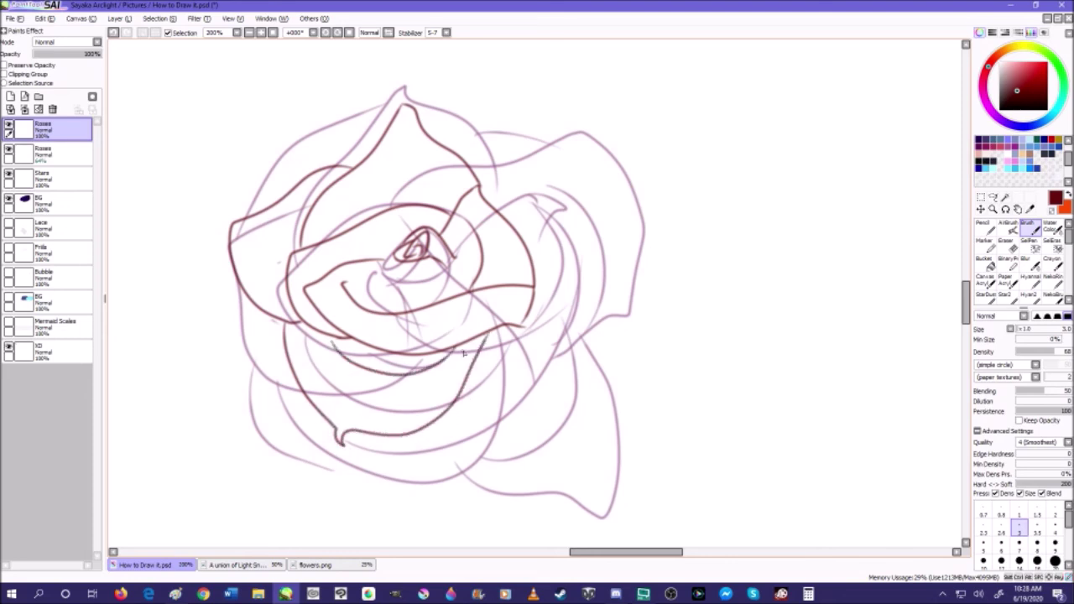
pyautogui.moveTo(434, 428)
pyautogui.mouseDown()
pyautogui.moveTo(517, 427)
pyautogui.moveTo(557, 355)
pyautogui.moveTo(547, 290)
pyautogui.mouseUp()
pyautogui.click(120, 18)
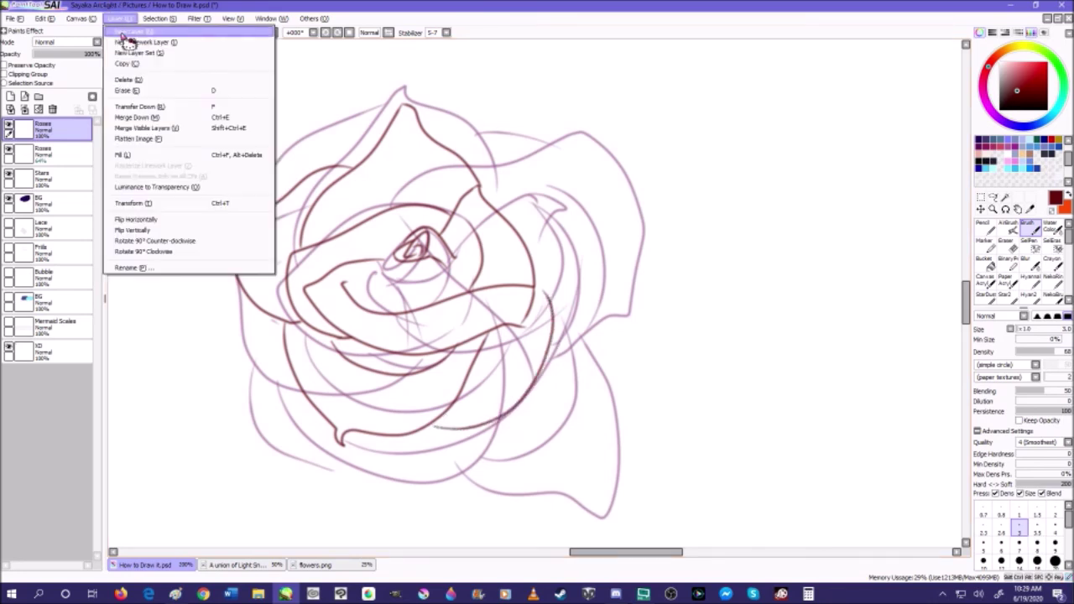
pyautogui.click(296, 73)
pyautogui.click(114, 32)
# - Line the outer petals at the upper left, lower left and back, and the large folded right petal with its inner curve
pyautogui.moveTo(271, 205)
pyautogui.mouseDown()
pyautogui.moveTo(342, 128)
pyautogui.moveTo(390, 124)
pyautogui.moveTo(325, 153)
pyautogui.mouseUp()
pyautogui.moveTo(252, 306)
pyautogui.mouseDown()
pyautogui.moveTo(256, 373)
pyautogui.moveTo(304, 393)
pyautogui.mouseUp()
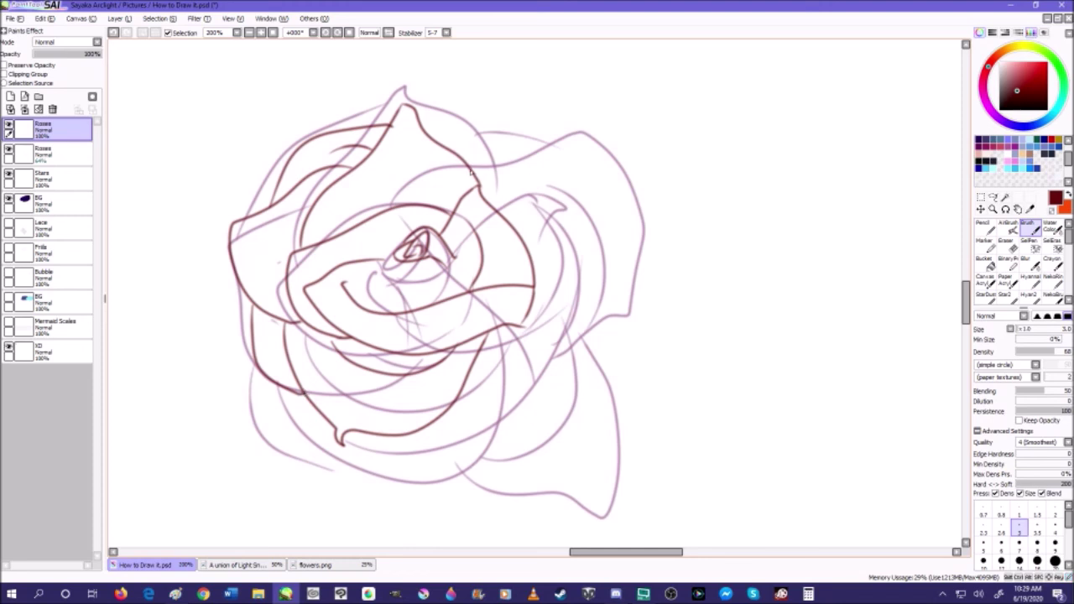
pyautogui.moveTo(440, 144)
pyautogui.mouseDown()
pyautogui.moveTo(516, 130)
pyautogui.moveTo(597, 194)
pyautogui.moveTo(610, 276)
pyautogui.moveTo(596, 266)
pyautogui.moveTo(545, 329)
pyautogui.mouseUp()
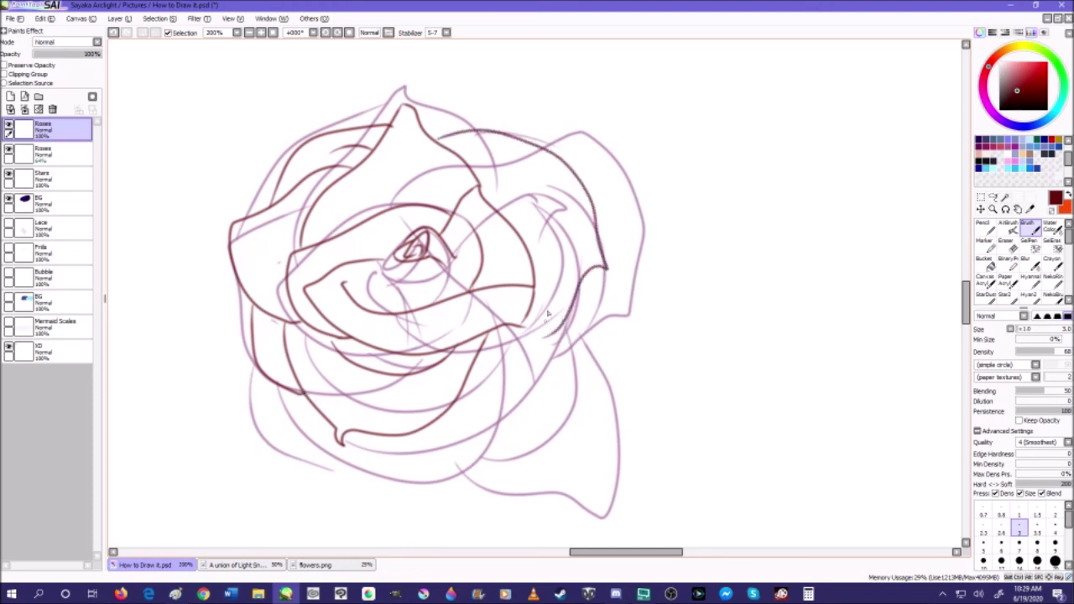
pyautogui.moveTo(542, 276)
pyautogui.mouseDown()
pyautogui.moveTo(544, 204)
pyautogui.moveTo(506, 179)
pyautogui.mouseUp()
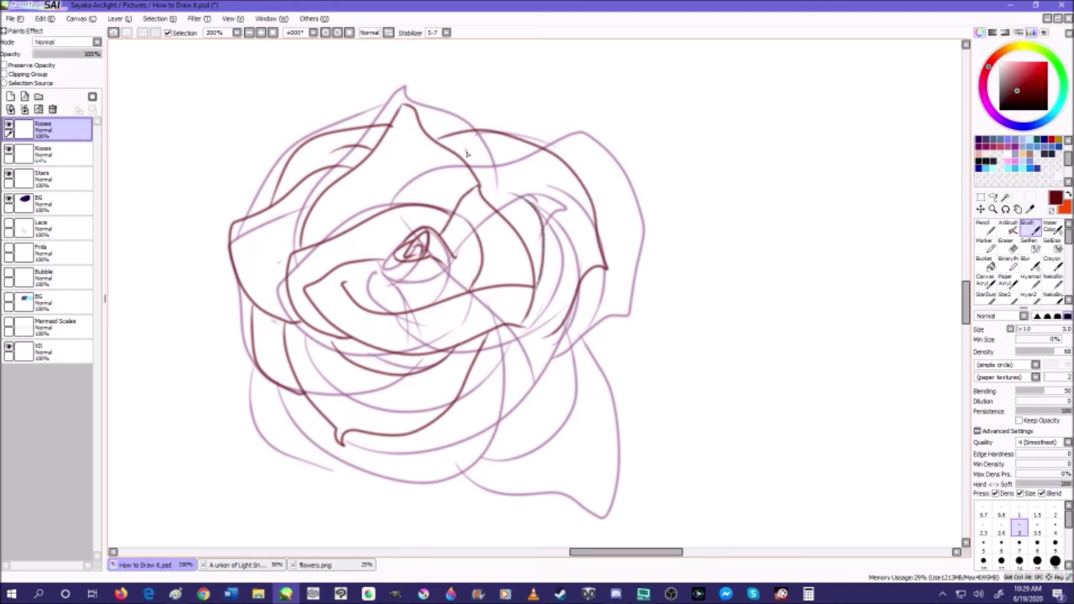
pyautogui.moveTo(490, 131)
pyautogui.mouseDown()
pyautogui.moveTo(431, 96)
pyautogui.moveTo(376, 107)
pyautogui.mouseUp()
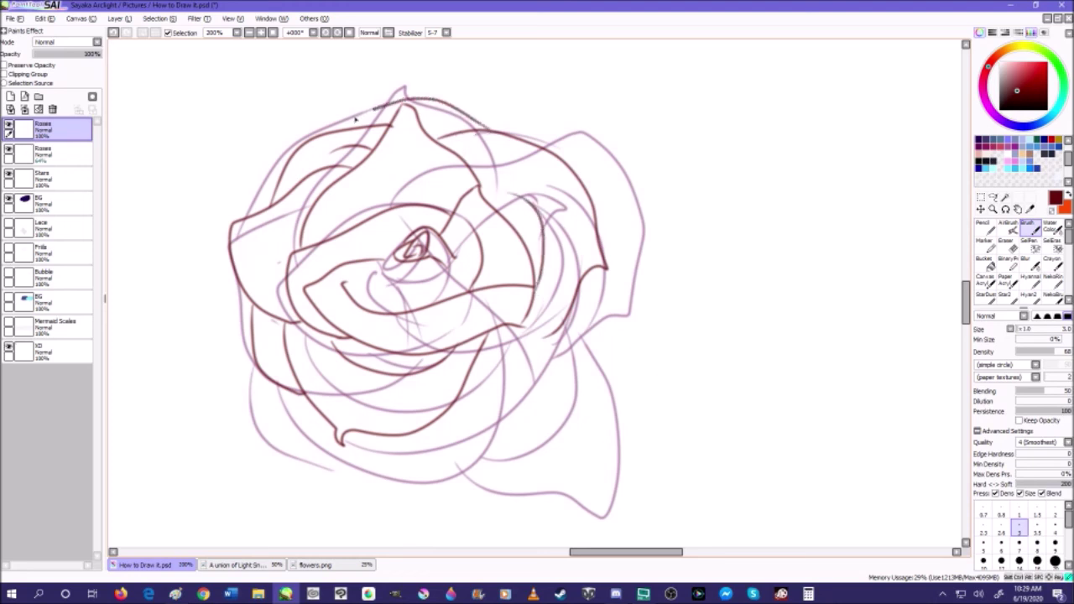
# - Line the lower right petal and the overlapping petals along the rose's bottom and lower left edge
pyautogui.moveTo(446, 419)
pyautogui.mouseDown()
pyautogui.moveTo(534, 427)
pyautogui.moveTo(550, 318)
pyautogui.mouseUp()
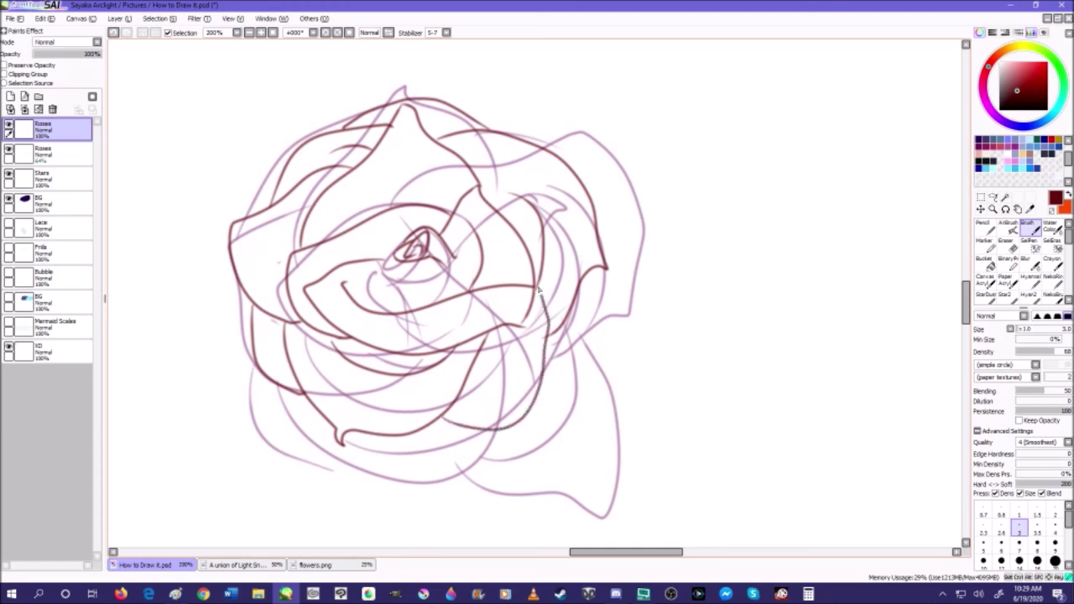
pyautogui.moveTo(350, 438)
pyautogui.mouseDown()
pyautogui.moveTo(411, 477)
pyautogui.moveTo(477, 481)
pyautogui.moveTo(511, 431)
pyautogui.mouseUp()
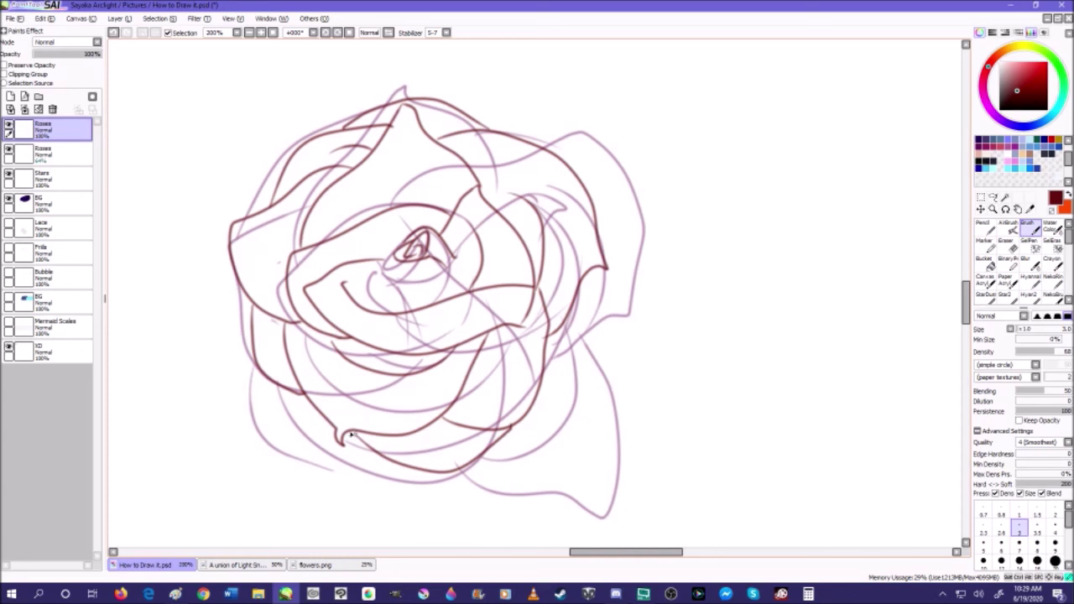
pyautogui.moveTo(364, 458)
pyautogui.mouseDown()
pyautogui.moveTo(297, 426)
pyautogui.moveTo(275, 384)
pyautogui.mouseUp()
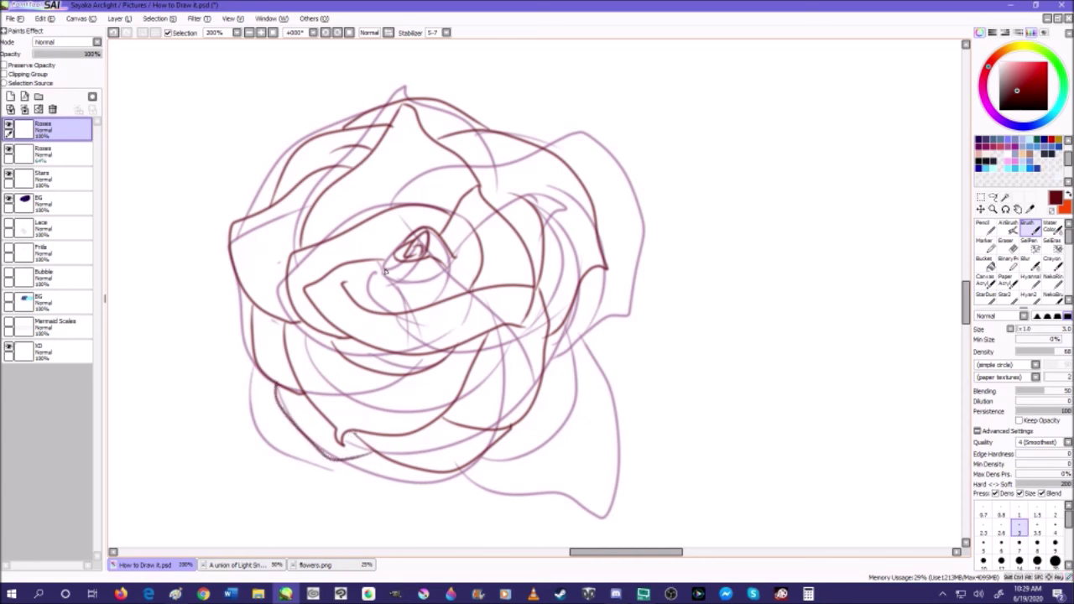
# - Add small wrapped petals around the rose's spiral centre to fill the gaps between it and the inner petals
pyautogui.moveTo(392, 272); pyautogui.dragTo(441, 277)
pyautogui.moveTo(376, 270)
pyautogui.mouseDown()
pyautogui.moveTo(420, 308)
pyautogui.moveTo(412, 281)
pyautogui.moveTo(404, 285)
pyautogui.moveTo(432, 292)
pyautogui.moveTo(465, 275)
pyautogui.moveTo(451, 249)
pyautogui.moveTo(478, 260)
pyautogui.mouseUp()
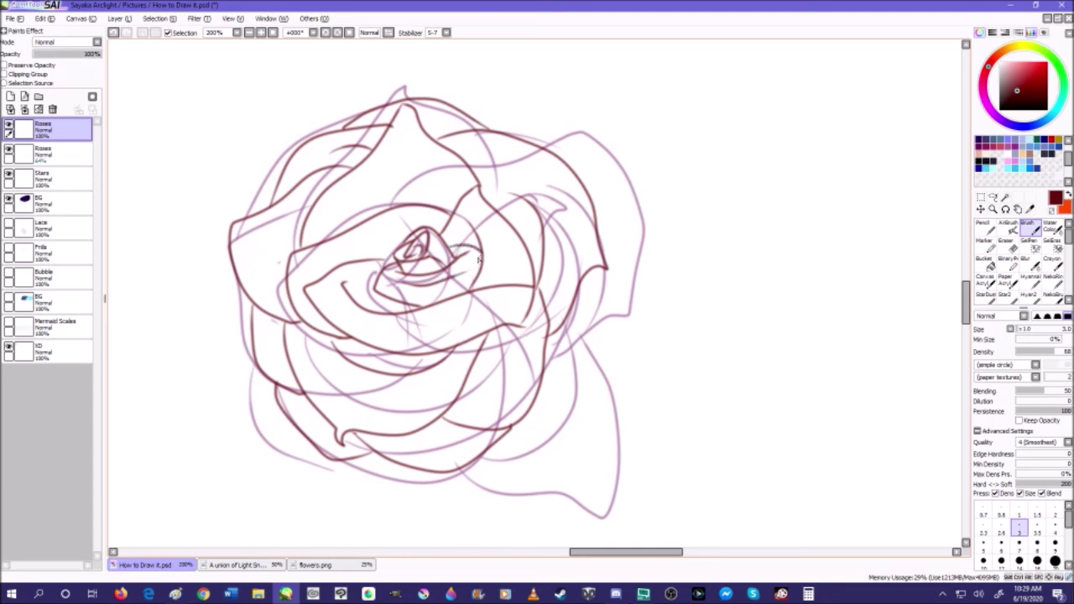
pyautogui.moveTo(388, 257)
pyautogui.mouseDown()
pyautogui.moveTo(394, 218)
pyautogui.moveTo(427, 217)
pyautogui.moveTo(447, 232)
pyautogui.mouseUp()
# - Add a last petal beneath the rose and two pointed leaves with midrib lines extending from its right side
pyautogui.scroll(-8, 425, 289)
pyautogui.scroll(7, 425, 289)
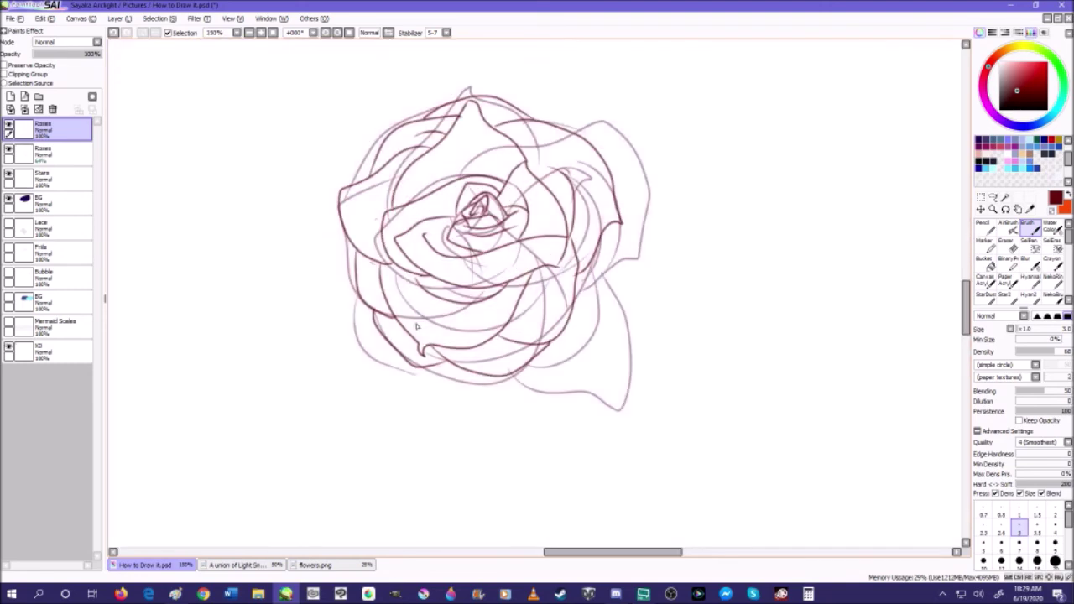
pyautogui.moveTo(440, 368)
pyautogui.mouseDown()
pyautogui.moveTo(504, 400)
pyautogui.moveTo(532, 380)
pyautogui.mouseUp()
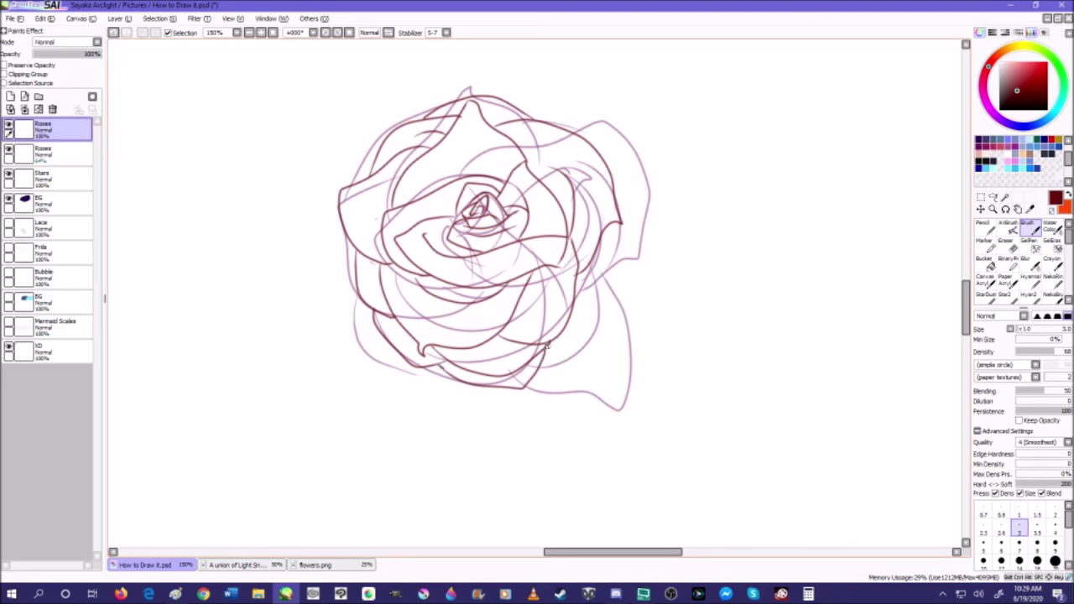
pyautogui.moveTo(602, 240)
pyautogui.mouseDown()
pyautogui.moveTo(710, 233)
pyautogui.moveTo(763, 279)
pyautogui.moveTo(774, 254)
pyautogui.moveTo(691, 325)
pyautogui.moveTo(644, 336)
pyautogui.moveTo(576, 295)
pyautogui.moveTo(670, 266)
pyautogui.mouseUp()
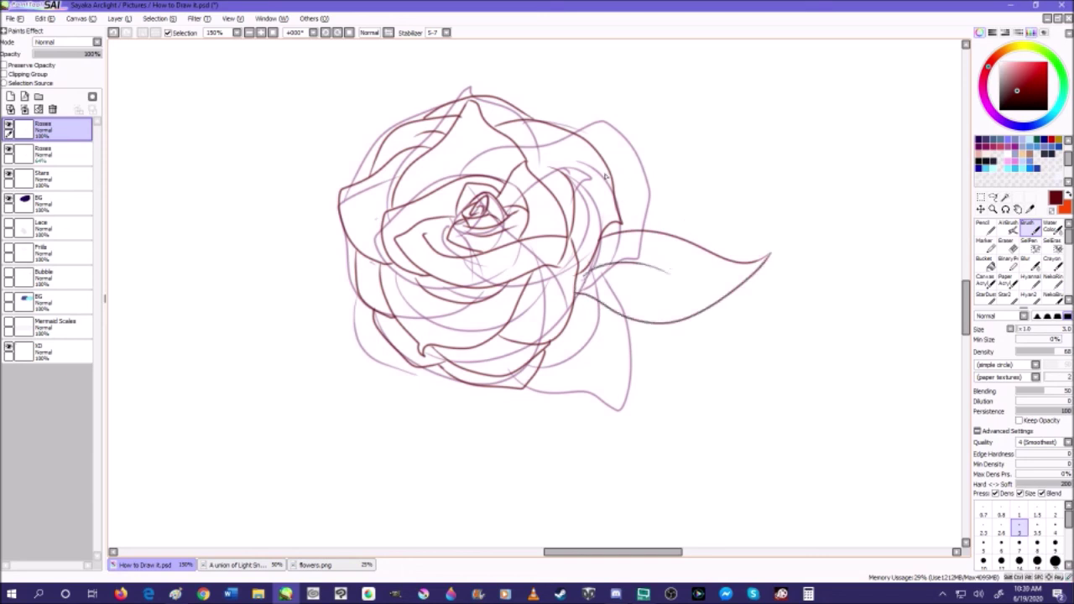
pyautogui.moveTo(614, 132)
pyautogui.mouseDown()
pyautogui.moveTo(770, 78)
pyautogui.moveTo(768, 68)
pyautogui.moveTo(758, 126)
pyautogui.moveTo(726, 187)
pyautogui.moveTo(701, 205)
pyautogui.moveTo(620, 220)
pyautogui.moveTo(620, 183)
pyautogui.moveTo(704, 132)
pyautogui.mouseUp()
pyautogui.scroll(-8, 534, 204)
pyautogui.scroll(5, 534, 204)
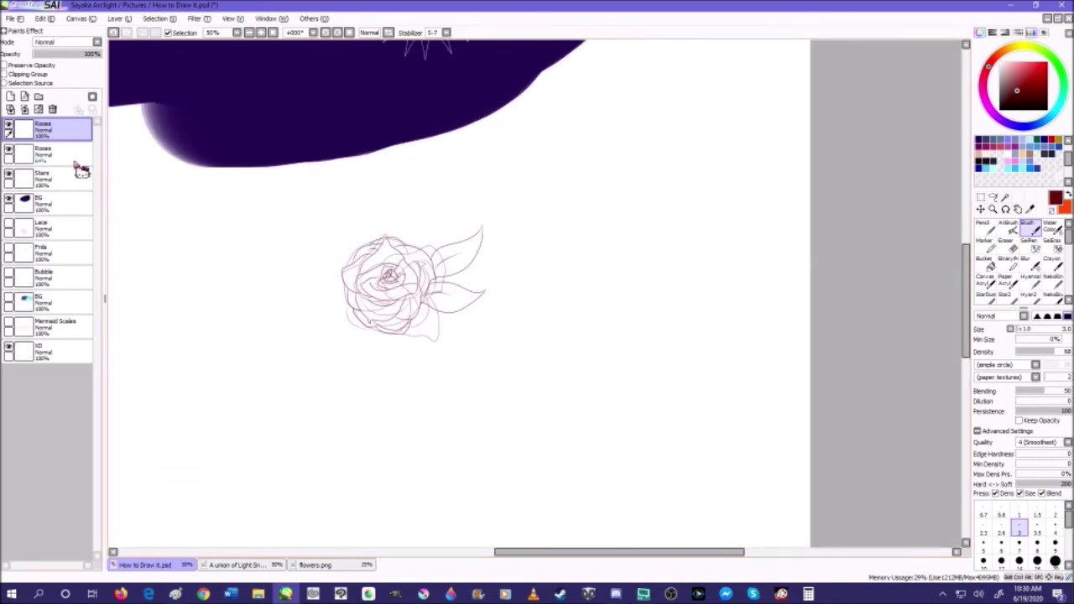
# - Delete the faded 64% rose sketch layer, keeping the dark red line art
pyautogui.click(74, 154)
pyautogui.click(54, 110)
pyautogui.scroll(-1, 446, 286)
pyautogui.scroll(1, 418, 288)
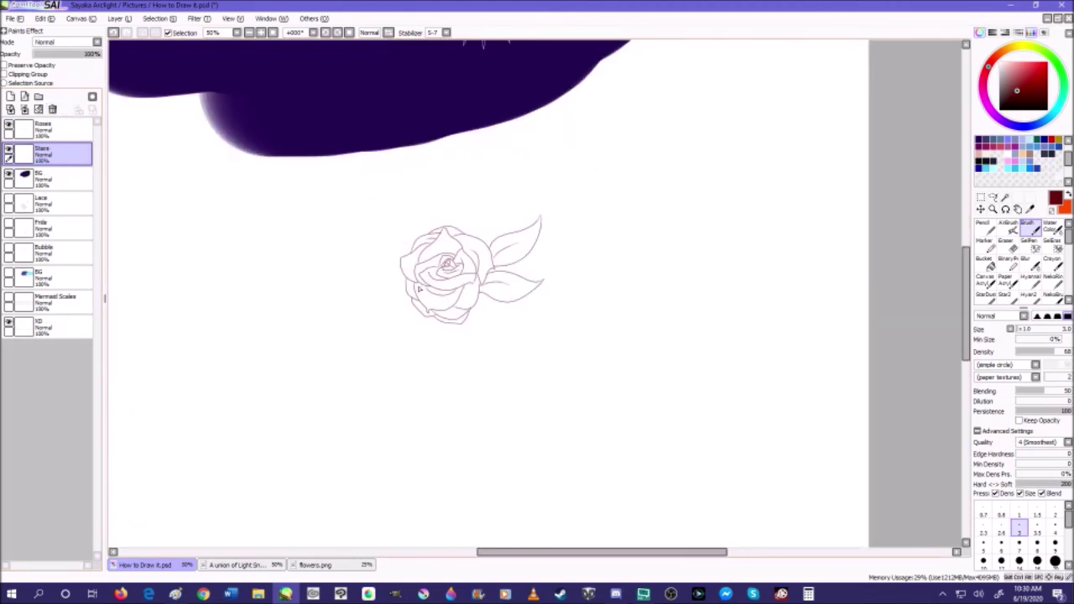
pyautogui.scroll(3, 419, 288)
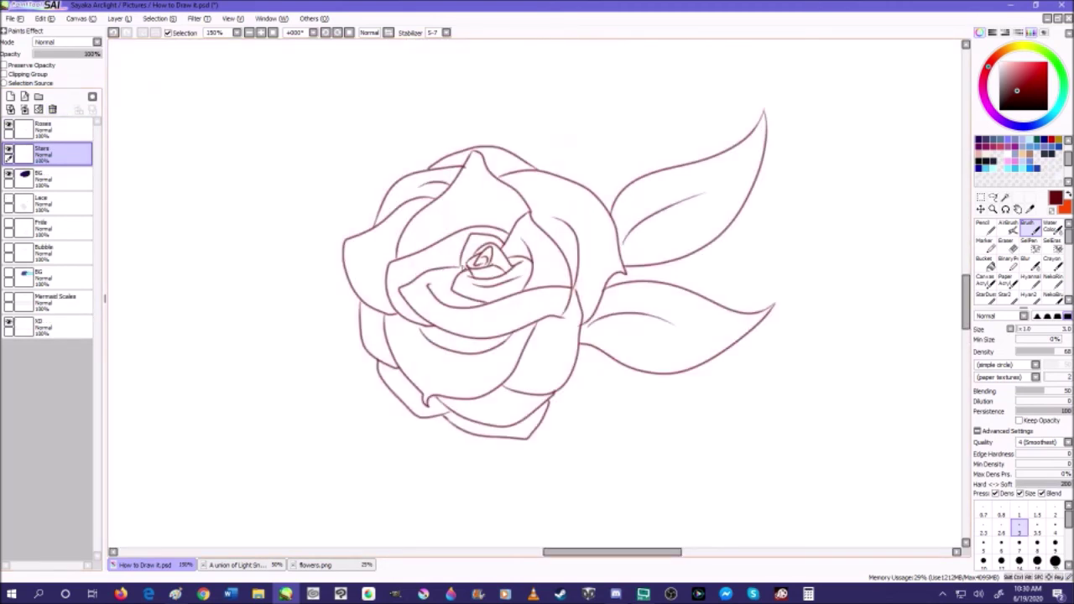
# - View the flower drawings in flowers.png up close, and close that file
pyautogui.scroll(-4, 591, 306)
pyautogui.scroll(1, 593, 307)
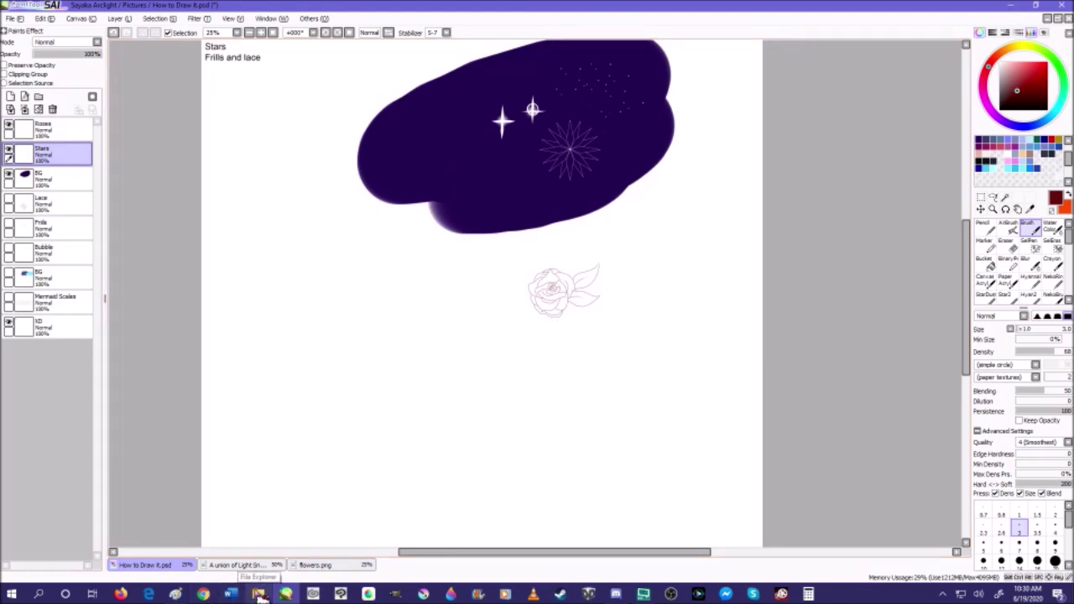
pyautogui.click(312, 567)
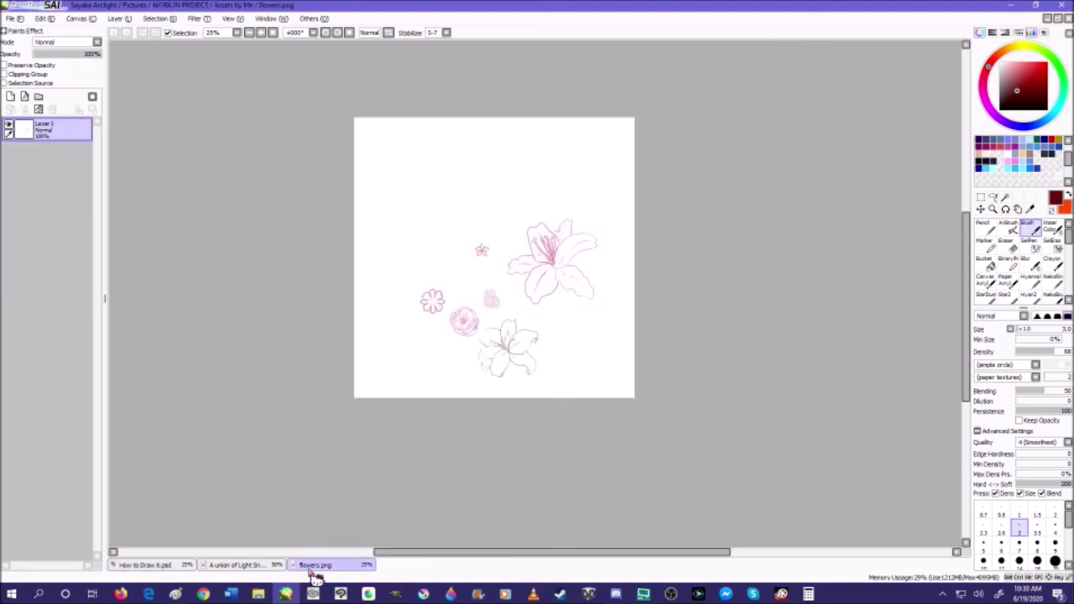
pyautogui.scroll(3, 496, 307)
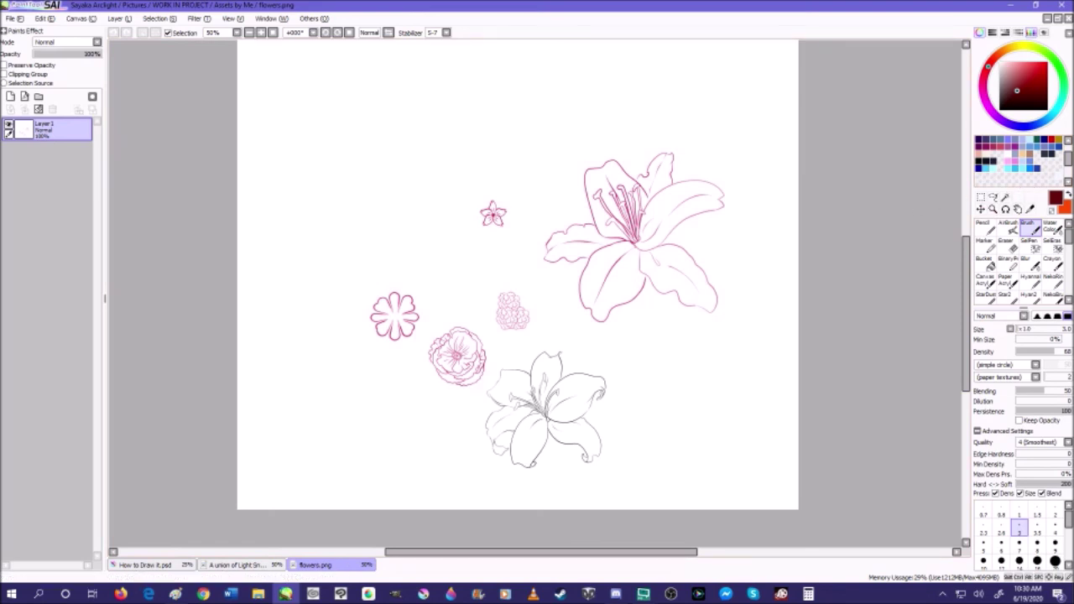
pyautogui.click(1069, 18)
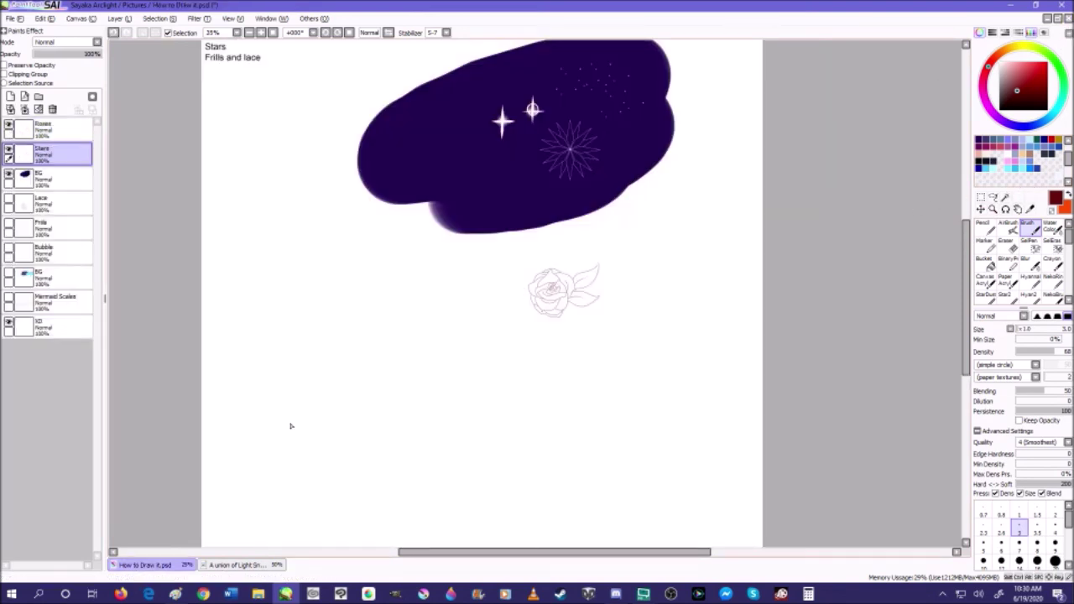
# - Switch to Paint, start opening a file, and browse the reference photos in the Flowers folder
pyautogui.click(175, 594)
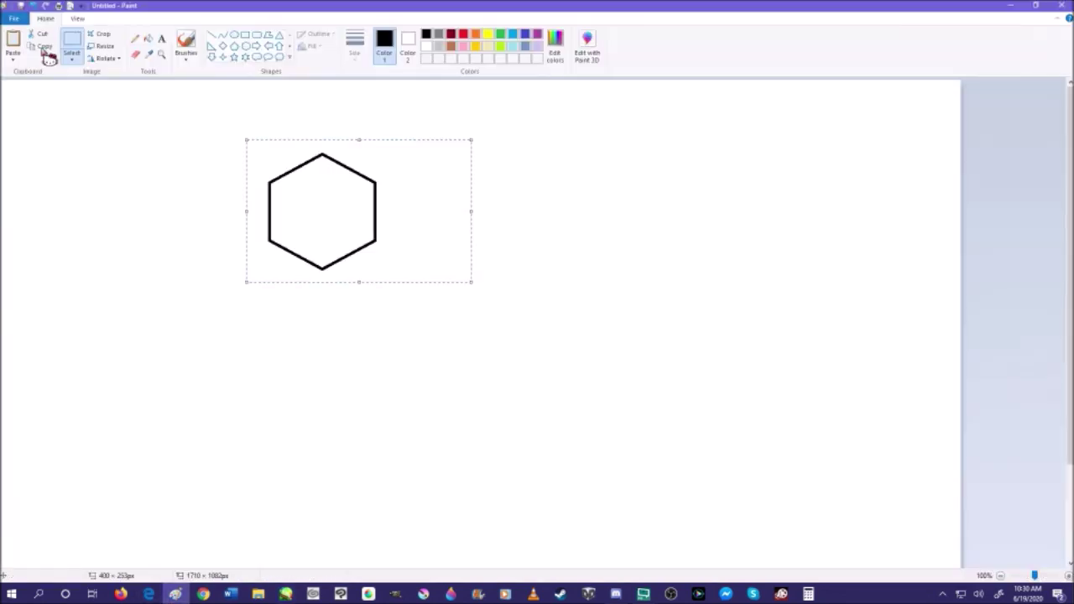
pyautogui.click(13, 18)
pyautogui.click(38, 74)
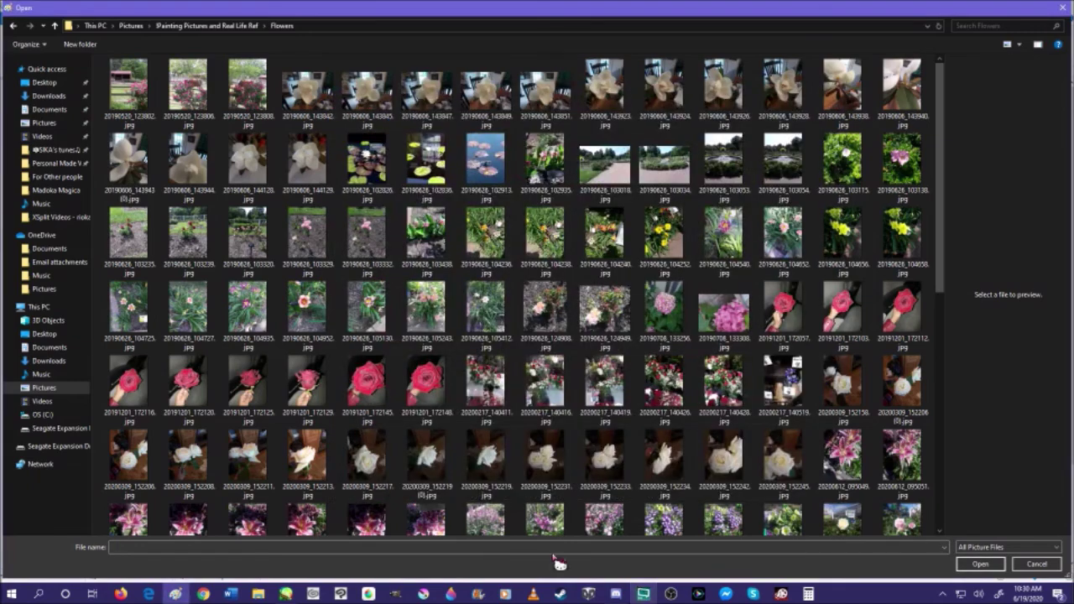
pyautogui.scroll(-3, 641, 387)
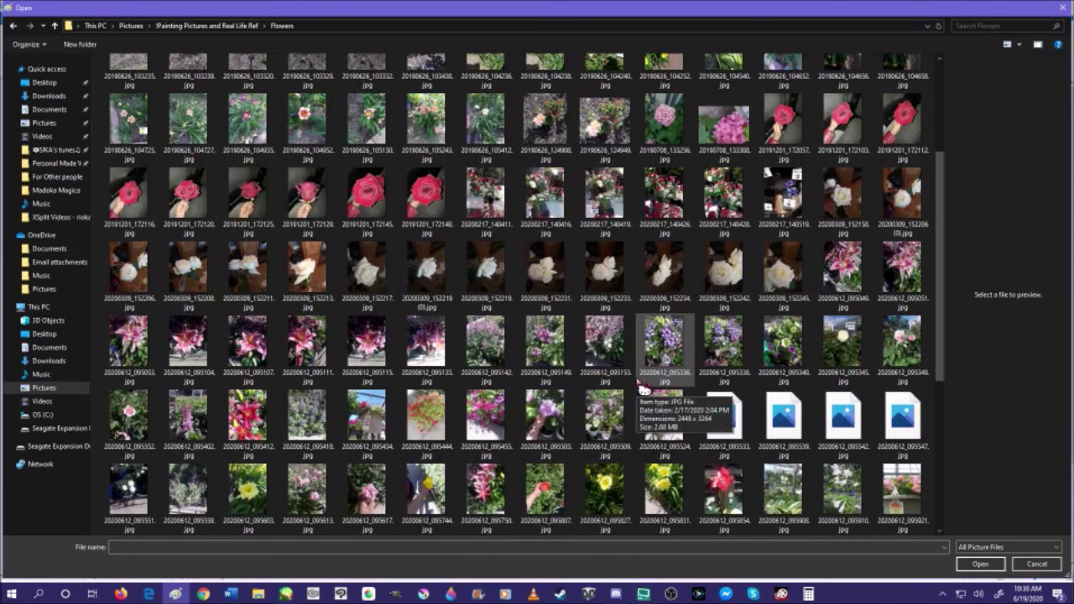
pyautogui.scroll(-4, 642, 388)
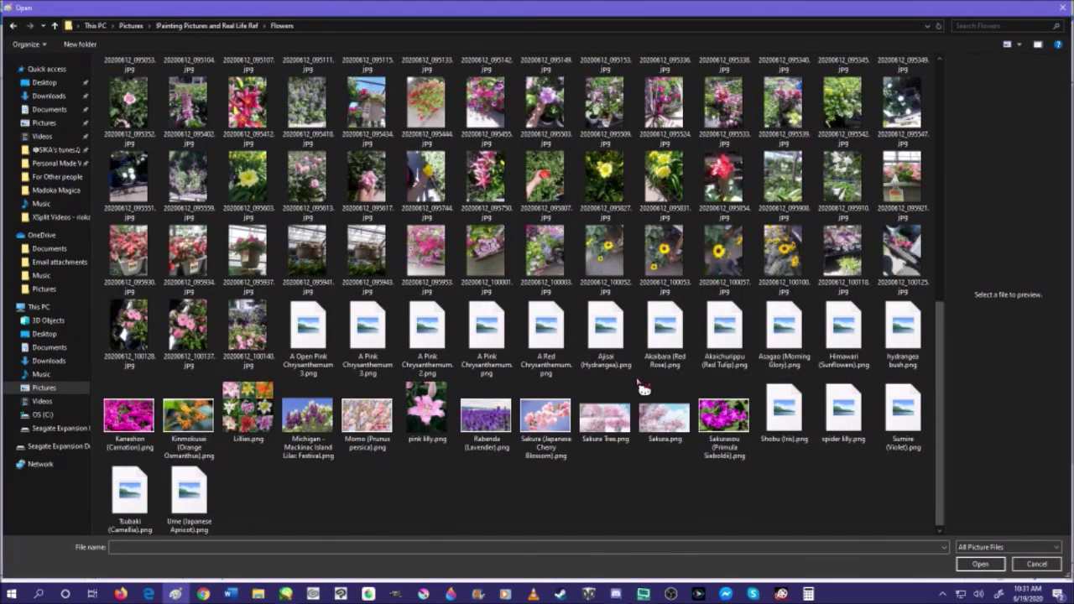
pyautogui.scroll(3, 642, 388)
pyautogui.scroll(-3, 642, 387)
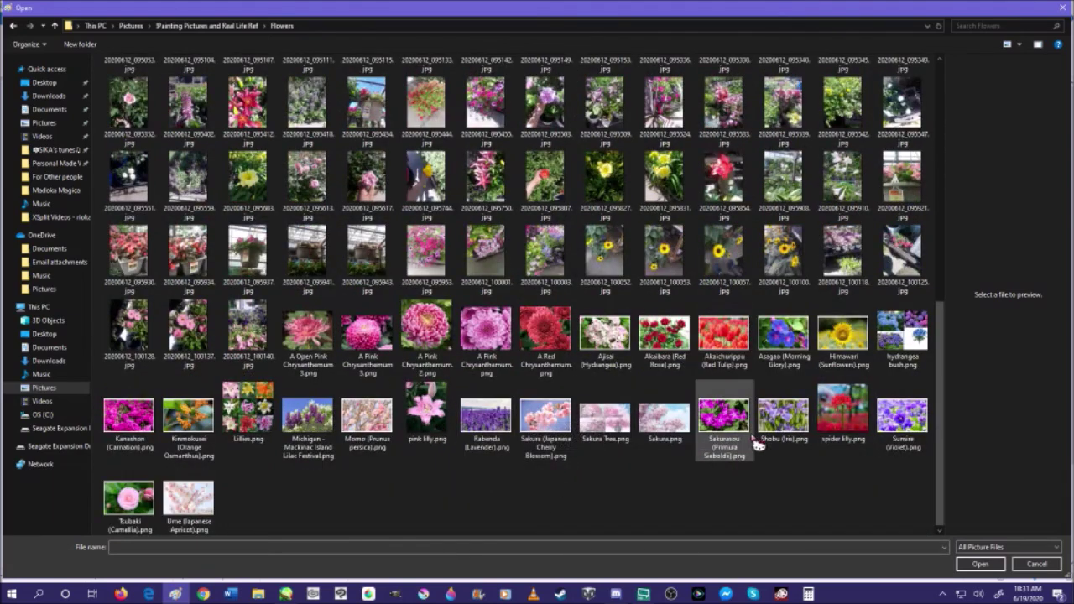
pyautogui.scroll(3, 350, 369)
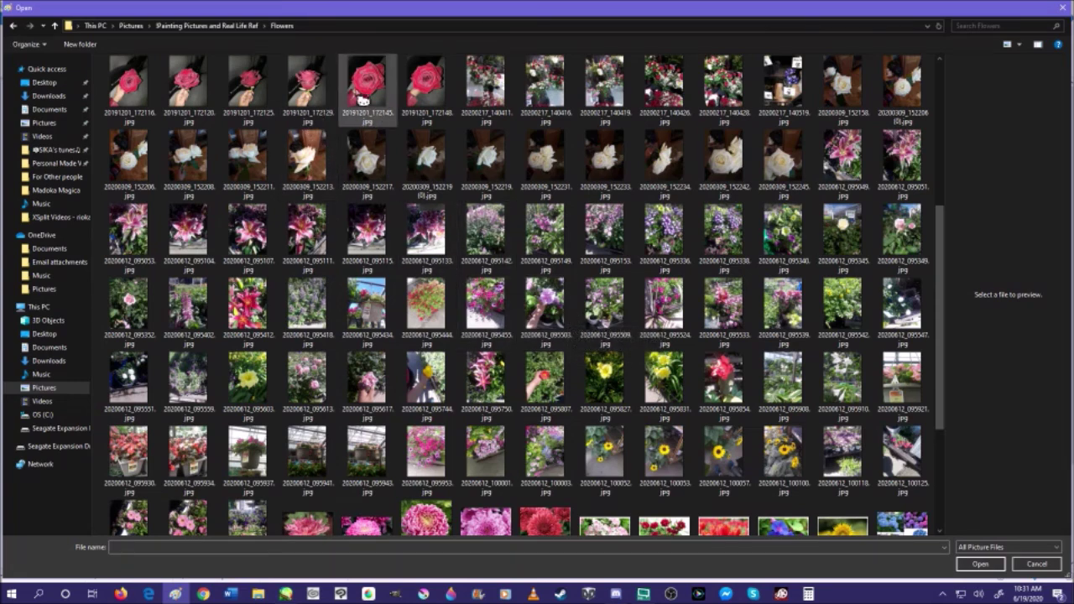
# - Preview a range of flower photos in the Flowers folder, from the red roses to the yellow lily
pyautogui.click(362, 99)
pyautogui.click(429, 99)
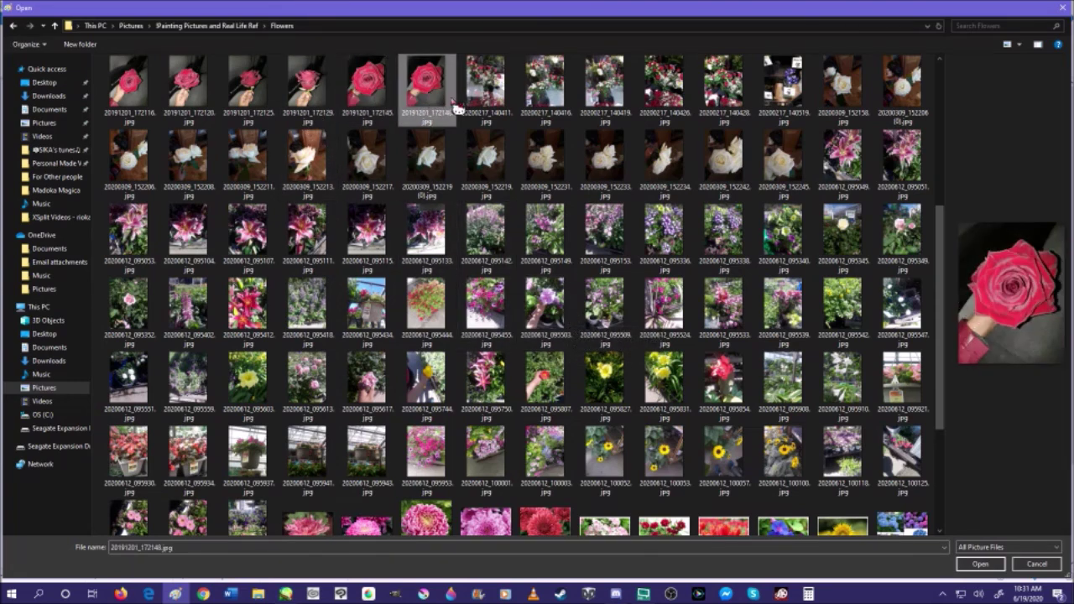
pyautogui.click(601, 102)
pyautogui.click(587, 232)
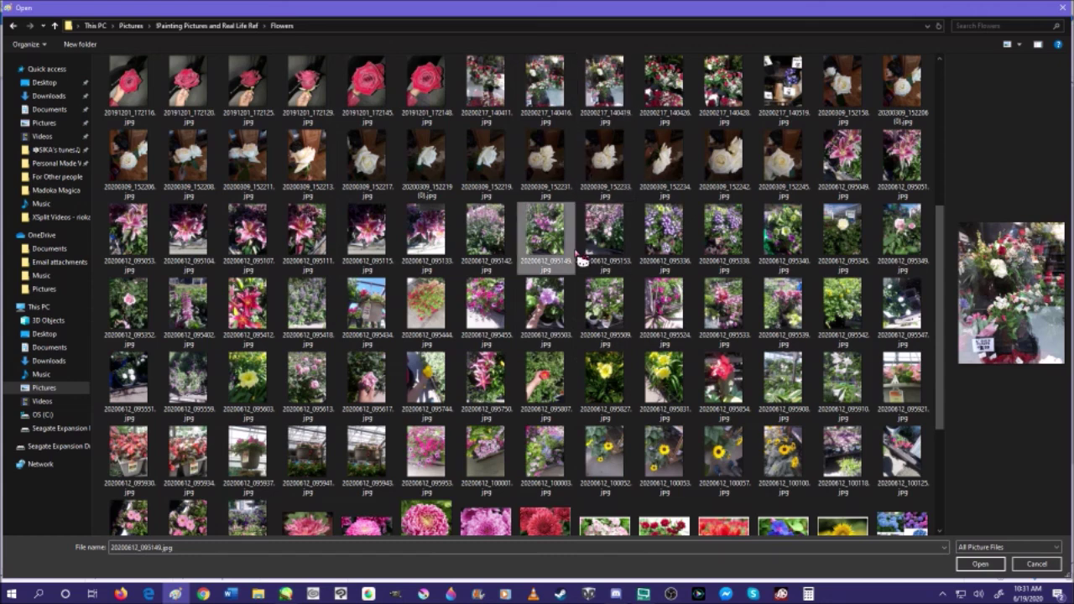
pyautogui.click(562, 341)
pyautogui.click(485, 381)
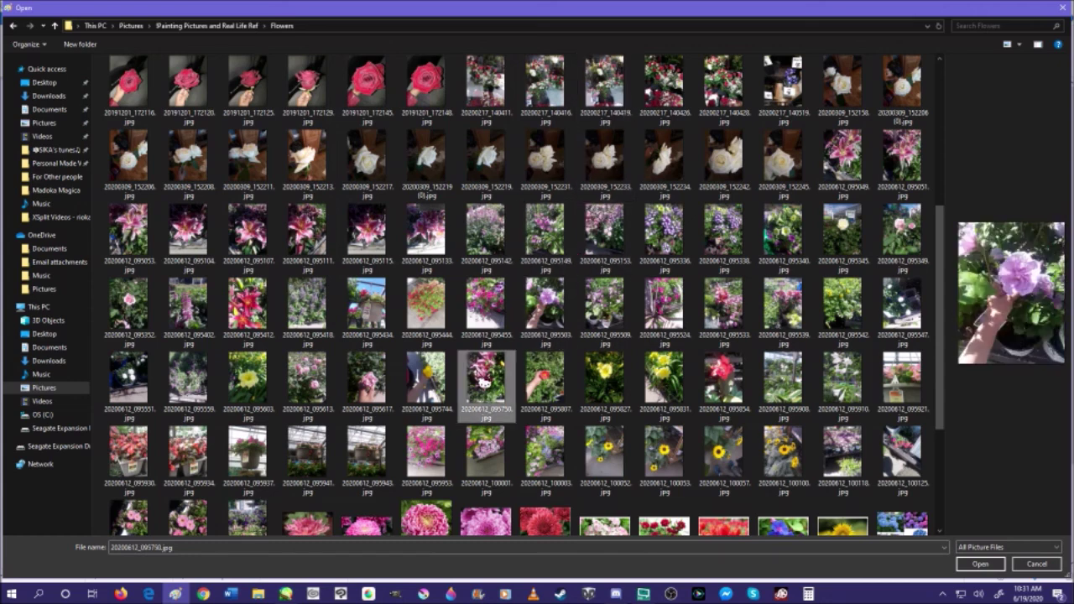
pyautogui.click(479, 462)
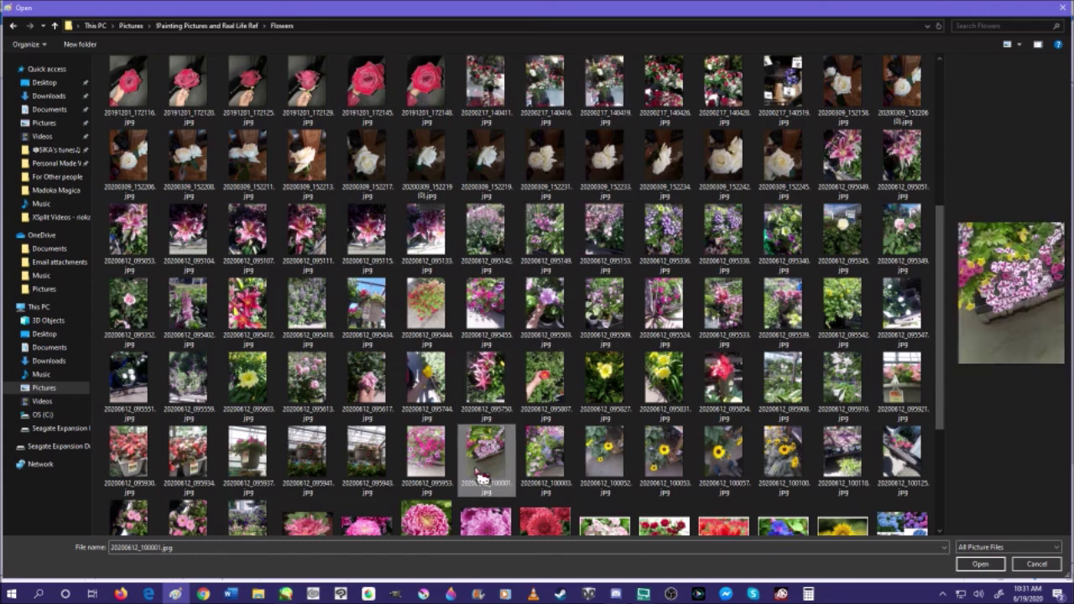
pyautogui.click(452, 472)
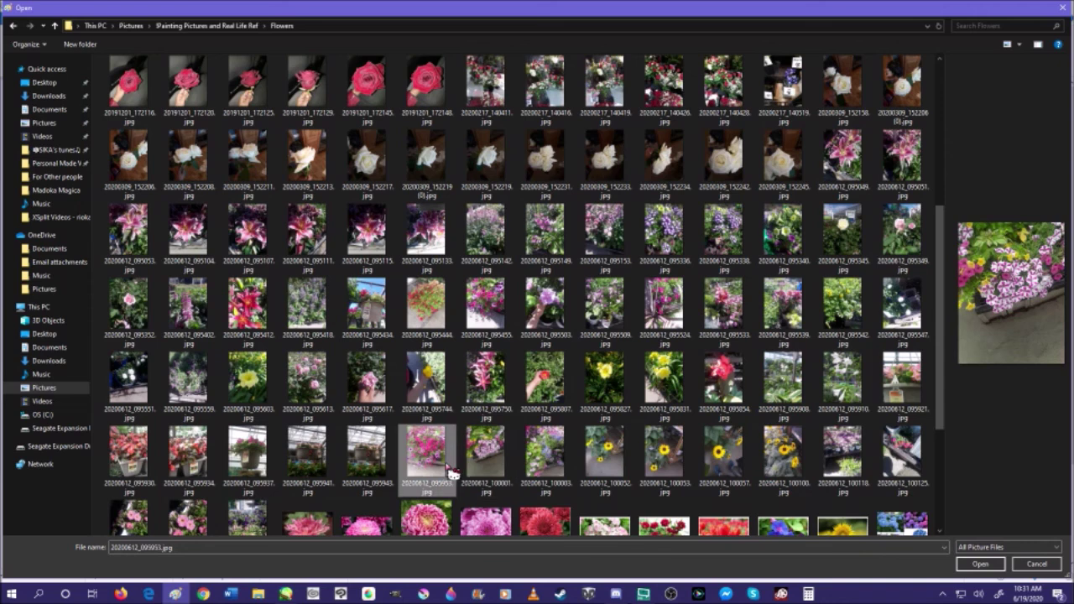
pyautogui.click(329, 415)
pyautogui.click(260, 386)
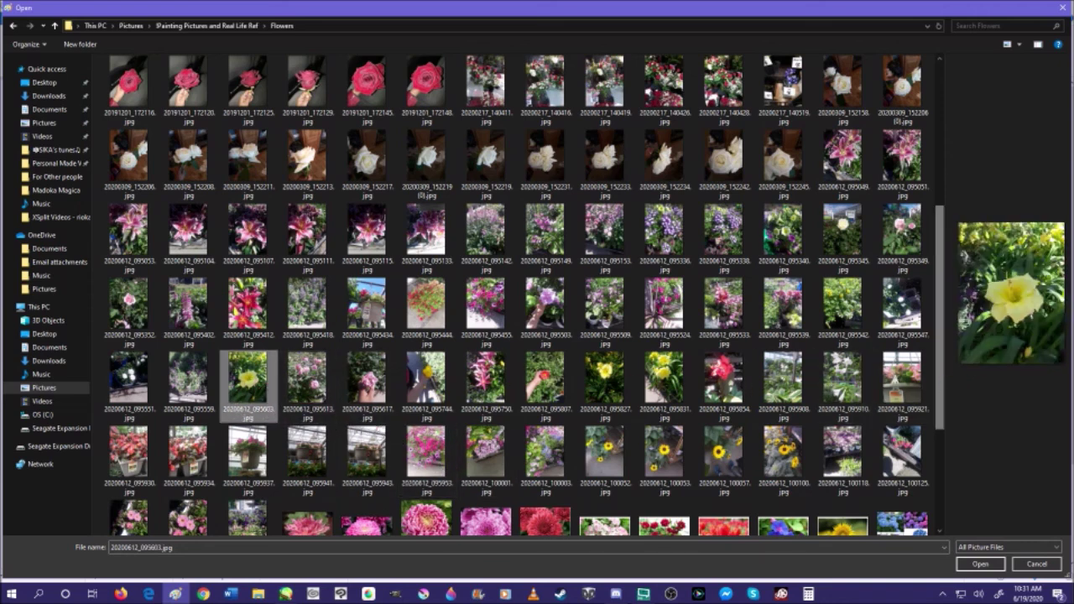
# - Enlarge the photo preview and examine the rose bouquet, white rose and red rose photos for their petal structure
pyautogui.moveTo(948, 302); pyautogui.dragTo(800, 301)
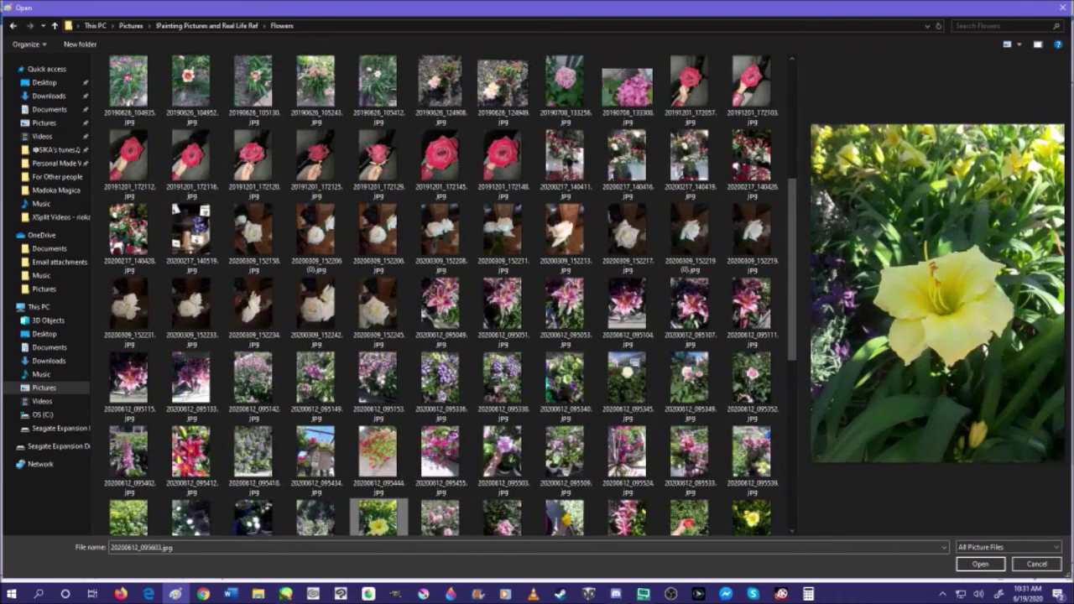
pyautogui.click(755, 172)
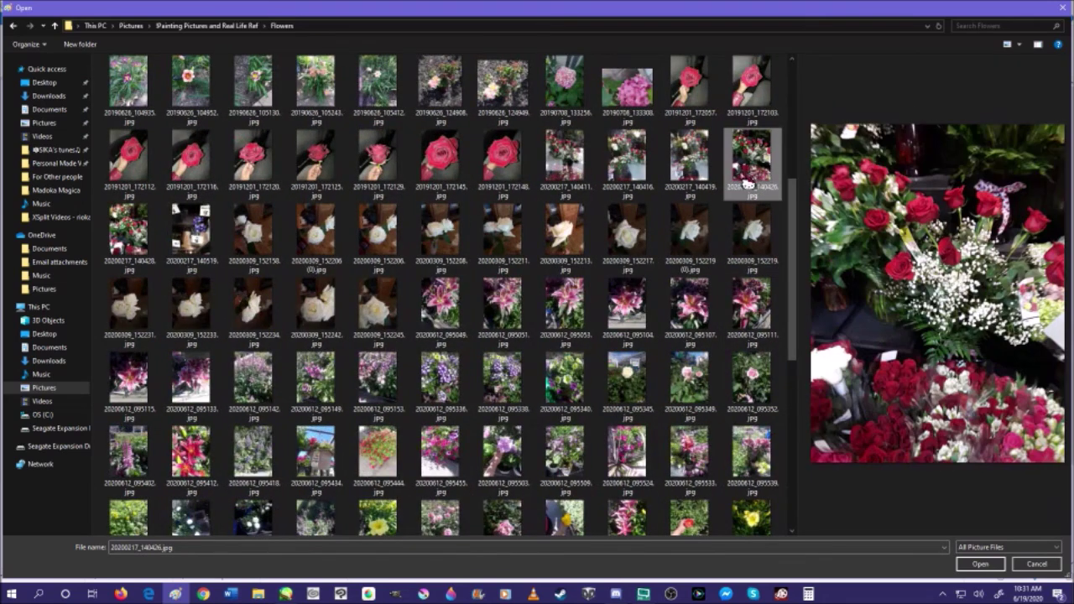
pyautogui.click(712, 186)
pyautogui.click(573, 242)
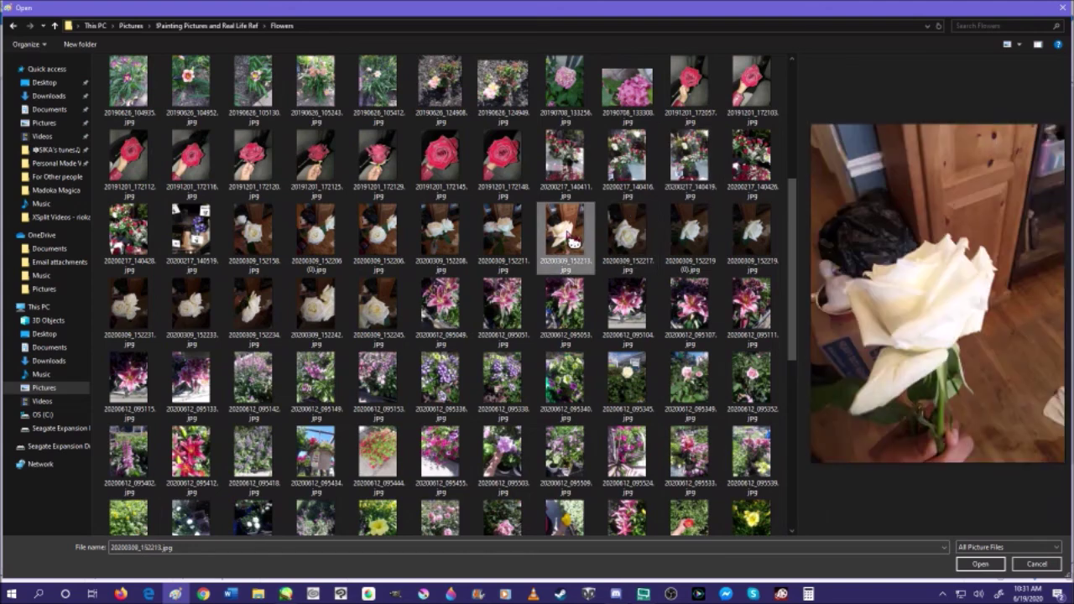
pyautogui.click(512, 239)
pyautogui.click(391, 245)
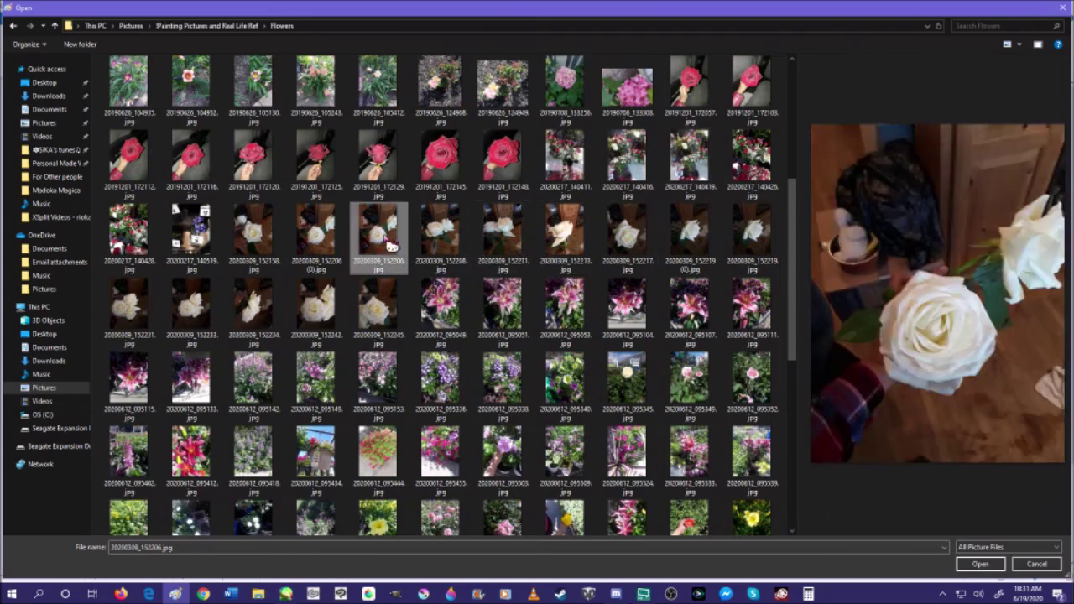
pyautogui.click(310, 248)
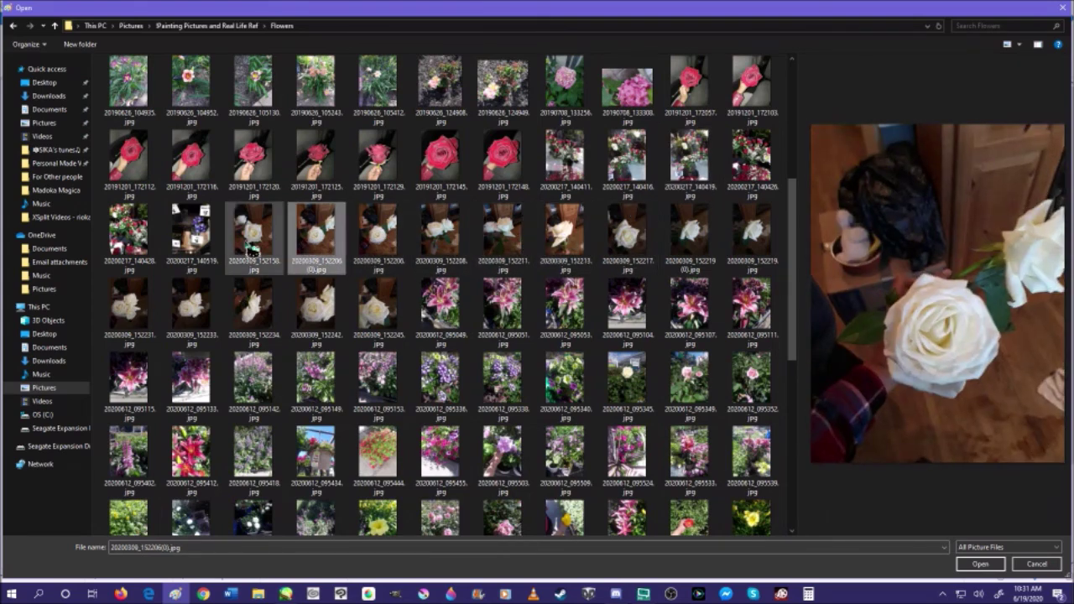
pyautogui.click(252, 250)
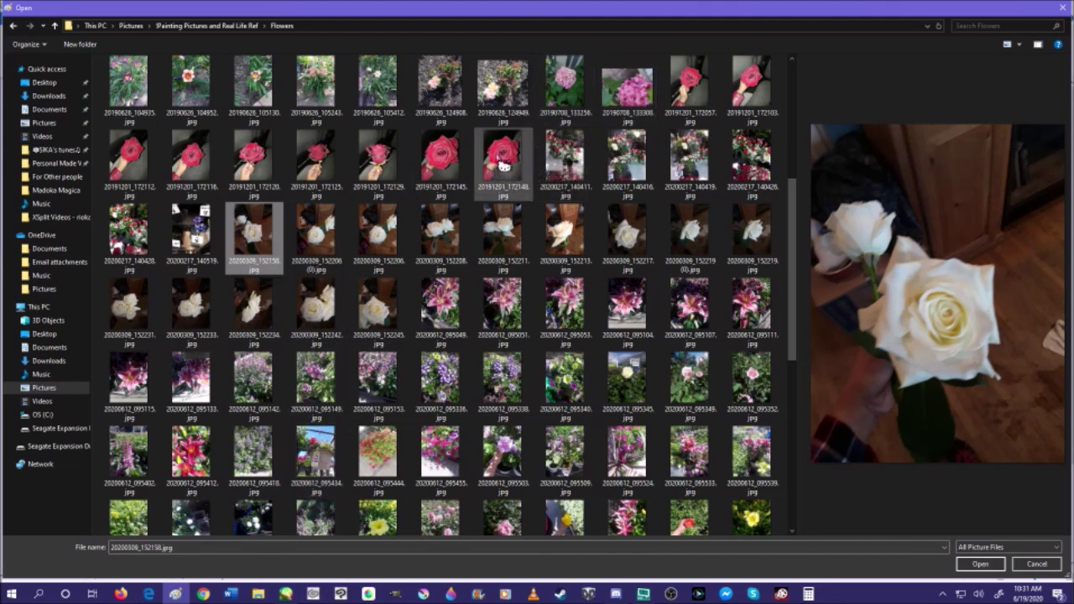
pyautogui.click(502, 164)
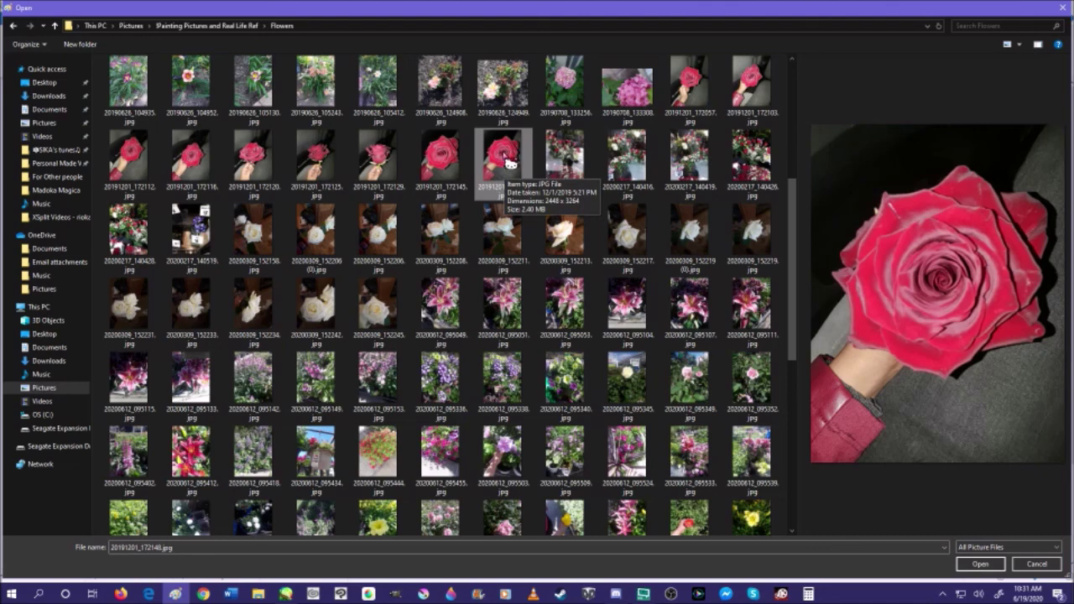
pyautogui.scroll(-3, 507, 162)
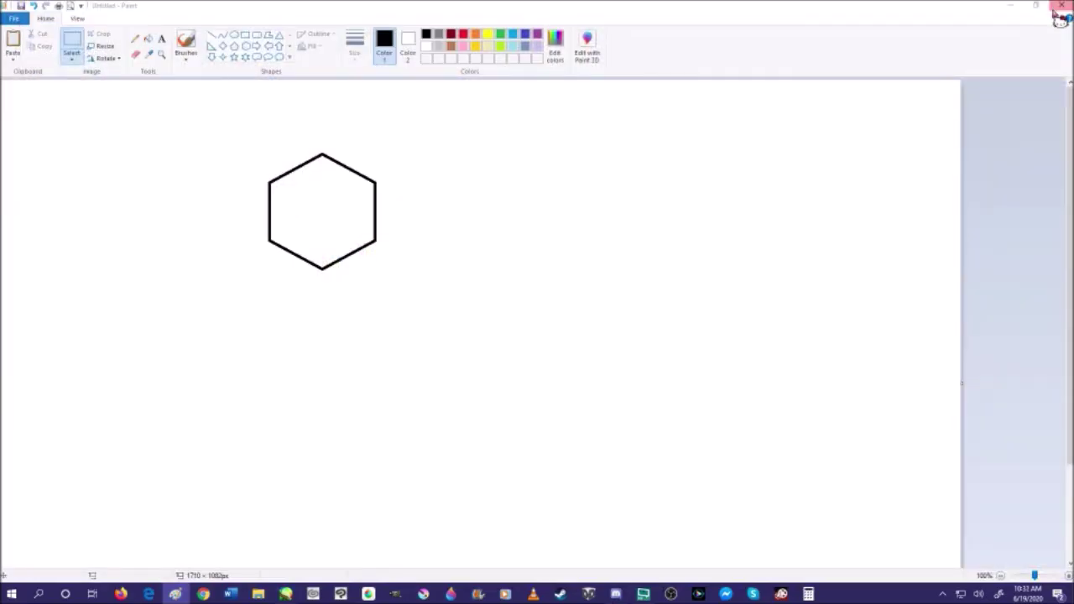
# - Close Paint, return to How to Draw it.psd, and examine the line art at the rose's spiral centre
pyautogui.click(1062, 7)
pyautogui.click(560, 301)
pyautogui.scroll(8, 554, 293)
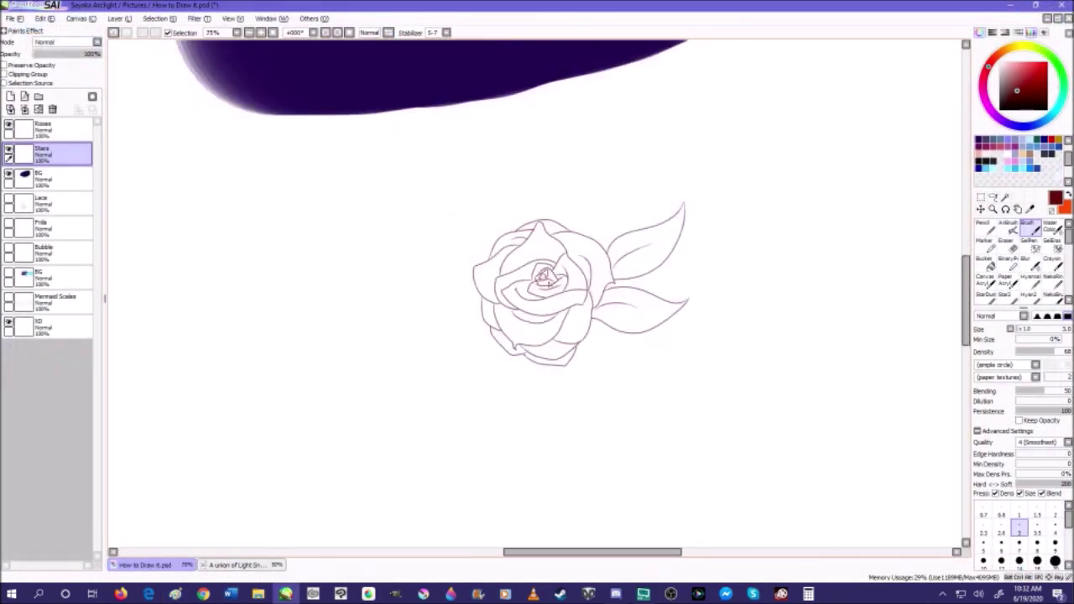
pyautogui.scroll(2, 484, 286)
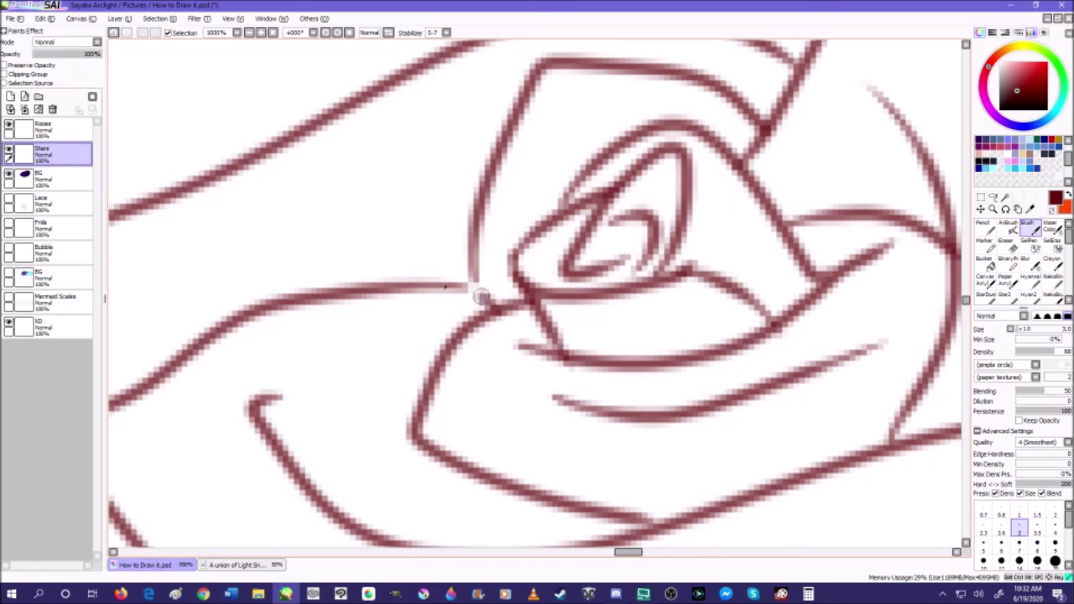
pyautogui.scroll(-8, 554, 244)
pyautogui.scroll(-2, 555, 243)
pyautogui.scroll(1, 554, 243)
# - Close the wedding couple illustration, leaving only How to Draw it.psd open
pyautogui.click(268, 565)
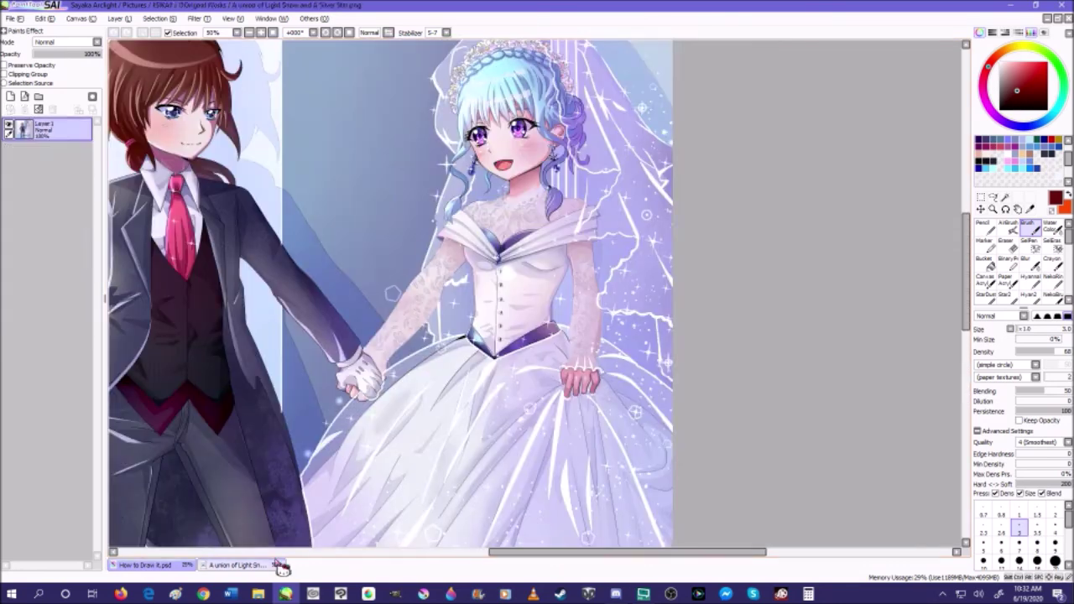
pyautogui.click(1067, 22)
pyautogui.scroll(-1, 467, 290)
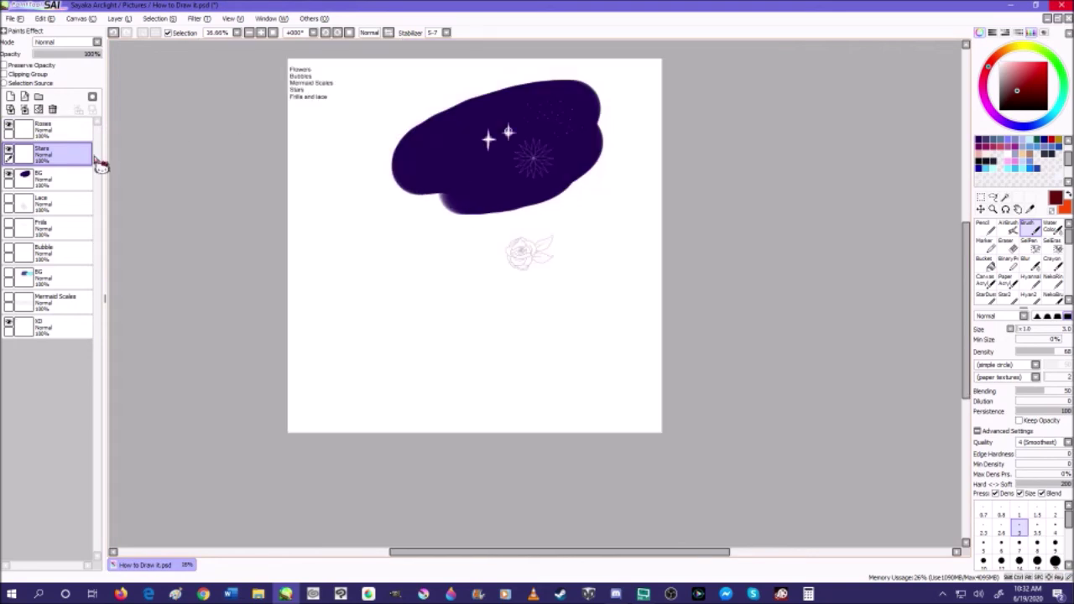
# - Show the hidden Lace, Frills, Bubble and light blue BG layers
pyautogui.click(9, 203)
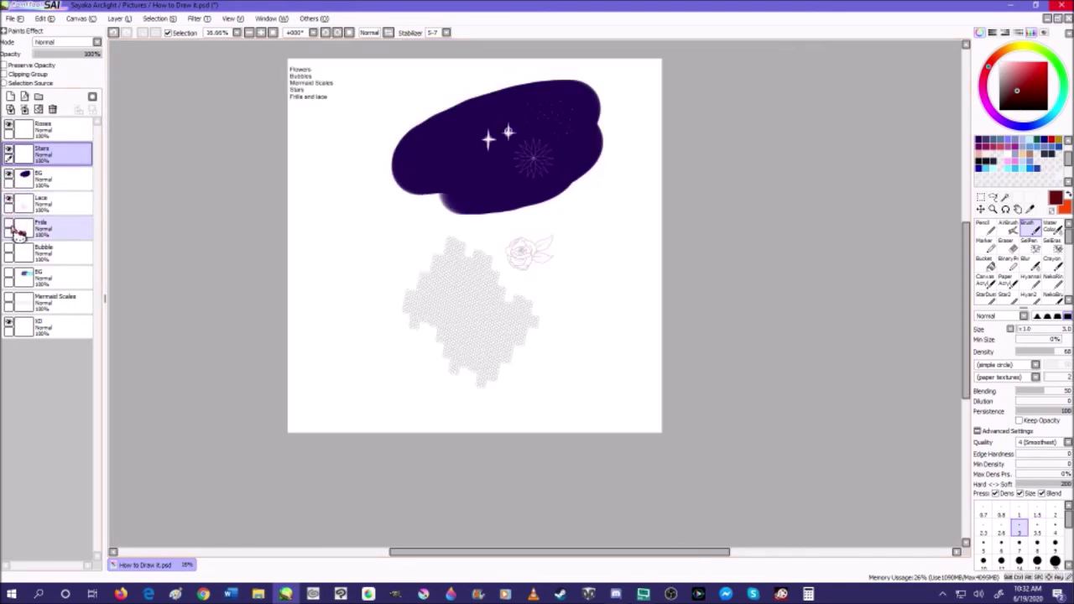
pyautogui.click(10, 228)
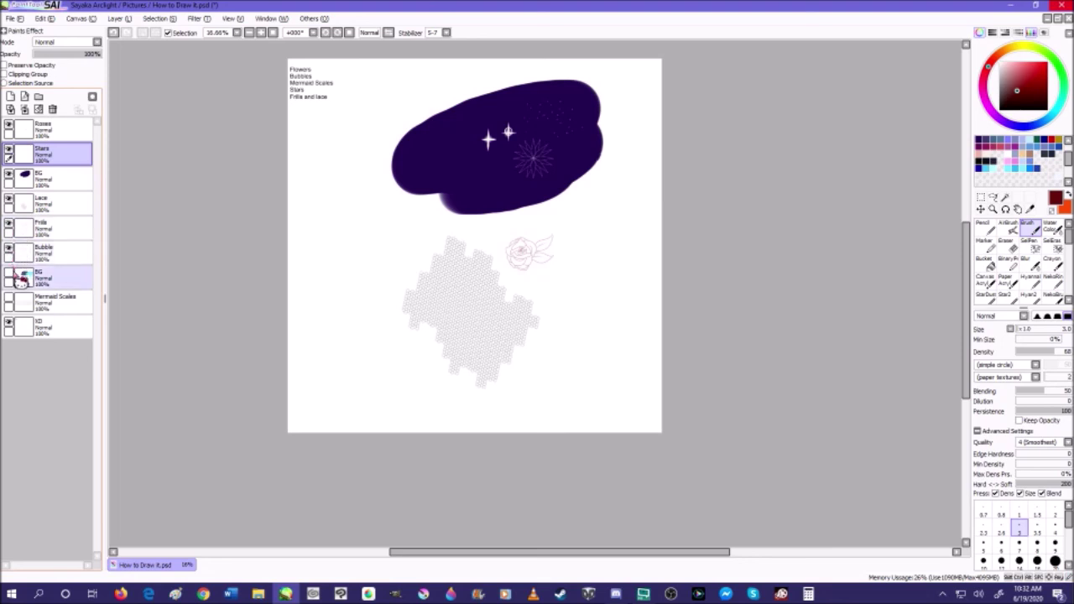
pyautogui.click(10, 278)
# - Move the bubbles with their blue backgrounds to the canvas's bottom edge and the frilled collar to its left side
pyautogui.click(44, 255)
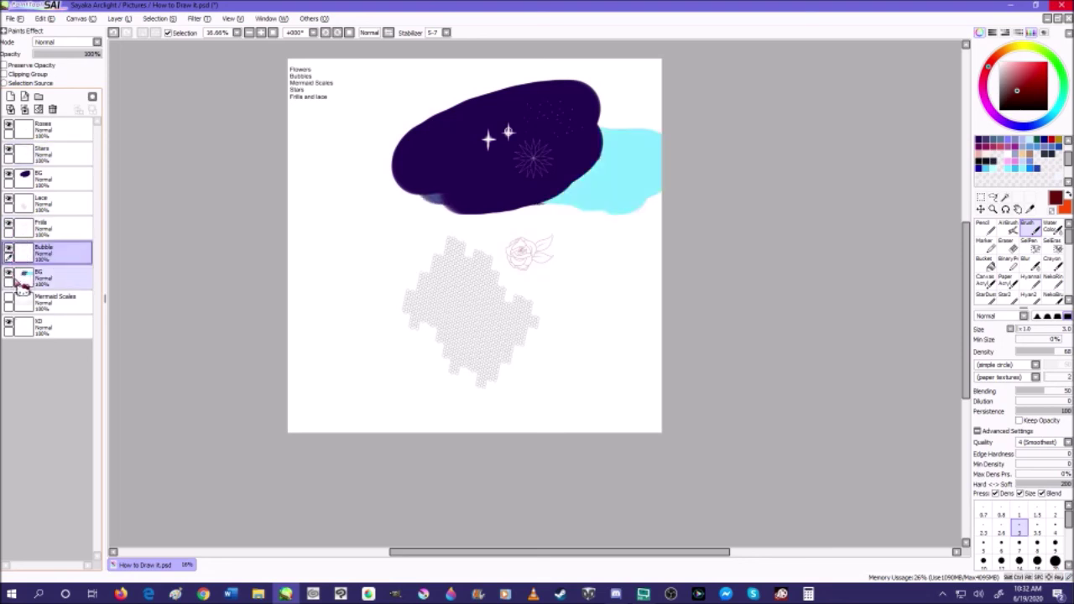
pyautogui.click(981, 209)
pyautogui.moveTo(548, 211); pyautogui.dragTo(556, 416)
pyautogui.moveTo(478, 306)
pyautogui.mouseDown()
pyautogui.moveTo(401, 270)
pyautogui.moveTo(462, 319)
pyautogui.mouseUp()
pyautogui.click(72, 226)
pyautogui.moveTo(415, 273)
pyautogui.mouseDown()
pyautogui.moveTo(383, 259)
pyautogui.moveTo(338, 363)
pyautogui.mouseUp()
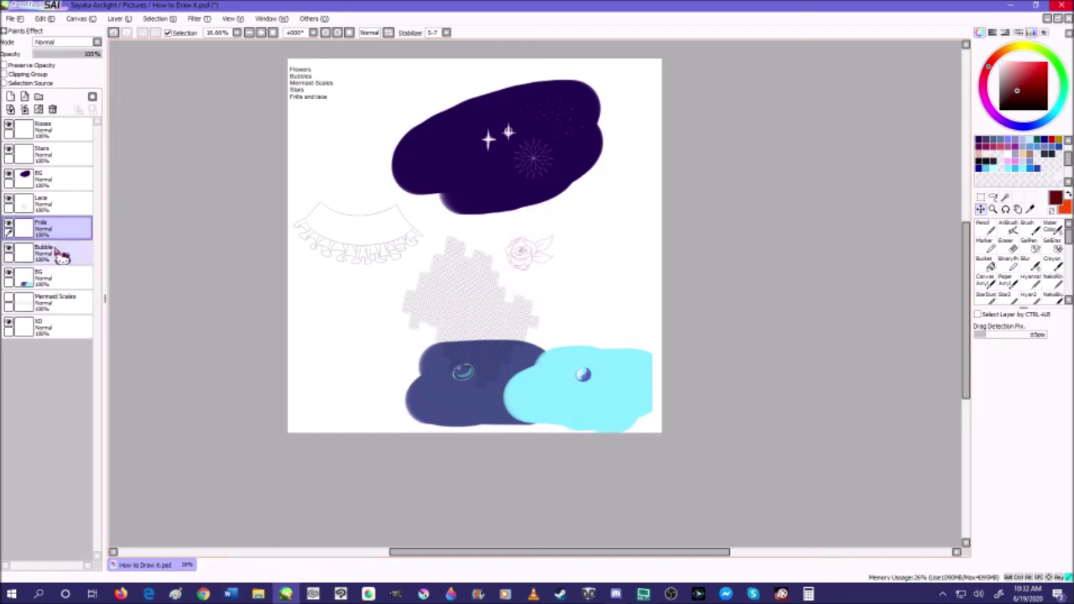
# - Move the lace pattern to the canvas's right side and the rose into the gap between collar and lace
pyautogui.click(67, 203)
pyautogui.moveTo(500, 313); pyautogui.dragTo(624, 255)
pyautogui.click(72, 131)
pyautogui.moveTo(539, 276); pyautogui.dragTo(478, 282)
# - Show the Mermaid Scales layer and shrink the scale pattern so it fits beneath the frilled collar
pyautogui.click(20, 305)
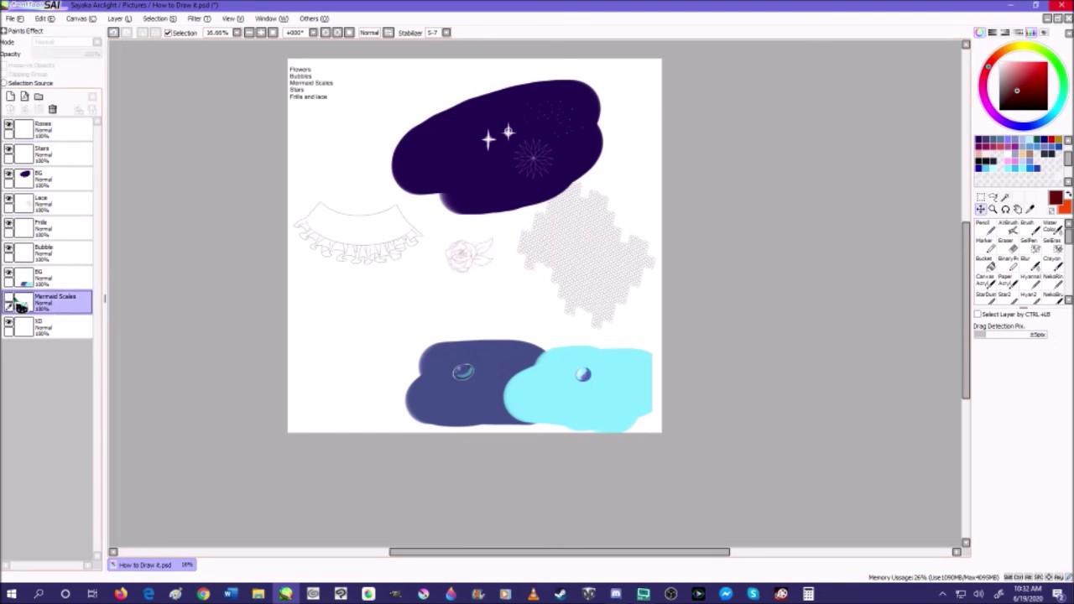
pyautogui.click(10, 298)
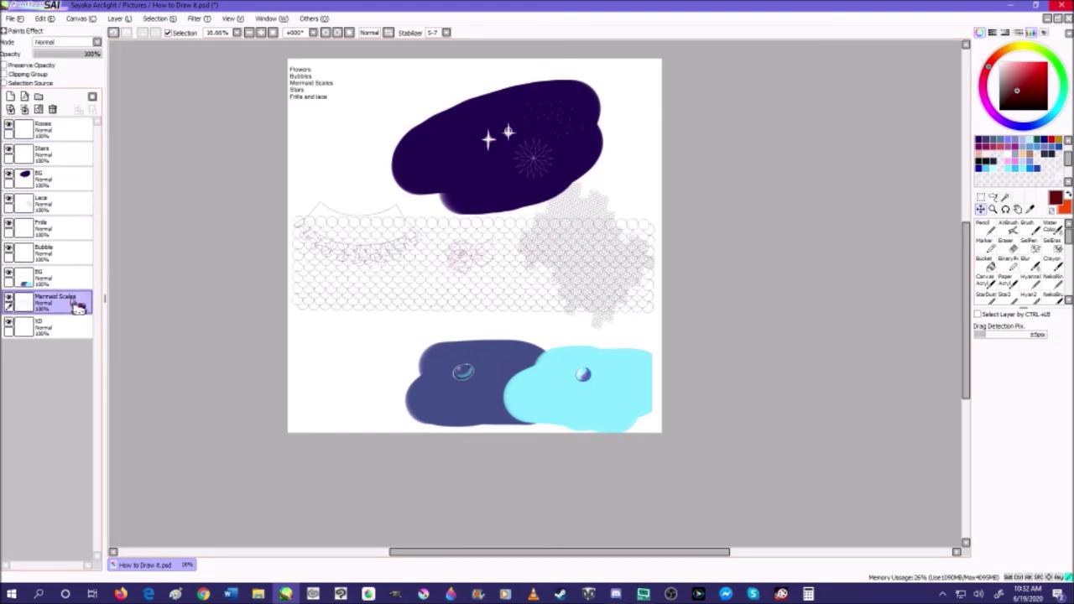
pyautogui.click(981, 198)
pyautogui.click(977, 347)
pyautogui.moveTo(655, 313); pyautogui.dragTo(427, 324)
pyautogui.click(983, 394)
# - Transform the mermaid scale pattern again, lowering its top edge slightly to reduce its height
pyautogui.scroll(3, 327, 298)
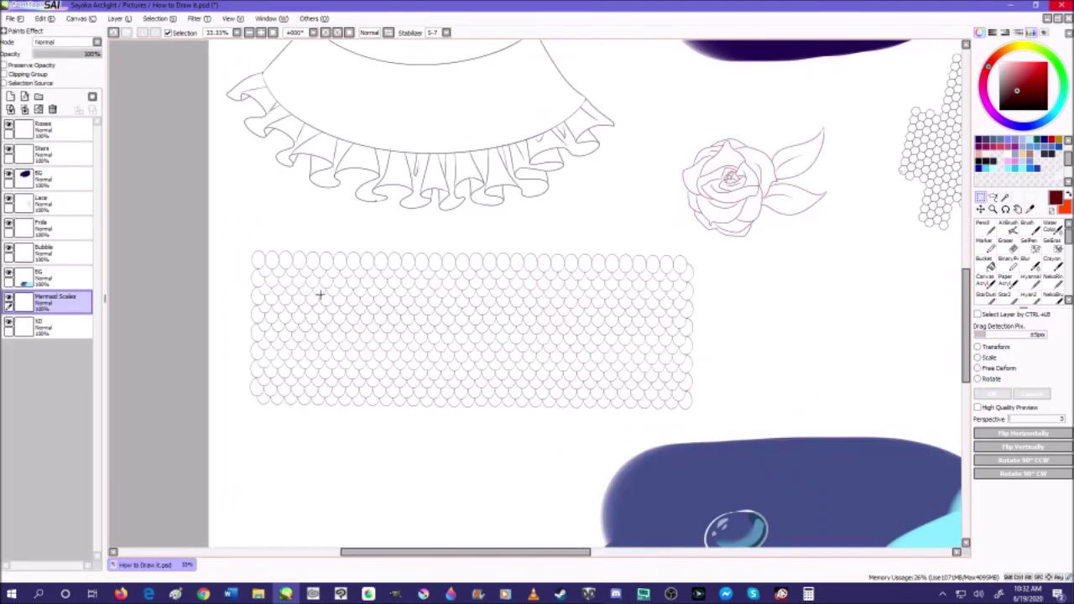
pyautogui.click(995, 347)
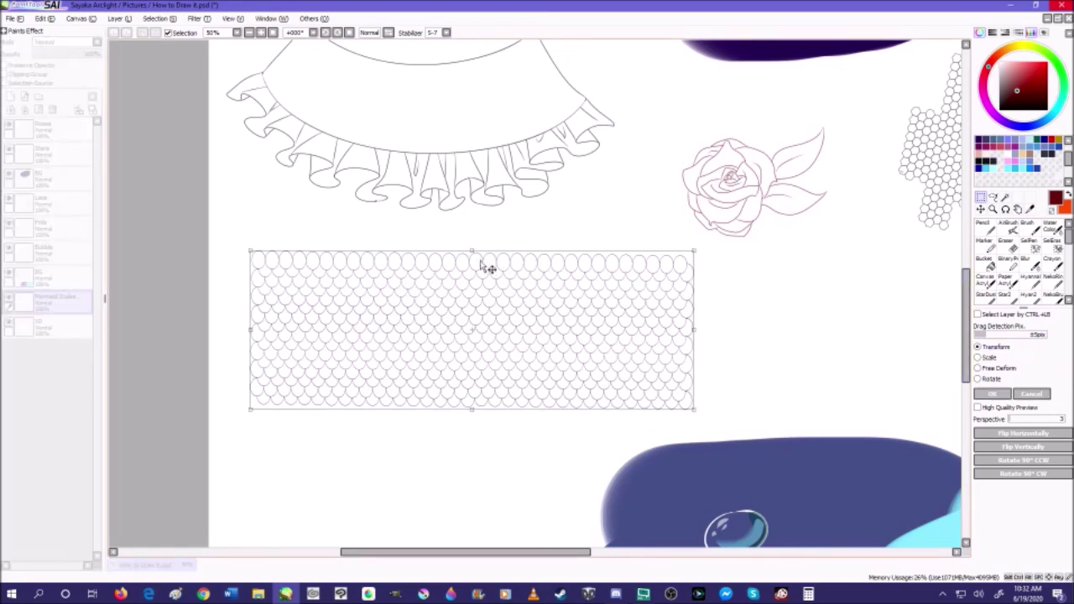
pyautogui.moveTo(468, 249); pyautogui.dragTo(468, 261)
pyautogui.scroll(-3, 417, 367)
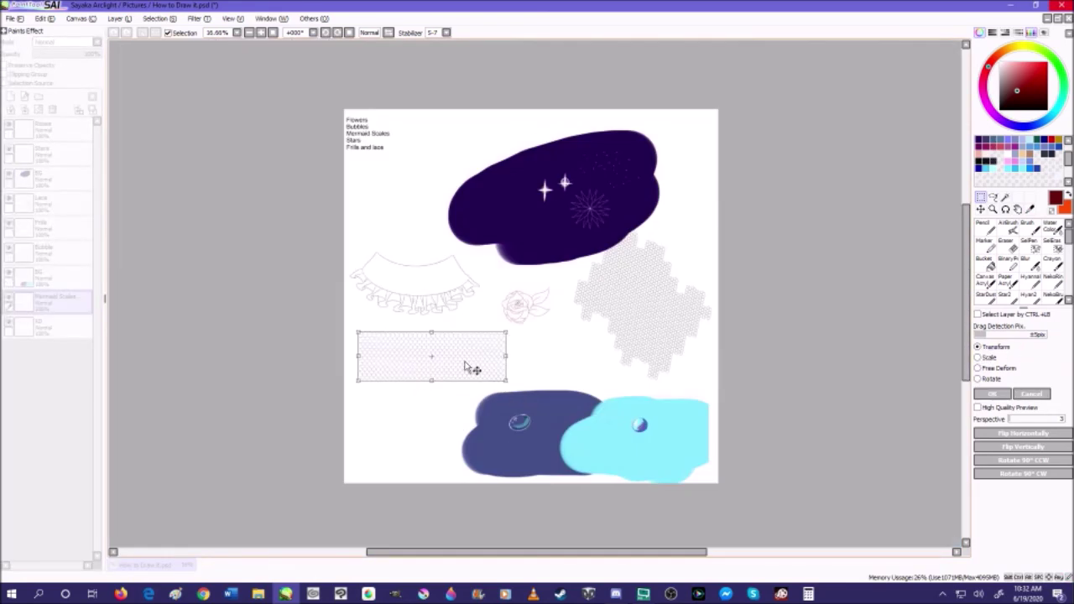
pyautogui.click(989, 393)
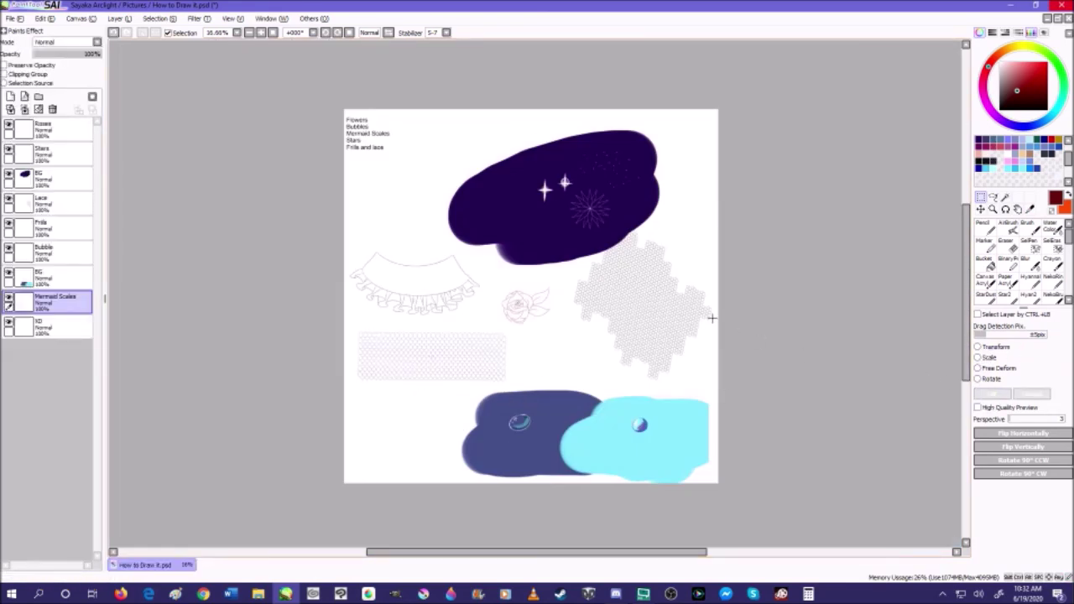
pyautogui.scroll(1, 712, 317)
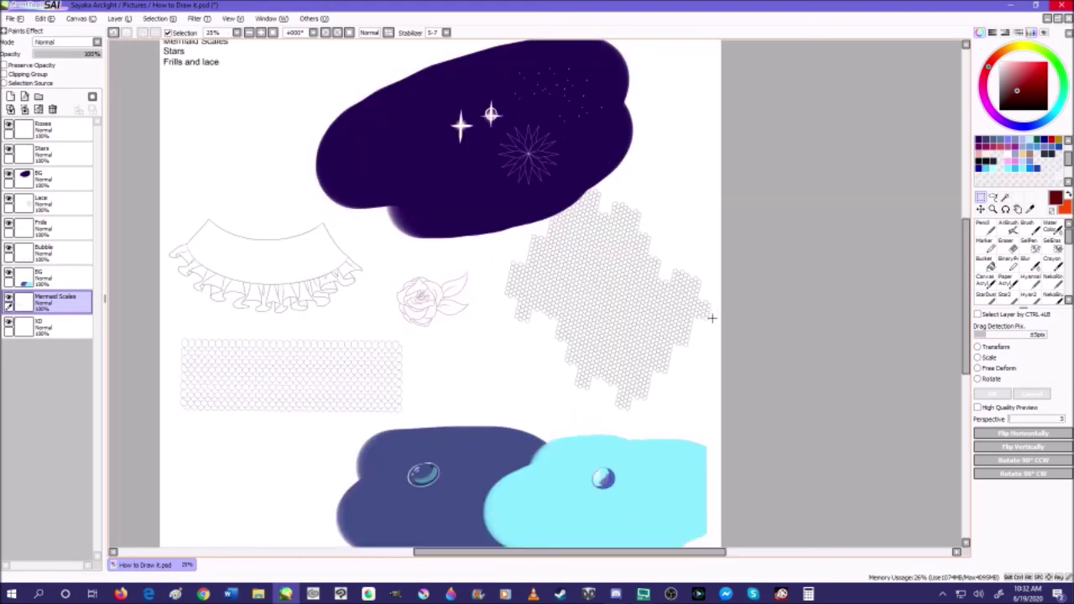
pyautogui.scroll(-1, 711, 317)
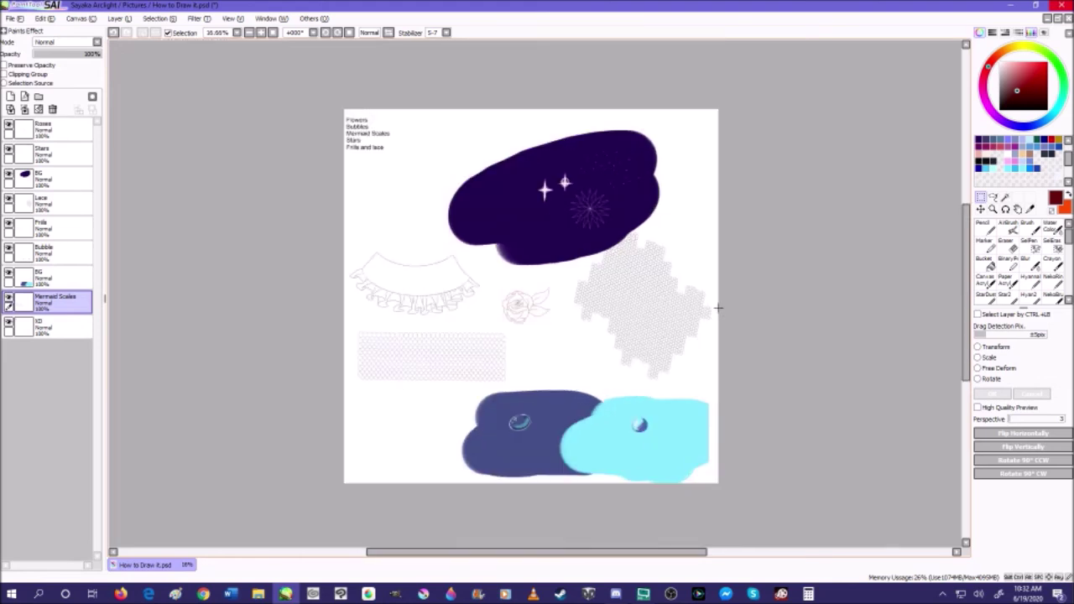